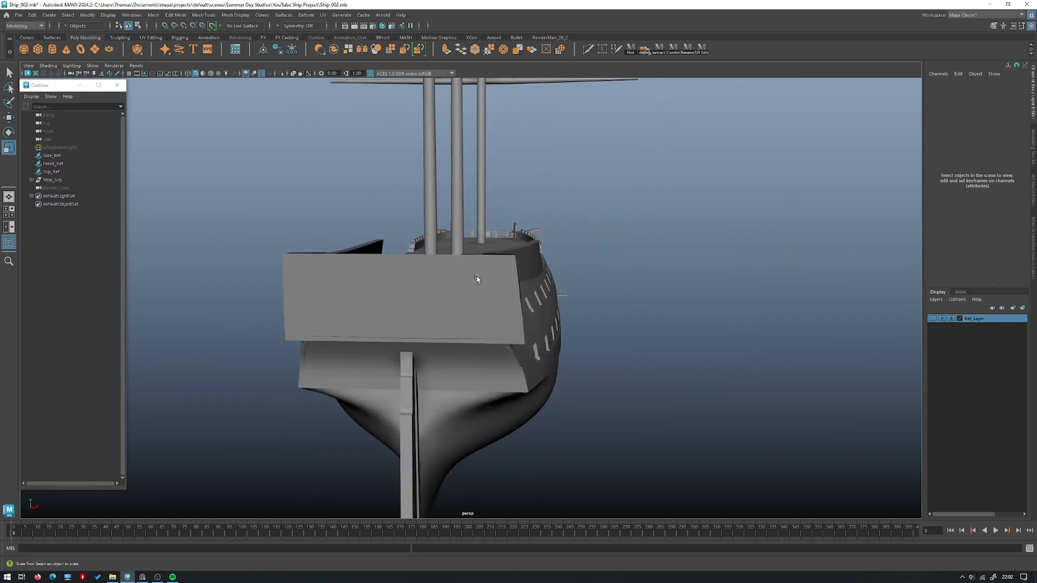
# Step: Examine the ship's stern, the gunport lid on the hull side and the deck from several angles
pyautogui.click(500, 278)
pyautogui.keyDown('alt'); pyautogui.moveTo(500, 278); pyautogui.dragTo(559, 391); pyautogui.keyUp('alt')
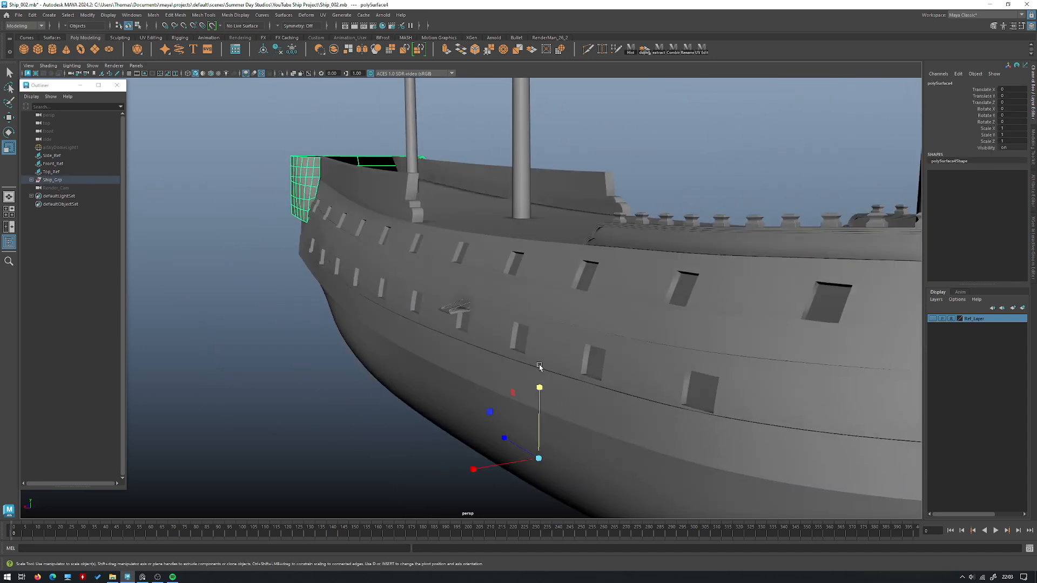
pyautogui.click(456, 311)
pyautogui.press('f')
pyautogui.scroll(-5, 451, 302)
pyautogui.keyDown('alt'); pyautogui.moveTo(451, 303); pyautogui.dragTo(454, 339); pyautogui.keyUp('alt')
pyautogui.click(388, 299)
pyautogui.scroll(-3, 399, 299)
pyautogui.click(426, 324)
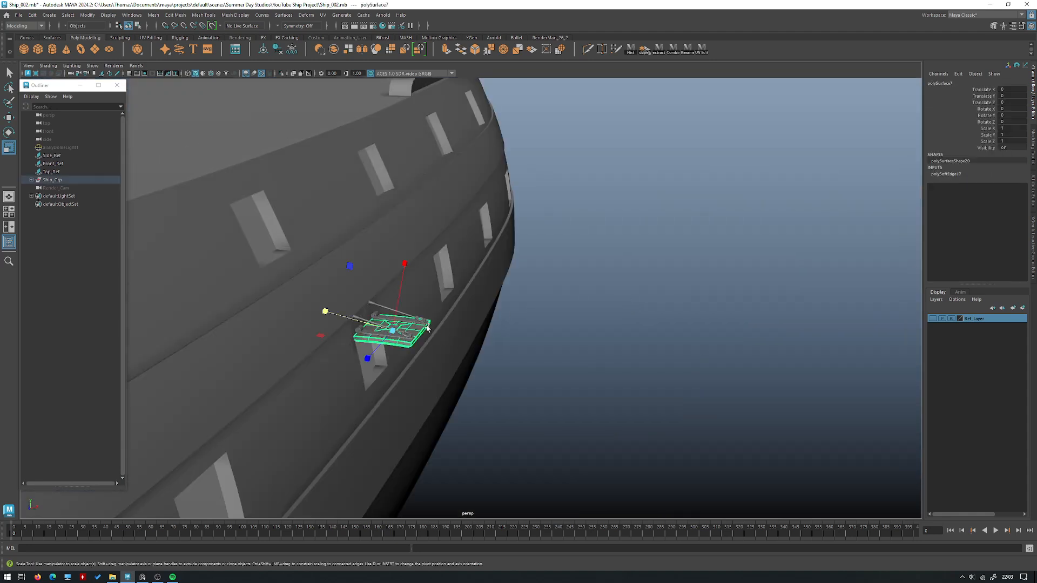
pyautogui.press('f')
pyautogui.click(736, 324)
pyautogui.keyDown('alt'); pyautogui.moveTo(736, 324); pyautogui.dragTo(507, 281, button='right'); pyautogui.keyUp('alt')
pyautogui.keyDown('alt'); pyautogui.moveTo(508, 281); pyautogui.dragTo(410, 287); pyautogui.keyUp('alt')
pyautogui.keyDown('alt'); pyautogui.moveTo(409, 287); pyautogui.dragTo(642, 314, button='middle'); pyautogui.keyUp('alt')
pyautogui.keyDown('alt'); pyautogui.moveTo(641, 314); pyautogui.dragTo(571, 334); pyautogui.keyUp('alt')
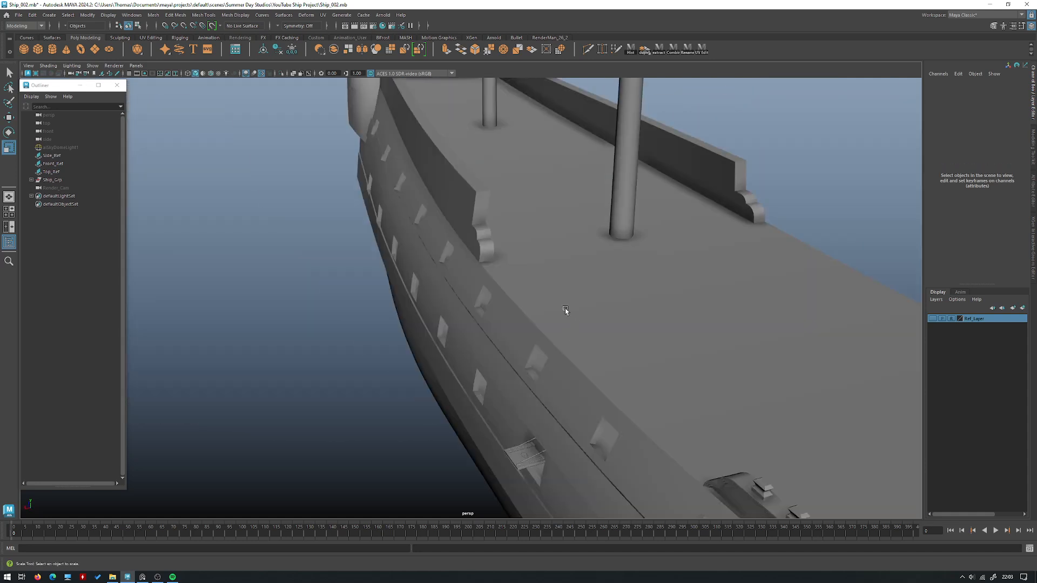
pyautogui.keyDown('alt'); pyautogui.moveTo(571, 273); pyautogui.dragTo(391, 264); pyautogui.keyUp('alt')
# Step: Examine the stern gallery block from the side, from above and from astern to judge how it meets the hull
pyautogui.click(290, 270)
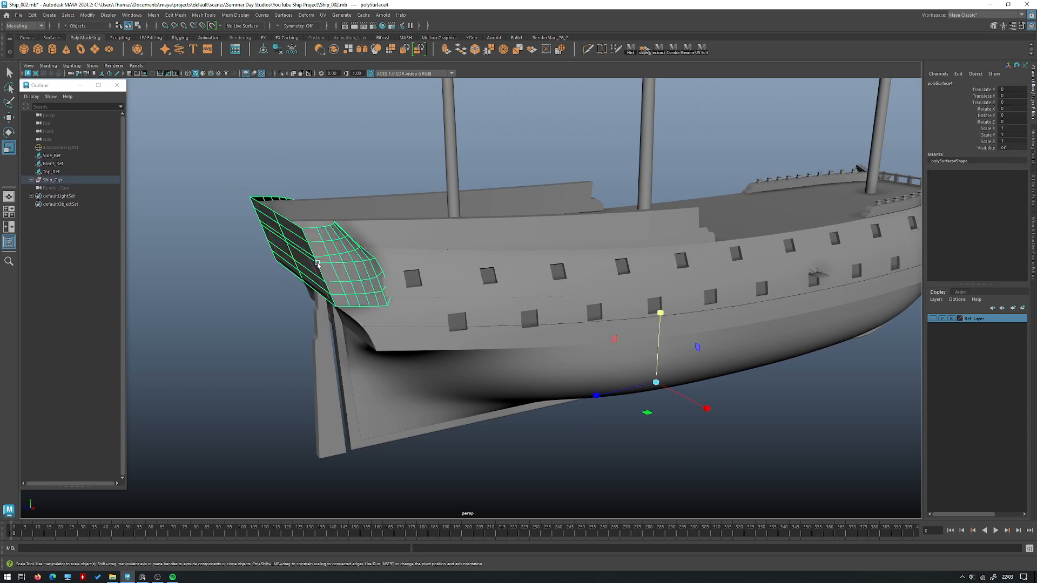
pyautogui.press('f')
pyautogui.keyDown('alt'); pyautogui.moveTo(289, 270); pyautogui.dragTo(437, 243); pyautogui.keyUp('alt')
pyautogui.keyDown('alt'); pyautogui.moveTo(437, 243); pyautogui.dragTo(437, 221, button='right'); pyautogui.keyUp('alt')
pyautogui.click(789, 152)
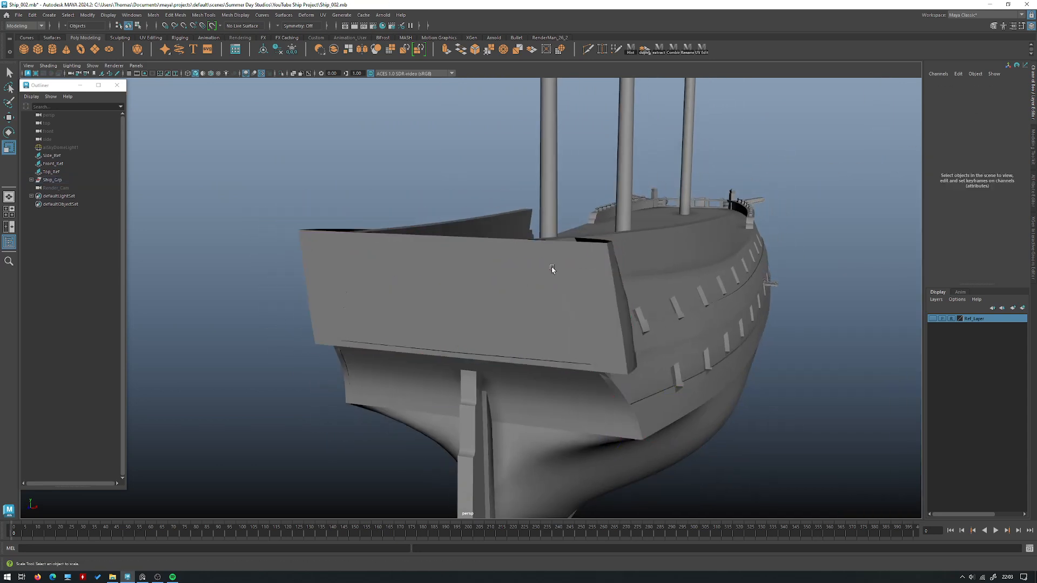
pyautogui.keyDown('alt'); pyautogui.moveTo(582, 272); pyautogui.dragTo(494, 286); pyautogui.keyUp('alt')
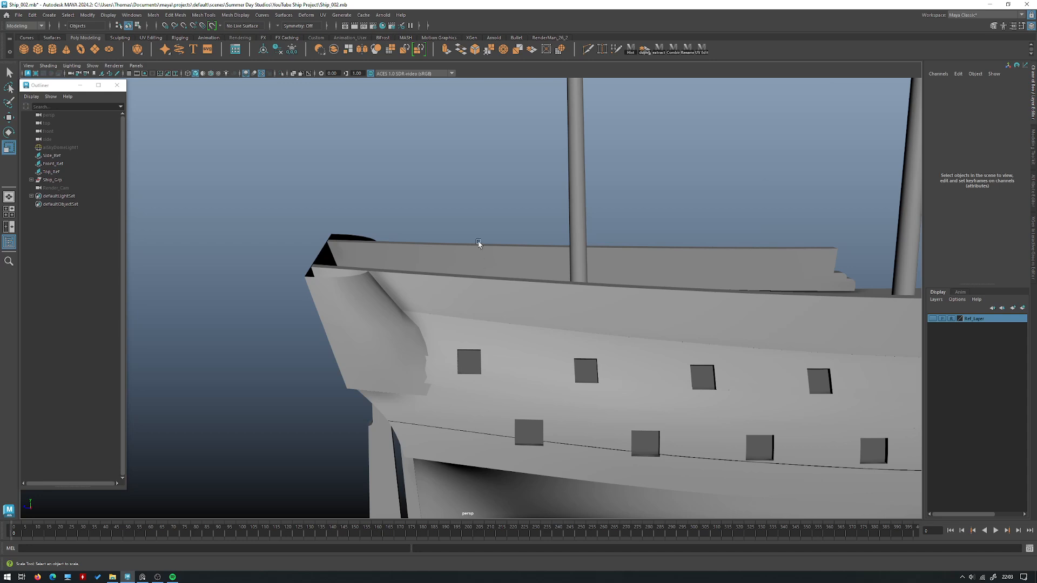
pyautogui.click(346, 303)
pyautogui.keyDown('alt'); pyautogui.moveTo(346, 303); pyautogui.dragTo(384, 281); pyautogui.keyUp('alt')
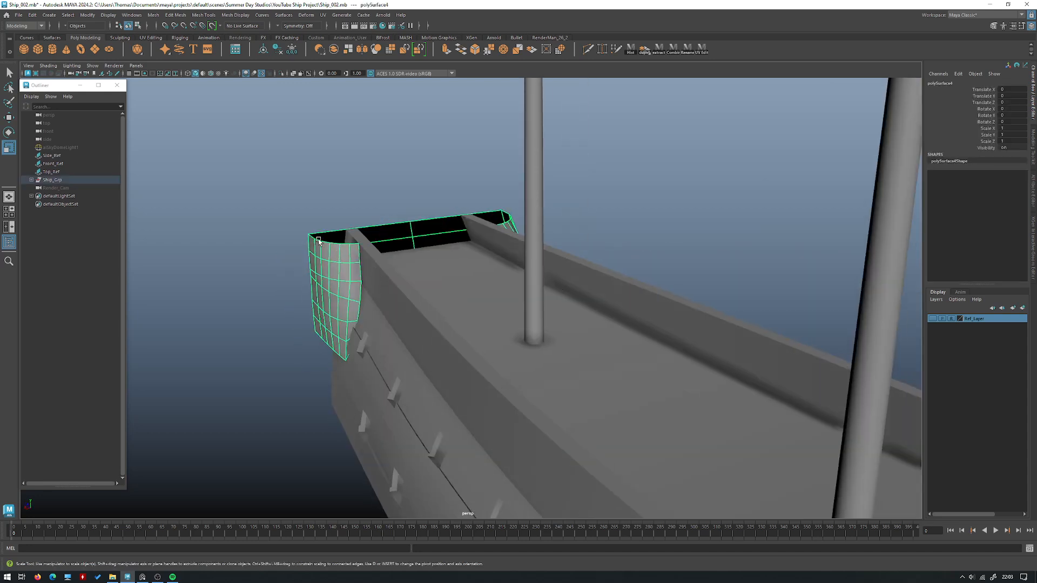
pyautogui.keyDown('alt'); pyautogui.moveTo(418, 242); pyautogui.dragTo(540, 306); pyautogui.keyUp('alt')
pyautogui.keyDown('alt'); pyautogui.moveTo(485, 326); pyautogui.dragTo(495, 308); pyautogui.keyUp('alt')
pyautogui.click(674, 238)
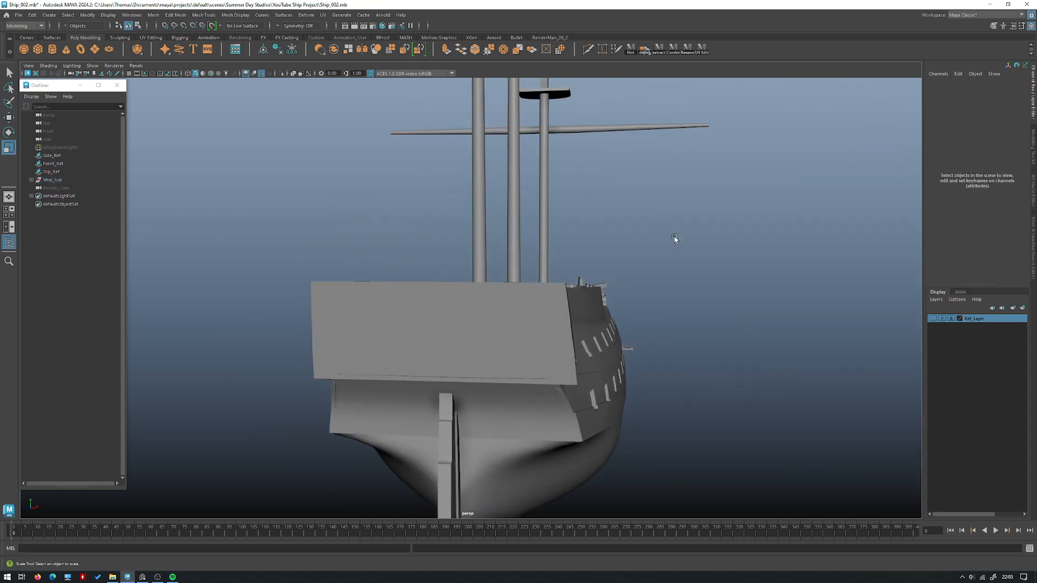
pyautogui.click(562, 305)
pyautogui.keyDown('alt'); pyautogui.moveTo(562, 305); pyautogui.dragTo(588, 229); pyautogui.keyUp('alt')
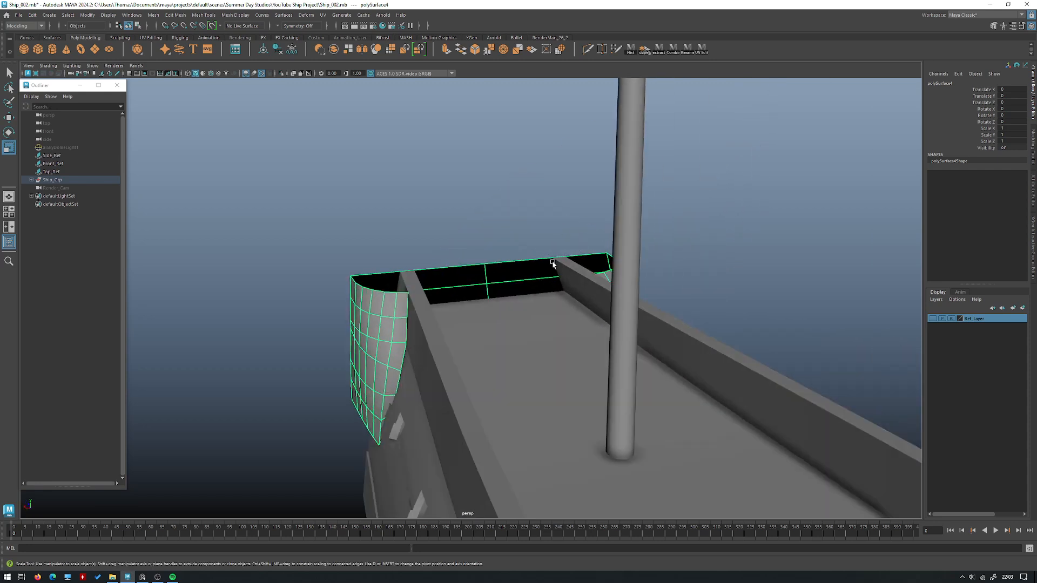
# Step: Isolate the stern gallery block and inspect its topology in face mode, in both wireframe and shaded display
pyautogui.moveTo(413, 236)
pyautogui.keyDown('alt'); pyautogui.mouseDown()
pyautogui.moveTo(440, 248)
pyautogui.moveTo(326, 245)
pyautogui.moveTo(419, 234)
pyautogui.mouseUp(); pyautogui.keyUp('alt')
pyautogui.keyDown('alt'); pyautogui.moveTo(419, 233); pyautogui.dragTo(504, 277, button='right'); pyautogui.keyUp('alt')
pyautogui.hotkey('ctrl', '1')
pyautogui.keyDown('alt'); pyautogui.moveTo(504, 278); pyautogui.dragTo(537, 253); pyautogui.keyUp('alt')
pyautogui.moveTo(617, 231); pyautogui.dragTo(575, 299, button='right')
pyautogui.press('4')
pyautogui.keyDown('alt'); pyautogui.moveTo(562, 351); pyautogui.dragTo(622, 342); pyautogui.keyUp('alt')
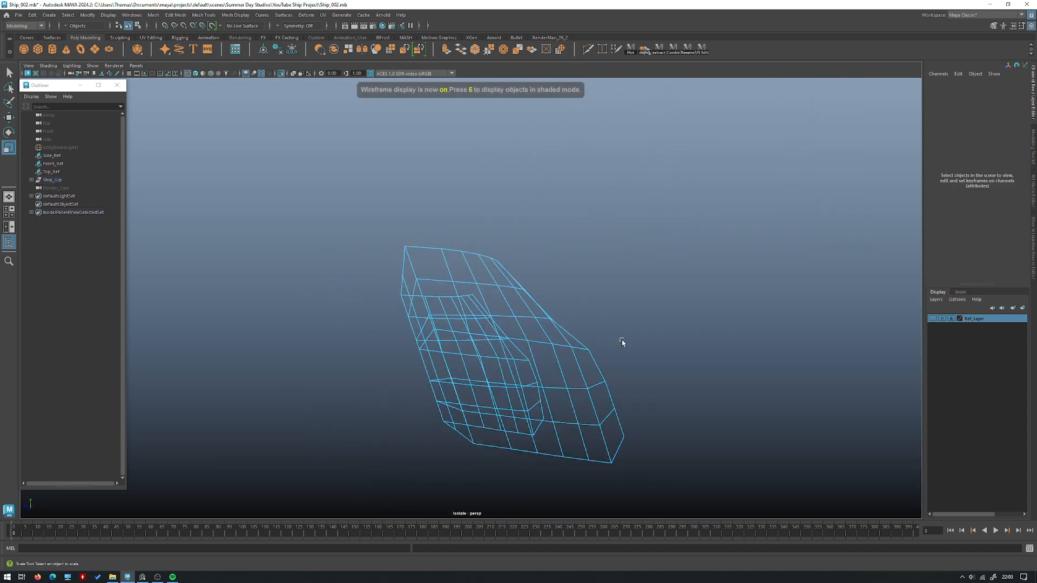
pyautogui.moveTo(265, 246); pyautogui.dragTo(265, 246)
pyautogui.press('5')
# Step: Select face loops around the isolated stern block to check how its topology flows, viewing its inner side too
pyautogui.click(582, 371)
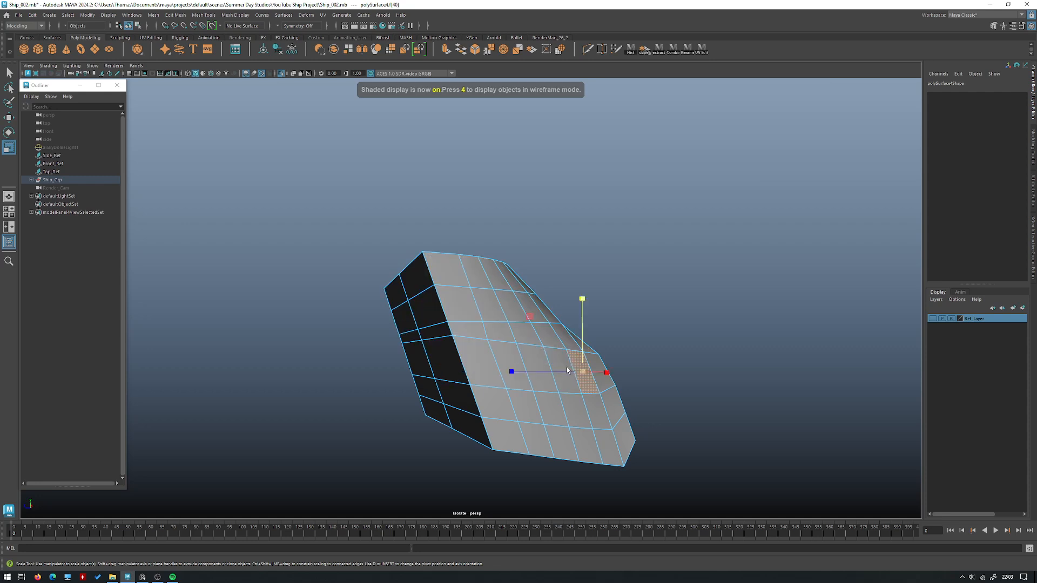
pyautogui.press('q')
pyautogui.keyDown('shift'); pyautogui.doubleClick(564, 368); pyautogui.keyUp('shift')
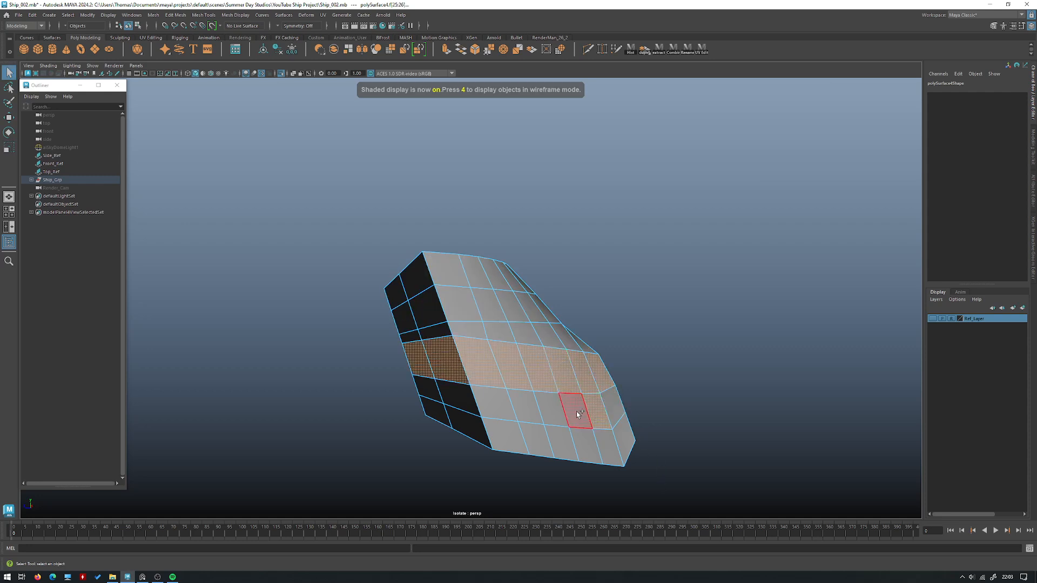
pyautogui.keyDown('shift'); pyautogui.doubleClick(577, 414); pyautogui.keyUp('shift')
pyautogui.keyDown('alt'); pyautogui.moveTo(551, 413); pyautogui.dragTo(426, 310); pyautogui.keyUp('alt')
pyautogui.click(411, 329)
pyautogui.rightClick(427, 305)
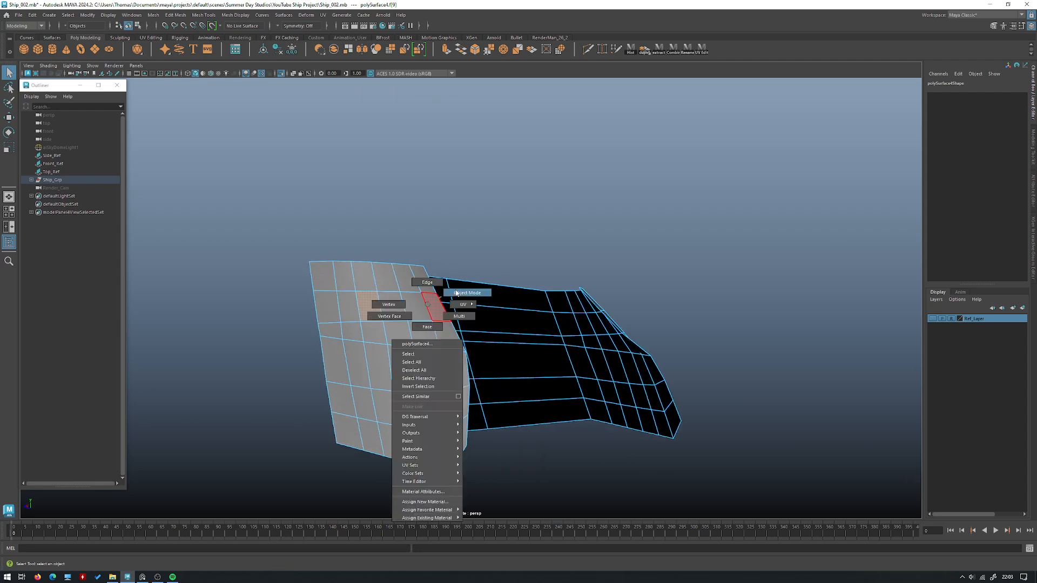
# Step: Return to object mode, end the isolation and view the stern block on the whole ship from astern
pyautogui.click(460, 293)
pyautogui.hotkey('ctrl', '1')
pyautogui.keyDown('alt'); pyautogui.moveTo(410, 243); pyautogui.dragTo(569, 248); pyautogui.keyUp('alt')
pyautogui.click(696, 248)
pyautogui.keyDown('alt'); pyautogui.moveTo(565, 333); pyautogui.dragTo(601, 334); pyautogui.keyUp('alt')
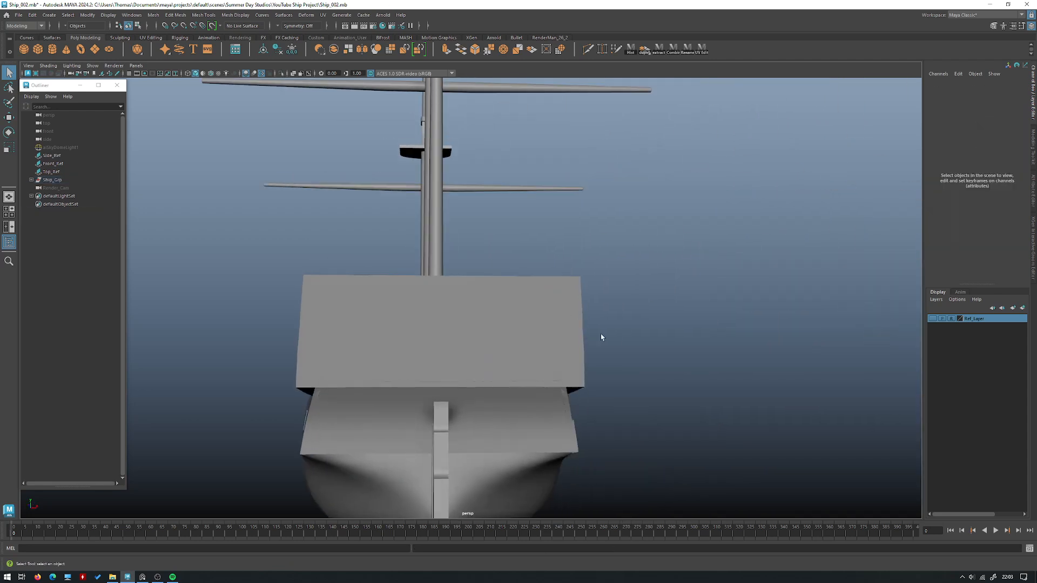
pyautogui.keyDown('alt'); pyautogui.moveTo(601, 337); pyautogui.dragTo(511, 352, button='right'); pyautogui.keyUp('alt')
pyautogui.keyDown('alt'); pyautogui.moveTo(552, 345); pyautogui.dragTo(562, 345); pyautogui.keyUp('alt')
pyautogui.keyDown('alt'); pyautogui.moveTo(562, 345); pyautogui.dragTo(586, 334, button='right'); pyautogui.keyUp('alt')
# Step: Delete the two uppermost interior horizontal edge loops of the stern gallery block
pyautogui.click(582, 343)
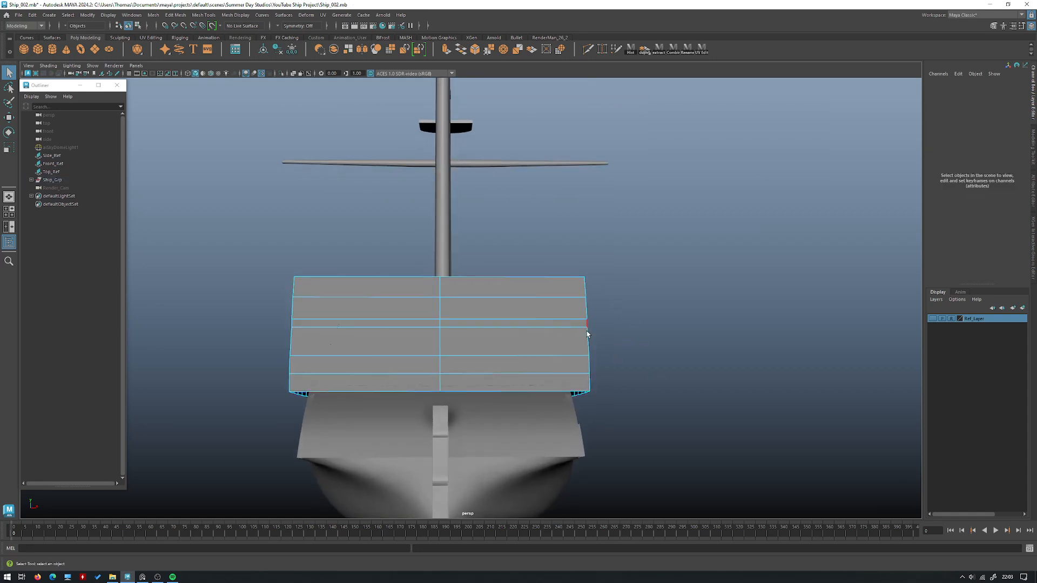
pyautogui.click(587, 333)
pyautogui.keyDown('alt'); pyautogui.moveTo(636, 326); pyautogui.dragTo(578, 353); pyautogui.keyUp('alt')
pyautogui.keyDown('alt'); pyautogui.moveTo(481, 349); pyautogui.dragTo(613, 250); pyautogui.keyUp('alt')
pyautogui.keyDown('shift'); pyautogui.moveTo(610, 243); pyautogui.dragTo(679, 247, button='right'); pyautogui.keyUp('shift')
pyautogui.keyDown('alt'); pyautogui.moveTo(679, 247); pyautogui.dragTo(511, 310); pyautogui.keyUp('alt')
pyautogui.hotkey('ctrl', 'z')
pyautogui.click(382, 323)
pyautogui.press('g')
pyautogui.click(399, 359)
pyautogui.press('g')
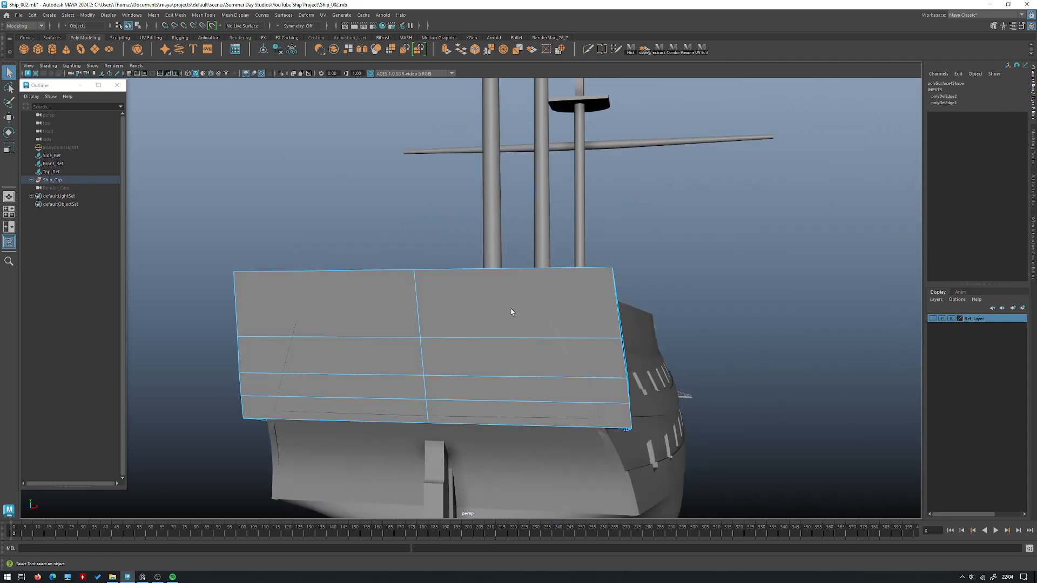
# Step: Return to object mode and check the simplified stern block's silhouette from astern and from the sides
pyautogui.moveTo(511, 309); pyautogui.dragTo(567, 290, button='right')
pyautogui.keyDown('alt'); pyautogui.moveTo(566, 289); pyautogui.dragTo(513, 289); pyautogui.keyUp('alt')
pyautogui.click(565, 236)
pyautogui.keyDown('alt'); pyautogui.moveTo(565, 236); pyautogui.dragTo(539, 251, button='right'); pyautogui.keyUp('alt')
pyautogui.keyDown('alt'); pyautogui.moveTo(541, 254); pyautogui.dragTo(508, 281); pyautogui.keyUp('alt')
pyautogui.click(440, 301)
pyautogui.keyDown('alt'); pyautogui.moveTo(443, 316); pyautogui.dragTo(561, 314); pyautogui.keyUp('alt')
pyautogui.click(586, 233)
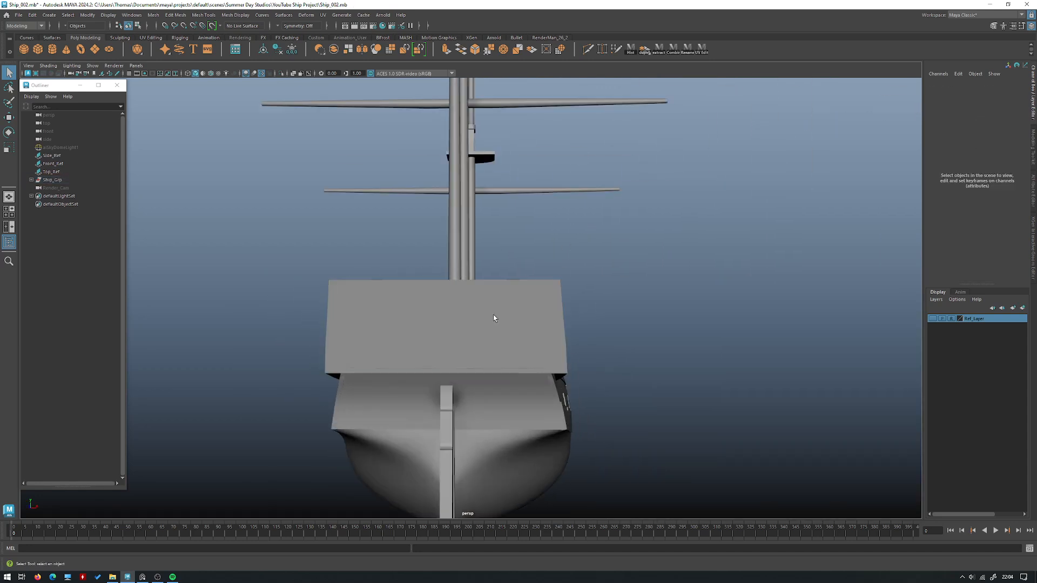
# Step: Apply a lattice deformer to the stern gallery block with 2 divisions in S, T and U, and enter lattice point mode
pyautogui.click(508, 293)
pyautogui.keyDown('alt'); pyautogui.moveTo(542, 274); pyautogui.dragTo(566, 377); pyautogui.keyUp('alt')
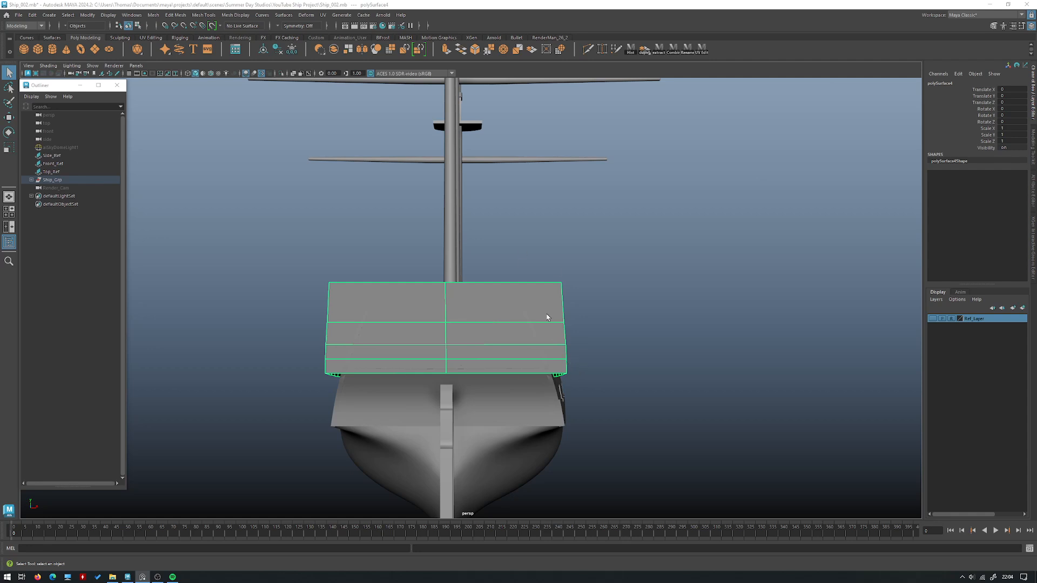
pyautogui.keyDown('alt'); pyautogui.moveTo(561, 339); pyautogui.dragTo(582, 323); pyautogui.keyUp('alt')
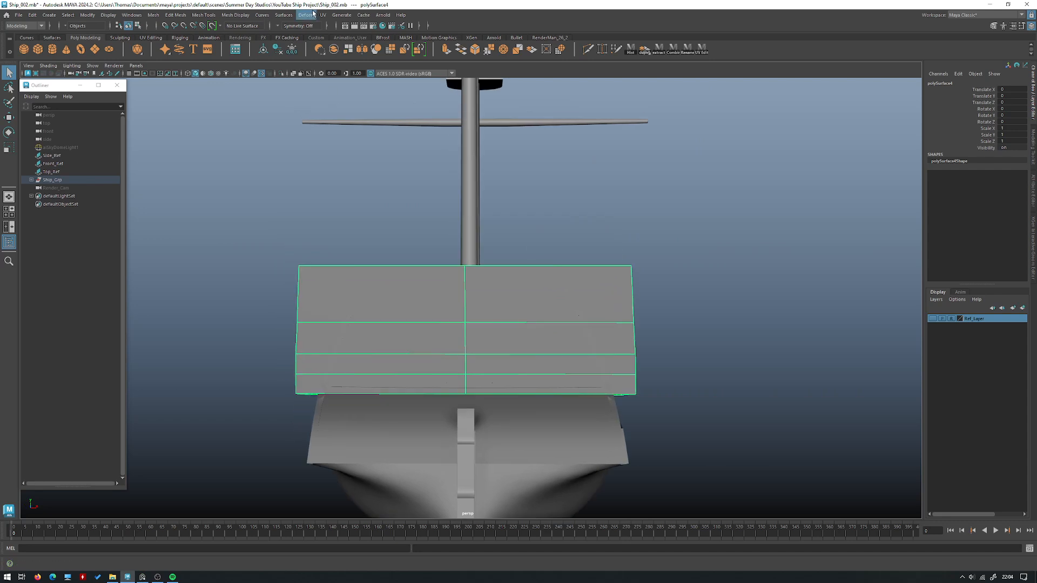
pyautogui.click(312, 14)
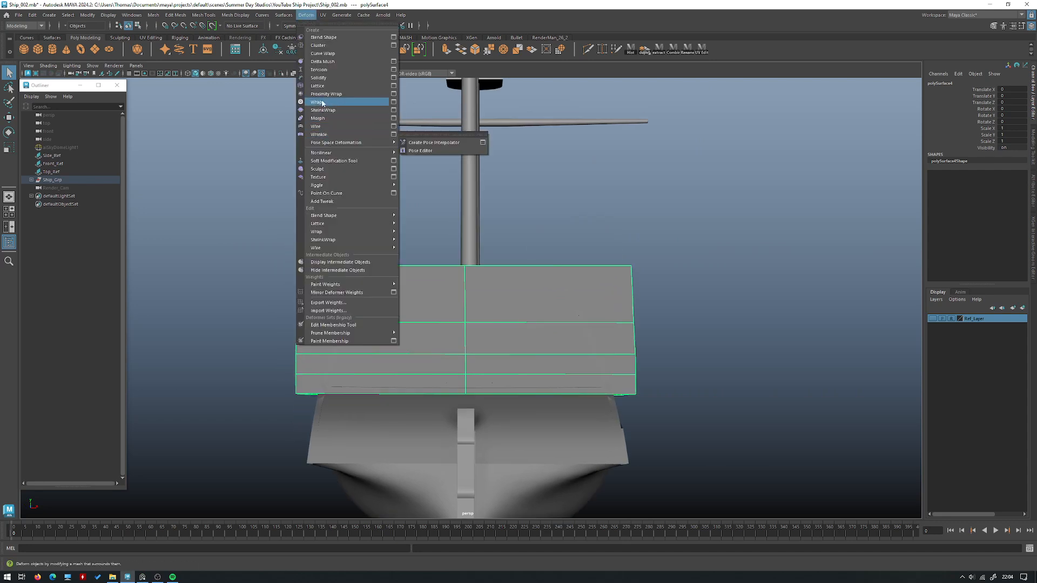
pyautogui.click(324, 86)
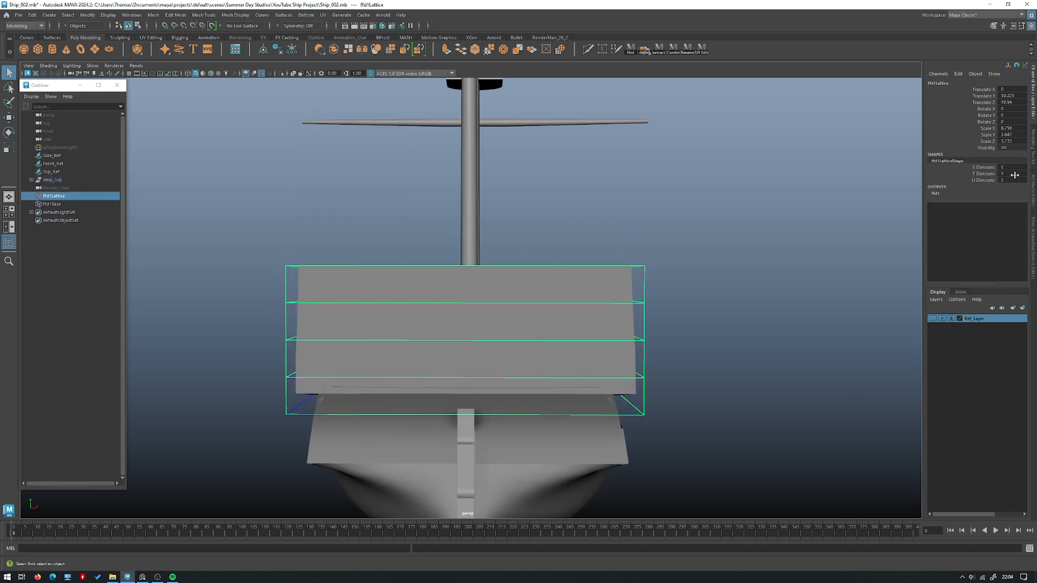
pyautogui.moveTo(747, 168); pyautogui.dragTo(744, 143, button='right')
# Step: Scale the lattice's upper points inward along X to about 0.9 so the stern block tapers towards its top
pyautogui.moveTo(753, 305); pyautogui.dragTo(259, 246)
pyautogui.keyDown('alt'); pyautogui.moveTo(230, 187); pyautogui.dragTo(573, 244); pyautogui.keyUp('alt')
pyautogui.press('w')
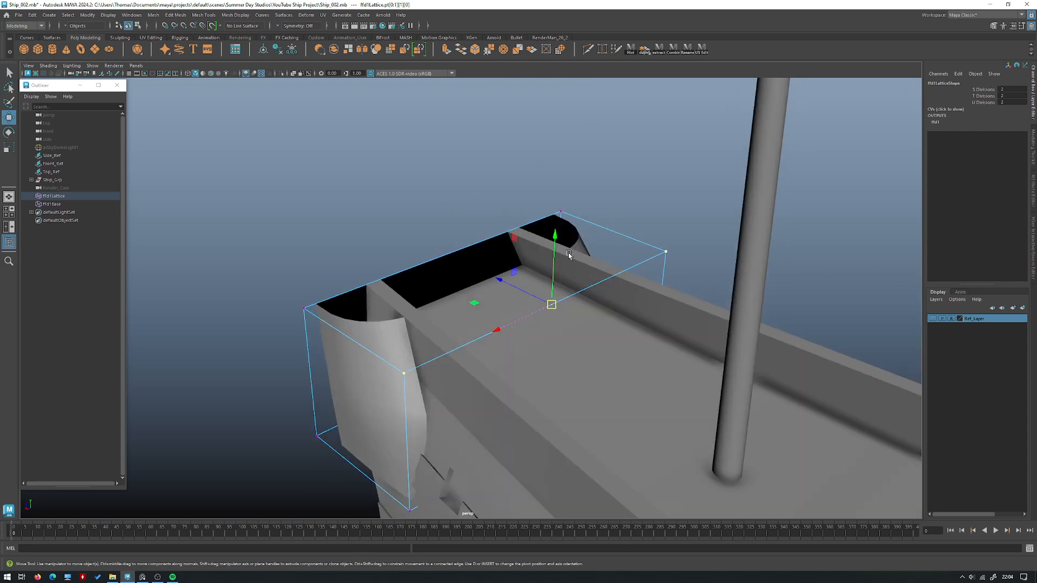
pyautogui.keyDown('alt'); pyautogui.moveTo(405, 331); pyautogui.dragTo(462, 312); pyautogui.keyUp('alt')
pyautogui.moveTo(476, 330); pyautogui.dragTo(314, 188)
pyautogui.keyDown('alt'); pyautogui.moveTo(378, 210); pyautogui.dragTo(551, 227); pyautogui.keyUp('alt')
pyautogui.press('r')
pyautogui.click(538, 276)
pyautogui.keyDown('alt'); pyautogui.moveTo(620, 297); pyautogui.dragTo(694, 254); pyautogui.keyUp('alt')
pyautogui.moveTo(695, 255); pyautogui.dragTo(689, 254, button='middle')
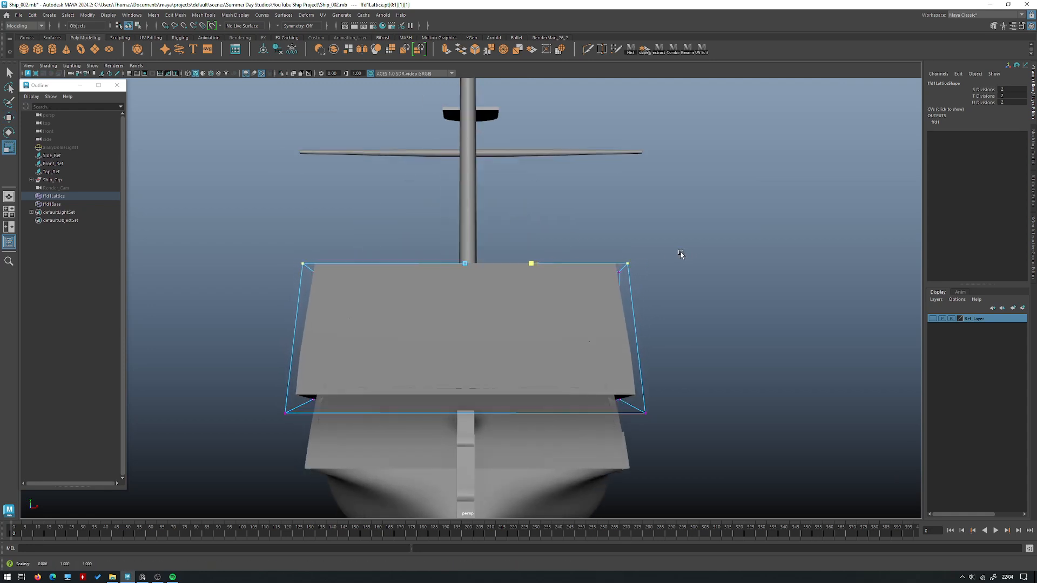
# Step: Check the tapered stern block against the hull and bulwarks from astern and from above
pyautogui.keyDown('alt'); pyautogui.moveTo(681, 254); pyautogui.dragTo(523, 222, button='right'); pyautogui.keyUp('alt')
pyautogui.keyDown('alt'); pyautogui.moveTo(522, 222); pyautogui.dragTo(606, 248); pyautogui.keyUp('alt')
pyautogui.keyDown('alt'); pyautogui.moveTo(613, 339); pyautogui.dragTo(509, 347); pyautogui.keyUp('alt')
pyautogui.click(508, 344)
pyautogui.keyDown('alt'); pyautogui.moveTo(604, 259); pyautogui.dragTo(477, 284); pyautogui.keyUp('alt')
pyautogui.keyDown('alt'); pyautogui.moveTo(565, 244); pyautogui.dragTo(529, 319); pyautogui.keyUp('alt')
pyautogui.scroll(3, 529, 319)
# Step: Undo the last lattice-point scaling and bake the lattice taper into the stern block by deleting its history
pyautogui.hotkey('ctrl', 'z')
pyautogui.hotkey('ctrl', 'z')
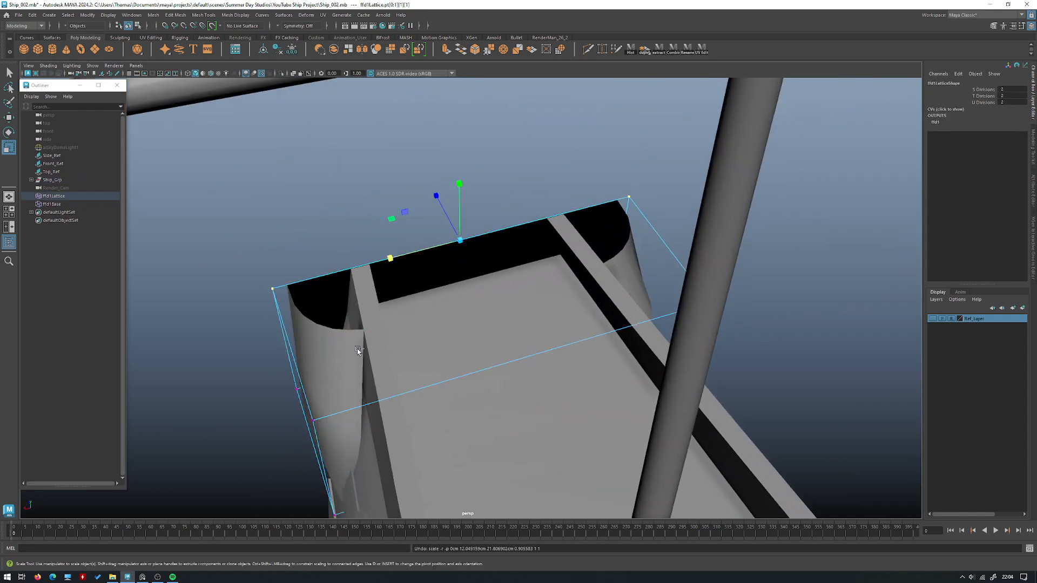
pyautogui.hotkey('ctrl', 'z')
pyautogui.hotkey('ctrl', 'z')
pyautogui.hotkey('ctrl', 'z')
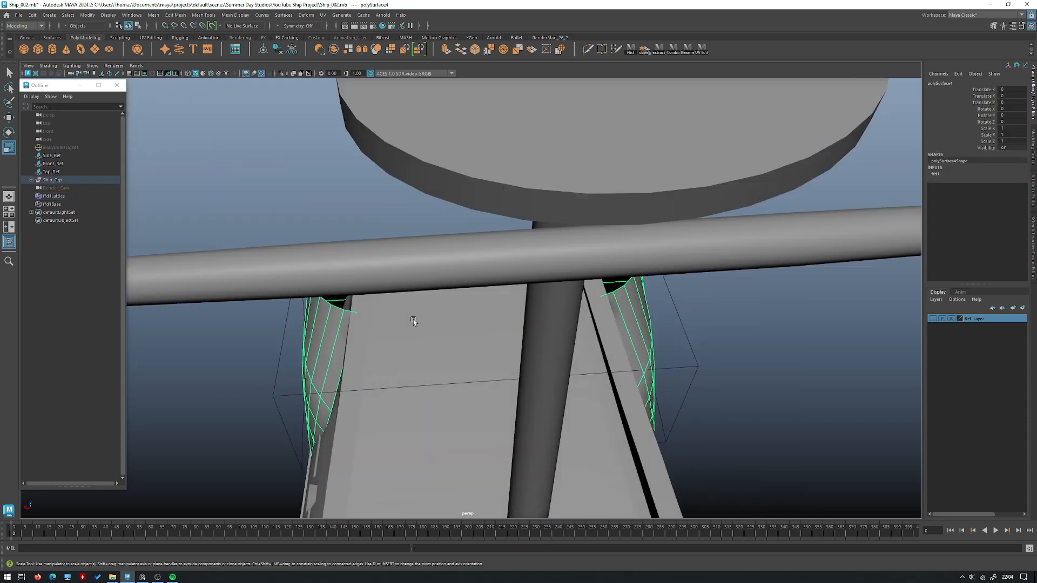
pyautogui.hotkey('ctrl', 'z')
pyautogui.hotkey('ctrl', 'z')
pyautogui.hotkey('ctrl', 'z')
pyautogui.hotkey('ctrl', 'z')
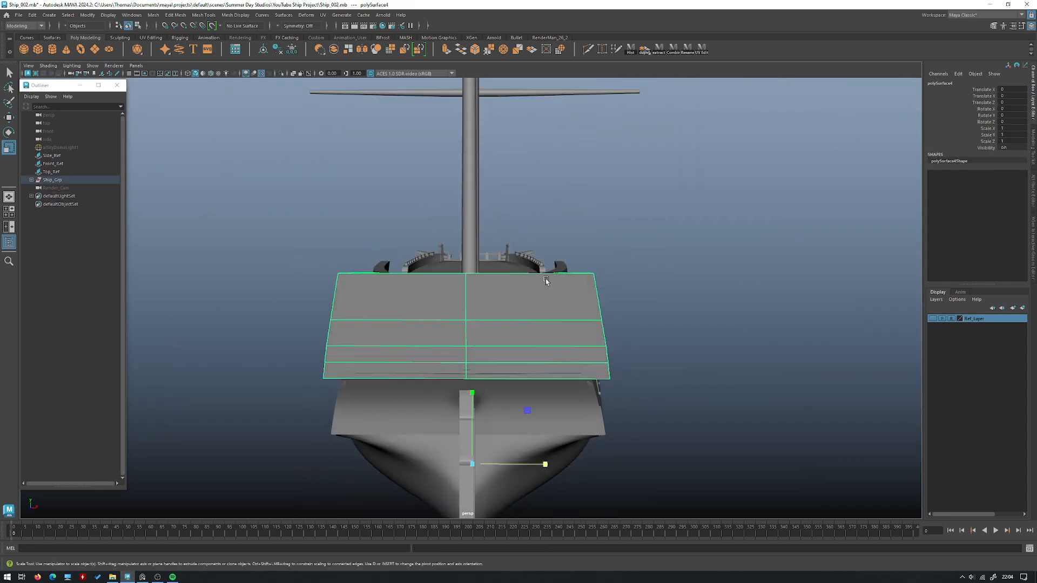
pyautogui.hotkey('ctrl', 'z')
# Step: Delete all faces on the left half of the stern block as seen from astern, then return to object mode
pyautogui.press('w')
pyautogui.moveTo(622, 228); pyautogui.dragTo(622, 256, button='right')
pyautogui.press('4')
pyautogui.moveTo(428, 463); pyautogui.dragTo(197, 193)
pyautogui.press('Delete')
pyautogui.press('5')
pyautogui.moveTo(656, 211)
pyautogui.keyDown('alt'); pyautogui.mouseDown()
pyautogui.moveTo(572, 234)
pyautogui.moveTo(529, 209)
pyautogui.mouseUp(); pyautogui.keyUp('alt')
pyautogui.moveTo(455, 261); pyautogui.dragTo(507, 232, button='right')
pyautogui.press('f')
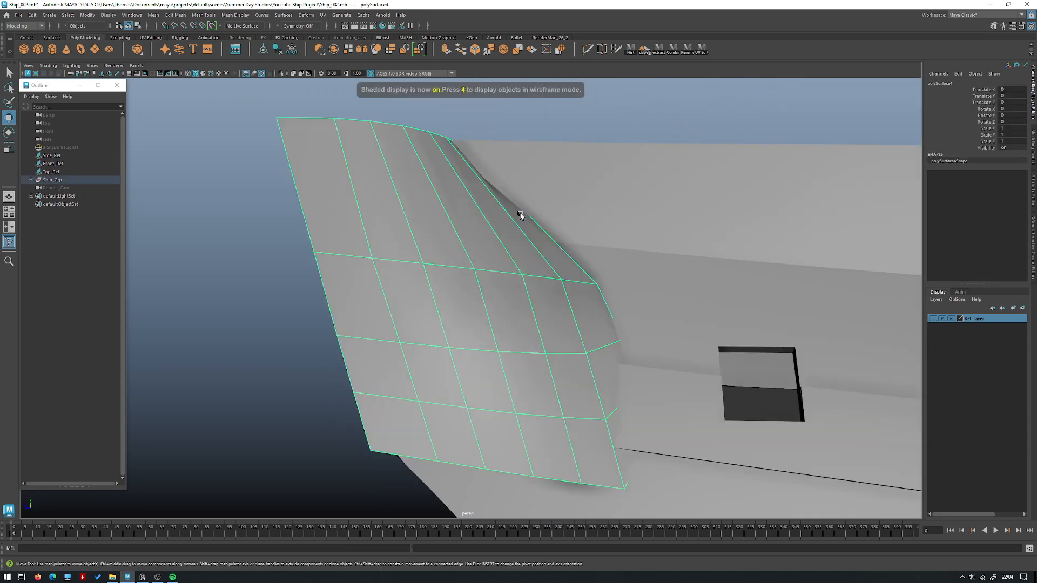
# Step: Delete the top row of faces on the side of the remaining stern half and save the scene
pyautogui.scroll(-4, 513, 228)
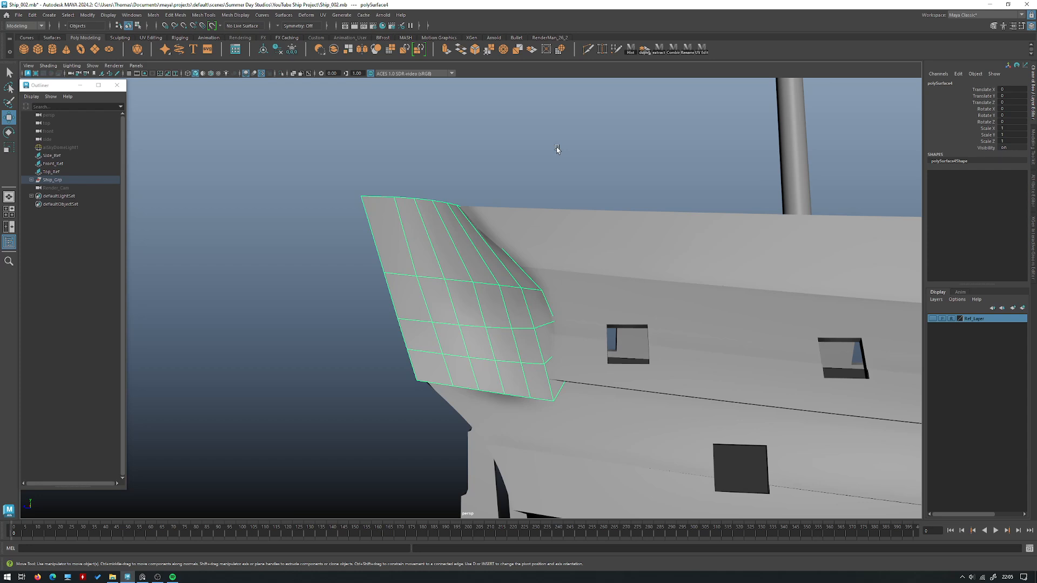
pyautogui.keyDown('alt'); pyautogui.moveTo(557, 150); pyautogui.dragTo(562, 150); pyautogui.keyUp('alt')
pyautogui.moveTo(532, 155); pyautogui.dragTo(506, 196, button='right')
pyautogui.keyDown('alt'); pyautogui.moveTo(507, 197); pyautogui.dragTo(480, 254); pyautogui.keyUp('alt')
pyautogui.click(421, 236)
pyautogui.keyDown('shift'); pyautogui.doubleClick(492, 274); pyautogui.keyUp('shift')
pyautogui.press('Delete')
pyautogui.keyDown('alt'); pyautogui.moveTo(560, 213); pyautogui.dragTo(519, 154); pyautogui.keyUp('alt')
pyautogui.moveTo(520, 155); pyautogui.dragTo(561, 142, button='right')
pyautogui.hotkey('ctrl', 's')
# Step: Switch to the side view and show the Ref_Layer blueprint behind the stern gallery
pyautogui.keyDown('alt'); pyautogui.moveTo(606, 162); pyautogui.dragTo(510, 179); pyautogui.keyUp('alt')
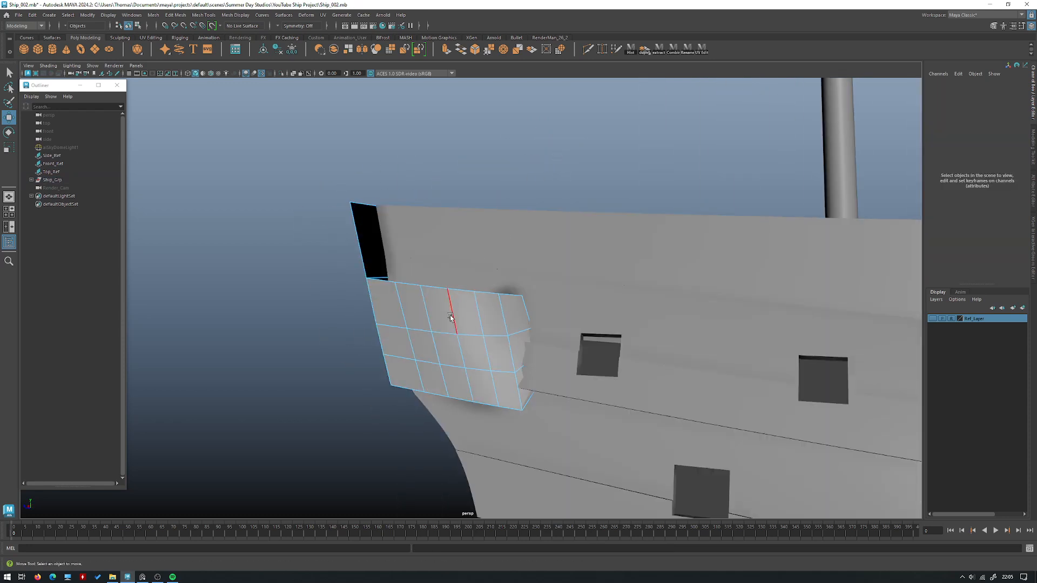
pyautogui.click(452, 311)
pyautogui.keyDown('alt'); pyautogui.moveTo(494, 281); pyautogui.dragTo(490, 288); pyautogui.keyUp('alt')
pyautogui.moveTo(465, 308); pyautogui.dragTo(503, 296, button='right')
pyautogui.keyDown('alt'); pyautogui.moveTo(499, 297); pyautogui.dragTo(479, 331); pyautogui.keyUp('alt')
pyautogui.press('space')
pyautogui.press('space')
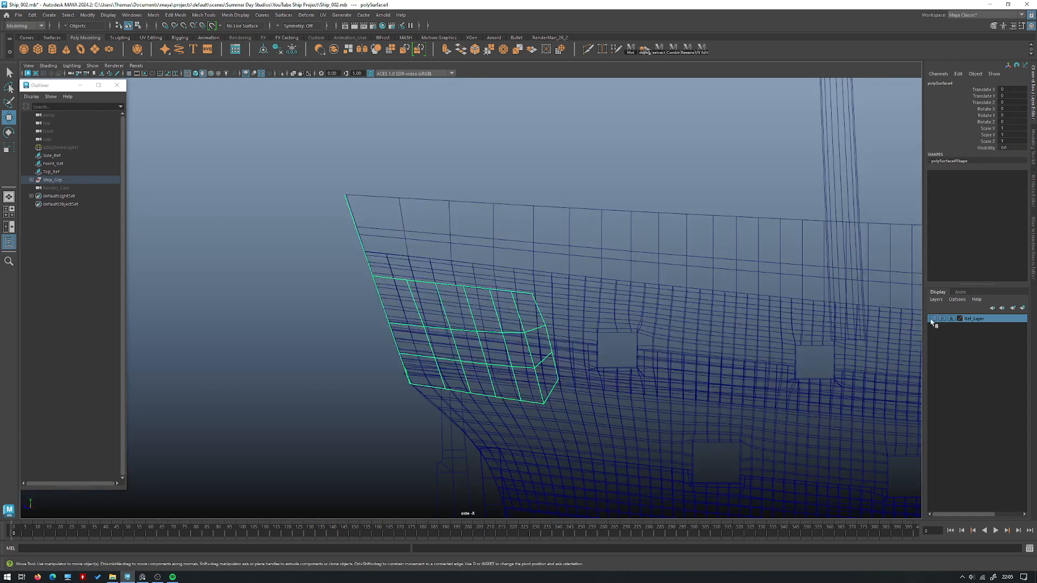
pyautogui.click(933, 319)
pyautogui.scroll(5, 533, 328)
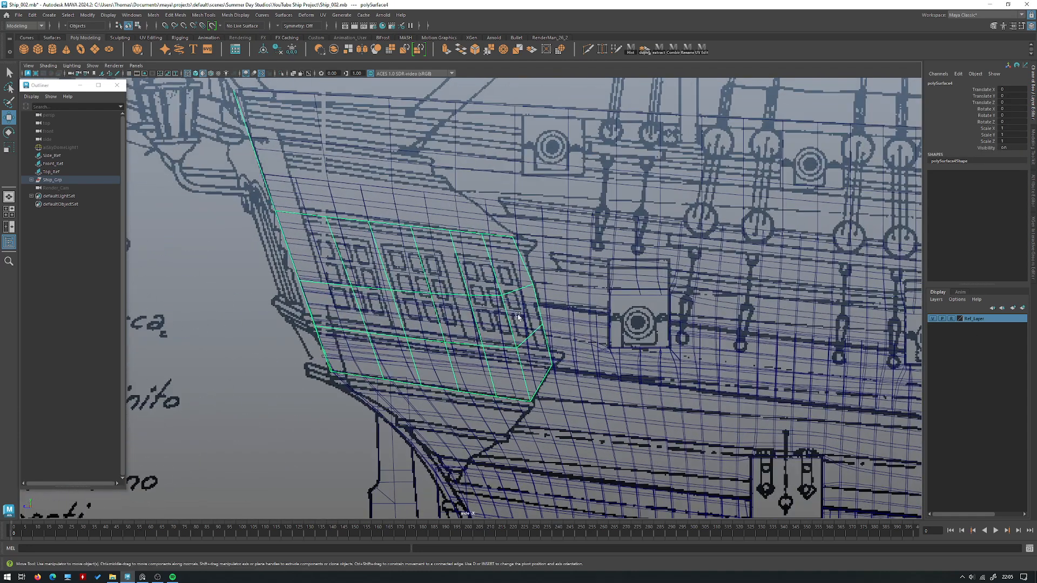
# Step: Move the upper forward corner vertex of the gallery's side towards the bow to match the blueprint's window frame
pyautogui.moveTo(489, 290); pyautogui.dragTo(453, 290, button='right')
pyautogui.click(512, 238)
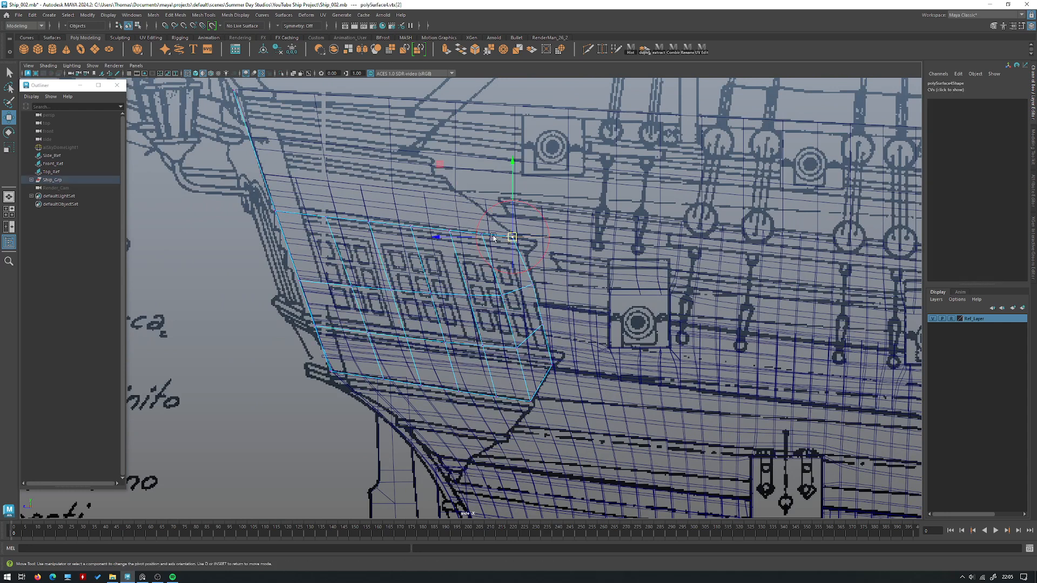
pyautogui.moveTo(467, 236); pyautogui.dragTo(525, 237)
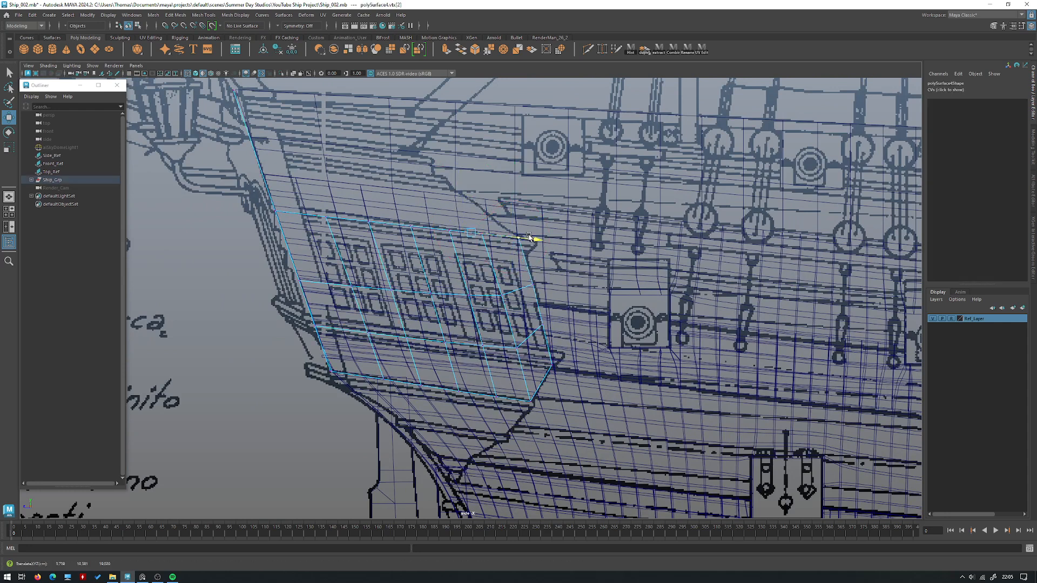
# Step: Select the interior horizontal edges across the gallery's side and return to the perspective view
pyautogui.moveTo(461, 284); pyautogui.dragTo(462, 251, button='right')
pyautogui.click(411, 292)
pyautogui.press('space')
pyautogui.press('space')
pyautogui.keyDown('alt'); pyautogui.moveTo(592, 228); pyautogui.dragTo(607, 232); pyautogui.keyUp('alt')
pyautogui.keyDown('ctrl'); pyautogui.moveTo(588, 231); pyautogui.dragTo(685, 247, button='right'); pyautogui.keyUp('ctrl')
pyautogui.keyDown('alt'); pyautogui.moveTo(460, 309); pyautogui.dragTo(568, 311); pyautogui.keyUp('alt')
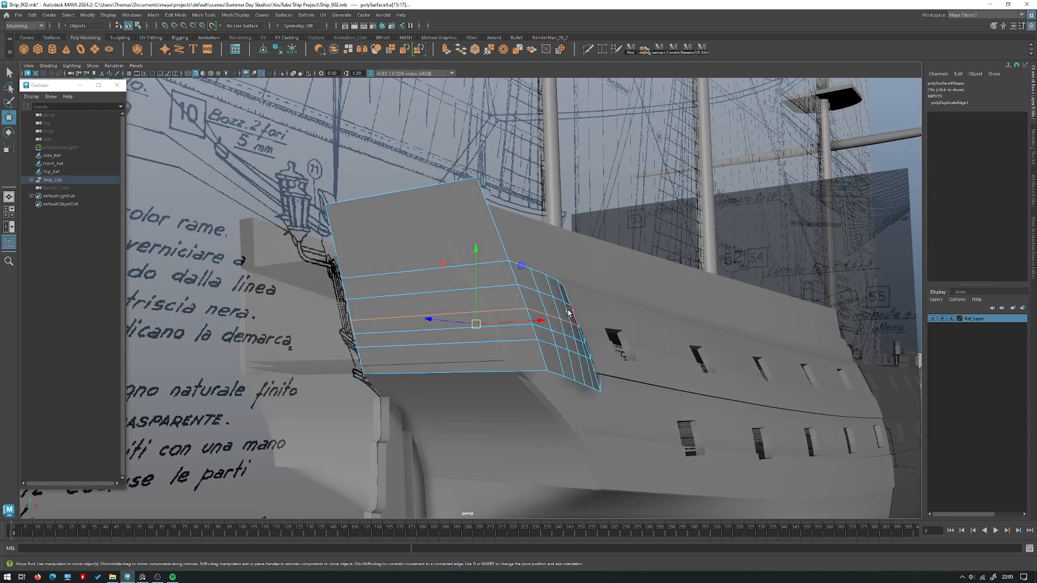
pyautogui.hotkey('ctrl', 'z')
# Step: Delete the interior horizontal edge loops of the stern gallery, keeping its vertical divisions, and show all four views
pyautogui.keyDown('ctrl'); pyautogui.moveTo(580, 233); pyautogui.dragTo(580, 233, button='right'); pyautogui.keyUp('ctrl')
pyautogui.keyDown('ctrl'); pyautogui.moveTo(625, 260); pyautogui.dragTo(675, 246, button='right'); pyautogui.keyUp('ctrl')
pyautogui.keyDown('alt'); pyautogui.moveTo(601, 339); pyautogui.dragTo(457, 330); pyautogui.keyUp('alt')
pyautogui.press('space')
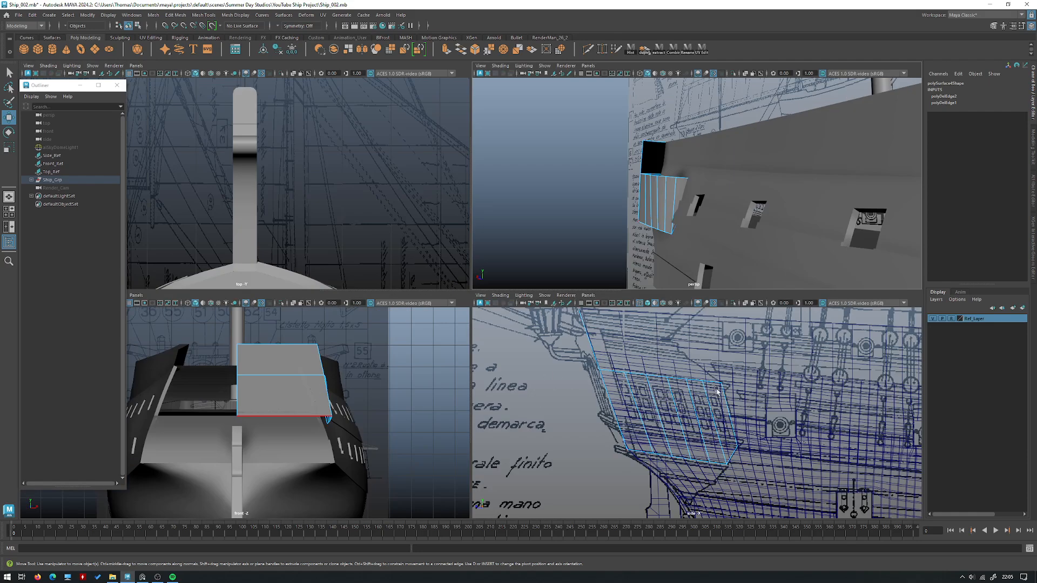
# Step: Move the upper forward corner vertex of the gallery's side against the hull in the perspective view, and return to object mode
pyautogui.press('space')
pyautogui.keyDown('alt'); pyautogui.moveTo(722, 221); pyautogui.dragTo(659, 238); pyautogui.keyUp('alt')
pyautogui.moveTo(507, 270); pyautogui.dragTo(482, 261, button='right')
pyautogui.click(480, 261)
pyautogui.keyDown('alt'); pyautogui.moveTo(510, 272); pyautogui.dragTo(507, 318); pyautogui.keyUp('alt')
pyautogui.press('F8')
pyautogui.keyDown('alt'); pyautogui.moveTo(561, 376); pyautogui.dragTo(373, 270); pyautogui.keyUp('alt')
pyautogui.moveTo(444, 268); pyautogui.dragTo(410, 268, button='right')
pyautogui.keyDown('alt'); pyautogui.moveTo(451, 268); pyautogui.dragTo(501, 246); pyautogui.keyUp('alt')
pyautogui.press('4')
pyautogui.press('5')
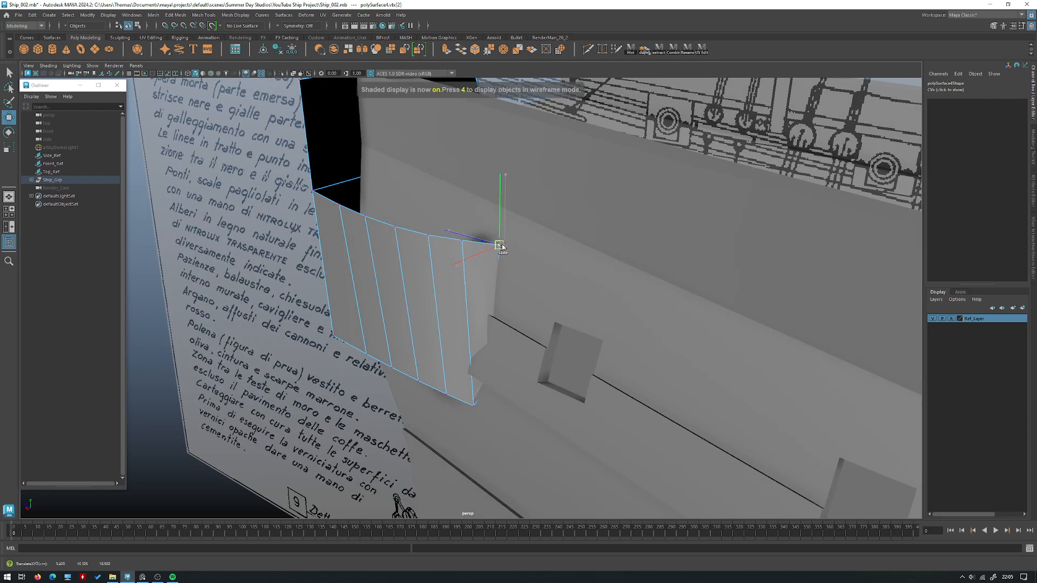
pyautogui.keyDown('alt'); pyautogui.moveTo(351, 346); pyautogui.dragTo(416, 313); pyautogui.keyUp('alt')
pyautogui.moveTo(417, 314); pyautogui.dragTo(361, 260, button='right')
pyautogui.keyDown('alt'); pyautogui.moveTo(361, 259); pyautogui.dragTo(475, 279); pyautogui.keyUp('alt')
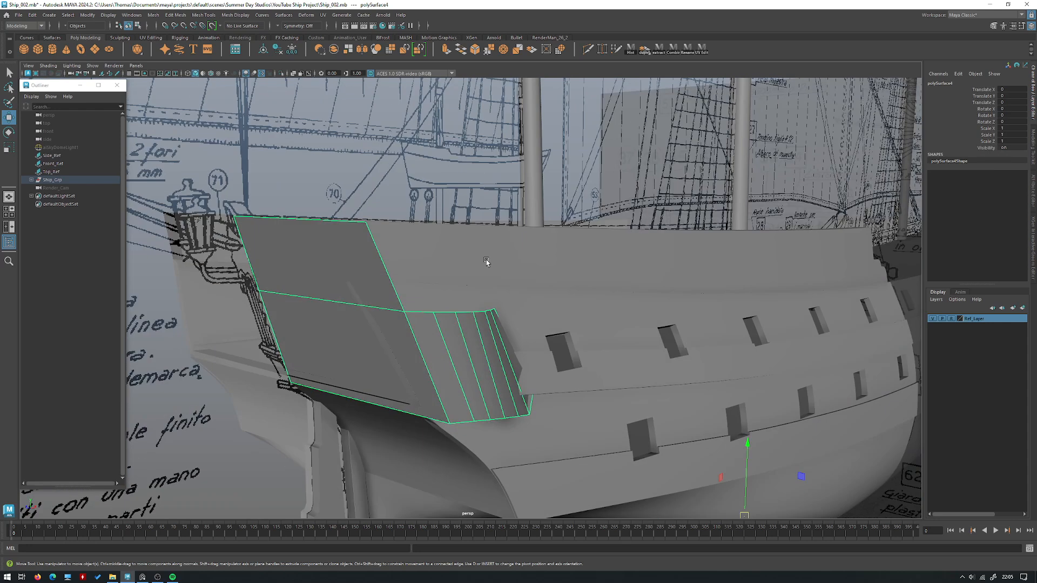
pyautogui.keyDown('alt'); pyautogui.moveTo(486, 261); pyautogui.dragTo(514, 259); pyautogui.keyUp('alt')
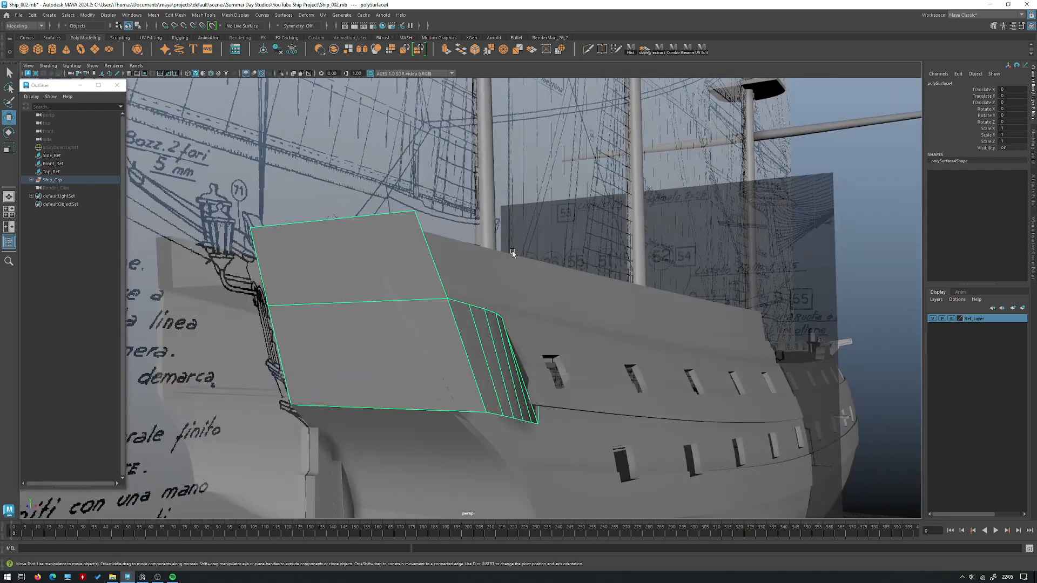
# Step: Extract the two faces across the gallery's stern from its curved side as a separate panel
pyautogui.moveTo(419, 182); pyautogui.dragTo(395, 241, button='right')
pyautogui.keyDown('alt'); pyautogui.moveTo(396, 241); pyautogui.dragTo(413, 233); pyautogui.keyUp('alt')
pyautogui.click(378, 273)
pyautogui.keyDown('shift'); pyautogui.click(390, 338); pyautogui.keyUp('shift')
pyautogui.keyDown('alt'); pyautogui.moveTo(469, 345); pyautogui.dragTo(407, 310, button='right'); pyautogui.keyUp('alt')
pyautogui.keyDown('alt'); pyautogui.moveTo(408, 311); pyautogui.dragTo(478, 341); pyautogui.keyUp('alt')
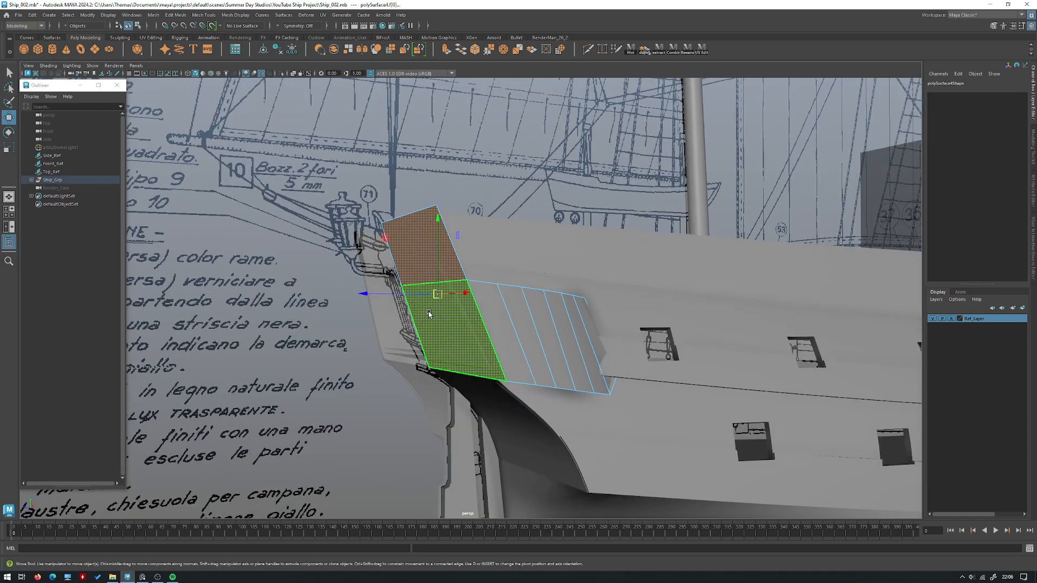
pyautogui.keyDown('alt'); pyautogui.moveTo(440, 294); pyautogui.dragTo(463, 301); pyautogui.keyUp('alt')
pyautogui.press('space')
pyautogui.press('space')
pyautogui.scroll(-2, 635, 401)
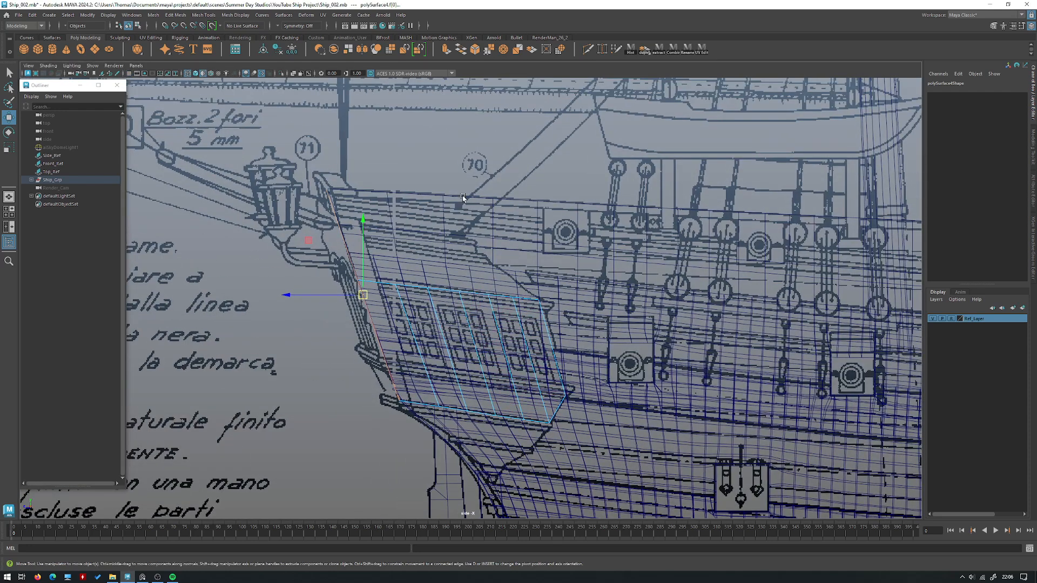
pyautogui.press('space')
pyautogui.press('space')
pyautogui.keyDown('alt'); pyautogui.moveTo(502, 215); pyautogui.dragTo(544, 211); pyautogui.keyUp('alt')
pyautogui.keyDown('alt'); pyautogui.moveTo(465, 237); pyautogui.dragTo(438, 238); pyautogui.keyUp('alt')
pyautogui.click(659, 48)
pyautogui.keyDown('alt'); pyautogui.moveTo(502, 181); pyautogui.dragTo(521, 187); pyautogui.keyUp('alt')
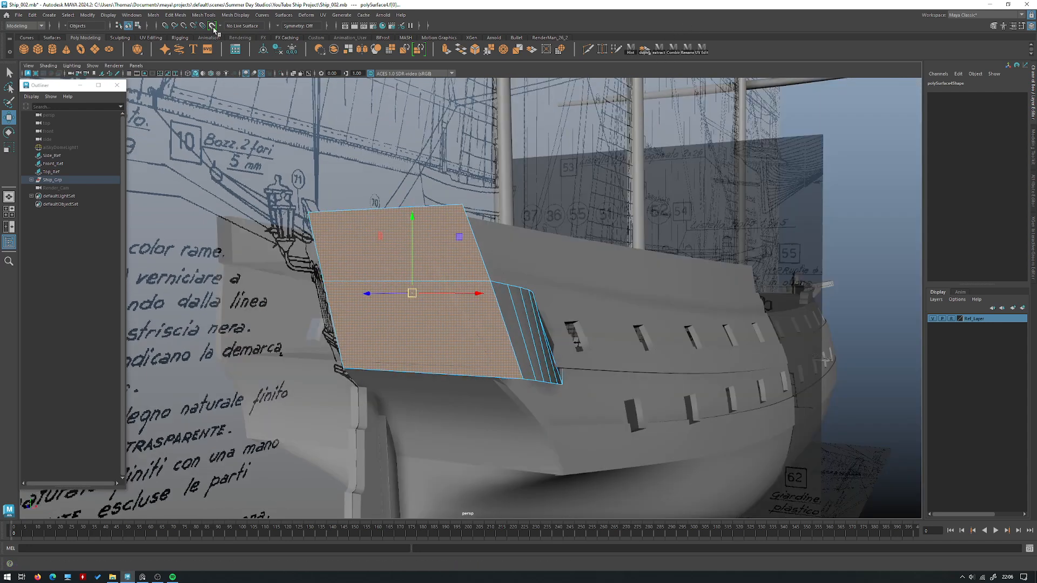
pyautogui.click(153, 15)
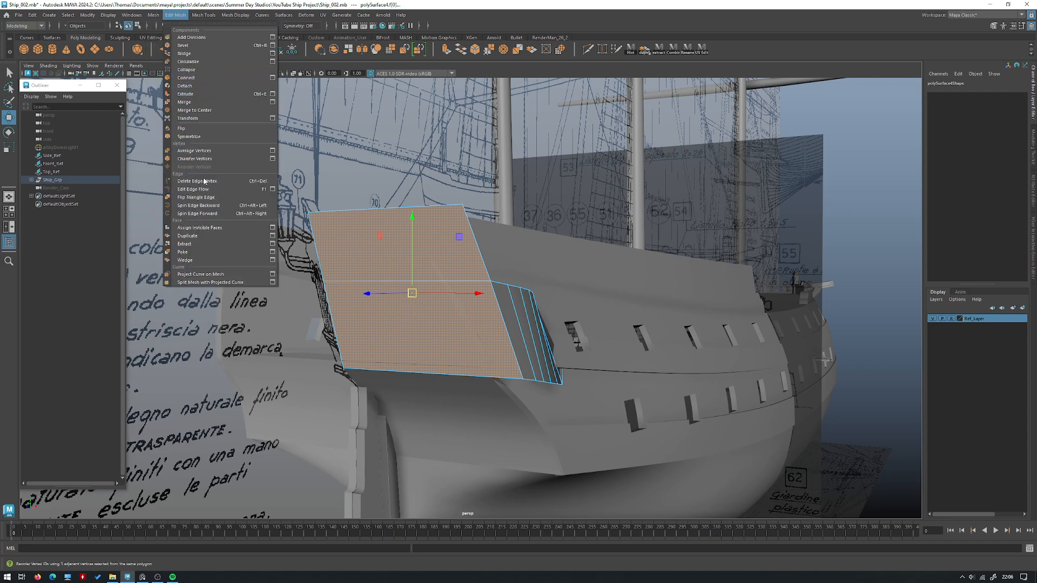
pyautogui.click(216, 236)
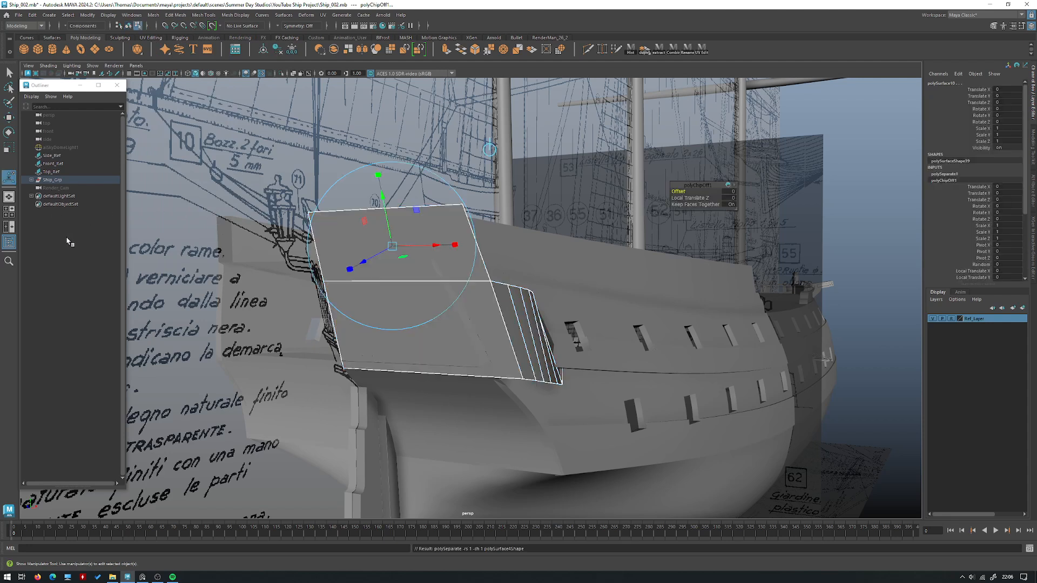
# Step: Return to object mode, save the scene and select the extracted stern panel on its own
pyautogui.press('w')
pyautogui.keyDown('alt'); pyautogui.moveTo(467, 243); pyautogui.dragTo(446, 273); pyautogui.keyUp('alt')
pyautogui.moveTo(444, 264); pyautogui.dragTo(499, 246, button='right')
pyautogui.moveTo(425, 240); pyautogui.dragTo(474, 225, button='right')
pyautogui.click(471, 172)
pyautogui.keyDown('alt'); pyautogui.moveTo(470, 172); pyautogui.dragTo(440, 239); pyautogui.keyUp('alt')
pyautogui.click(431, 246)
pyautogui.click(398, 233)
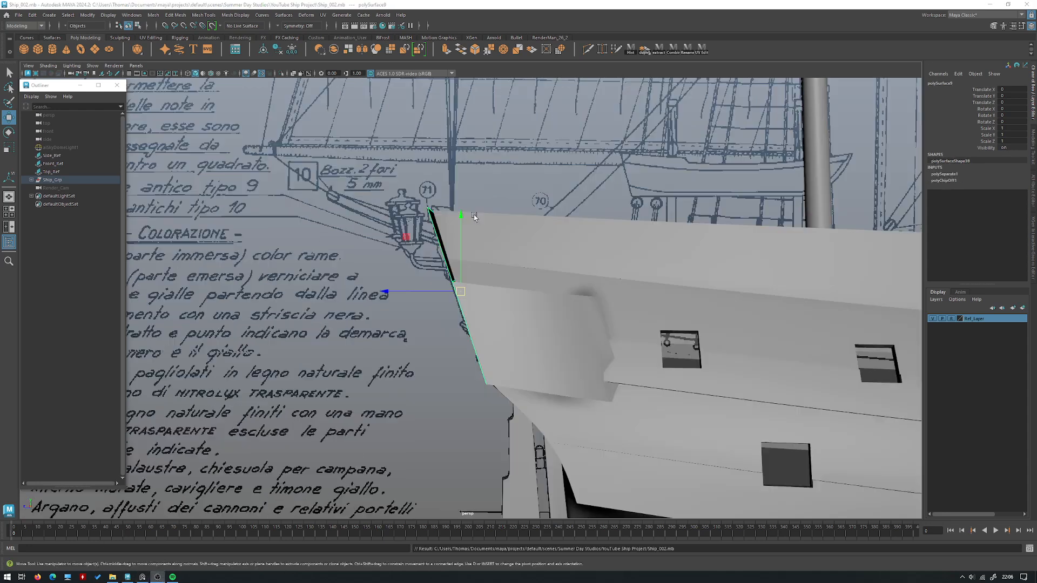
pyautogui.keyDown('alt'); pyautogui.moveTo(538, 204); pyautogui.dragTo(523, 255); pyautogui.keyUp('alt')
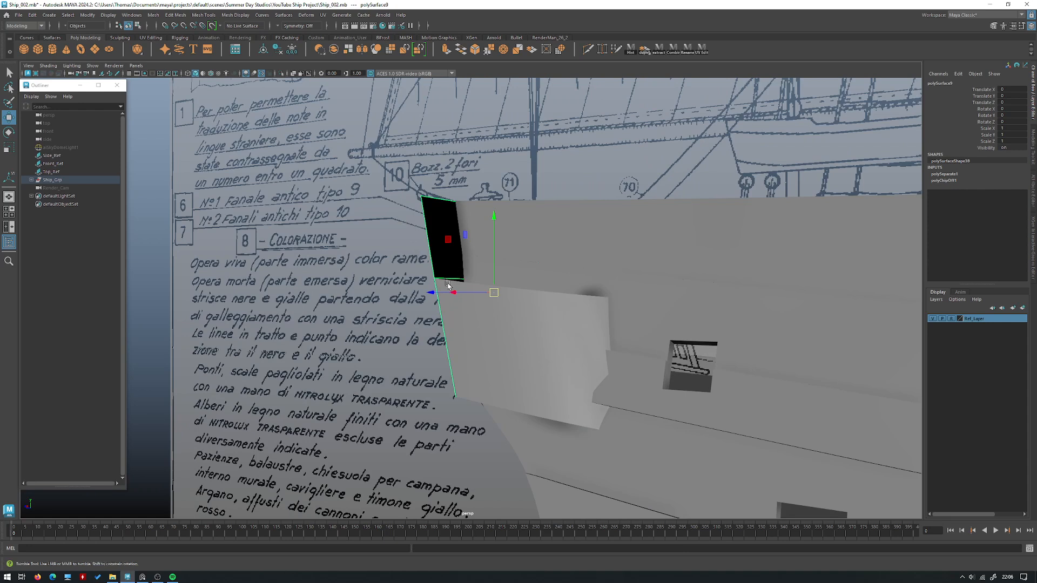
# Step: Delete the stern panel's construction history and remove the horizontal edge across its middle
pyautogui.keyDown('alt'); pyautogui.moveTo(450, 283); pyautogui.dragTo(430, 254); pyautogui.keyUp('alt')
pyautogui.click(439, 358)
pyautogui.keyDown('alt'); pyautogui.moveTo(439, 357); pyautogui.dragTo(579, 259); pyautogui.keyUp('alt')
pyautogui.click(446, 278)
pyautogui.hotkey('alt', 'shift', 'd')
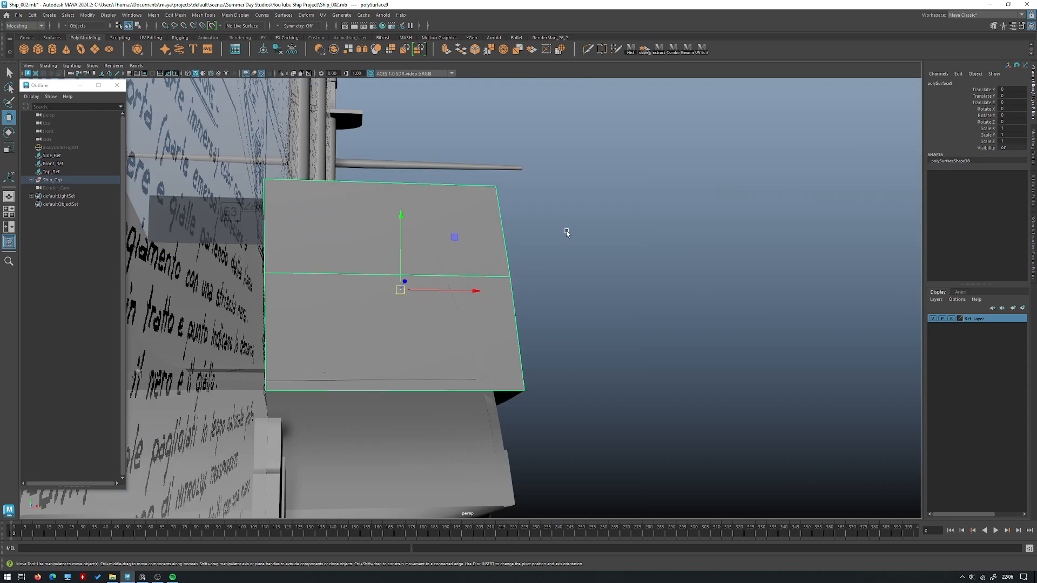
pyautogui.keyDown('shift'); pyautogui.rightClick(571, 230); pyautogui.keyUp('shift')
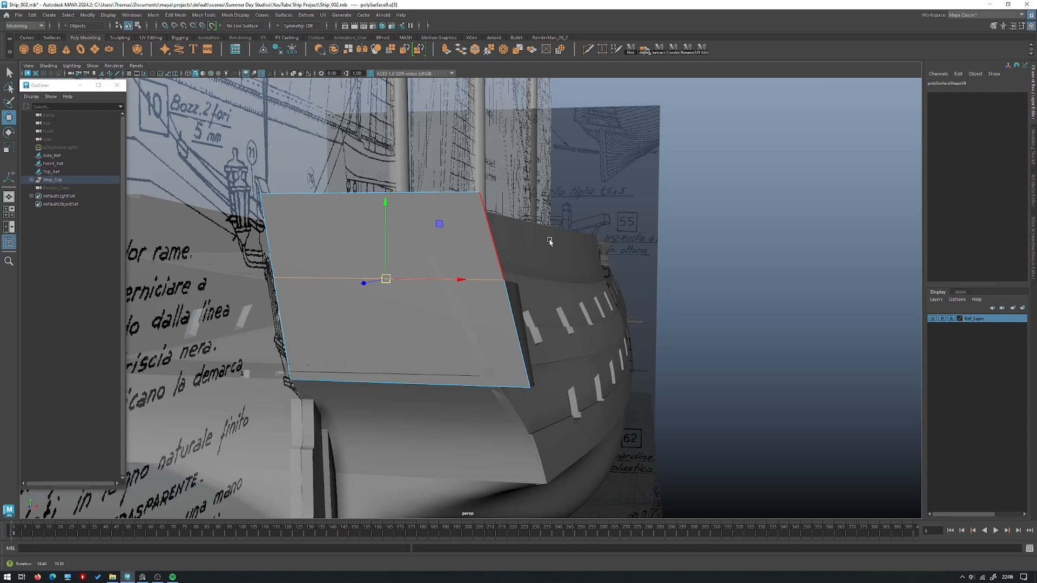
pyautogui.keyDown('shift'); pyautogui.rightClick(627, 194); pyautogui.keyUp('shift')
pyautogui.press('Delete')
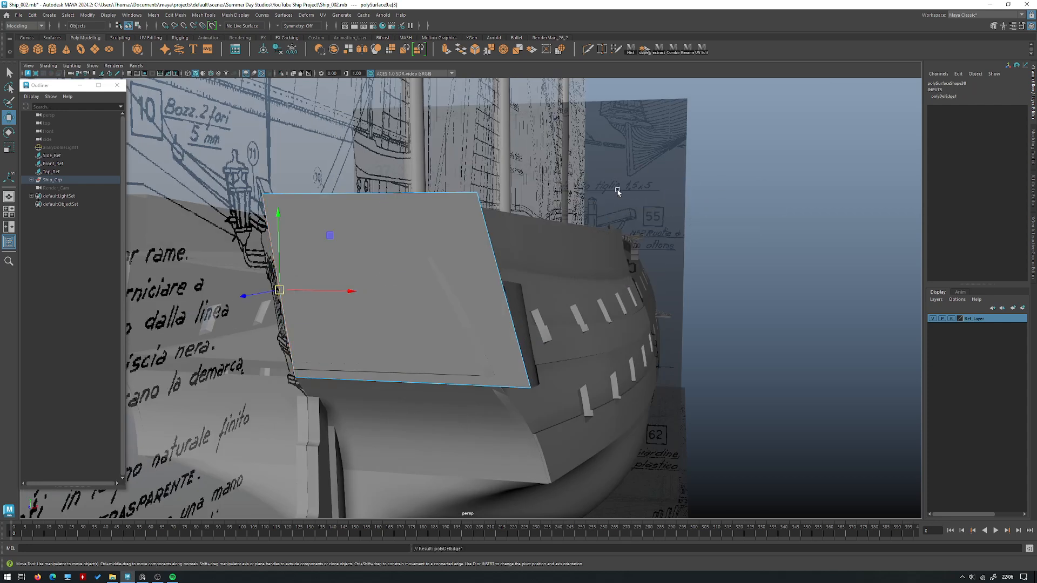
pyautogui.moveTo(608, 191); pyautogui.dragTo(657, 180, button='right')
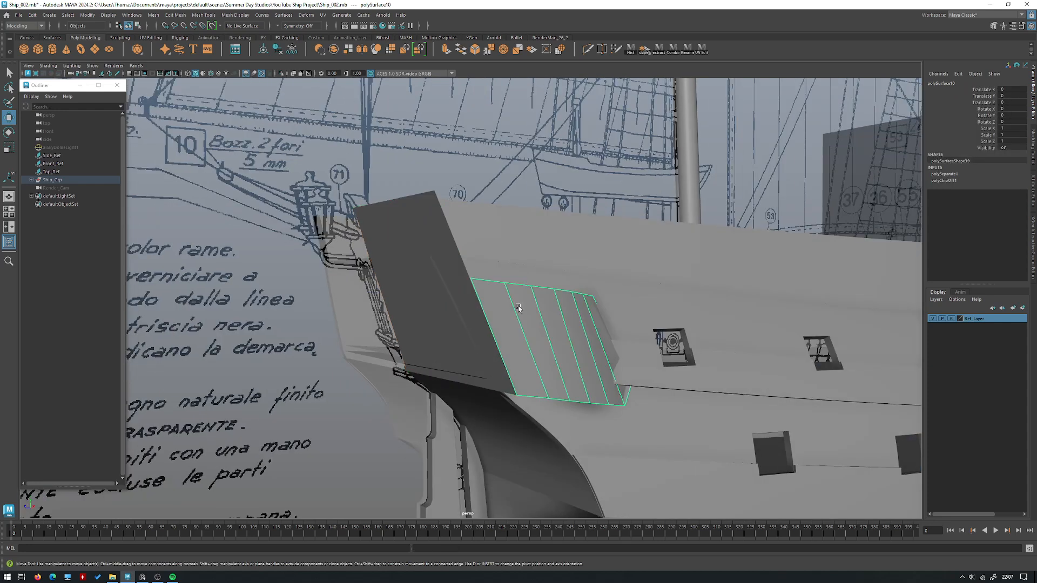
# Step: Nudge the side panel's upper aft vertex inboard to line up with the stern panel's edge, and delete its history
pyautogui.keyDown('alt'); pyautogui.moveTo(518, 305); pyautogui.dragTo(706, 253); pyautogui.keyUp('alt')
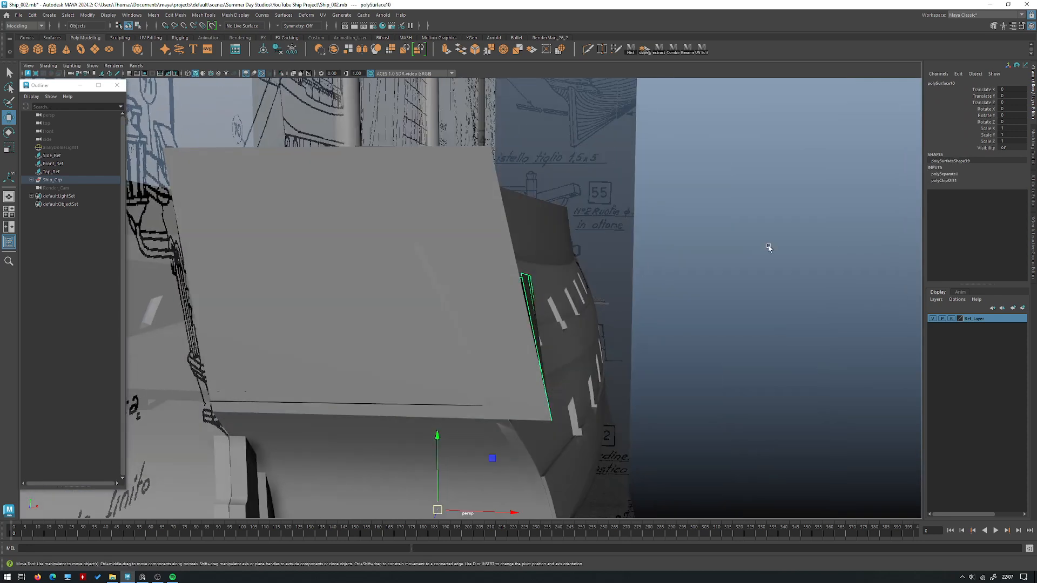
pyautogui.click(523, 272)
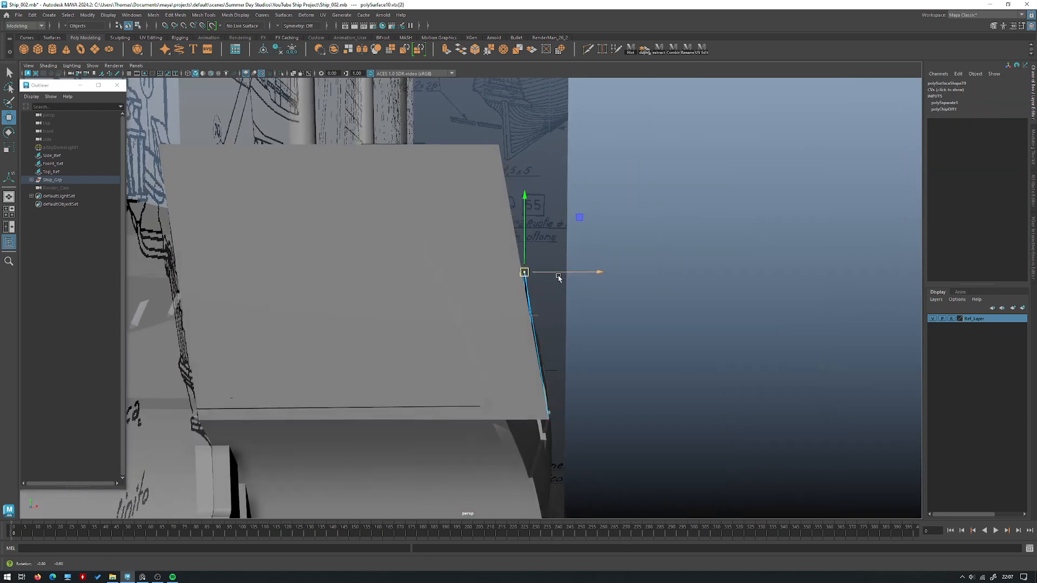
pyautogui.moveTo(558, 272); pyautogui.dragTo(556, 273)
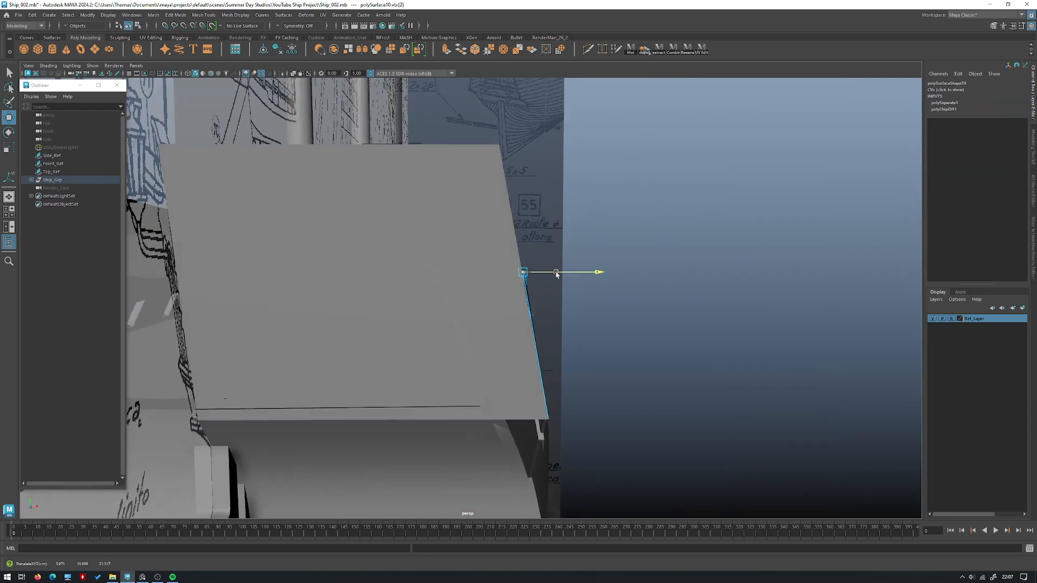
pyautogui.keyDown('alt'); pyautogui.moveTo(561, 276); pyautogui.dragTo(633, 322, button='right'); pyautogui.keyUp('alt')
pyautogui.keyDown('alt'); pyautogui.moveTo(633, 323); pyautogui.dragTo(625, 311); pyautogui.keyUp('alt')
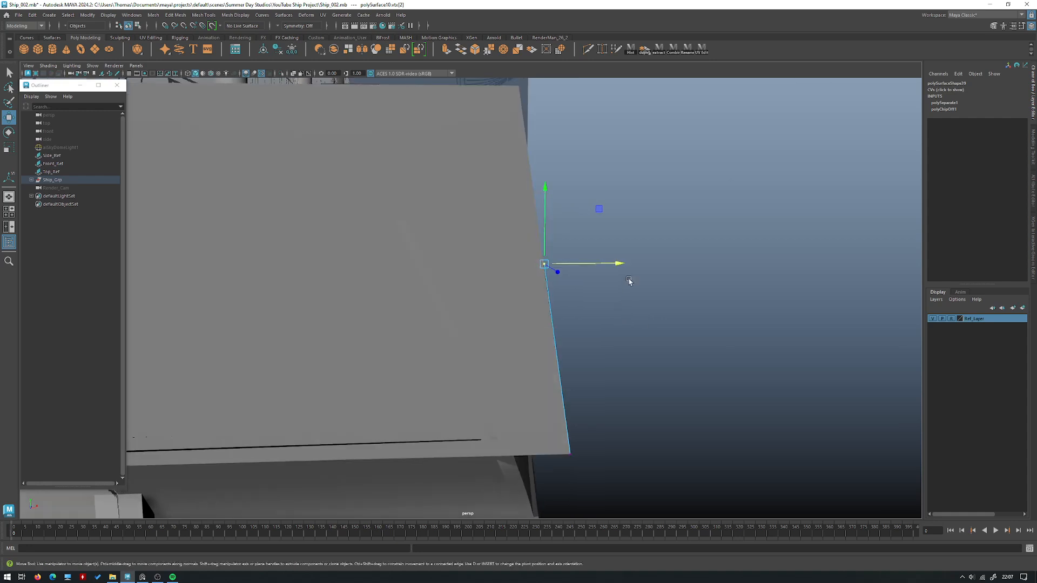
pyautogui.rightClick(642, 268)
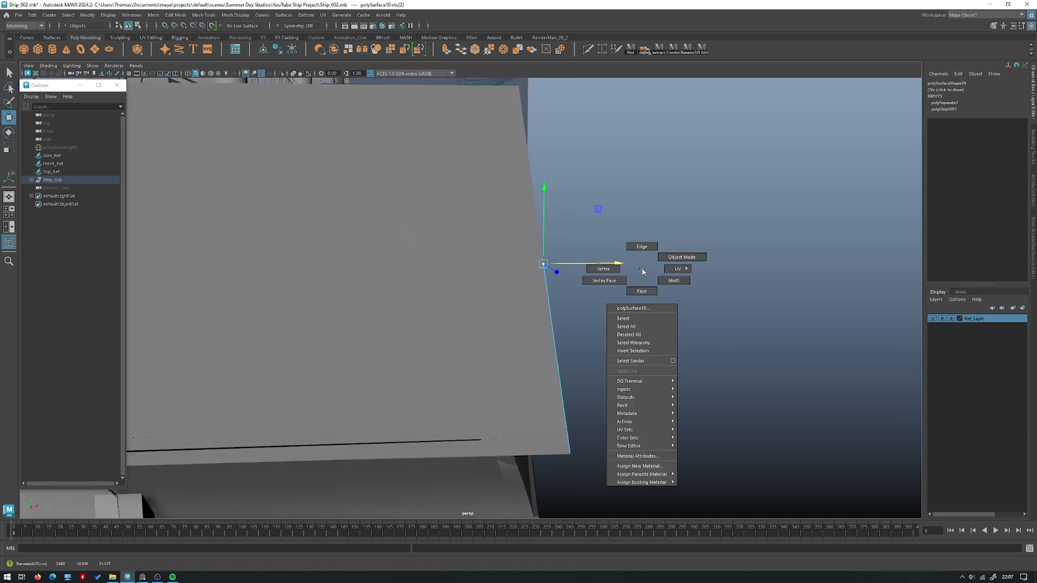
pyautogui.moveTo(642, 270); pyautogui.dragTo(682, 257, button='right')
pyautogui.keyDown('alt'); pyautogui.moveTo(650, 261); pyautogui.dragTo(481, 251); pyautogui.keyUp('alt')
pyautogui.hotkey('alt', 'shift', 'd')
# Step: Select the stern panel's outboard edge and examine how it meets the gallery's side panel and hull
pyautogui.keyDown('alt'); pyautogui.moveTo(521, 223); pyautogui.dragTo(465, 237, button='right'); pyautogui.keyUp('alt')
pyautogui.keyDown('alt'); pyautogui.moveTo(464, 237); pyautogui.dragTo(545, 216); pyautogui.keyUp('alt')
pyautogui.click(442, 233)
pyautogui.keyDown('alt'); pyautogui.moveTo(351, 270); pyautogui.dragTo(450, 251); pyautogui.keyUp('alt')
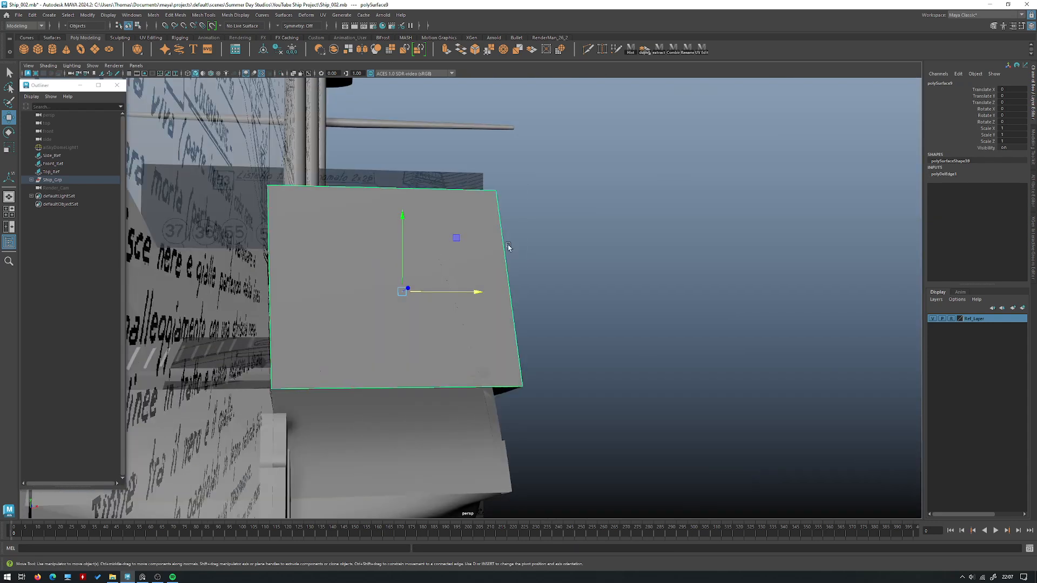
pyautogui.moveTo(583, 200); pyautogui.dragTo(584, 178, button='right')
pyautogui.click(500, 260)
pyautogui.keyDown('alt'); pyautogui.moveTo(507, 262); pyautogui.dragTo(401, 292); pyautogui.keyUp('alt')
pyautogui.keyDown('alt'); pyautogui.moveTo(562, 285); pyautogui.dragTo(439, 241); pyautogui.keyUp('alt')
pyautogui.scroll(-5, 440, 241)
pyautogui.moveTo(375, 243); pyautogui.dragTo(408, 232, button='right')
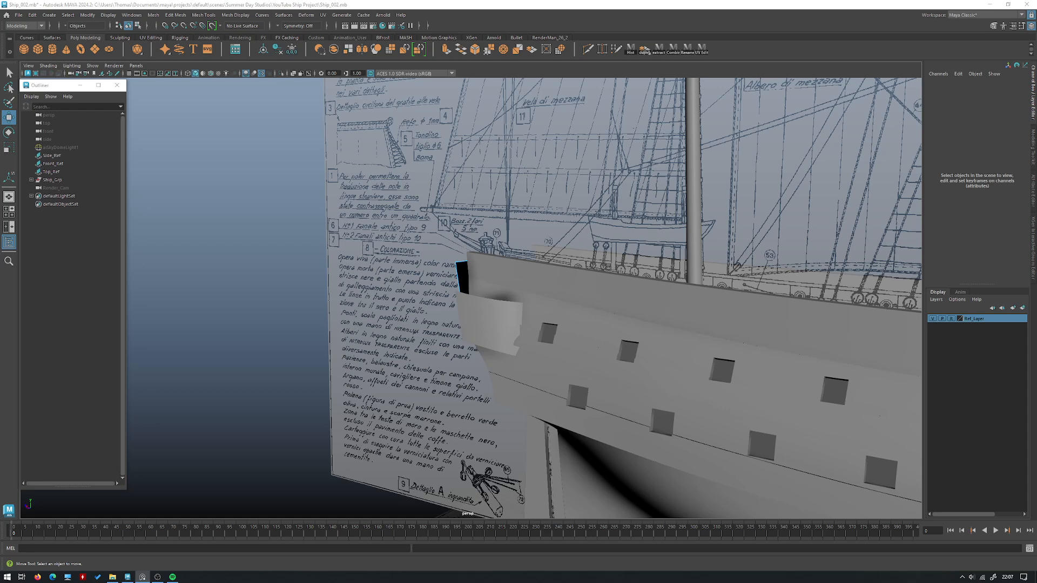
# Step: Check the stern panel's outboard edge from above the deck, and delete the panel's construction history
pyautogui.keyDown('alt'); pyautogui.moveTo(594, 259); pyautogui.dragTo(546, 294); pyautogui.keyUp('alt')
pyautogui.scroll(4, 546, 294)
pyautogui.click(446, 300)
pyautogui.moveTo(448, 299)
pyautogui.keyDown('alt'); pyautogui.mouseDown()
pyautogui.moveTo(520, 294)
pyautogui.moveTo(442, 293)
pyautogui.mouseUp(); pyautogui.keyUp('alt')
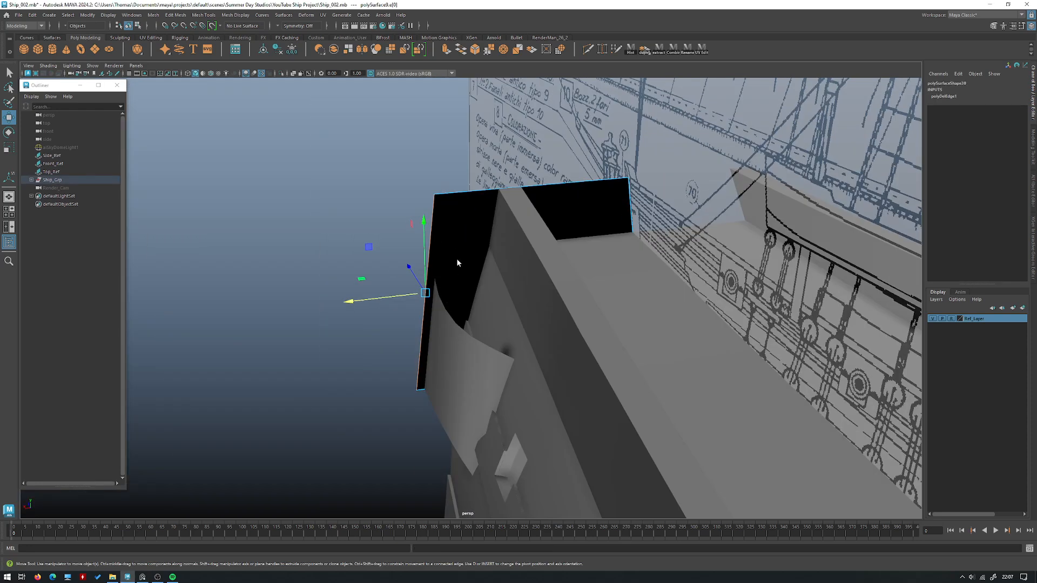
pyautogui.moveTo(456, 259); pyautogui.dragTo(478, 241, button='right')
pyautogui.hotkey('alt', 'shift', 'd')
pyautogui.click(354, 266)
pyautogui.keyDown('alt'); pyautogui.moveTo(389, 283); pyautogui.dragTo(371, 269); pyautogui.keyUp('alt')
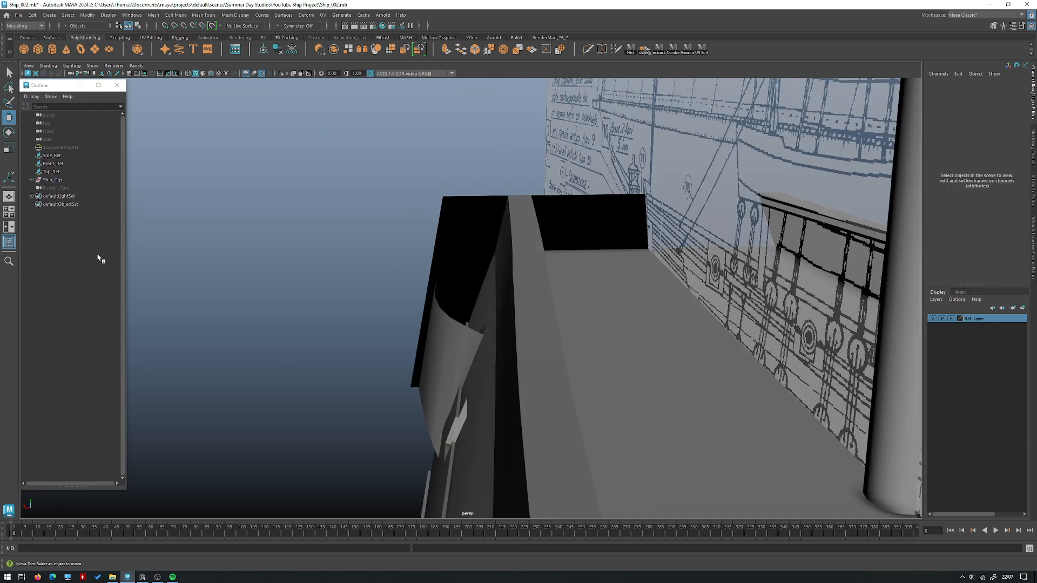
# Step: Extrude the stern panel's face towards the bow with a Local Translate Z of -0.234
pyautogui.keyDown('alt'); pyautogui.moveTo(417, 236); pyautogui.dragTo(420, 258); pyautogui.keyUp('alt')
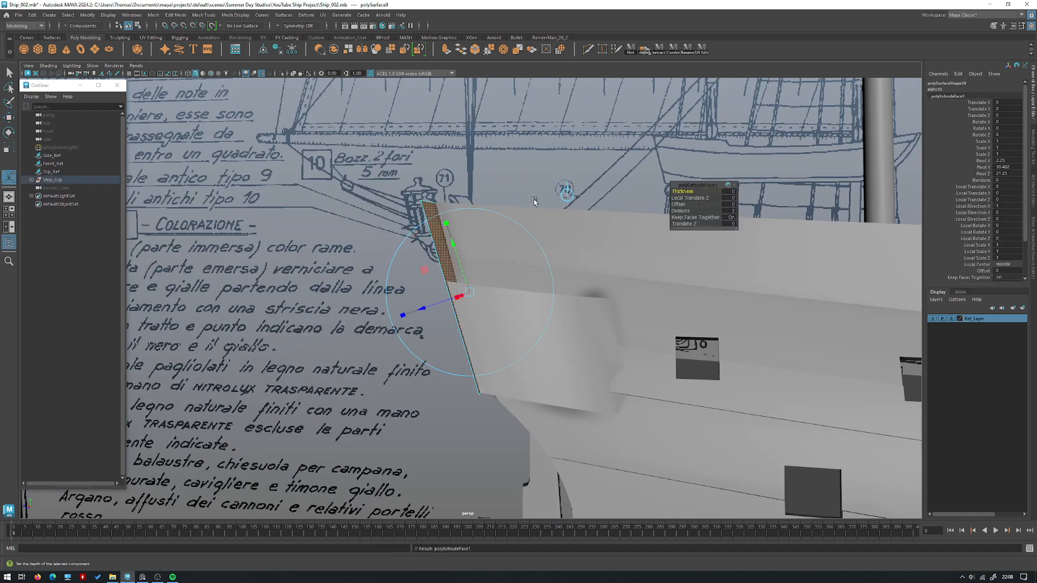
pyautogui.keyDown('alt'); pyautogui.moveTo(534, 201); pyautogui.dragTo(488, 226); pyautogui.keyUp('alt')
pyautogui.press('w')
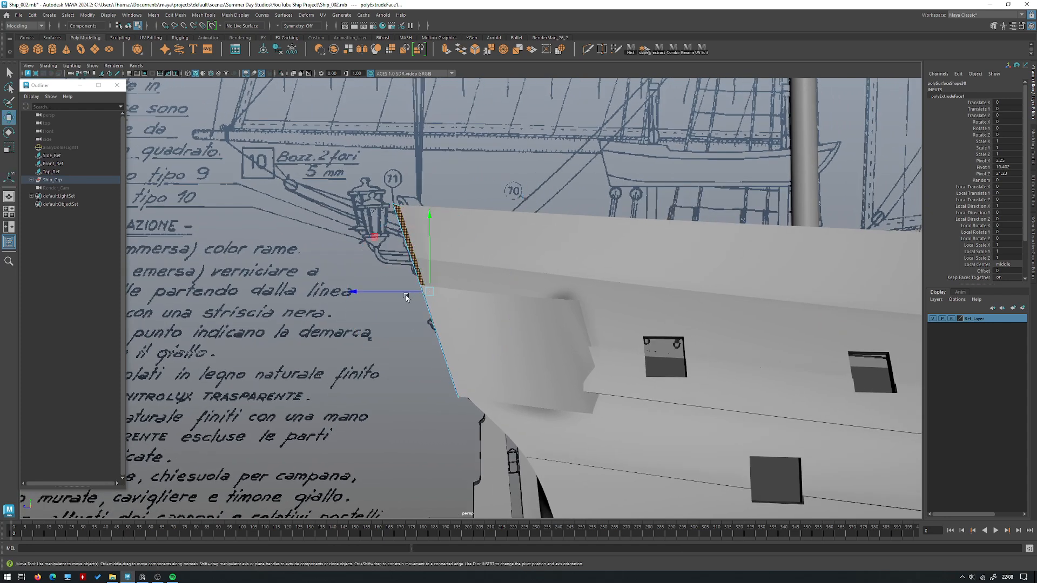
pyautogui.keyDown('alt'); pyautogui.moveTo(408, 291); pyautogui.dragTo(413, 280); pyautogui.keyUp('alt')
pyautogui.moveTo(413, 279); pyautogui.dragTo(463, 222, button='right')
pyautogui.click(463, 221)
pyautogui.keyDown('alt'); pyautogui.moveTo(458, 221); pyautogui.dragTo(409, 239); pyautogui.keyUp('alt')
pyautogui.click(408, 239)
pyautogui.keyDown('shift'); pyautogui.rightClick(488, 168); pyautogui.keyUp('shift')
pyautogui.keyDown('shift'); pyautogui.moveTo(488, 169); pyautogui.dragTo(488, 190, button='right'); pyautogui.keyUp('shift')
pyautogui.keyDown('alt'); pyautogui.moveTo(481, 216); pyautogui.dragTo(410, 248); pyautogui.keyUp('alt')
pyautogui.moveTo(385, 315); pyautogui.dragTo(398, 311)
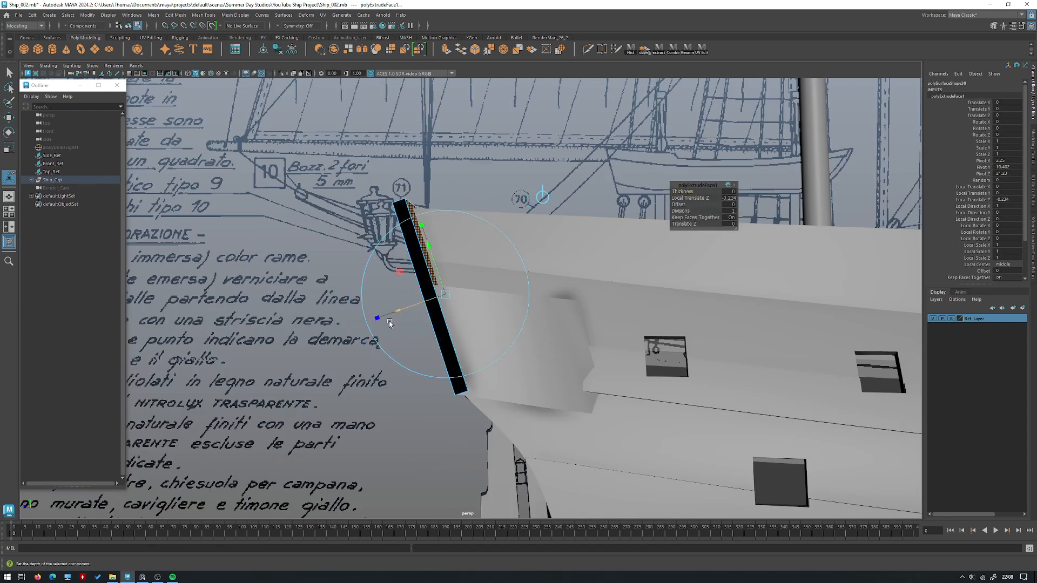
# Step: Offset the extruded stern face along the ship's length instead of its normal, checking its thickness against the side blueprint
pyautogui.keyDown('alt'); pyautogui.moveTo(532, 259); pyautogui.dragTo(435, 295); pyautogui.keyUp('alt')
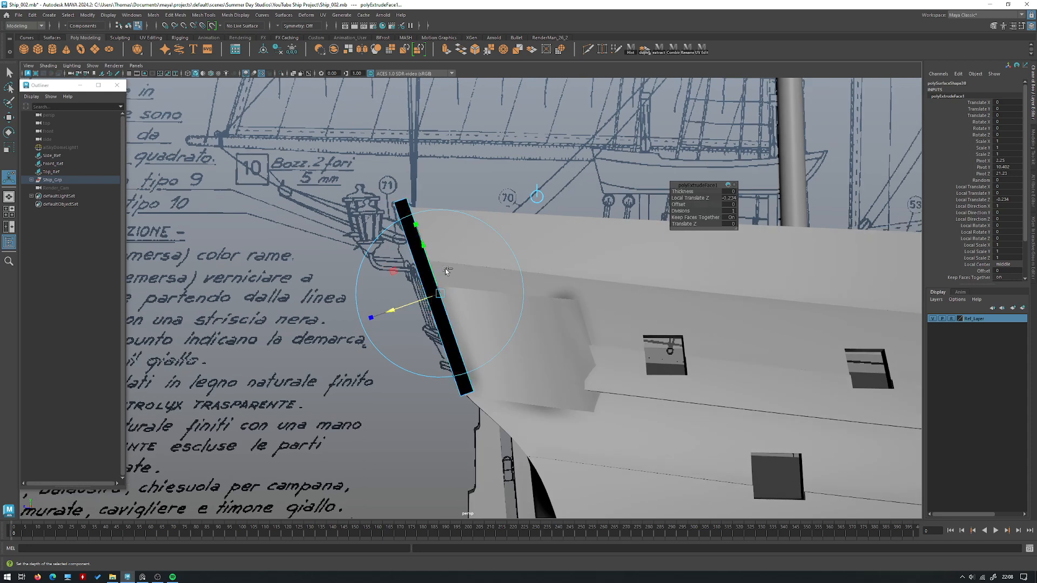
pyautogui.press('w')
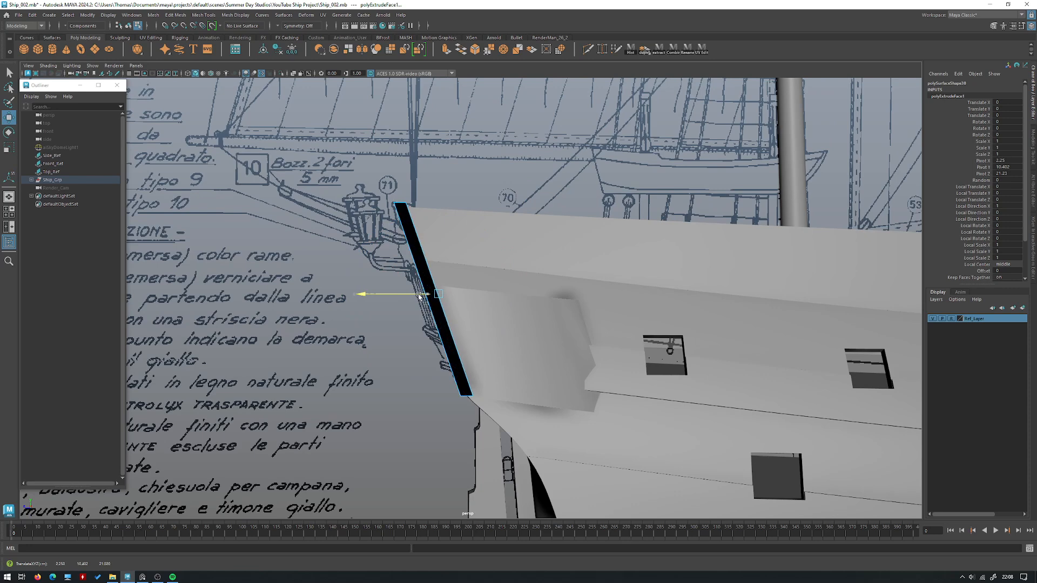
pyautogui.moveTo(488, 273)
pyautogui.keyDown('alt'); pyautogui.mouseDown()
pyautogui.moveTo(463, 284)
pyautogui.moveTo(488, 271)
pyautogui.moveTo(478, 263)
pyautogui.mouseUp(); pyautogui.keyUp('alt')
pyautogui.press('space')
pyautogui.press('space')
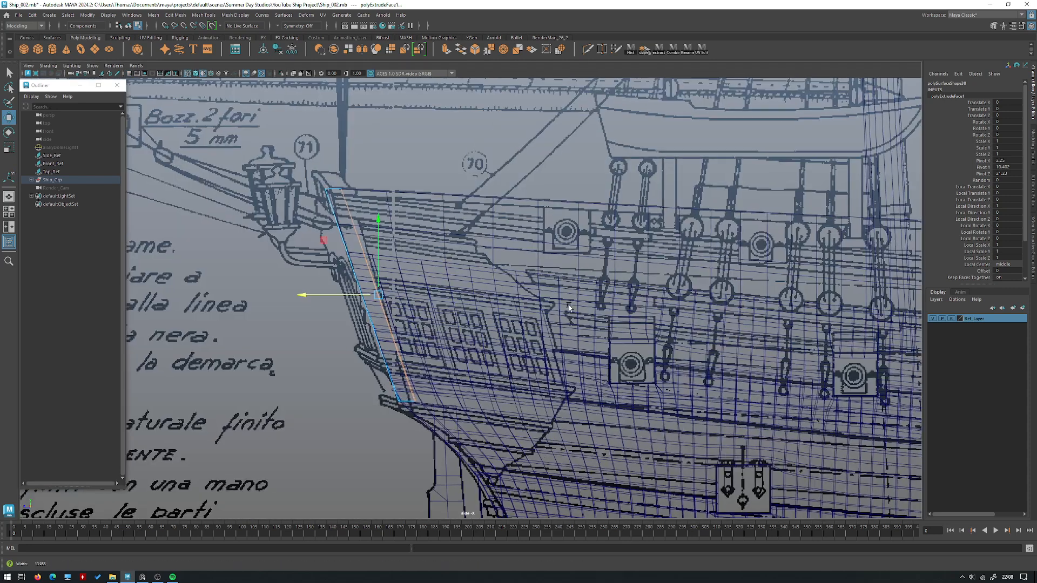
pyautogui.scroll(1, 568, 306)
pyautogui.moveTo(533, 252); pyautogui.dragTo(537, 251, button='middle')
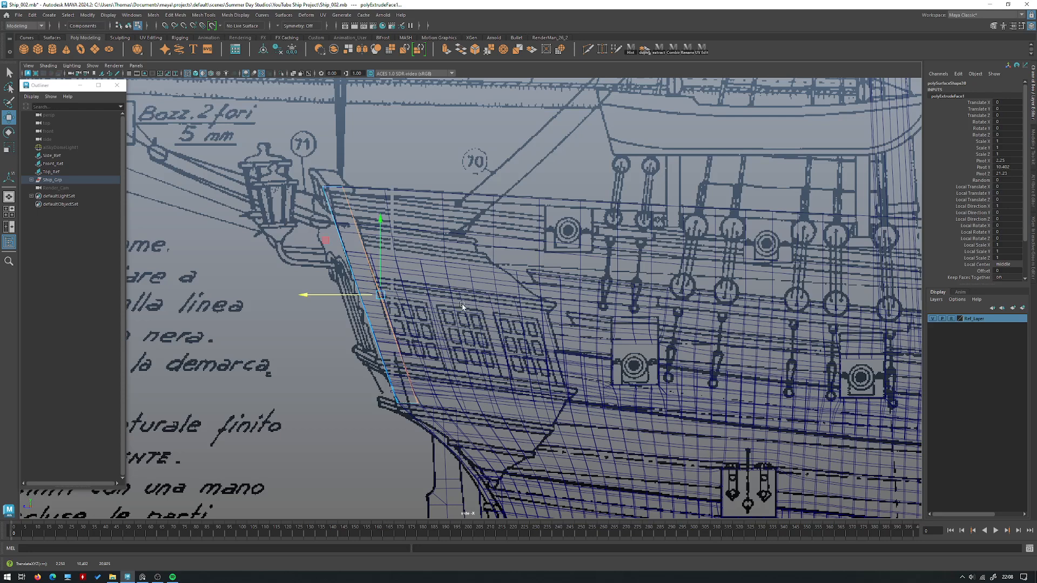
pyautogui.press('space')
pyautogui.press('space')
# Step: Return to object mode and delete the thickened stern panel's construction history
pyautogui.moveTo(467, 234); pyautogui.dragTo(471, 226, button='right')
pyautogui.hotkey('alt', 'shift', 'd')
pyautogui.keyDown('alt'); pyautogui.moveTo(426, 225); pyautogui.dragTo(435, 220); pyautogui.keyUp('alt')
pyautogui.press('space')
pyautogui.click(430, 234)
pyautogui.click(427, 272)
pyautogui.moveTo(419, 209); pyautogui.dragTo(431, 201, button='right')
pyautogui.hotkey('alt', 'shift', 'd')
# Step: Isolate the stern panel, delete its unneeded end face on the centreline side and show the whole ship again
pyautogui.keyDown('alt'); pyautogui.moveTo(432, 201); pyautogui.dragTo(661, 182); pyautogui.keyUp('alt')
pyautogui.hotkey('ctrl', '1')
pyautogui.moveTo(666, 181); pyautogui.dragTo(671, 206, button='right')
pyautogui.click(635, 244)
pyautogui.press('Delete')
pyautogui.keyDown('alt'); pyautogui.moveTo(671, 205); pyautogui.dragTo(475, 324); pyautogui.keyUp('alt')
pyautogui.hotkey('ctrl', '1')
# Step: Save the scene, and select the stern panel with its transformations frozen for moving
pyautogui.press('q')
pyautogui.hotkey('ctrl', 's')
pyautogui.click(486, 176)
pyautogui.keyDown('alt'); pyautogui.moveTo(475, 324); pyautogui.dragTo(519, 300); pyautogui.keyUp('alt')
pyautogui.click(449, 254)
pyautogui.press('w')
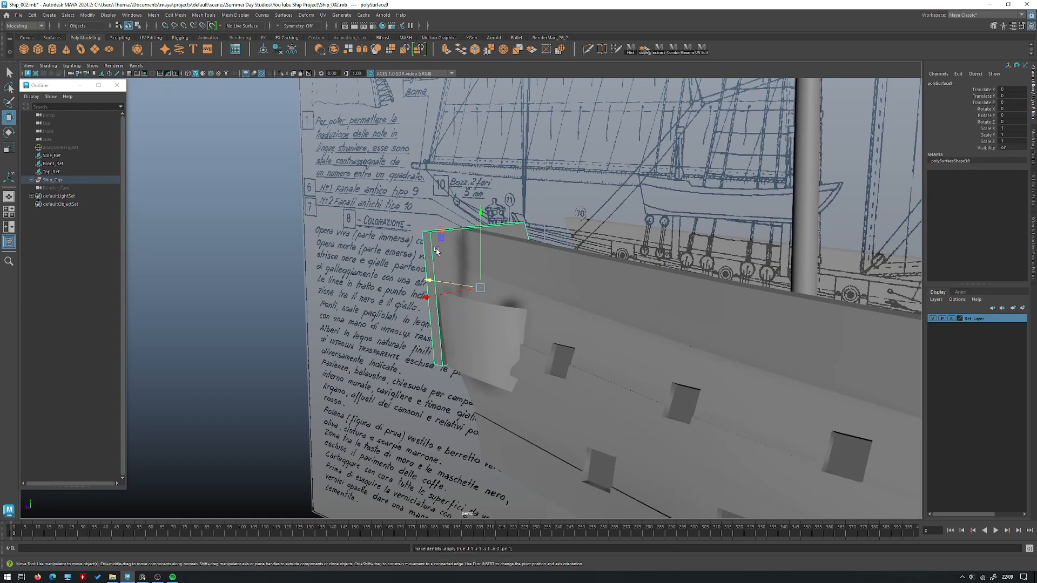
# Step: Select the stern panel's upper outboard corner edge and compare its position with the stern in the other views
pyautogui.keyDown('alt'); pyautogui.moveTo(444, 248); pyautogui.dragTo(490, 249); pyautogui.keyUp('alt')
pyautogui.keyDown('alt'); pyautogui.moveTo(490, 249); pyautogui.dragTo(504, 266, button='right'); pyautogui.keyUp('alt')
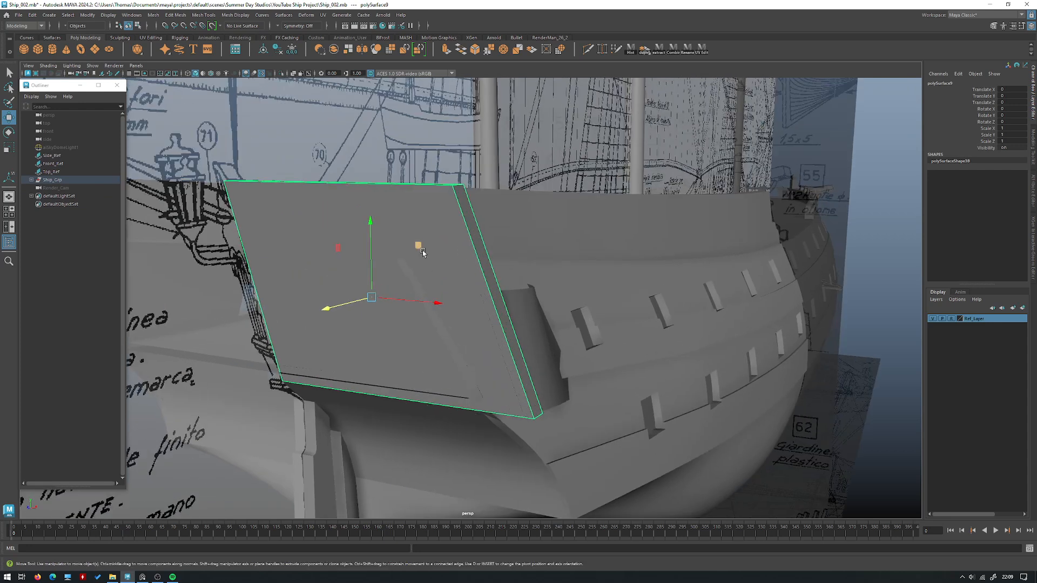
pyautogui.moveTo(423, 253); pyautogui.dragTo(426, 229, button='right')
pyautogui.click(432, 224)
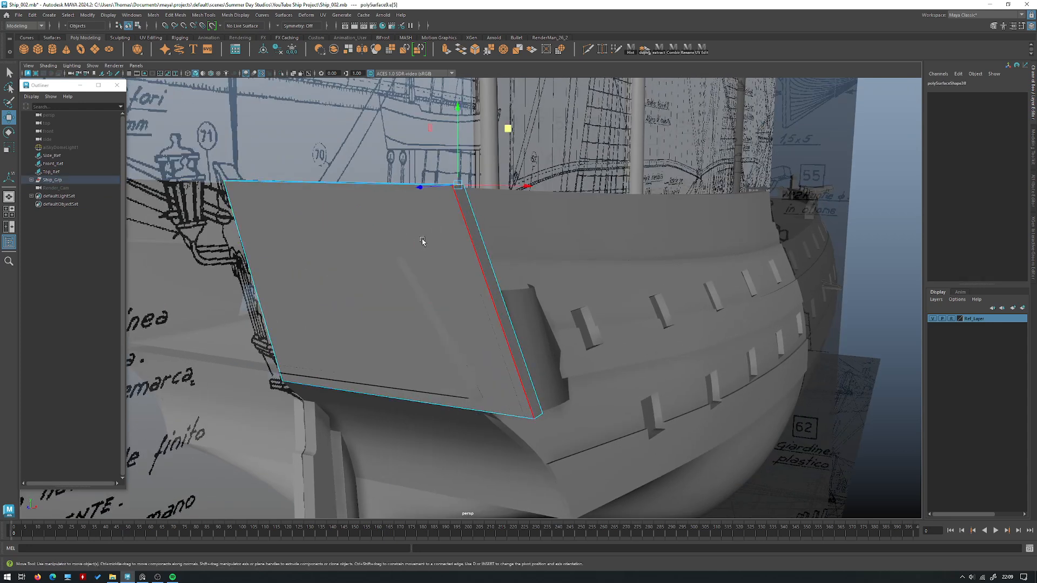
pyautogui.keyDown('alt'); pyautogui.moveTo(433, 224); pyautogui.dragTo(443, 253); pyautogui.keyUp('alt')
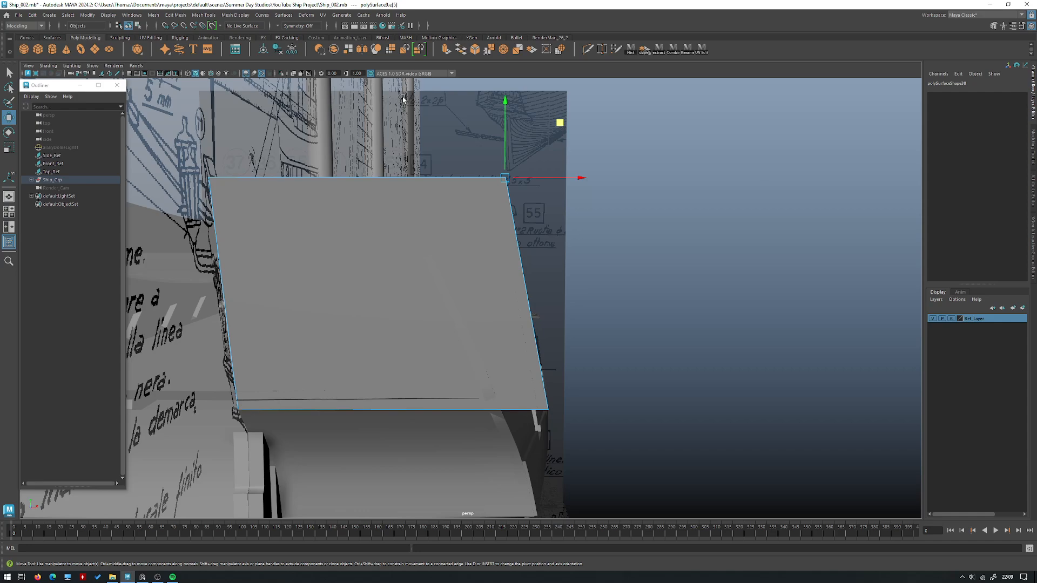
pyautogui.keyDown('alt'); pyautogui.moveTo(486, 236); pyautogui.dragTo(407, 266, button='right'); pyautogui.keyUp('alt')
pyautogui.moveTo(407, 267)
pyautogui.keyDown('alt'); pyautogui.mouseDown()
pyautogui.moveTo(416, 257)
pyautogui.moveTo(430, 269)
pyautogui.moveTo(349, 266)
pyautogui.moveTo(533, 313)
pyautogui.mouseUp(); pyautogui.keyUp('alt')
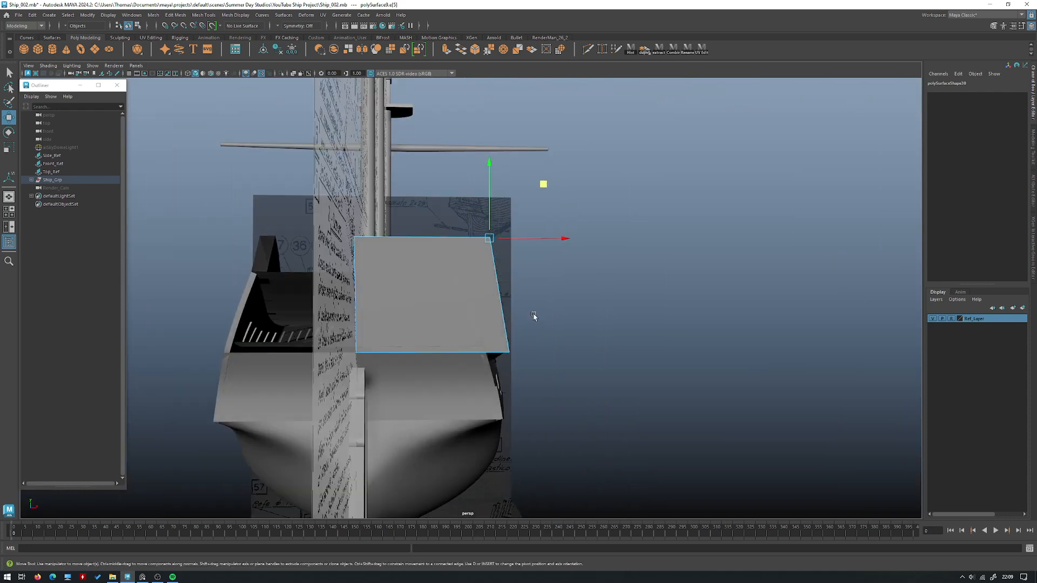
pyautogui.press('space')
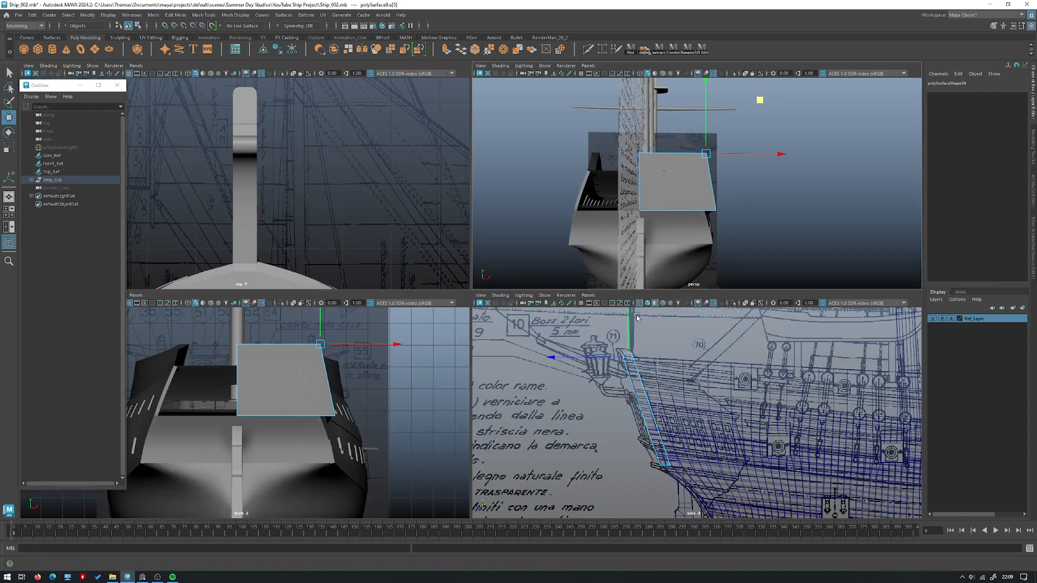
pyautogui.press('space')
pyautogui.scroll(5, 559, 246)
# Step: Bevel the upper outboard corner edge of the stern panel with 2 segments, reducing the fraction to suit the corner
pyautogui.keyDown('shift'); pyautogui.rightClick(558, 246); pyautogui.keyUp('shift')
pyautogui.keyDown('shift'); pyautogui.moveTo(602, 243); pyautogui.dragTo(603, 245, button='right'); pyautogui.keyUp('shift')
pyautogui.keyDown('alt'); pyautogui.moveTo(667, 236); pyautogui.dragTo(727, 218, button='right'); pyautogui.keyUp('alt')
pyautogui.keyDown('alt'); pyautogui.moveTo(663, 214); pyautogui.dragTo(486, 223); pyautogui.keyUp('alt')
pyautogui.write('2')
pyautogui.press('Return')
pyautogui.moveTo(677, 199); pyautogui.dragTo(492, 219)
pyautogui.hotkey('ctrl', 'z')
pyautogui.click(707, 184)
pyautogui.click(715, 188)
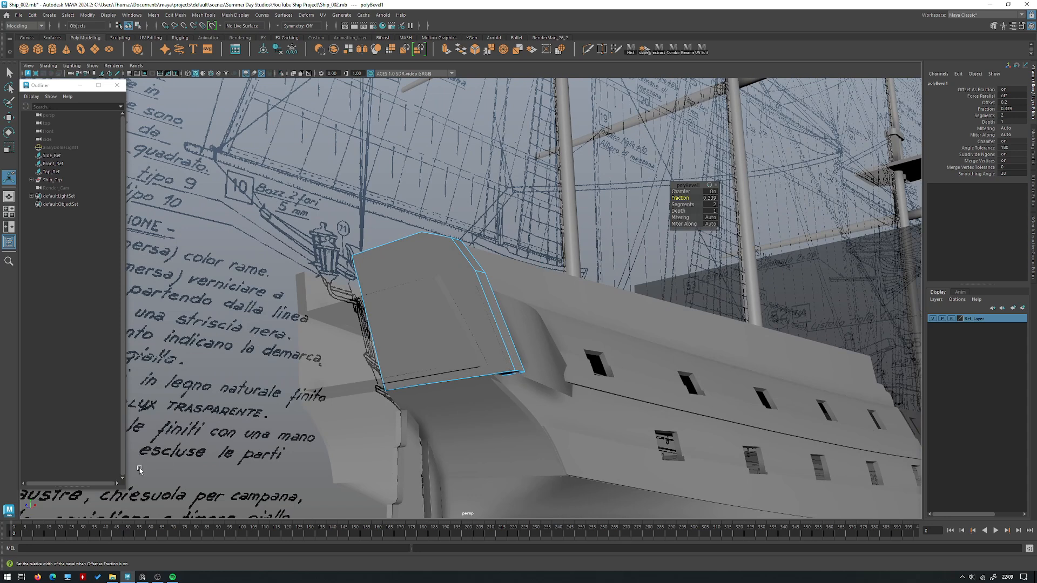
# Step: Check the bevelled stern panel against the side blueprint
pyautogui.press('space')
pyautogui.press('space')
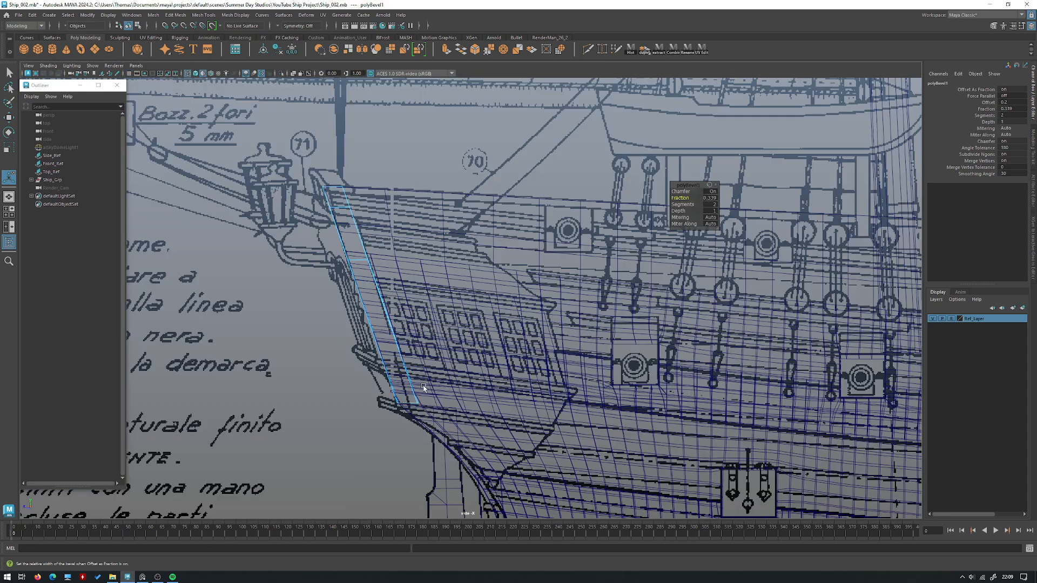
pyautogui.keyDown('alt'); pyautogui.moveTo(385, 415); pyautogui.dragTo(380, 390, button='middle'); pyautogui.keyUp('alt')
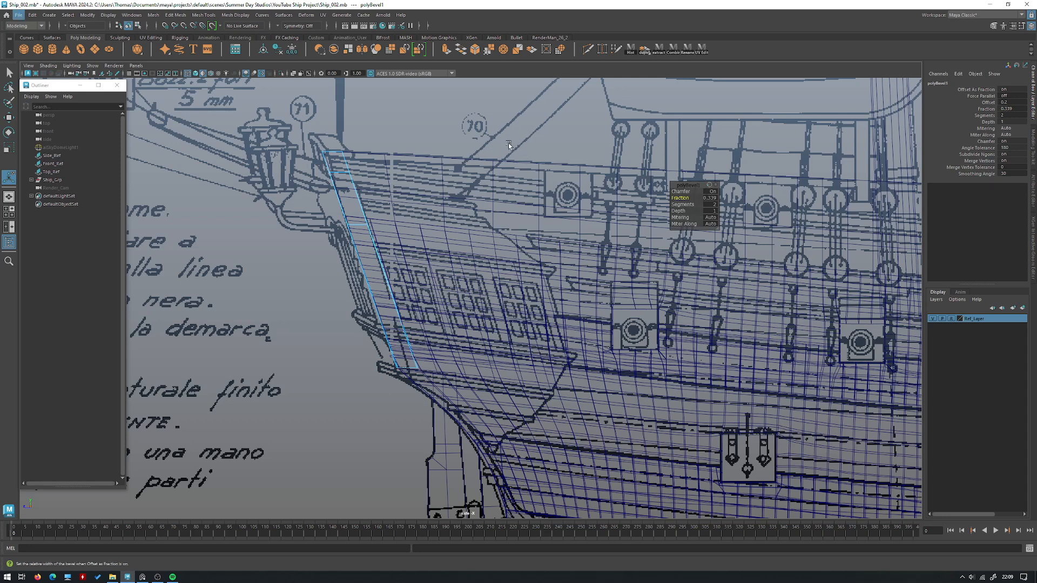
pyautogui.keyDown('alt'); pyautogui.moveTo(587, 152); pyautogui.dragTo(593, 160, button='middle'); pyautogui.keyUp('alt')
pyautogui.press('space')
pyautogui.press('space')
# Step: Isolate the stern panel and select its top vertices on the centreline side
pyautogui.keyDown('alt'); pyautogui.moveTo(378, 227); pyautogui.dragTo(470, 240); pyautogui.keyUp('alt')
pyautogui.press('w')
pyautogui.moveTo(425, 247); pyautogui.dragTo(465, 236, button='right')
pyautogui.keyDown('alt'); pyautogui.moveTo(408, 248); pyautogui.dragTo(345, 186); pyautogui.keyUp('alt')
pyautogui.hotkey('ctrl', '1')
pyautogui.press('F9')
pyautogui.keyDown('alt'); pyautogui.moveTo(345, 187); pyautogui.dragTo(509, 178); pyautogui.keyUp('alt')
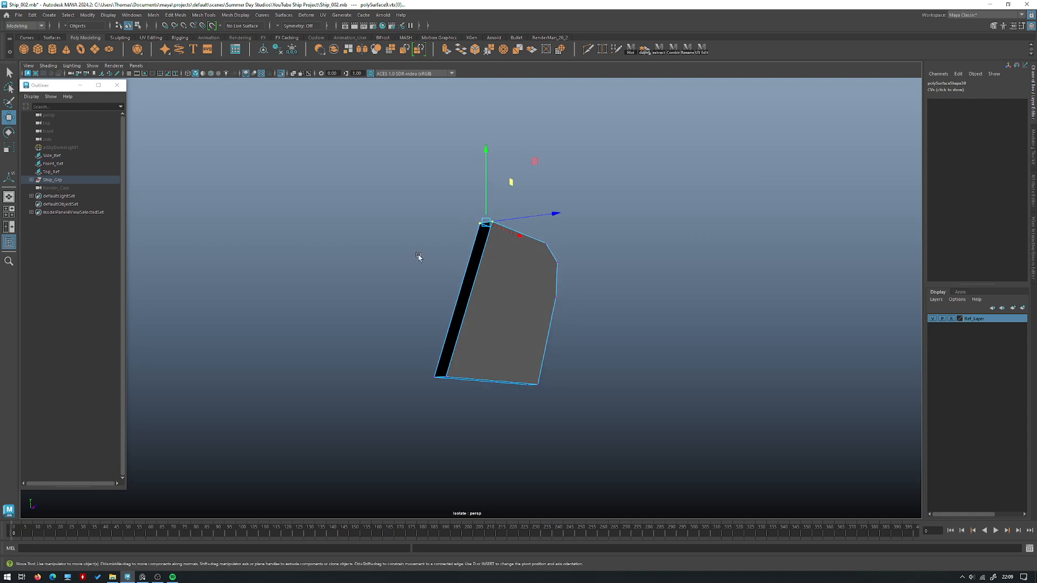
# Step: Align the move pivot to the slanted centreline edge, raise the top centreline vertices slightly and return to object mode
pyautogui.doubleClick(9, 118)
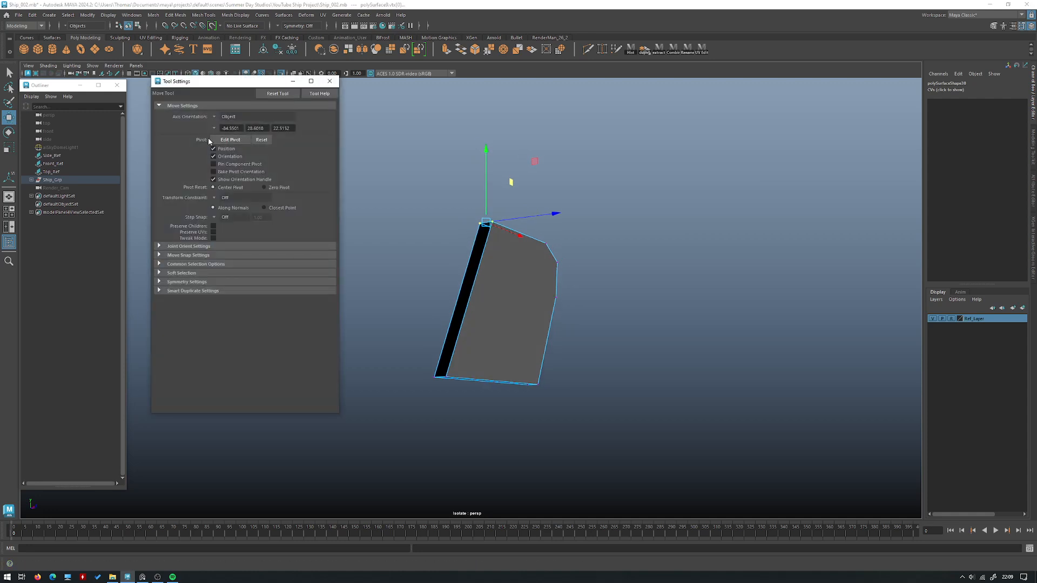
pyautogui.click(224, 140)
pyautogui.click(474, 284)
pyautogui.keyDown('alt'); pyautogui.moveTo(533, 249); pyautogui.dragTo(431, 258); pyautogui.keyUp('alt')
pyautogui.press('d')
pyautogui.hotkey('ctrl', '1')
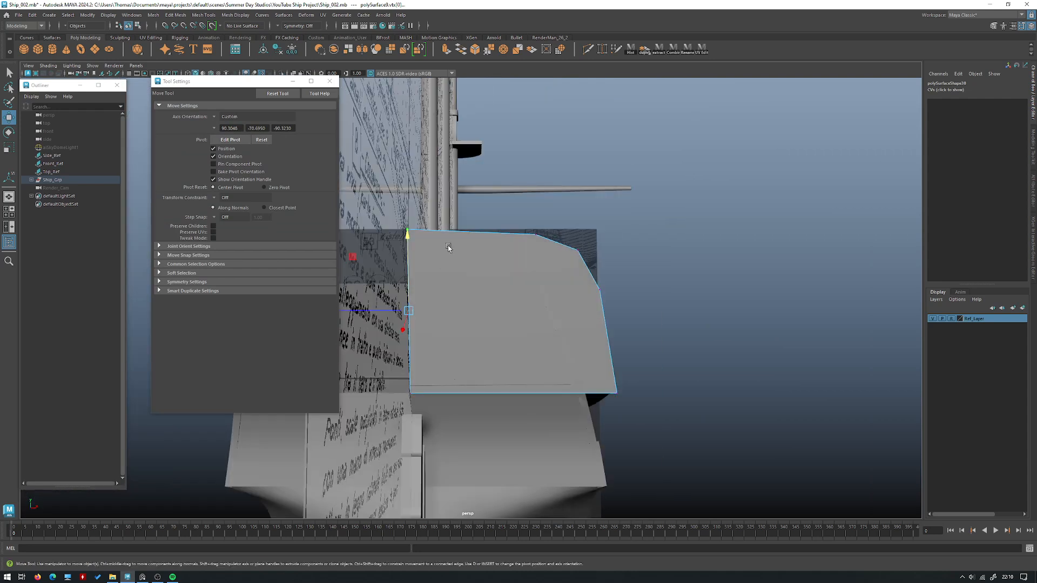
pyautogui.keyDown('alt'); pyautogui.moveTo(447, 248); pyautogui.dragTo(490, 250); pyautogui.keyUp('alt')
pyautogui.moveTo(490, 250); pyautogui.dragTo(523, 246, button='right')
pyautogui.keyDown('alt'); pyautogui.moveTo(523, 245); pyautogui.dragTo(459, 248); pyautogui.keyUp('alt')
pyautogui.click(330, 81)
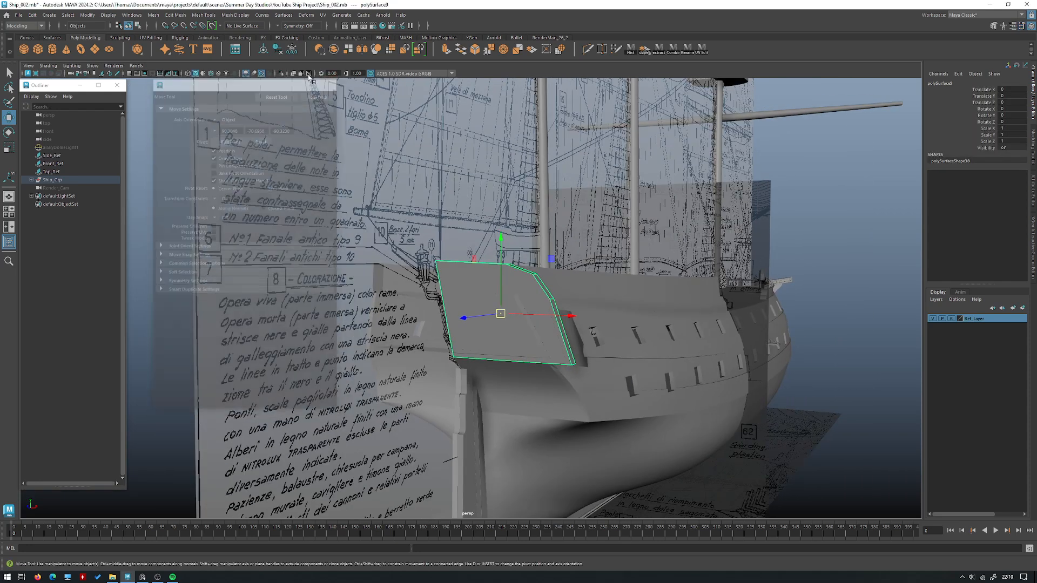
# Step: Duplicate the half stern panel with its pivot at the origin and mirror the copy with a Scale X of -1
pyautogui.click(87, 15)
pyautogui.click(103, 53)
pyautogui.click(86, 16)
pyautogui.click(106, 46)
pyautogui.keyDown('alt'); pyautogui.moveTo(469, 335); pyautogui.dragTo(550, 339); pyautogui.keyUp('alt')
pyautogui.press('r')
pyautogui.moveTo(540, 393); pyautogui.dragTo(526, 394)
pyautogui.hotkey('ctrl', 'z')
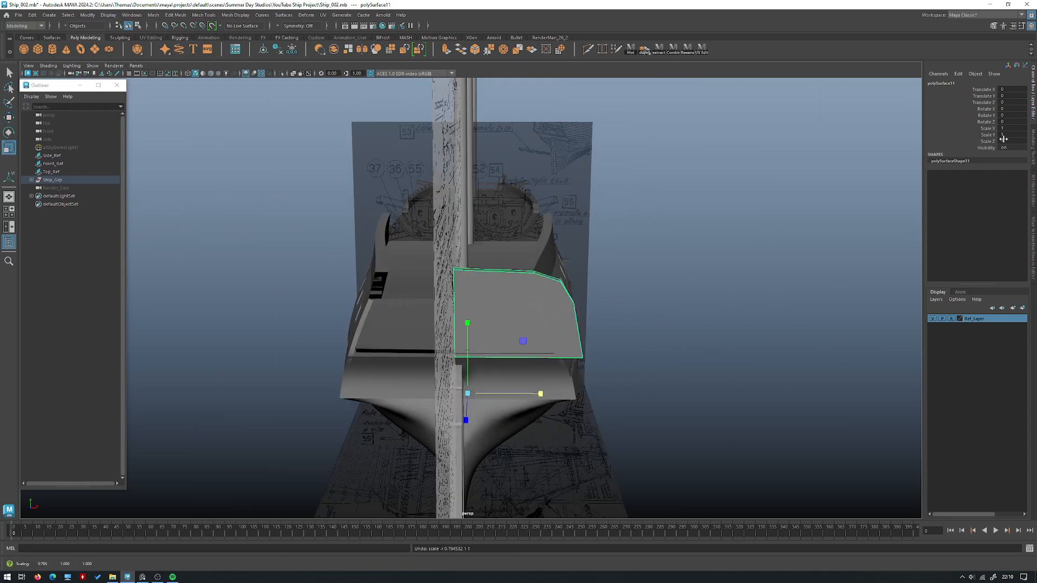
pyautogui.write('-1')
pyautogui.press('Return')
# Step: Isolate both halves of the stern panel and combine them into one mesh
pyautogui.keyDown('alt'); pyautogui.moveTo(718, 222); pyautogui.dragTo(646, 154); pyautogui.keyUp('alt')
pyautogui.keyDown('shift'); pyautogui.click(540, 286); pyautogui.keyUp('shift')
pyautogui.keyDown('alt'); pyautogui.moveTo(594, 259); pyautogui.dragTo(572, 215); pyautogui.keyUp('alt')
pyautogui.hotkey('ctrl', '1')
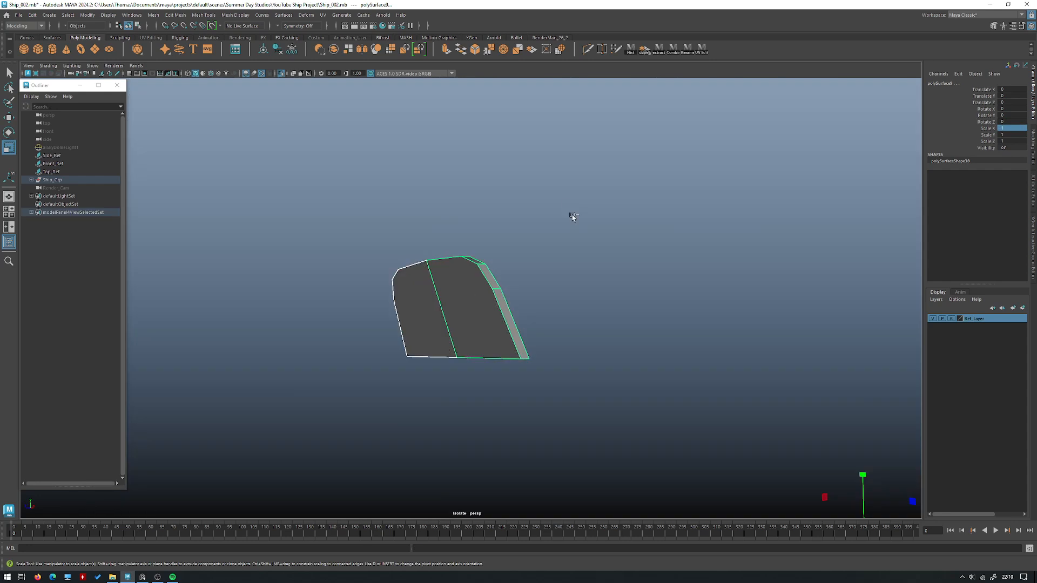
pyautogui.click(675, 50)
pyautogui.press('w')
pyautogui.keyDown('alt'); pyautogui.moveTo(599, 140); pyautogui.dragTo(493, 211); pyautogui.keyUp('alt')
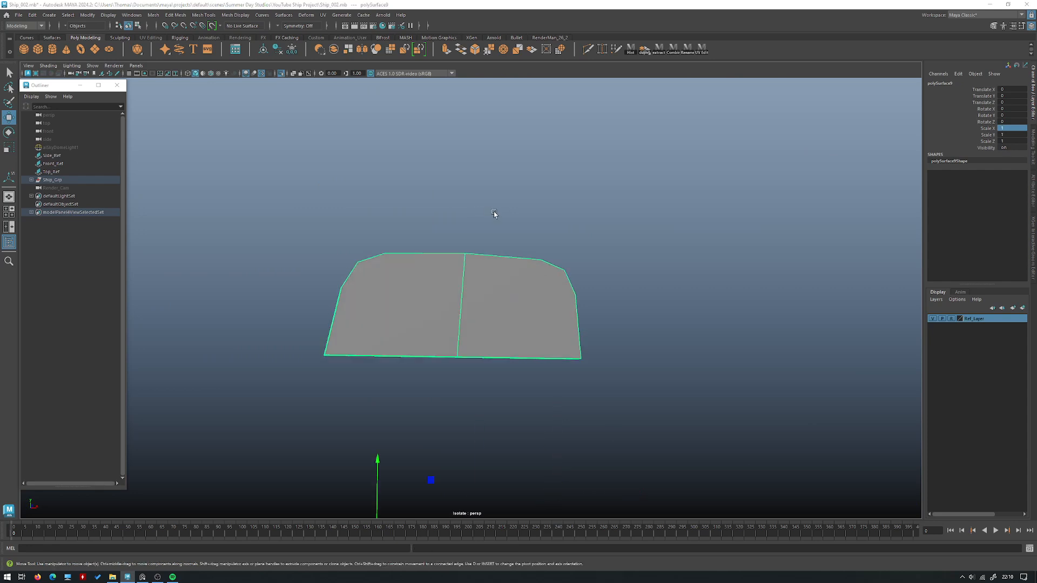
pyautogui.press('space')
pyautogui.click(414, 228)
pyautogui.click(437, 322)
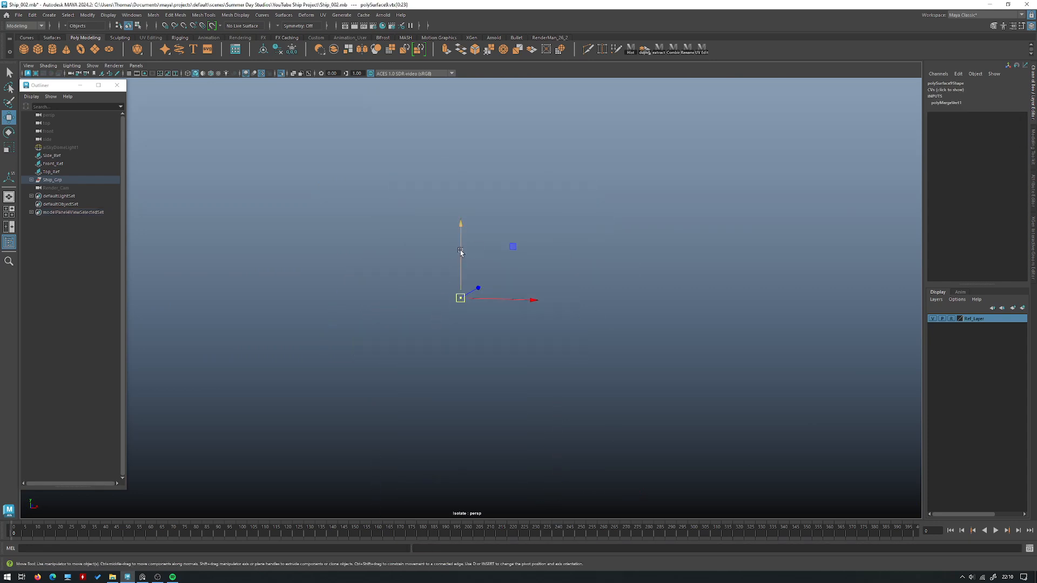
pyautogui.hotkey('ctrl', 'z')
# Step: Merge the overlapping centreline vertices of the combined stern panel and test the weld at the top centre vertex
pyautogui.press('space')
pyautogui.click(451, 241)
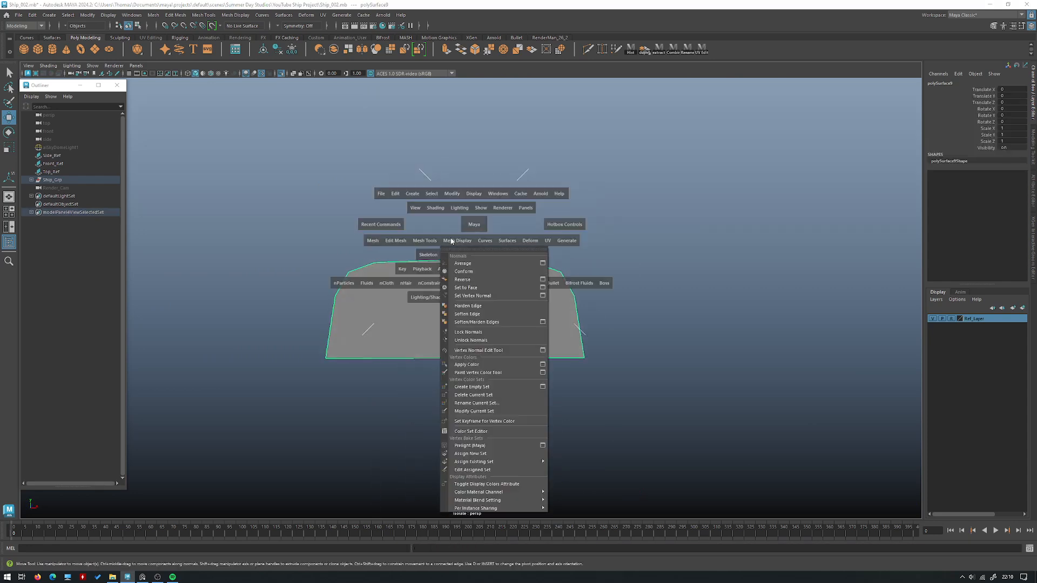
pyautogui.click(395, 240)
pyautogui.click(413, 306)
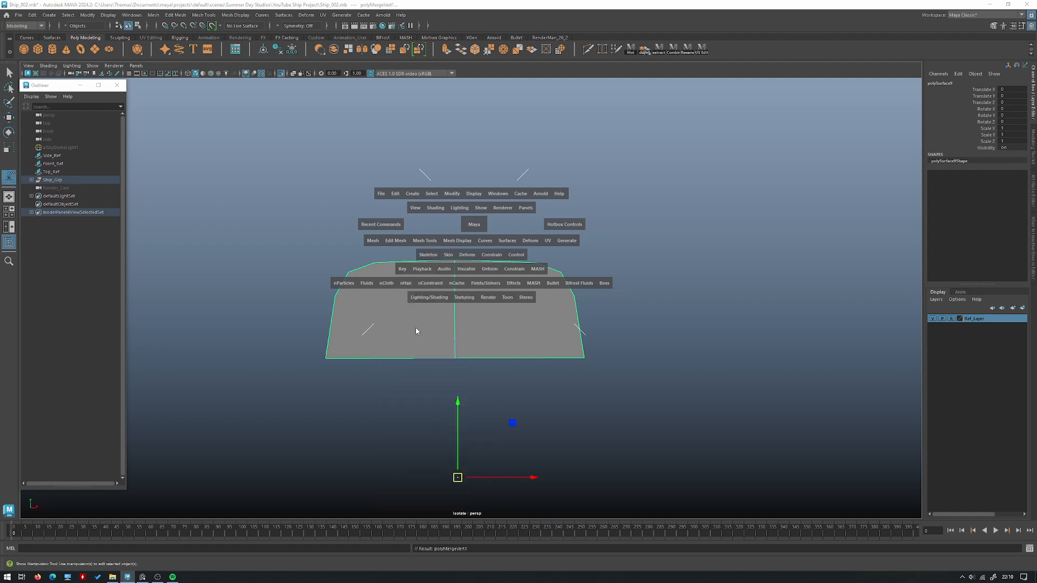
pyautogui.scroll(3, 540, 228)
pyautogui.press('F9')
pyautogui.click(441, 248)
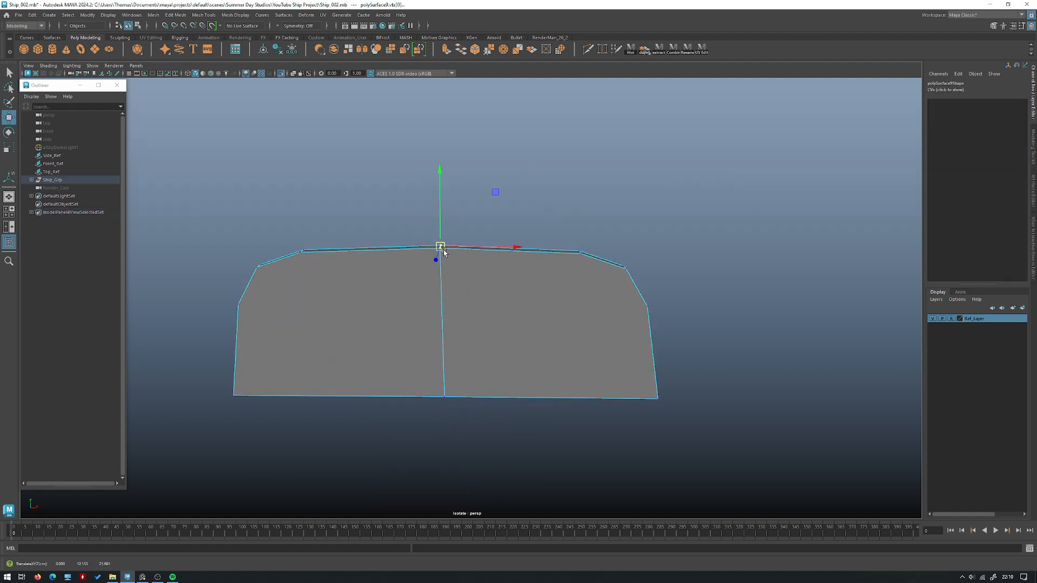
pyautogui.moveTo(459, 242); pyautogui.dragTo(497, 242)
pyautogui.hotkey('ctrl', 'z')
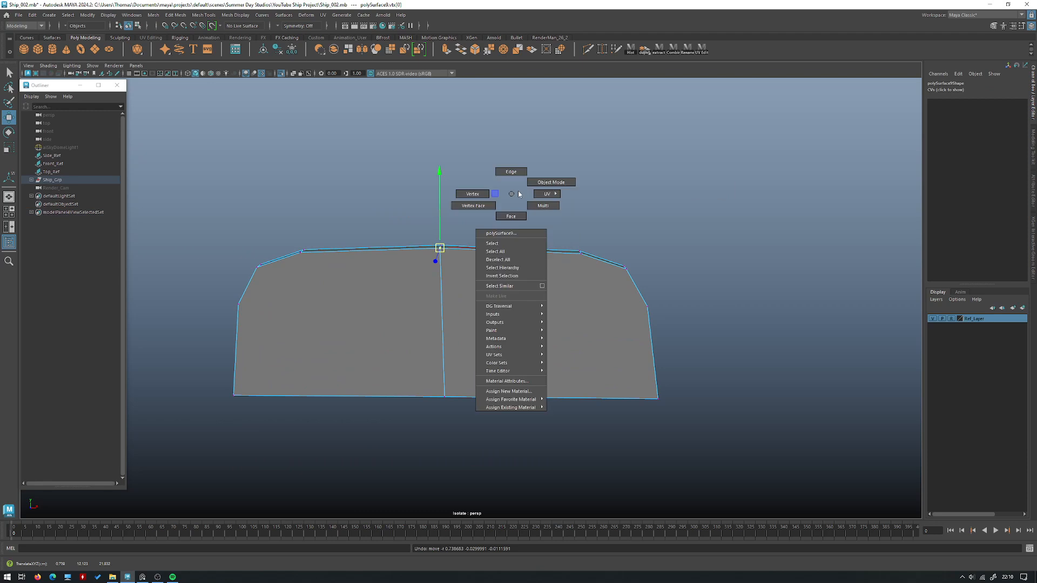
# Step: Return the merged stern panel to object mode and show the whole ship again
pyautogui.press('F8')
pyautogui.click(525, 192)
pyautogui.hotkey('ctrl', 'z')
pyautogui.hotkey('ctrl', '1')
pyautogui.keyDown('alt'); pyautogui.moveTo(522, 243); pyautogui.dragTo(520, 253); pyautogui.keyUp('alt')
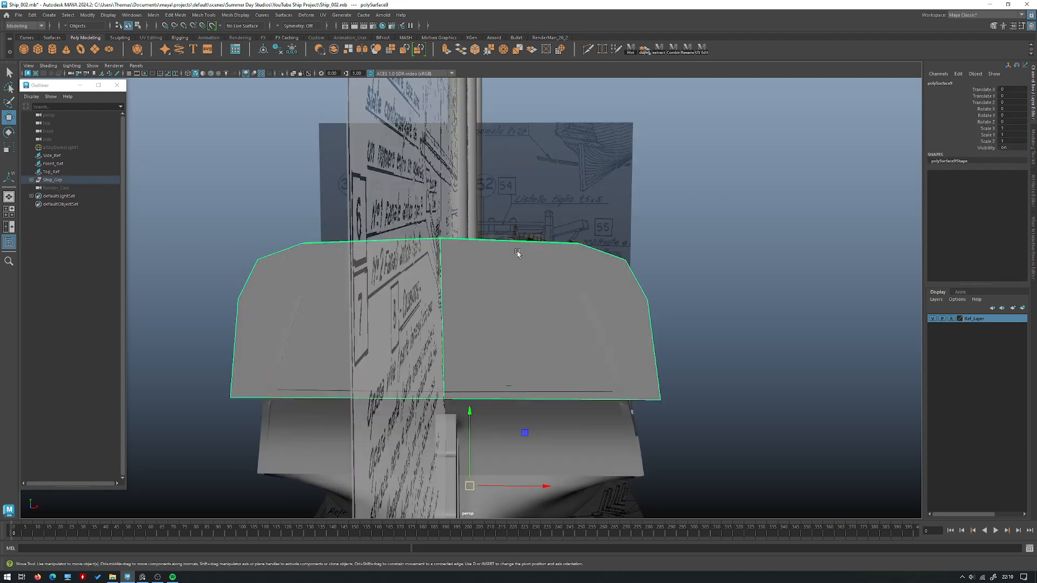
# Step: Bevel the stern panel's centreline edge loop with one segment to form a separate middle section
pyautogui.scroll(2, 559, 293)
pyautogui.keyDown('alt'); pyautogui.moveTo(558, 293); pyautogui.dragTo(565, 286); pyautogui.keyUp('alt')
pyautogui.moveTo(663, 211); pyautogui.dragTo(723, 197, button='right')
pyautogui.click(439, 282)
pyautogui.keyDown('alt'); pyautogui.moveTo(715, 205); pyautogui.dragTo(730, 209); pyautogui.keyUp('alt')
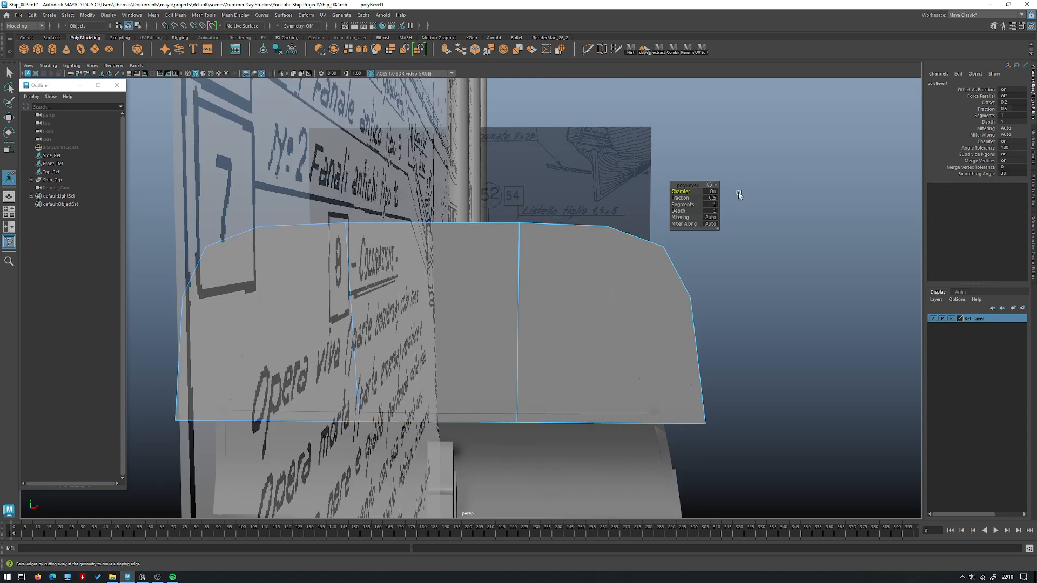
# Step: Widen the centre bevel to a fraction just above 0.5, judging its width against the blueprint in the rear view
pyautogui.keyDown('alt'); pyautogui.moveTo(584, 252); pyautogui.dragTo(560, 254); pyautogui.keyUp('alt')
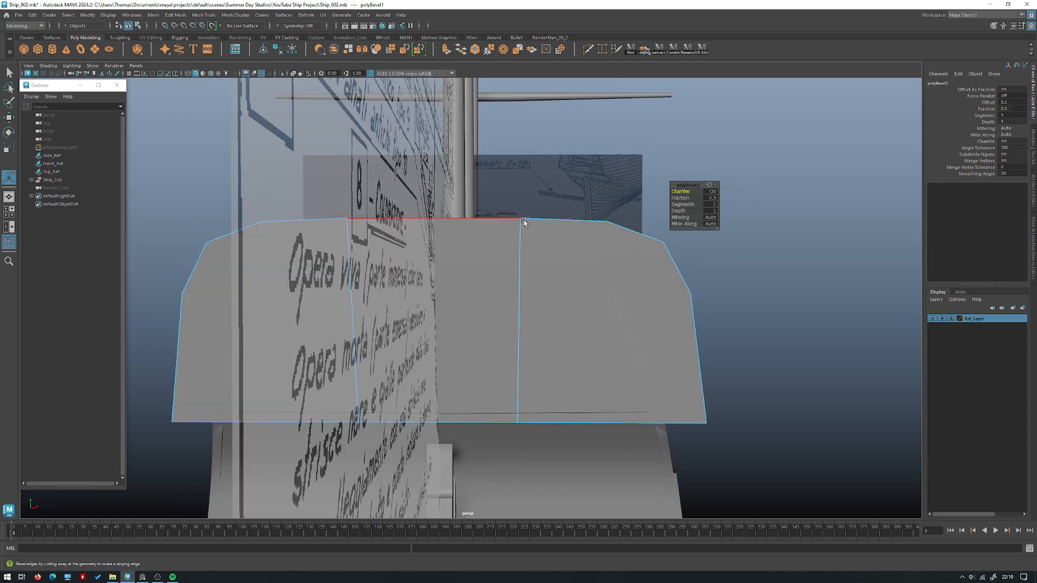
pyautogui.scroll(-2, 532, 218)
pyautogui.keyDown('alt'); pyautogui.moveTo(532, 218); pyautogui.dragTo(620, 285); pyautogui.keyUp('alt')
pyautogui.press('space')
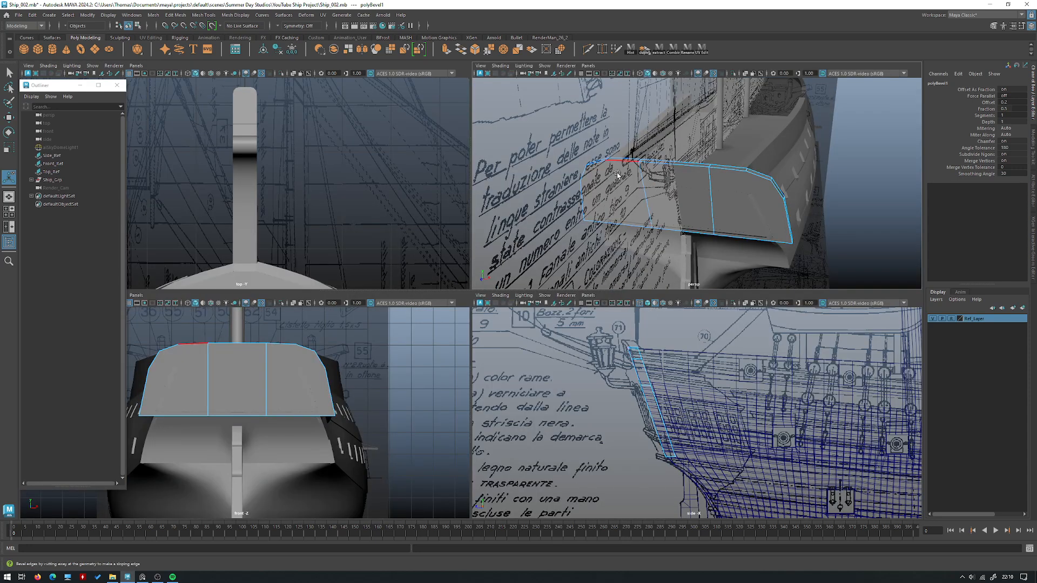
pyautogui.press('space')
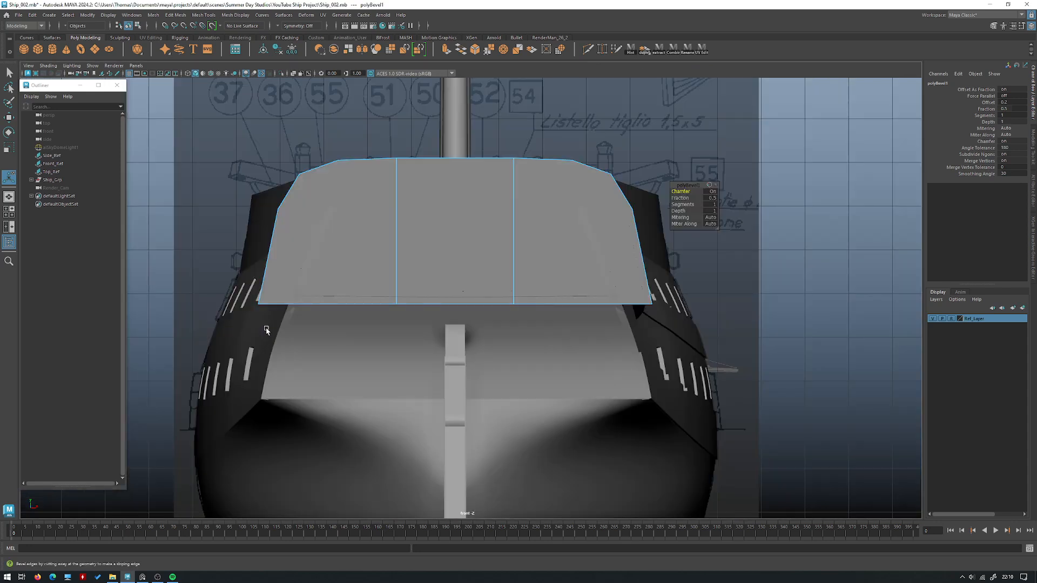
pyautogui.moveTo(689, 198); pyautogui.dragTo(741, 205)
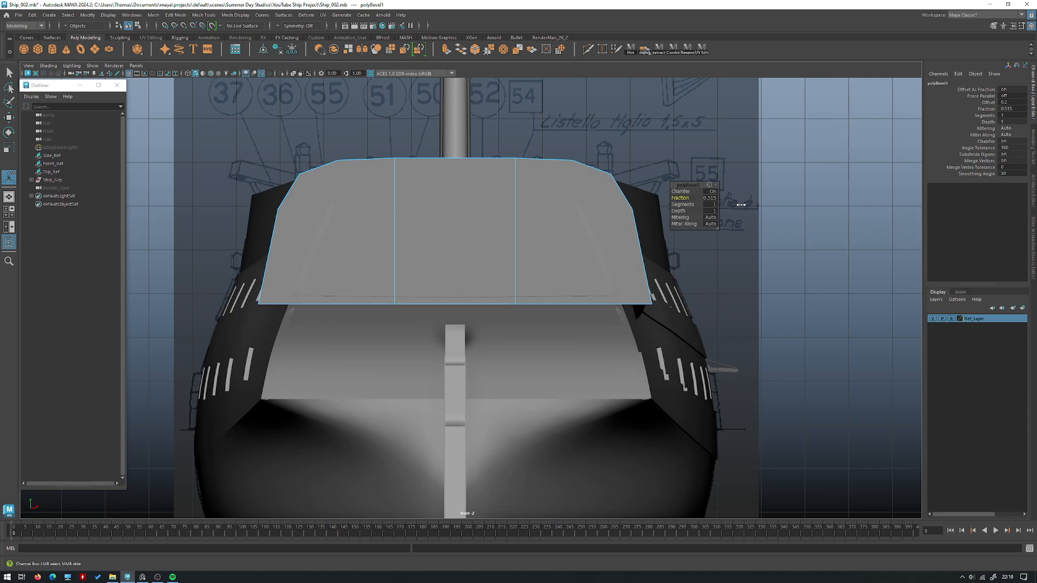
pyautogui.moveTo(766, 202); pyautogui.dragTo(786, 200)
# Step: Extrude the top face of the stern panel's middle section
pyautogui.moveTo(868, 155); pyautogui.dragTo(868, 158, button='right')
pyautogui.press('space')
pyautogui.press('space')
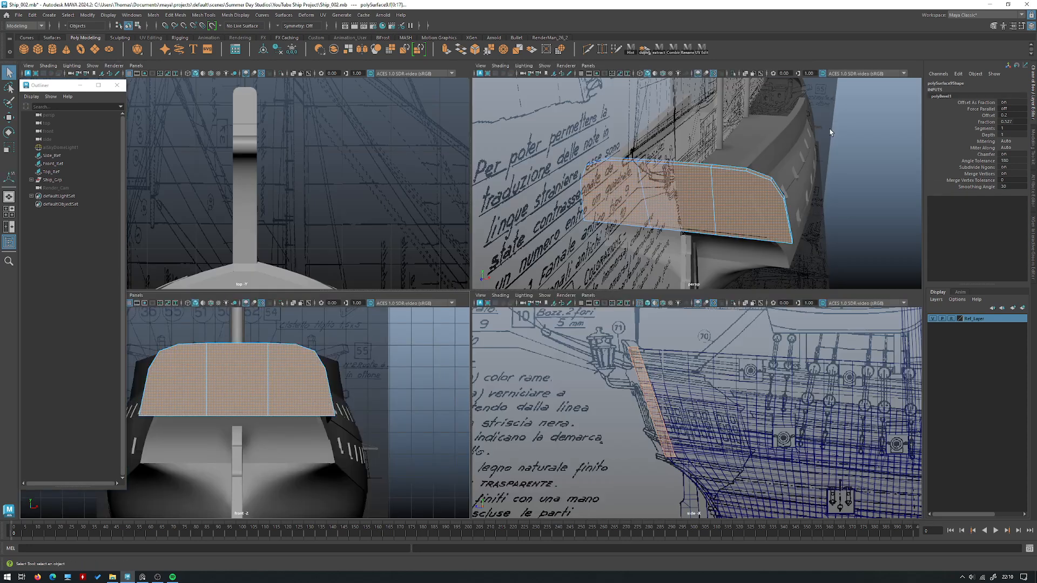
pyautogui.click(461, 266)
pyautogui.keyDown('shift'); pyautogui.moveTo(612, 197); pyautogui.dragTo(611, 218, button='right'); pyautogui.keyUp('shift')
pyautogui.keyDown('alt'); pyautogui.moveTo(612, 219); pyautogui.dragTo(453, 216); pyautogui.keyUp('alt')
pyautogui.keyDown('alt'); pyautogui.moveTo(398, 247); pyautogui.dragTo(416, 281); pyautogui.keyUp('alt')
pyautogui.hotkey('ctrl', 'z')
pyautogui.press('w')
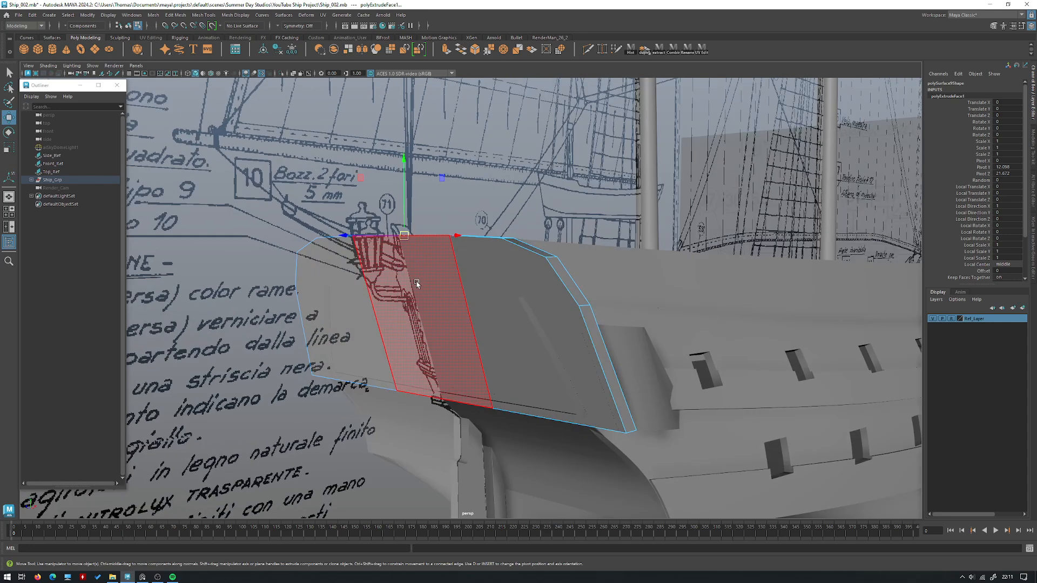
# Step: Align the move pivot to the slanted stern and raise the extruded top face along that slope to match the side blueprint
pyautogui.doubleClick(10, 117)
pyautogui.click(231, 139)
pyautogui.keyDown('alt'); pyautogui.moveTo(377, 259); pyautogui.dragTo(421, 243); pyautogui.keyUp('alt')
pyautogui.click(232, 140)
pyautogui.press('space')
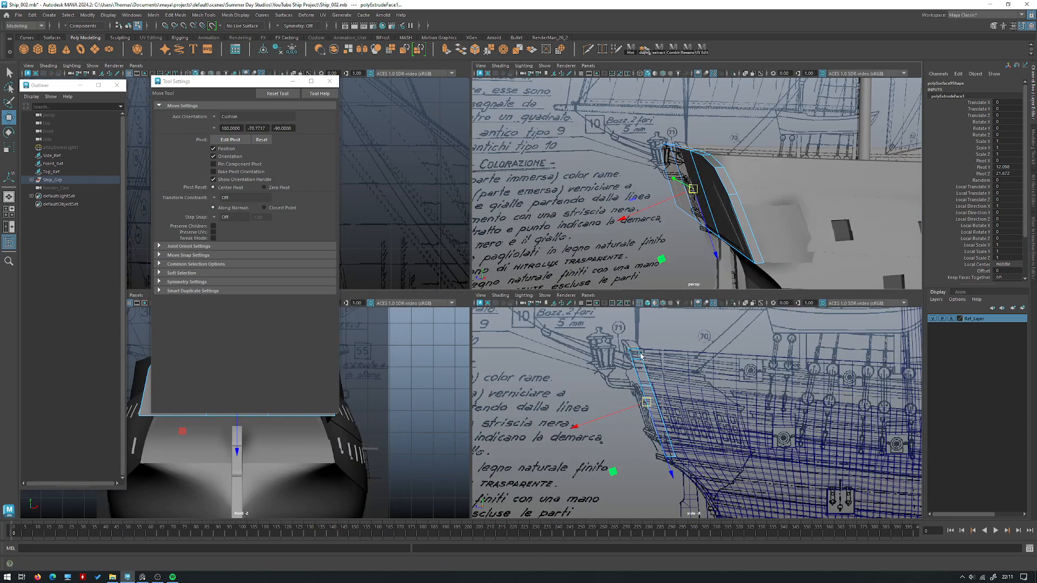
pyautogui.moveTo(662, 448); pyautogui.dragTo(659, 443)
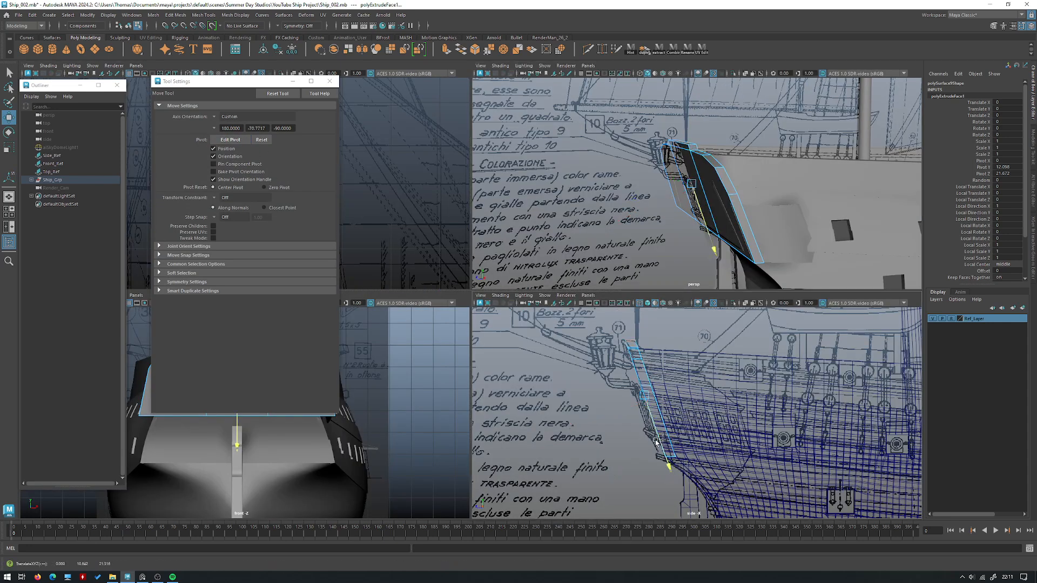
pyautogui.press('space')
# Step: Return the stern panel to object mode and save the scene
pyautogui.keyDown('alt'); pyautogui.moveTo(751, 196); pyautogui.dragTo(491, 240); pyautogui.keyUp('alt')
pyautogui.moveTo(492, 240); pyautogui.dragTo(523, 231, button='right')
pyautogui.click(329, 81)
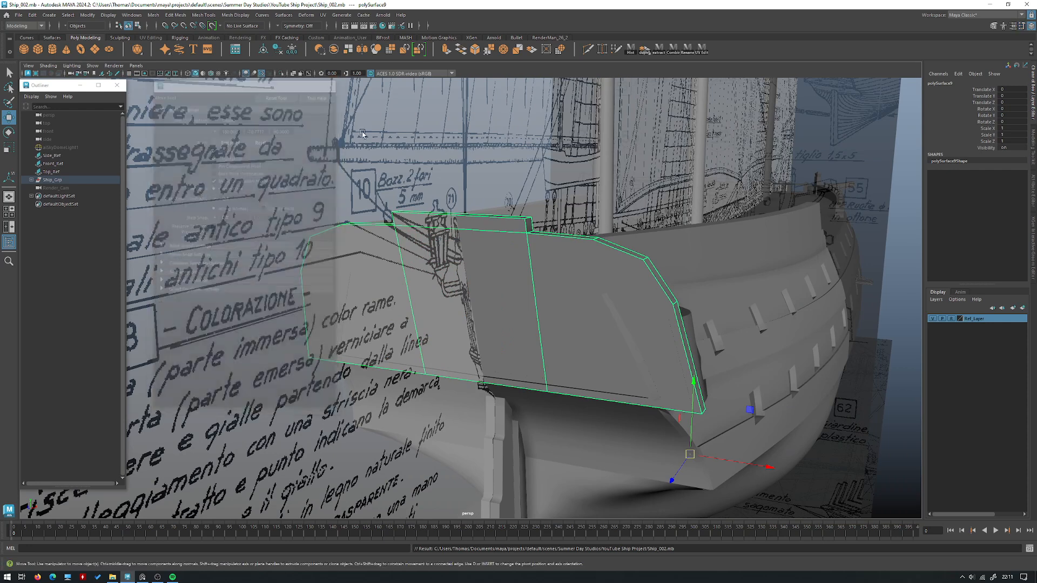
# Step: Isolate the stern panel and delete the leftover edges around the middle section on its front and back faces
pyautogui.keyDown('alt'); pyautogui.moveTo(443, 238); pyautogui.dragTo(530, 247); pyautogui.keyUp('alt')
pyautogui.hotkey('ctrl', '1')
pyautogui.moveTo(623, 211); pyautogui.dragTo(624, 186, button='right')
pyautogui.keyDown('alt'); pyautogui.moveTo(621, 192); pyautogui.dragTo(568, 230); pyautogui.keyUp('alt')
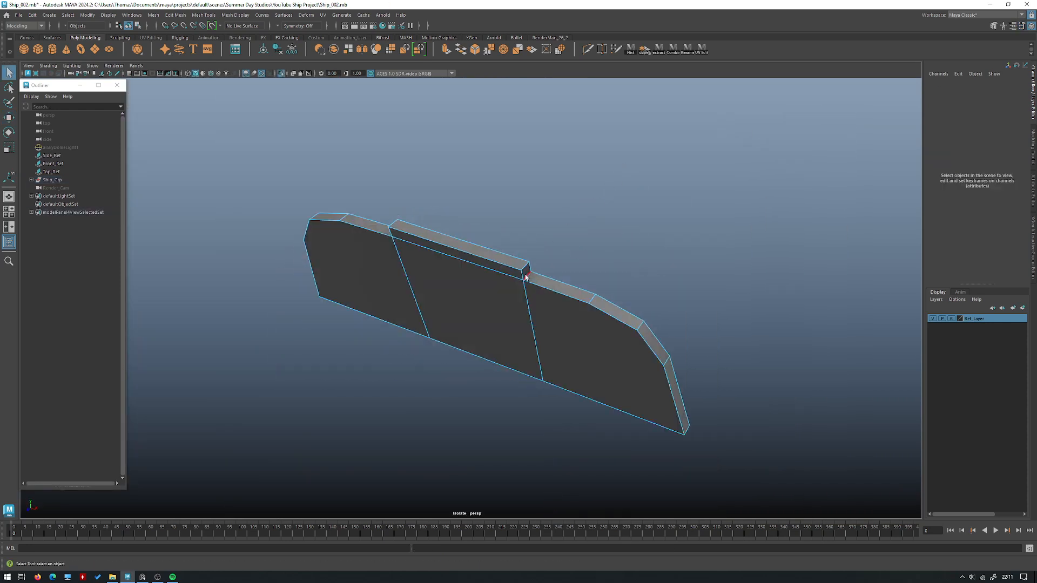
pyautogui.keyDown('alt'); pyautogui.moveTo(525, 277); pyautogui.dragTo(541, 295); pyautogui.keyUp('alt')
pyautogui.click(543, 281)
pyautogui.keyDown('alt'); pyautogui.moveTo(507, 229); pyautogui.dragTo(532, 256); pyautogui.keyUp('alt')
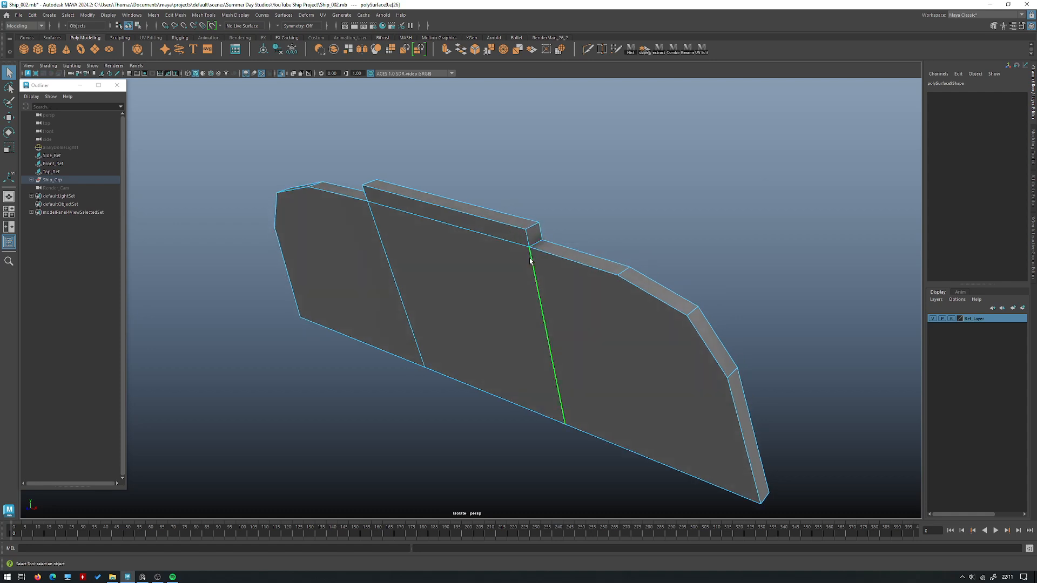
pyautogui.keyDown('shift'); pyautogui.click(498, 239); pyautogui.keyUp('shift')
pyautogui.keyDown('alt'); pyautogui.moveTo(387, 263); pyautogui.dragTo(424, 255); pyautogui.keyUp('alt')
pyautogui.keyDown('shift'); pyautogui.click(388, 257); pyautogui.keyUp('shift')
pyautogui.keyDown('alt'); pyautogui.moveTo(313, 188); pyautogui.dragTo(556, 227); pyautogui.keyUp('alt')
pyautogui.keyDown('shift'); pyautogui.click(510, 264); pyautogui.keyUp('shift')
pyautogui.keyDown('shift'); pyautogui.click(433, 225); pyautogui.keyUp('shift')
pyautogui.keyDown('alt'); pyautogui.moveTo(433, 225); pyautogui.dragTo(527, 196); pyautogui.keyUp('alt')
pyautogui.hotkey('ctrl', 'Delete')
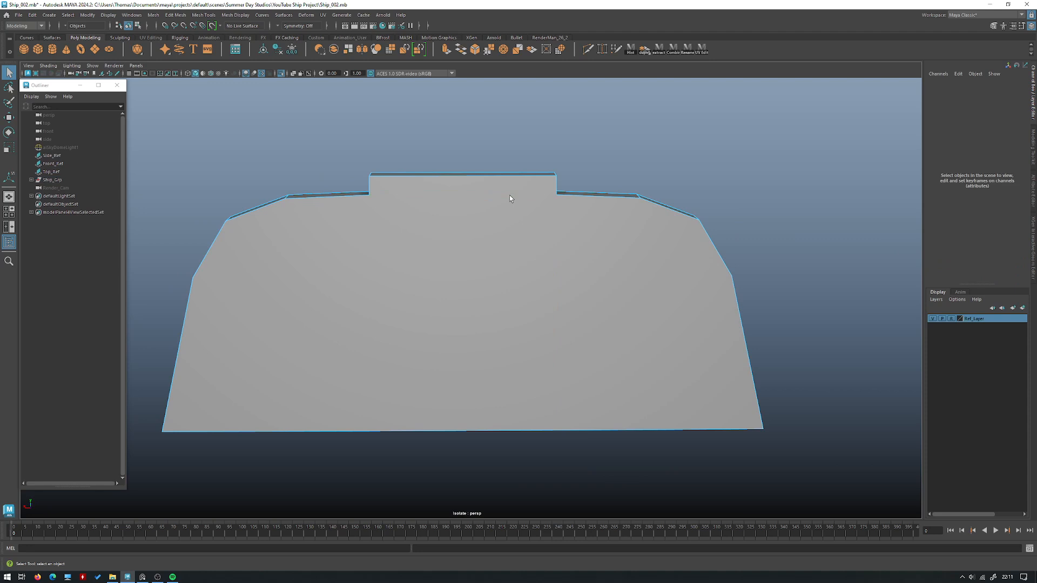
# Step: Scale the top end edges of the raised middle block inward across the ship's width to slope its sides
pyautogui.keyDown('alt'); pyautogui.moveTo(412, 231); pyautogui.dragTo(537, 236); pyautogui.keyUp('alt')
pyautogui.moveTo(521, 233); pyautogui.dragTo(562, 217, button='right')
pyautogui.keyDown('alt'); pyautogui.moveTo(609, 167); pyautogui.dragTo(605, 173); pyautogui.keyUp('alt')
pyautogui.moveTo(605, 174); pyautogui.dragTo(606, 151, button='right')
pyautogui.keyDown('alt'); pyautogui.moveTo(606, 156); pyautogui.dragTo(434, 195); pyautogui.keyUp('alt')
pyautogui.click(558, 191)
pyautogui.keyDown('shift'); pyautogui.click(421, 215); pyautogui.keyUp('shift')
pyautogui.keyDown('alt'); pyautogui.moveTo(535, 199); pyautogui.dragTo(453, 194); pyautogui.keyUp('alt')
pyautogui.press('r')
pyautogui.moveTo(508, 171); pyautogui.dragTo(516, 172)
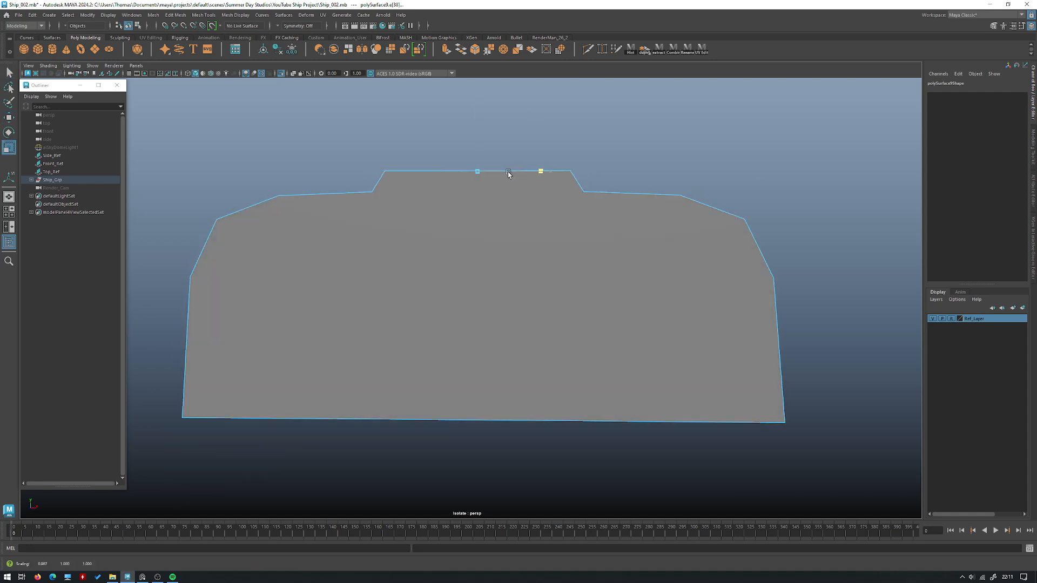
# Step: Bevel the corner edges of the stern panel's raised middle block with 2 segments and a fraction of 1
pyautogui.keyDown('alt'); pyautogui.moveTo(505, 172); pyautogui.dragTo(572, 171); pyautogui.keyUp('alt')
pyautogui.press('q')
pyautogui.keyDown('alt'); pyautogui.moveTo(581, 229); pyautogui.dragTo(475, 224); pyautogui.keyUp('alt')
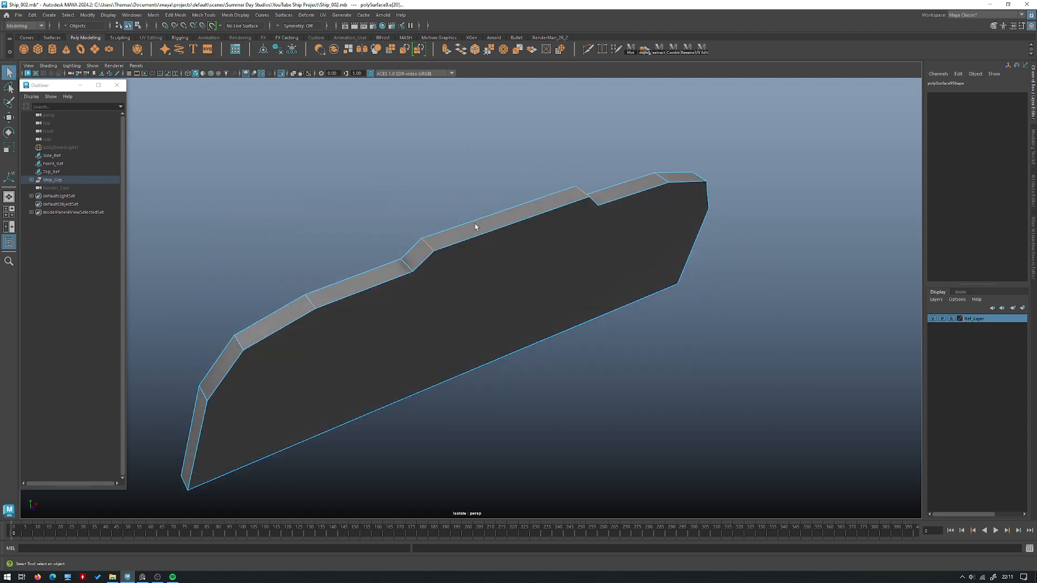
pyautogui.keyDown('alt'); pyautogui.moveTo(407, 266); pyautogui.dragTo(459, 188); pyautogui.keyUp('alt')
pyautogui.keyDown('shift'); pyautogui.moveTo(456, 189); pyautogui.dragTo(500, 188, button='right'); pyautogui.keyUp('shift')
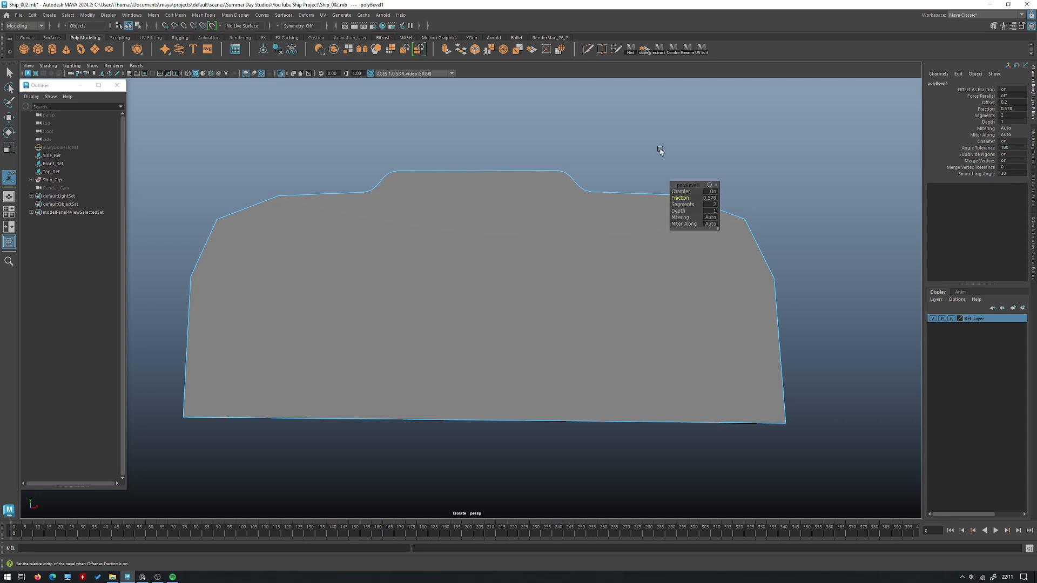
pyautogui.keyDown('alt'); pyautogui.moveTo(659, 151); pyautogui.dragTo(670, 196); pyautogui.keyUp('alt')
pyautogui.moveTo(836, 205); pyautogui.dragTo(842, 204)
pyautogui.keyDown('alt'); pyautogui.moveTo(762, 160); pyautogui.dragTo(695, 190); pyautogui.keyUp('alt')
pyautogui.keyDown('alt'); pyautogui.moveTo(661, 148); pyautogui.dragTo(662, 157); pyautogui.keyUp('alt')
pyautogui.keyDown('alt'); pyautogui.moveTo(662, 157); pyautogui.dragTo(689, 184, button='right'); pyautogui.keyUp('alt')
pyautogui.keyDown('alt'); pyautogui.moveTo(689, 184); pyautogui.dragTo(716, 211); pyautogui.keyUp('alt')
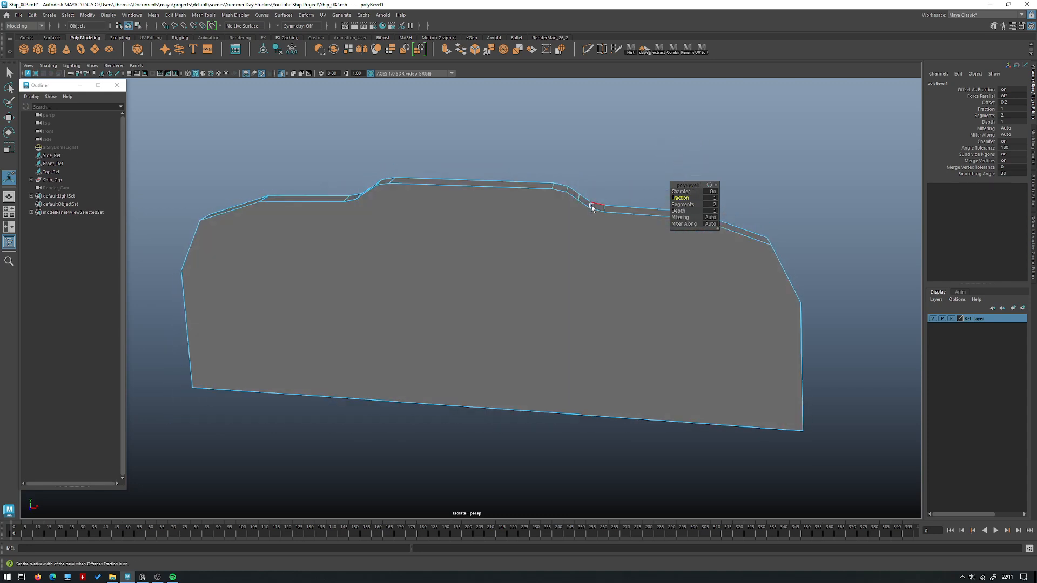
# Step: Cut a vertical centre line through the stern panel's top edge, front and back faces with Multi-Cut
pyautogui.keyDown('alt'); pyautogui.moveTo(674, 140); pyautogui.dragTo(484, 153); pyautogui.keyUp('alt')
pyautogui.keyDown('alt'); pyautogui.moveTo(484, 153); pyautogui.dragTo(519, 190, button='right'); pyautogui.keyUp('alt')
pyautogui.press('w')
pyautogui.moveTo(495, 212); pyautogui.dragTo(521, 176, button='right')
pyautogui.keyDown('alt'); pyautogui.moveTo(522, 176); pyautogui.dragTo(596, 173); pyautogui.keyUp('alt')
pyautogui.moveTo(596, 172); pyautogui.dragTo(486, 158, button='right')
pyautogui.keyDown('shift'); pyautogui.moveTo(520, 221); pyautogui.dragTo(475, 221, button='right'); pyautogui.keyUp('shift')
pyautogui.click(408, 206)
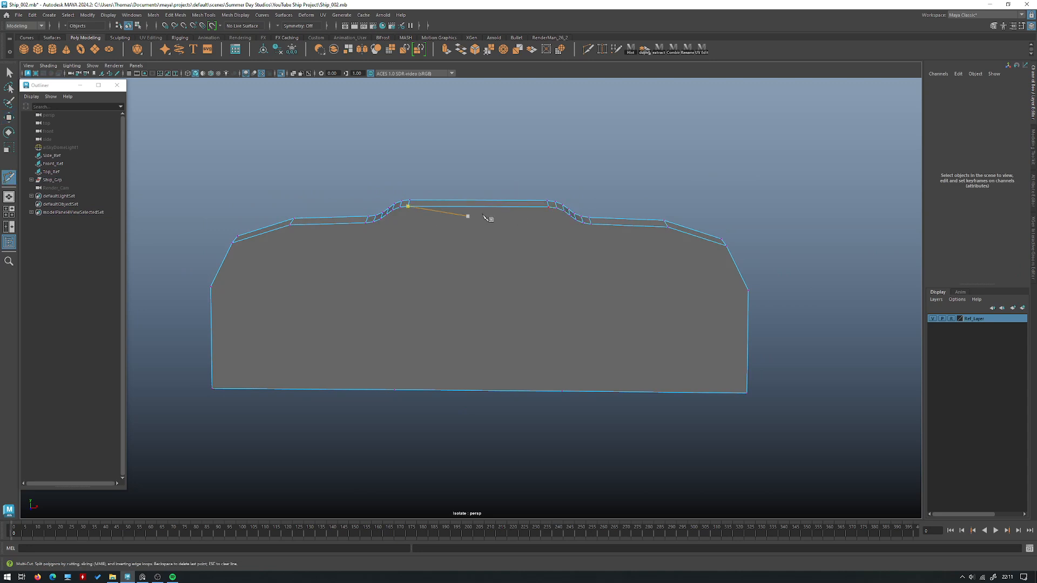
pyautogui.keyDown('alt'); pyautogui.moveTo(482, 205); pyautogui.dragTo(451, 229); pyautogui.keyUp('alt')
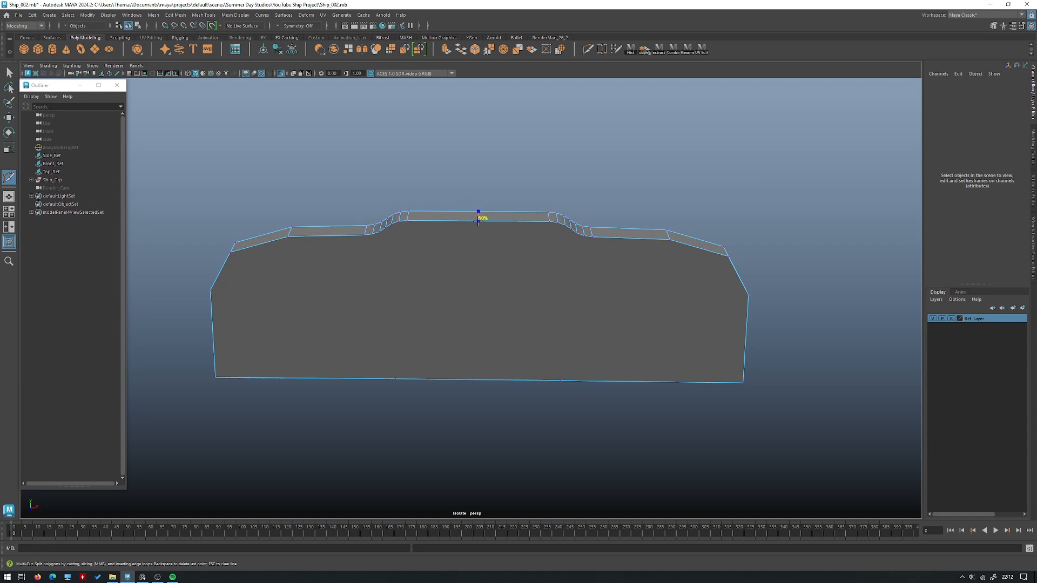
pyautogui.keyDown('alt'); pyautogui.moveTo(541, 250); pyautogui.dragTo(512, 198); pyautogui.keyUp('alt')
pyautogui.click(479, 200)
pyautogui.keyDown('alt'); pyautogui.moveTo(490, 313); pyautogui.dragTo(468, 265); pyautogui.keyUp('alt')
pyautogui.keyDown('shift'); pyautogui.click(484, 394); pyautogui.keyUp('shift')
pyautogui.keyDown('alt'); pyautogui.moveTo(497, 414); pyautogui.dragTo(540, 226); pyautogui.keyUp('alt')
# Step: Delete the leftover cross edges on the stern panel's underside and clear the panel's construction history
pyautogui.press('w')
pyautogui.keyDown('alt'); pyautogui.moveTo(526, 296); pyautogui.dragTo(592, 362); pyautogui.keyUp('alt')
pyautogui.click(593, 362)
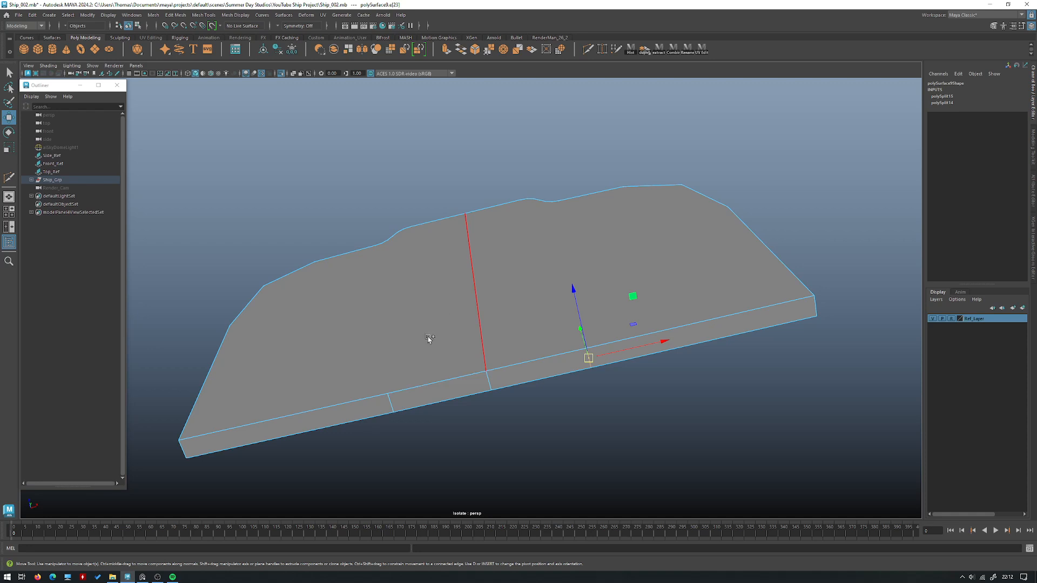
pyautogui.click(488, 380)
pyautogui.keyDown('alt'); pyautogui.moveTo(421, 342); pyautogui.dragTo(437, 316); pyautogui.keyUp('alt')
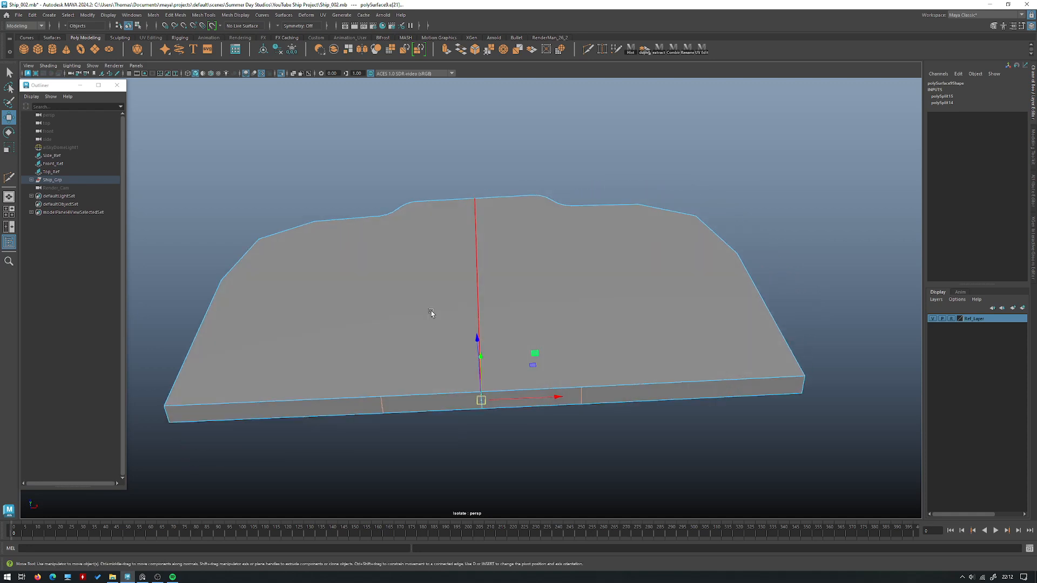
pyautogui.press('Delete')
pyautogui.moveTo(518, 234)
pyautogui.keyDown('alt'); pyautogui.mouseDown()
pyautogui.moveTo(558, 289)
pyautogui.moveTo(568, 252)
pyautogui.moveTo(527, 232)
pyautogui.mouseUp(); pyautogui.keyUp('alt')
pyautogui.moveTo(527, 232); pyautogui.dragTo(559, 220, button='right')
pyautogui.hotkey('alt', 'shift', 'd')
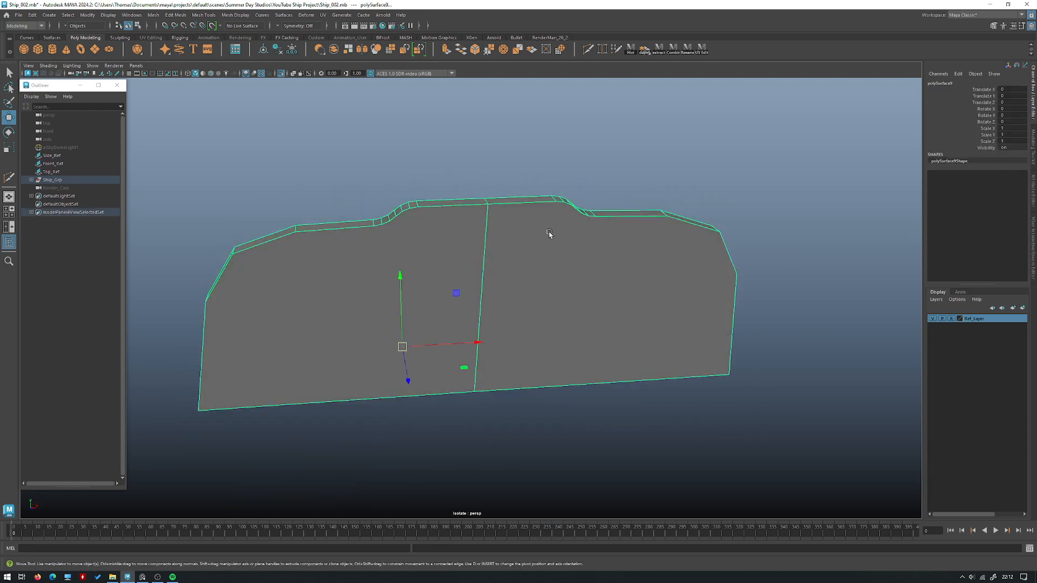
# Step: Raise the top centre vertices of the stern panel along the stern's slope to arch the middle block
pyautogui.keyDown('alt'); pyautogui.moveTo(548, 232); pyautogui.dragTo(537, 141); pyautogui.keyUp('alt')
pyautogui.moveTo(539, 187); pyautogui.dragTo(513, 189, button='right')
pyautogui.moveTo(484, 197); pyautogui.dragTo(466, 167)
pyautogui.keyDown('alt'); pyautogui.moveTo(465, 166); pyautogui.dragTo(536, 199); pyautogui.keyUp('alt')
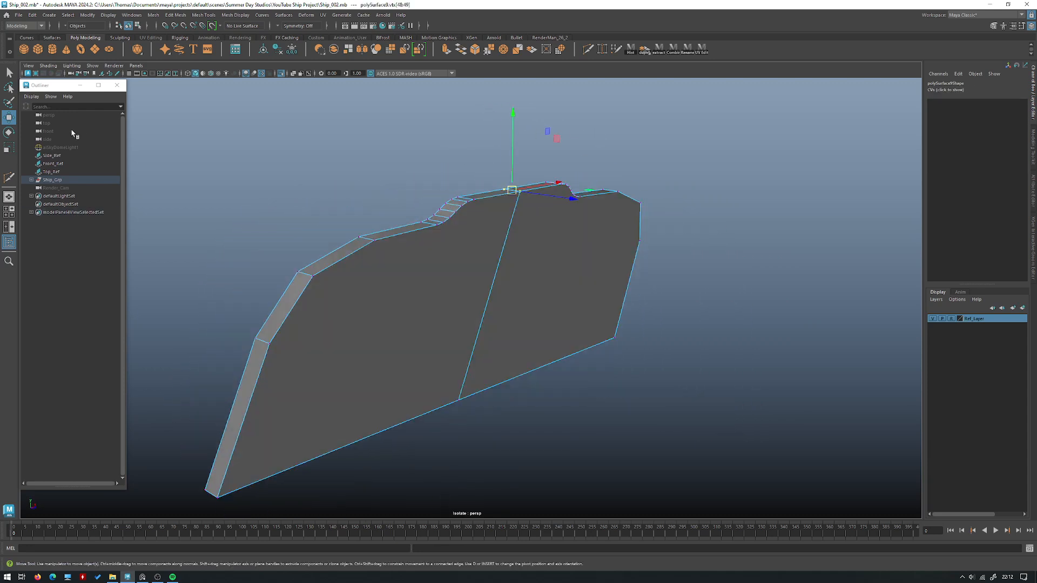
pyautogui.doubleClick(9, 117)
pyautogui.click(230, 140)
pyautogui.click(495, 261)
pyautogui.click(506, 255)
pyautogui.click(506, 238)
pyautogui.keyDown('alt'); pyautogui.moveTo(507, 238); pyautogui.dragTo(569, 232); pyautogui.keyUp('alt')
pyautogui.press('d')
pyautogui.moveTo(481, 326); pyautogui.dragTo(481, 326)
pyautogui.keyDown('alt'); pyautogui.moveTo(540, 281); pyautogui.dragTo(492, 257); pyautogui.keyUp('alt')
pyautogui.moveTo(504, 249); pyautogui.dragTo(505, 249, button='middle')
# Step: Bevel the stern panel's centre edges with 2 segments and a fraction of 0.684
pyautogui.moveTo(504, 249); pyautogui.dragTo(536, 208, button='right')
pyautogui.click(475, 229)
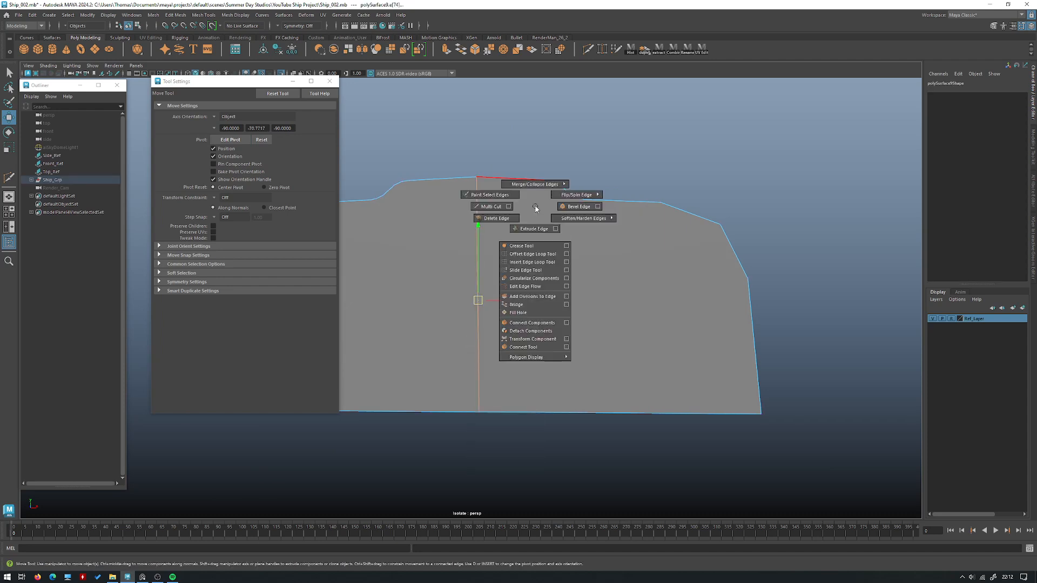
pyautogui.click(575, 207)
pyautogui.moveTo(713, 204); pyautogui.dragTo(718, 204, button='middle')
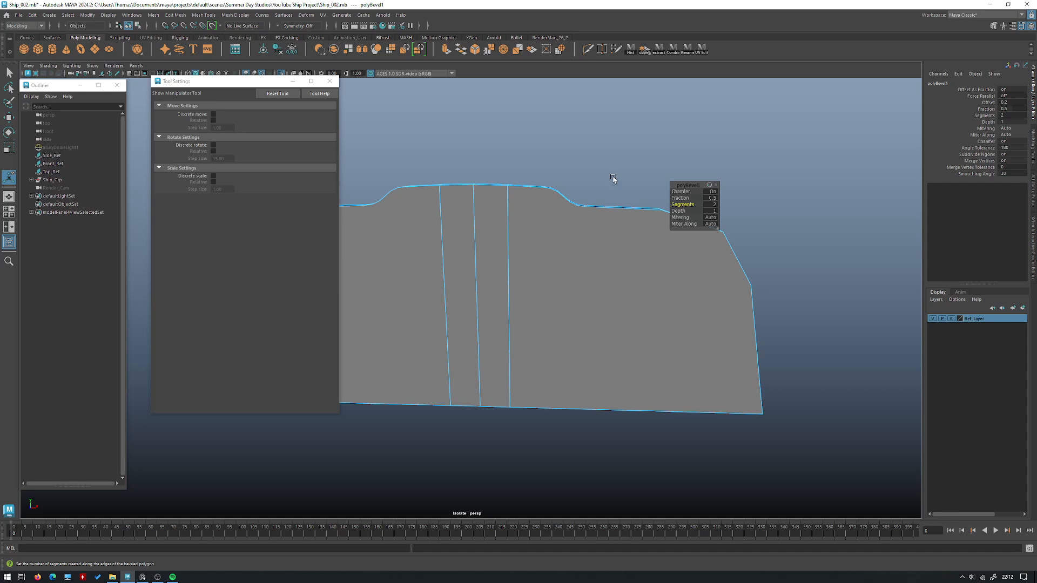
pyautogui.keyDown('alt'); pyautogui.moveTo(612, 174); pyautogui.dragTo(627, 186); pyautogui.keyUp('alt')
pyautogui.moveTo(702, 198); pyautogui.dragTo(737, 197, button='middle')
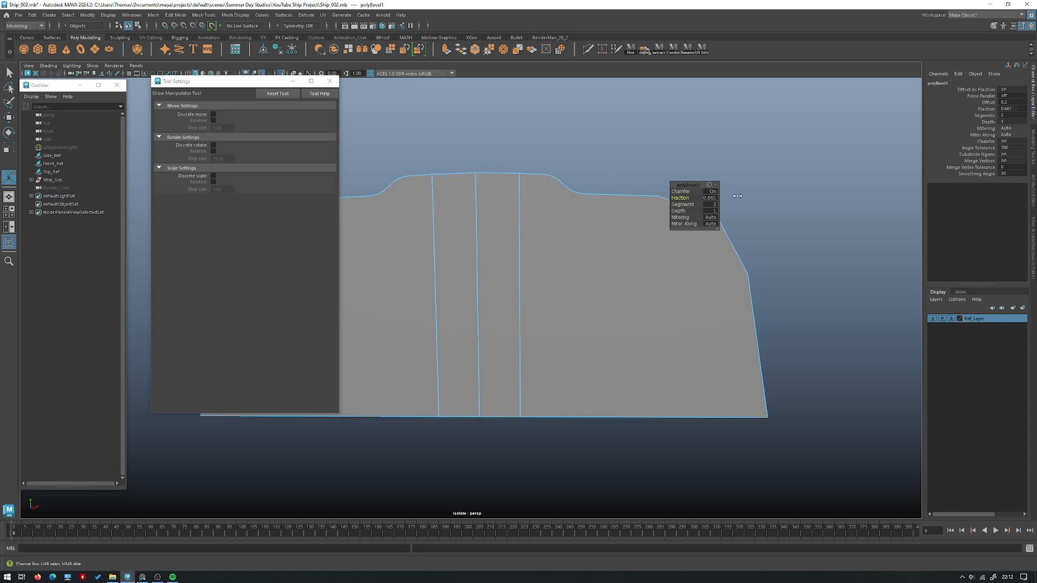
pyautogui.keyDown('alt'); pyautogui.moveTo(648, 162); pyautogui.dragTo(613, 157, button='right'); pyautogui.keyUp('alt')
pyautogui.keyDown('alt'); pyautogui.moveTo(614, 157); pyautogui.dragTo(629, 147); pyautogui.keyUp('alt')
pyautogui.keyDown('alt'); pyautogui.moveTo(629, 147); pyautogui.dragTo(512, 145, button='right'); pyautogui.keyUp('alt')
pyautogui.keyDown('alt'); pyautogui.moveTo(512, 145); pyautogui.dragTo(517, 145); pyautogui.keyUp('alt')
pyautogui.keyDown('alt'); pyautogui.moveTo(516, 145); pyautogui.dragTo(564, 197, button='right'); pyautogui.keyUp('alt')
pyautogui.keyDown('alt'); pyautogui.moveTo(565, 197); pyautogui.dragTo(604, 264); pyautogui.keyUp('alt')
pyautogui.rightClick(516, 241)
pyautogui.moveTo(678, 198); pyautogui.dragTo(694, 198, button='middle')
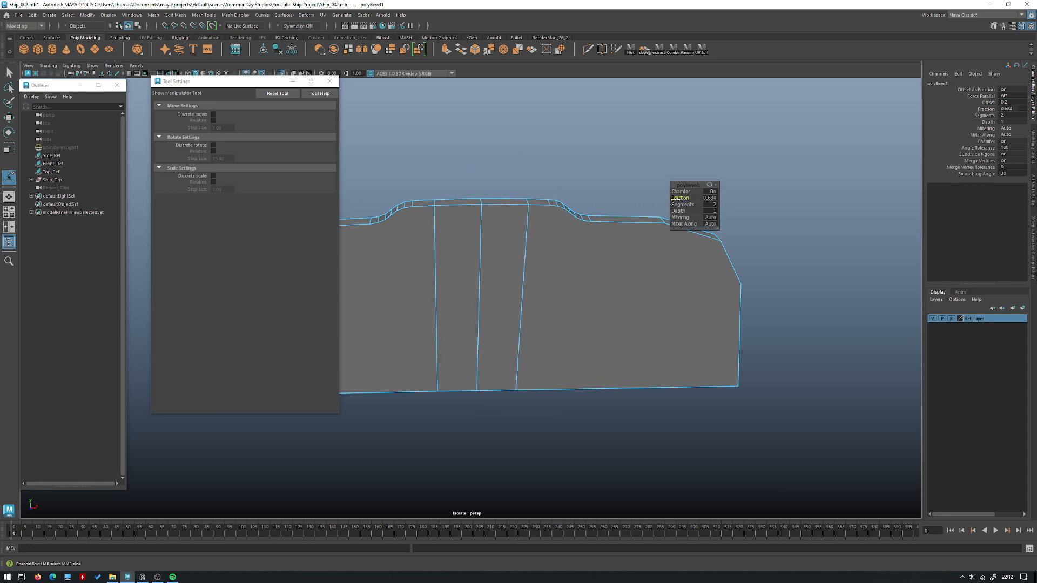
# Step: Return the stern panel to object mode and close the tool settings window
pyautogui.press('w')
pyautogui.moveTo(521, 230); pyautogui.dragTo(512, 254, button='right')
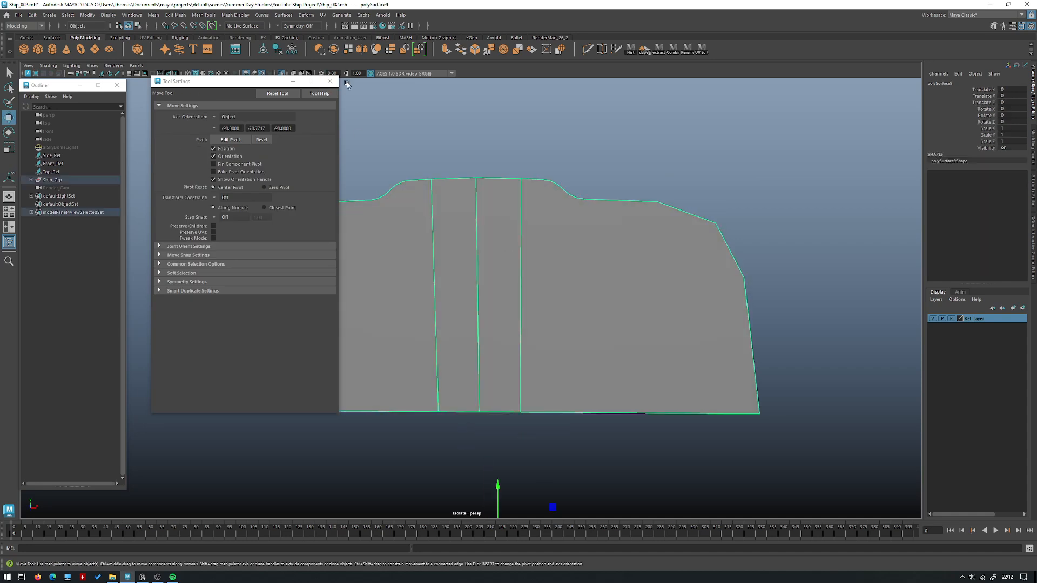
pyautogui.click(530, 128)
pyautogui.click(333, 82)
pyautogui.click(622, 243)
# Step: Cut across the panel's rim near the middle of the two sloped segments at the outer corner
pyautogui.keyDown('alt'); pyautogui.moveTo(740, 233); pyautogui.dragTo(688, 257); pyautogui.keyUp('alt')
pyautogui.keyDown('alt'); pyautogui.moveTo(687, 257); pyautogui.dragTo(644, 246, button='middle'); pyautogui.keyUp('alt')
pyautogui.keyDown('shift'); pyautogui.moveTo(645, 244); pyautogui.dragTo(567, 260, button='right'); pyautogui.keyUp('shift')
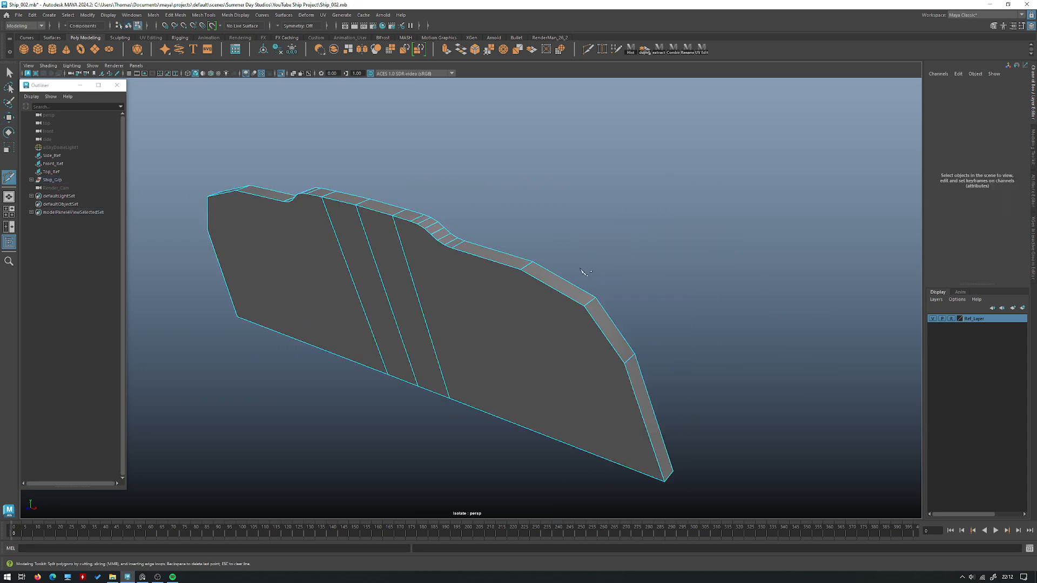
pyautogui.keyDown('alt'); pyautogui.moveTo(613, 335); pyautogui.dragTo(518, 289); pyautogui.keyUp('alt')
pyautogui.press('w')
# Step: Delete all faces on one side of the stern panel's centre line, keeping only the newly cut half
pyautogui.rightClick(485, 174)
pyautogui.moveTo(484, 174); pyautogui.dragTo(484, 195, button='right')
pyautogui.scroll(-2, 356, 241)
pyautogui.keyDown('alt'); pyautogui.moveTo(356, 241); pyautogui.dragTo(405, 226, button='middle'); pyautogui.keyUp('alt')
pyautogui.press('4')
pyautogui.moveTo(456, 406); pyautogui.dragTo(165, 188)
pyautogui.press('Delete')
pyautogui.press('5')
pyautogui.moveTo(620, 186)
pyautogui.keyDown('alt'); pyautogui.mouseDown()
pyautogui.moveTo(471, 196)
pyautogui.moveTo(498, 189)
pyautogui.mouseUp(); pyautogui.keyUp('alt')
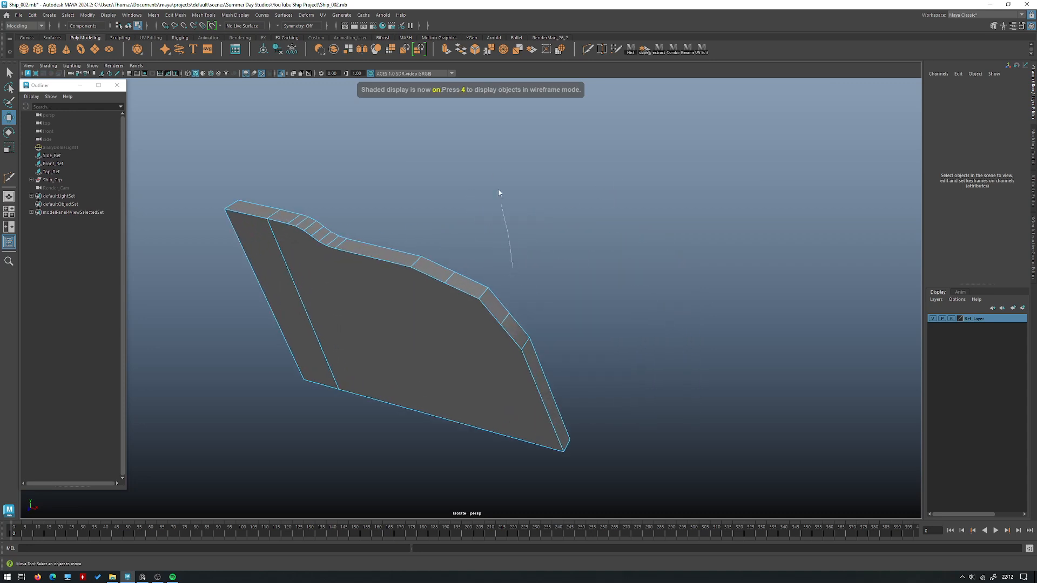
# Step: Subdivide the upper new corner edge and apply Edit Edge Flow to both new corner edges to round the outline
pyautogui.moveTo(444, 280); pyautogui.dragTo(440, 259, button='right')
pyautogui.click(446, 278)
pyautogui.keyDown('shift'); pyautogui.moveTo(508, 220); pyautogui.dragTo(507, 310, button='right'); pyautogui.keyUp('shift')
pyautogui.keyDown('alt'); pyautogui.moveTo(529, 317); pyautogui.dragTo(544, 257); pyautogui.keyUp('alt')
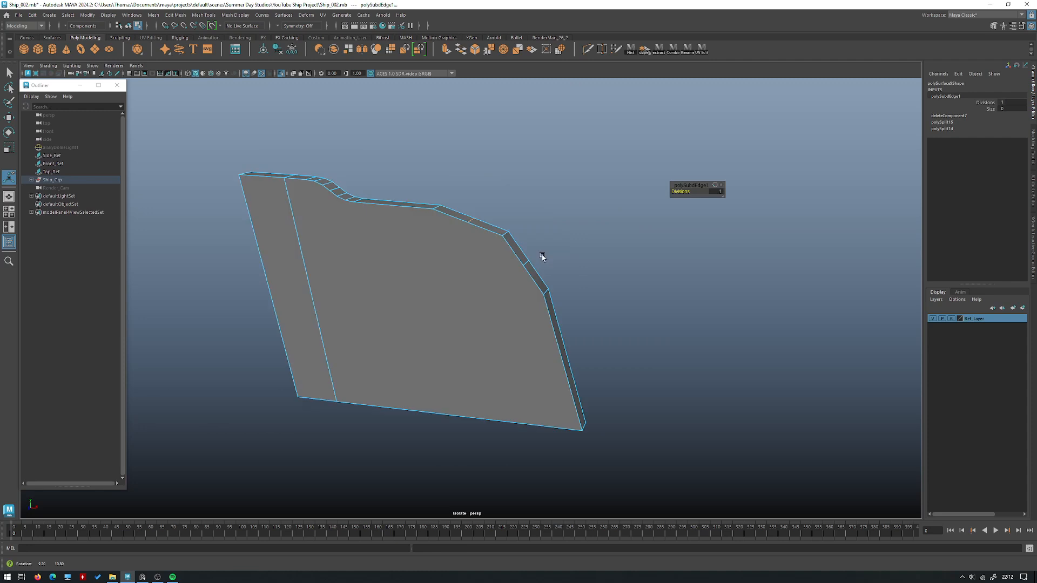
pyautogui.keyDown('shift'); pyautogui.moveTo(526, 166); pyautogui.dragTo(522, 246, button='right'); pyautogui.keyUp('shift')
pyautogui.click(526, 261)
pyautogui.press('g')
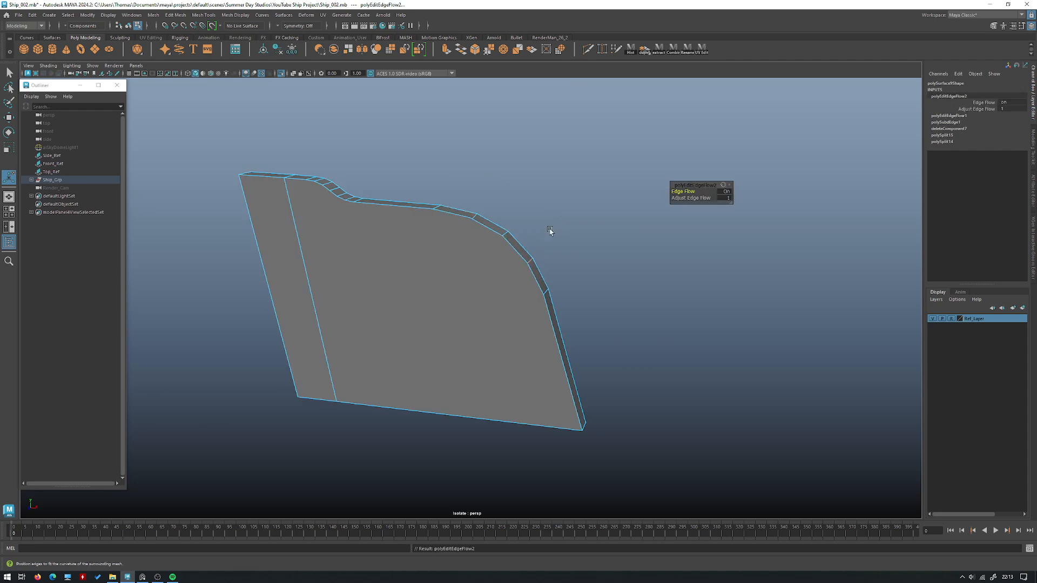
# Step: Delete the half panel's construction history and clear the selection
pyautogui.keyDown('alt'); pyautogui.moveTo(548, 229); pyautogui.dragTo(576, 176); pyautogui.keyUp('alt')
pyautogui.press('w')
pyautogui.keyDown('shift'); pyautogui.moveTo(576, 176); pyautogui.dragTo(621, 155, button='right'); pyautogui.keyUp('shift')
pyautogui.hotkey('alt', 'shift', 'd')
pyautogui.press('F8')
pyautogui.click(679, 162)
pyautogui.keyDown('alt'); pyautogui.moveTo(679, 162); pyautogui.dragTo(511, 190); pyautogui.keyUp('alt')
pyautogui.click(373, 227)
pyautogui.keyDown('alt'); pyautogui.moveTo(425, 227); pyautogui.dragTo(530, 255); pyautogui.keyUp('alt')
pyautogui.moveTo(530, 255); pyautogui.dragTo(415, 242, button='right')
pyautogui.keyDown('alt'); pyautogui.moveTo(415, 242); pyautogui.dragTo(394, 273); pyautogui.keyUp('alt')
pyautogui.click(392, 276)
pyautogui.click(424, 231)
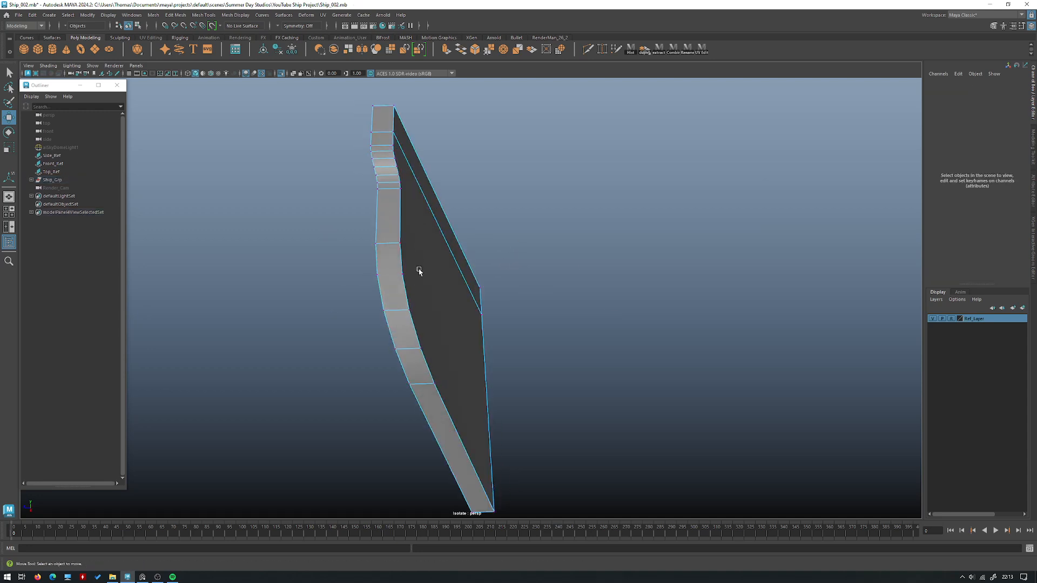
pyautogui.hotkey('ctrl', 'z')
pyautogui.hotkey('ctrl', 'z')
# Step: Select the border edges along the half panel's curved rim and harden them
pyautogui.keyDown('alt'); pyautogui.moveTo(394, 256); pyautogui.dragTo(402, 277); pyautogui.keyUp('alt')
pyautogui.moveTo(402, 277); pyautogui.dragTo(402, 247, button='right')
pyautogui.press('q')
pyautogui.click(459, 264)
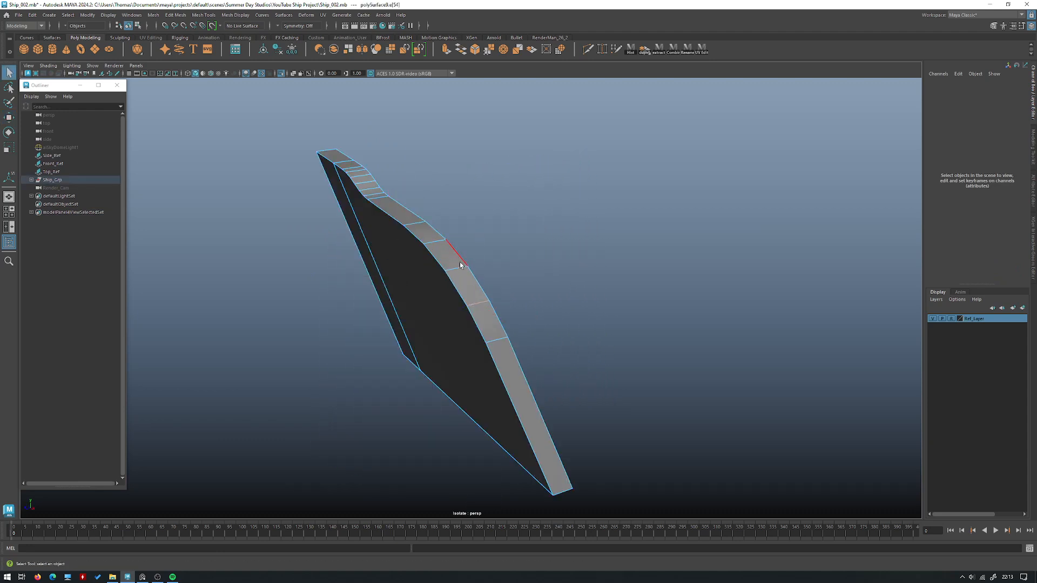
pyautogui.press('space')
pyautogui.click(497, 215)
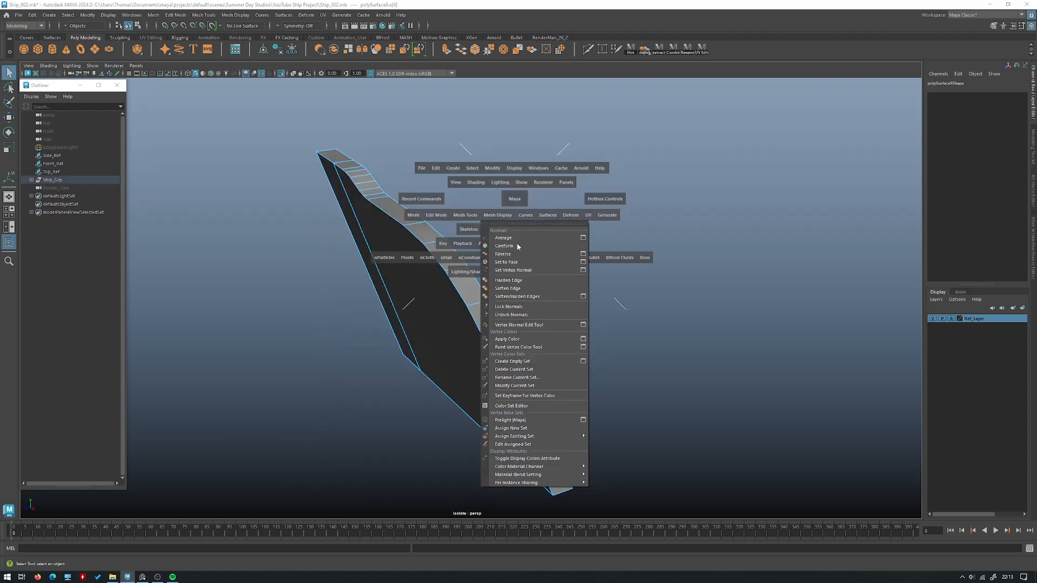
pyautogui.click(507, 284)
# Step: Return to object mode and exit isolation so the half stern panel is shown with the whole ship
pyautogui.press('F8')
pyautogui.click(582, 202)
pyautogui.hotkey('ctrl', '1')
pyautogui.keyDown('alt'); pyautogui.moveTo(599, 213); pyautogui.dragTo(465, 226); pyautogui.keyUp('alt')
pyautogui.keyDown('alt'); pyautogui.moveTo(465, 227); pyautogui.dragTo(342, 228, button='right'); pyautogui.keyUp('alt')
pyautogui.keyDown('alt'); pyautogui.moveTo(508, 232); pyautogui.dragTo(462, 266); pyautogui.keyUp('alt')
pyautogui.keyDown('alt'); pyautogui.moveTo(462, 266); pyautogui.dragTo(510, 334, button='right'); pyautogui.keyUp('alt')
pyautogui.keyDown('alt'); pyautogui.moveTo(509, 334); pyautogui.dragTo(494, 317); pyautogui.keyUp('alt')
# Step: Cut a horizontal edge line across the curved side gallery panel along the blueprint ledge below the windows
pyautogui.click(440, 336)
pyautogui.press('space')
pyautogui.press('space')
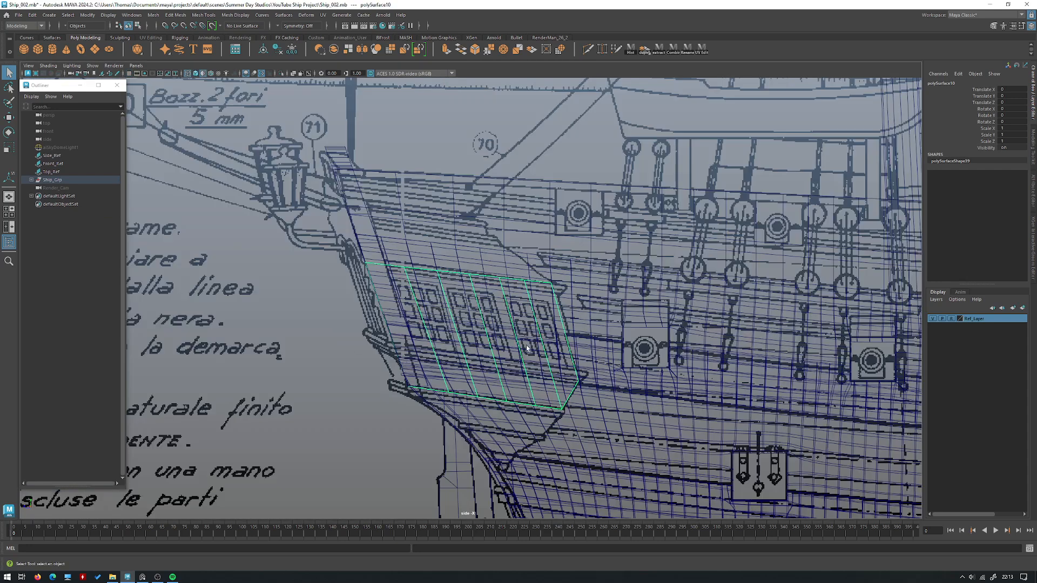
pyautogui.keyDown('shift'); pyautogui.moveTo(481, 351); pyautogui.dragTo(520, 357, button='right'); pyautogui.keyUp('shift')
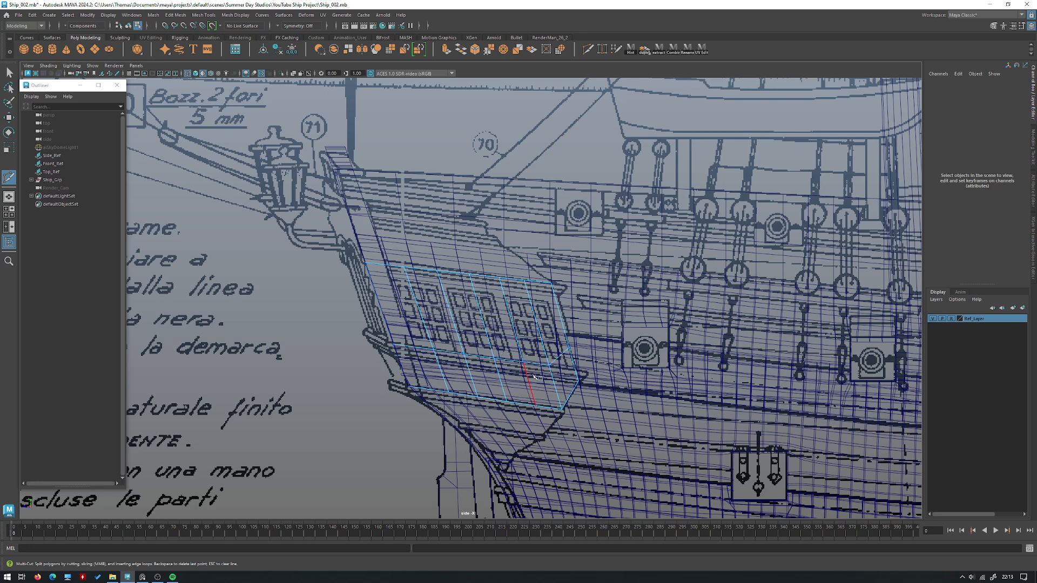
pyautogui.keyDown('alt'); pyautogui.moveTo(509, 399); pyautogui.dragTo(446, 381, button='middle'); pyautogui.keyUp('alt')
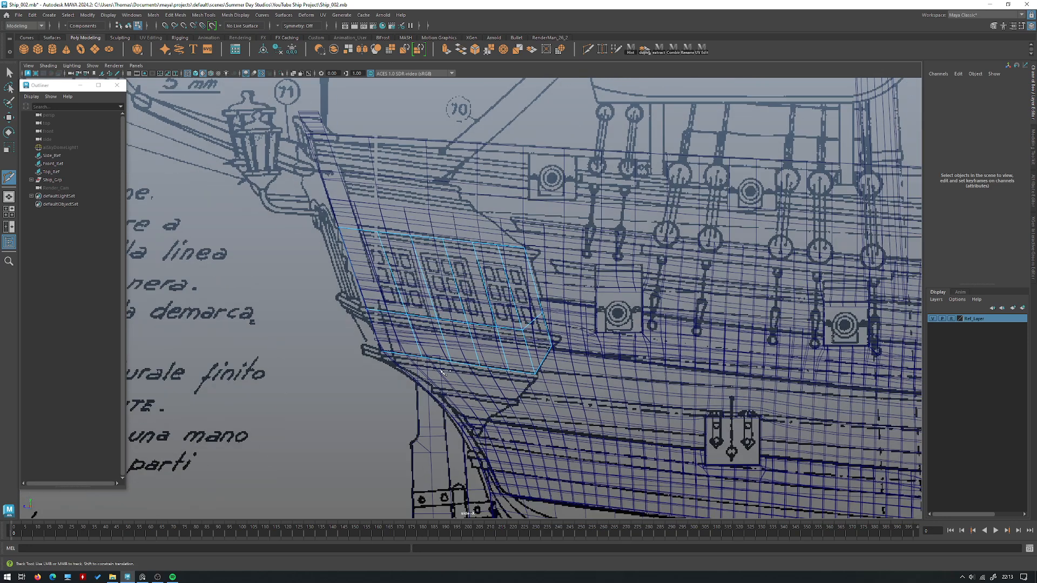
pyautogui.keyDown('alt'); pyautogui.moveTo(463, 316); pyautogui.dragTo(501, 258, button='right'); pyautogui.keyUp('alt')
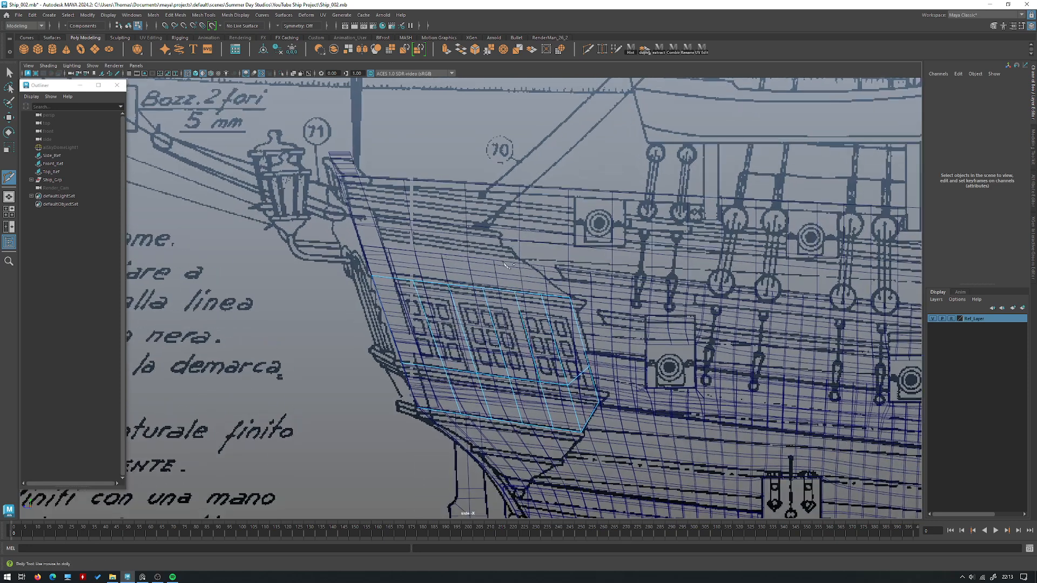
pyautogui.press('space')
pyautogui.press('space')
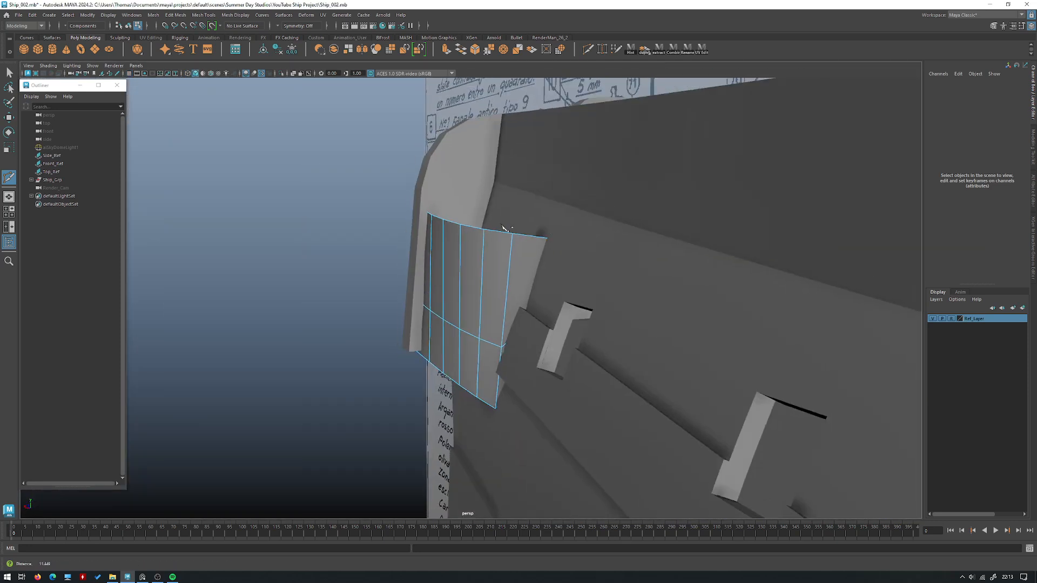
pyautogui.keyDown('alt'); pyautogui.moveTo(498, 173); pyautogui.dragTo(468, 218); pyautogui.keyUp('alt')
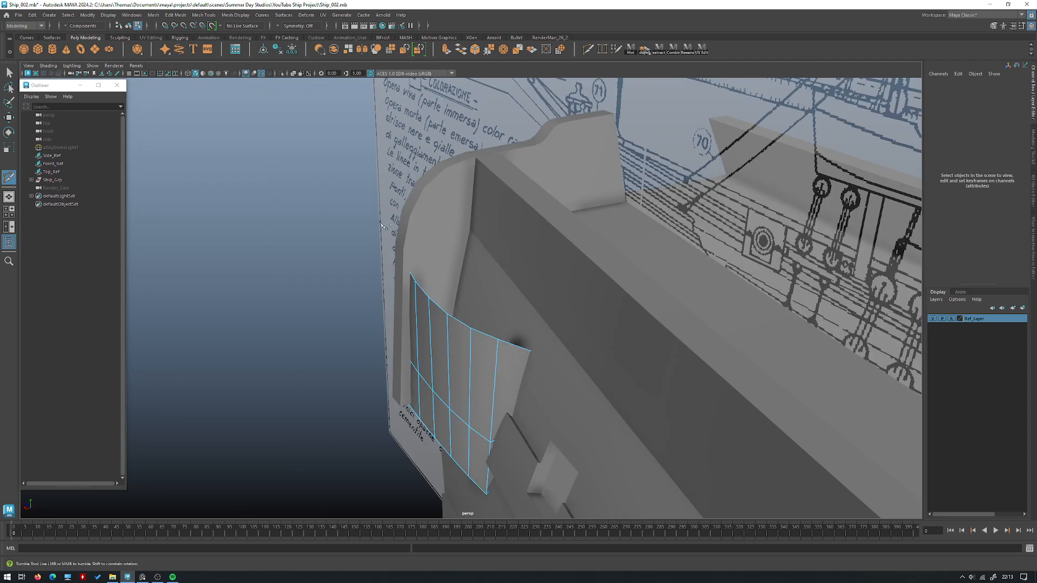
pyautogui.keyDown('alt'); pyautogui.moveTo(439, 210); pyautogui.dragTo(431, 254); pyautogui.keyUp('alt')
pyautogui.press('w')
pyautogui.moveTo(430, 254); pyautogui.dragTo(463, 234, button='right')
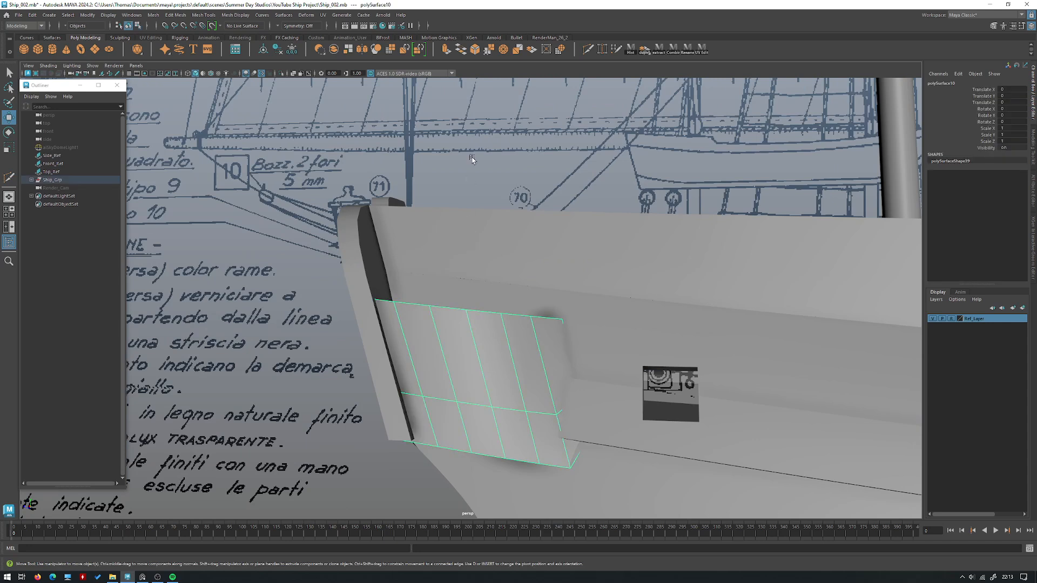
# Step: Inspect how the side gallery panel and stern panel sit against the hull, and save the scene
pyautogui.click(471, 161)
pyautogui.scroll(-1, 472, 167)
pyautogui.click(459, 227)
pyautogui.keyDown('alt'); pyautogui.moveTo(472, 167); pyautogui.dragTo(475, 205); pyautogui.keyUp('alt')
pyautogui.keyDown('alt'); pyautogui.moveTo(475, 205); pyautogui.dragTo(456, 231, button='middle'); pyautogui.keyUp('alt')
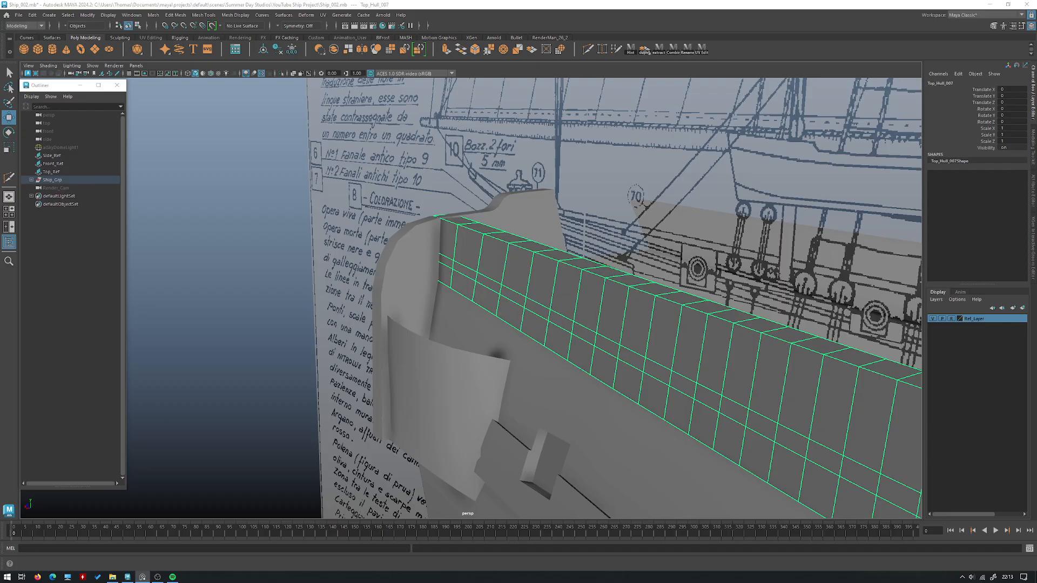
pyautogui.keyDown('alt'); pyautogui.moveTo(436, 179); pyautogui.dragTo(407, 200); pyautogui.keyUp('alt')
pyautogui.scroll(-8, 407, 238)
pyautogui.click(453, 216)
pyautogui.keyDown('alt'); pyautogui.moveTo(406, 199); pyautogui.dragTo(358, 202, button='right'); pyautogui.keyUp('alt')
pyautogui.keyDown('alt'); pyautogui.moveTo(438, 212); pyautogui.dragTo(448, 259); pyautogui.keyUp('alt')
pyautogui.keyDown('alt'); pyautogui.moveTo(448, 260); pyautogui.dragTo(571, 296, button='right'); pyautogui.keyUp('alt')
pyautogui.hotkey('ctrl', 's')
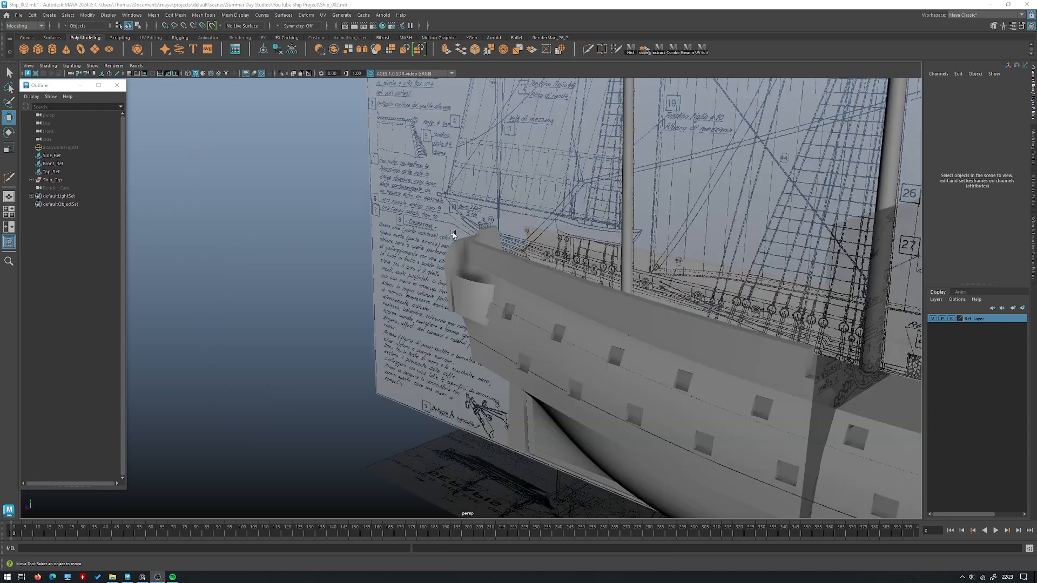
# Step: Apply a lattice deformer with 2 divisions in S, T and U to the curved side gallery panel
pyautogui.keyDown('alt'); pyautogui.moveTo(518, 280); pyautogui.dragTo(425, 367); pyautogui.keyUp('alt')
pyautogui.scroll(4, 479, 289)
pyautogui.click(491, 289)
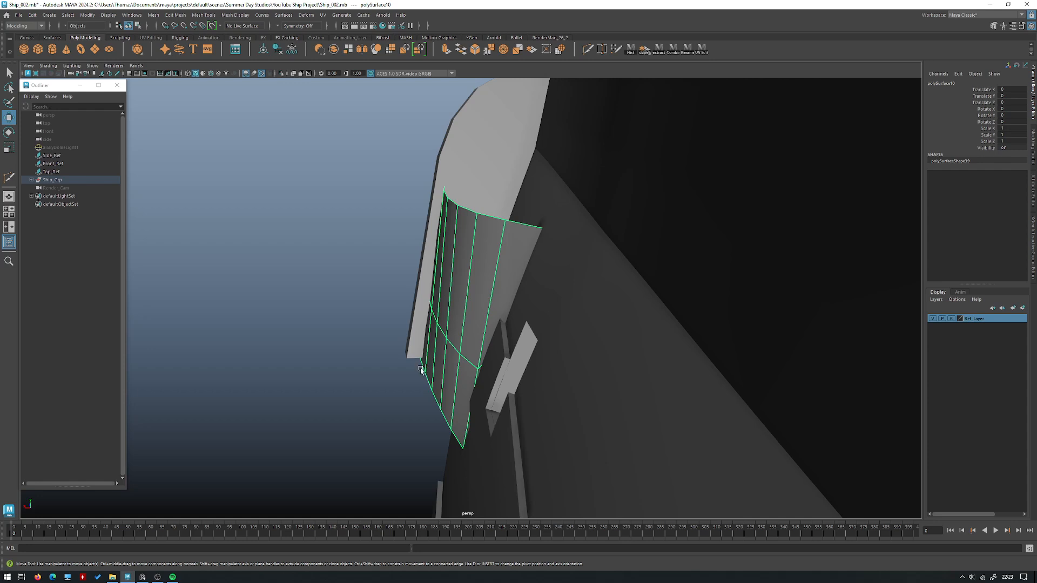
pyautogui.keyDown('alt'); pyautogui.moveTo(462, 194); pyautogui.dragTo(440, 255); pyautogui.keyUp('alt')
pyautogui.click(305, 14)
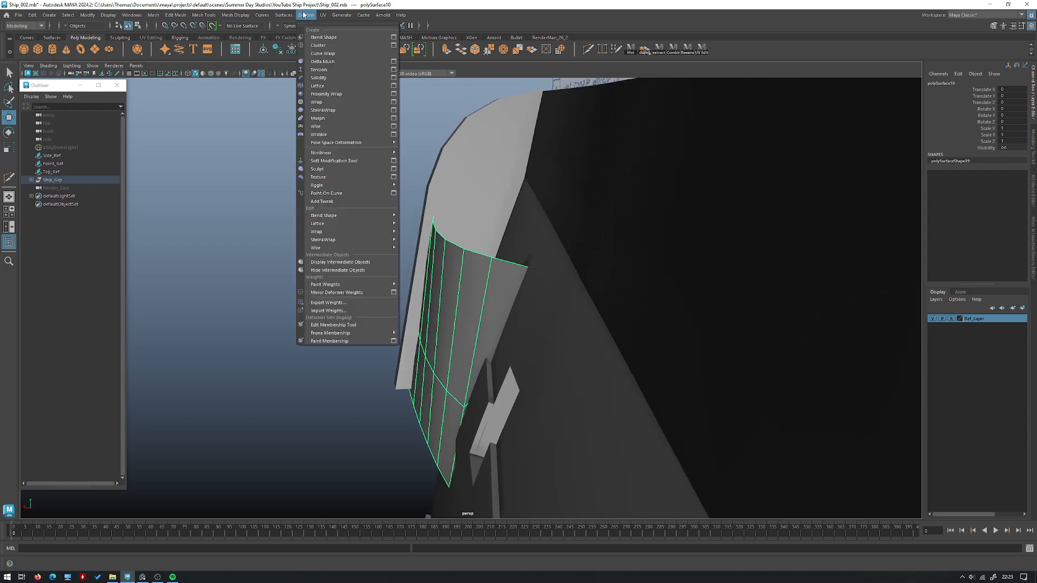
pyautogui.click(329, 88)
pyautogui.write('2')
pyautogui.press('Return')
# Step: Move the lattice's upper points across the ship's width to reshape the side gallery panel's top
pyautogui.moveTo(294, 152); pyautogui.dragTo(295, 126, button='right')
pyautogui.keyDown('alt'); pyautogui.moveTo(353, 141); pyautogui.dragTo(480, 162); pyautogui.keyUp('alt')
pyautogui.moveTo(316, 197); pyautogui.dragTo(373, 262)
pyautogui.keyDown('alt'); pyautogui.moveTo(431, 189); pyautogui.dragTo(402, 187); pyautogui.keyUp('alt')
pyautogui.moveTo(436, 190)
pyautogui.keyDown('alt'); pyautogui.mouseDown()
pyautogui.moveTo(406, 185)
pyautogui.moveTo(431, 185)
pyautogui.mouseUp(); pyautogui.keyUp('alt')
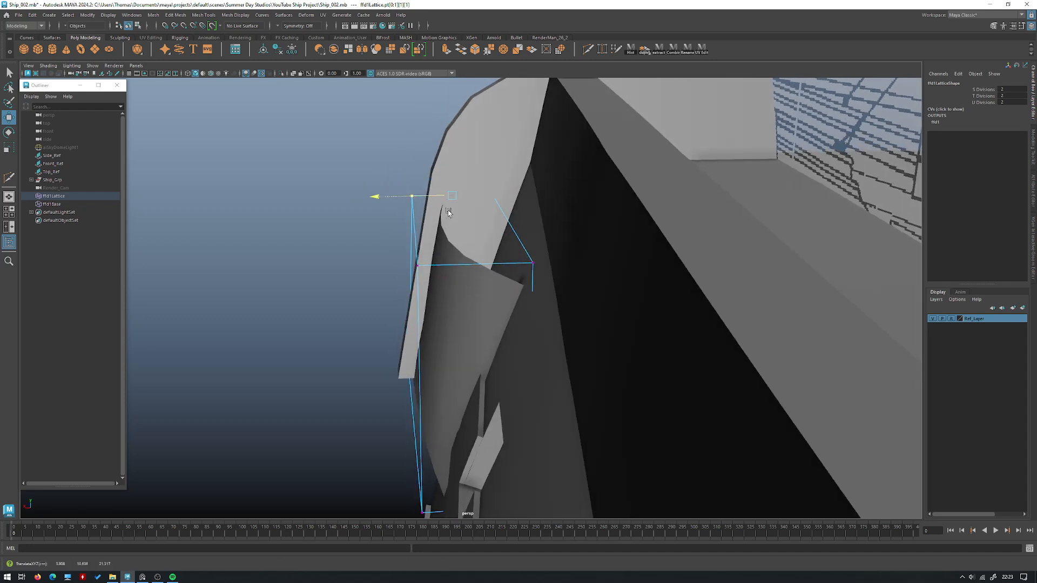
# Step: Delete the side gallery panel's history to bake in the lattice deformation
pyautogui.click(447, 259)
pyautogui.keyDown('alt'); pyautogui.moveTo(335, 264); pyautogui.dragTo(440, 276); pyautogui.keyUp('alt')
pyautogui.hotkey('alt', 'shift', 'd')
pyautogui.scroll(-5, 443, 284)
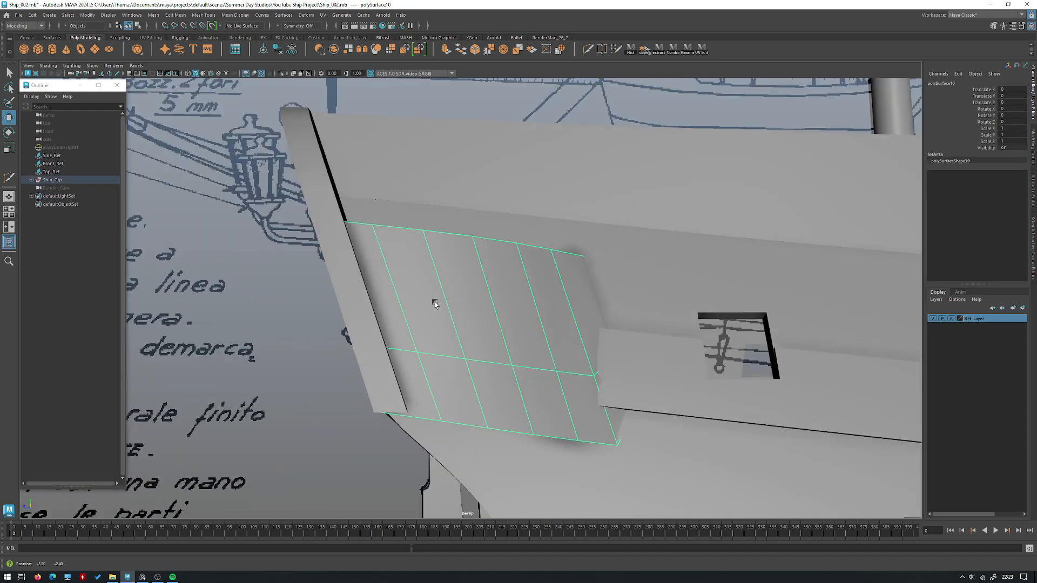
# Step: Adjust the side gallery panel's vertices in the side view to follow the blueprint's gallery outline and lower moulding
pyautogui.press('space')
pyautogui.press('space')
pyautogui.keyDown('alt'); pyautogui.moveTo(583, 478); pyautogui.dragTo(568, 437, button='middle'); pyautogui.keyUp('alt')
pyautogui.scroll(1, 568, 438)
pyautogui.moveTo(541, 330); pyautogui.dragTo(499, 330, button='right')
pyautogui.hotkey('ctrl', 'z')
pyautogui.moveTo(243, 258); pyautogui.dragTo(208, 236, button='right')
pyautogui.click(584, 331)
pyautogui.hotkey('ctrl', 'z')
pyautogui.click(567, 253)
pyautogui.scroll(1, 605, 330)
pyautogui.moveTo(607, 320); pyautogui.dragTo(609, 351)
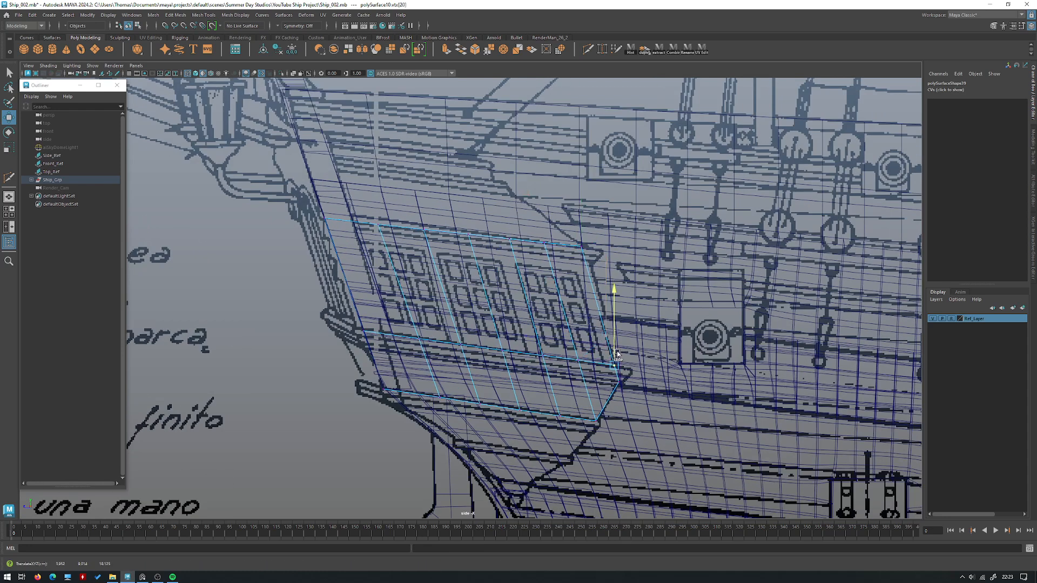
# Step: Extract the upper row of faces from the side gallery panel as a separate piece
pyautogui.press('space')
pyautogui.press('space')
pyautogui.keyDown('alt'); pyautogui.moveTo(593, 248); pyautogui.dragTo(519, 271); pyautogui.keyUp('alt')
pyautogui.moveTo(520, 271); pyautogui.dragTo(520, 293, button='right')
pyautogui.keyDown('alt'); pyautogui.moveTo(520, 292); pyautogui.dragTo(325, 191); pyautogui.keyUp('alt')
pyautogui.keyDown('alt'); pyautogui.moveTo(474, 189); pyautogui.dragTo(437, 195); pyautogui.keyUp('alt')
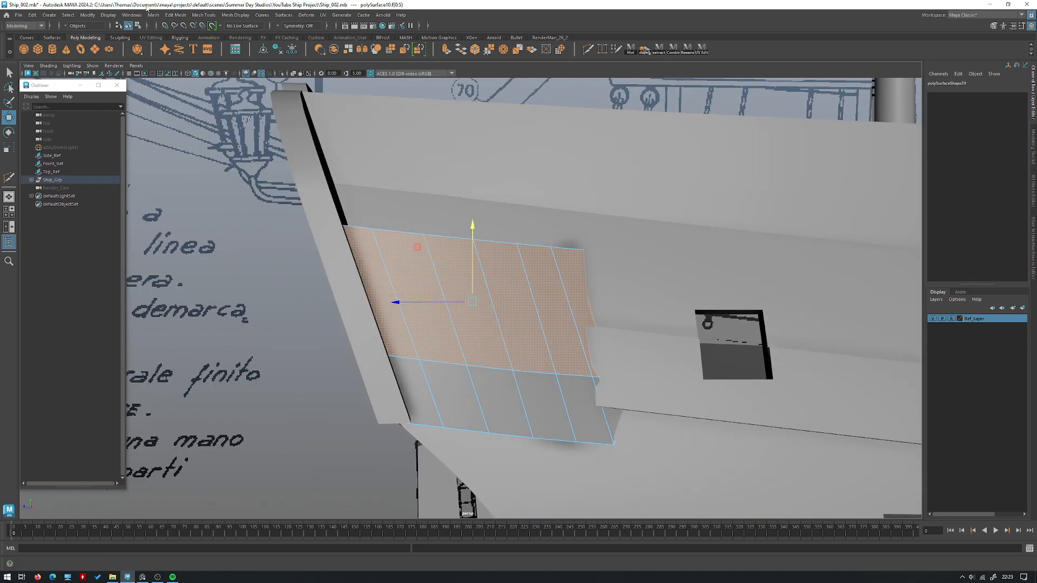
pyautogui.click(177, 16)
pyautogui.click(216, 244)
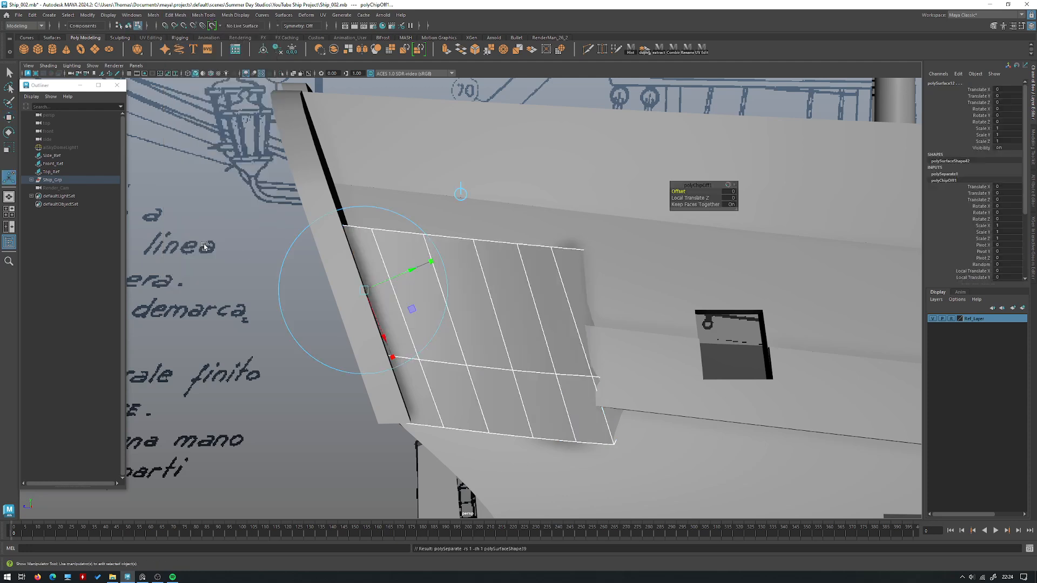
# Step: Examine the separated upper and lower gallery pieces, in isolation and against the hull and stern panel
pyautogui.keyDown('alt'); pyautogui.moveTo(531, 296); pyautogui.dragTo(504, 276); pyautogui.keyUp('alt')
pyautogui.moveTo(503, 276); pyautogui.dragTo(530, 251, button='right')
pyautogui.click(531, 274)
pyautogui.keyDown('alt'); pyautogui.moveTo(500, 268); pyautogui.dragTo(378, 278); pyautogui.keyUp('alt')
pyautogui.press('space')
pyautogui.click(687, 249)
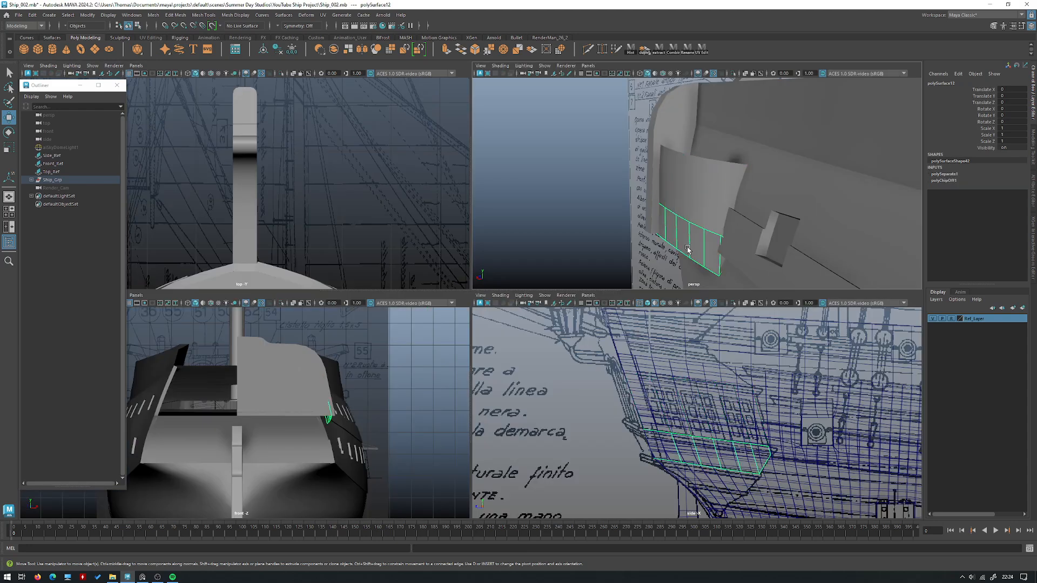
pyautogui.press('space')
pyautogui.press('f')
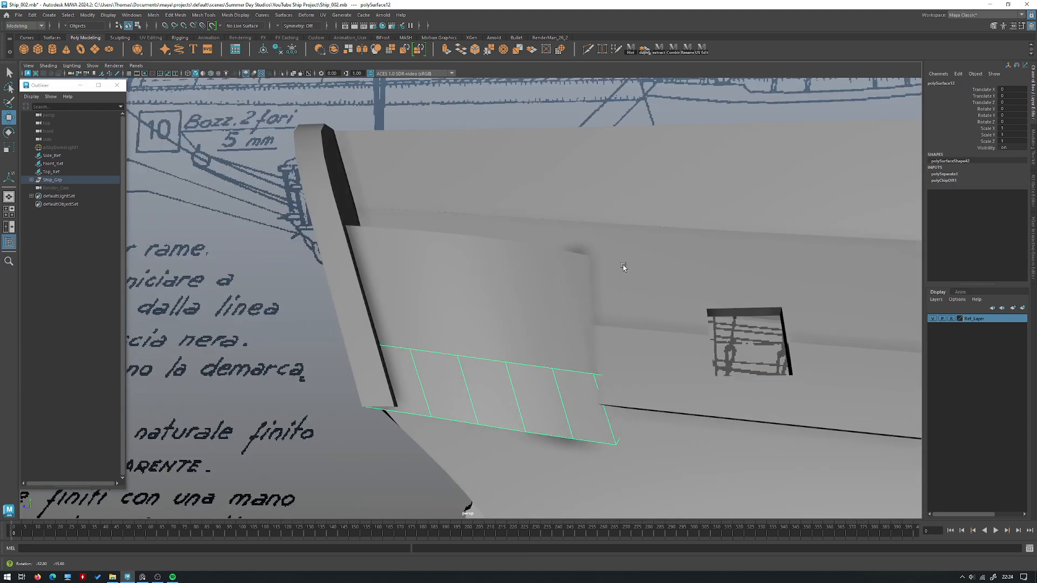
pyautogui.hotkey('ctrl', '1')
pyautogui.keyDown('alt'); pyautogui.moveTo(622, 272); pyautogui.dragTo(546, 273); pyautogui.keyUp('alt')
pyautogui.moveTo(551, 299); pyautogui.dragTo(542, 252, button='right')
pyautogui.click(468, 398)
pyautogui.press('f')
pyautogui.hotkey('ctrl', '1')
pyautogui.keyDown('alt'); pyautogui.moveTo(545, 345); pyautogui.dragTo(419, 321, button='right'); pyautogui.keyUp('alt')
pyautogui.keyDown('alt'); pyautogui.moveTo(418, 322); pyautogui.dragTo(340, 324); pyautogui.keyUp('alt')
pyautogui.scroll(-5, 341, 325)
pyautogui.moveTo(392, 298); pyautogui.dragTo(433, 286, button='right')
pyautogui.click(257, 344)
# Step: Delete the construction history of the separated side gallery pieces
pyautogui.keyDown('alt'); pyautogui.moveTo(398, 348); pyautogui.dragTo(546, 356); pyautogui.keyUp('alt')
pyautogui.click(454, 285)
pyautogui.hotkey('ctrl', '1')
pyautogui.hotkey('ctrl', '1')
pyautogui.keyDown('alt'); pyautogui.moveTo(472, 284); pyautogui.dragTo(494, 300); pyautogui.keyUp('alt')
pyautogui.click(410, 254)
pyautogui.keyDown('alt'); pyautogui.moveTo(410, 254); pyautogui.dragTo(621, 377); pyautogui.keyUp('alt')
pyautogui.keyDown('shift'); pyautogui.click(577, 321); pyautogui.keyUp('shift')
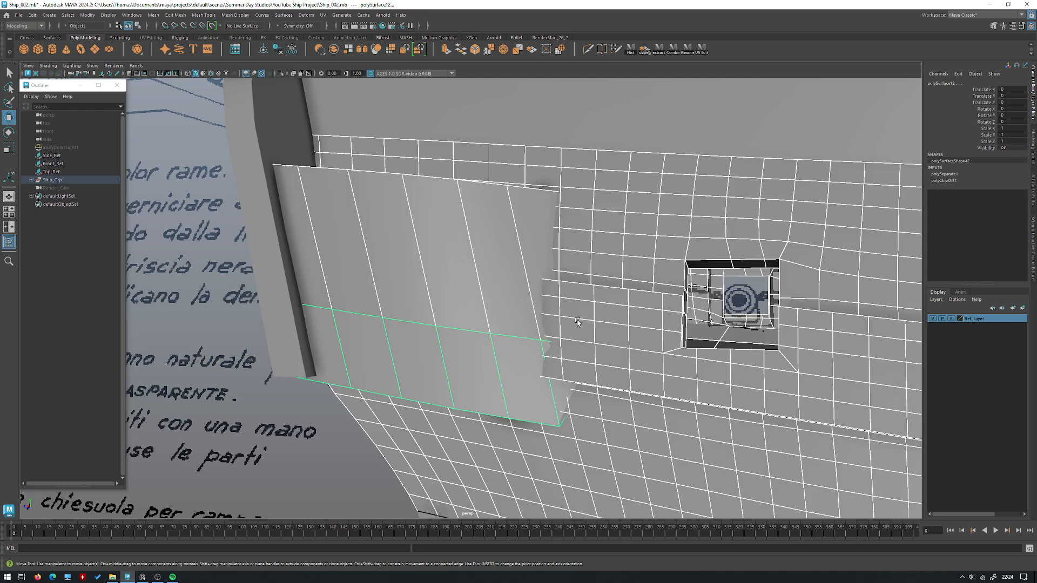
pyautogui.hotkey('ctrl', 'z')
pyautogui.keyDown('alt'); pyautogui.moveTo(613, 364); pyautogui.dragTo(586, 365); pyautogui.keyUp('alt')
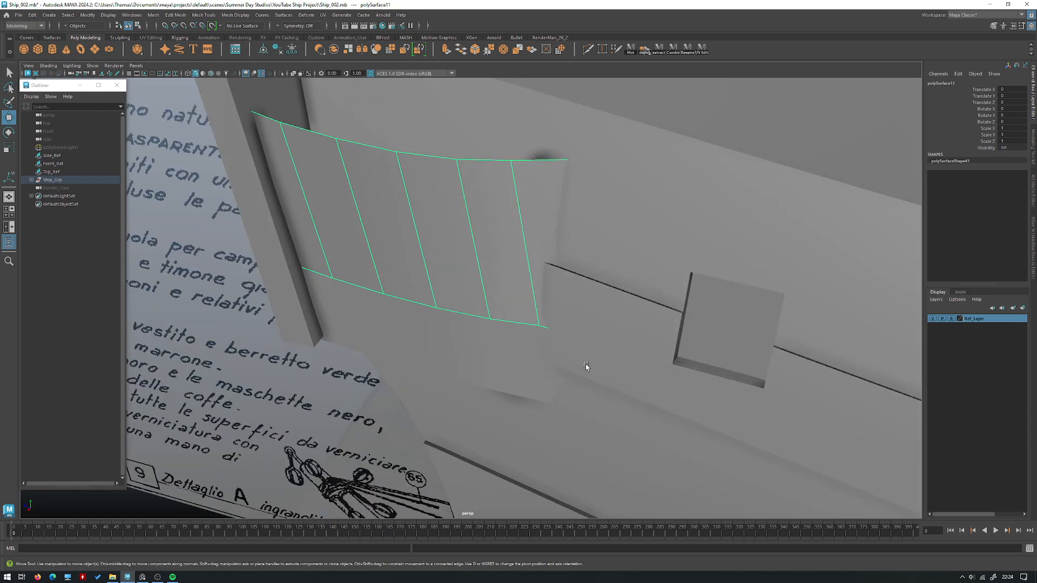
# Step: Check the upper gallery piece's fit against the stern panel and hull, and save the scene
pyautogui.keyDown('alt'); pyautogui.moveTo(453, 312); pyautogui.dragTo(491, 313); pyautogui.keyUp('alt')
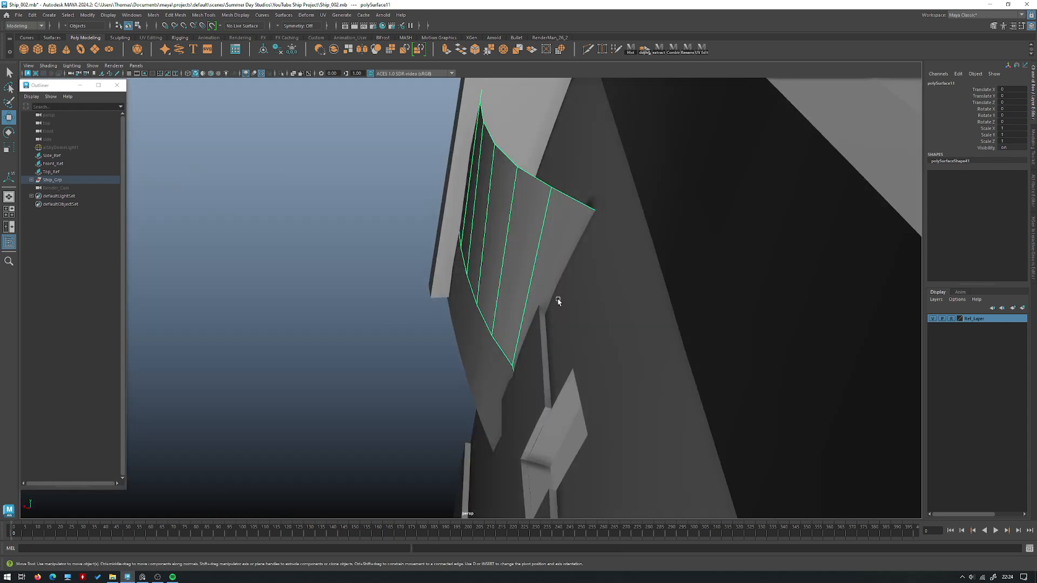
pyautogui.keyDown('alt'); pyautogui.moveTo(569, 208); pyautogui.dragTo(483, 307); pyautogui.keyUp('alt')
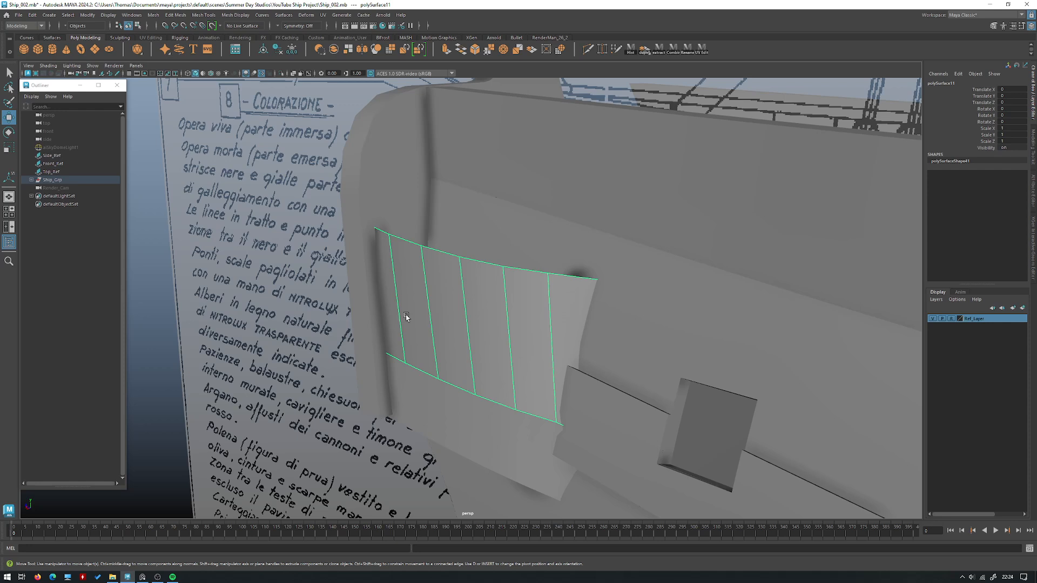
pyautogui.keyDown('alt'); pyautogui.moveTo(420, 323); pyautogui.dragTo(509, 326); pyautogui.keyUp('alt')
pyautogui.click(381, 278)
pyautogui.hotkey('ctrl', 's')
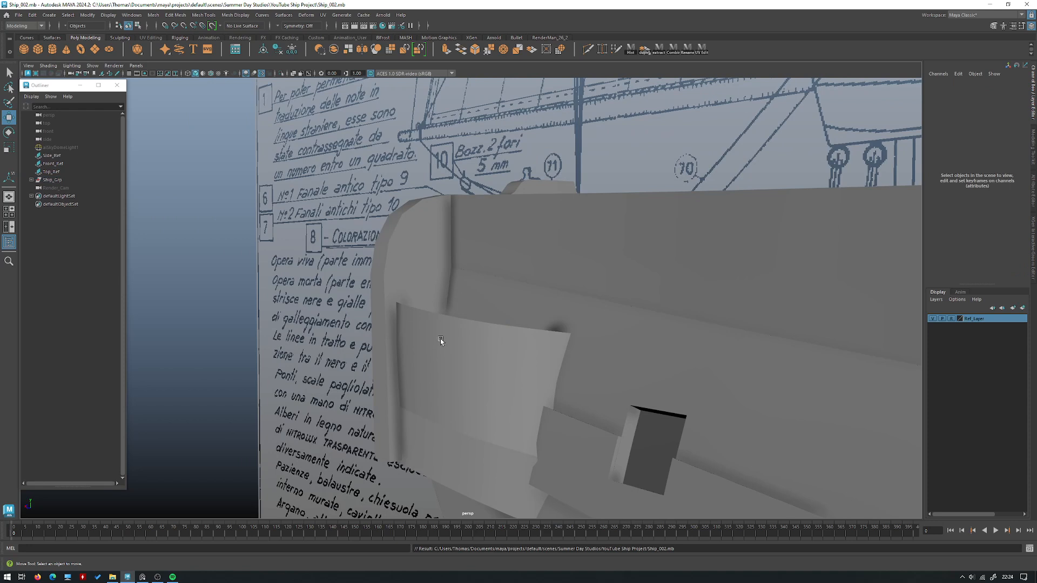
# Step: Delete the upper hull piece on the side of the ship opposite the gallery panel
pyautogui.click(456, 364)
pyautogui.keyDown('alt'); pyautogui.moveTo(456, 363); pyautogui.dragTo(675, 227); pyautogui.keyUp('alt')
pyautogui.click(474, 265)
pyautogui.click(398, 203)
pyautogui.keyDown('alt'); pyautogui.moveTo(398, 204); pyautogui.dragTo(572, 218); pyautogui.keyUp('alt')
pyautogui.keyDown('alt'); pyautogui.moveTo(572, 217); pyautogui.dragTo(463, 208, button='right'); pyautogui.keyUp('alt')
pyautogui.keyDown('alt'); pyautogui.moveTo(270, 227); pyautogui.dragTo(400, 220); pyautogui.keyUp('alt')
pyautogui.keyDown('alt'); pyautogui.moveTo(340, 276); pyautogui.dragTo(345, 273); pyautogui.keyUp('alt')
pyautogui.click(348, 272)
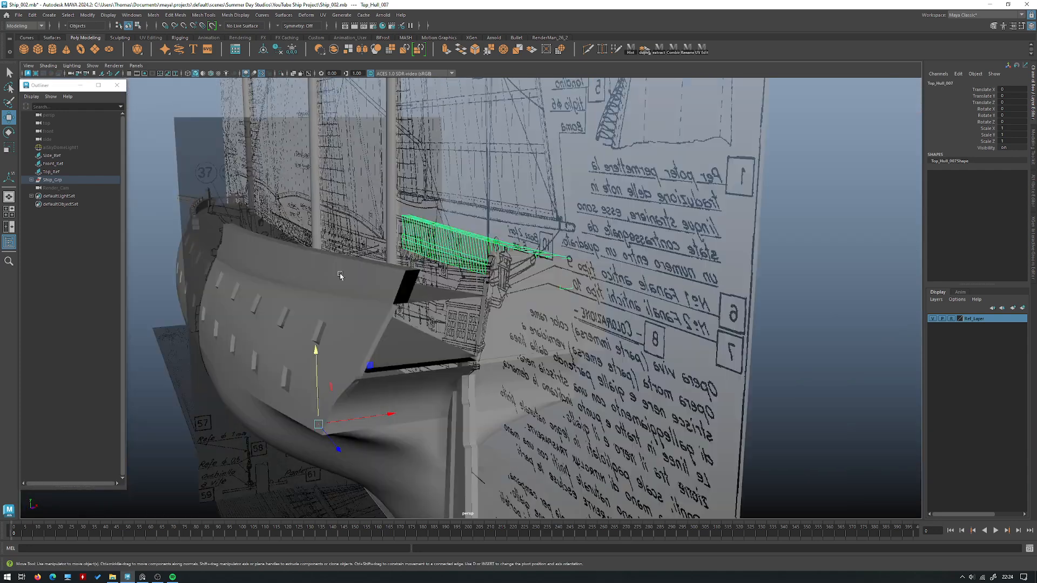
pyautogui.press('Delete')
# Step: Isolate the top hull strip together with the stern panel
pyautogui.keyDown('alt'); pyautogui.moveTo(511, 268); pyautogui.dragTo(394, 263); pyautogui.keyUp('alt')
pyautogui.click(512, 286)
pyautogui.keyDown('alt'); pyautogui.moveTo(511, 286); pyautogui.dragTo(433, 262); pyautogui.keyUp('alt')
pyautogui.keyDown('alt'); pyautogui.moveTo(432, 262); pyautogui.dragTo(561, 270, button='middle'); pyautogui.keyUp('alt')
pyautogui.scroll(8, 670, 323)
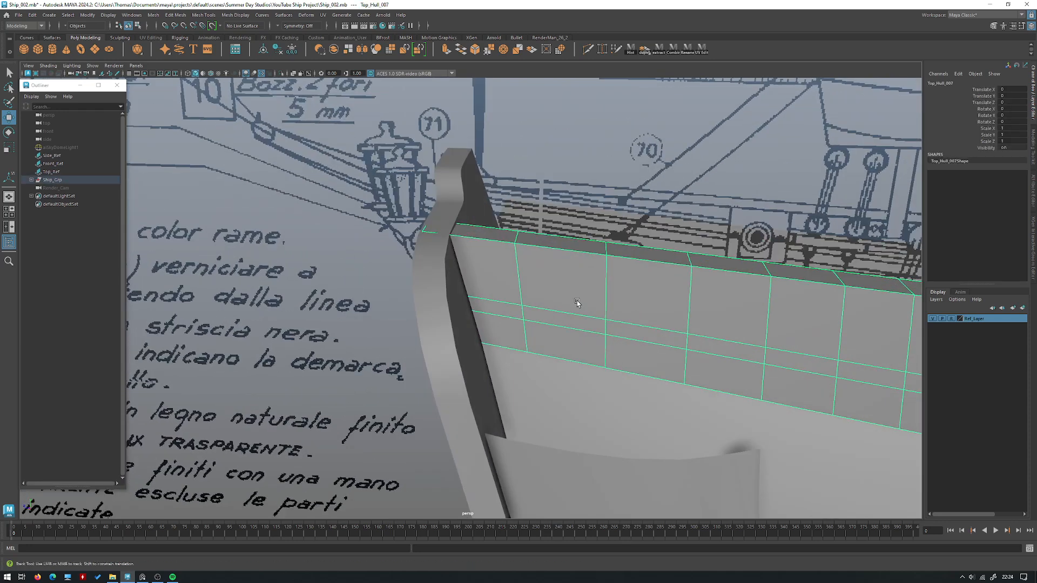
pyautogui.keyDown('shift'); pyautogui.click(385, 268); pyautogui.keyUp('shift')
pyautogui.hotkey('ctrl', '1')
pyautogui.click(505, 290)
# Step: Cut a new edge line with Multi-Cut through the top hull strip's end, along the stern panel's inner face
pyautogui.press('4')
pyautogui.keyDown('alt'); pyautogui.moveTo(504, 289); pyautogui.dragTo(532, 236); pyautogui.keyUp('alt')
pyautogui.keyDown('shift'); pyautogui.moveTo(597, 228); pyautogui.dragTo(525, 209, button='right'); pyautogui.keyUp('shift')
pyautogui.keyDown('alt'); pyautogui.moveTo(540, 204); pyautogui.dragTo(534, 243, button='middle'); pyautogui.keyUp('alt')
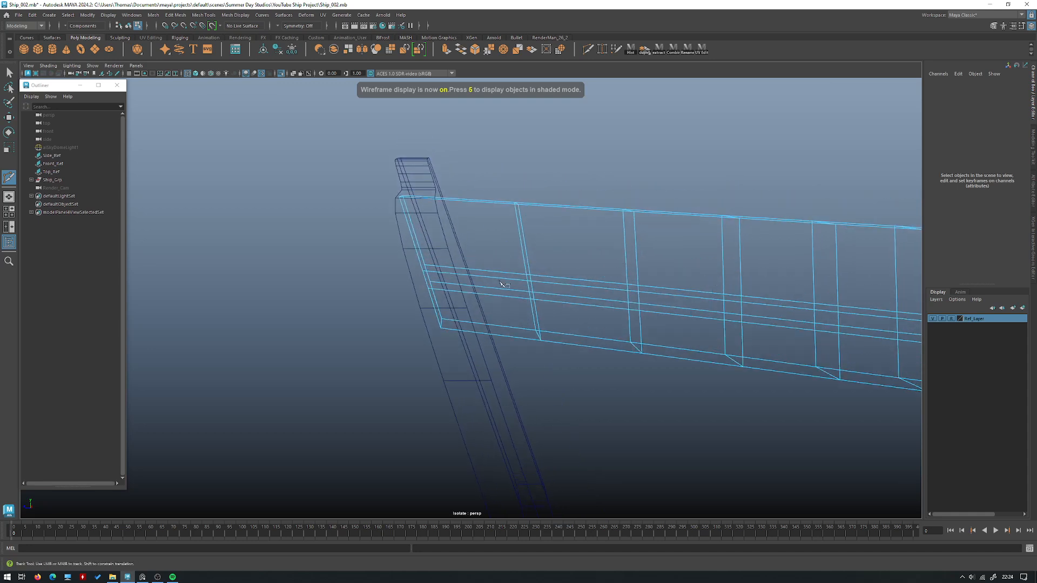
pyautogui.press('5')
pyautogui.click(429, 128)
pyautogui.press('w')
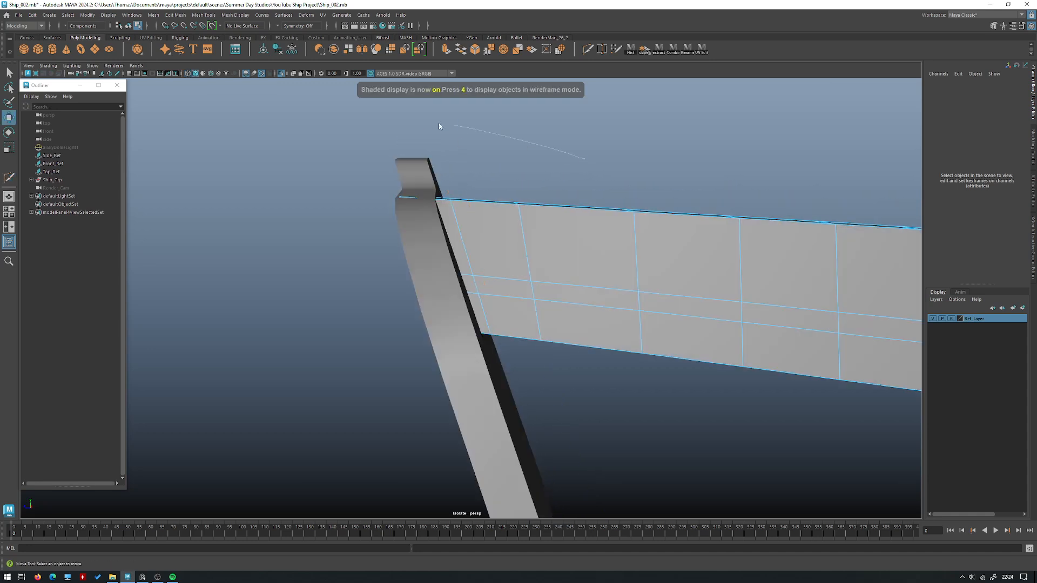
# Step: Slide the new cut's vertices slightly toward the stern panel so the edge sits against its inner face
pyautogui.press('4')
pyautogui.moveTo(501, 363); pyautogui.dragTo(442, 175)
pyautogui.press('5')
pyautogui.press('f')
pyautogui.moveTo(393, 209)
pyautogui.keyDown('alt'); pyautogui.mouseDown()
pyautogui.moveTo(448, 279)
pyautogui.moveTo(435, 300)
pyautogui.moveTo(413, 302)
pyautogui.moveTo(463, 264)
pyautogui.moveTo(484, 277)
pyautogui.moveTo(428, 293)
pyautogui.moveTo(486, 246)
pyautogui.mouseUp(); pyautogui.keyUp('alt')
pyautogui.press('4')
pyautogui.press('5')
pyautogui.press('e')
pyautogui.press('w')
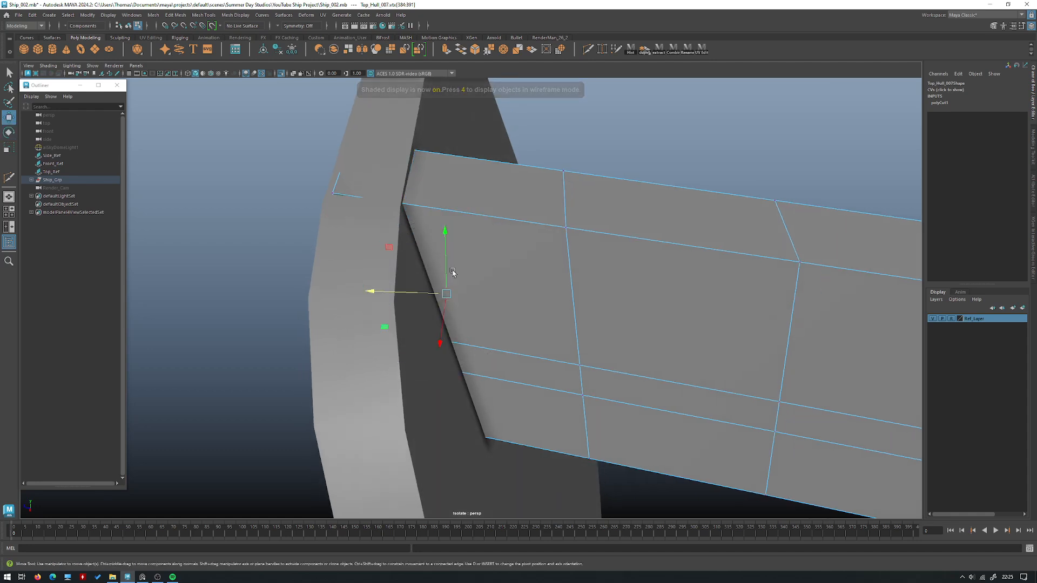
pyautogui.click(434, 293)
pyautogui.press('e')
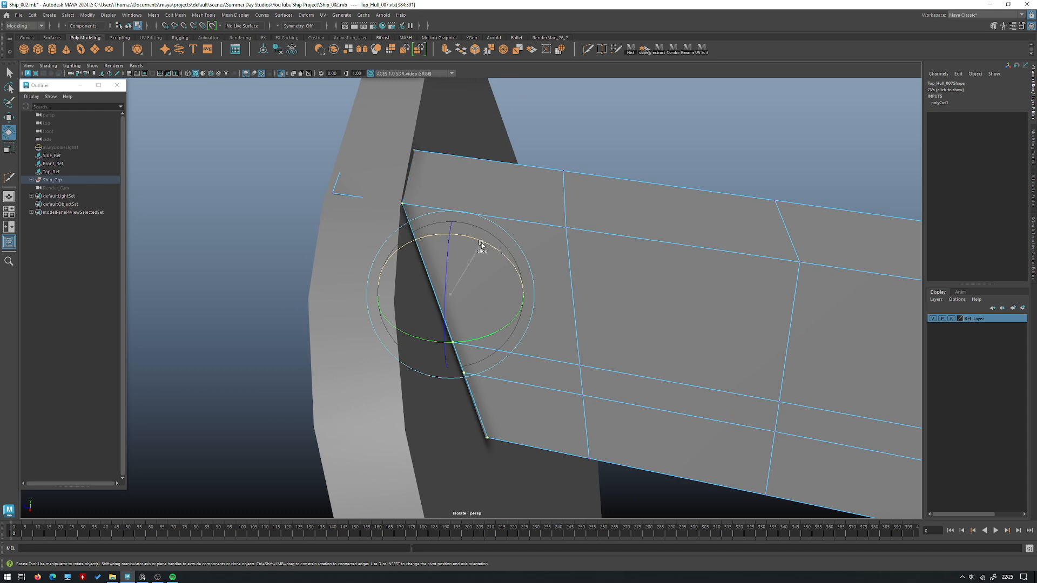
pyautogui.keyDown('alt'); pyautogui.moveTo(482, 244); pyautogui.dragTo(451, 241); pyautogui.keyUp('alt')
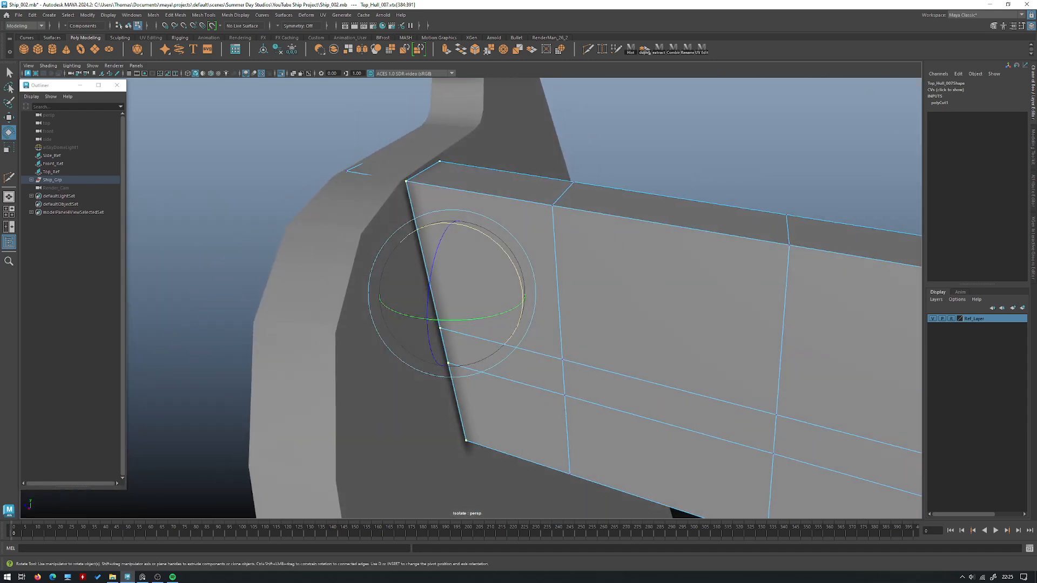
pyautogui.keyDown('alt'); pyautogui.moveTo(464, 229); pyautogui.dragTo(474, 250); pyautogui.keyUp('alt')
pyautogui.press('w')
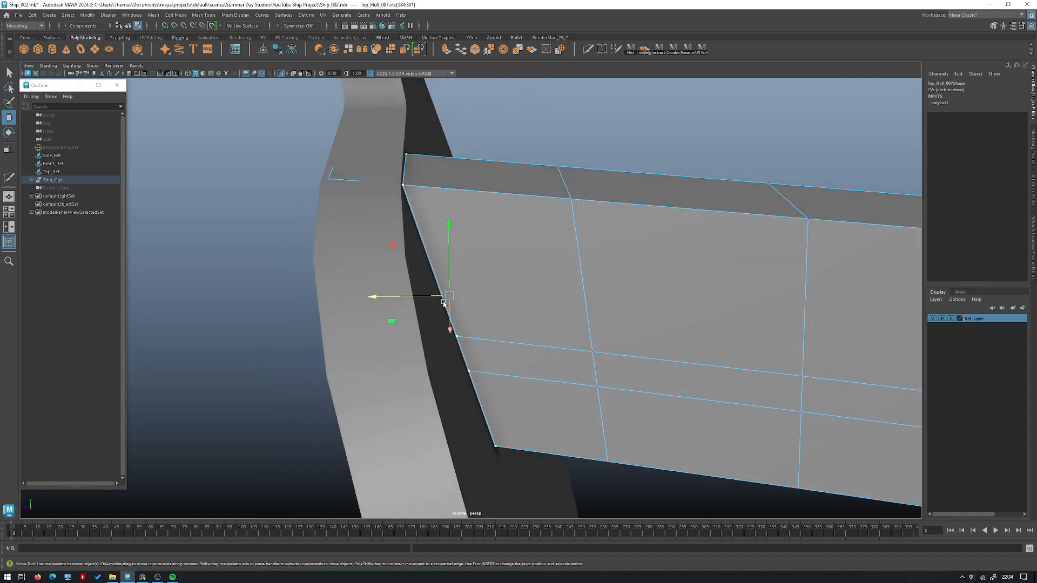
pyautogui.moveTo(434, 298); pyautogui.dragTo(432, 298)
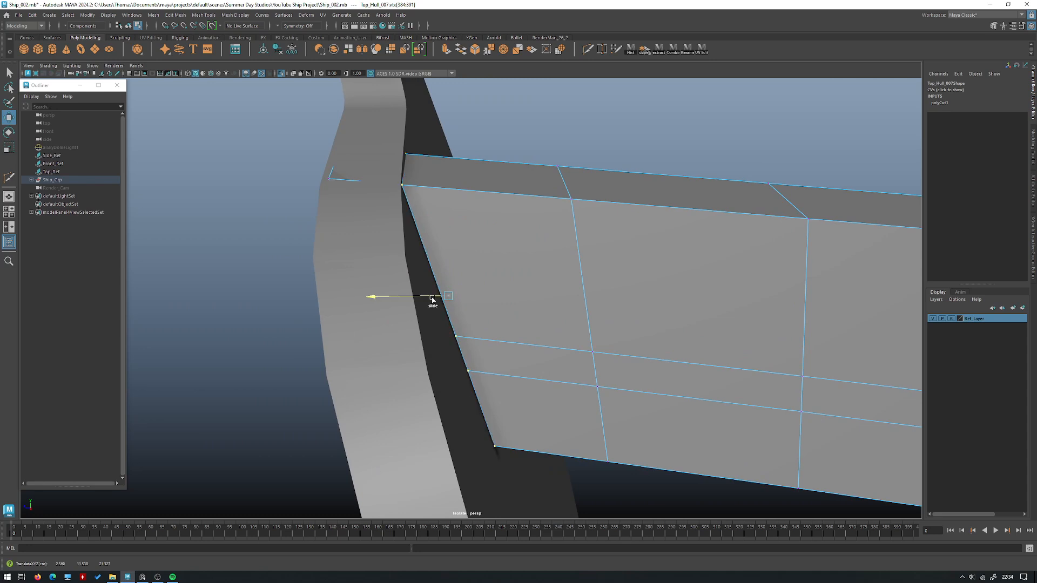
# Step: Isolate the top hull strip and delete its leftover end beyond the cut
pyautogui.rightClick(538, 228)
pyautogui.moveTo(570, 218); pyautogui.dragTo(572, 217, button='right')
pyautogui.keyDown('alt'); pyautogui.moveTo(573, 217); pyautogui.dragTo(481, 226); pyautogui.keyUp('alt')
pyautogui.hotkey('ctrl', '1')
pyautogui.hotkey('ctrl', '1')
pyautogui.moveTo(523, 171); pyautogui.dragTo(485, 169, button='right')
pyautogui.click(389, 231)
pyautogui.keyDown('shift'); pyautogui.click(390, 174); pyautogui.keyUp('shift')
pyautogui.press('Delete')
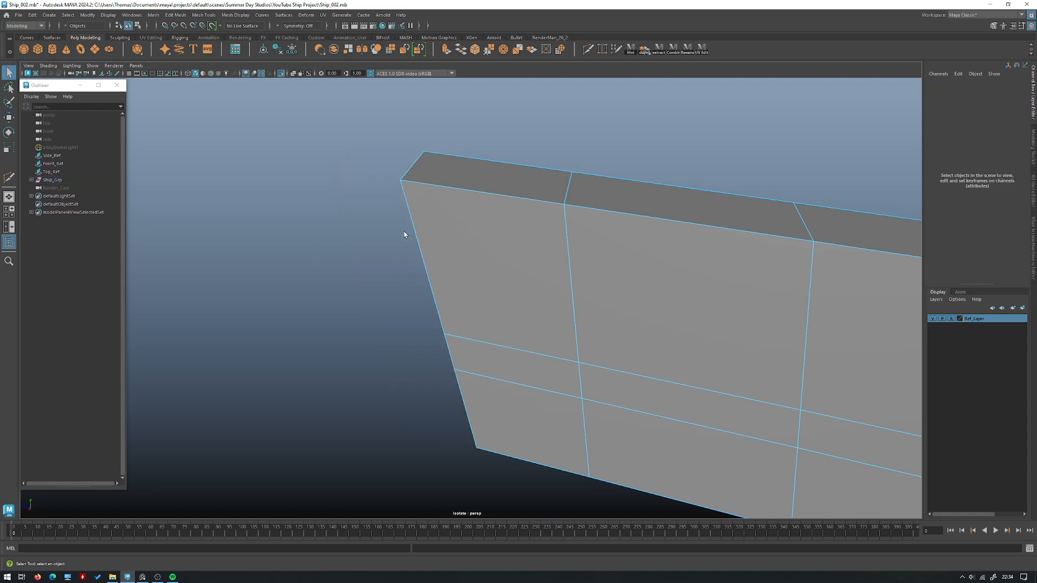
# Step: Bridge the open border edges at the top hull strip's stern end, and delete the strip's history
pyautogui.keyDown('alt'); pyautogui.moveTo(437, 248); pyautogui.dragTo(521, 244); pyautogui.keyUp('alt')
pyautogui.moveTo(521, 243); pyautogui.dragTo(495, 190, button='right')
pyautogui.doubleClick(471, 253)
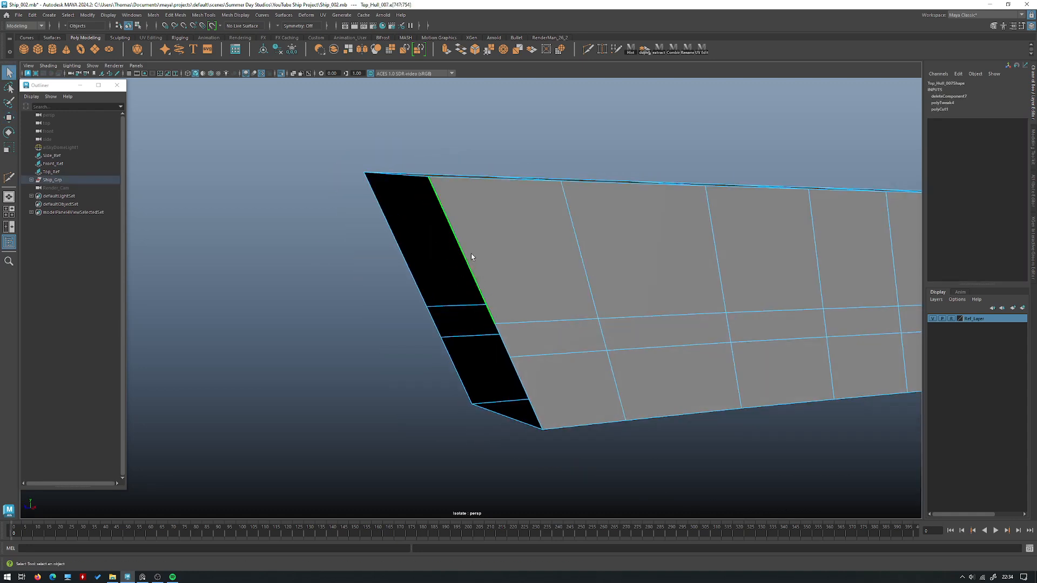
pyautogui.keyDown('alt'); pyautogui.moveTo(470, 253); pyautogui.dragTo(511, 246); pyautogui.keyUp('alt')
pyautogui.keyDown('shift'); pyautogui.rightClick(534, 238); pyautogui.keyUp('shift')
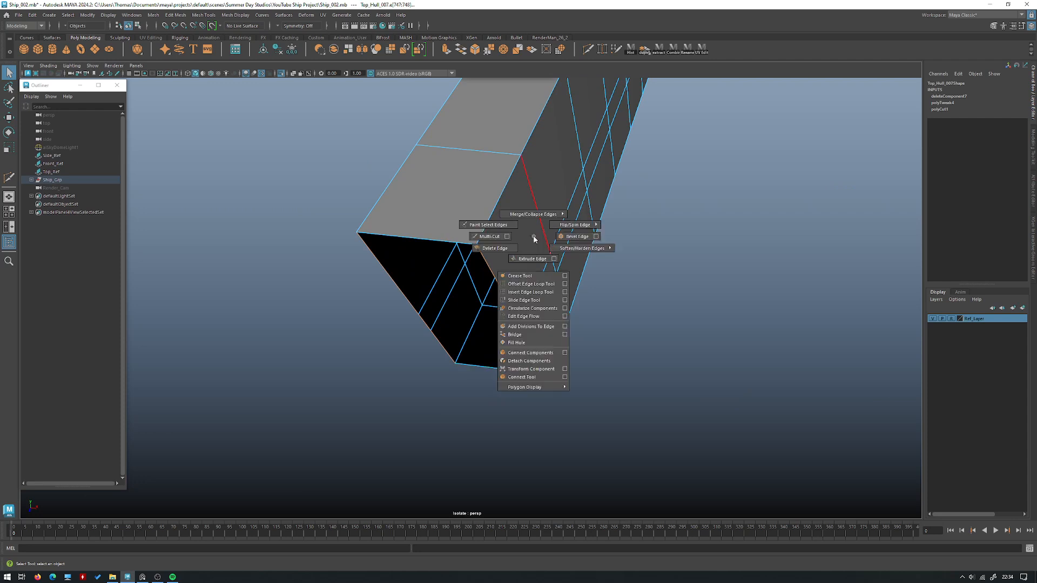
pyautogui.keyDown('shift'); pyautogui.moveTo(524, 321); pyautogui.dragTo(516, 335, button='right'); pyautogui.keyUp('shift')
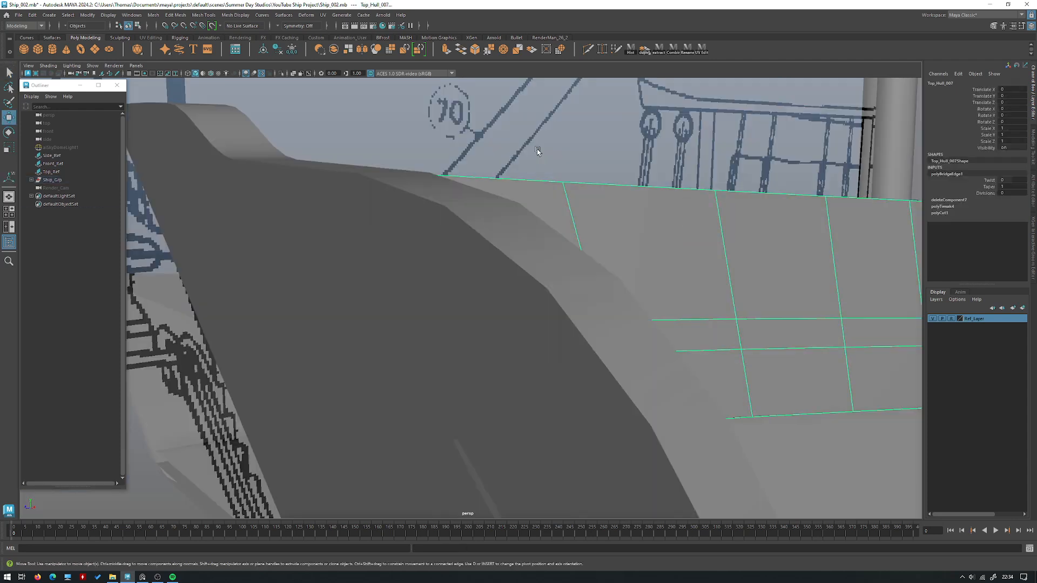
pyautogui.keyDown('alt'); pyautogui.moveTo(537, 151); pyautogui.dragTo(371, 191); pyautogui.keyUp('alt')
pyautogui.hotkey('alt', 'shift', 'd')
# Step: Isolate the trimmed top hull strip with the stern panel and view the strip's end from its other side
pyautogui.click(467, 189)
pyautogui.click(519, 246)
pyautogui.keyDown('alt'); pyautogui.moveTo(466, 189); pyautogui.dragTo(509, 277); pyautogui.keyUp('alt')
pyautogui.keyDown('alt'); pyautogui.moveTo(510, 278); pyautogui.dragTo(558, 279, button='right'); pyautogui.keyUp('alt')
pyautogui.keyDown('shift'); pyautogui.click(558, 279); pyautogui.keyUp('shift')
pyautogui.hotkey('ctrl', '1')
pyautogui.click(499, 246)
pyautogui.keyDown('alt'); pyautogui.moveTo(500, 246); pyautogui.dragTo(541, 234); pyautogui.keyUp('alt')
# Step: Move the end vertices on this side of the top hull strip toward the stern panel's face
pyautogui.press('4')
pyautogui.press('F9')
pyautogui.keyDown('alt'); pyautogui.moveTo(604, 189); pyautogui.dragTo(569, 260); pyautogui.keyUp('alt')
pyautogui.moveTo(605, 409); pyautogui.dragTo(447, 310)
pyautogui.press('5')
pyautogui.moveTo(448, 312)
pyautogui.keyDown('alt'); pyautogui.mouseDown()
pyautogui.moveTo(546, 343)
pyautogui.moveTo(539, 314)
pyautogui.mouseUp(); pyautogui.keyUp('alt')
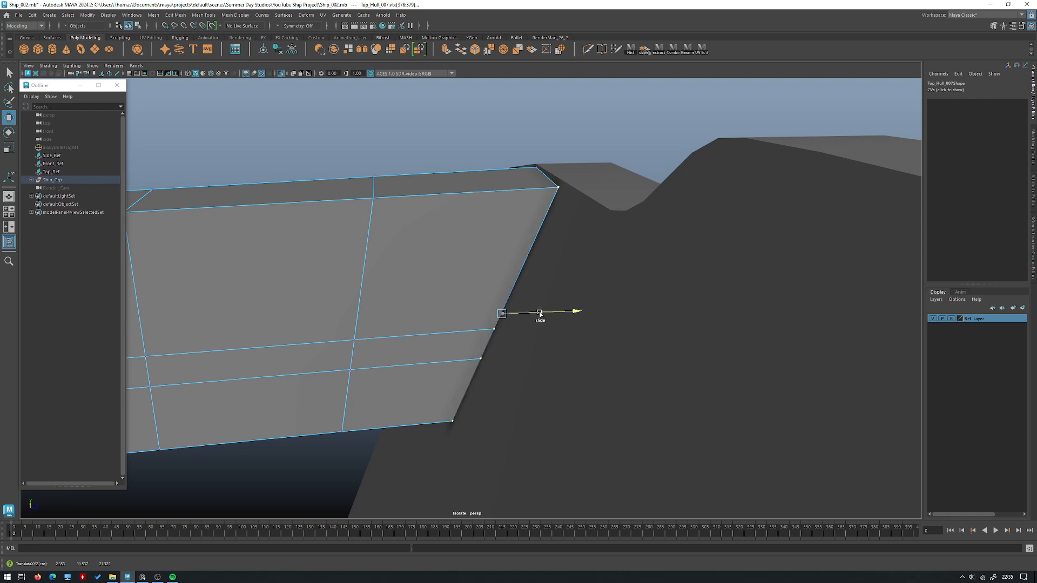
# Step: Fine-tune the strip end's lowest vertex and two middle vertices lengthwise to sit flush with the stern panel
pyautogui.click(451, 420)
pyautogui.scroll(2, 464, 427)
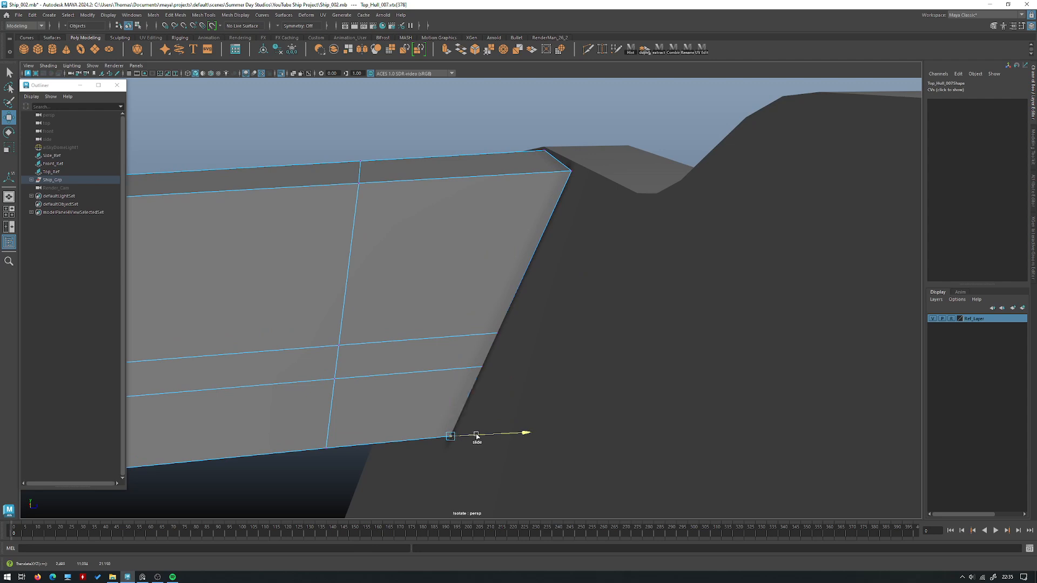
pyautogui.click(480, 365)
pyautogui.keyDown('shift'); pyautogui.click(496, 333); pyautogui.keyUp('shift')
pyautogui.keyDown('ctrl'); pyautogui.keyDown('shift'); pyautogui.moveTo(504, 351); pyautogui.dragTo(502, 351); pyautogui.keyUp('shift'); pyautogui.keyUp('ctrl')
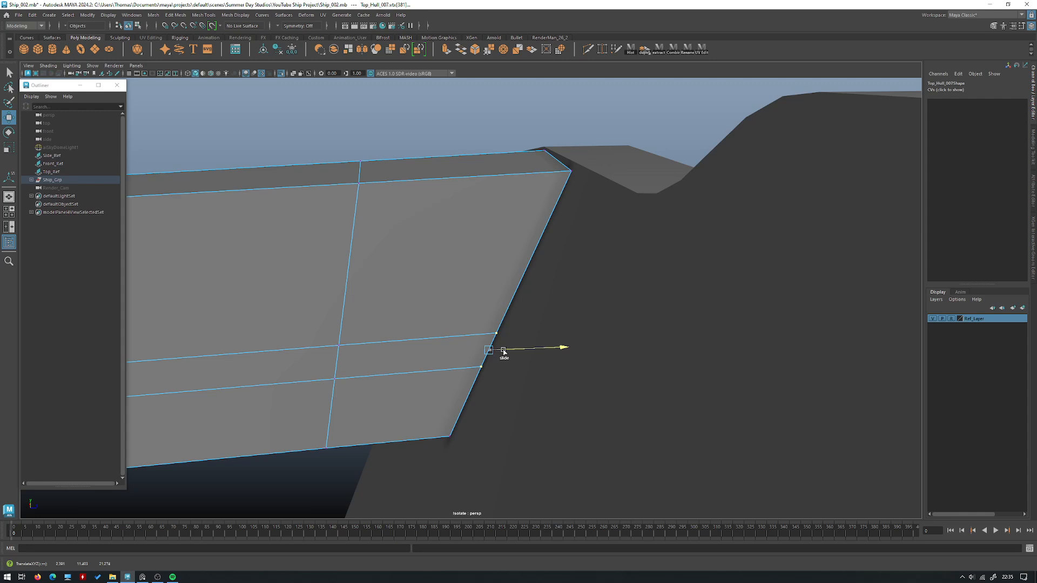
pyautogui.click(476, 368)
# Step: Examine how the top hull strip's end meets the stern panel from several angles
pyautogui.moveTo(477, 263); pyautogui.dragTo(516, 249, button='right')
pyautogui.click(619, 112)
pyautogui.scroll(-1, 531, 146)
pyautogui.keyDown('alt'); pyautogui.moveTo(389, 200); pyautogui.dragTo(557, 214); pyautogui.keyUp('alt')
pyautogui.click(517, 215)
pyautogui.scroll(-2, 546, 208)
pyautogui.click(610, 160)
pyautogui.scroll(-2, 542, 187)
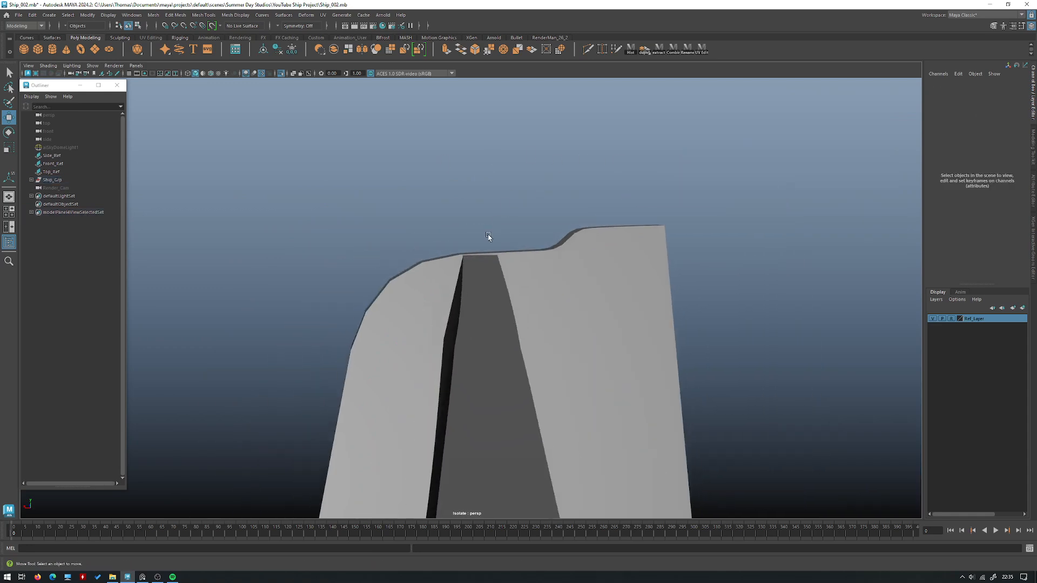
pyautogui.scroll(3, 532, 227)
pyautogui.scroll(-3, 416, 212)
pyautogui.keyDown('alt'); pyautogui.moveTo(416, 212); pyautogui.dragTo(509, 227); pyautogui.keyUp('alt')
# Step: Show the whole ship again, check the trimmed strip beside the stern panel and gallery, and save the scene
pyautogui.hotkey('ctrl', 's')
pyautogui.hotkey('ctrl', '1')
pyautogui.scroll(-2, 484, 232)
pyautogui.scroll(4, 481, 306)
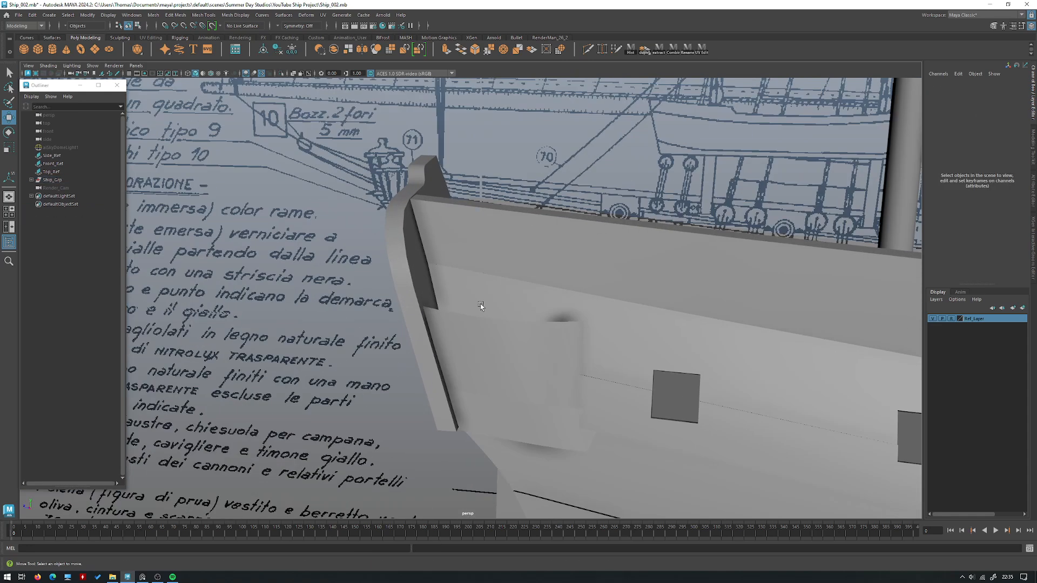
pyautogui.click(481, 306)
pyautogui.keyDown('alt'); pyautogui.moveTo(481, 306); pyautogui.dragTo(564, 279); pyautogui.keyUp('alt')
pyautogui.moveTo(464, 314)
pyautogui.keyDown('alt'); pyautogui.mouseDown()
pyautogui.moveTo(478, 300)
pyautogui.moveTo(483, 319)
pyautogui.mouseUp(); pyautogui.keyUp('alt')
pyautogui.click(482, 318)
pyautogui.keyDown('alt'); pyautogui.moveTo(527, 247); pyautogui.dragTo(513, 194); pyautogui.keyUp('alt')
pyautogui.click(549, 148)
pyautogui.hotkey('ctrl', 's')
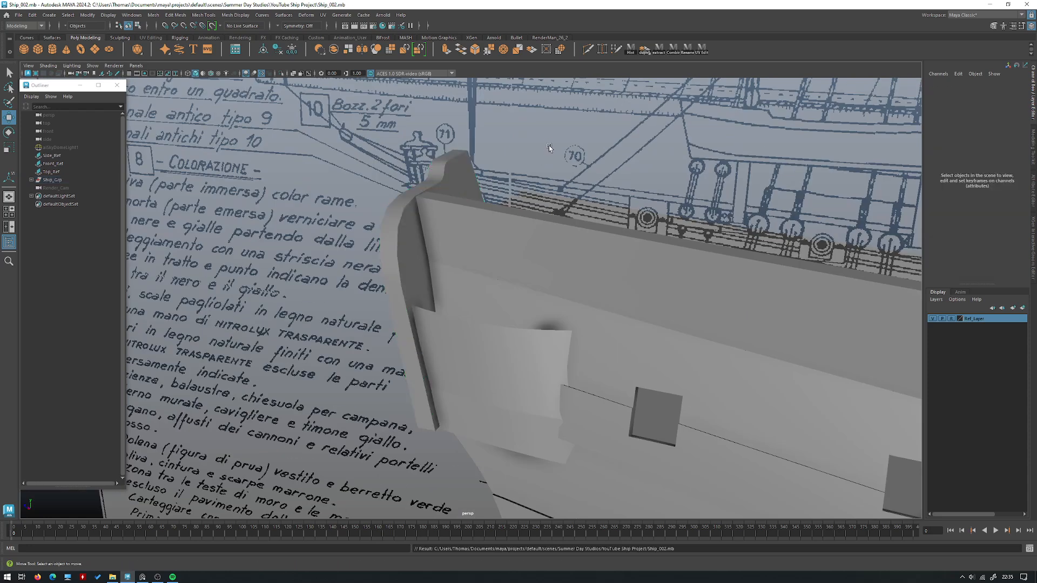
# Step: Duplicate the upper side gallery panel beside the stern panel and take the copy out of the ship group
pyautogui.keyDown('alt'); pyautogui.moveTo(548, 147); pyautogui.dragTo(383, 270); pyautogui.keyUp('alt')
pyautogui.click(391, 325)
pyautogui.keyDown('alt'); pyautogui.moveTo(383, 270); pyautogui.dragTo(473, 317, button='right'); pyautogui.keyUp('alt')
pyautogui.keyDown('alt'); pyautogui.moveTo(473, 317); pyautogui.dragTo(453, 313); pyautogui.keyUp('alt')
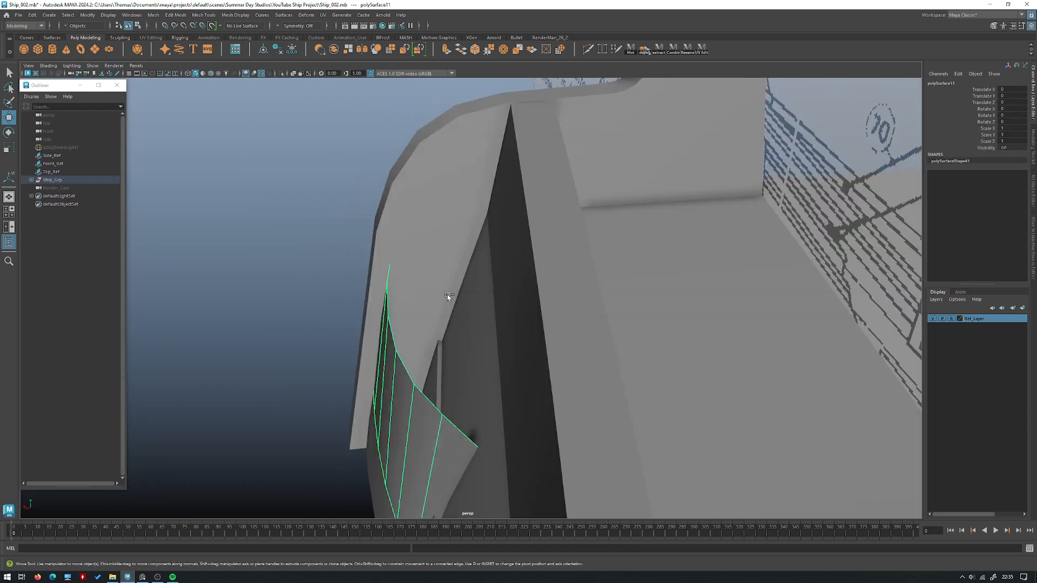
pyautogui.hotkey('ctrl', '1')
pyautogui.press('f')
pyautogui.click(57, 184)
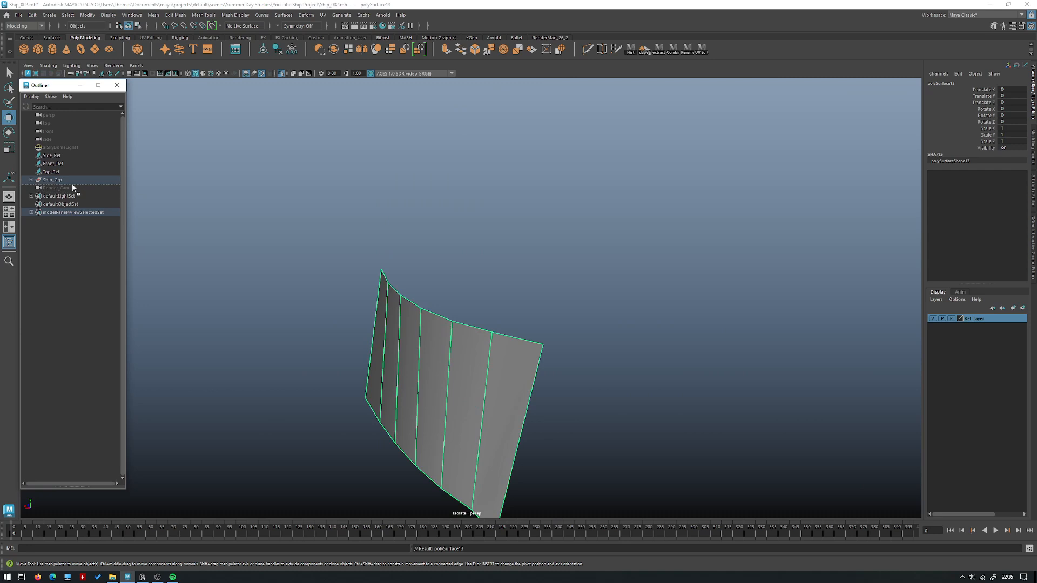
pyautogui.moveTo(72, 184); pyautogui.dragTo(70, 184, button='middle')
pyautogui.hotkey('ctrl', '1')
# Step: Extrude the copied gallery panel's top edge loop inward to the hull to form a top surface
pyautogui.keyDown('alt'); pyautogui.moveTo(542, 278); pyautogui.dragTo(445, 268); pyautogui.keyUp('alt')
pyautogui.hotkey('ctrl', '1')
pyautogui.moveTo(461, 244); pyautogui.dragTo(382, 215, button='right')
pyautogui.keyDown('alt'); pyautogui.moveTo(361, 243); pyautogui.dragTo(393, 236); pyautogui.keyUp('alt')
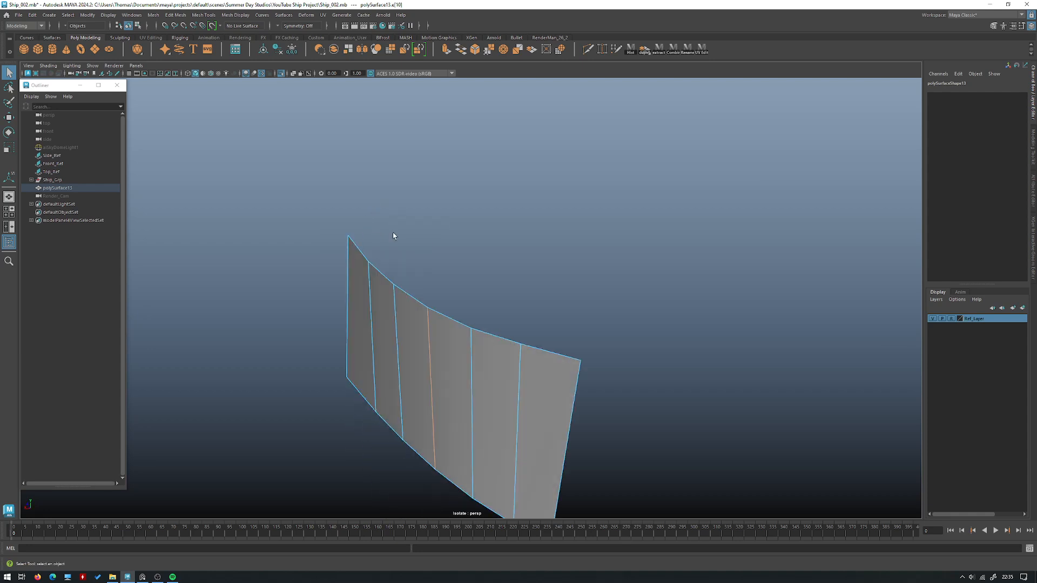
pyautogui.doubleClick(549, 356)
pyautogui.keyDown('alt'); pyautogui.moveTo(549, 358); pyautogui.dragTo(500, 236); pyautogui.keyUp('alt')
pyautogui.keyDown('shift'); pyautogui.moveTo(485, 215); pyautogui.dragTo(484, 234, button='right'); pyautogui.keyUp('shift')
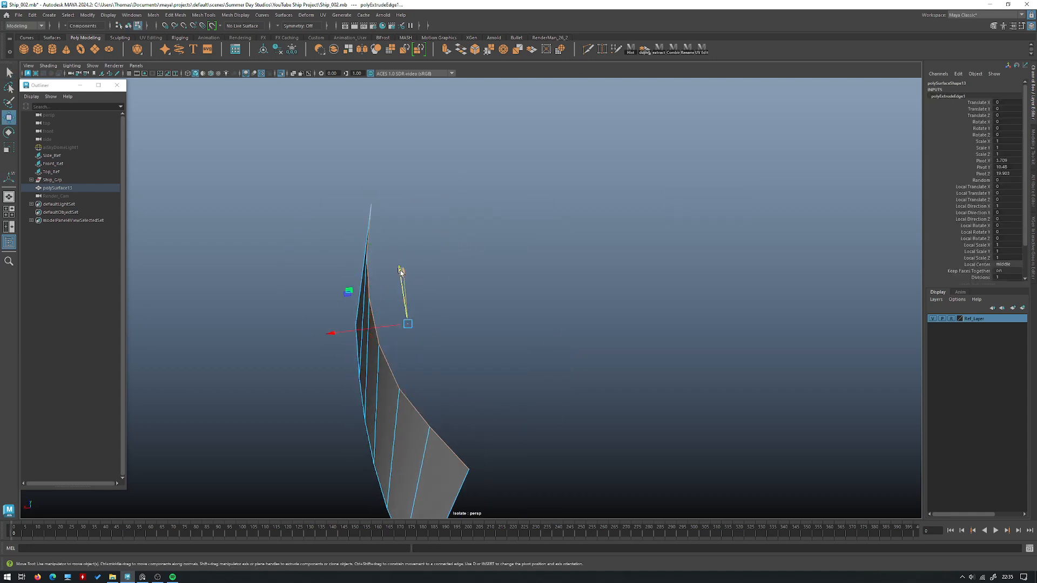
pyautogui.hotkey('ctrl', '1')
pyautogui.keyDown('alt'); pyautogui.moveTo(367, 326); pyautogui.dragTo(473, 258); pyautogui.keyUp('alt')
# Step: Reposition all inner-edge vertices of the extruded top surface together across the ship's width
pyautogui.press('r')
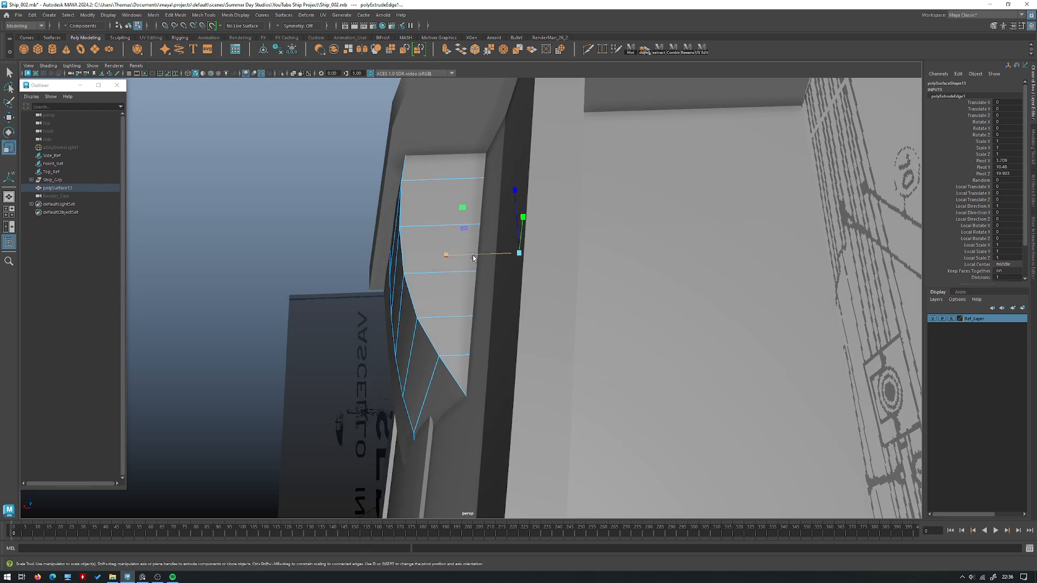
pyautogui.keyDown('alt'); pyautogui.moveTo(664, 259); pyautogui.dragTo(582, 268); pyautogui.keyUp('alt')
pyautogui.press('w')
pyautogui.rightClick(422, 223)
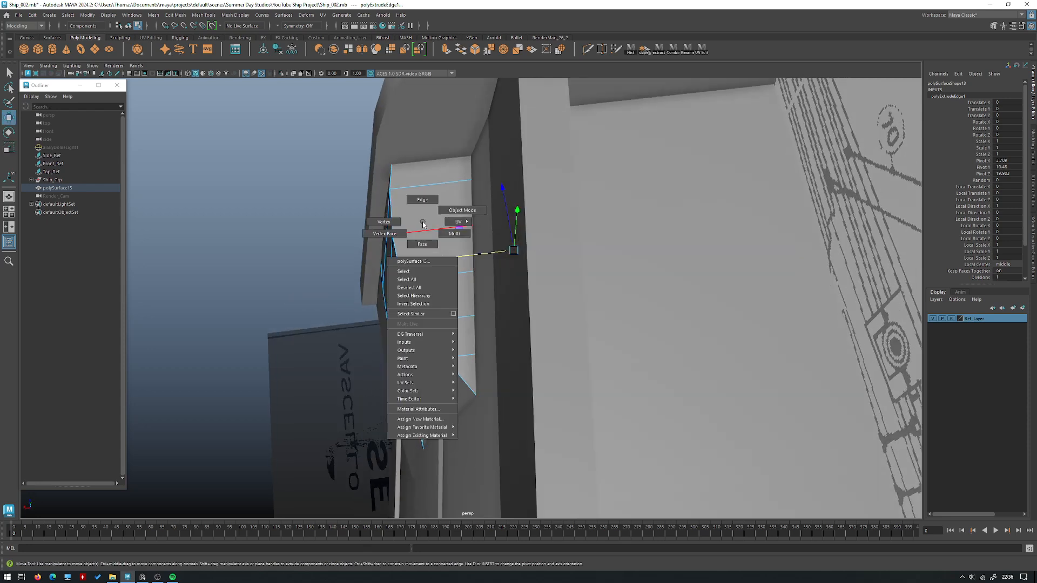
pyautogui.press('r')
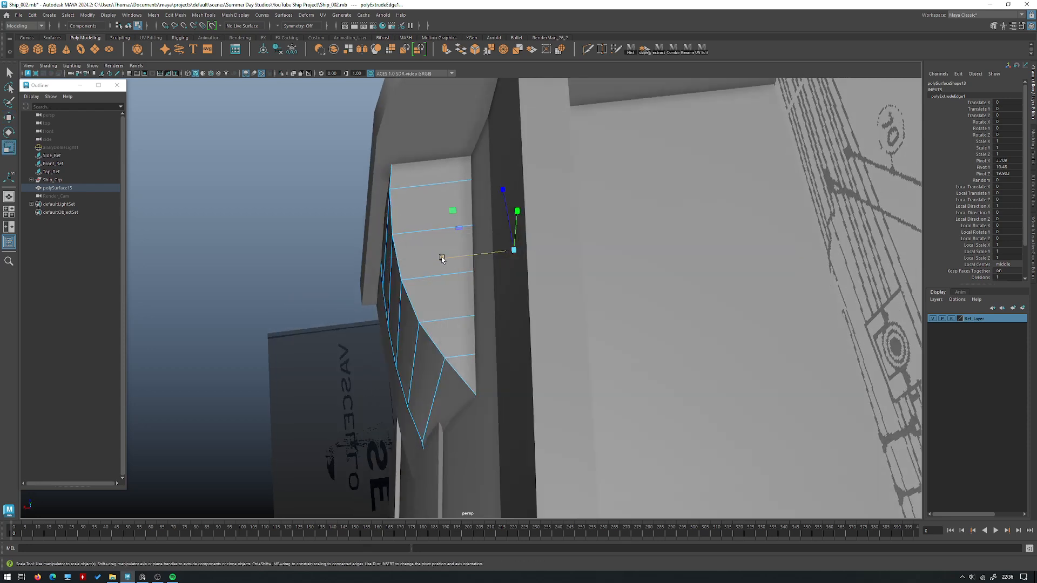
pyautogui.moveTo(440, 259)
pyautogui.mouseDown()
pyautogui.moveTo(676, 248)
pyautogui.moveTo(432, 253)
pyautogui.mouseUp()
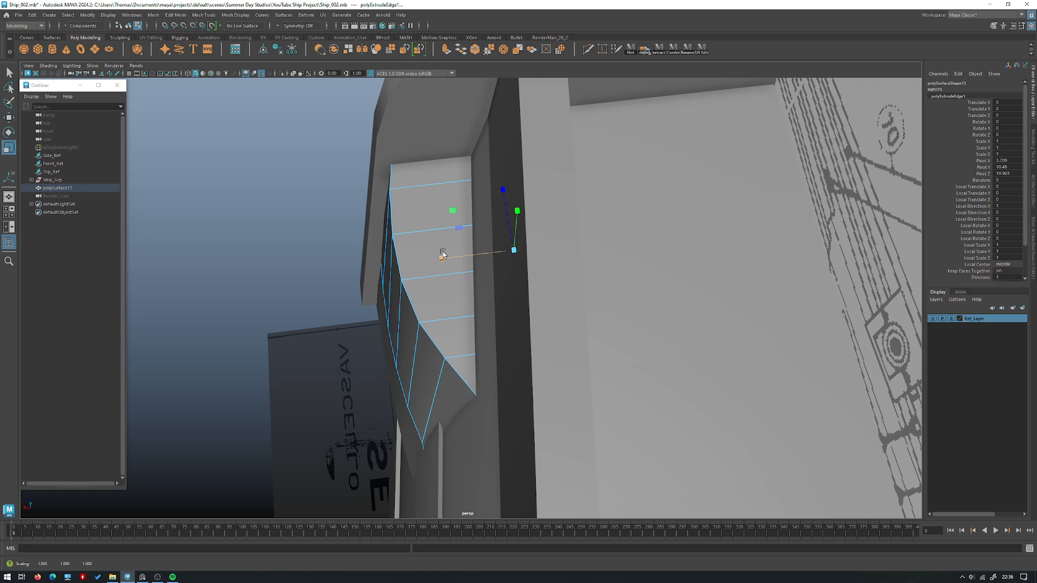
pyautogui.keyDown('alt'); pyautogui.moveTo(440, 273); pyautogui.dragTo(461, 271); pyautogui.keyUp('alt')
pyautogui.moveTo(448, 227); pyautogui.dragTo(501, 206, button='right')
pyautogui.hotkey('ctrl', '1')
pyautogui.keyDown('alt'); pyautogui.moveTo(500, 206); pyautogui.dragTo(507, 229); pyautogui.keyUp('alt')
pyautogui.moveTo(569, 258); pyautogui.dragTo(521, 254, button='right')
pyautogui.moveTo(562, 428); pyautogui.dragTo(517, 100)
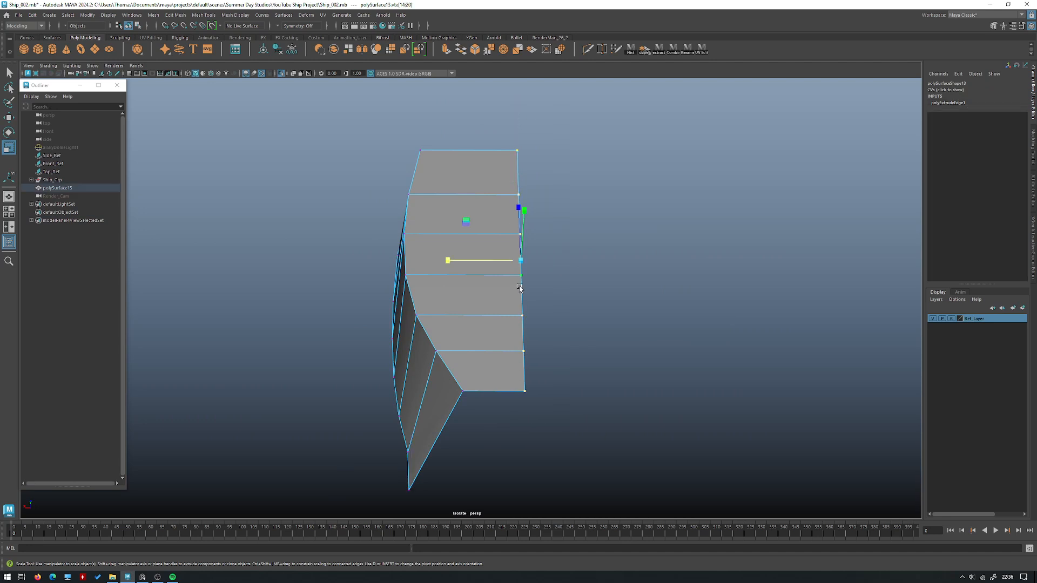
pyautogui.press('w')
pyautogui.moveTo(470, 283); pyautogui.dragTo(464, 384, button='middle')
# Step: Move the middle inner-edge vertices of the gallery's top surface one by one sideways to the hull
pyautogui.keyDown('alt'); pyautogui.moveTo(466, 313); pyautogui.dragTo(455, 382); pyautogui.keyUp('alt')
pyautogui.hotkey('ctrl', '1')
pyautogui.click(503, 362)
pyautogui.click(460, 324)
pyautogui.moveTo(440, 326); pyautogui.dragTo(451, 319)
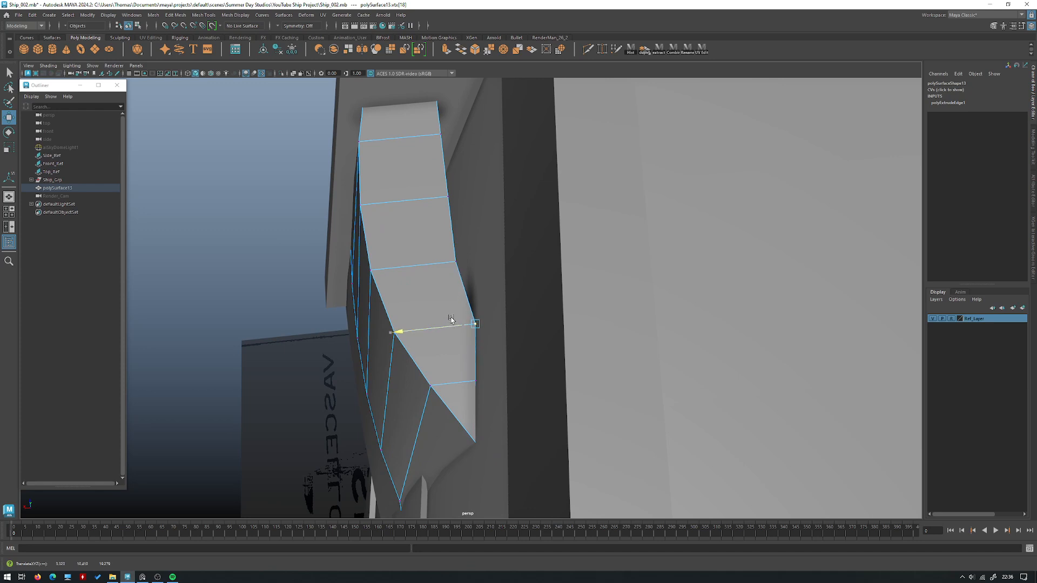
pyautogui.click(454, 261)
pyautogui.moveTo(439, 261); pyautogui.dragTo(453, 256)
pyautogui.click(447, 196)
pyautogui.moveTo(429, 198); pyautogui.dragTo(458, 192)
# Step: Move the remaining inner-edge vertices nearest the stern panel sideways so the top surface follows the hull
pyautogui.keyDown('alt'); pyautogui.moveTo(458, 157); pyautogui.dragTo(450, 230, button='middle'); pyautogui.keyUp('alt')
pyautogui.scroll(2, 449, 340)
pyautogui.click(453, 340)
pyautogui.moveTo(442, 340); pyautogui.dragTo(439, 340)
pyautogui.click(432, 197)
pyautogui.moveTo(432, 193); pyautogui.dragTo(451, 186)
pyautogui.click(422, 118)
pyautogui.press('4')
pyautogui.press('5')
pyautogui.moveTo(416, 117); pyautogui.dragTo(459, 108)
pyautogui.click(455, 210)
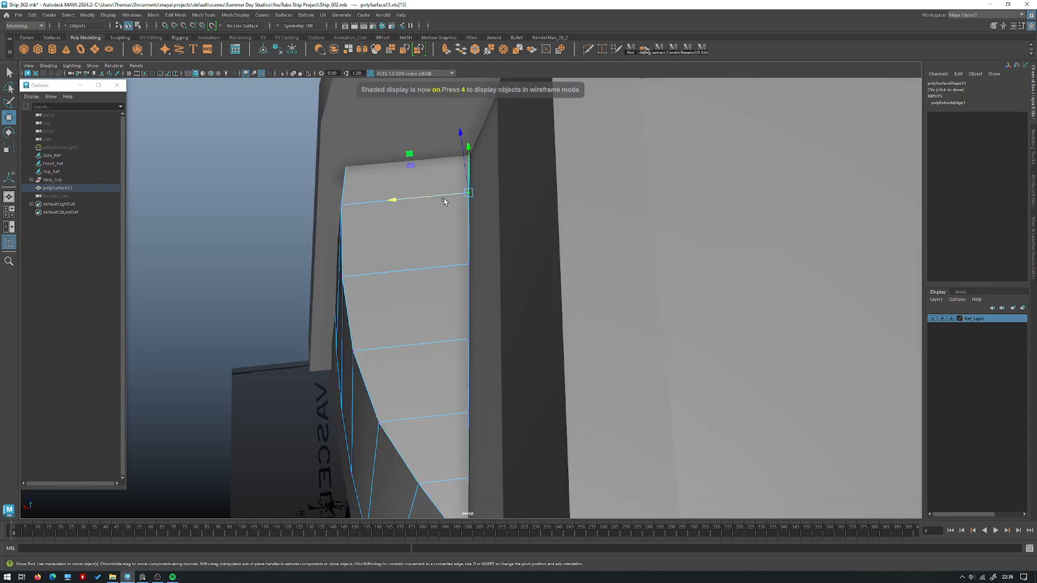
pyautogui.moveTo(439, 194); pyautogui.dragTo(393, 260)
# Step: Examine how the new gallery top surface meets the hull and the stern panel
pyautogui.keyDown('alt'); pyautogui.moveTo(394, 259); pyautogui.dragTo(373, 326, button='right'); pyautogui.keyUp('alt')
pyautogui.keyDown('alt'); pyautogui.moveTo(372, 326); pyautogui.dragTo(395, 266, button='middle'); pyautogui.keyUp('alt')
pyautogui.moveTo(404, 283); pyautogui.dragTo(462, 261, button='right')
pyautogui.keyDown('alt'); pyautogui.moveTo(463, 261); pyautogui.dragTo(445, 278); pyautogui.keyUp('alt')
pyautogui.hotkey('ctrl', 'z')
pyautogui.hotkey('ctrl', 'z')
pyautogui.hotkey('ctrl', 'z')
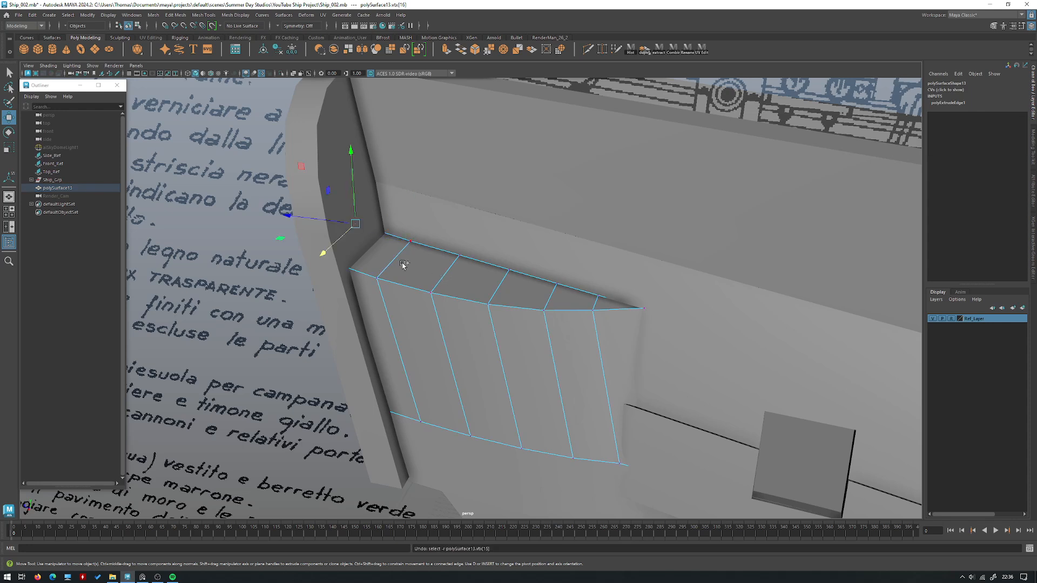
pyautogui.keyDown('alt'); pyautogui.moveTo(416, 258); pyautogui.dragTo(385, 268); pyautogui.keyUp('alt')
pyautogui.hotkey('ctrl', 'y')
pyautogui.hotkey('ctrl', 'y')
pyautogui.moveTo(395, 251); pyautogui.dragTo(429, 239, button='right')
pyautogui.keyDown('alt'); pyautogui.moveTo(429, 238); pyautogui.dragTo(476, 241); pyautogui.keyUp('alt')
# Step: Isolate the copied gallery panel with the stern panel and examine where their edges meet, in wireframe and shaded display
pyautogui.keyDown('shift'); pyautogui.click(355, 217); pyautogui.keyUp('shift')
pyautogui.hotkey('ctrl', '1')
pyautogui.click(469, 262)
pyautogui.press('4')
pyautogui.moveTo(487, 191); pyautogui.dragTo(447, 203, button='right')
pyautogui.keyDown('alt'); pyautogui.moveTo(381, 351); pyautogui.dragTo(360, 374); pyautogui.keyUp('alt')
pyautogui.keyDown('alt'); pyautogui.moveTo(431, 249); pyautogui.dragTo(454, 236); pyautogui.keyUp('alt')
pyautogui.moveTo(463, 291); pyautogui.dragTo(424, 292, button='right')
pyautogui.keyDown('alt'); pyautogui.moveTo(381, 408); pyautogui.dragTo(402, 438); pyautogui.keyUp('alt')
pyautogui.click(404, 426)
pyautogui.keyDown('alt'); pyautogui.moveTo(396, 341); pyautogui.dragTo(354, 337); pyautogui.keyUp('alt')
pyautogui.keyDown('shift'); pyautogui.moveTo(353, 337); pyautogui.dragTo(306, 238); pyautogui.keyUp('shift')
pyautogui.moveTo(392, 297)
pyautogui.keyDown('alt'); pyautogui.mouseDown()
pyautogui.moveTo(387, 270)
pyautogui.moveTo(405, 274)
pyautogui.moveTo(349, 339)
pyautogui.moveTo(323, 335)
pyautogui.moveTo(356, 324)
pyautogui.mouseUp(); pyautogui.keyUp('alt')
pyautogui.press('5')
pyautogui.press('4')
pyautogui.press('5')
# Step: Select the gallery panel's lower corner vertex at the stern panel and align the Move tool's axis to the bottom edge
pyautogui.click(441, 432)
pyautogui.keyDown('alt'); pyautogui.moveTo(455, 420); pyautogui.dragTo(502, 417, button='right'); pyautogui.keyUp('alt')
pyautogui.press('d')
pyautogui.keyDown('alt'); pyautogui.moveTo(502, 416); pyautogui.dragTo(452, 396); pyautogui.keyUp('alt')
pyautogui.click(416, 398)
pyautogui.click(394, 394)
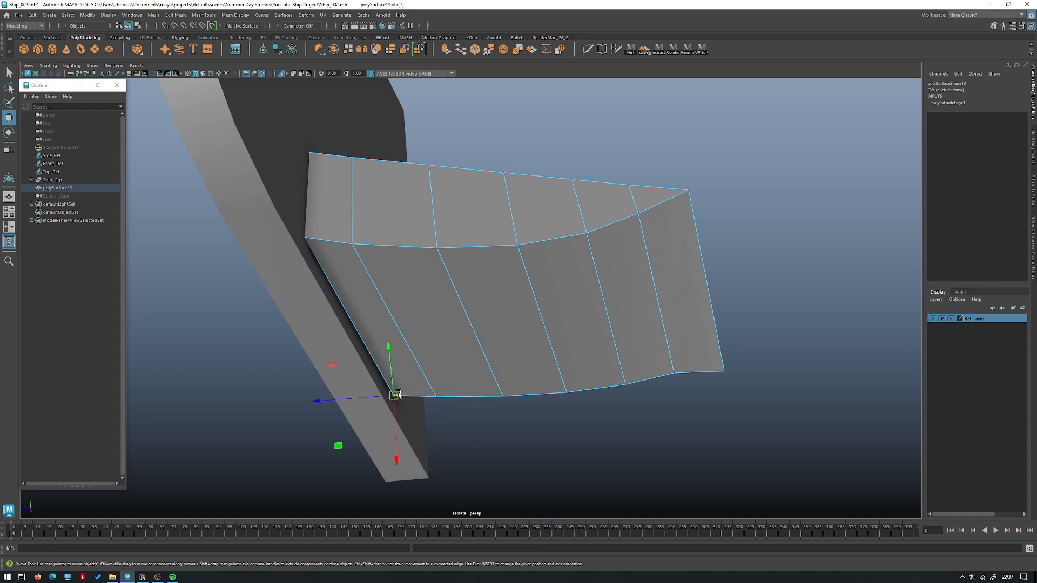
pyautogui.doubleClick(8, 117)
pyautogui.click(224, 141)
pyautogui.click(414, 392)
pyautogui.click(330, 81)
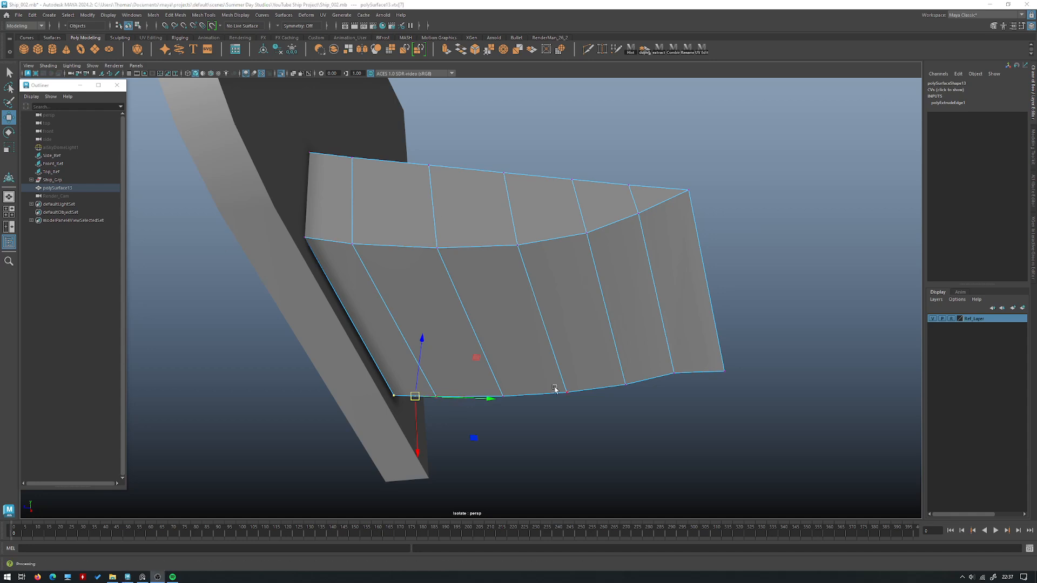
# Step: Slide the lower corner vertex slightly along the panel's bottom edge toward the stern panel
pyautogui.keyDown('alt'); pyautogui.moveTo(462, 394); pyautogui.dragTo(413, 405); pyautogui.keyUp('alt')
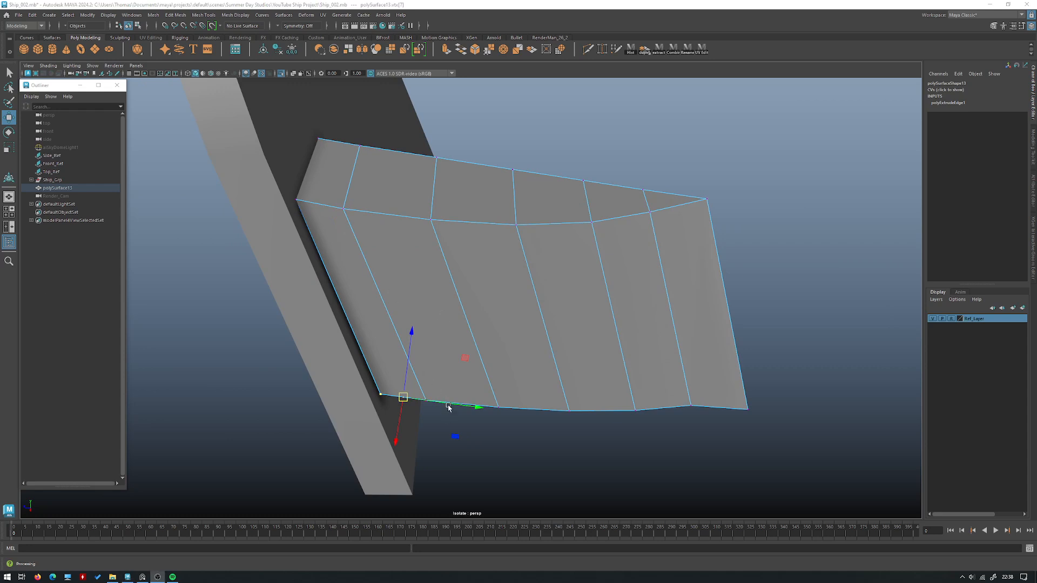
pyautogui.moveTo(448, 407); pyautogui.dragTo(446, 408)
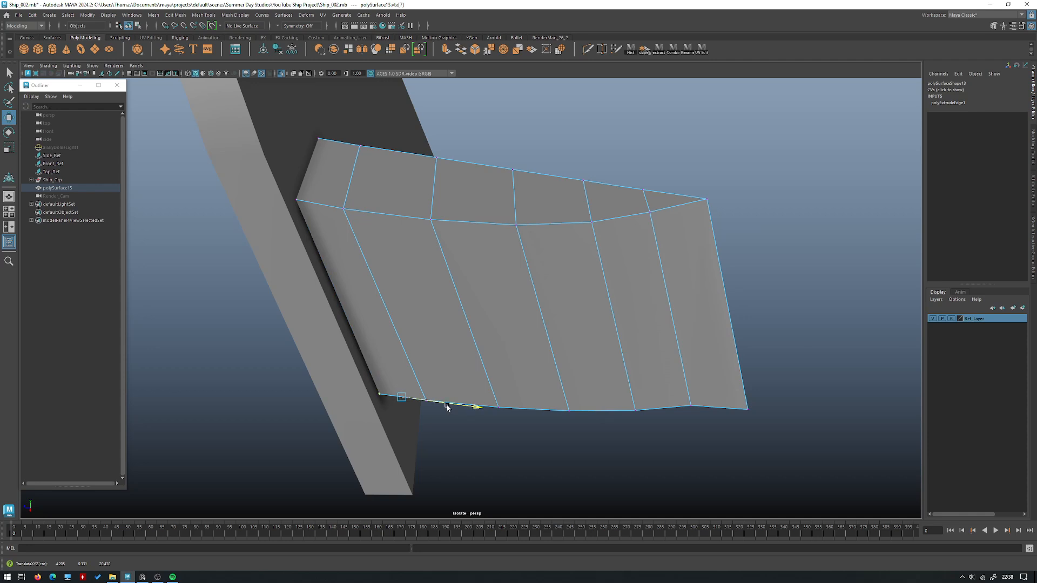
pyautogui.moveTo(447, 406); pyautogui.dragTo(448, 406)
# Step: Delete the copied gallery panel's construction history in object mode and show the whole ship again
pyautogui.moveTo(457, 287); pyautogui.dragTo(497, 274, button='right')
pyautogui.keyDown('alt'); pyautogui.moveTo(532, 259); pyautogui.dragTo(506, 269); pyautogui.keyUp('alt')
pyautogui.hotkey('alt', 'shift', 'd')
pyautogui.click(570, 138)
pyautogui.click(541, 242)
pyautogui.hotkey('ctrl', '1')
pyautogui.keyDown('alt'); pyautogui.moveTo(522, 160); pyautogui.dragTo(544, 221); pyautogui.keyUp('alt')
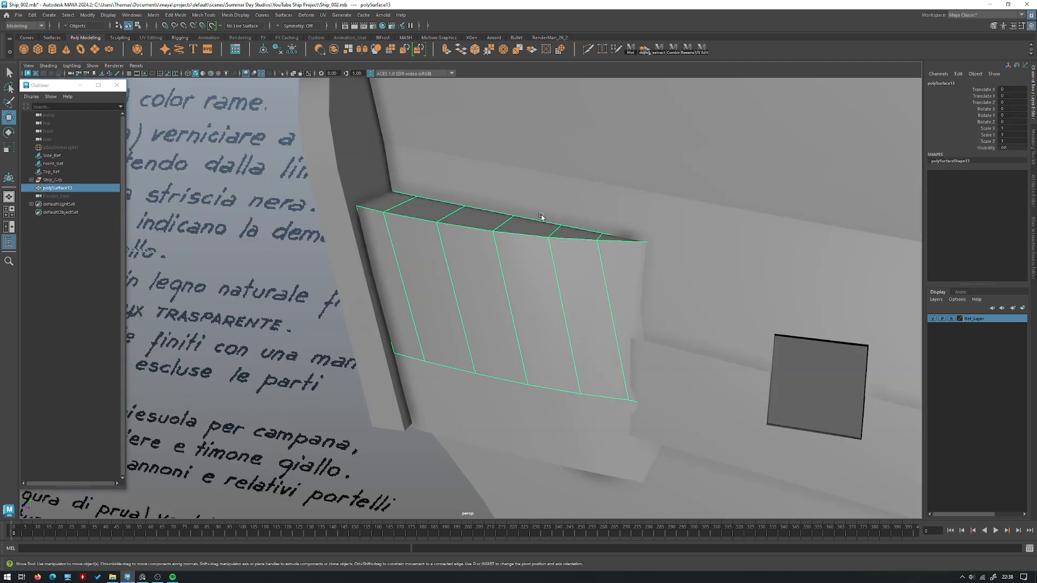
# Step: Review the closed-off side gallery against the stern panel and the full hull from several angles
pyautogui.keyDown('alt'); pyautogui.moveTo(499, 240); pyautogui.dragTo(365, 240, button='right'); pyautogui.keyUp('alt')
pyautogui.keyDown('alt'); pyautogui.moveTo(366, 241); pyautogui.dragTo(367, 300, button='middle'); pyautogui.keyUp('alt')
pyautogui.keyDown('alt'); pyautogui.moveTo(532, 276); pyautogui.dragTo(449, 331); pyautogui.keyUp('alt')
pyautogui.keyDown('alt'); pyautogui.moveTo(438, 309); pyautogui.dragTo(379, 285, button='right'); pyautogui.keyUp('alt')
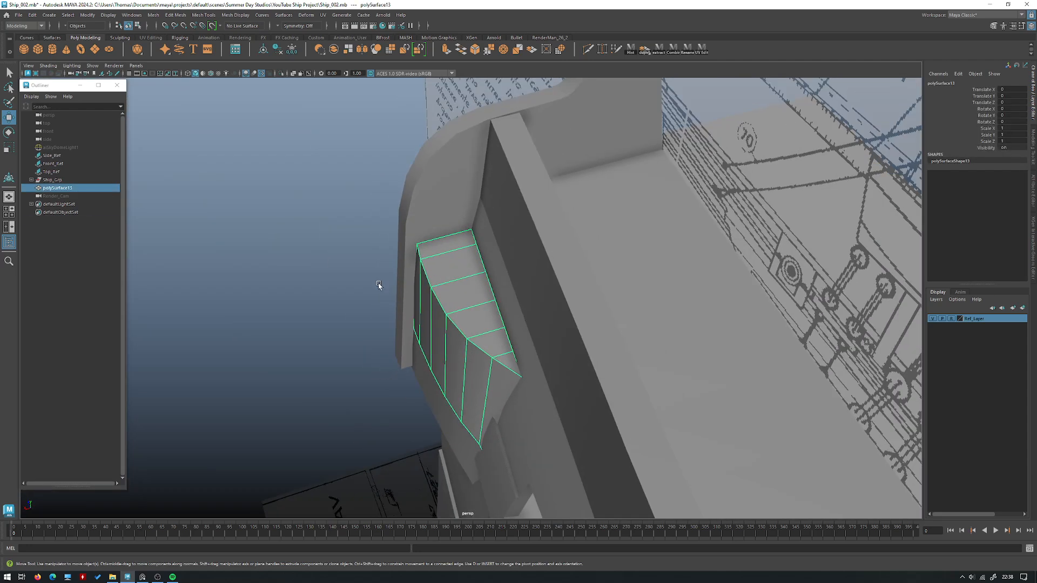
pyautogui.keyDown('alt'); pyautogui.moveTo(378, 284); pyautogui.dragTo(339, 300); pyautogui.keyUp('alt')
pyautogui.keyDown('alt'); pyautogui.moveTo(503, 297); pyautogui.dragTo(545, 274); pyautogui.keyUp('alt')
pyautogui.keyDown('alt'); pyautogui.moveTo(545, 274); pyautogui.dragTo(391, 270, button='right'); pyautogui.keyUp('alt')
pyautogui.click(391, 270)
pyautogui.keyDown('alt'); pyautogui.moveTo(391, 270); pyautogui.dragTo(393, 224); pyautogui.keyUp('alt')
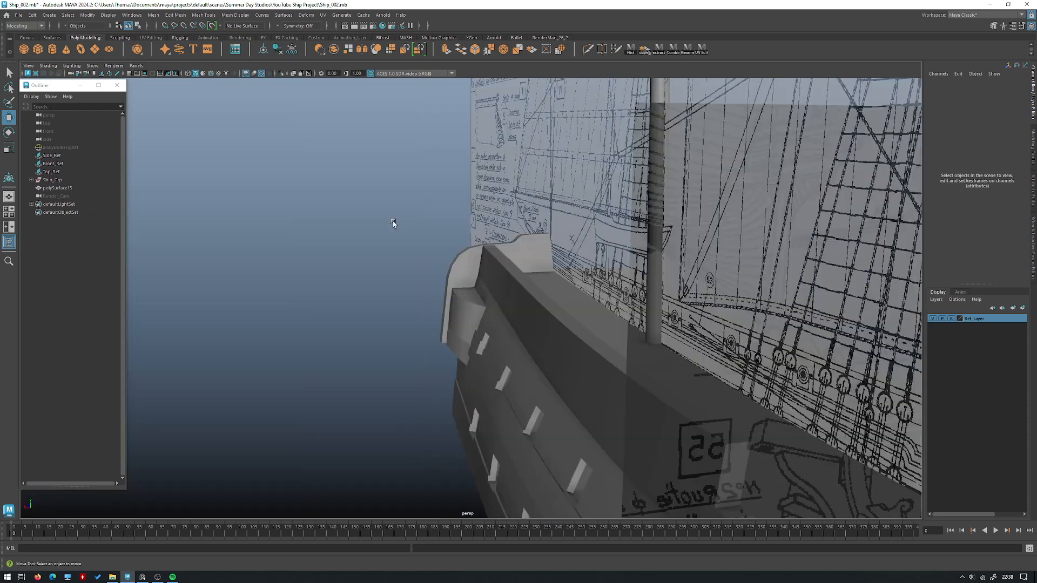
pyautogui.keyDown('alt'); pyautogui.moveTo(393, 224); pyautogui.dragTo(519, 303, button='right'); pyautogui.keyUp('alt')
pyautogui.keyDown('alt'); pyautogui.moveTo(518, 303); pyautogui.dragTo(451, 326); pyautogui.keyUp('alt')
pyautogui.hotkey('ctrl', 'z')
pyautogui.press('f')
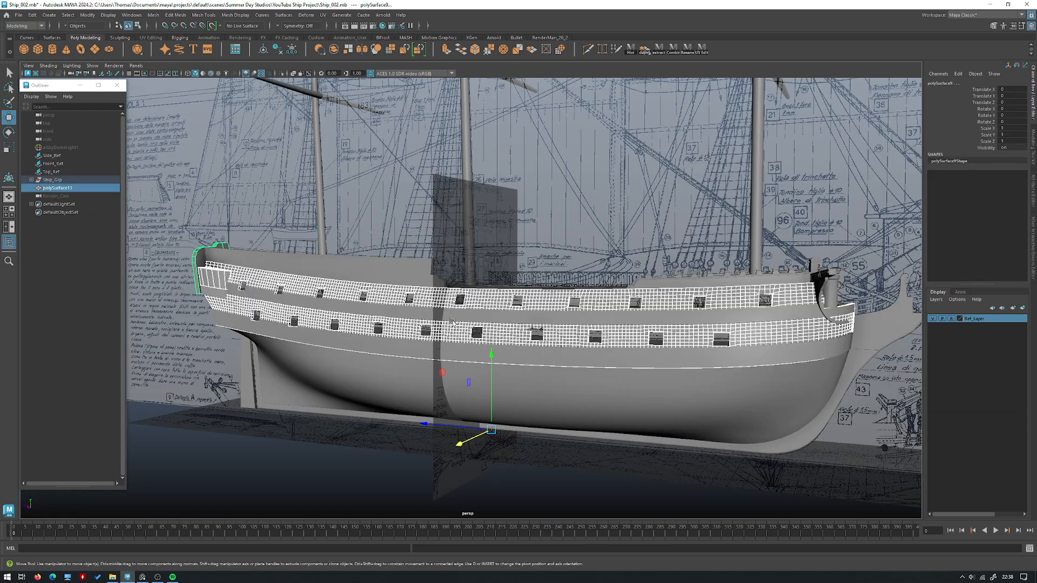
# Step: Compare the original side gallery panel with the copy that has the top surface, framing each in turn
pyautogui.click(216, 281)
pyautogui.press('f')
pyautogui.scroll(-3, 345, 270)
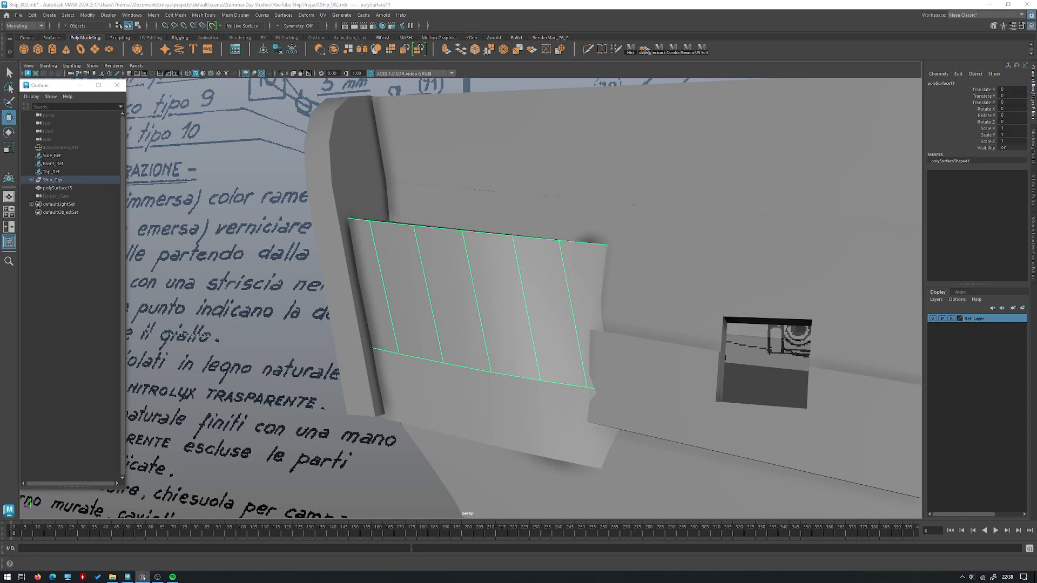
pyautogui.keyDown('alt'); pyautogui.moveTo(562, 311); pyautogui.dragTo(488, 294); pyautogui.keyUp('alt')
pyautogui.keyDown('alt'); pyautogui.moveTo(488, 294); pyautogui.dragTo(456, 337, button='middle'); pyautogui.keyUp('alt')
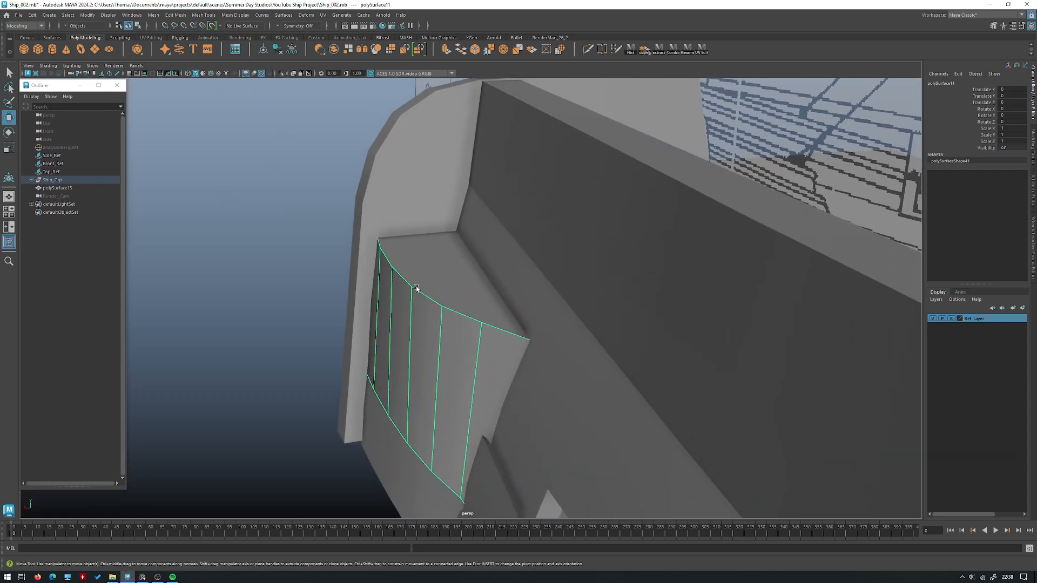
pyautogui.click(470, 262)
pyautogui.click(388, 317)
pyautogui.press('f')
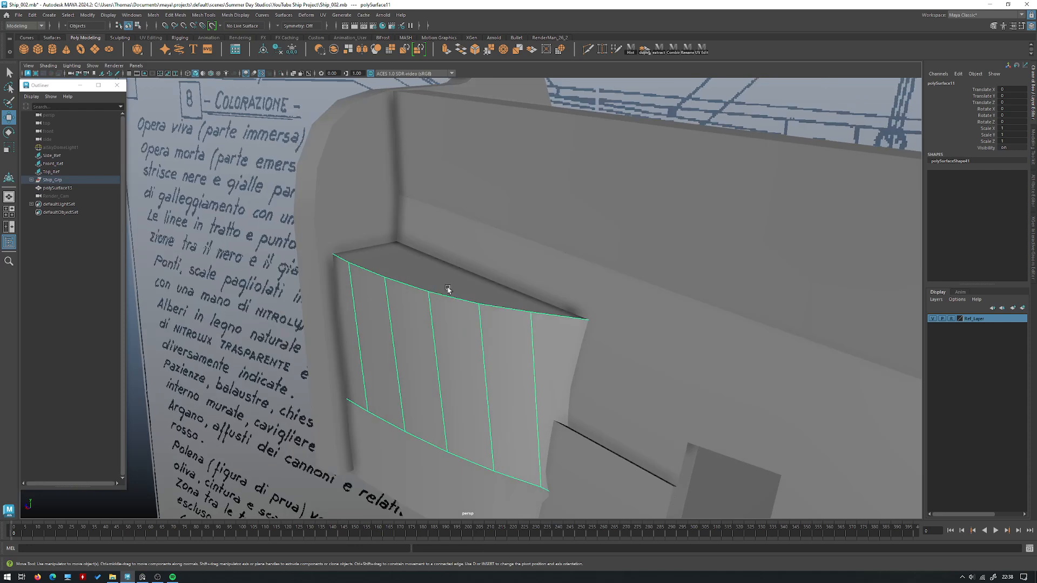
pyautogui.click(463, 275)
pyautogui.click(463, 273)
pyautogui.press('f')
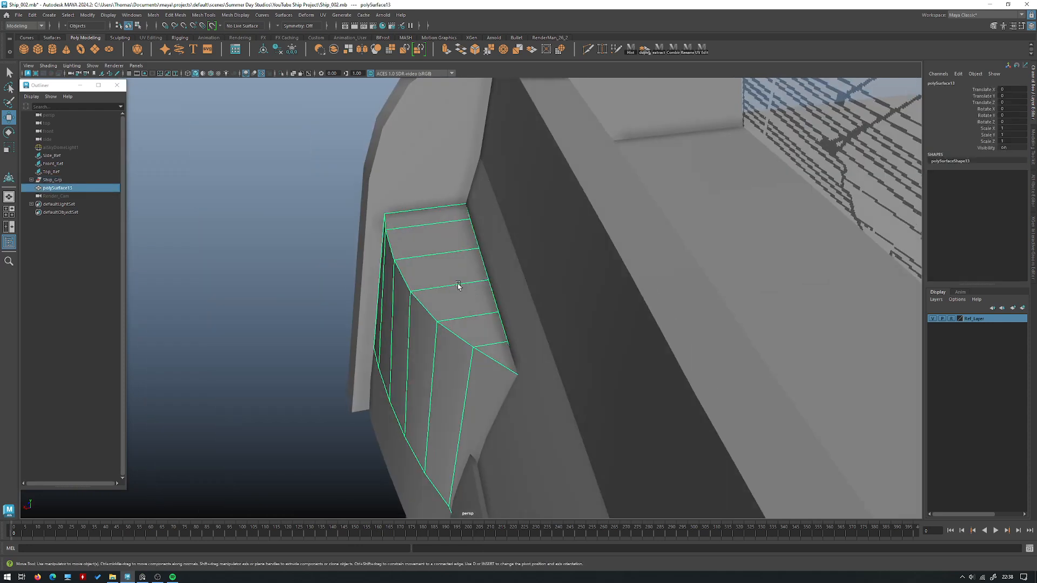
pyautogui.keyDown('alt'); pyautogui.moveTo(443, 267); pyautogui.dragTo(443, 262); pyautogui.keyUp('alt')
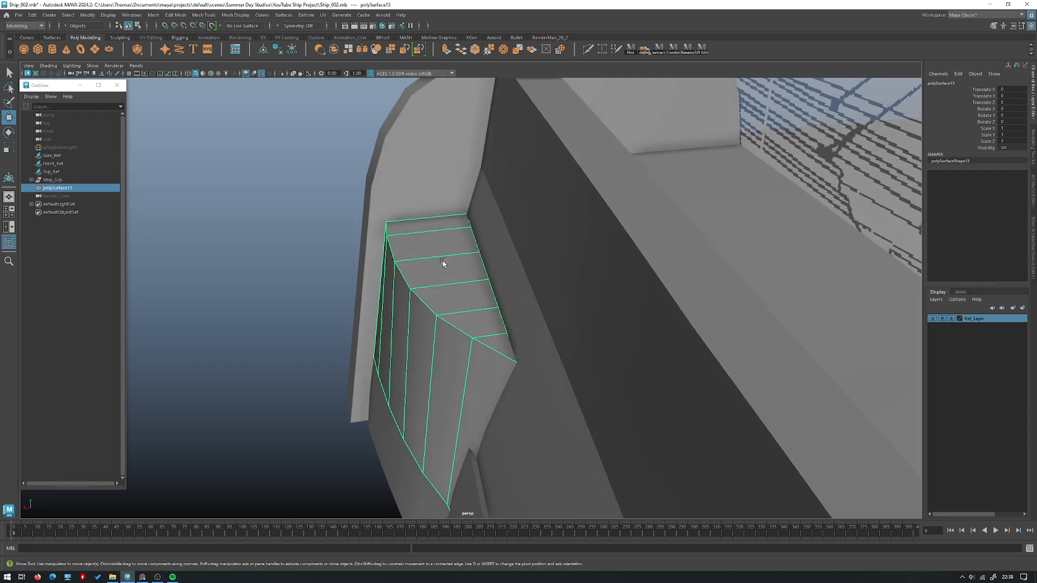
# Step: Duplicate the gallery panel that has the top surface and isolate it with its copy
pyautogui.hotkey('ctrl', '1')
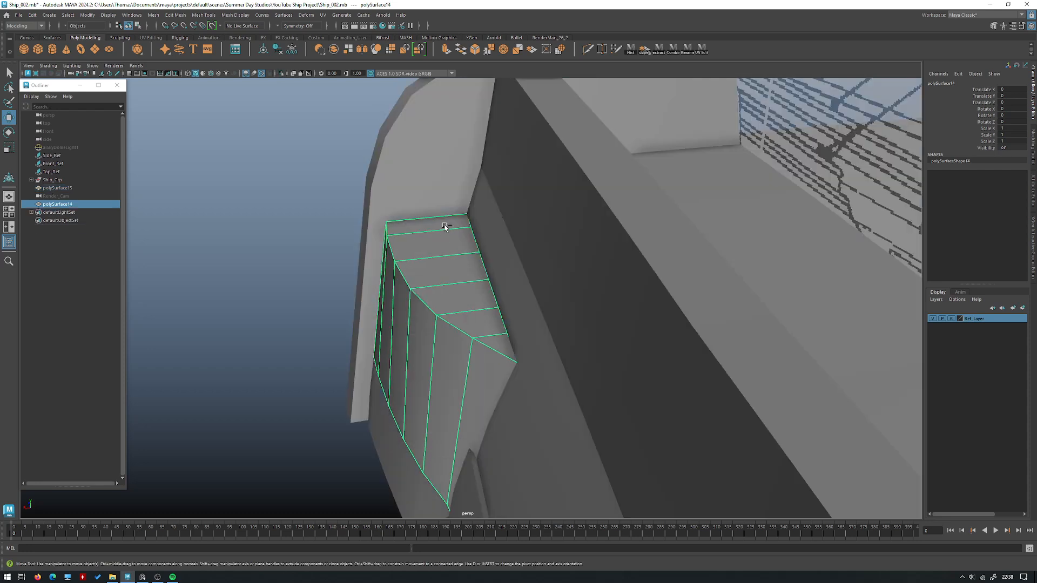
pyautogui.hotkey('ctrl', '1')
pyautogui.press('f')
pyautogui.moveTo(507, 197); pyautogui.dragTo(542, 278, button='right')
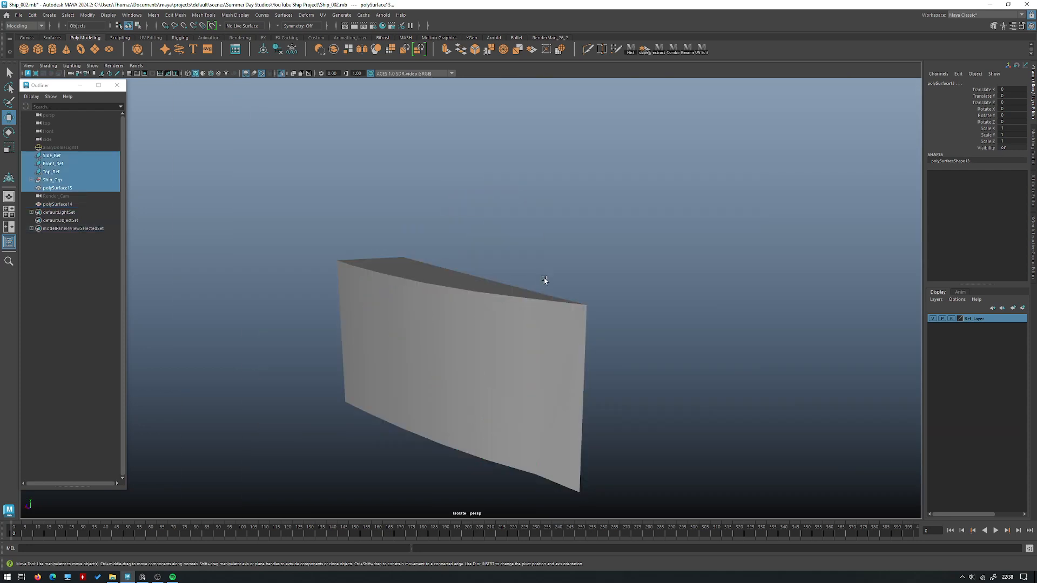
# Step: Delete the new copy's curved side faces, keeping only the top strip, and show the whole ship again
pyautogui.click(570, 376)
pyautogui.rightClick(613, 243)
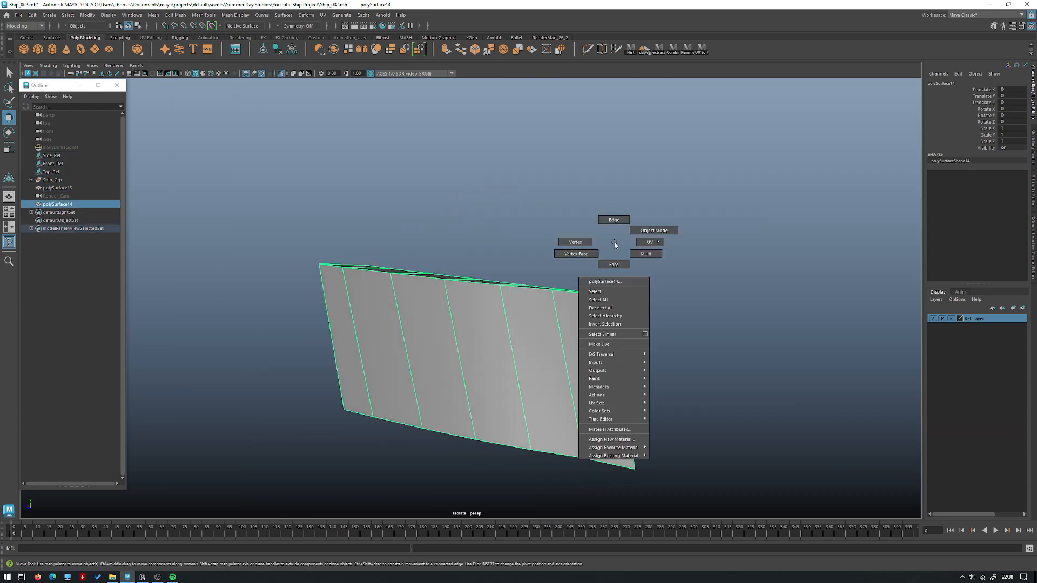
pyautogui.moveTo(617, 266); pyautogui.dragTo(616, 268, button='right')
pyautogui.keyDown('alt'); pyautogui.moveTo(629, 345); pyautogui.dragTo(642, 316); pyautogui.keyUp('alt')
pyautogui.moveTo(720, 467); pyautogui.dragTo(289, 346)
pyautogui.keyDown('alt'); pyautogui.moveTo(378, 281); pyautogui.dragTo(417, 310); pyautogui.keyUp('alt')
pyautogui.press('Delete')
pyautogui.rightClick(522, 222)
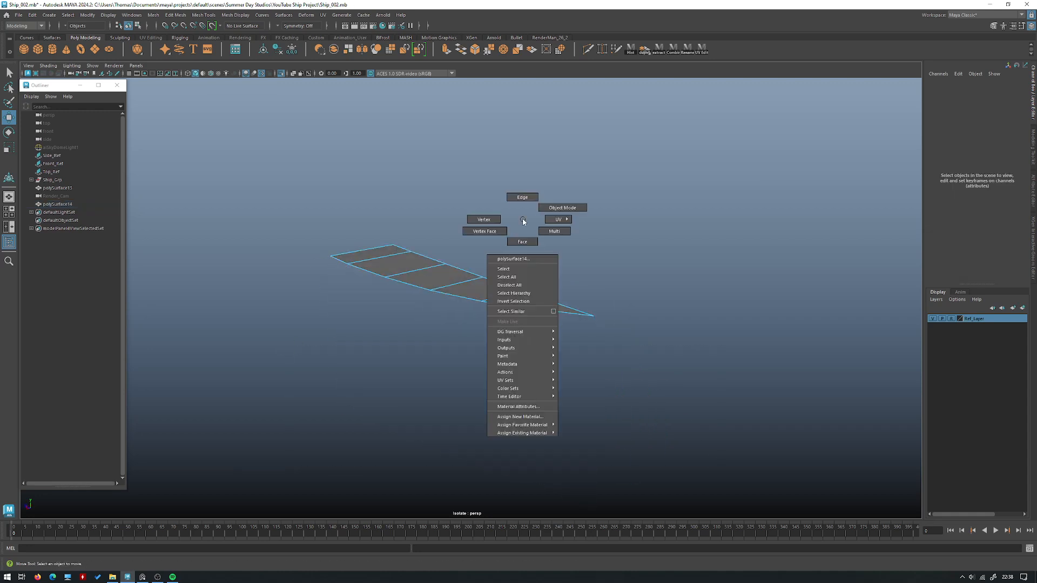
pyautogui.click(561, 208)
pyautogui.hotkey('ctrl', '1')
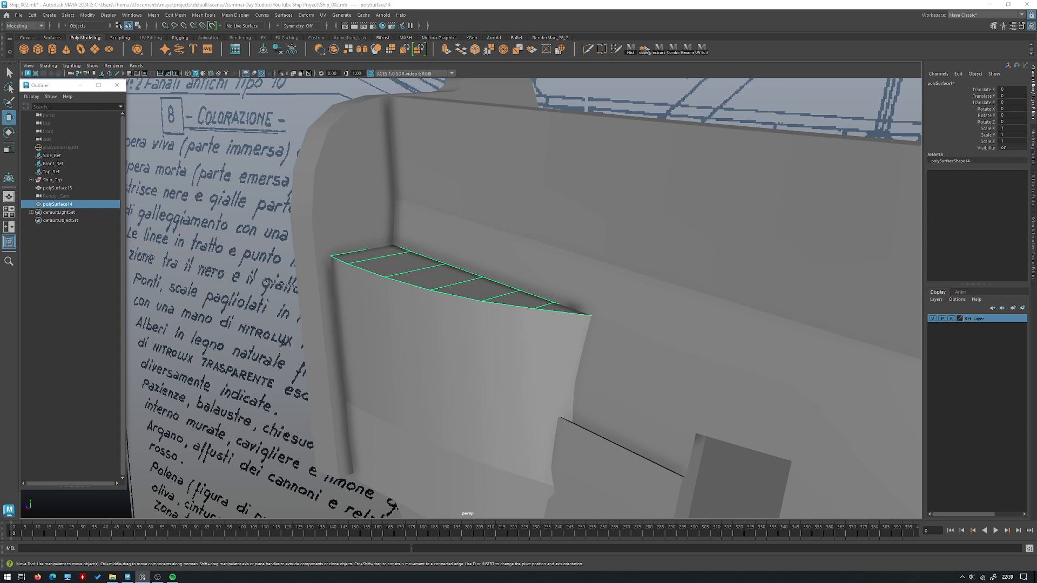
# Step: Extrude the top strip's faces upward in the side view, using the stern gallery reference drawing for height
pyautogui.press('space')
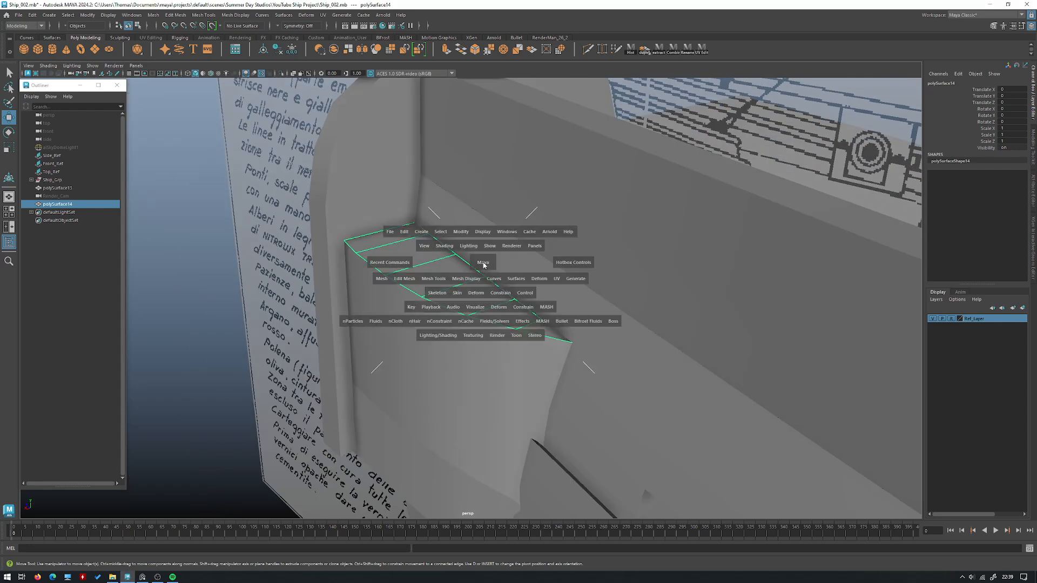
pyautogui.press('space')
pyautogui.scroll(4, 635, 290)
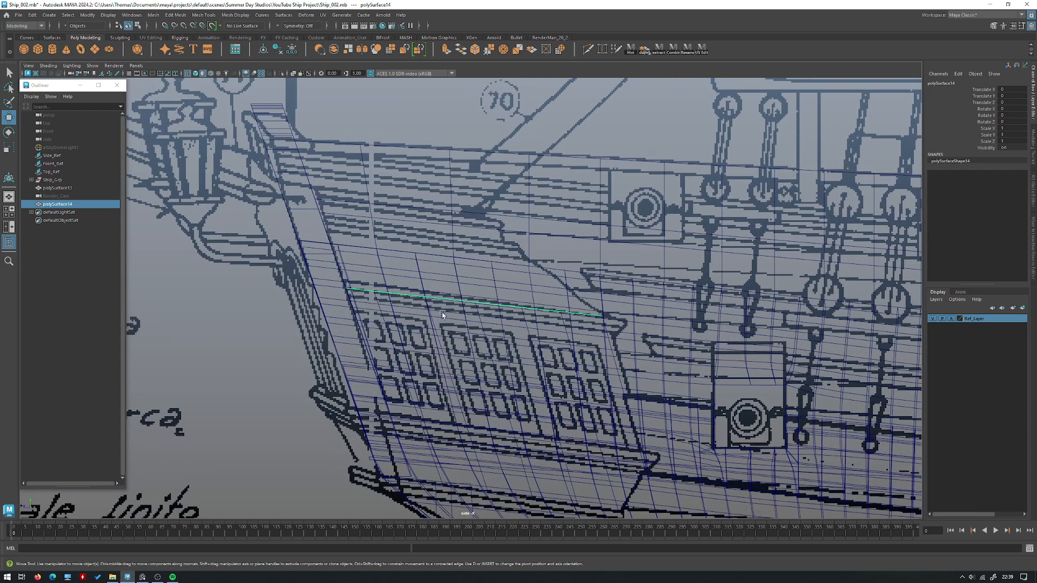
pyautogui.keyDown('alt'); pyautogui.moveTo(525, 295); pyautogui.dragTo(539, 324, button='middle'); pyautogui.keyUp('alt')
pyautogui.scroll(1, 573, 297)
pyautogui.keyDown('shift'); pyautogui.moveTo(588, 247); pyautogui.dragTo(587, 276, button='right'); pyautogui.keyUp('shift')
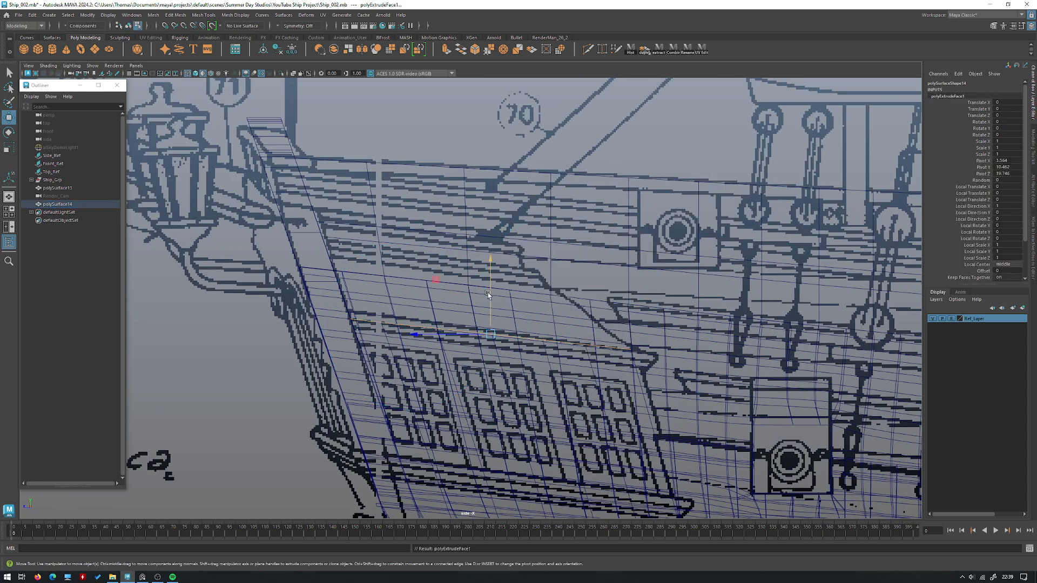
pyautogui.click(486, 275)
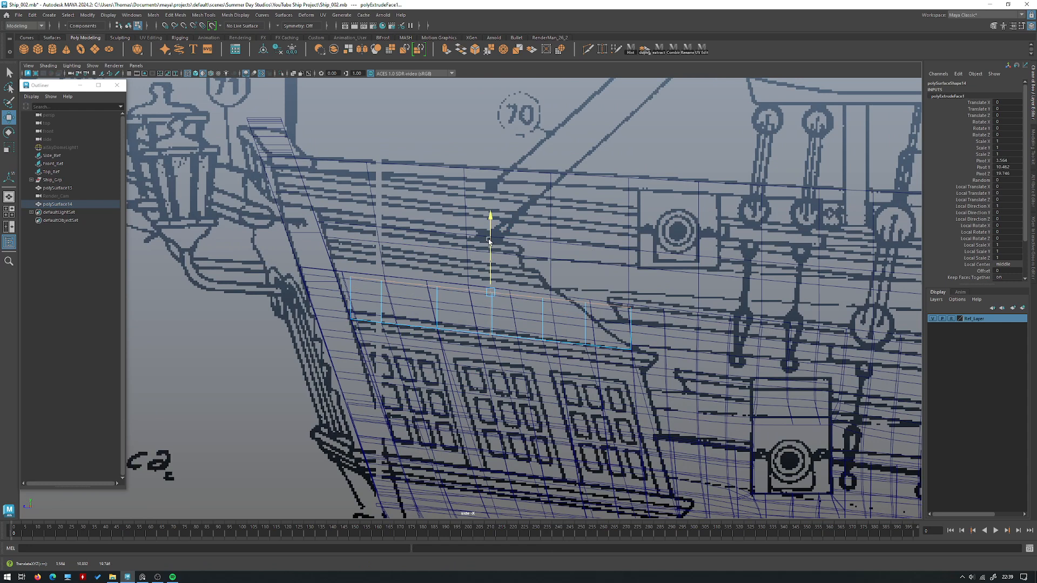
pyautogui.moveTo(485, 223); pyautogui.dragTo(485, 226)
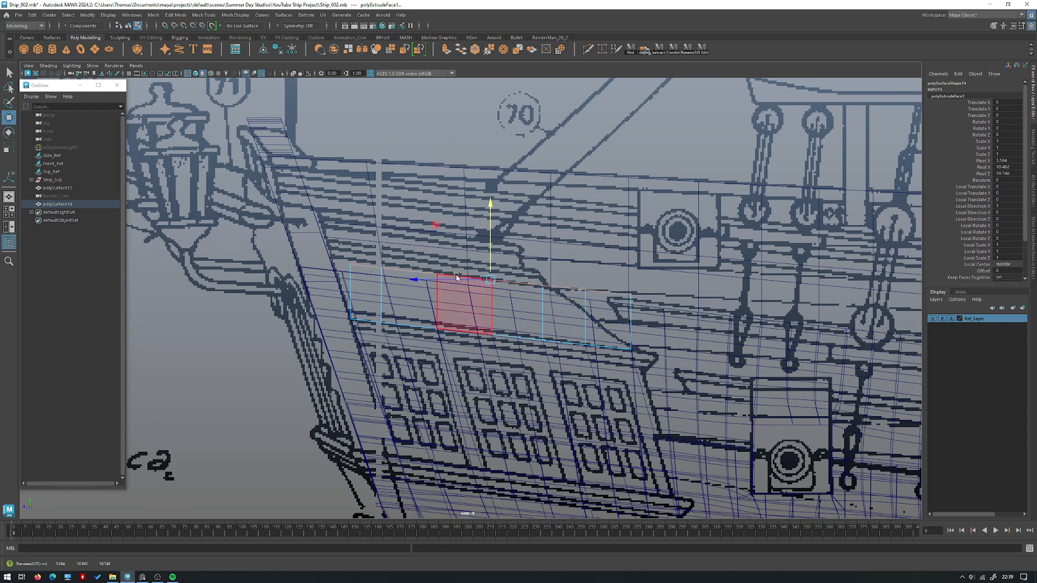
# Step: Shift the extruded top faces toward the stern and fine-tune their height and tilt in the side view to follow the reference drawing
pyautogui.moveTo(437, 227); pyautogui.dragTo(417, 219, button='middle')
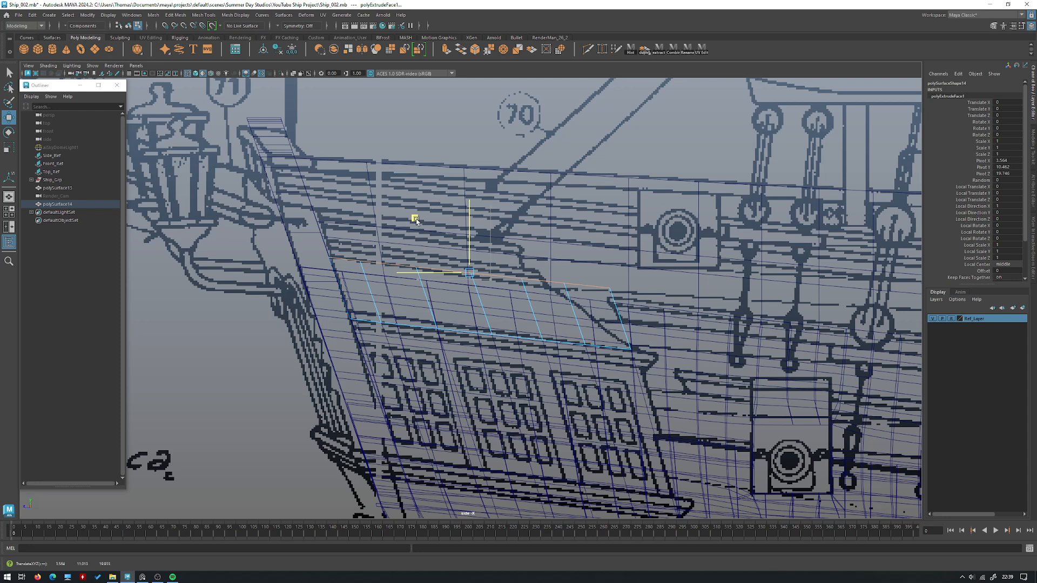
pyautogui.press('space')
pyautogui.press('space')
pyautogui.keyDown('alt'); pyautogui.moveTo(668, 179); pyautogui.dragTo(572, 189); pyautogui.keyUp('alt')
pyautogui.moveTo(432, 216); pyautogui.dragTo(439, 241)
pyautogui.press('space')
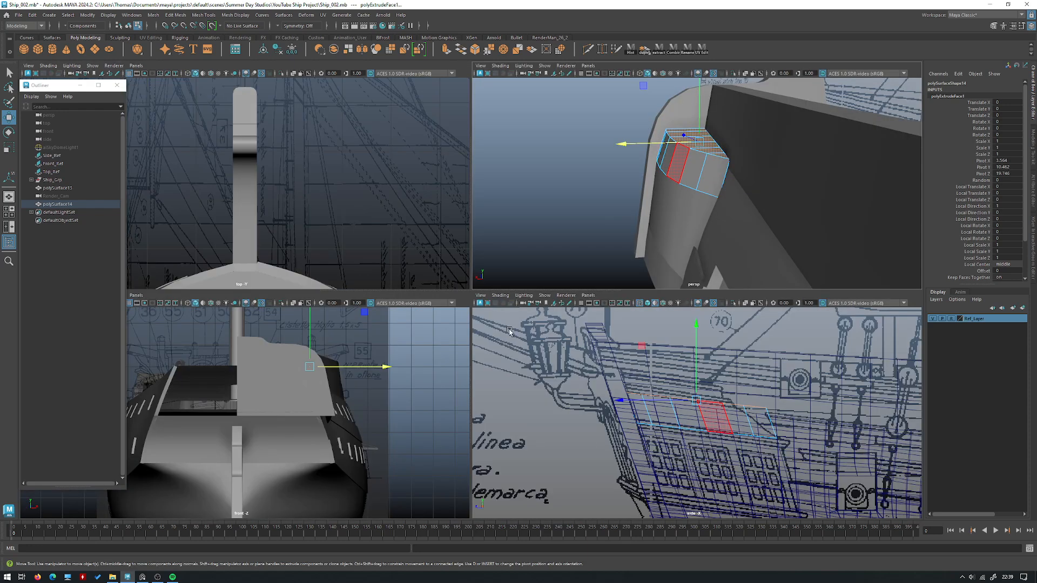
pyautogui.press('space')
pyautogui.moveTo(468, 252); pyautogui.dragTo(469, 256)
pyautogui.press('e')
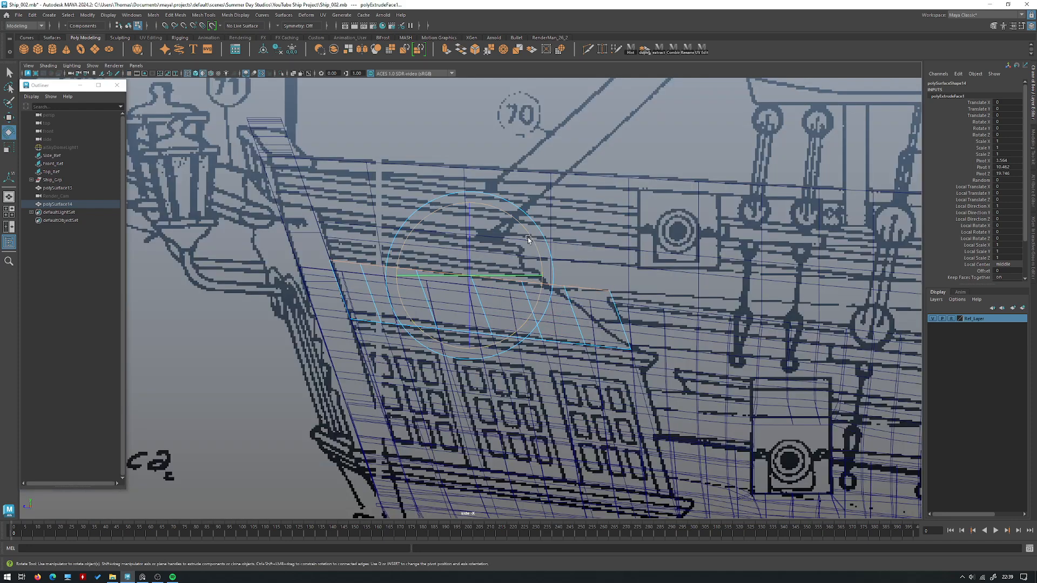
pyautogui.moveTo(532, 231); pyautogui.dragTo(533, 232)
pyautogui.press('w')
pyautogui.moveTo(470, 252); pyautogui.dragTo(470, 253)
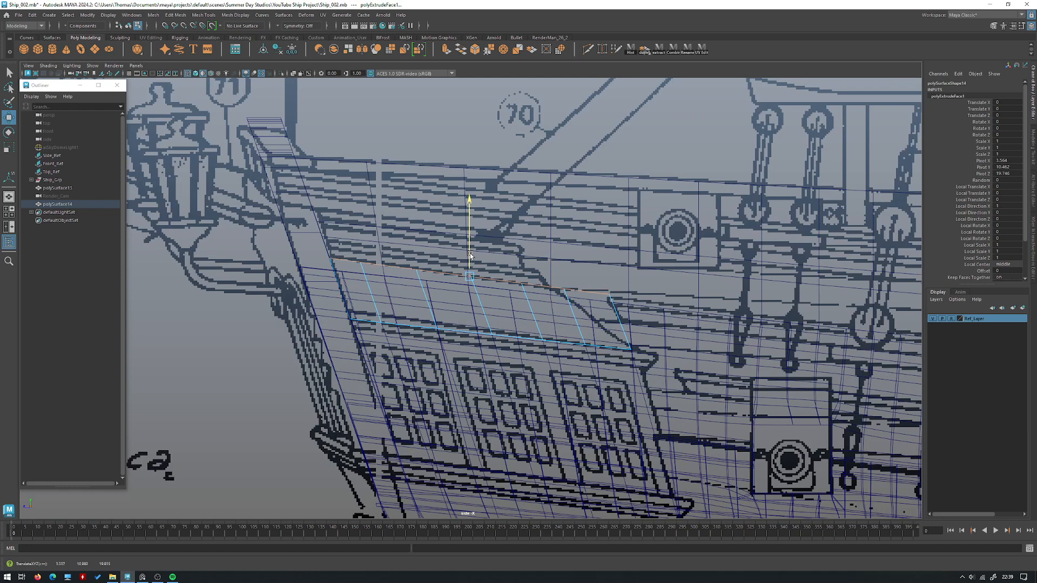
# Step: Return the upper gallery block to object mode, delete its construction history and save the scene
pyautogui.press('space')
pyautogui.press('space')
pyautogui.moveTo(486, 248); pyautogui.dragTo(518, 237, button='right')
pyautogui.keyDown('alt'); pyautogui.moveTo(518, 236); pyautogui.dragTo(565, 219); pyautogui.keyUp('alt')
pyautogui.click(630, 49)
pyautogui.click(513, 154)
pyautogui.scroll(-5, 513, 154)
pyautogui.keyDown('alt'); pyautogui.moveTo(514, 154); pyautogui.dragTo(479, 195); pyautogui.keyUp('alt')
pyautogui.hotkey('ctrl', 's')
pyautogui.click(460, 291)
pyautogui.keyDown('alt'); pyautogui.moveTo(459, 291); pyautogui.dragTo(499, 266); pyautogui.keyUp('alt')
pyautogui.press('space')
pyautogui.press('space')
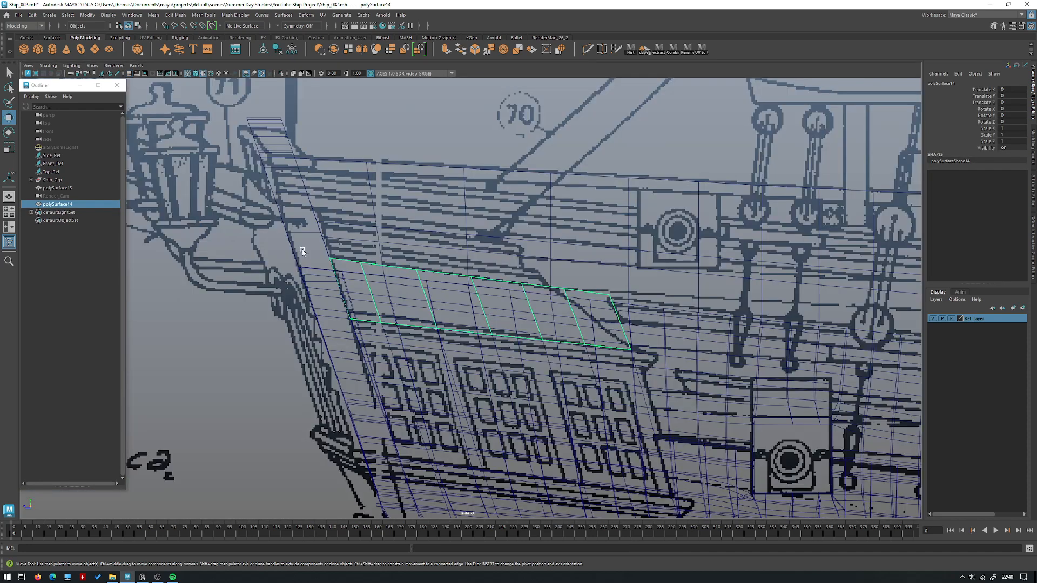
# Step: Add a lattice deformer to the upper gallery block with 2 divisions in S, T and U
pyautogui.press('space')
pyautogui.press('space')
pyautogui.keyDown('alt'); pyautogui.moveTo(609, 275); pyautogui.dragTo(467, 227); pyautogui.keyUp('alt')
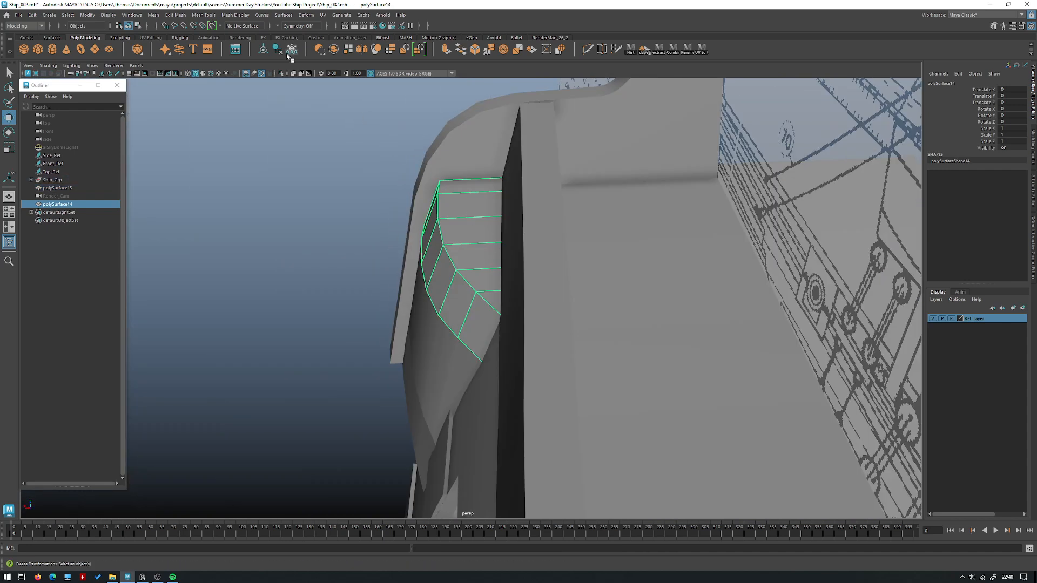
pyautogui.click(305, 15)
pyautogui.click(329, 89)
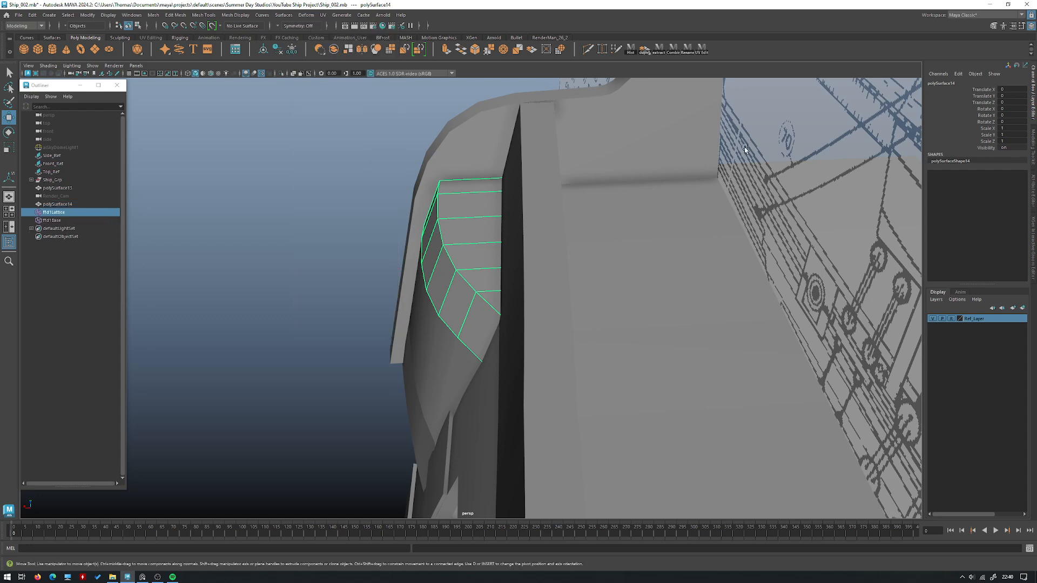
pyautogui.press('Return')
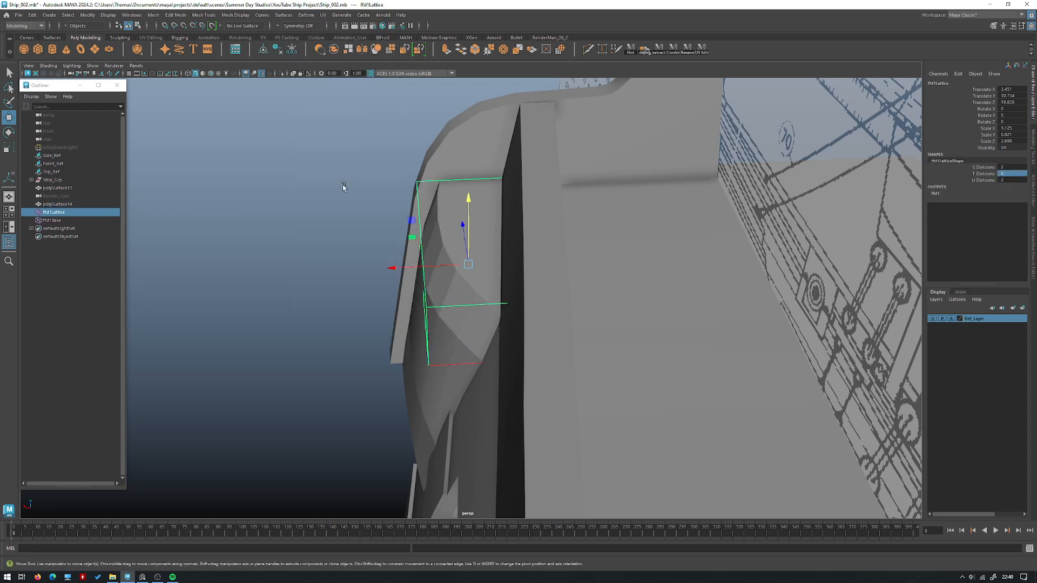
# Step: Adjust the lattice's upper outer points sideways to reshape the block's top, and bake the deformation by deleting the block's history
pyautogui.keyDown('alt'); pyautogui.moveTo(345, 184); pyautogui.dragTo(367, 148); pyautogui.keyUp('alt')
pyautogui.moveTo(367, 148); pyautogui.dragTo(314, 138, button='right')
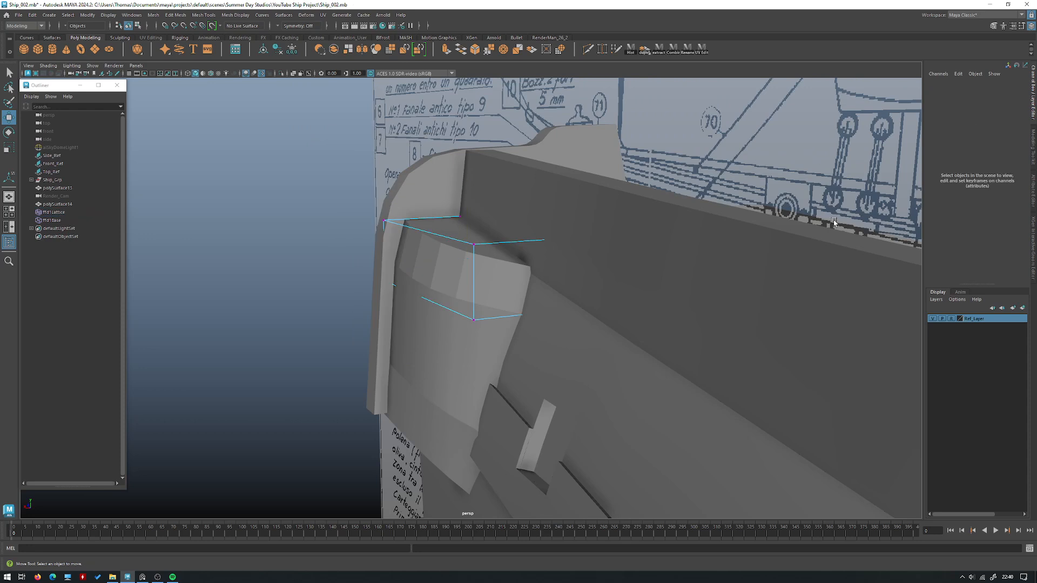
pyautogui.keyDown('alt'); pyautogui.moveTo(542, 254); pyautogui.dragTo(505, 227); pyautogui.keyUp('alt')
pyautogui.moveTo(326, 191); pyautogui.dragTo(326, 191)
pyautogui.moveTo(326, 190)
pyautogui.keyDown('alt'); pyautogui.mouseDown()
pyautogui.moveTo(438, 238)
pyautogui.moveTo(405, 234)
pyautogui.moveTo(414, 233)
pyautogui.mouseUp(); pyautogui.keyUp('alt')
pyautogui.keyDown('alt'); pyautogui.moveTo(415, 233); pyautogui.dragTo(446, 240); pyautogui.keyUp('alt')
pyautogui.press('4')
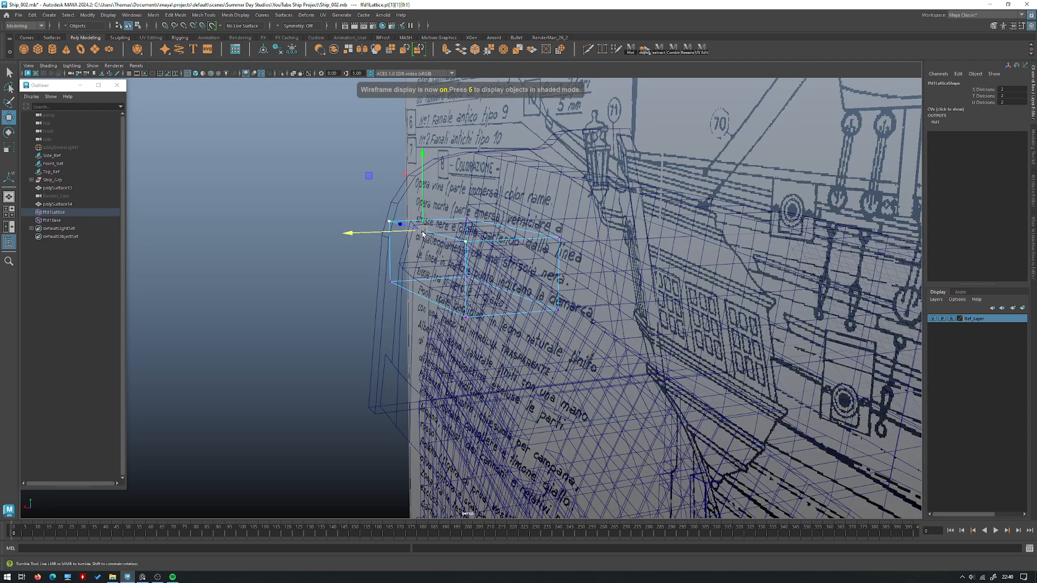
pyautogui.press('5')
pyautogui.moveTo(416, 236); pyautogui.dragTo(452, 222, button='right')
pyautogui.moveTo(461, 258); pyautogui.dragTo(501, 238, button='right')
pyautogui.click(489, 261)
pyautogui.hotkey('alt', 'shift', 'd')
# Step: Reposition the upper outer edge and the front vertex of the block to smooth its curve, and save the scene
pyautogui.keyDown('alt'); pyautogui.moveTo(494, 235); pyautogui.dragTo(453, 267); pyautogui.keyUp('alt')
pyautogui.press('q')
pyautogui.moveTo(451, 262); pyautogui.dragTo(450, 240, button='right')
pyautogui.keyDown('alt'); pyautogui.moveTo(449, 240); pyautogui.dragTo(432, 225); pyautogui.keyUp('alt')
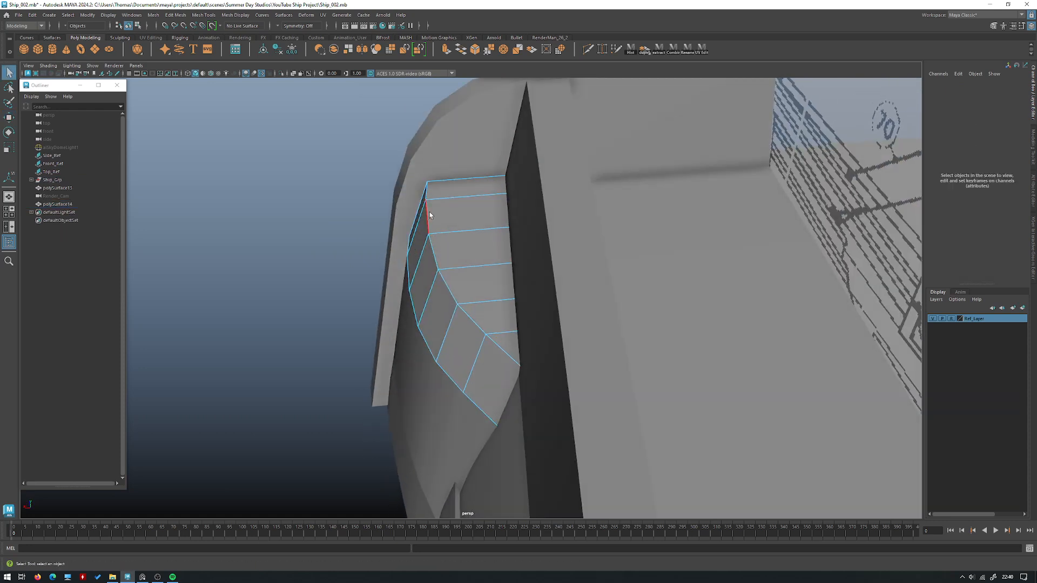
pyautogui.click(426, 202)
pyautogui.press('w')
pyautogui.click(452, 269)
pyautogui.press('q')
pyautogui.click(443, 219)
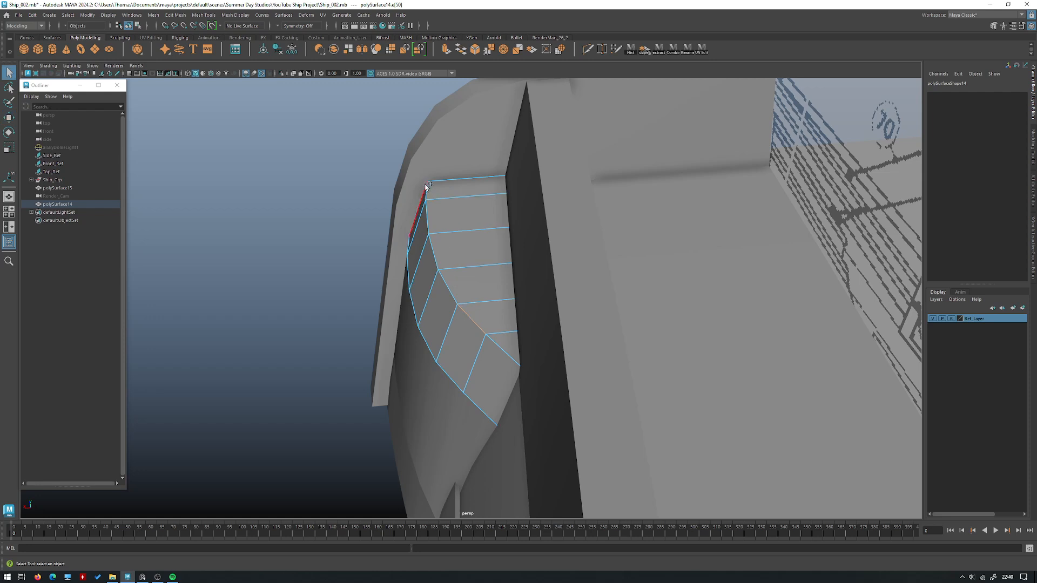
pyautogui.click(425, 219)
pyautogui.press('w')
pyautogui.moveTo(424, 254); pyautogui.dragTo(441, 253)
pyautogui.moveTo(481, 258); pyautogui.dragTo(440, 258, button='right')
pyautogui.click(503, 333)
pyautogui.moveTo(487, 335); pyautogui.dragTo(465, 265)
pyautogui.click(470, 336)
pyautogui.moveTo(464, 265); pyautogui.dragTo(508, 250, button='right')
pyautogui.hotkey('ctrl', 's')
# Step: Inspect how the upper block fits against the hull side and the stern panel
pyautogui.keyDown('alt'); pyautogui.moveTo(456, 250); pyautogui.dragTo(444, 280); pyautogui.keyUp('alt')
pyautogui.click(259, 216)
pyautogui.keyDown('alt'); pyautogui.moveTo(259, 216); pyautogui.dragTo(108, 209, button='right'); pyautogui.keyUp('alt')
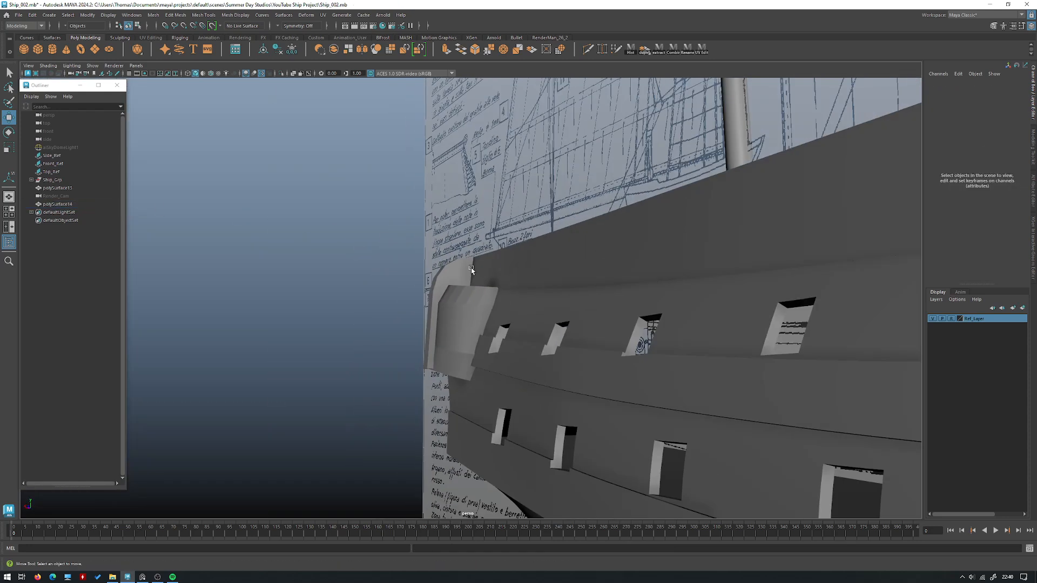
pyautogui.keyDown('alt'); pyautogui.moveTo(535, 269); pyautogui.dragTo(452, 268); pyautogui.keyUp('alt')
pyautogui.keyDown('alt'); pyautogui.moveTo(378, 266); pyautogui.dragTo(477, 250); pyautogui.keyUp('alt')
pyautogui.keyDown('alt'); pyautogui.moveTo(477, 250); pyautogui.dragTo(489, 289, button='right'); pyautogui.keyUp('alt')
pyautogui.keyDown('alt'); pyautogui.moveTo(488, 289); pyautogui.dragTo(493, 302); pyautogui.keyUp('alt')
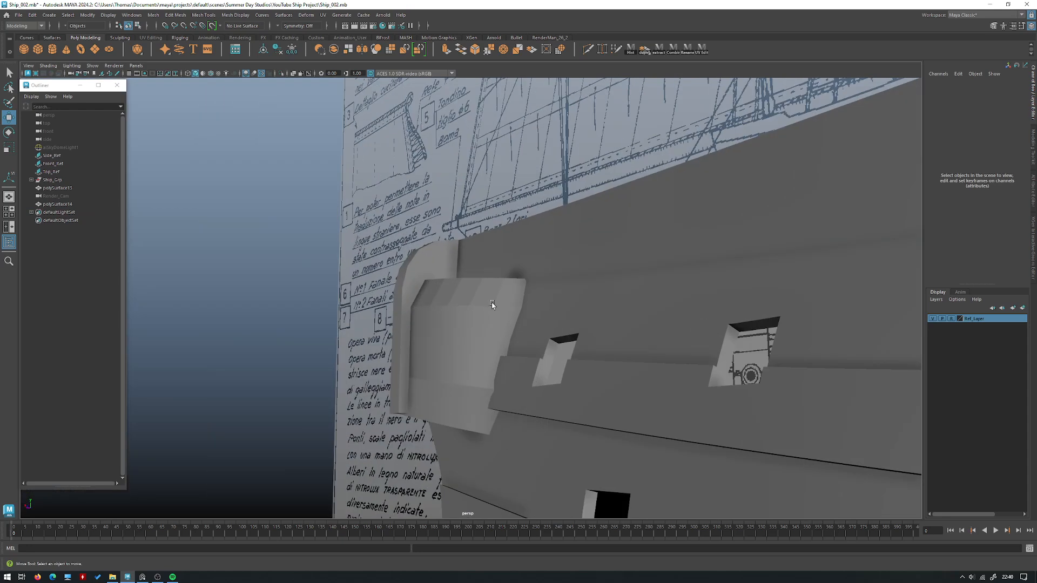
# Step: Move the block's top-edge vertex nearest the front end slightly aft, using the side reference drawing
pyautogui.click(493, 303)
pyautogui.keyDown('alt'); pyautogui.moveTo(493, 253); pyautogui.dragTo(562, 270); pyautogui.keyUp('alt')
pyautogui.press('space')
pyautogui.press('space')
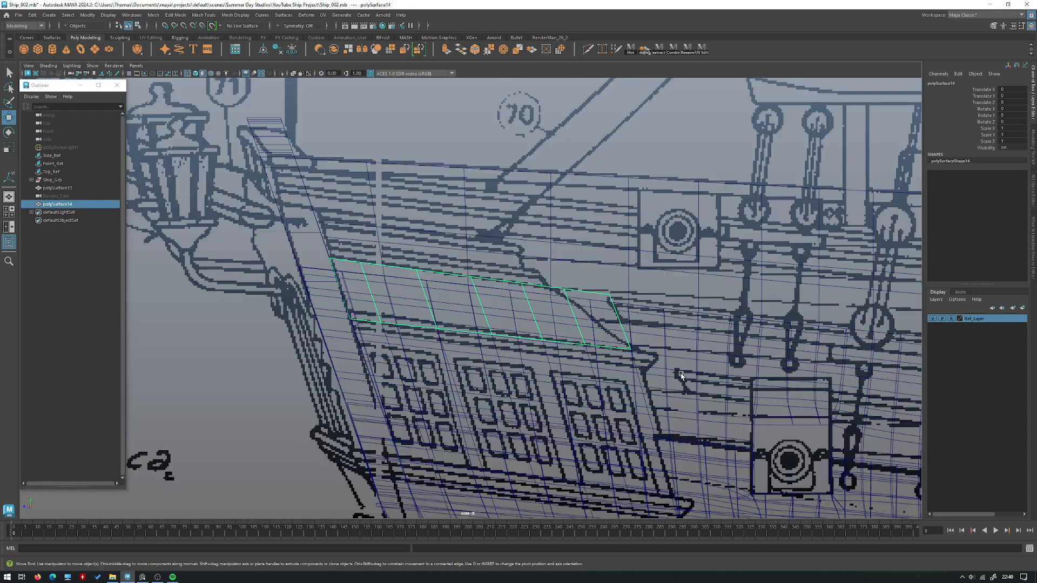
pyautogui.moveTo(584, 312); pyautogui.dragTo(540, 311, button='right')
pyautogui.click(565, 288)
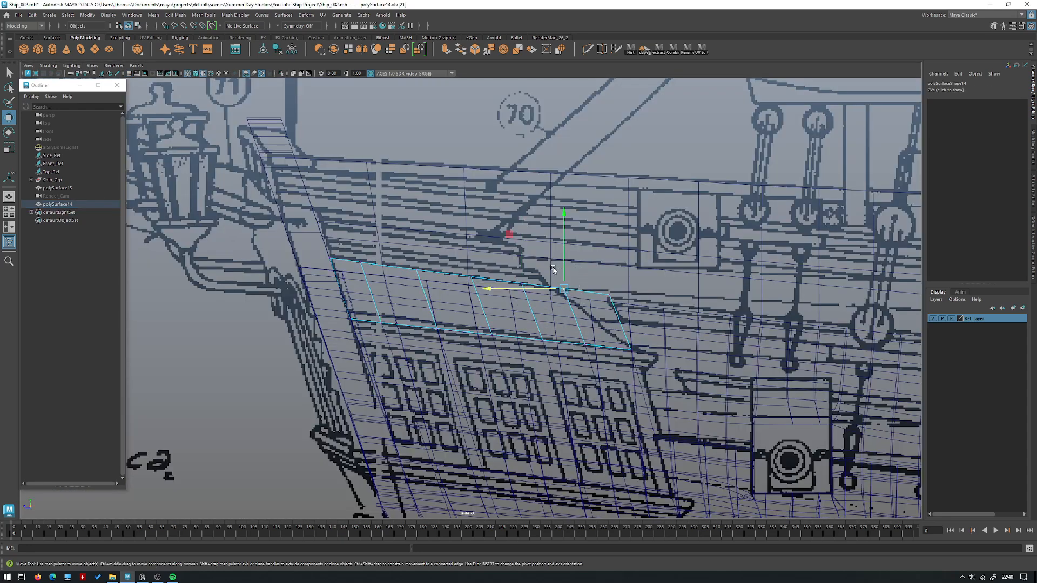
pyautogui.press('space')
pyautogui.press('space')
pyautogui.keyDown('alt'); pyautogui.moveTo(582, 211); pyautogui.dragTo(567, 292, button='right'); pyautogui.keyUp('alt')
pyautogui.moveTo(521, 271); pyautogui.dragTo(516, 273)
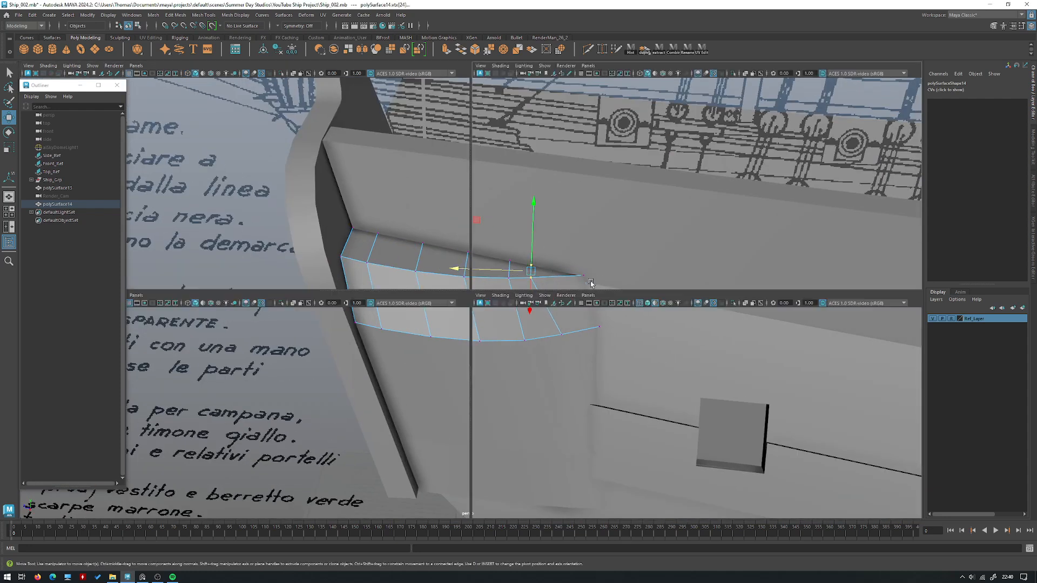
# Step: Select the vertices at the block's upper front end and orient the move pivot along the top edge
pyautogui.press('space')
pyautogui.press('space')
pyautogui.moveTo(588, 254); pyautogui.dragTo(588, 254)
pyautogui.press('space')
pyautogui.press('space')
pyautogui.press('4')
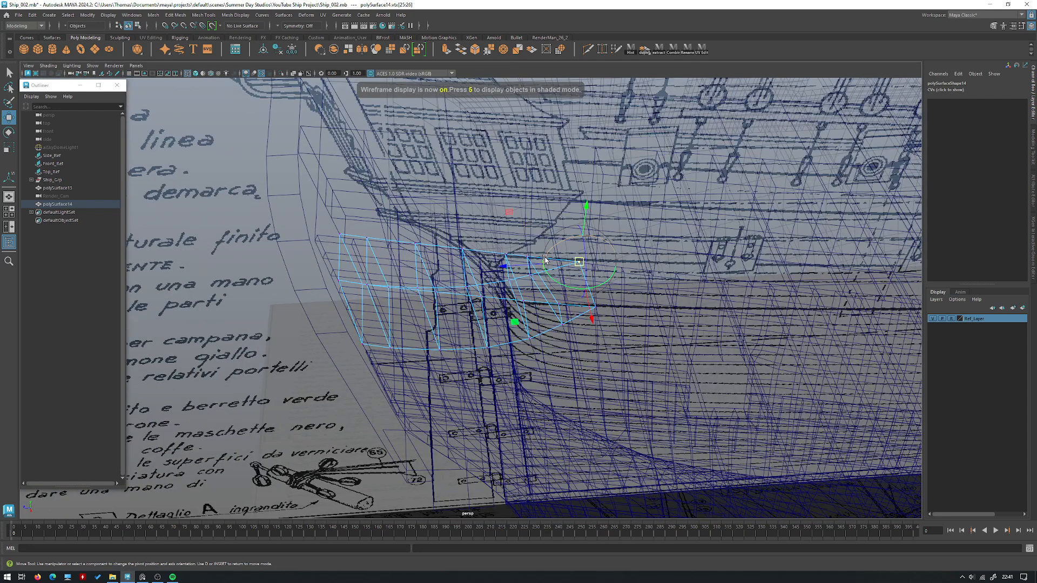
pyautogui.press('d')
pyautogui.doubleClick(10, 118)
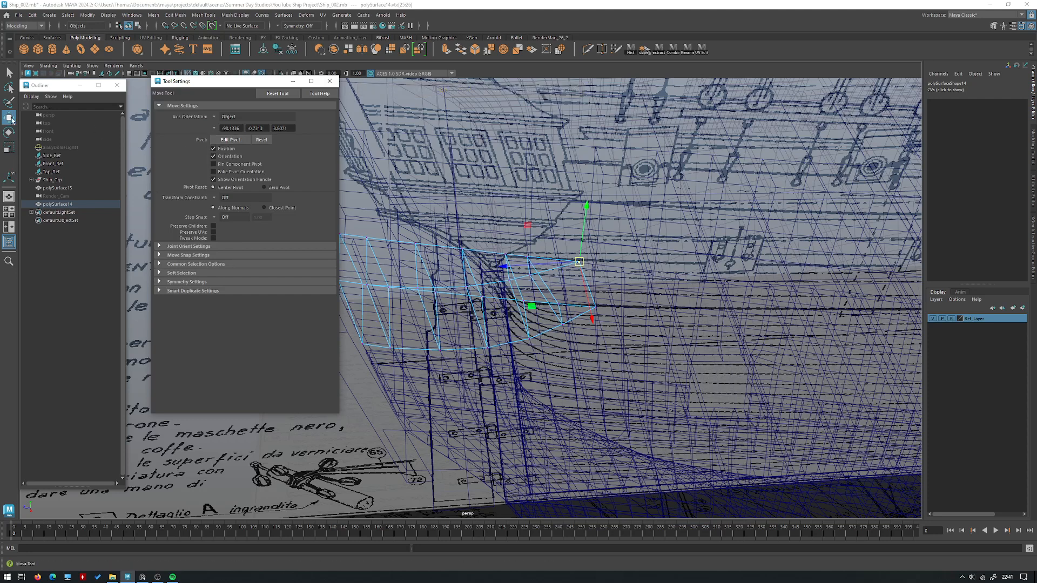
pyautogui.click(329, 81)
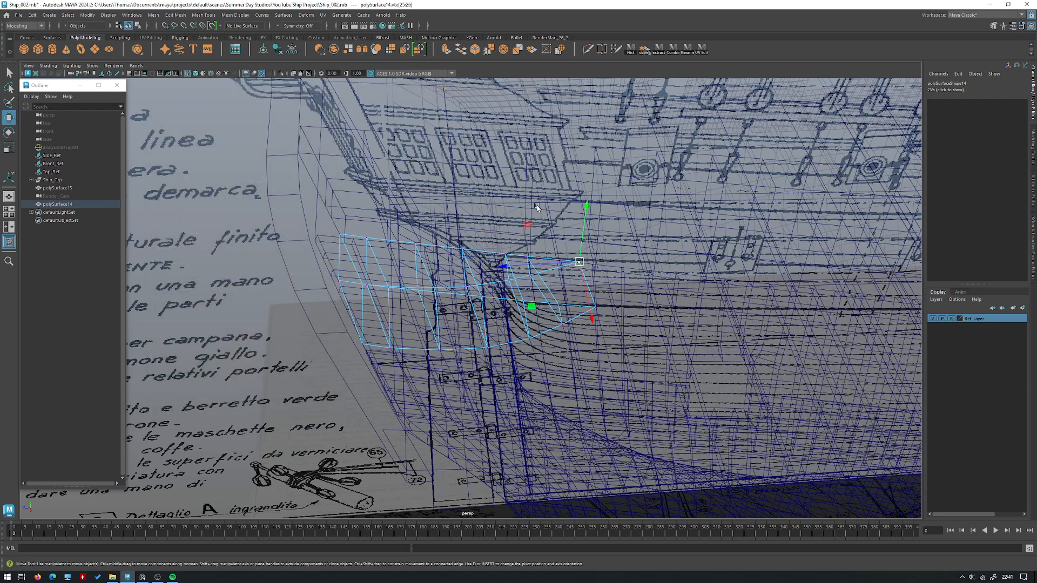
pyautogui.keyDown('alt'); pyautogui.moveTo(507, 188); pyautogui.dragTo(555, 233, button='right'); pyautogui.keyUp('alt')
pyautogui.press('d')
pyautogui.click(559, 246)
pyautogui.keyDown('alt'); pyautogui.moveTo(567, 245); pyautogui.dragTo(621, 248); pyautogui.keyUp('alt')
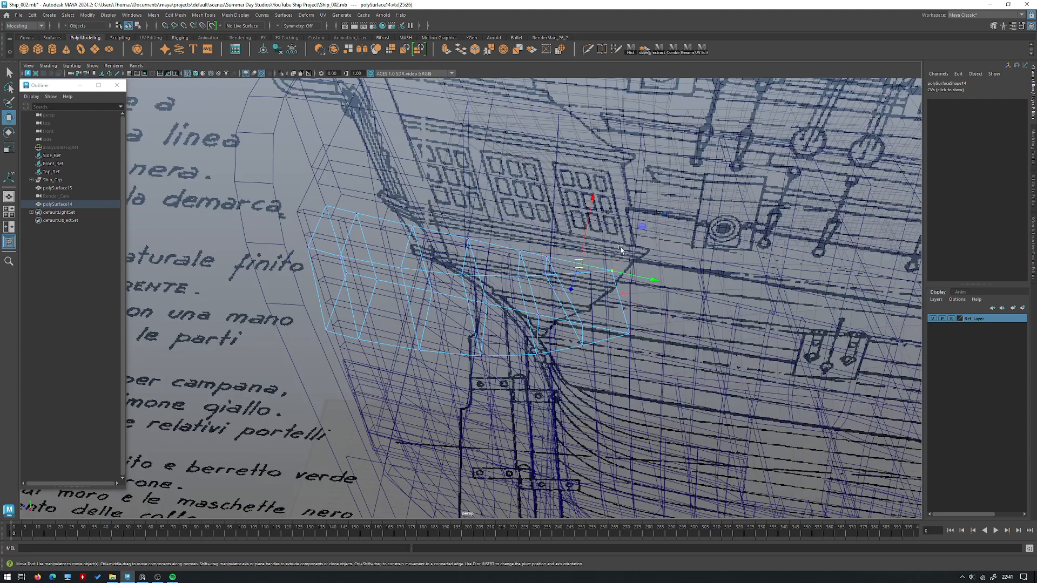
pyautogui.press('5')
# Step: Move the upper front-end vertices aft along the top edge to match the slanted line of the reference
pyautogui.press('space')
pyautogui.press('space')
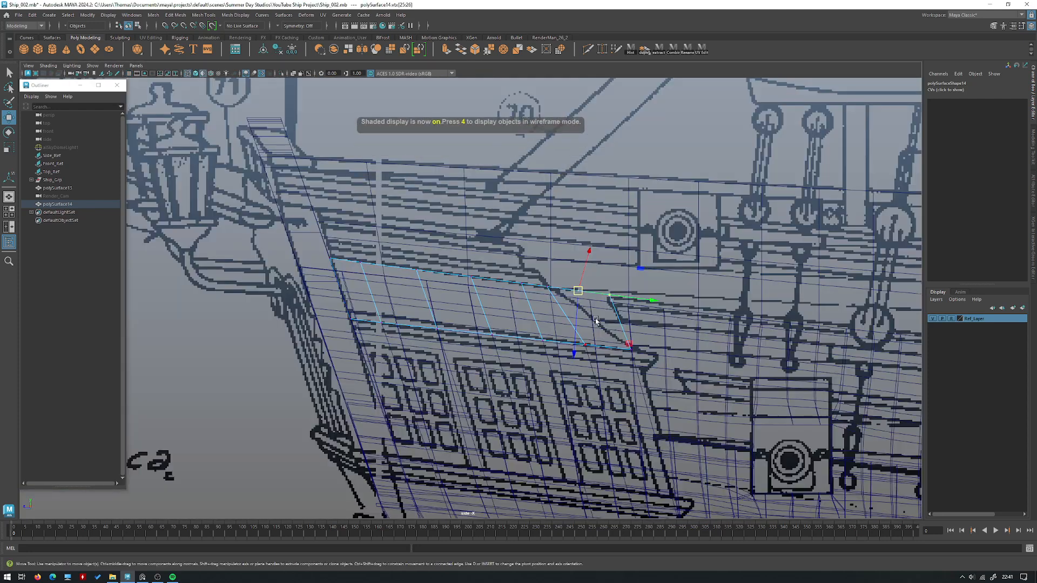
pyautogui.moveTo(638, 300); pyautogui.dragTo(590, 292)
pyautogui.press('space')
pyautogui.press('space')
pyautogui.keyDown('alt'); pyautogui.moveTo(704, 181); pyautogui.dragTo(581, 275); pyautogui.keyUp('alt')
pyautogui.moveTo(581, 275); pyautogui.dragTo(622, 262, button='right')
pyautogui.keyDown('alt'); pyautogui.moveTo(622, 261); pyautogui.dragTo(521, 329); pyautogui.keyUp('alt')
# Step: Isolate the upper block and slide the outer vertices near its front end along their edges to even the spacing
pyautogui.moveTo(483, 278); pyautogui.dragTo(525, 264, button='right')
pyautogui.hotkey('ctrl', '1')
pyautogui.keyDown('alt'); pyautogui.moveTo(510, 283); pyautogui.dragTo(566, 297); pyautogui.keyUp('alt')
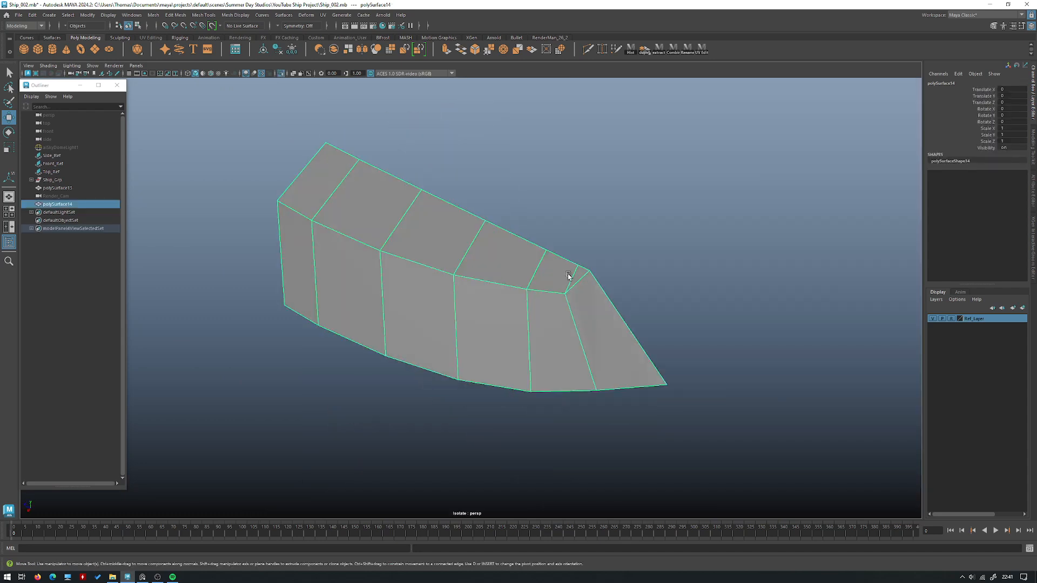
pyautogui.keyDown('alt'); pyautogui.moveTo(570, 278); pyautogui.dragTo(453, 282, button='middle'); pyautogui.keyUp('alt')
pyautogui.keyDown('alt'); pyautogui.moveTo(454, 282); pyautogui.dragTo(535, 303, button='right'); pyautogui.keyUp('alt')
pyautogui.keyDown('alt'); pyautogui.moveTo(535, 303); pyautogui.dragTo(594, 301); pyautogui.keyUp('alt')
pyautogui.moveTo(592, 292); pyautogui.dragTo(539, 288, button='right')
pyautogui.keyDown('alt'); pyautogui.moveTo(610, 302); pyautogui.dragTo(452, 268); pyautogui.keyUp('alt')
pyautogui.click(520, 294)
pyautogui.click(448, 276)
pyautogui.click(473, 318)
pyautogui.keyDown('ctrl'); pyautogui.keyDown('shift'); pyautogui.moveTo(473, 319); pyautogui.dragTo(472, 310); pyautogui.keyUp('shift'); pyautogui.keyUp('ctrl')
pyautogui.click(450, 255)
pyautogui.keyDown('ctrl'); pyautogui.keyDown('shift'); pyautogui.moveTo(455, 264); pyautogui.dragTo(445, 247); pyautogui.keyUp('shift'); pyautogui.keyUp('ctrl')
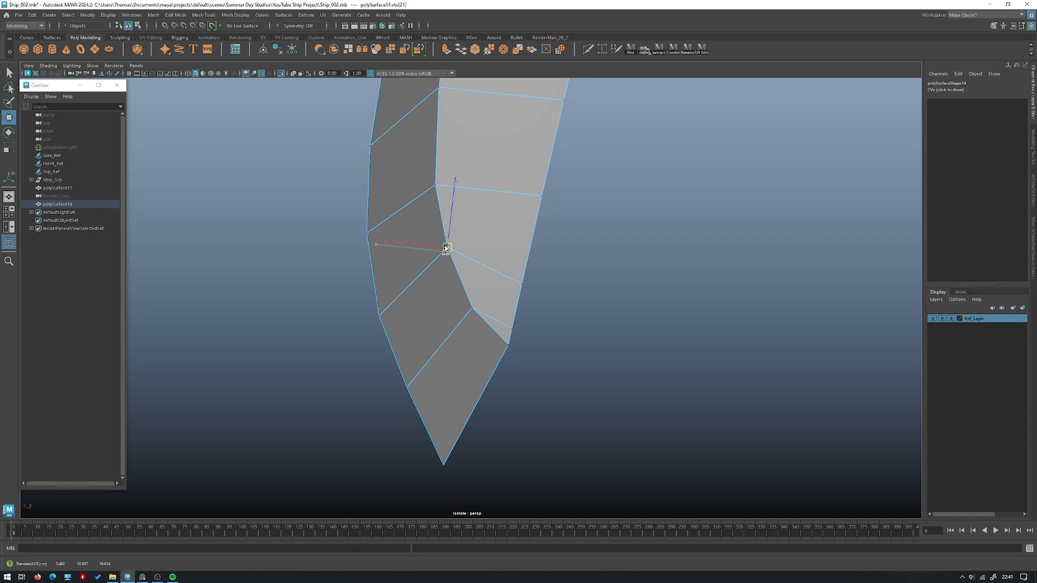
pyautogui.click(471, 307)
# Step: Slide the inner hull-side vertices at the block's front end aft along the top border
pyautogui.keyDown('alt'); pyautogui.moveTo(476, 314); pyautogui.dragTo(516, 318); pyautogui.keyUp('alt')
pyautogui.click(511, 329)
pyautogui.click(517, 323)
pyautogui.click(517, 276)
pyautogui.keyDown('ctrl'); pyautogui.keyDown('shift'); pyautogui.moveTo(518, 275); pyautogui.dragTo(519, 276); pyautogui.keyUp('shift'); pyautogui.keyUp('ctrl')
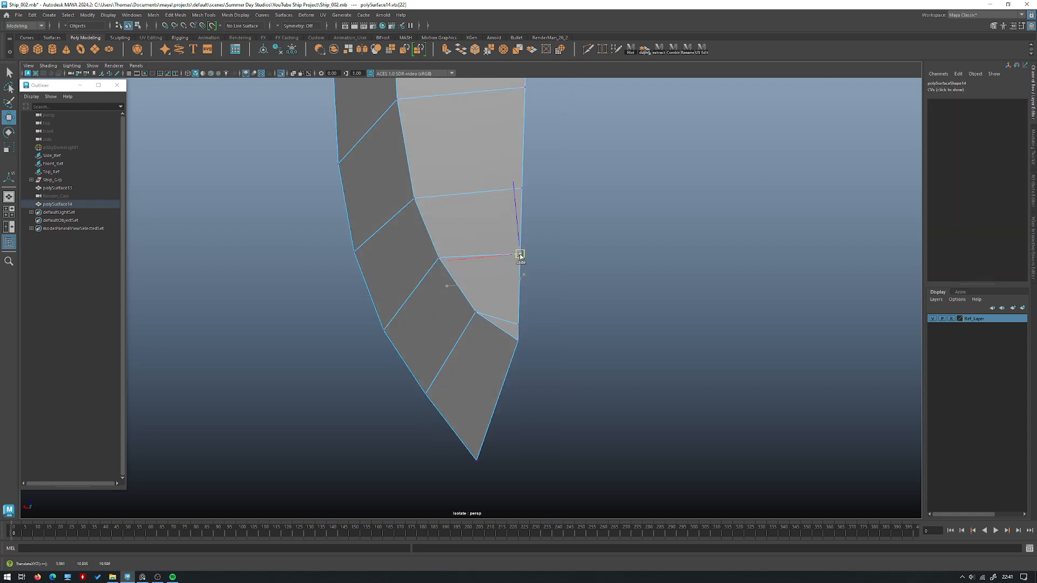
pyautogui.click(517, 324)
pyautogui.keyDown('ctrl'); pyautogui.keyDown('shift'); pyautogui.moveTo(517, 311); pyautogui.dragTo(517, 298); pyautogui.keyUp('shift'); pyautogui.keyUp('ctrl')
# Step: Delete the surplus short edge at the front of the block's top surface and return to object mode
pyautogui.moveTo(576, 288); pyautogui.dragTo(567, 249, button='right')
pyautogui.hotkey('ctrl', 'Delete')
pyautogui.keyDown('alt'); pyautogui.moveTo(611, 279); pyautogui.dragTo(566, 231); pyautogui.keyUp('alt')
pyautogui.moveTo(491, 238); pyautogui.dragTo(505, 213, button='right')
pyautogui.click(542, 203)
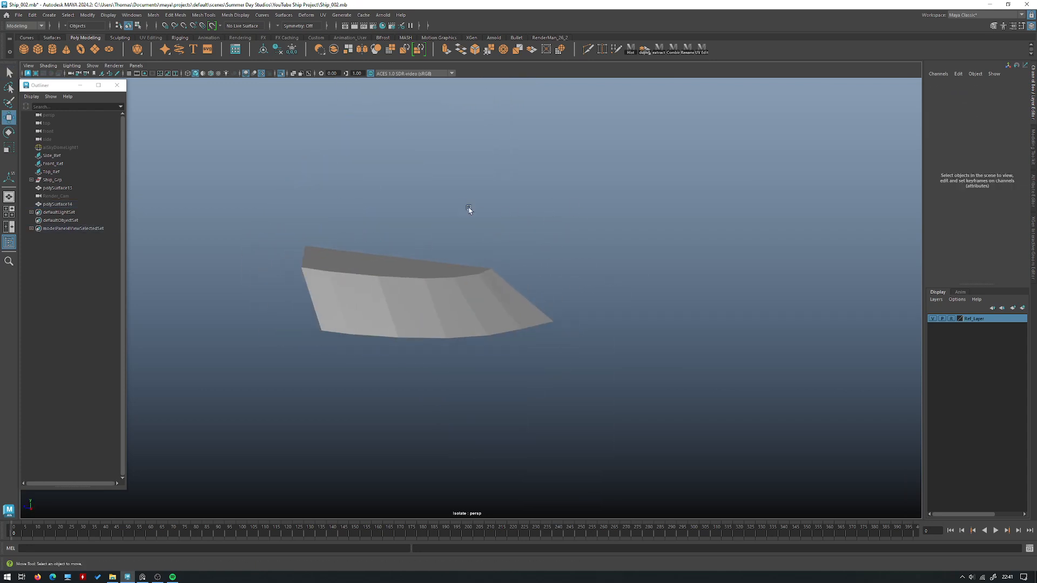
# Step: Show the whole ship again, check the reshaped block against the hull and save the scene
pyautogui.hotkey('ctrl', '1')
pyautogui.keyDown('alt'); pyautogui.moveTo(601, 222); pyautogui.dragTo(504, 224); pyautogui.keyUp('alt')
pyautogui.click(461, 286)
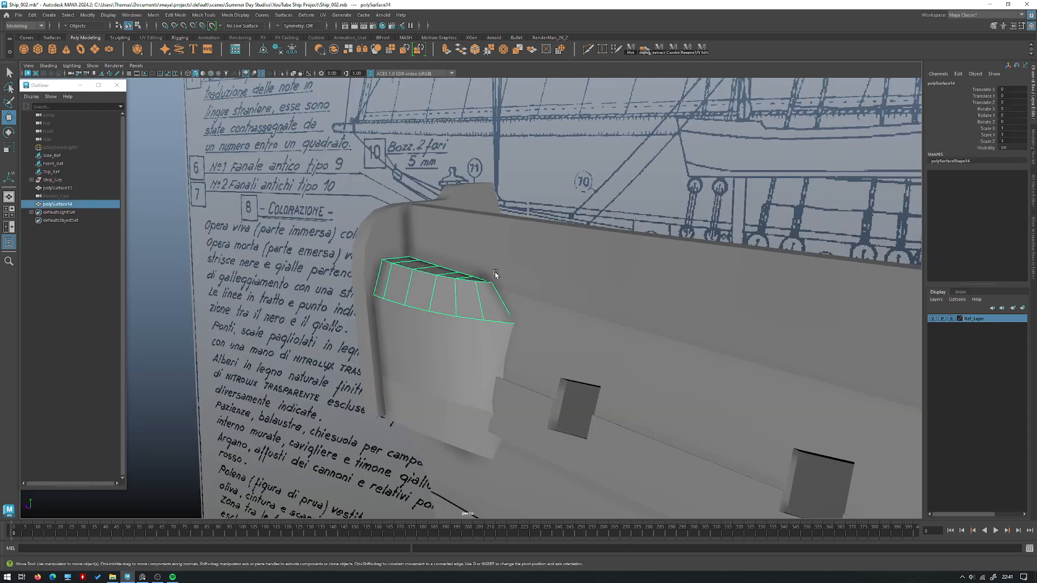
pyautogui.keyDown('alt'); pyautogui.moveTo(831, 318); pyautogui.dragTo(706, 384); pyautogui.keyUp('alt')
pyautogui.keyDown('alt'); pyautogui.moveTo(535, 305); pyautogui.dragTo(505, 301); pyautogui.keyUp('alt')
pyautogui.keyDown('alt'); pyautogui.moveTo(504, 301); pyautogui.dragTo(221, 299, button='right'); pyautogui.keyUp('alt')
pyautogui.click(222, 298)
pyautogui.keyDown('alt'); pyautogui.moveTo(222, 298); pyautogui.dragTo(395, 271); pyautogui.keyUp('alt')
pyautogui.hotkey('ctrl', 's')
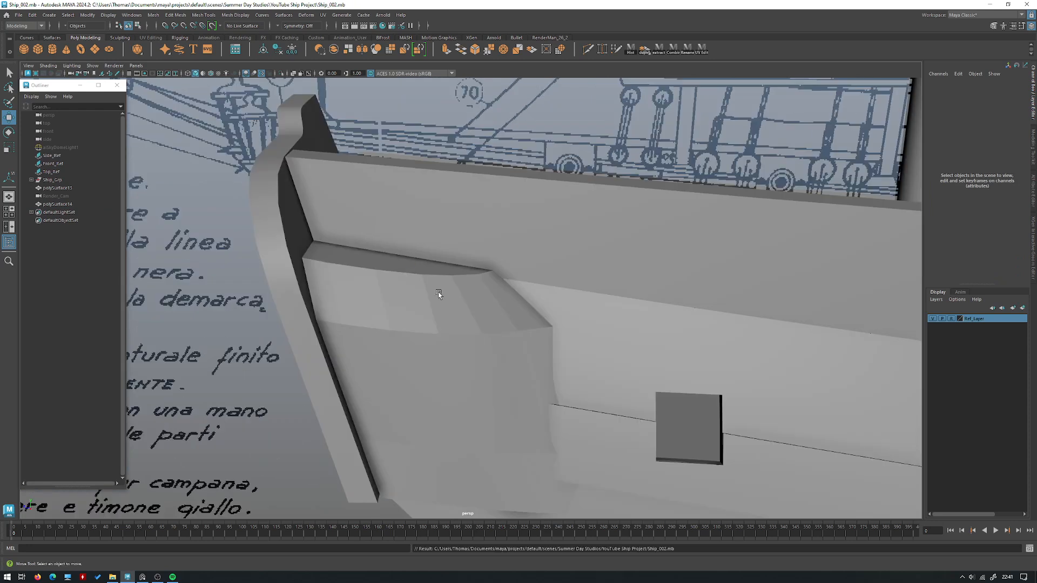
# Step: Check the upper block against the side reference drawing, duplicate it and isolate the copy
pyautogui.click(439, 291)
pyautogui.press('space')
pyautogui.press('space')
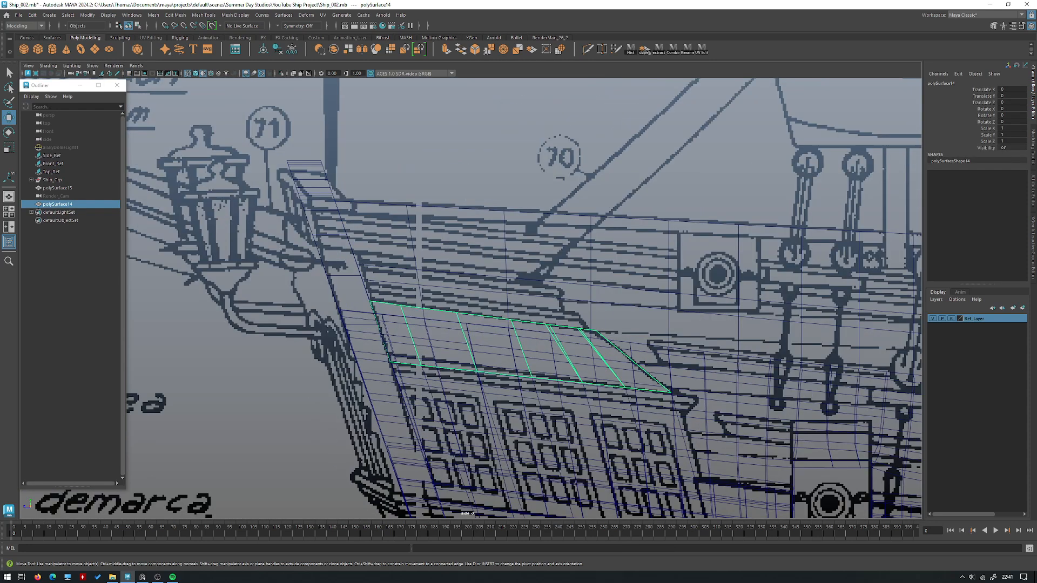
pyautogui.rightClick(554, 352)
pyautogui.press('space')
pyautogui.press('space')
pyautogui.keyDown('alt'); pyautogui.moveTo(597, 196); pyautogui.dragTo(556, 305); pyautogui.keyUp('alt')
pyautogui.keyDown('alt'); pyautogui.moveTo(556, 305); pyautogui.dragTo(564, 308, button='right'); pyautogui.keyUp('alt')
pyautogui.keyDown('alt'); pyautogui.moveTo(564, 309); pyautogui.dragTo(432, 341); pyautogui.keyUp('alt')
pyautogui.keyDown('alt'); pyautogui.moveTo(432, 340); pyautogui.dragTo(519, 362, button='right'); pyautogui.keyUp('alt')
pyautogui.hotkey('ctrl', 'd')
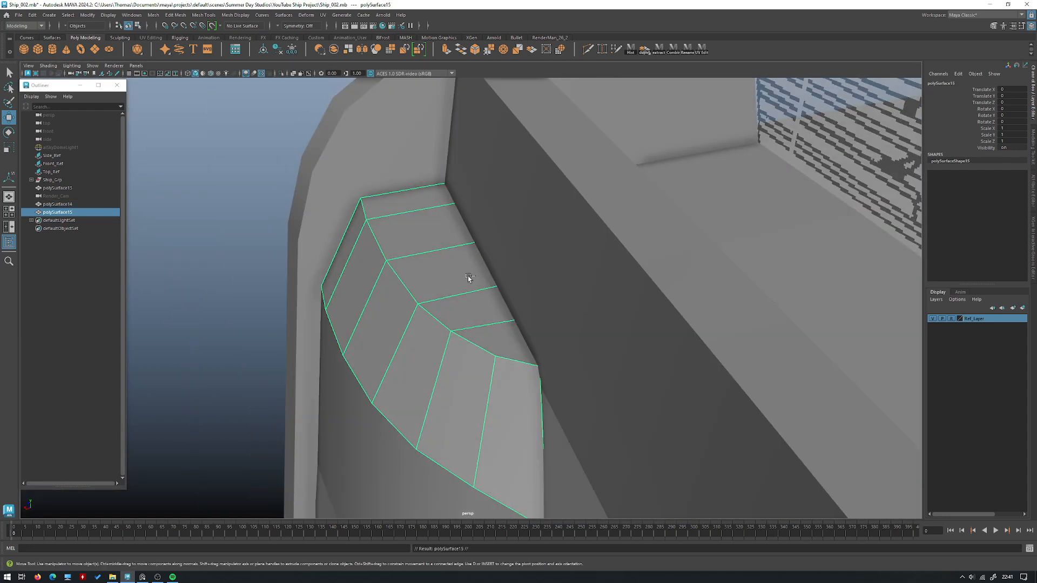
pyautogui.hotkey('ctrl', '1')
# Step: Delete the copy's curved side faces, keeping only the top surface strip, and bring the rest of the ship back into view
pyautogui.keyDown('alt'); pyautogui.moveTo(481, 292); pyautogui.dragTo(596, 243); pyautogui.keyUp('alt')
pyautogui.moveTo(605, 235); pyautogui.dragTo(605, 254, button='right')
pyautogui.moveTo(735, 476); pyautogui.dragTo(180, 348)
pyautogui.press('Delete')
pyautogui.keyDown('alt'); pyautogui.moveTo(468, 199); pyautogui.dragTo(412, 222); pyautogui.keyUp('alt')
pyautogui.moveTo(413, 221); pyautogui.dragTo(474, 205, button='right')
pyautogui.hotkey('ctrl', '1')
pyautogui.keyDown('alt'); pyautogui.moveTo(550, 287); pyautogui.dragTo(650, 191); pyautogui.keyUp('alt')
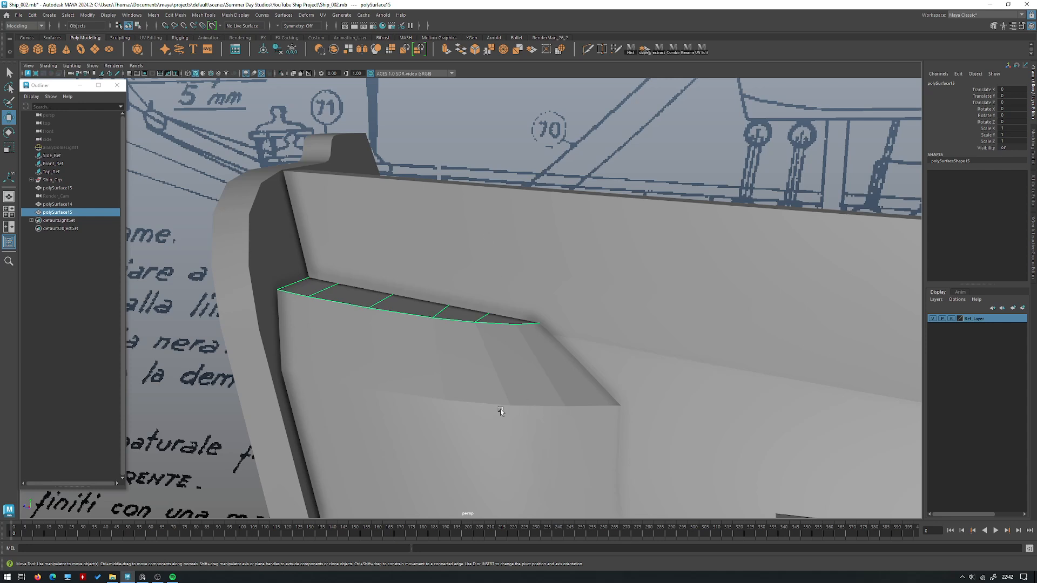
# Step: Extrude the top surface strip upward into a second block and shift its upper faces toward the stern, following the side reference
pyautogui.keyDown('alt'); pyautogui.moveTo(559, 271); pyautogui.dragTo(493, 270); pyautogui.keyUp('alt')
pyautogui.press('space')
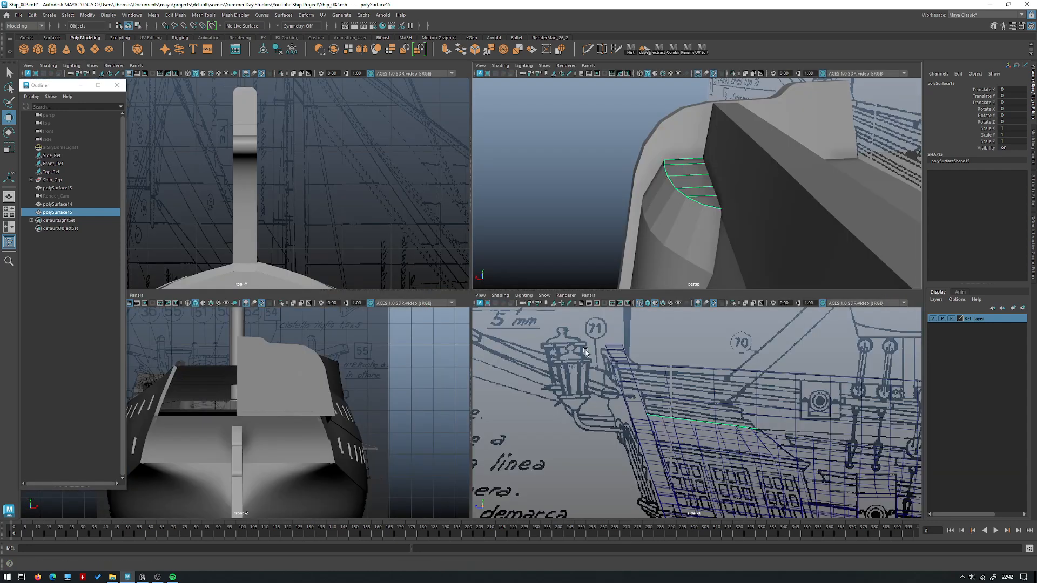
pyautogui.press('space')
pyautogui.keyDown('shift'); pyautogui.moveTo(565, 251); pyautogui.dragTo(453, 271, button='right'); pyautogui.keyUp('shift')
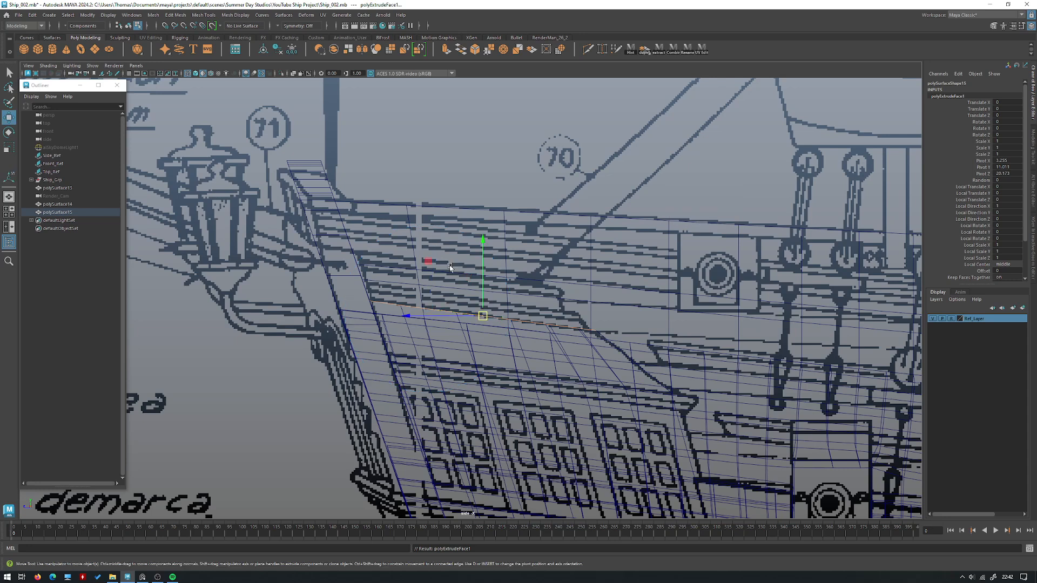
pyautogui.moveTo(482, 261); pyautogui.dragTo(464, 231)
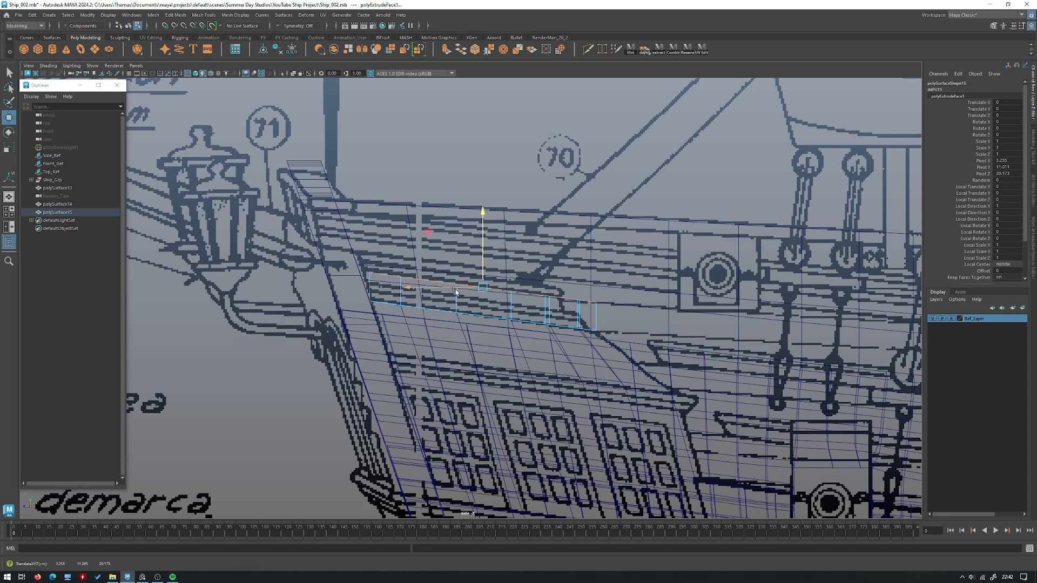
pyautogui.moveTo(431, 236); pyautogui.dragTo(421, 232)
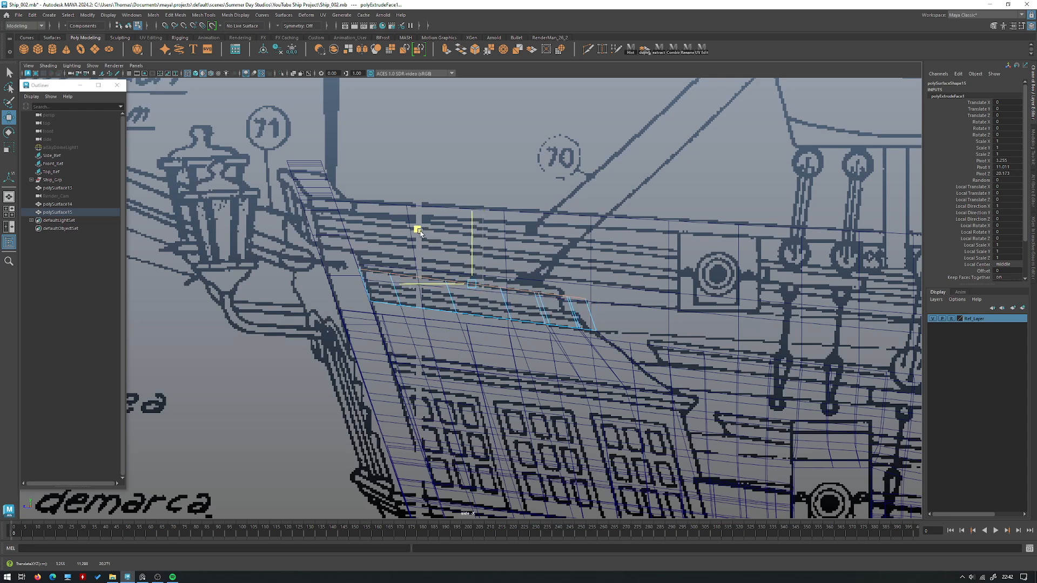
pyautogui.moveTo(419, 232); pyautogui.dragTo(421, 233)
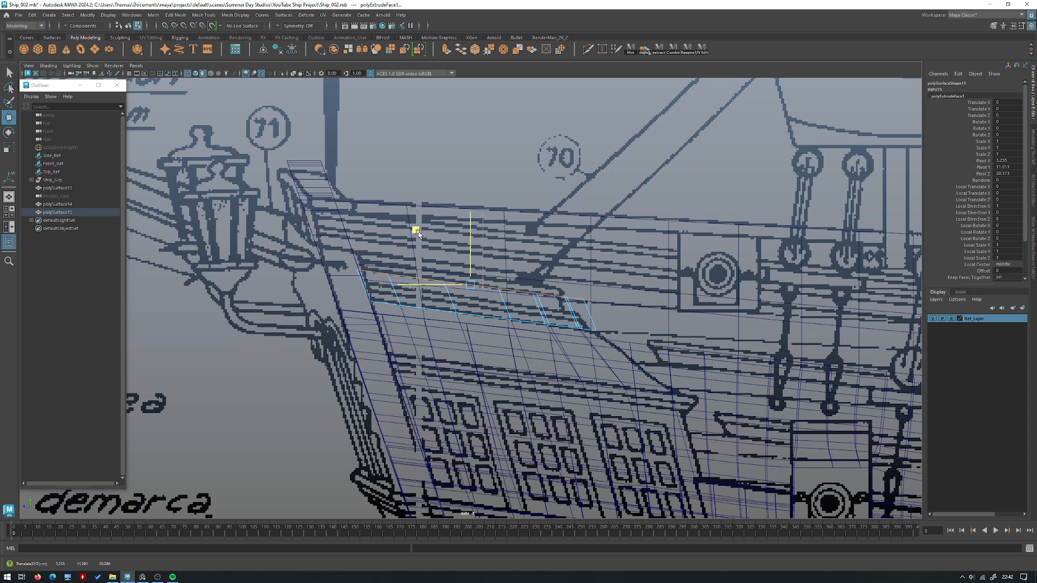
pyautogui.press('space')
pyautogui.press('space')
pyautogui.moveTo(453, 260)
pyautogui.keyDown('alt'); pyautogui.mouseDown()
pyautogui.moveTo(481, 245)
pyautogui.moveTo(457, 274)
pyautogui.moveTo(445, 231)
pyautogui.mouseUp(); pyautogui.keyUp('alt')
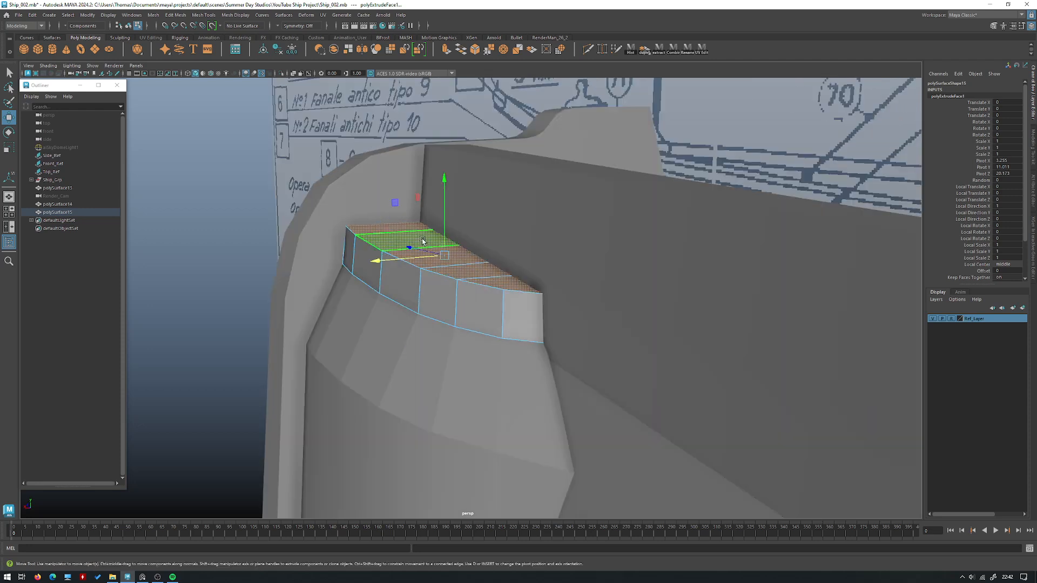
pyautogui.rightClick(411, 233)
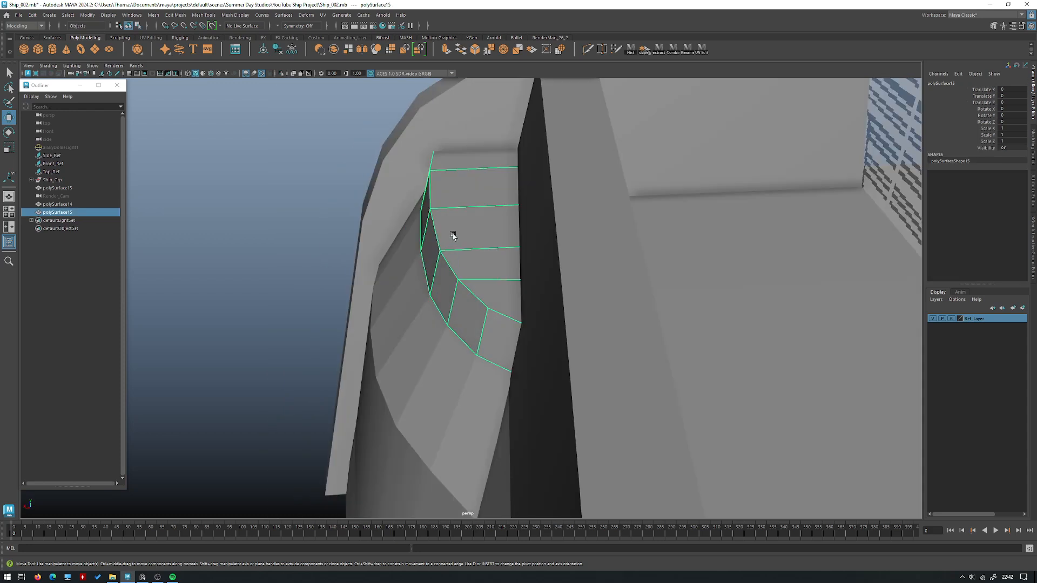
# Step: Move the new block's outer top edges inward toward the hull so its curved side tapers
pyautogui.rightClick(473, 252)
pyautogui.moveTo(473, 252); pyautogui.dragTo(472, 228, button='right')
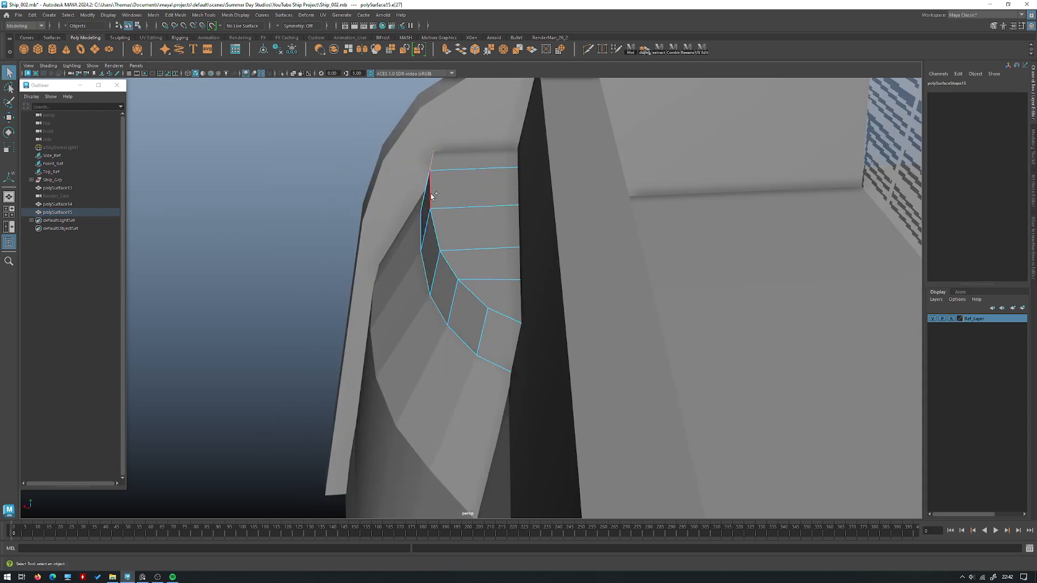
pyautogui.keyDown('shift'); pyautogui.click(473, 294); pyautogui.keyUp('shift')
pyautogui.keyDown('alt'); pyautogui.moveTo(511, 297); pyautogui.dragTo(514, 281); pyautogui.keyUp('alt')
pyautogui.press('w')
pyautogui.moveTo(418, 244); pyautogui.dragTo(475, 256)
pyautogui.moveTo(506, 258); pyautogui.dragTo(509, 256, button='middle')
pyautogui.keyDown('alt'); pyautogui.moveTo(509, 255); pyautogui.dragTo(493, 245, button='right'); pyautogui.keyUp('alt')
pyautogui.keyDown('alt'); pyautogui.moveTo(405, 243); pyautogui.dragTo(470, 235); pyautogui.keyUp('alt')
pyautogui.keyDown('alt'); pyautogui.moveTo(469, 235); pyautogui.dragTo(451, 235, button='right'); pyautogui.keyUp('alt')
pyautogui.keyDown('alt'); pyautogui.moveTo(451, 235); pyautogui.dragTo(621, 254); pyautogui.keyUp('alt')
pyautogui.keyDown('alt'); pyautogui.moveTo(648, 302); pyautogui.dragTo(763, 358, button='right'); pyautogui.keyUp('alt')
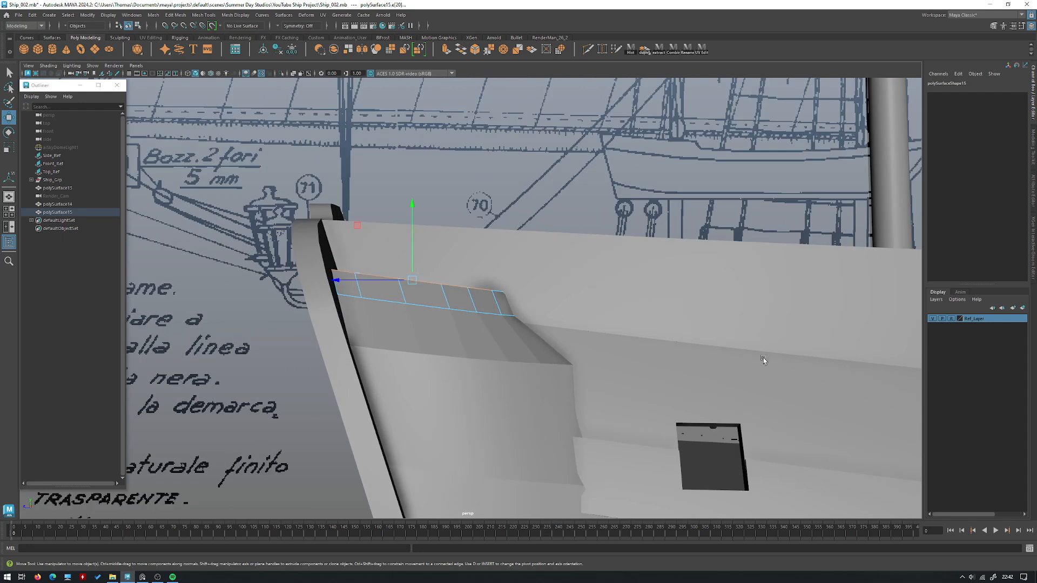
# Step: Reposition the vertices at the new block's front top corner so the curved edge closes against the hull side
pyautogui.keyDown('alt'); pyautogui.moveTo(763, 358); pyautogui.dragTo(530, 351); pyautogui.keyUp('alt')
pyautogui.moveTo(494, 308); pyautogui.dragTo(494, 286, button='right')
pyautogui.keyDown('alt'); pyautogui.moveTo(500, 294); pyautogui.dragTo(419, 271); pyautogui.keyUp('alt')
pyautogui.moveTo(487, 272); pyautogui.dragTo(416, 263, button='right')
pyautogui.keyDown('alt'); pyautogui.moveTo(432, 272); pyautogui.dragTo(475, 297, button='right'); pyautogui.keyUp('alt')
pyautogui.click(517, 323)
pyautogui.click(508, 323)
pyautogui.moveTo(488, 324); pyautogui.dragTo(479, 324)
pyautogui.click(477, 282)
pyautogui.keyDown('alt'); pyautogui.moveTo(462, 283); pyautogui.dragTo(567, 260); pyautogui.keyUp('alt')
pyautogui.click(510, 275)
pyautogui.moveTo(510, 276); pyautogui.dragTo(538, 279)
pyautogui.press('space')
pyautogui.press('space')
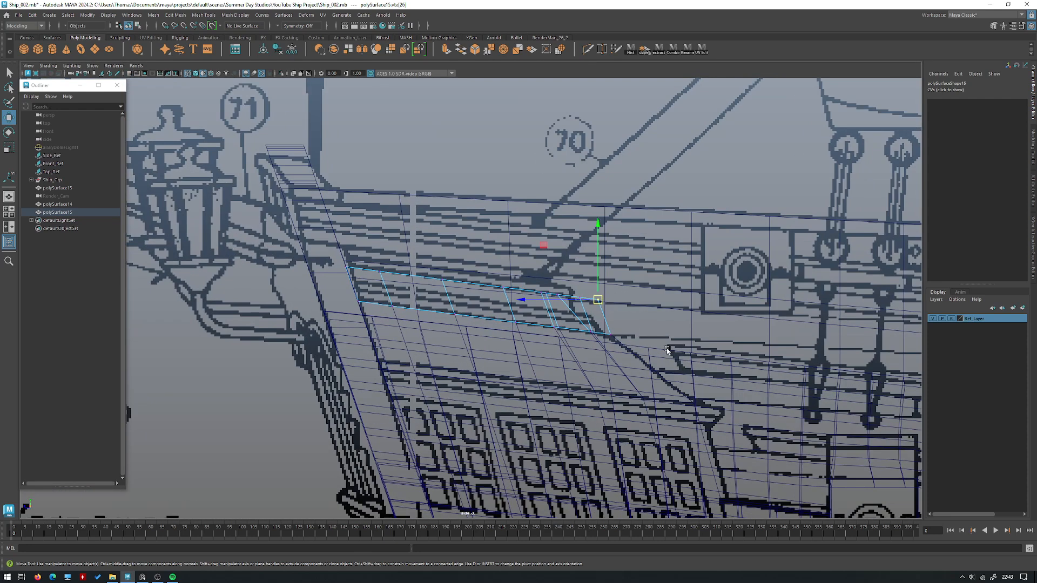
# Step: Isolate the new upper block, delete its hidden hull-facing side faces and bring the ship back into view
pyautogui.press('space')
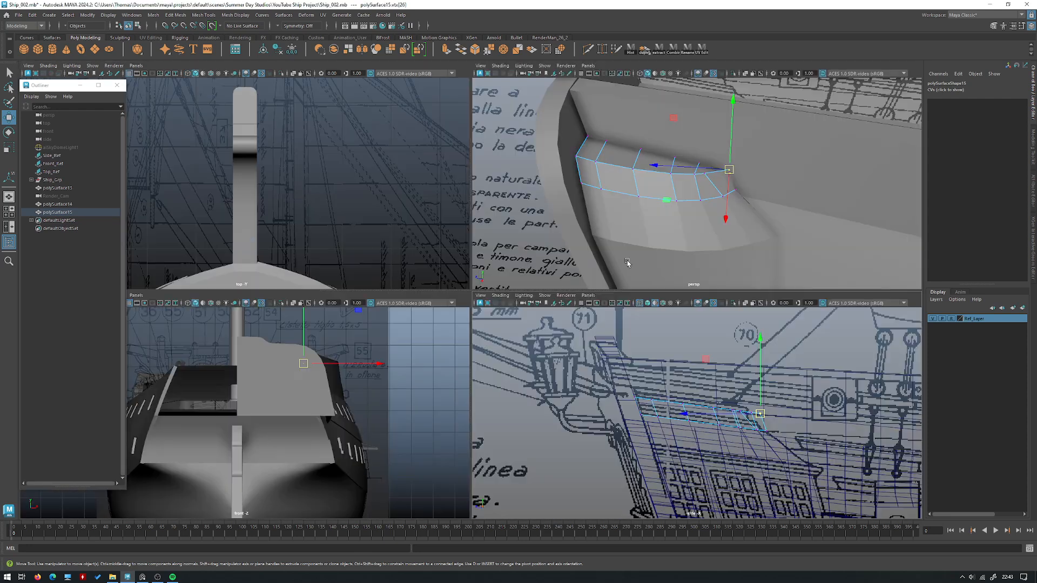
pyautogui.press('4')
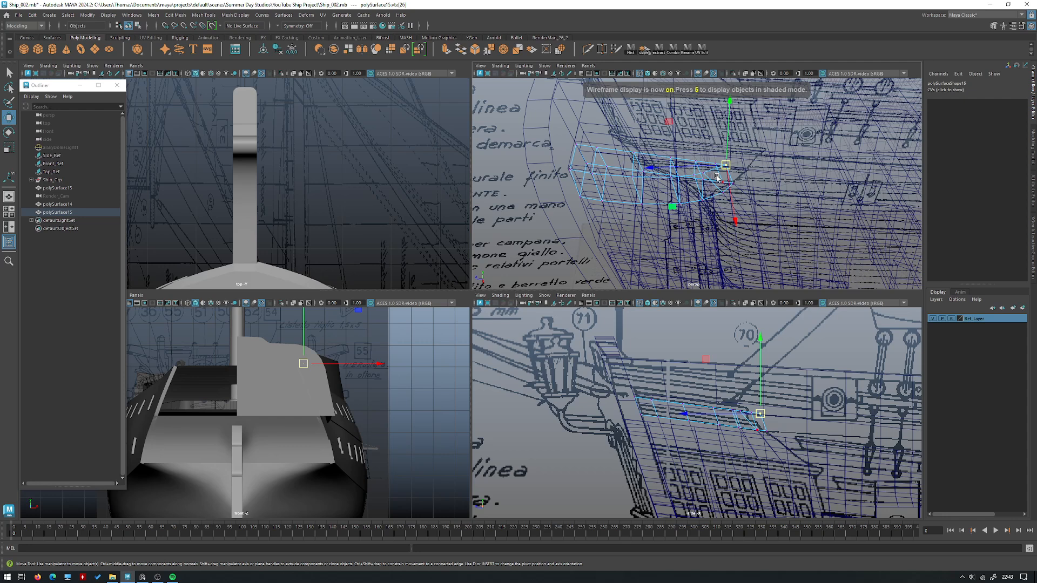
pyautogui.press('5')
pyautogui.moveTo(667, 187)
pyautogui.mouseDown(button='right')
pyautogui.moveTo(705, 161)
pyautogui.moveTo(764, 196)
pyautogui.mouseUp(button='right')
pyautogui.hotkey('ctrl', '1')
pyautogui.keyDown('alt'); pyautogui.moveTo(764, 197); pyautogui.dragTo(697, 183); pyautogui.keyUp('alt')
pyautogui.press('q')
pyautogui.click(671, 190)
pyautogui.keyDown('shift'); pyautogui.doubleClick(855, 171); pyautogui.keyUp('shift')
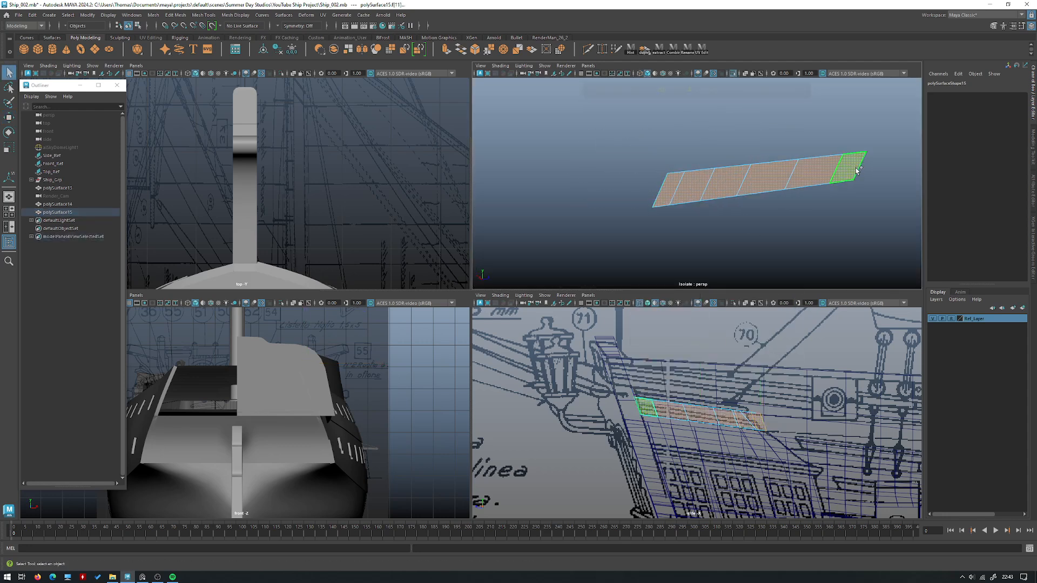
pyautogui.click(857, 171)
pyautogui.keyDown('alt'); pyautogui.moveTo(833, 158); pyautogui.dragTo(878, 152); pyautogui.keyUp('alt')
pyautogui.moveTo(675, 134); pyautogui.dragTo(716, 121, button='right')
pyautogui.hotkey('ctrl', '1')
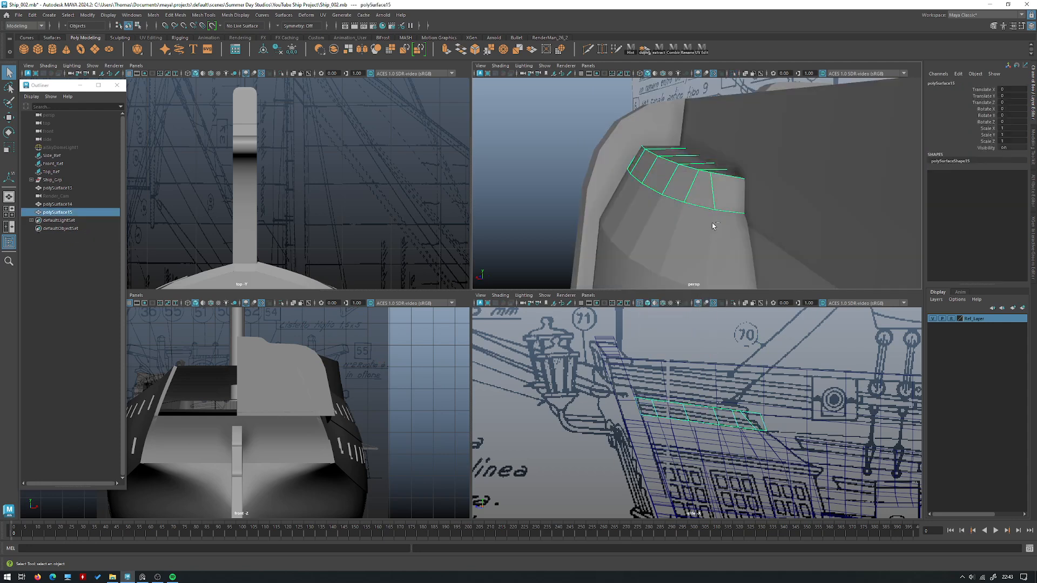
# Step: Isolate the block below, delete its hull-facing side faces and bring the ship back into view
pyautogui.click(718, 204)
pyautogui.hotkey('ctrl', '1')
pyautogui.keyDown('alt'); pyautogui.moveTo(752, 195); pyautogui.dragTo(679, 170); pyautogui.keyUp('alt')
pyautogui.moveTo(679, 170); pyautogui.dragTo(682, 195, button='right')
pyautogui.click(650, 231)
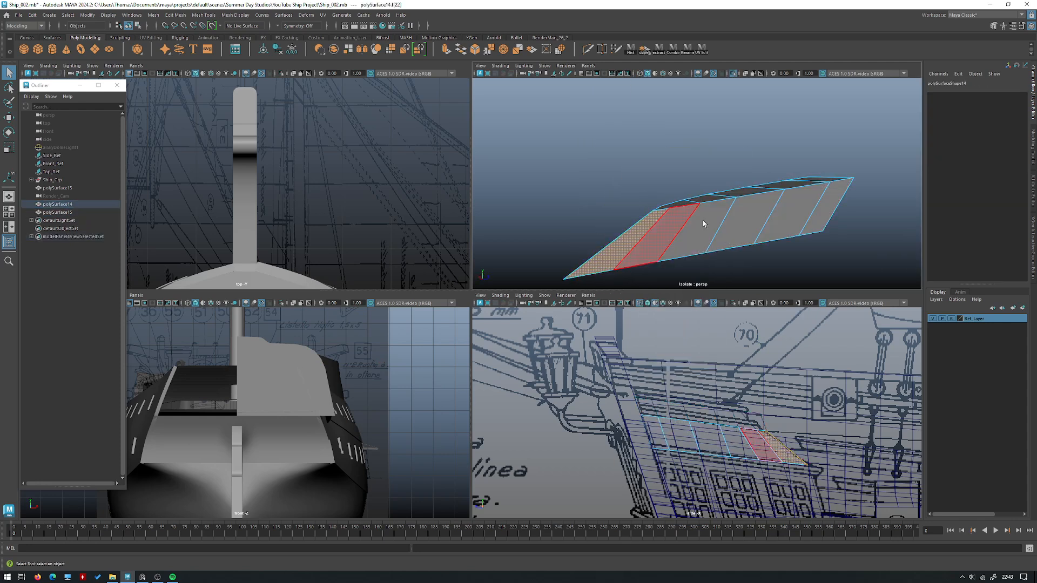
pyautogui.keyDown('shift'); pyautogui.doubleClick(836, 200); pyautogui.keyUp('shift')
pyautogui.press('Delete')
pyautogui.keyDown('alt'); pyautogui.moveTo(679, 174); pyautogui.dragTo(749, 172); pyautogui.keyUp('alt')
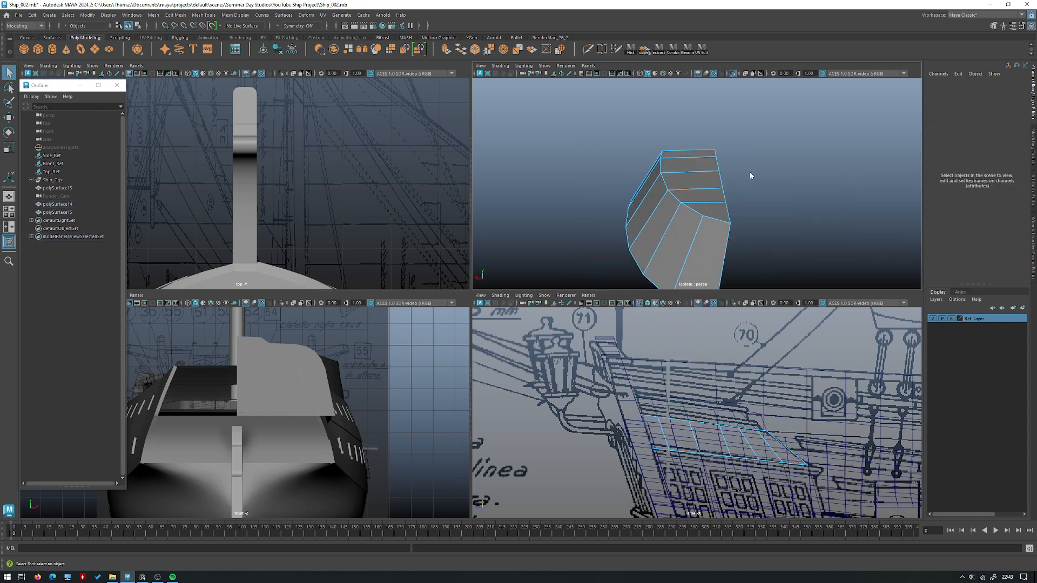
pyautogui.moveTo(749, 172); pyautogui.dragTo(789, 157, button='right')
pyautogui.hotkey('ctrl', '1')
pyautogui.keyDown('alt'); pyautogui.moveTo(678, 173); pyautogui.dragTo(746, 187); pyautogui.keyUp('alt')
# Step: Try to move the upper block's front top corner vertices back toward the stern to match the side reference
pyautogui.click(718, 185)
pyautogui.press('space')
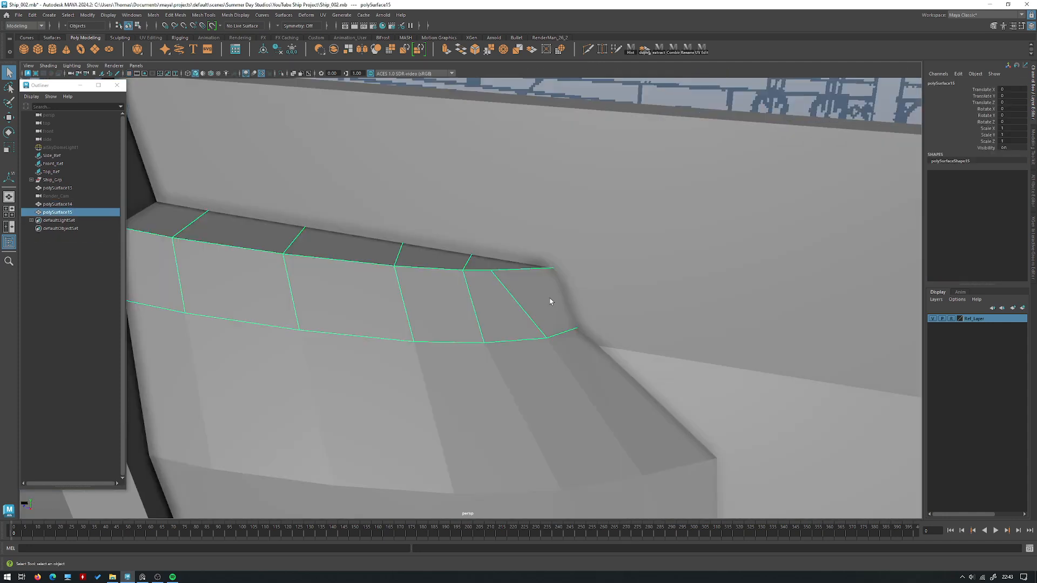
pyautogui.press('space')
pyautogui.press('space')
pyautogui.scroll(1, 540, 270)
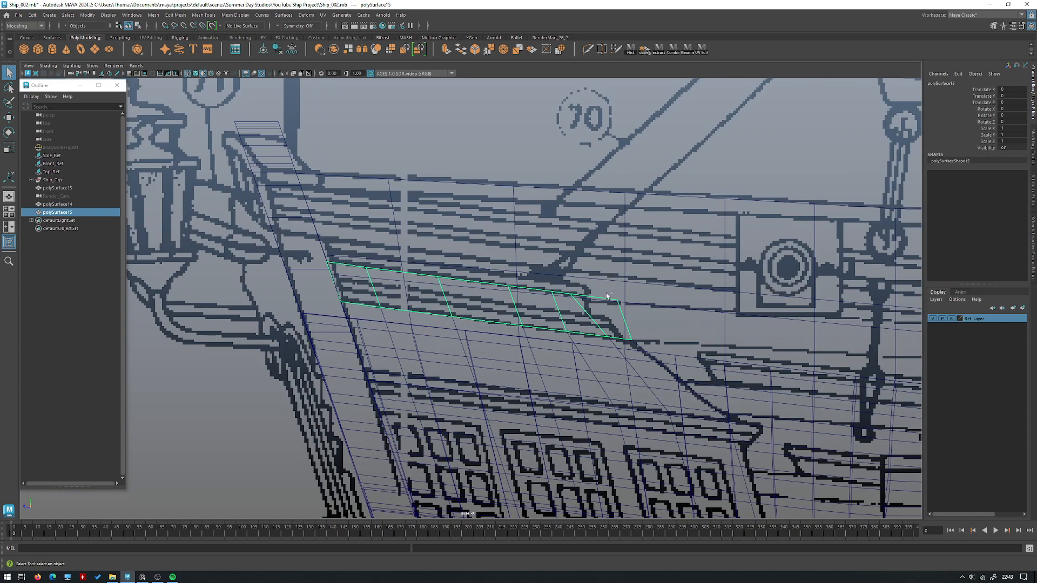
pyautogui.hotkey('ctrl', '1')
pyautogui.moveTo(623, 258); pyautogui.dragTo(622, 243, button='right')
pyautogui.moveTo(647, 319); pyautogui.dragTo(607, 288)
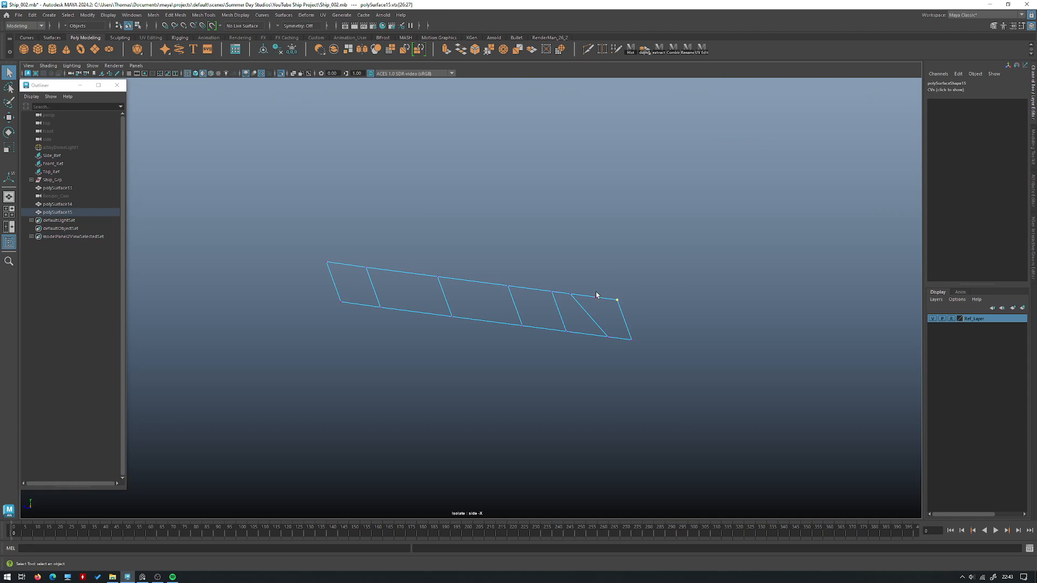
pyautogui.click(633, 251)
pyautogui.moveTo(609, 284); pyautogui.dragTo(578, 297)
pyautogui.hotkey('ctrl', '1')
pyautogui.press('w')
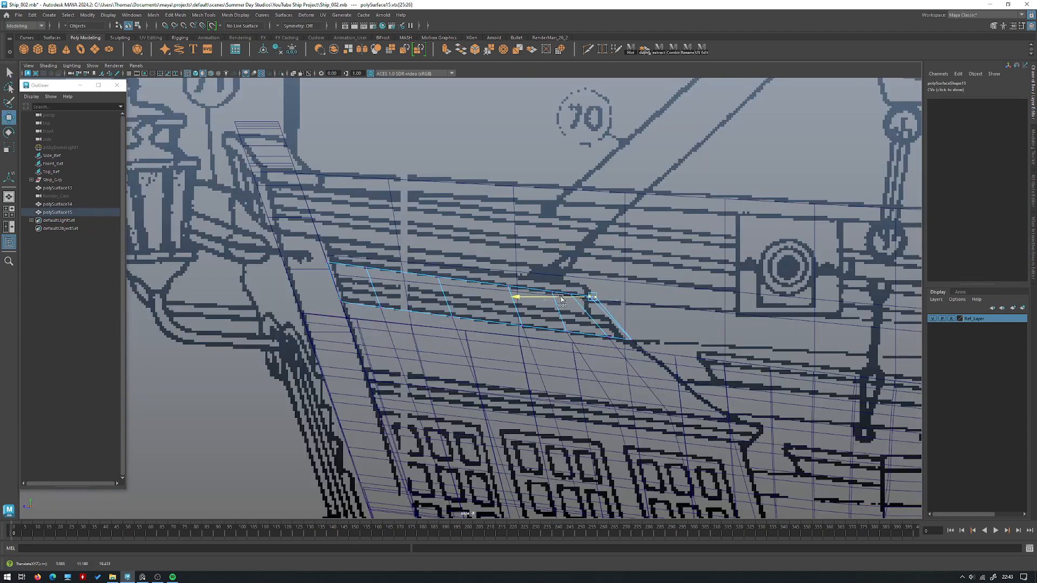
pyautogui.press('space')
pyautogui.press('space')
pyautogui.hotkey('ctrl', 'z')
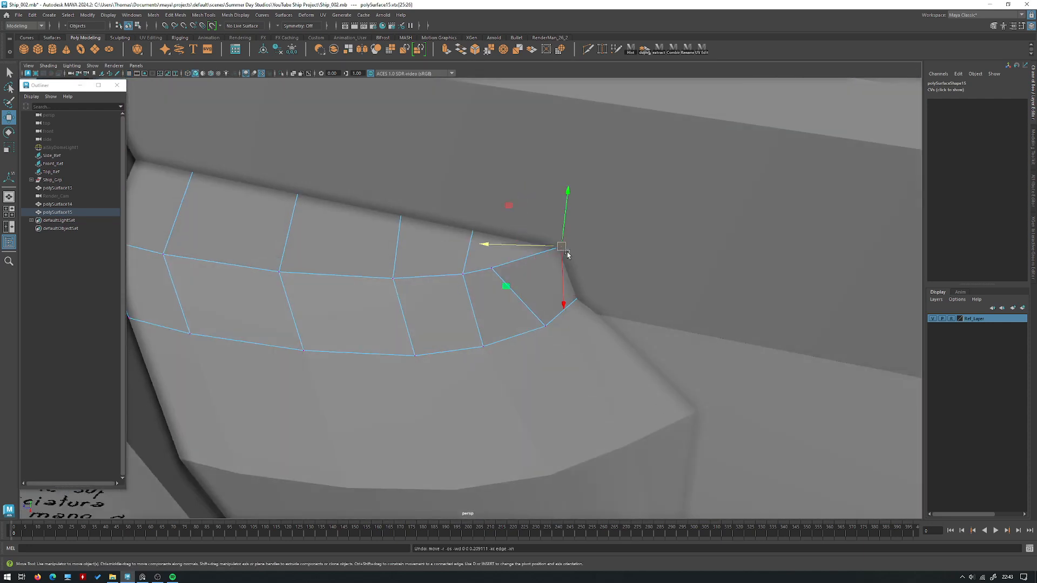
# Step: Merge the two overlapping vertices at the upper block's front top corner to their center
pyautogui.press('4')
pyautogui.keyDown('alt'); pyautogui.moveTo(559, 265); pyautogui.dragTo(559, 267); pyautogui.keyUp('alt')
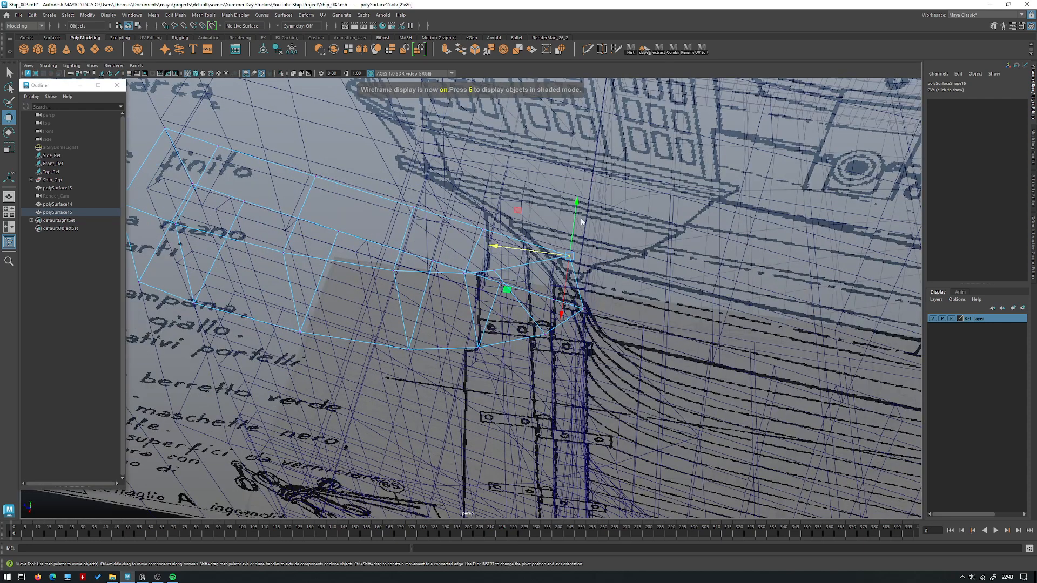
pyautogui.rightClick(574, 176)
pyautogui.click(568, 253)
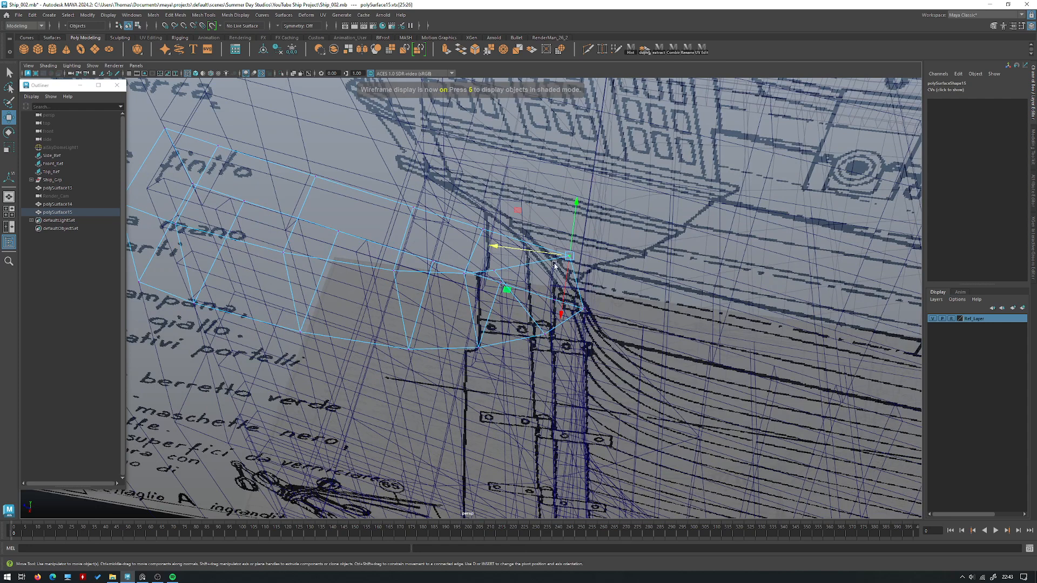
pyautogui.moveTo(506, 290); pyautogui.dragTo(489, 293)
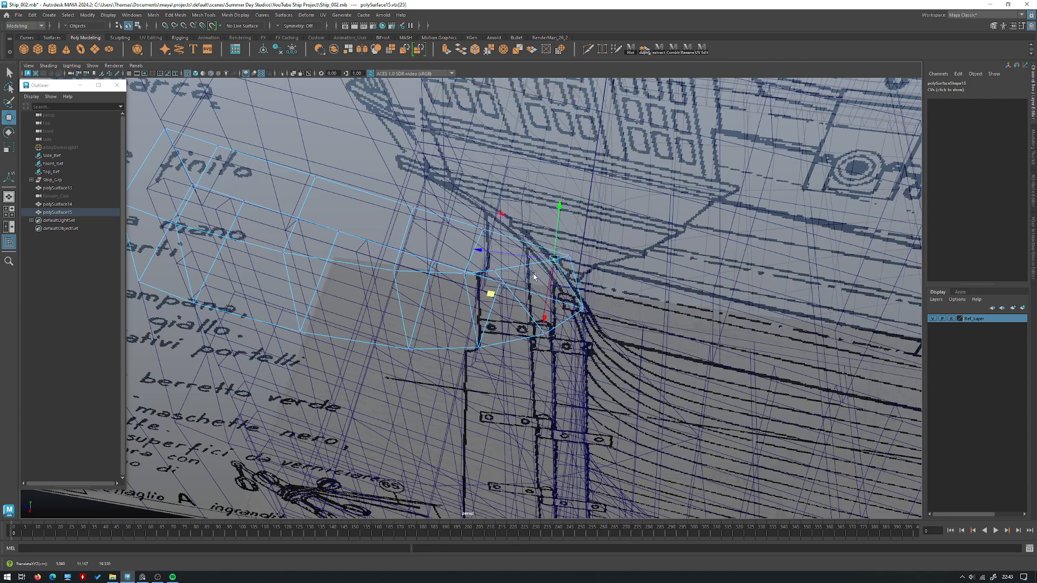
pyautogui.hotkey('ctrl', 'z')
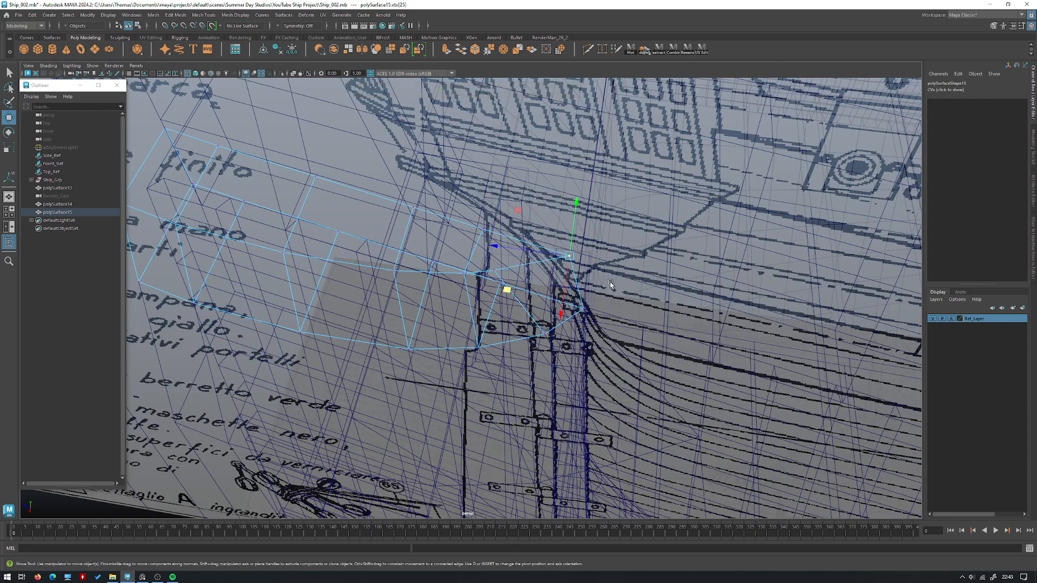
pyautogui.keyDown('shift'); pyautogui.rightClick(590, 221); pyautogui.keyUp('shift')
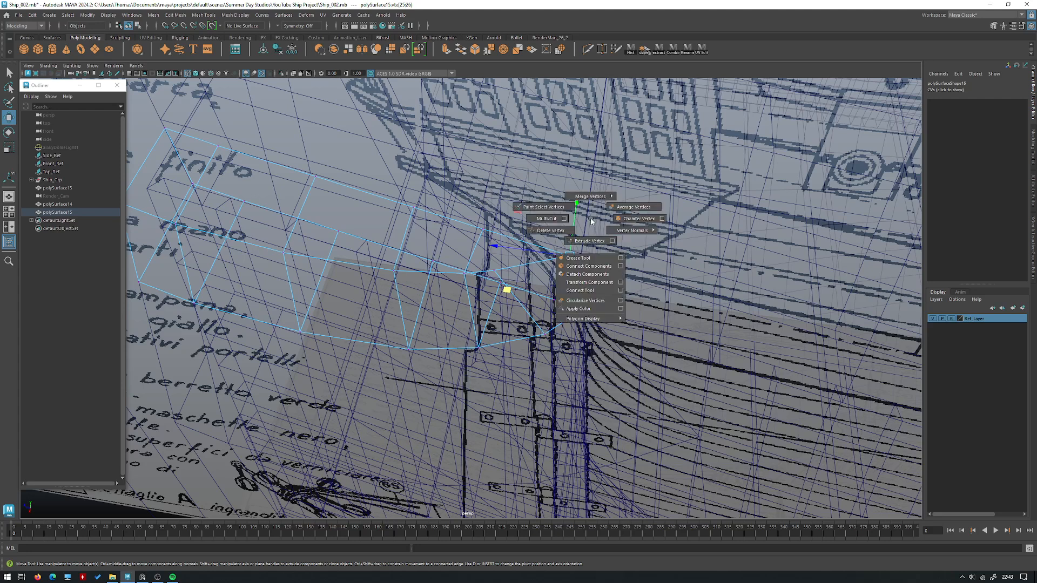
pyautogui.moveTo(590, 180)
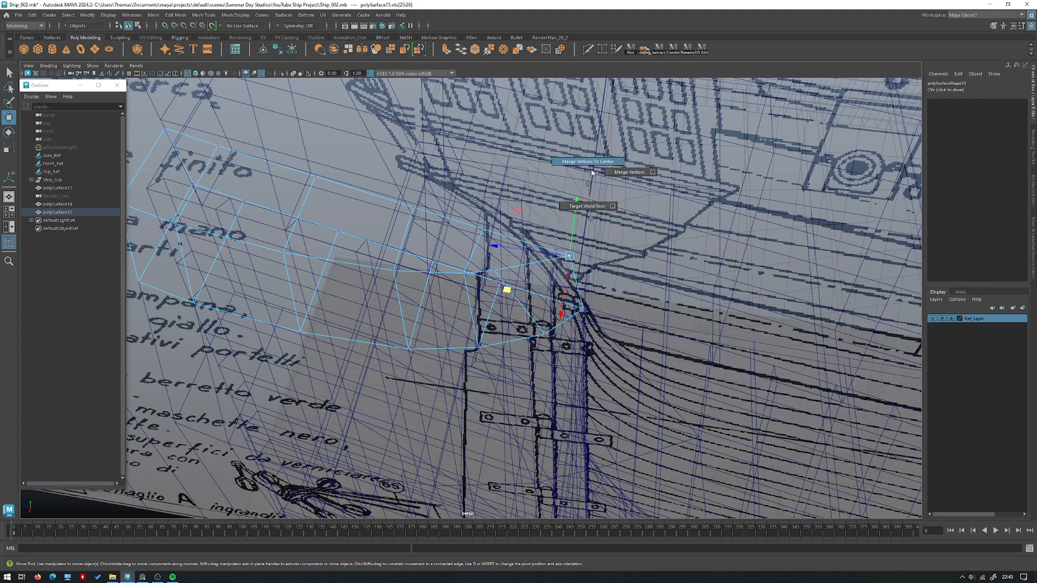
pyautogui.click(591, 171)
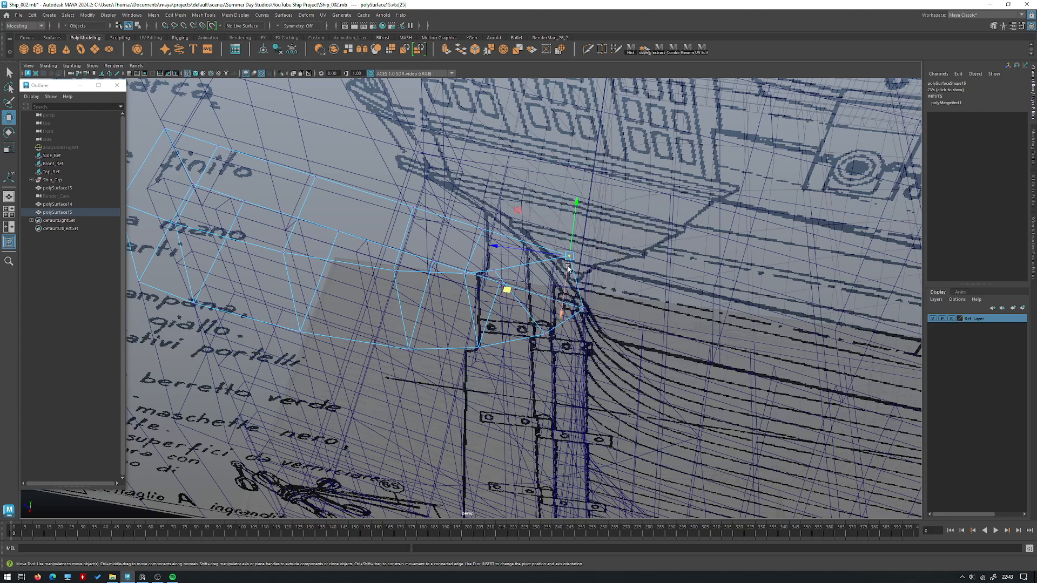
pyautogui.hotkey('ctrl', 'z')
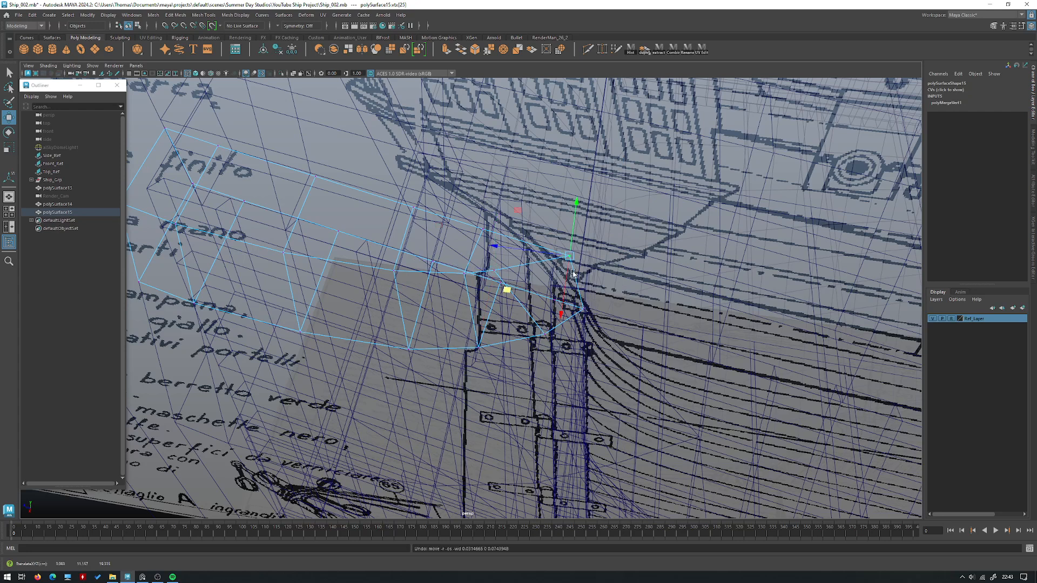
# Step: Align the move axis with the block's top edge and slide the front top corner vertex toward the stern to match the side reference
pyautogui.press('space')
pyautogui.press('space')
pyautogui.press('d')
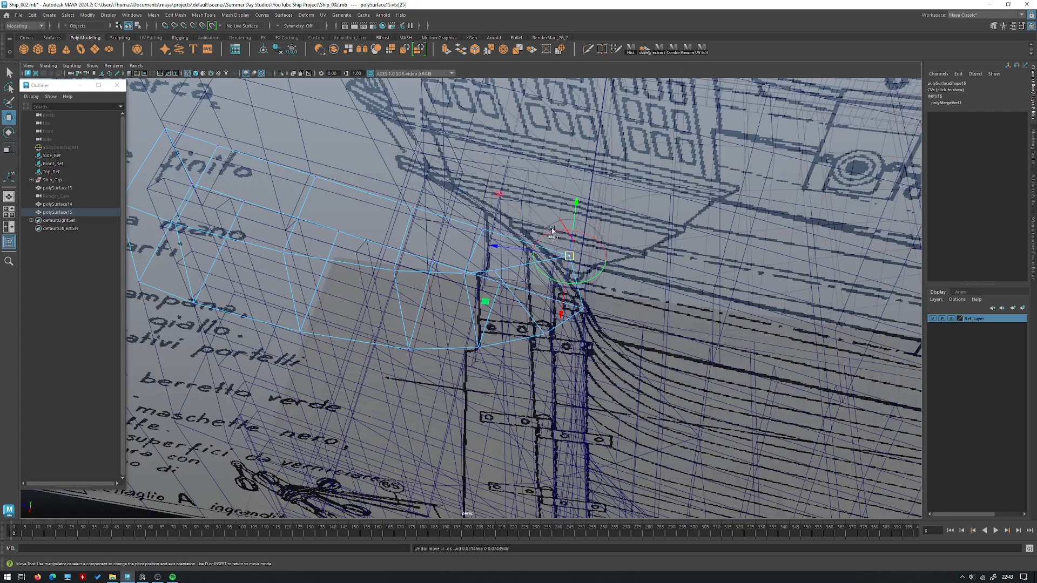
pyautogui.press('space')
pyautogui.press('space')
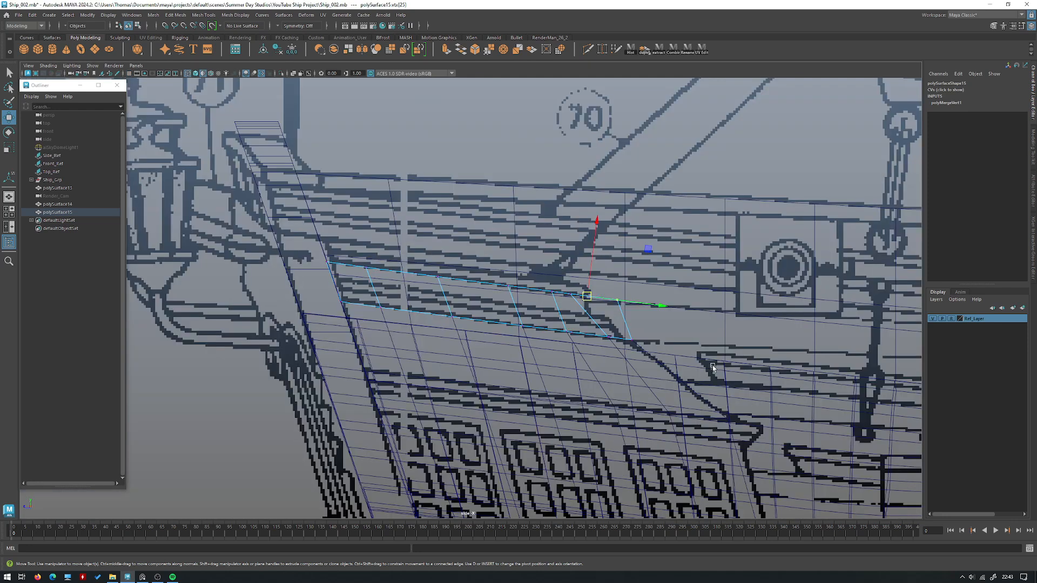
pyautogui.moveTo(637, 303); pyautogui.dragTo(608, 300)
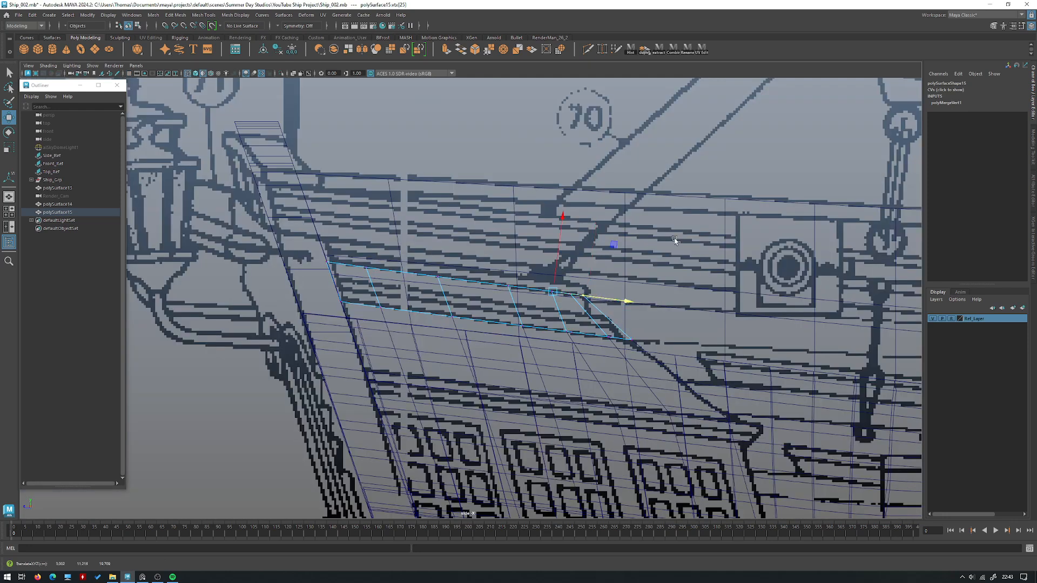
pyautogui.press('space')
pyautogui.press('space')
# Step: Isolate the upper block in shaded display and slide the front vertices of its top surface along their edges to even out the spacing
pyautogui.keyDown('alt'); pyautogui.moveTo(648, 190); pyautogui.dragTo(463, 241); pyautogui.keyUp('alt')
pyautogui.moveTo(463, 241)
pyautogui.mouseDown(button='right')
pyautogui.moveTo(474, 226)
pyautogui.moveTo(500, 226)
pyautogui.mouseUp(button='right')
pyautogui.scroll(-3, 504, 254)
pyautogui.press('5')
pyautogui.hotkey('ctrl', '1')
pyautogui.moveTo(505, 254)
pyautogui.keyDown('alt'); pyautogui.mouseDown()
pyautogui.moveTo(443, 239)
pyautogui.moveTo(507, 270)
pyautogui.mouseUp(); pyautogui.keyUp('alt')
pyautogui.moveTo(604, 226); pyautogui.dragTo(562, 227, button='right')
pyautogui.keyDown('alt'); pyautogui.moveTo(562, 227); pyautogui.dragTo(518, 319); pyautogui.keyUp('alt')
pyautogui.scroll(4, 539, 311)
pyautogui.click(501, 315)
pyautogui.click(481, 283)
pyautogui.keyDown('ctrl'); pyautogui.keyDown('shift'); pyautogui.moveTo(484, 288); pyautogui.dragTo(479, 261); pyautogui.keyUp('shift'); pyautogui.keyUp('ctrl')
pyautogui.click(558, 283)
pyautogui.keyDown('ctrl'); pyautogui.keyDown('shift'); pyautogui.moveTo(559, 285); pyautogui.dragTo(559, 260); pyautogui.keyUp('shift'); pyautogui.keyUp('ctrl')
pyautogui.keyDown('ctrl'); pyautogui.keyDown('shift'); pyautogui.moveTo(517, 317); pyautogui.dragTo(514, 304); pyautogui.keyUp('shift'); pyautogui.keyUp('ctrl')
pyautogui.click(478, 265)
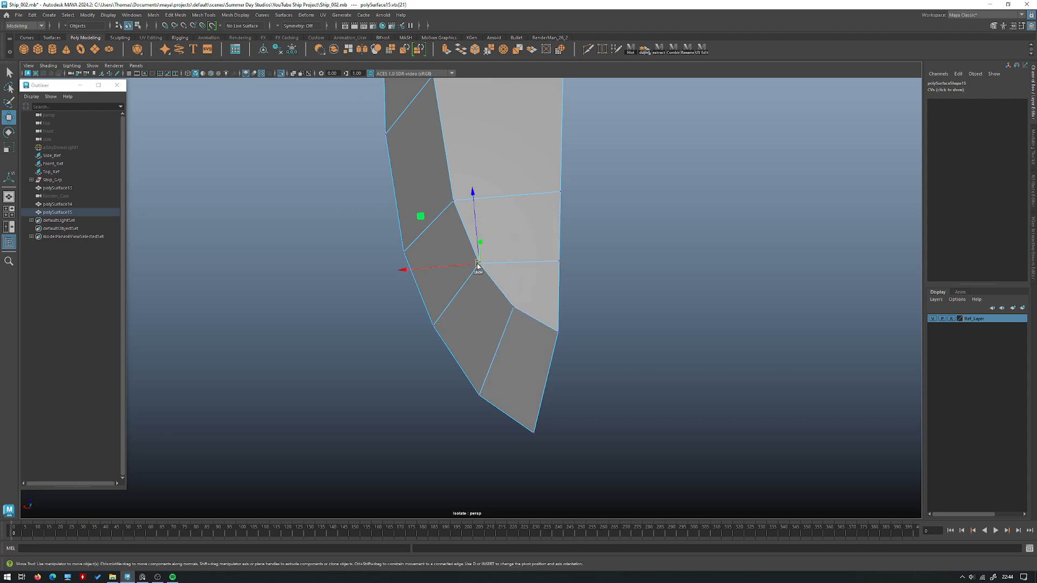
# Step: Return the trim piece to object mode, restore the full ship view and save the scene
pyautogui.moveTo(507, 245); pyautogui.dragTo(561, 227, button='right')
pyautogui.click(615, 202)
pyautogui.hotkey('ctrl', '1')
pyautogui.keyDown('alt'); pyautogui.moveTo(647, 212); pyautogui.dragTo(596, 234); pyautogui.keyUp('alt')
pyautogui.hotkey('ctrl', 's')
pyautogui.keyDown('alt'); pyautogui.moveTo(596, 233); pyautogui.dragTo(500, 278, button='right'); pyautogui.keyUp('alt')
pyautogui.keyDown('alt'); pyautogui.moveTo(500, 277); pyautogui.dragTo(474, 293); pyautogui.keyUp('alt')
# Step: Examine the two upper trim bands of the stern gallery from several angles and against the side reference drawing
pyautogui.click(485, 339)
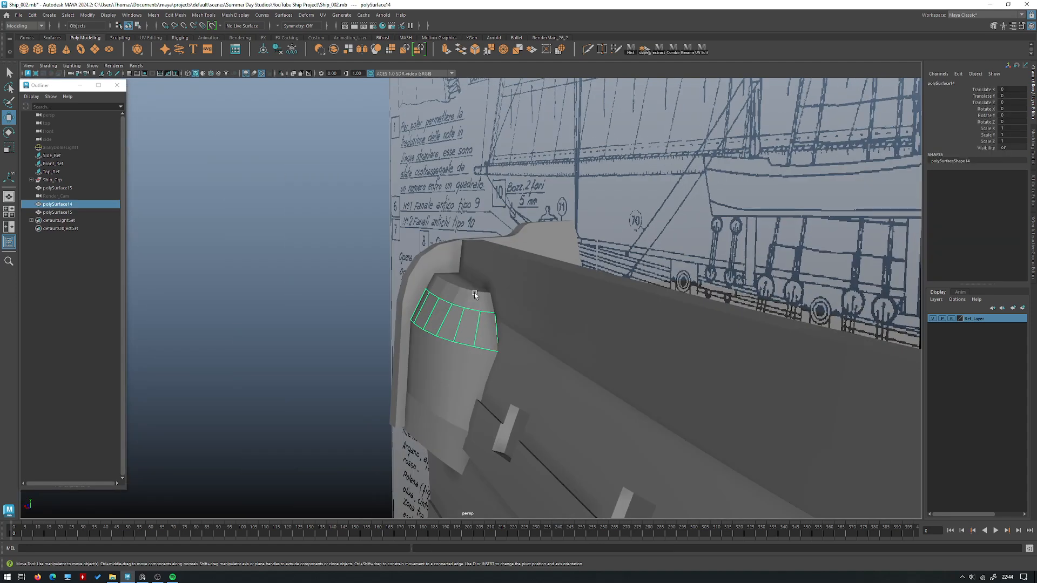
pyautogui.click(459, 293)
pyautogui.keyDown('alt'); pyautogui.moveTo(459, 293); pyautogui.dragTo(481, 324, button='right'); pyautogui.keyUp('alt')
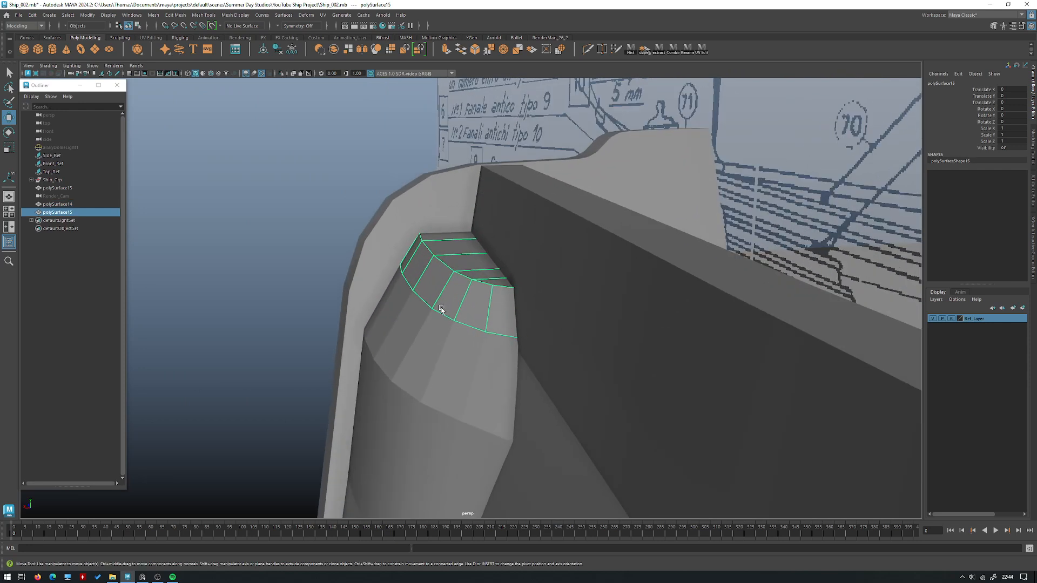
pyautogui.keyDown('alt'); pyautogui.moveTo(438, 305); pyautogui.dragTo(534, 368); pyautogui.keyUp('alt')
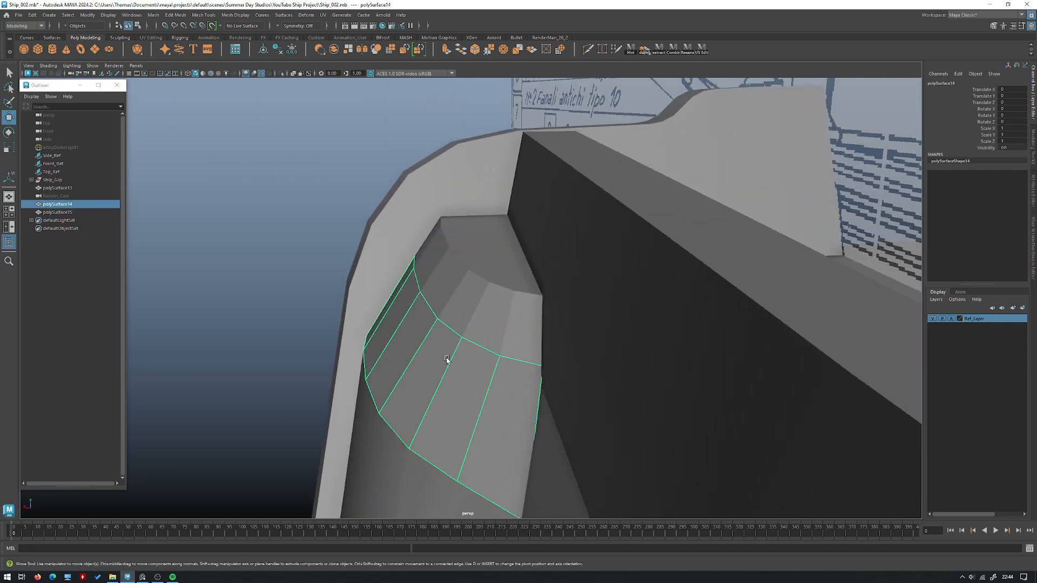
pyautogui.keyDown('alt'); pyautogui.moveTo(482, 278); pyautogui.dragTo(473, 405); pyautogui.keyUp('alt')
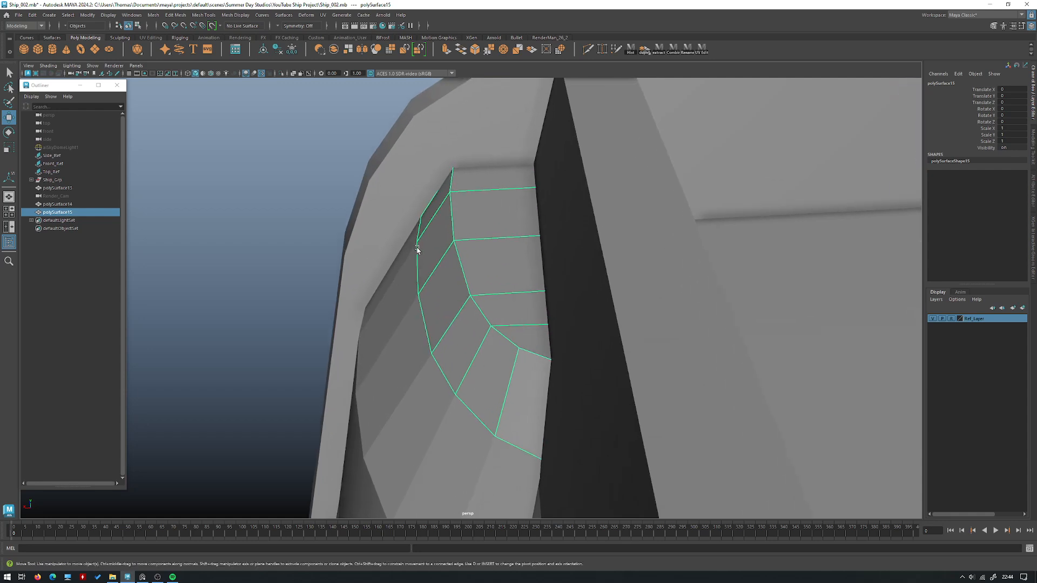
pyautogui.keyDown('alt'); pyautogui.moveTo(405, 283); pyautogui.dragTo(423, 365); pyautogui.keyUp('alt')
pyautogui.press('space')
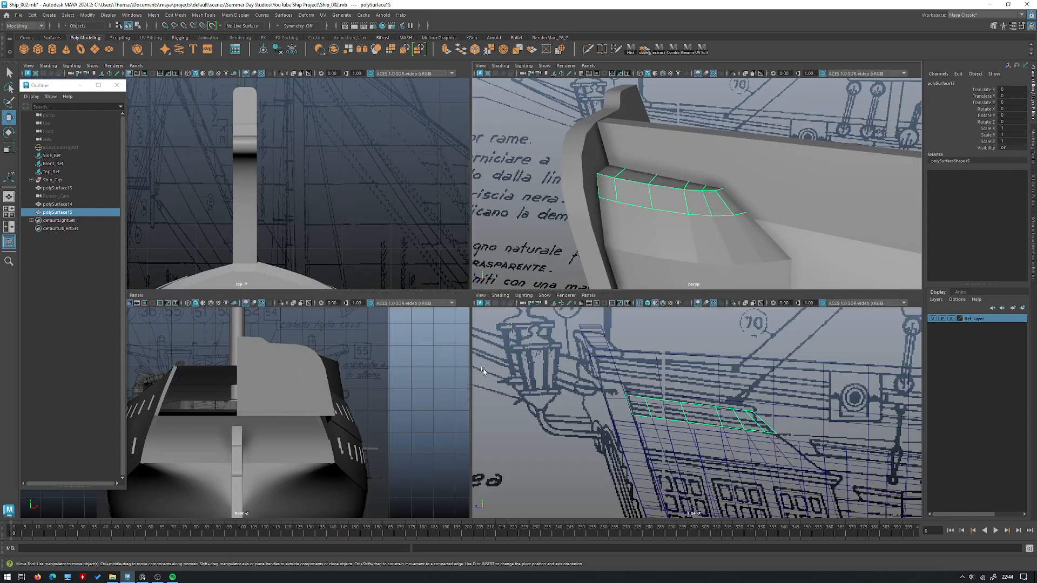
pyautogui.press('space')
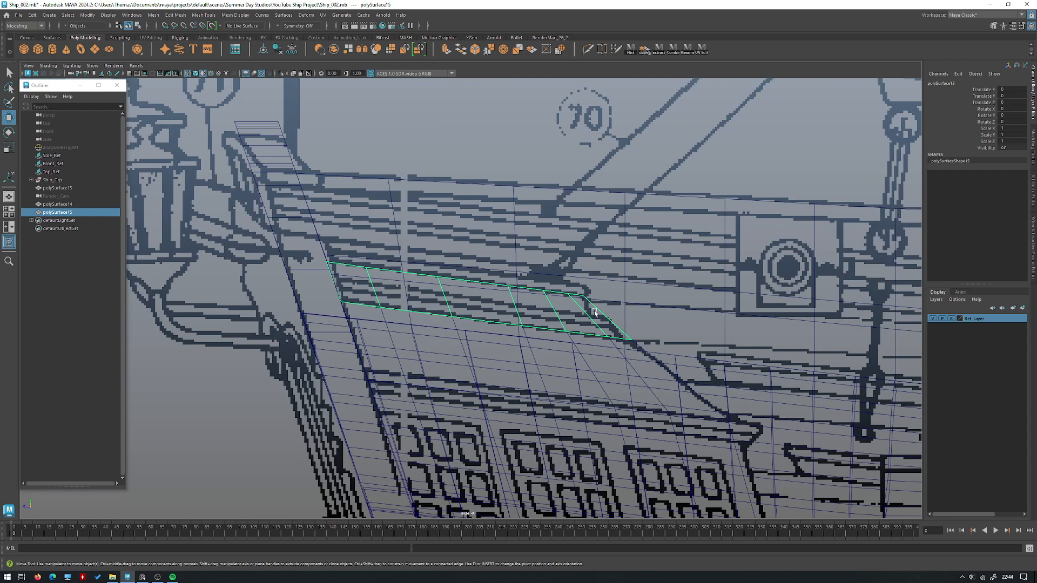
pyautogui.press('space')
pyautogui.press('space')
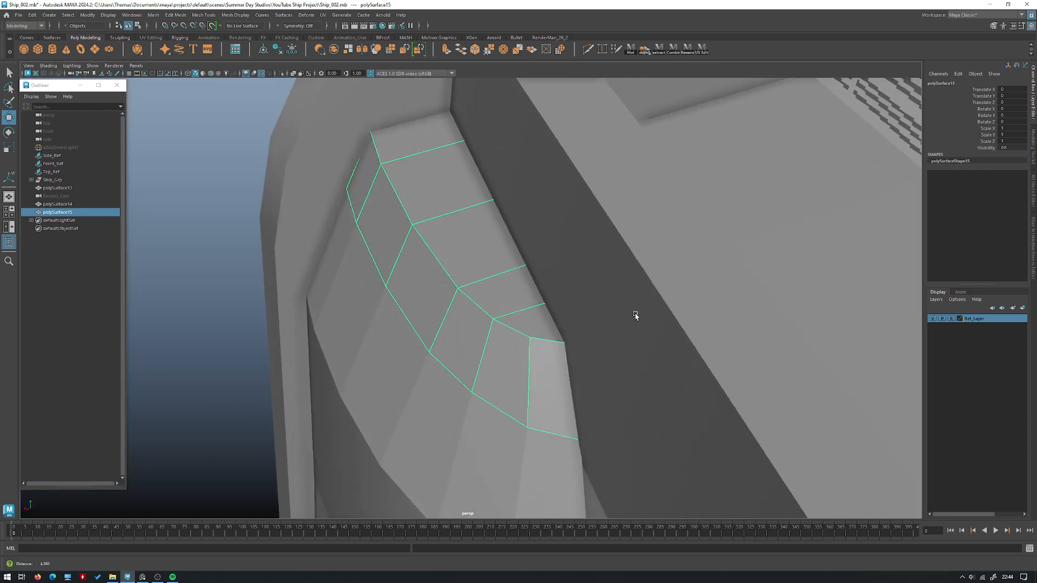
# Step: Select the lower border edges of the uppermost gallery trim piece and move them slightly outward along an edge-aligned axis
pyautogui.hotkey('ctrl', '1')
pyautogui.press('f')
pyautogui.rightClick(518, 280)
pyautogui.moveTo(519, 279); pyautogui.dragTo(519, 257, button='right')
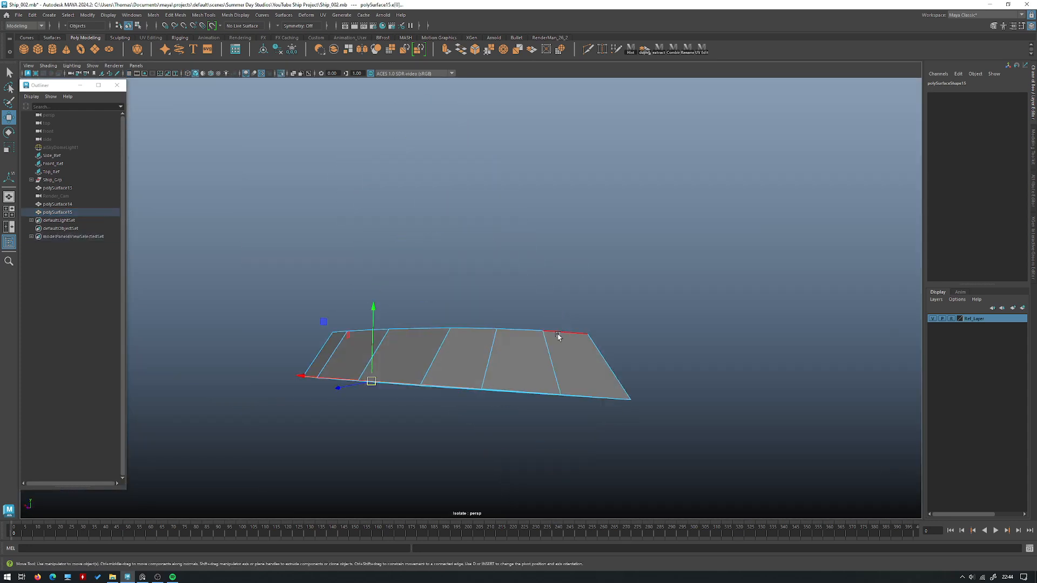
pyautogui.press('q')
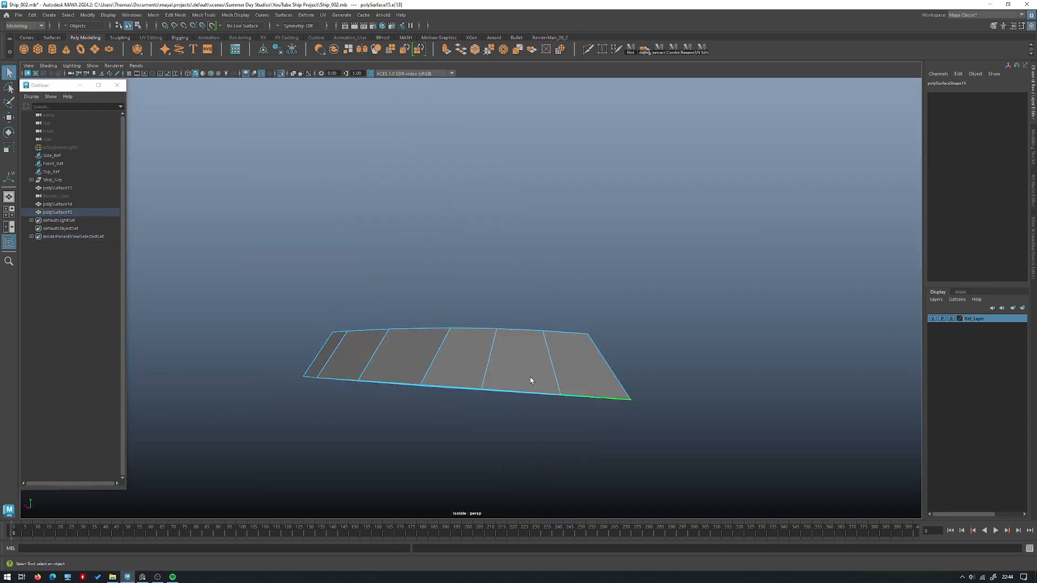
pyautogui.scroll(3, 380, 333)
pyautogui.click(380, 332)
pyautogui.keyDown('alt'); pyautogui.moveTo(192, 354); pyautogui.dragTo(359, 342); pyautogui.keyUp('alt')
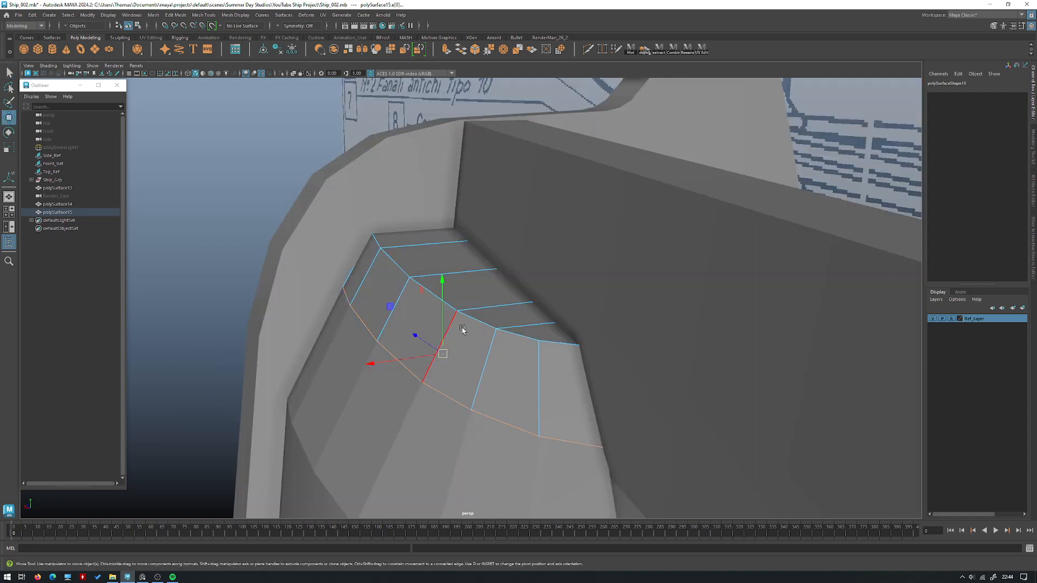
pyautogui.keyDown('alt'); pyautogui.moveTo(463, 331); pyautogui.dragTo(431, 285); pyautogui.keyUp('alt')
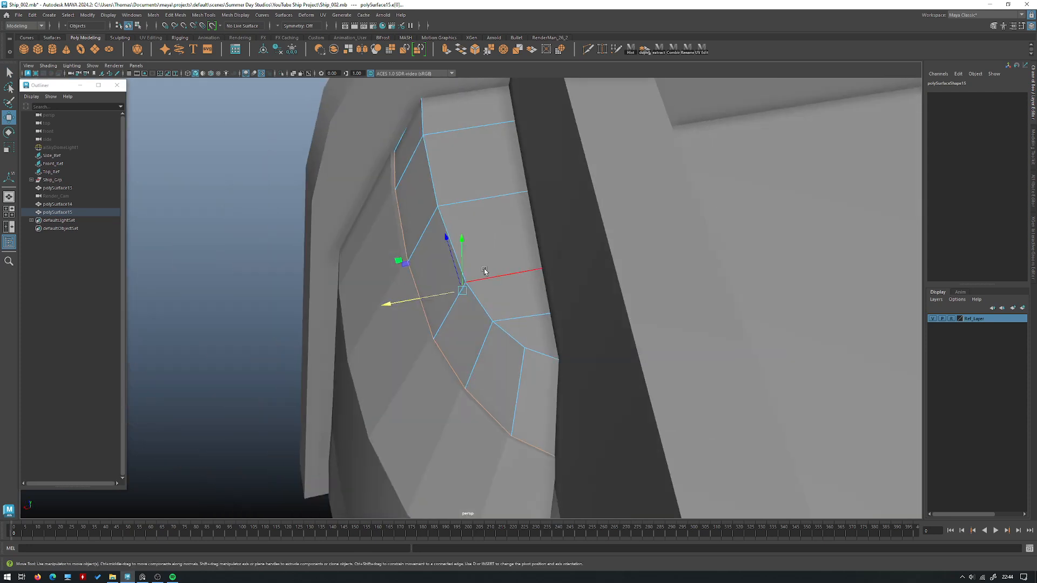
pyautogui.keyDown('alt'); pyautogui.moveTo(505, 300); pyautogui.dragTo(524, 342); pyautogui.keyUp('alt')
pyautogui.rightClick(523, 342)
# Step: Merge the overlapping vertices at the lower forward tip of the uppermost trim piece
pyautogui.press('4')
pyautogui.keyDown('alt'); pyautogui.moveTo(408, 300); pyautogui.dragTo(360, 170); pyautogui.keyUp('alt')
pyautogui.press('F9')
pyautogui.press('q')
pyautogui.moveTo(579, 412); pyautogui.dragTo(603, 433)
pyautogui.keyDown('alt'); pyautogui.moveTo(602, 433); pyautogui.dragTo(642, 332); pyautogui.keyUp('alt')
pyautogui.keyDown('shift'); pyautogui.rightClick(641, 331); pyautogui.keyUp('shift')
pyautogui.keyDown('shift'); pyautogui.moveTo(642, 334); pyautogui.dragTo(641, 254, button='right'); pyautogui.keyUp('shift')
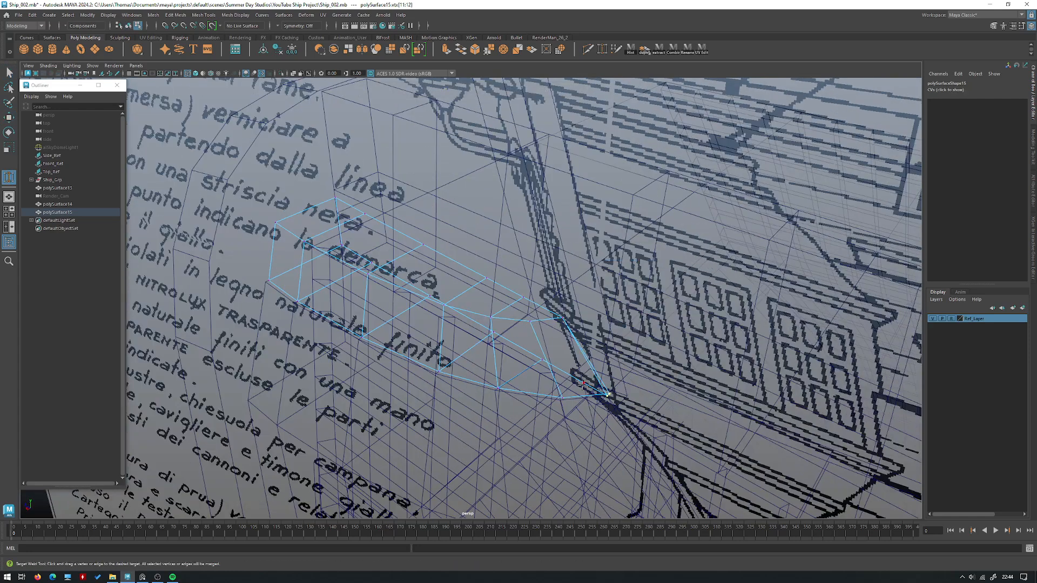
pyautogui.press('w')
pyautogui.keyDown('shift'); pyautogui.rightClick(626, 323); pyautogui.keyUp('shift')
pyautogui.keyDown('shift'); pyautogui.moveTo(623, 307); pyautogui.dragTo(619, 264, button='right'); pyautogui.keyUp('shift')
pyautogui.press('q')
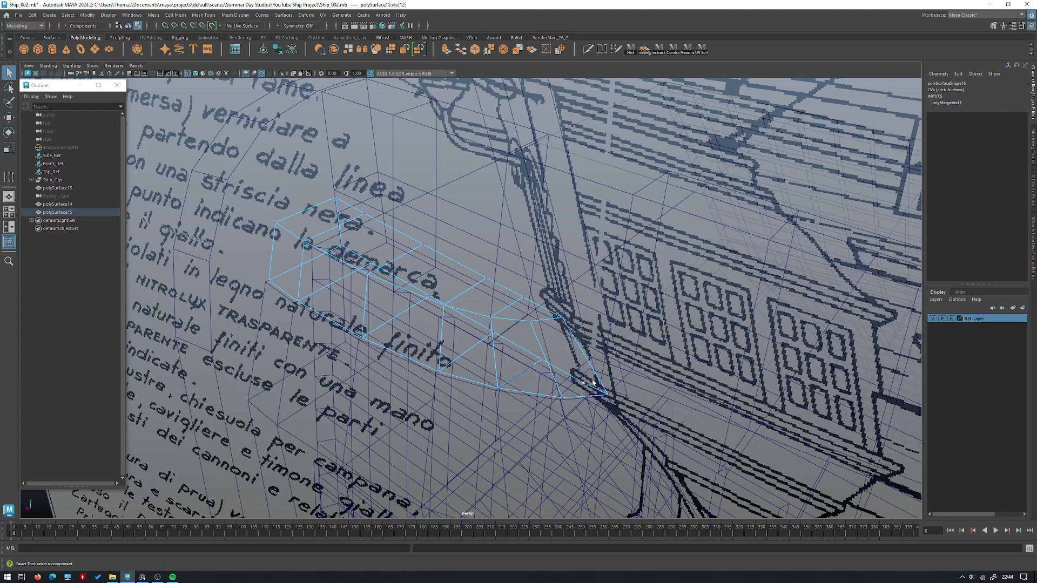
pyautogui.click(620, 354)
pyautogui.keyDown('alt'); pyautogui.moveTo(624, 364); pyautogui.dragTo(611, 348); pyautogui.keyUp('alt')
# Step: Move the forward tip vertex of the uppermost trim piece along an axis aligned to its neighbouring edge
pyautogui.press('5')
pyautogui.press('w')
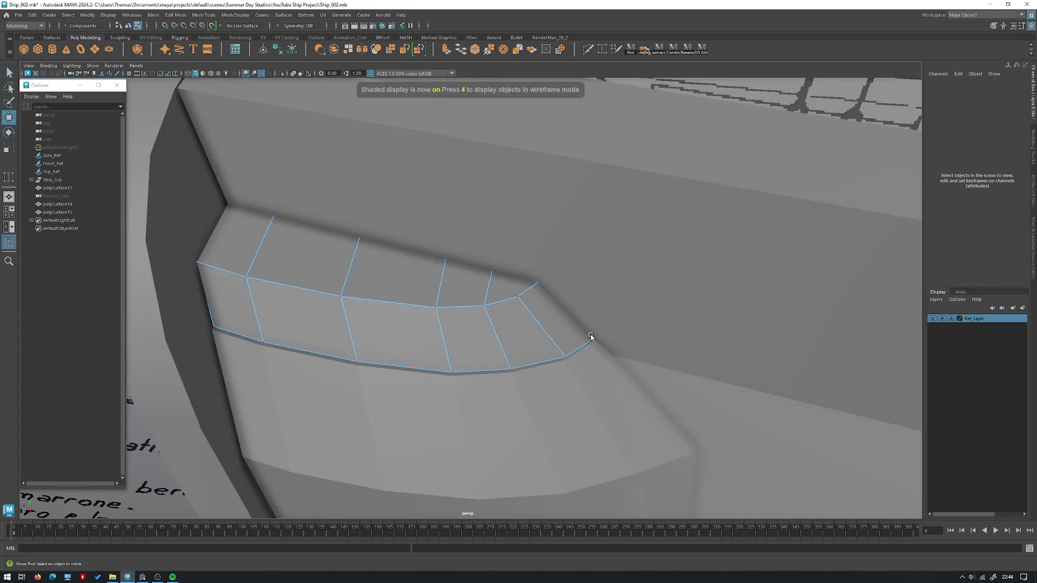
pyautogui.click(591, 337)
pyautogui.press('4')
pyautogui.press('d')
pyautogui.click(526, 299)
pyautogui.press('5')
pyautogui.moveTo(598, 313); pyautogui.dragTo(538, 288)
pyautogui.moveTo(527, 265); pyautogui.dragTo(595, 322, button='right')
# Step: Isolate the uppermost trim piece and check its shape and front corner in smooth preview
pyautogui.keyDown('alt'); pyautogui.moveTo(594, 322); pyautogui.dragTo(550, 324); pyautogui.keyUp('alt')
pyautogui.hotkey('ctrl', '1')
pyautogui.press('3')
pyautogui.press('1')
pyautogui.press('3')
pyautogui.click(593, 369)
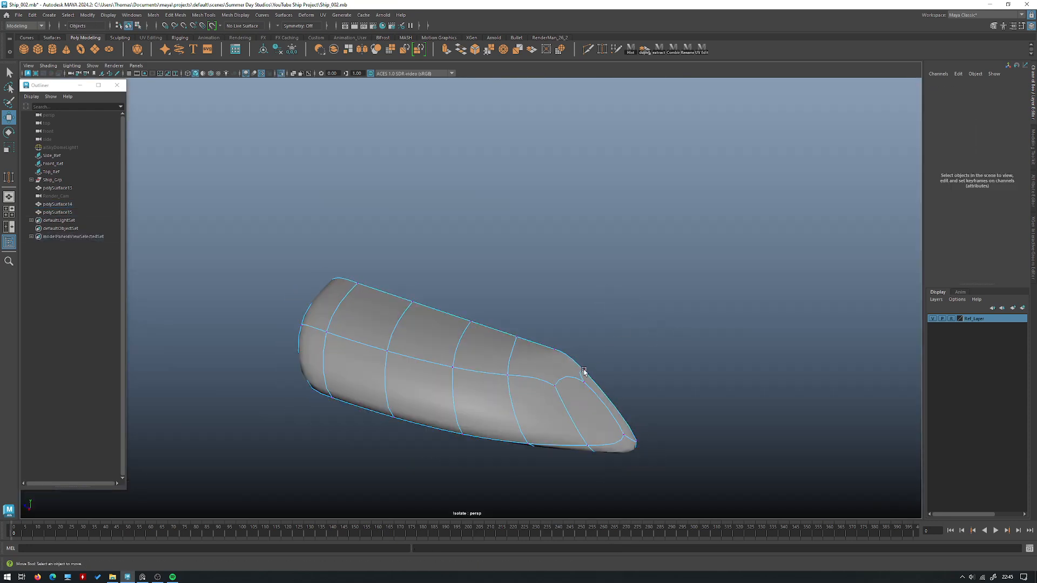
pyautogui.press('1')
pyautogui.click(585, 365)
pyautogui.moveTo(543, 357); pyautogui.dragTo(535, 350)
pyautogui.hotkey('ctrl', 'z')
# Step: Merge the overlapping vertices at the upper front corner and the lower tip of the second trim band
pyautogui.moveTo(599, 367); pyautogui.dragTo(564, 340)
pyautogui.keyDown('shift'); pyautogui.rightClick(606, 322); pyautogui.keyUp('shift')
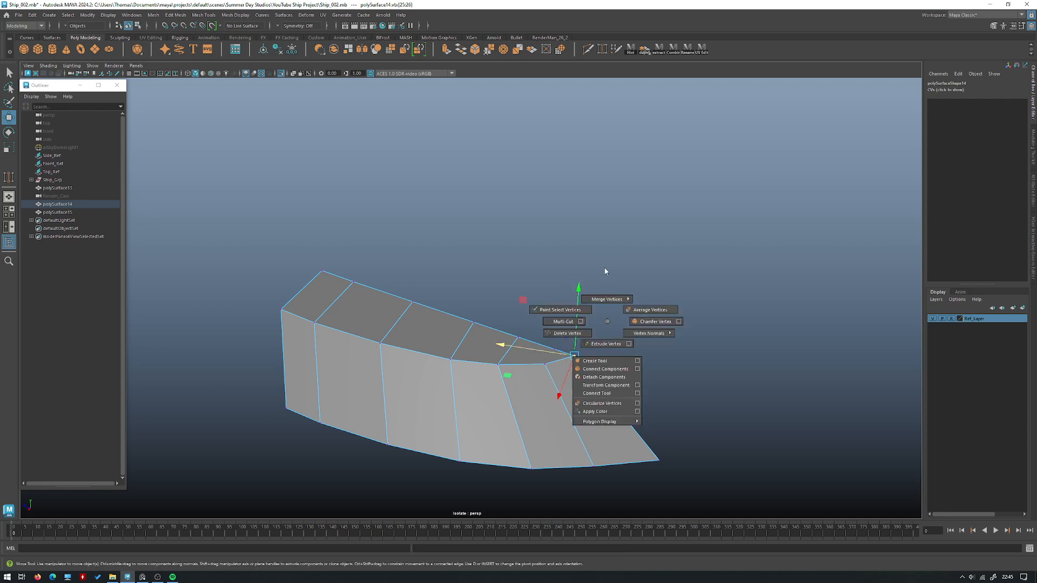
pyautogui.keyDown('shift'); pyautogui.moveTo(605, 279); pyautogui.dragTo(601, 227, button='right'); pyautogui.keyUp('shift')
pyautogui.moveTo(689, 471)
pyautogui.mouseDown()
pyautogui.moveTo(653, 445)
pyautogui.moveTo(689, 451)
pyautogui.mouseUp()
pyautogui.press('w')
pyautogui.moveTo(564, 348); pyautogui.dragTo(564, 349)
pyautogui.keyDown('shift'); pyautogui.moveTo(620, 308); pyautogui.dragTo(614, 243, button='right'); pyautogui.keyUp('shift')
pyautogui.moveTo(648, 438); pyautogui.dragTo(648, 437)
pyautogui.press('g')
# Step: Delete the leftover component near the second band's upper front corner and restore the full ship view in object mode
pyautogui.click(583, 322)
pyautogui.moveTo(546, 354); pyautogui.dragTo(578, 323)
pyautogui.press('Delete')
pyautogui.moveTo(556, 288); pyautogui.dragTo(603, 269, button='right')
pyautogui.keyDown('alt'); pyautogui.moveTo(601, 272); pyautogui.dragTo(544, 300); pyautogui.keyUp('alt')
pyautogui.hotkey('ctrl', '1')
pyautogui.click(269, 212)
pyautogui.keyDown('alt'); pyautogui.moveTo(316, 231); pyautogui.dragTo(272, 238); pyautogui.keyUp('alt')
pyautogui.scroll(-5, 273, 239)
pyautogui.keyDown('alt'); pyautogui.moveTo(405, 255); pyautogui.dragTo(480, 268); pyautogui.keyUp('alt')
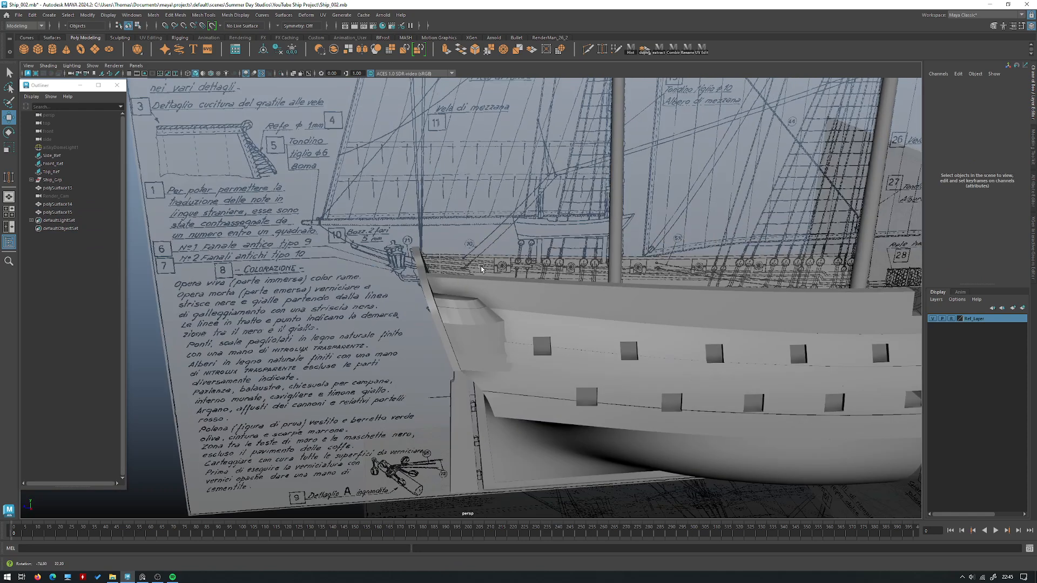
# Step: Isolate the second trim band, soften its cross edges along the curved face and bring back the whole ship
pyautogui.scroll(4, 481, 270)
pyautogui.click(486, 335)
pyautogui.keyDown('alt'); pyautogui.moveTo(584, 296); pyautogui.dragTo(515, 315); pyautogui.keyUp('alt')
pyautogui.hotkey('ctrl', '1')
pyautogui.moveTo(537, 343)
pyautogui.mouseDown(button='right')
pyautogui.moveTo(518, 370)
pyautogui.moveTo(524, 348)
pyautogui.moveTo(526, 377)
pyautogui.moveTo(525, 329)
pyautogui.mouseUp(button='right')
pyautogui.click(526, 379)
pyautogui.press('q')
pyautogui.click(523, 372)
pyautogui.click(380, 321)
pyautogui.press('space')
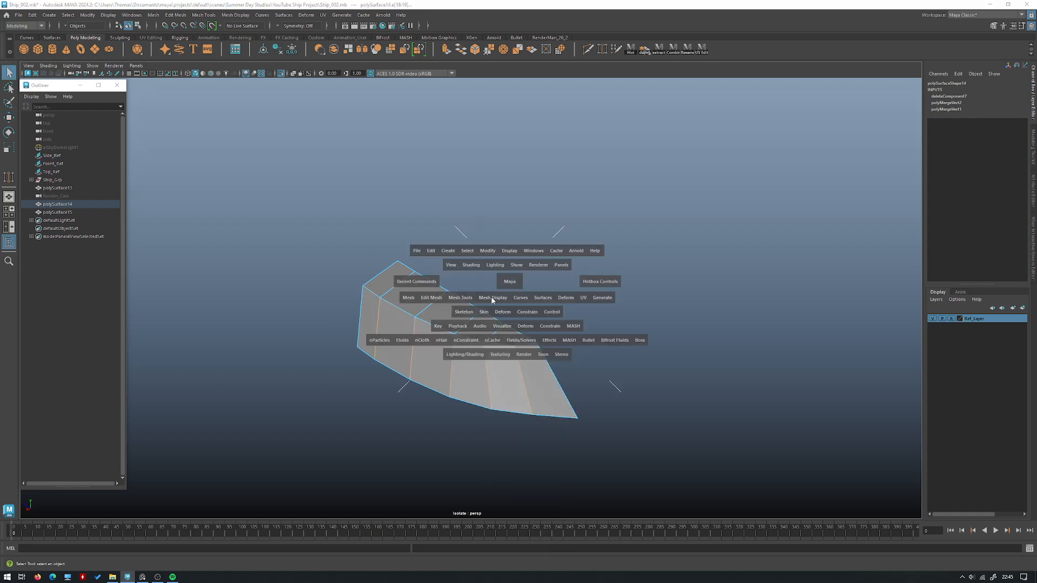
pyautogui.click(492, 299)
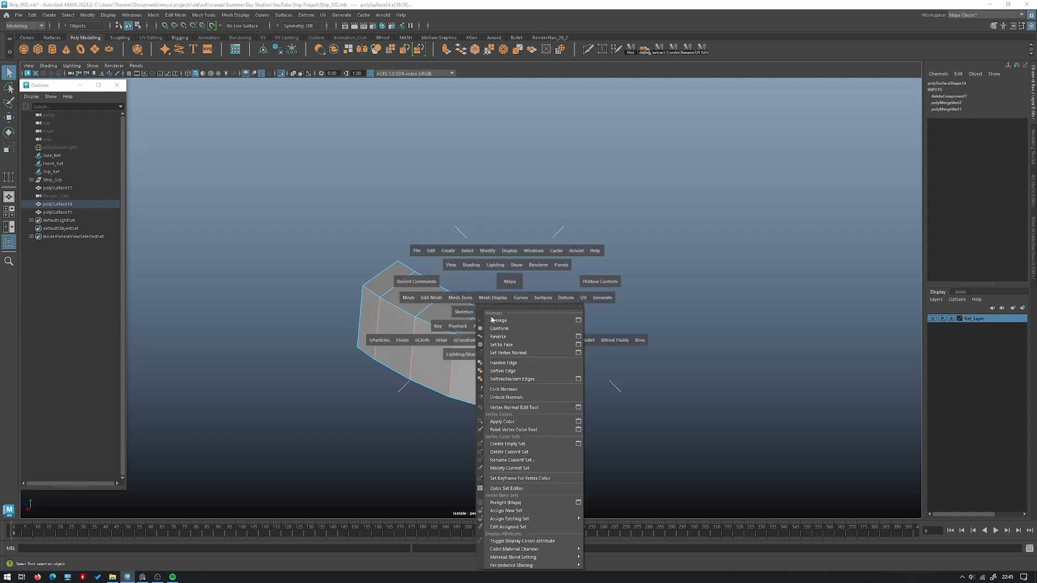
pyautogui.click(504, 371)
pyautogui.press('w')
pyautogui.moveTo(482, 313); pyautogui.dragTo(483, 316, button='right')
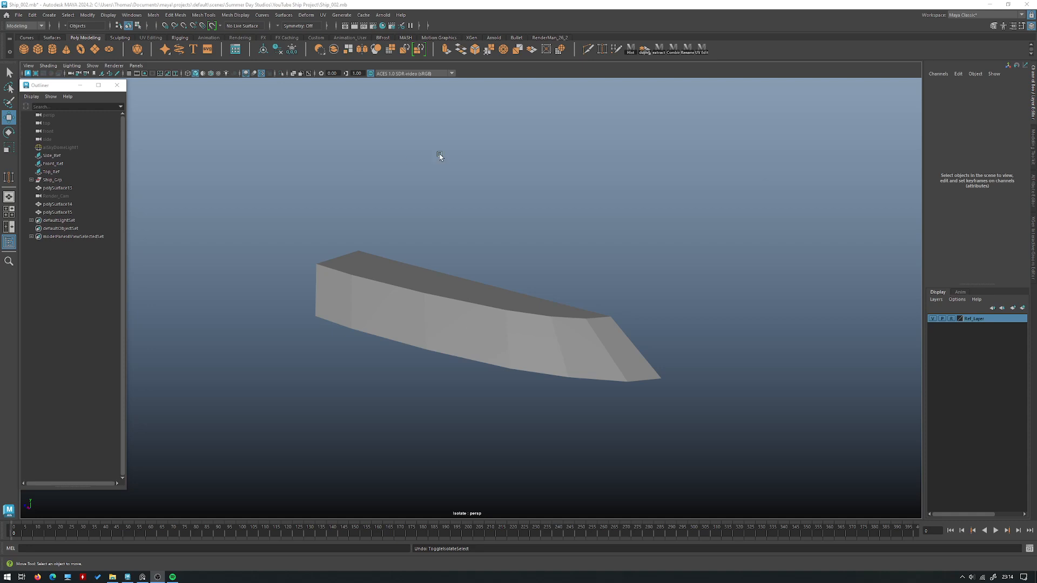
pyautogui.moveTo(492, 210); pyautogui.dragTo(524, 305)
pyautogui.hotkey('ctrl', '1')
# Step: Examine the lower end and underside of the stern gallery where it meets the hull
pyautogui.keyDown('alt'); pyautogui.moveTo(523, 269); pyautogui.dragTo(259, 194, button='right'); pyautogui.keyUp('alt')
pyautogui.click(259, 194)
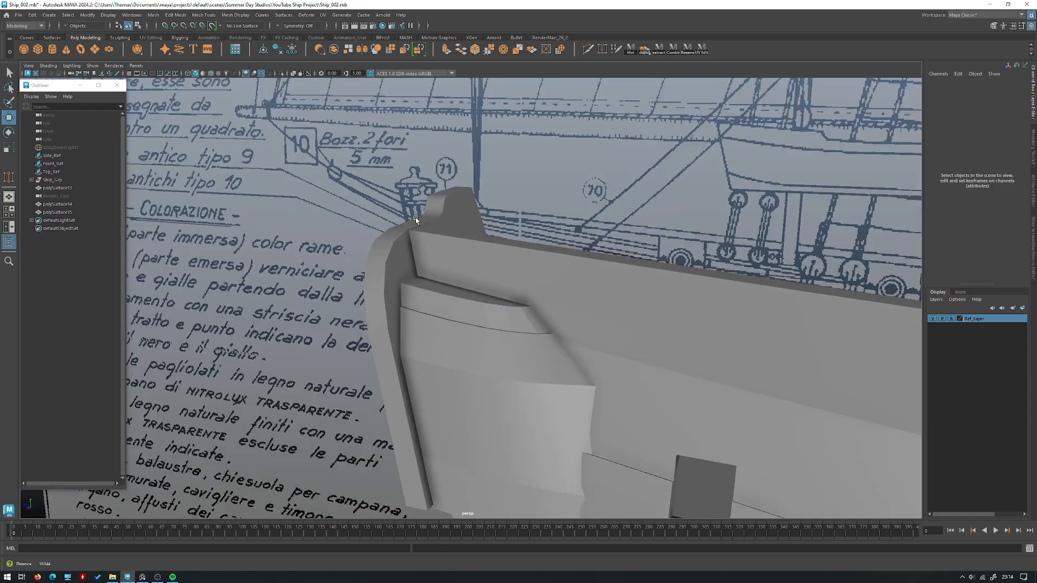
pyautogui.keyDown('alt'); pyautogui.moveTo(421, 475); pyautogui.dragTo(373, 297, button='middle'); pyautogui.keyUp('alt')
pyautogui.keyDown('alt'); pyautogui.moveTo(372, 297); pyautogui.dragTo(406, 298, button='right'); pyautogui.keyUp('alt')
pyautogui.keyDown('alt'); pyautogui.moveTo(406, 298); pyautogui.dragTo(472, 340); pyautogui.keyUp('alt')
pyautogui.click(454, 361)
pyautogui.keyDown('alt'); pyautogui.moveTo(472, 340); pyautogui.dragTo(464, 309, button='middle'); pyautogui.keyUp('alt')
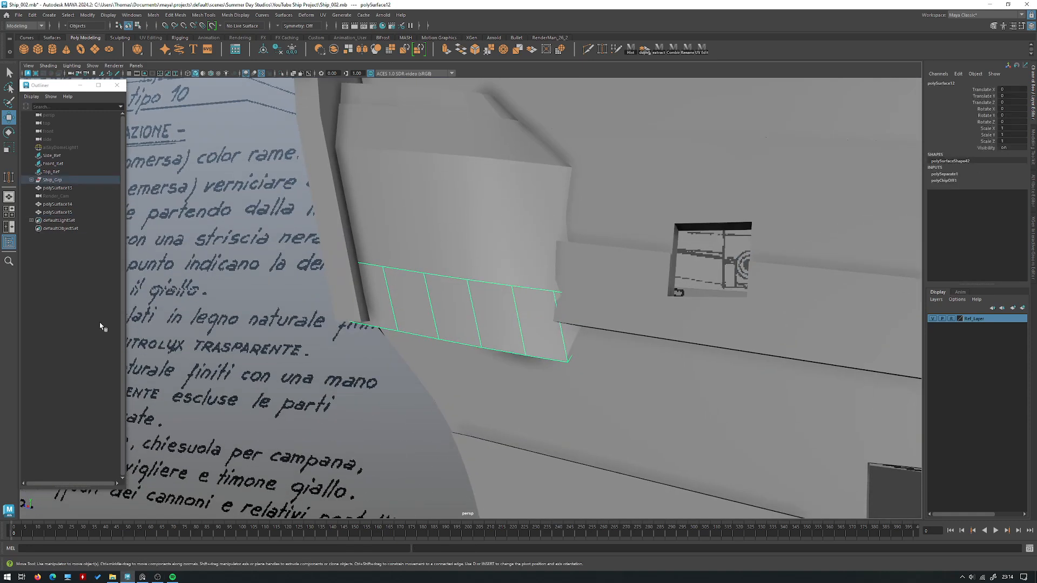
pyautogui.click(311, 335)
pyautogui.keyDown('alt'); pyautogui.moveTo(291, 378); pyautogui.dragTo(426, 344); pyautogui.keyUp('alt')
pyautogui.keyDown('alt'); pyautogui.moveTo(426, 344); pyautogui.dragTo(417, 206, button='right'); pyautogui.keyUp('alt')
pyautogui.keyDown('alt'); pyautogui.moveTo(474, 316); pyautogui.dragTo(487, 376); pyautogui.keyUp('alt')
pyautogui.keyDown('alt'); pyautogui.moveTo(486, 376); pyautogui.dragTo(467, 398, button='right'); pyautogui.keyUp('alt')
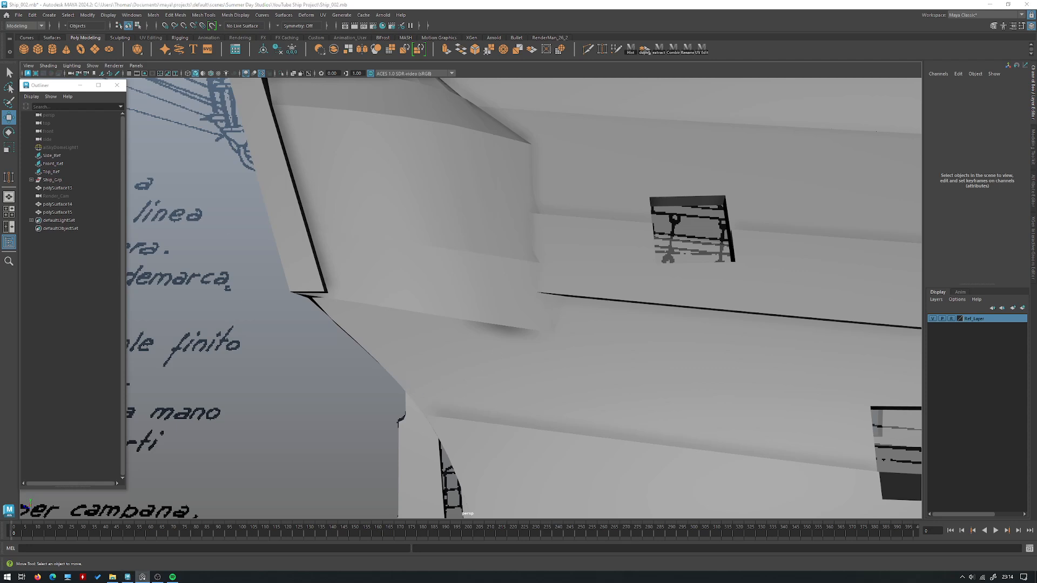
# Step: Duplicate the lowest band of the stern gallery and isolate the copy
pyautogui.moveTo(490, 245)
pyautogui.keyDown('alt'); pyautogui.mouseDown()
pyautogui.moveTo(465, 257)
pyautogui.moveTo(501, 266)
pyautogui.moveTo(475, 233)
pyautogui.mouseUp(); pyautogui.keyUp('alt')
pyautogui.click(465, 257)
pyautogui.hotkey('ctrl', '1')
pyautogui.keyDown('alt'); pyautogui.moveTo(475, 234); pyautogui.dragTo(475, 282, button='middle'); pyautogui.keyUp('alt')
pyautogui.keyDown('alt'); pyautogui.moveTo(475, 281); pyautogui.dragTo(557, 315, button='right'); pyautogui.keyUp('alt')
pyautogui.keyDown('alt'); pyautogui.moveTo(558, 315); pyautogui.dragTo(549, 292); pyautogui.keyUp('alt')
pyautogui.hotkey('ctrl', '1')
pyautogui.hotkey('ctrl', 'd')
pyautogui.hotkey('ctrl', '1')
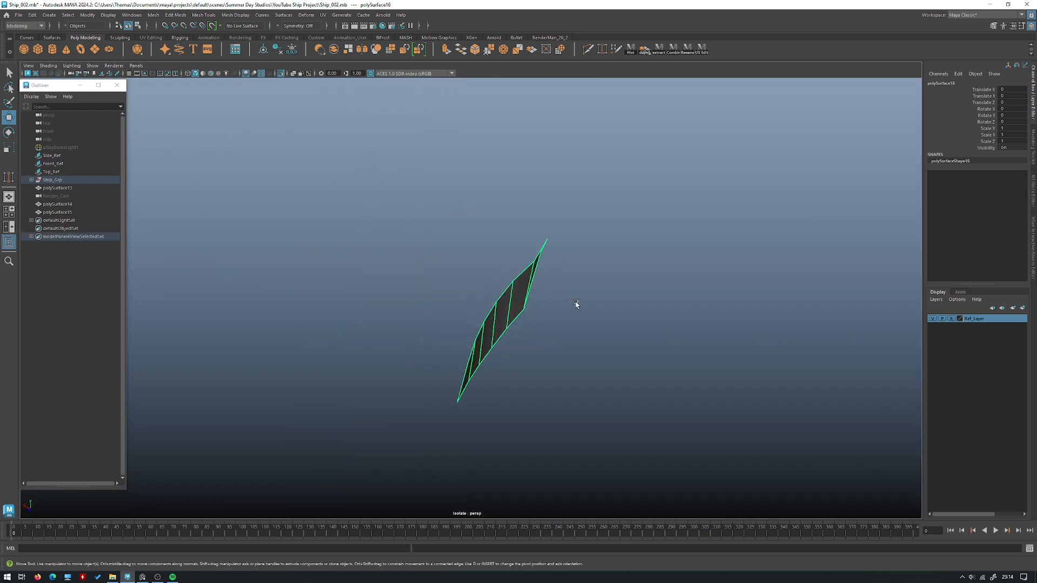
# Step: Extrude the lower border edges of the duplicated band
pyautogui.moveTo(584, 315); pyautogui.dragTo(585, 262, button='right')
pyautogui.press('q')
pyautogui.press('F8')
pyautogui.keyDown('alt'); pyautogui.moveTo(496, 364); pyautogui.dragTo(389, 393); pyautogui.keyUp('alt')
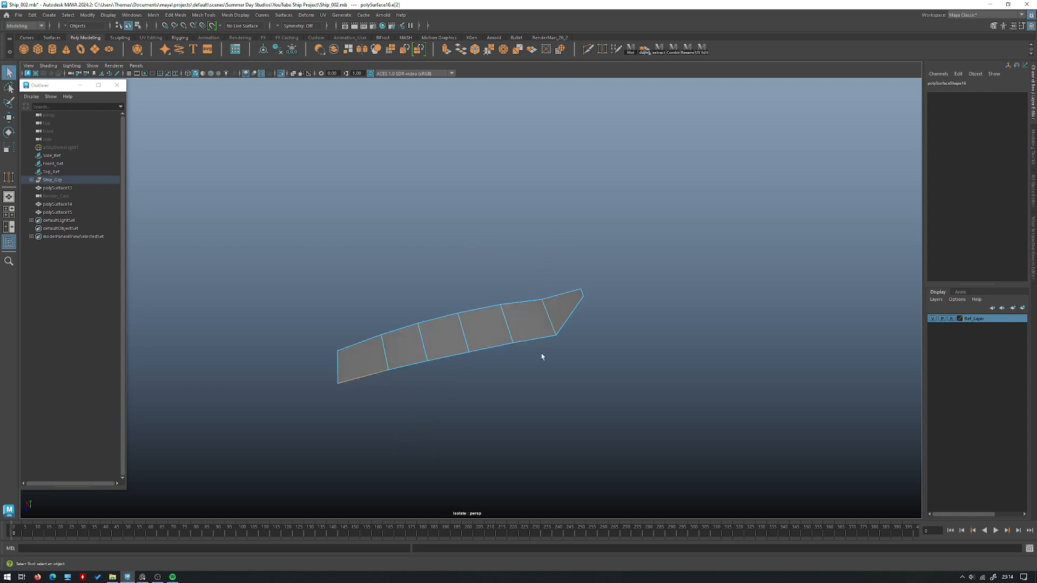
pyautogui.keyDown('alt'); pyautogui.moveTo(523, 339); pyautogui.dragTo(646, 269); pyautogui.keyUp('alt')
pyautogui.keyDown('shift'); pyautogui.moveTo(646, 268); pyautogui.dragTo(645, 305, button='right'); pyautogui.keyUp('shift')
# Step: Move the extruded edges inward to the hull and scale them to form the gallery's underside
pyautogui.keyDown('alt'); pyautogui.moveTo(643, 304); pyautogui.dragTo(721, 345); pyautogui.keyUp('alt')
pyautogui.press('w')
pyautogui.press('r')
pyautogui.keyDown('alt'); pyautogui.moveTo(486, 348); pyautogui.dragTo(518, 361); pyautogui.keyUp('alt')
pyautogui.press('w')
pyautogui.hotkey('ctrl', '1')
pyautogui.keyDown('alt'); pyautogui.moveTo(517, 361); pyautogui.dragTo(529, 374, button='right'); pyautogui.keyUp('alt')
pyautogui.keyDown('alt'); pyautogui.moveTo(529, 373); pyautogui.dragTo(441, 346); pyautogui.keyUp('alt')
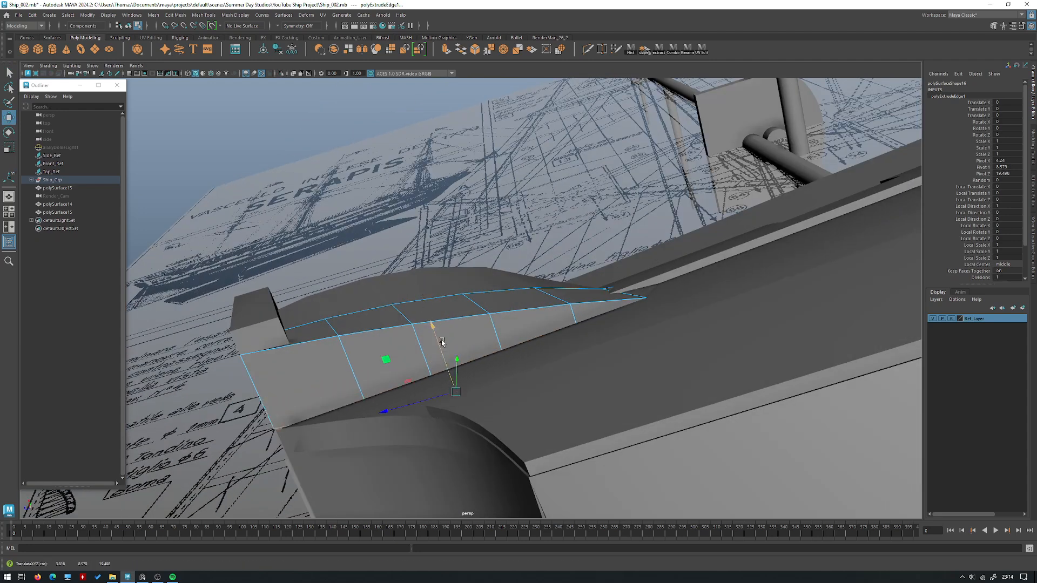
pyautogui.press('r')
pyautogui.moveTo(434, 357); pyautogui.dragTo(570, 345)
# Step: Weld the underside strip's free front corner vertex to the adjacent corner of the band with Target Weld
pyautogui.moveTo(509, 309); pyautogui.dragTo(552, 299, button='right')
pyautogui.hotkey('ctrl', '1')
pyautogui.keyDown('alt'); pyautogui.moveTo(569, 309); pyautogui.dragTo(670, 320); pyautogui.keyUp('alt')
pyautogui.moveTo(669, 321); pyautogui.dragTo(620, 310, button='right')
pyautogui.keyDown('alt'); pyautogui.moveTo(616, 318); pyautogui.dragTo(675, 380); pyautogui.keyUp('alt')
pyautogui.click(584, 348)
pyautogui.hotkey('ctrl', '1')
pyautogui.hotkey('ctrl', 'z')
pyautogui.keyDown('shift'); pyautogui.moveTo(582, 328); pyautogui.dragTo(578, 262, button='right'); pyautogui.keyUp('shift')
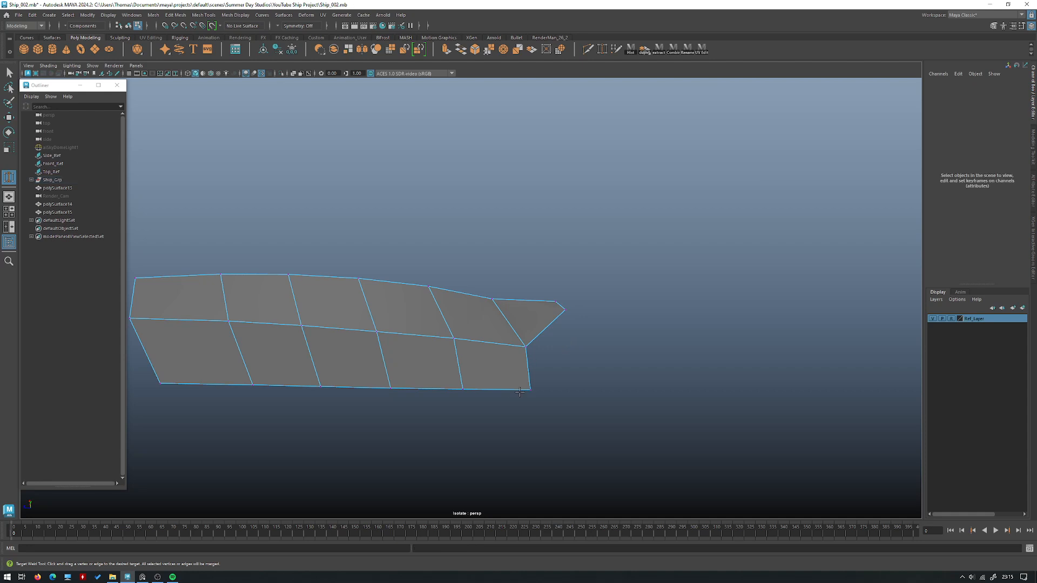
pyautogui.moveTo(529, 331); pyautogui.dragTo(526, 341)
pyautogui.keyDown('alt'); pyautogui.moveTo(526, 340); pyautogui.dragTo(562, 307); pyautogui.keyUp('alt')
pyautogui.press('w')
# Step: Move the inner border vertex nearest the welded corner along its edge to fit the underside against the hull
pyautogui.click(461, 388)
pyautogui.hotkey('ctrl', '1')
pyautogui.keyDown('alt'); pyautogui.moveTo(470, 334); pyautogui.dragTo(489, 337, button='right'); pyautogui.keyUp('alt')
pyautogui.keyDown('alt'); pyautogui.moveTo(489, 336); pyautogui.dragTo(451, 309); pyautogui.keyUp('alt')
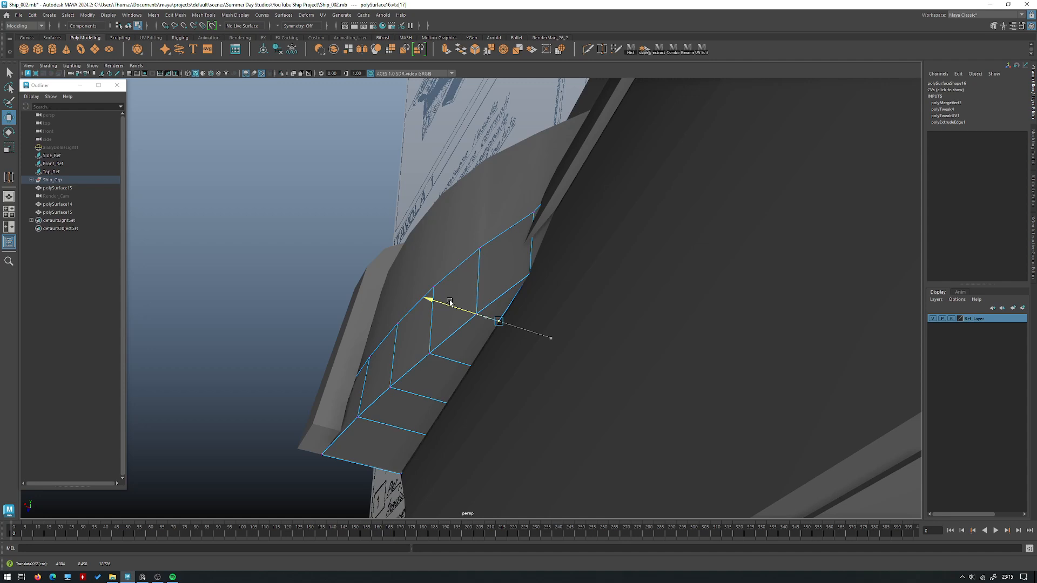
pyautogui.keyDown('alt'); pyautogui.moveTo(452, 307); pyautogui.dragTo(426, 342); pyautogui.keyUp('alt')
pyautogui.hotkey('ctrl', '1')
pyautogui.hotkey('ctrl', 'z')
# Step: Slide the next inner border vertex along its edge and readjust the front one to follow the hull surface
pyautogui.click(441, 381)
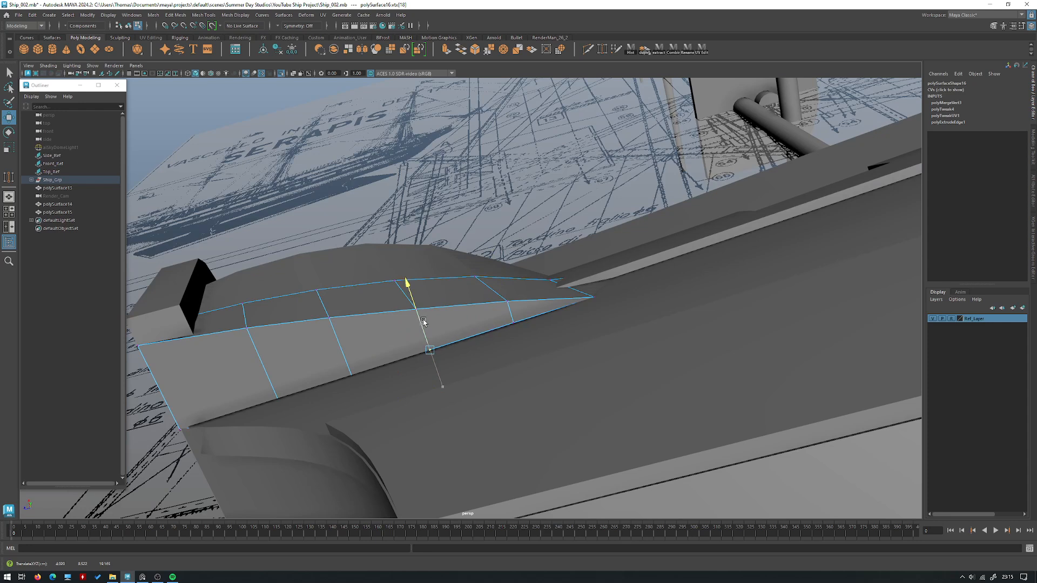
pyautogui.click(512, 322)
pyautogui.keyDown('alt'); pyautogui.moveTo(513, 323); pyautogui.dragTo(600, 344, button='right'); pyautogui.keyUp('alt')
pyautogui.moveTo(521, 292); pyautogui.dragTo(520, 289)
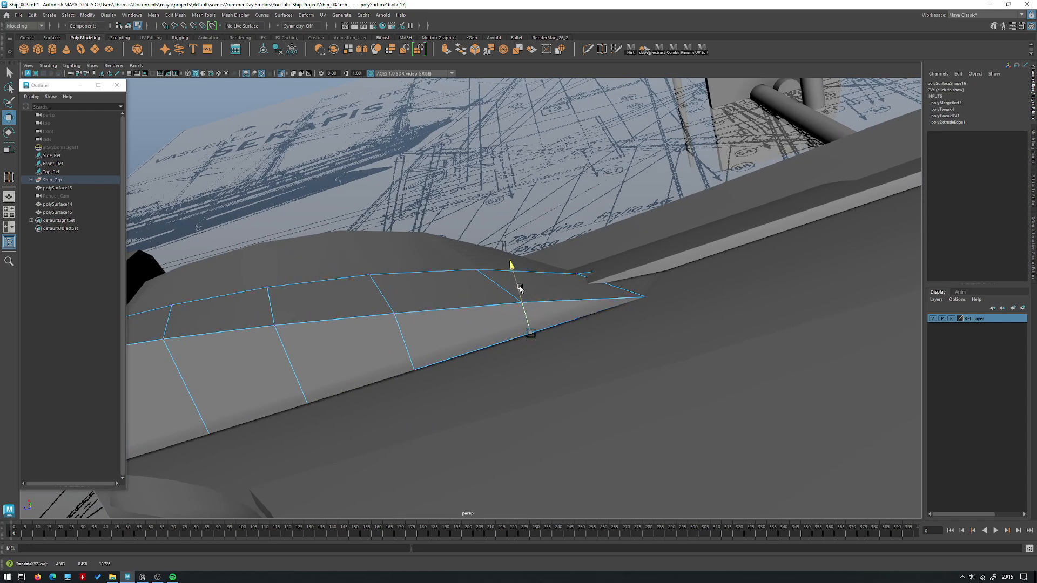
# Step: Slide the next two inner border vertices of the gallery underside along their edges to meet the hull surface
pyautogui.click(415, 369)
pyautogui.moveTo(405, 348); pyautogui.dragTo(403, 345)
pyautogui.keyDown('alt'); pyautogui.moveTo(351, 379); pyautogui.dragTo(482, 348, button='middle'); pyautogui.keyUp('alt')
pyautogui.press('4')
pyautogui.click(442, 406)
pyautogui.press('5')
pyautogui.moveTo(438, 386); pyautogui.dragTo(415, 333)
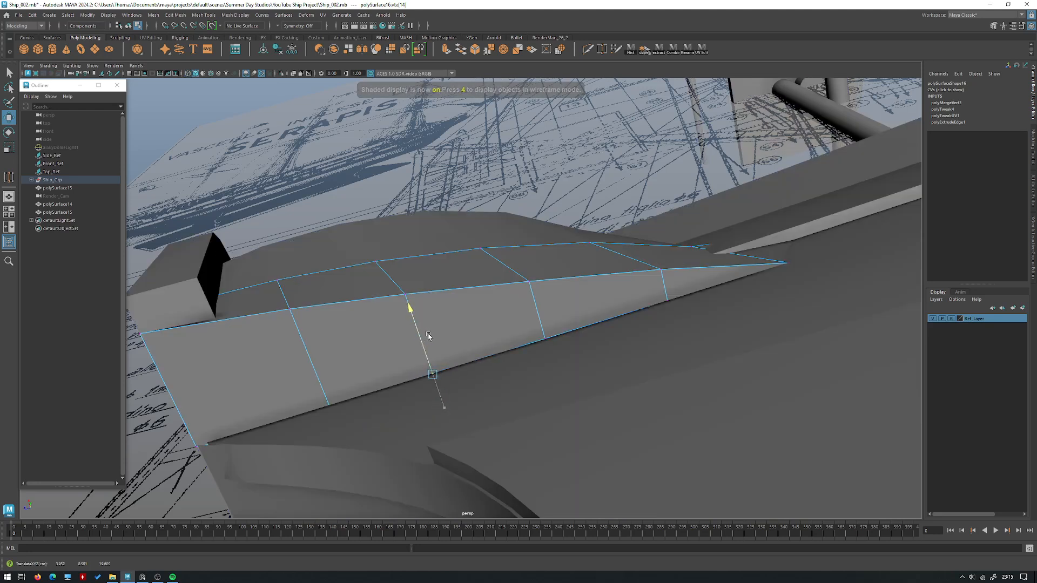
# Step: Slide the inner border vertex beside the underside's aft corner along its edge until it meets the hull
pyautogui.keyDown('alt'); pyautogui.moveTo(372, 371); pyautogui.dragTo(461, 309, button='middle'); pyautogui.keyUp('alt')
pyautogui.press('4')
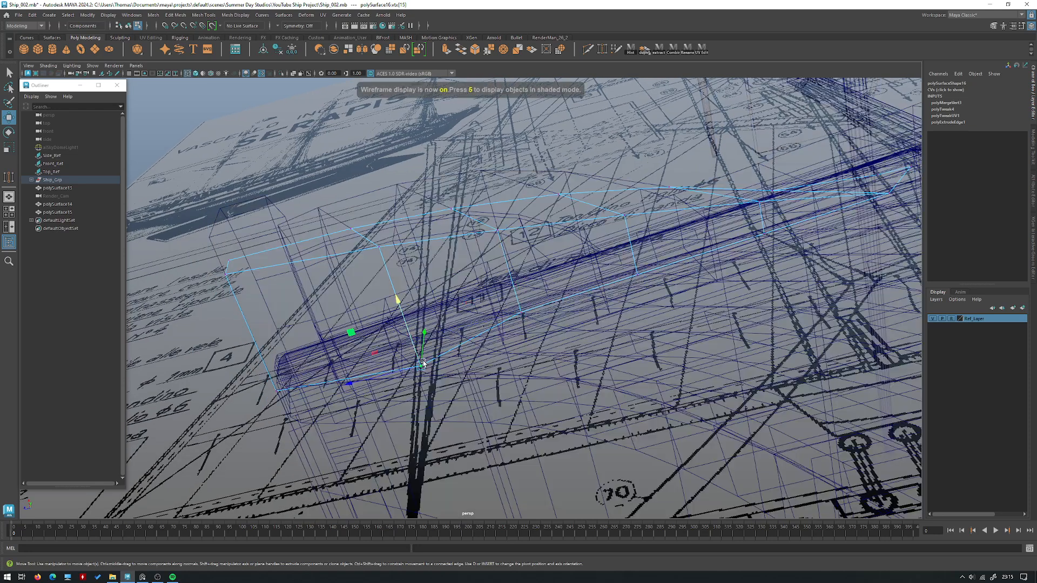
pyautogui.click(420, 366)
pyautogui.press('5')
pyautogui.moveTo(408, 335); pyautogui.dragTo(401, 318)
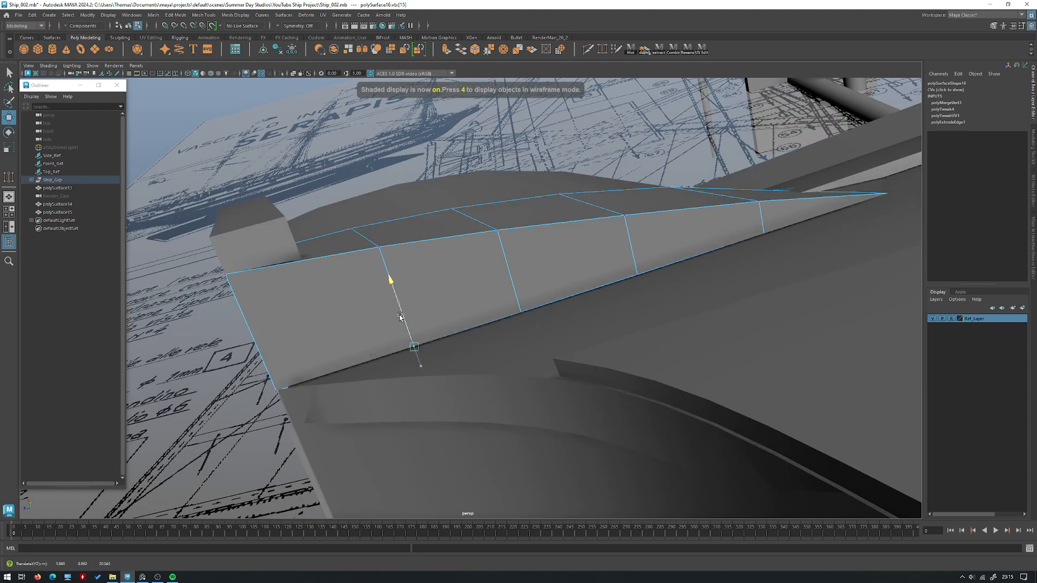
pyautogui.press('4')
pyautogui.click(276, 388)
pyautogui.press('5')
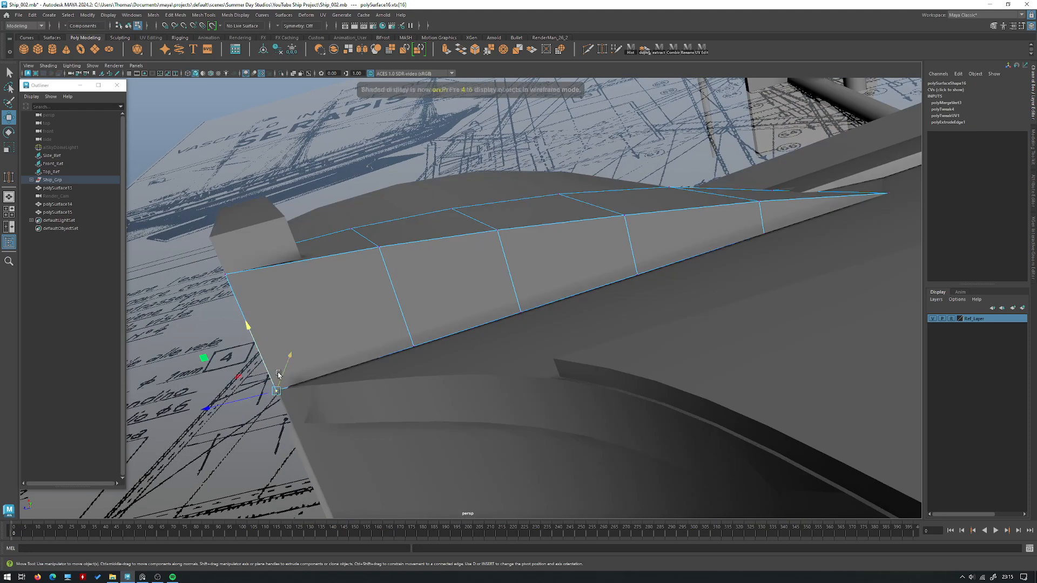
# Step: Leave vertex editing on the gallery band and save the scene
pyautogui.keyDown('alt'); pyautogui.moveTo(283, 360); pyautogui.dragTo(456, 338); pyautogui.keyUp('alt')
pyautogui.moveTo(481, 271); pyautogui.dragTo(523, 257, button='right')
pyautogui.keyDown('alt'); pyautogui.moveTo(522, 257); pyautogui.dragTo(410, 243, button='right'); pyautogui.keyUp('alt')
pyautogui.keyDown('alt'); pyautogui.moveTo(410, 243); pyautogui.dragTo(579, 166); pyautogui.keyUp('alt')
pyautogui.hotkey('ctrl', 's')
pyautogui.click(579, 166)
# Step: Compare the stern gallery bands with the side reference drawing and examine the closed underside in perspective
pyautogui.keyDown('alt'); pyautogui.moveTo(469, 203); pyautogui.dragTo(498, 315); pyautogui.keyUp('alt')
pyautogui.keyDown('alt'); pyautogui.moveTo(629, 332); pyautogui.dragTo(412, 292); pyautogui.keyUp('alt')
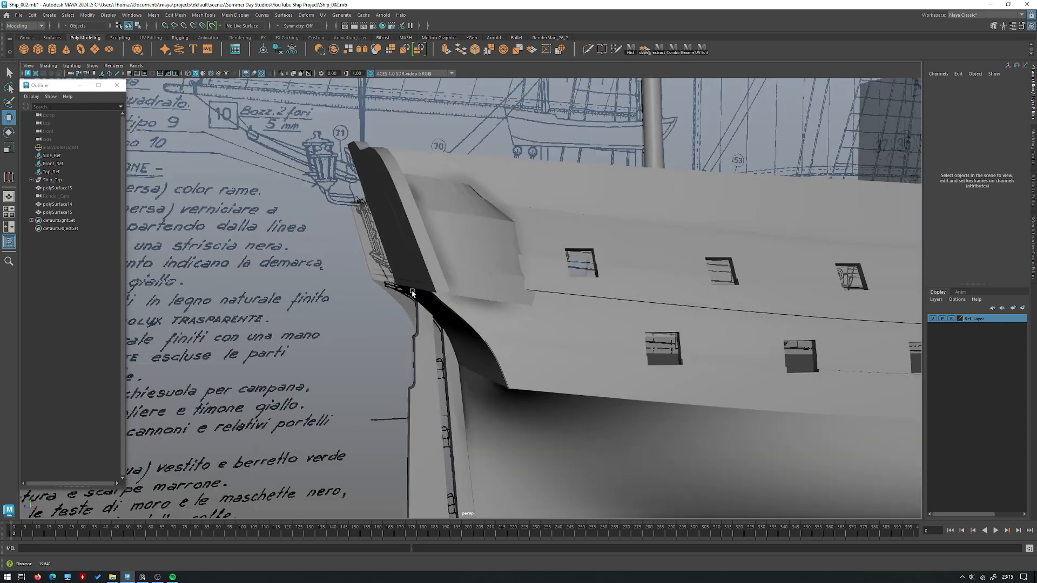
pyautogui.scroll(-4, 412, 291)
pyautogui.keyDown('alt'); pyautogui.moveTo(459, 324); pyautogui.dragTo(485, 282); pyautogui.keyUp('alt')
pyautogui.scroll(-6, 430, 307)
pyautogui.scroll(10, 485, 282)
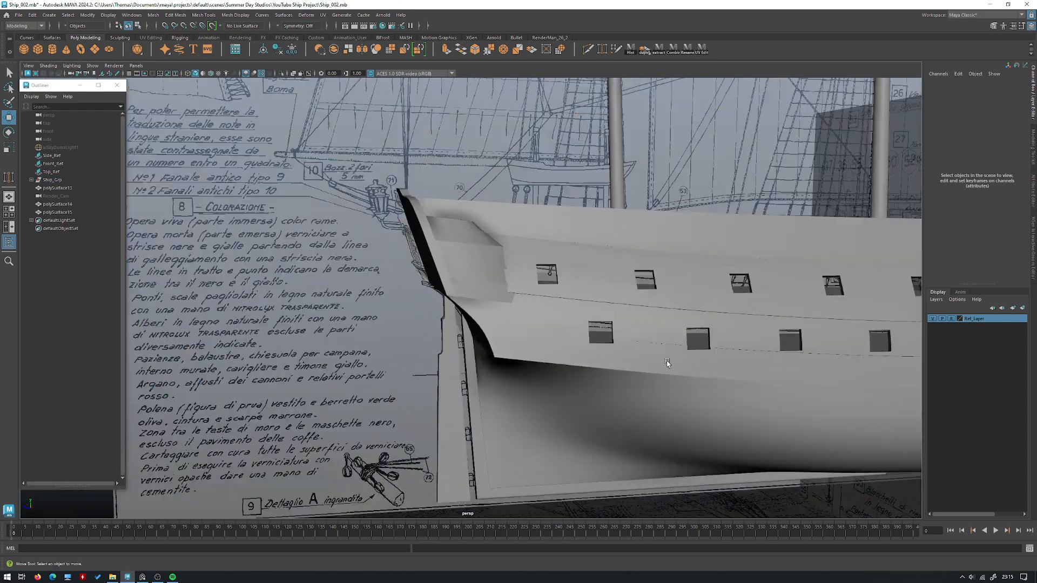
pyautogui.click(529, 282)
pyautogui.press('space')
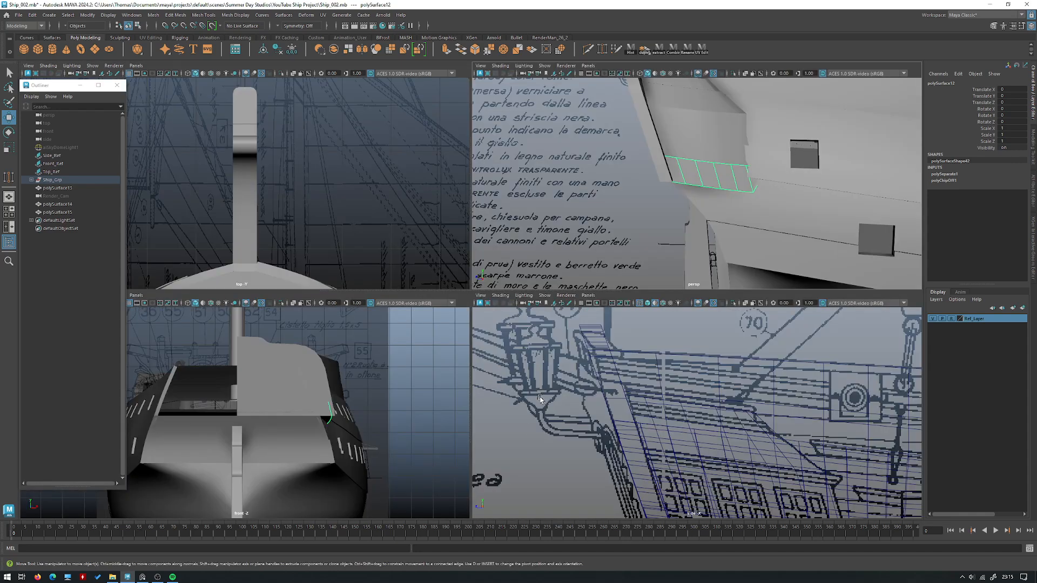
pyautogui.press('space')
pyautogui.scroll(-3, 661, 419)
pyautogui.scroll(4, 481, 315)
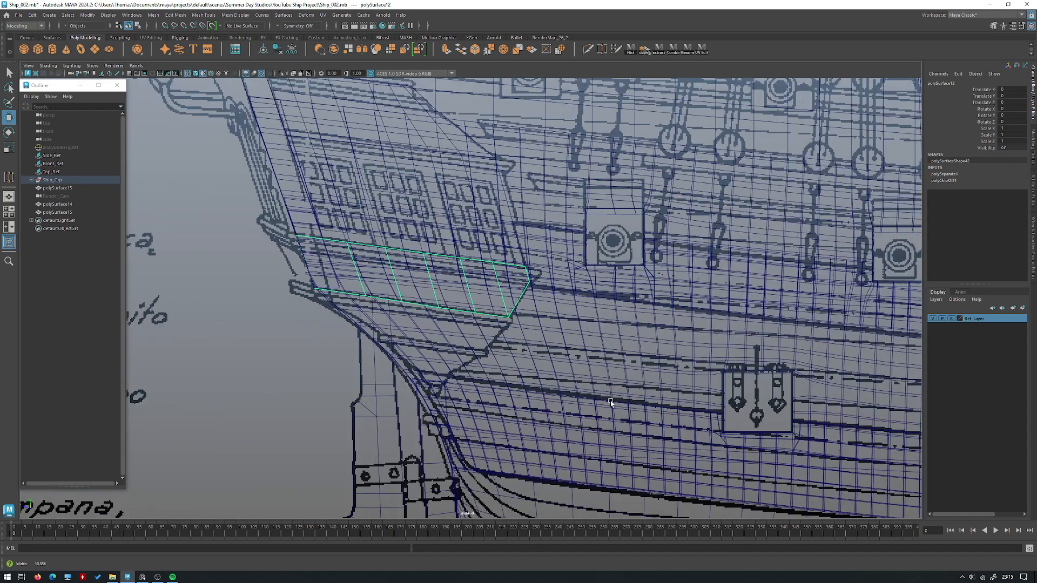
pyautogui.press('space')
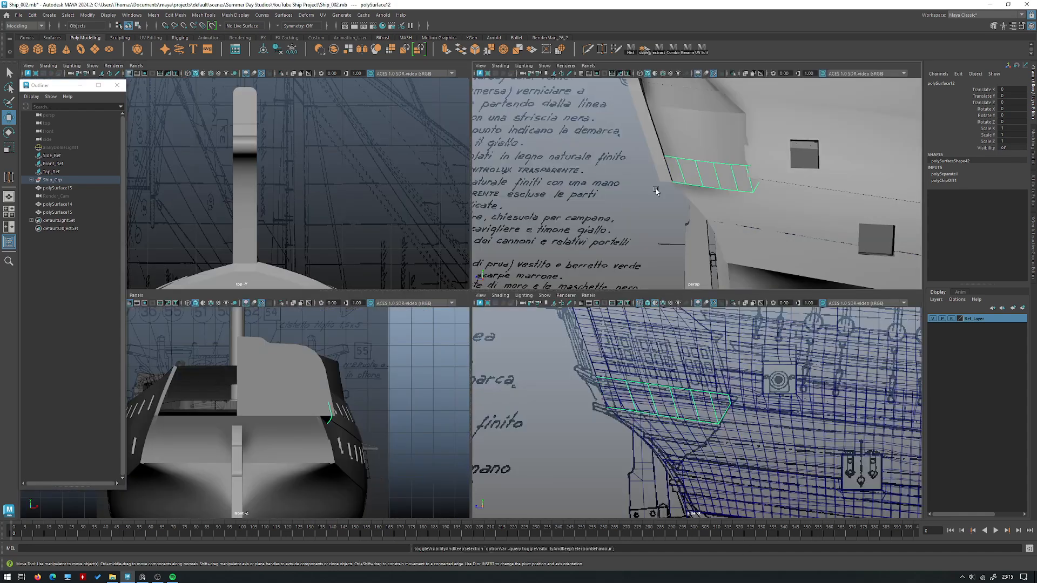
pyautogui.press('space')
pyautogui.keyDown('alt'); pyautogui.moveTo(537, 234); pyautogui.dragTo(401, 260); pyautogui.keyUp('alt')
pyautogui.click(448, 336)
pyautogui.keyDown('alt'); pyautogui.moveTo(448, 335); pyautogui.dragTo(532, 278); pyautogui.keyUp('alt')
pyautogui.click(461, 296)
pyautogui.keyDown('alt'); pyautogui.moveTo(531, 279); pyautogui.dragTo(621, 366, button='right'); pyautogui.keyUp('alt')
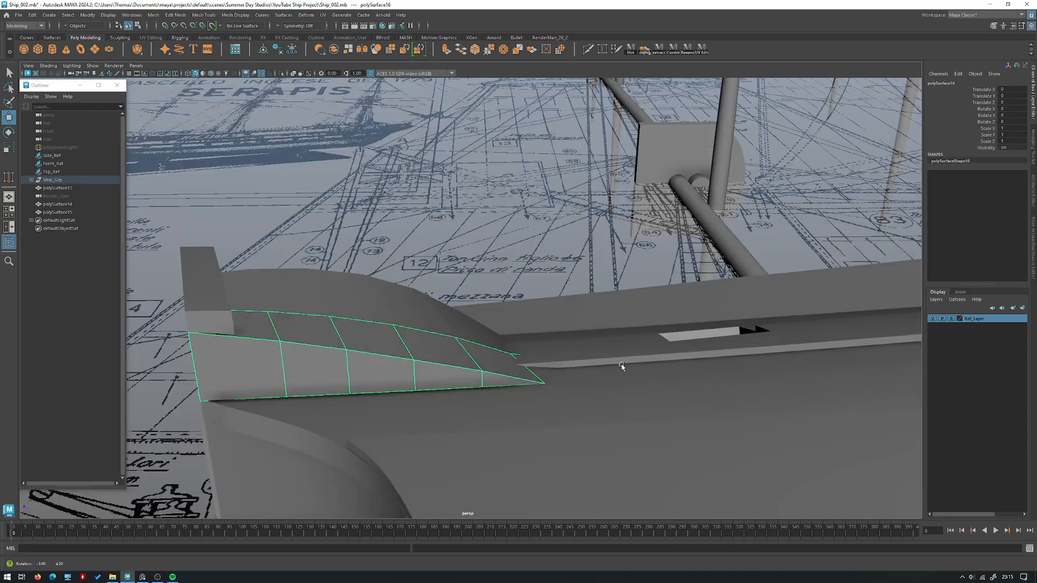
# Step: Isolate the gallery band surfaces and examine their shape, front corner and underside from several angles
pyautogui.keyDown('alt'); pyautogui.moveTo(621, 366); pyautogui.dragTo(601, 421); pyautogui.keyUp('alt')
pyautogui.keyDown('alt'); pyautogui.moveTo(602, 421); pyautogui.dragTo(658, 396, button='right'); pyautogui.keyUp('alt')
pyautogui.keyDown('alt'); pyautogui.moveTo(658, 396); pyautogui.dragTo(552, 363); pyautogui.keyUp('alt')
pyautogui.keyDown('alt'); pyautogui.moveTo(552, 362); pyautogui.dragTo(547, 345, button='middle'); pyautogui.keyUp('alt')
pyautogui.keyDown('alt'); pyautogui.moveTo(547, 345); pyautogui.dragTo(517, 335); pyautogui.keyUp('alt')
pyautogui.click(483, 301)
pyautogui.hotkey('ctrl', '1')
pyautogui.keyDown('shift'); pyautogui.click(481, 307); pyautogui.keyUp('shift')
pyautogui.hotkey('ctrl', '1')
pyautogui.keyDown('alt'); pyautogui.moveTo(517, 336); pyautogui.dragTo(402, 317, button='right'); pyautogui.keyUp('alt')
pyautogui.keyDown('alt'); pyautogui.moveTo(402, 317); pyautogui.dragTo(515, 273); pyautogui.keyUp('alt')
pyautogui.keyDown('shift'); pyautogui.click(470, 303); pyautogui.keyUp('shift')
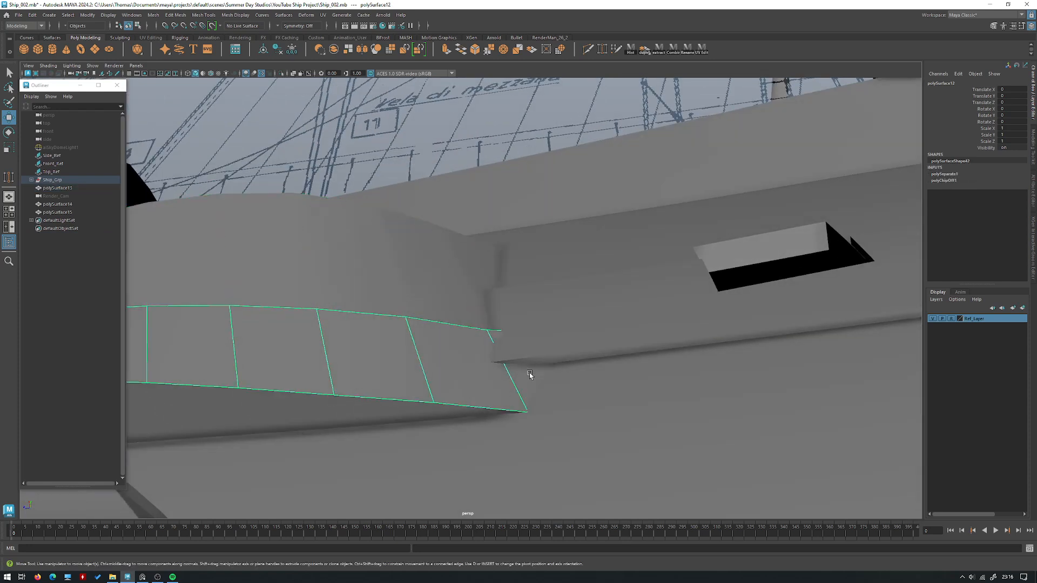
pyautogui.click(527, 369)
pyautogui.hotkey('ctrl', '1')
pyautogui.keyDown('alt'); pyautogui.moveTo(591, 264); pyautogui.dragTo(435, 336); pyautogui.keyUp('alt')
pyautogui.hotkey('ctrl', '1')
pyautogui.scroll(5, 494, 297)
pyautogui.click(410, 309)
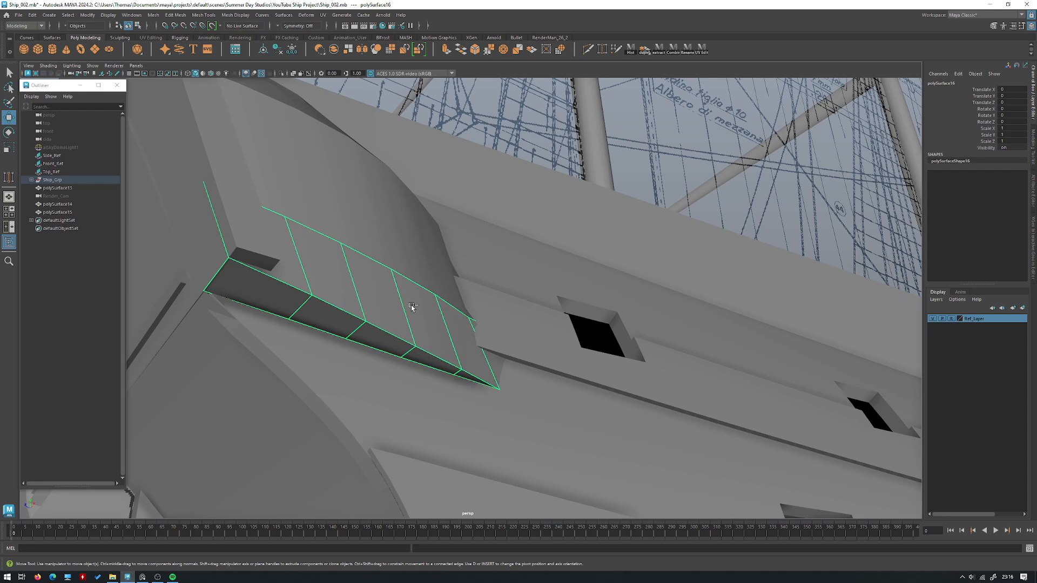
pyautogui.click(404, 287)
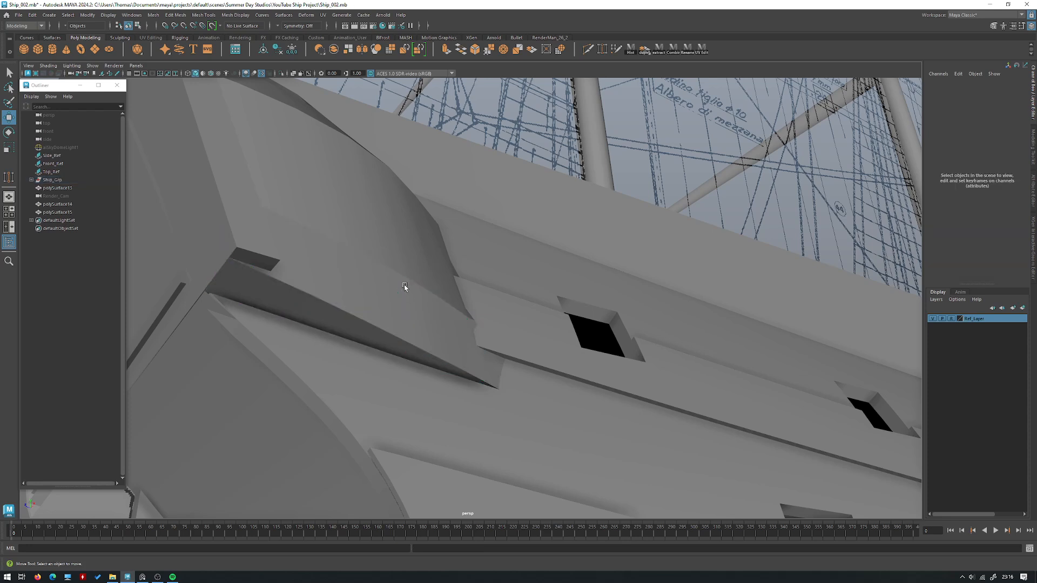
pyautogui.click(405, 289)
pyautogui.hotkey('ctrl', '1')
pyautogui.keyDown('alt'); pyautogui.moveTo(435, 308); pyautogui.dragTo(427, 283); pyautogui.keyUp('alt')
pyautogui.keyDown('alt'); pyautogui.moveTo(438, 398); pyautogui.dragTo(510, 276); pyautogui.keyUp('alt')
pyautogui.hotkey('ctrl', '1')
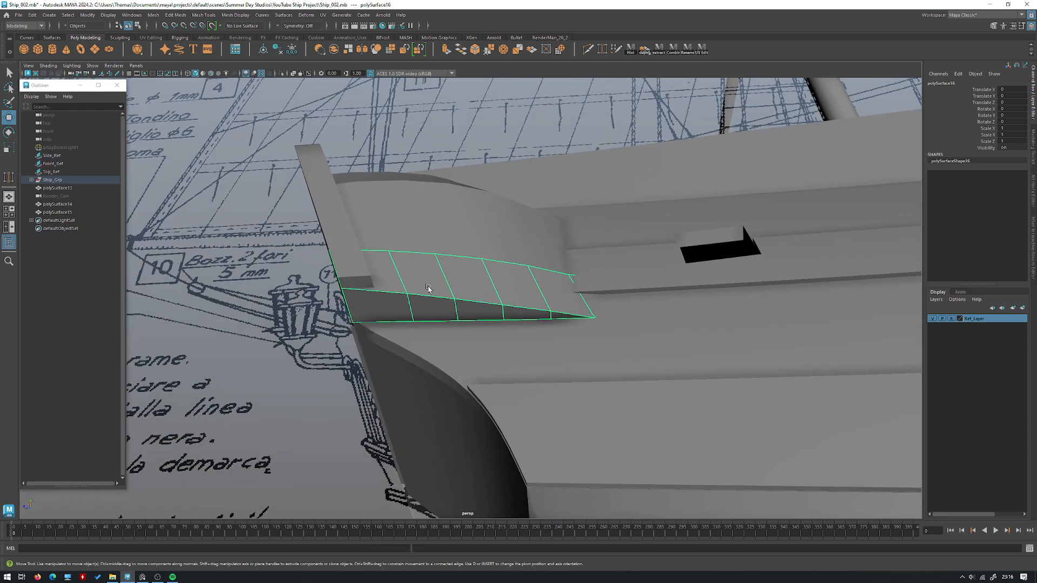
# Step: Duplicate the gallery band with the closed underside and isolate the copy
pyautogui.keyDown('alt'); pyautogui.moveTo(402, 259); pyautogui.dragTo(412, 297); pyautogui.keyUp('alt')
pyautogui.keyDown('alt'); pyautogui.moveTo(412, 296); pyautogui.dragTo(453, 338, button='right'); pyautogui.keyUp('alt')
pyautogui.keyDown('alt'); pyautogui.moveTo(453, 338); pyautogui.dragTo(465, 287, button='middle'); pyautogui.keyUp('alt')
pyautogui.keyDown('alt'); pyautogui.moveTo(465, 287); pyautogui.dragTo(435, 253); pyautogui.keyUp('alt')
pyautogui.hotkey('ctrl', 'd')
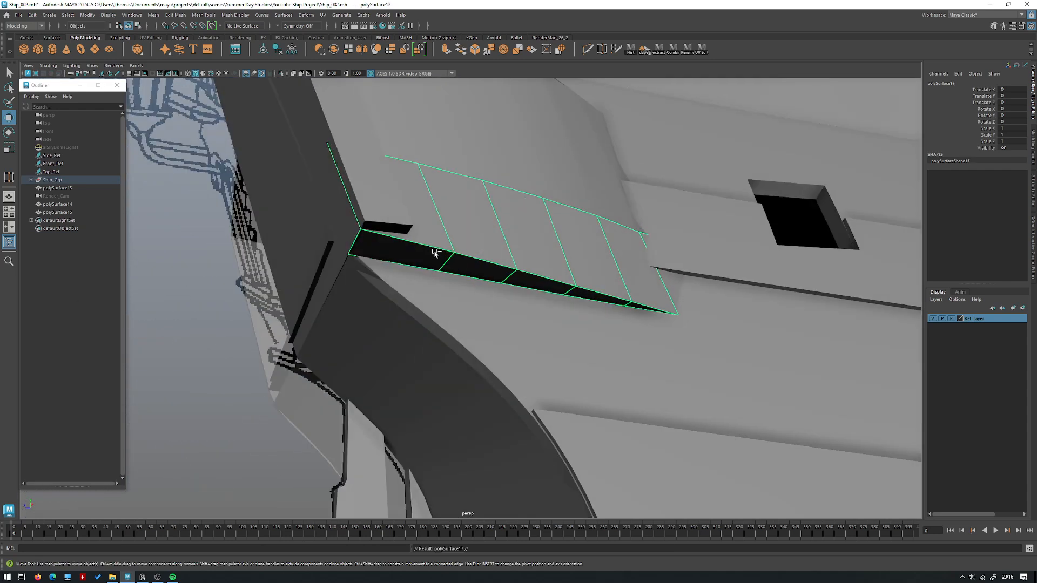
pyautogui.hotkey('ctrl', '1')
# Step: Select the copy's row of underside faces, invert the selection and delete the remaining faces
pyautogui.moveTo(565, 159); pyautogui.dragTo(561, 188, button='right')
pyautogui.keyDown('alt'); pyautogui.moveTo(543, 188); pyautogui.dragTo(464, 232); pyautogui.keyUp('alt')
pyautogui.press('q')
pyautogui.click(403, 247)
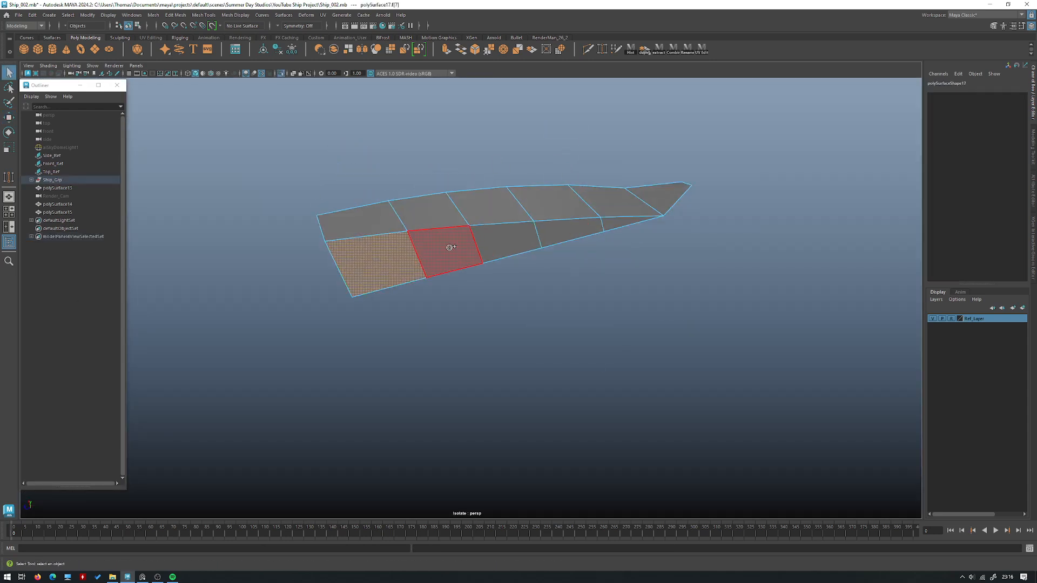
pyautogui.keyDown('shift'); pyautogui.doubleClick(431, 252); pyautogui.keyUp('shift')
pyautogui.press('space')
pyautogui.click(543, 122)
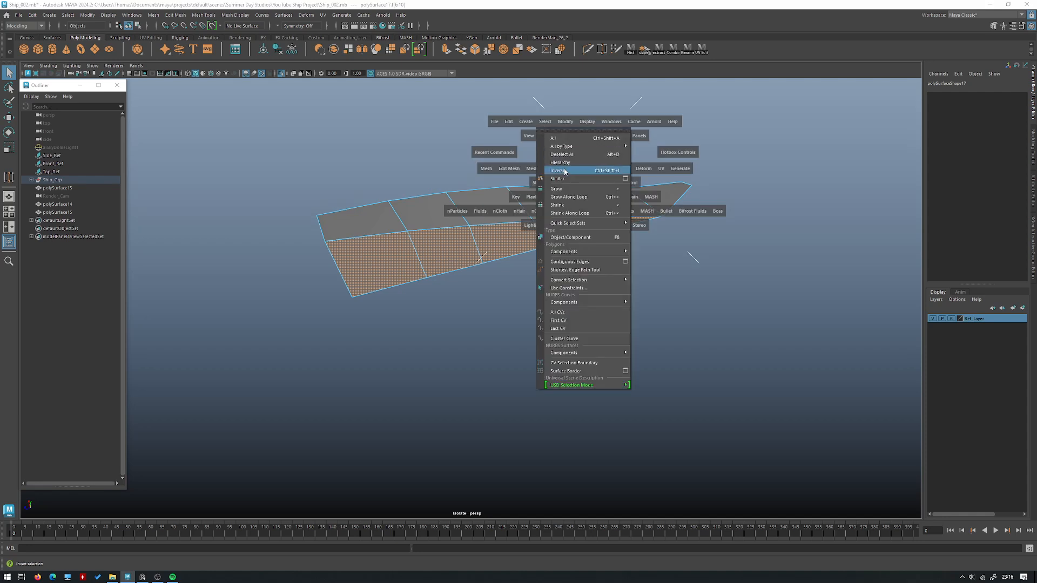
pyautogui.click(561, 170)
pyautogui.press('Delete')
# Step: Return to object mode, show the whole ship again and save the scene
pyautogui.moveTo(566, 153); pyautogui.dragTo(586, 144, button='right')
pyautogui.hotkey('ctrl', '1')
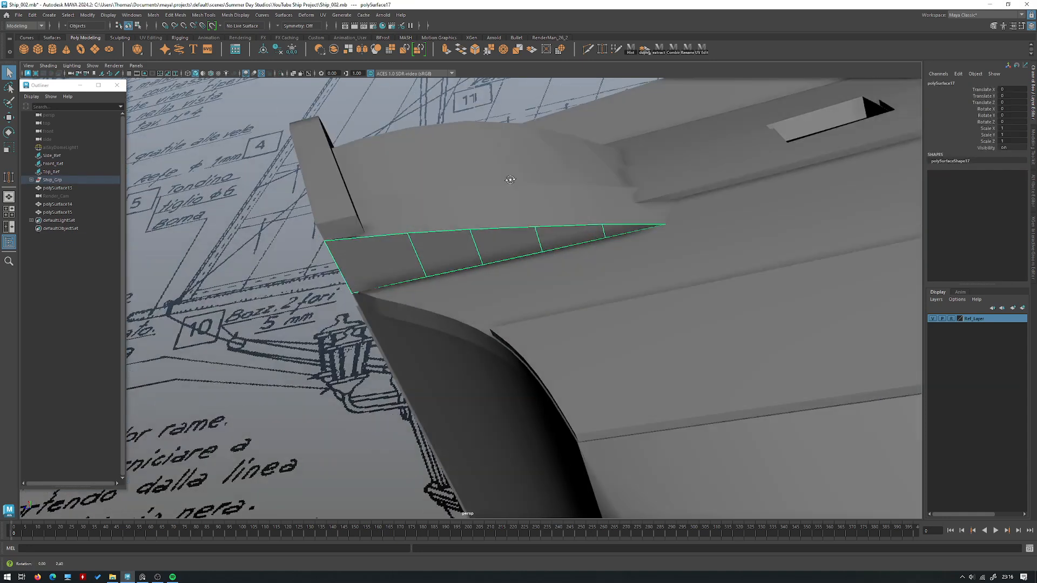
pyautogui.hotkey('ctrl', 's')
# Step: Extrude the copied underside strip downward in the side view to start the gallery's lower section
pyautogui.scroll(-3, 460, 209)
pyautogui.press('space')
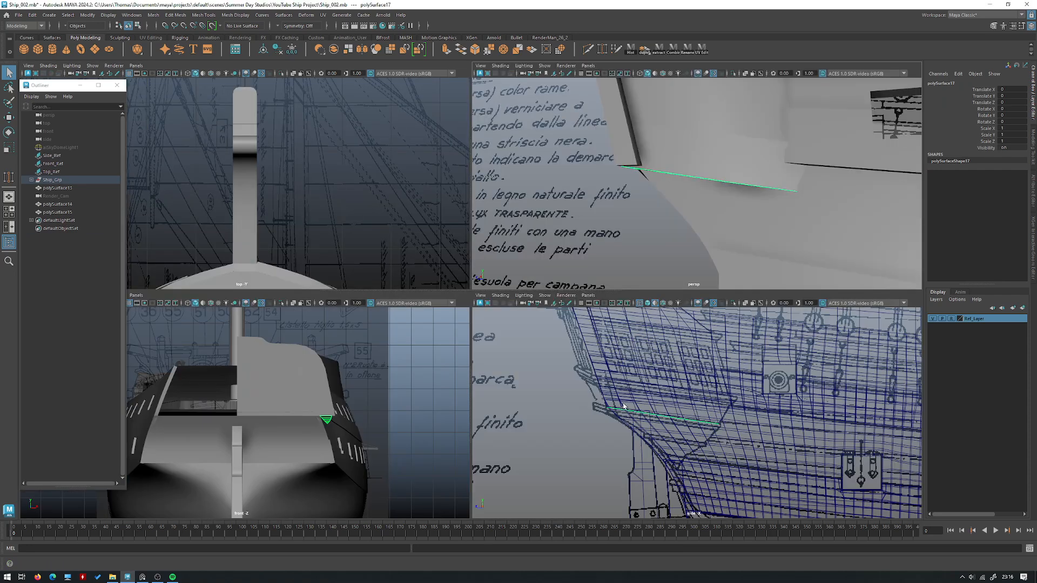
pyautogui.press('space')
pyautogui.keyDown('shift'); pyautogui.moveTo(533, 304); pyautogui.dragTo(530, 330, button='right'); pyautogui.keyUp('shift')
pyautogui.keyDown('alt'); pyautogui.moveTo(521, 386); pyautogui.dragTo(534, 335, button='middle'); pyautogui.keyUp('alt')
pyautogui.scroll(1, 535, 335)
pyautogui.press('w')
pyautogui.keyDown('alt'); pyautogui.moveTo(405, 232); pyautogui.dragTo(414, 263, button='middle'); pyautogui.keyUp('alt')
pyautogui.scroll(1, 414, 263)
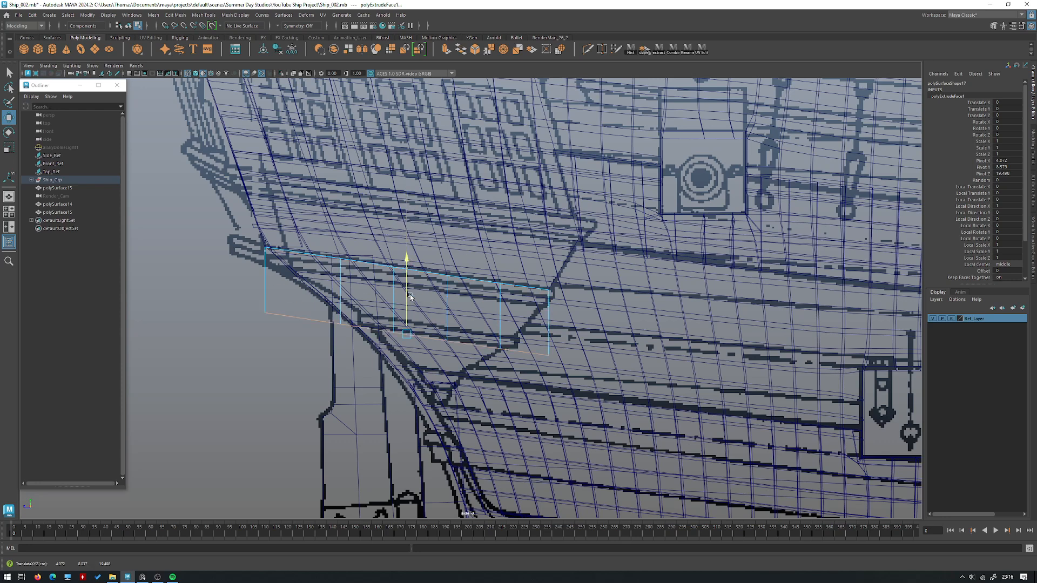
# Step: Lower the extruded faces further, towards the bottom of the gallery in the side reference drawing
pyautogui.press('w')
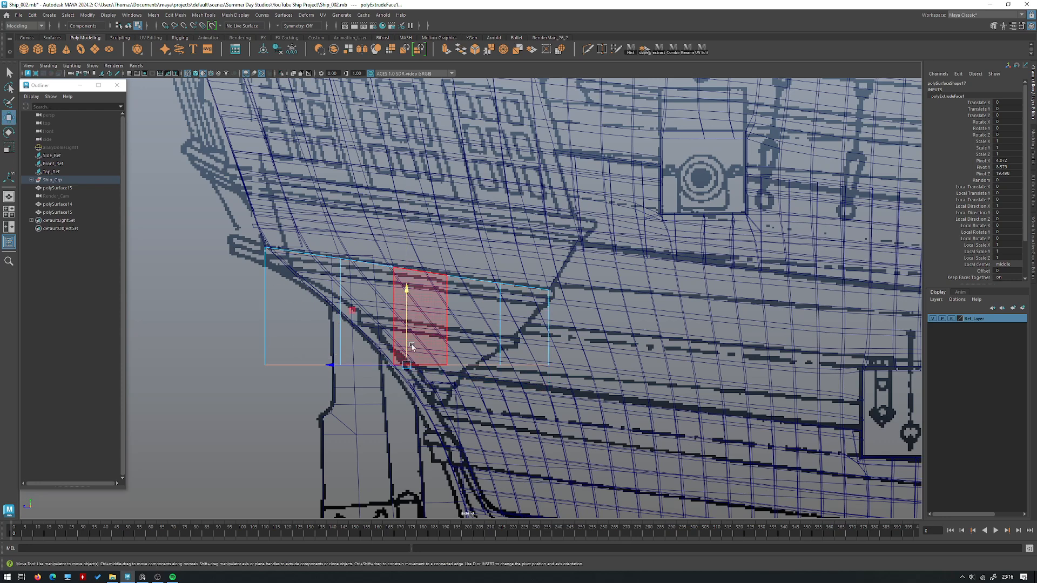
pyautogui.moveTo(406, 330); pyautogui.dragTo(407, 332)
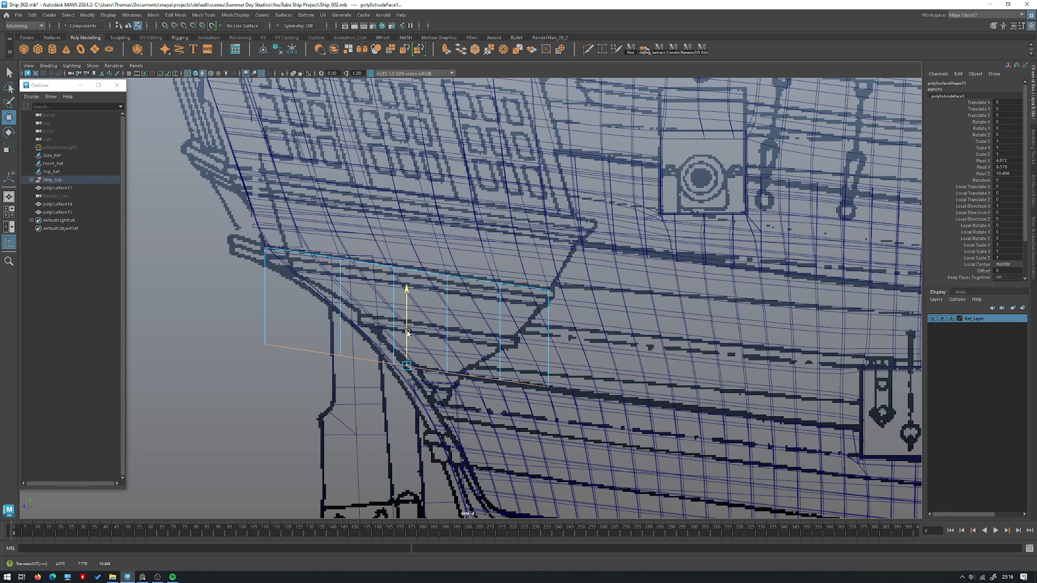
pyautogui.press('space')
pyautogui.press('space')
pyautogui.keyDown('alt'); pyautogui.moveTo(470, 254); pyautogui.dragTo(509, 296); pyautogui.keyUp('alt')
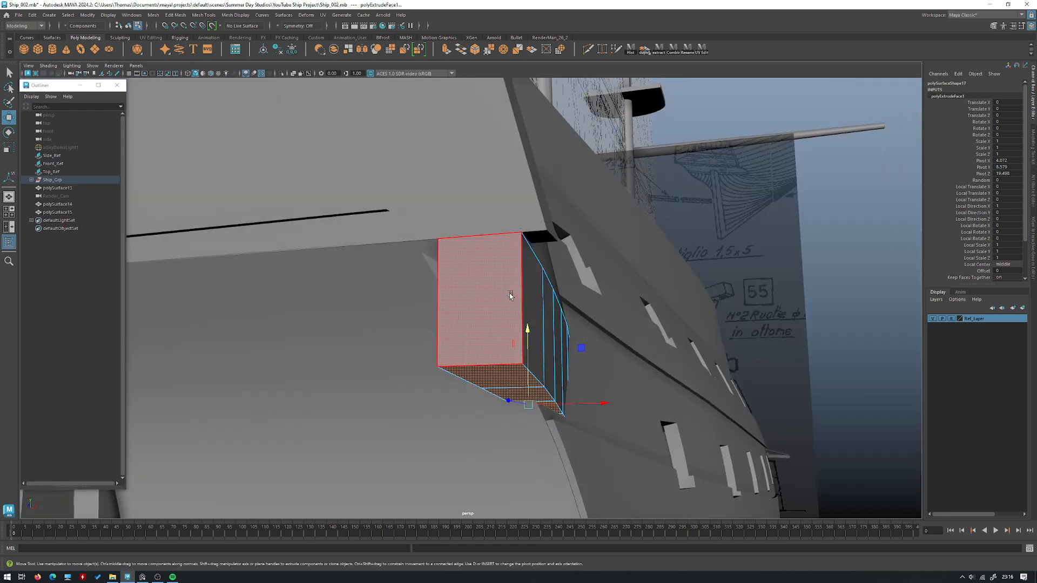
pyautogui.moveTo(509, 296); pyautogui.dragTo(567, 270, button='right')
pyautogui.keyDown('alt'); pyautogui.moveTo(567, 270); pyautogui.dragTo(439, 321); pyautogui.keyUp('alt')
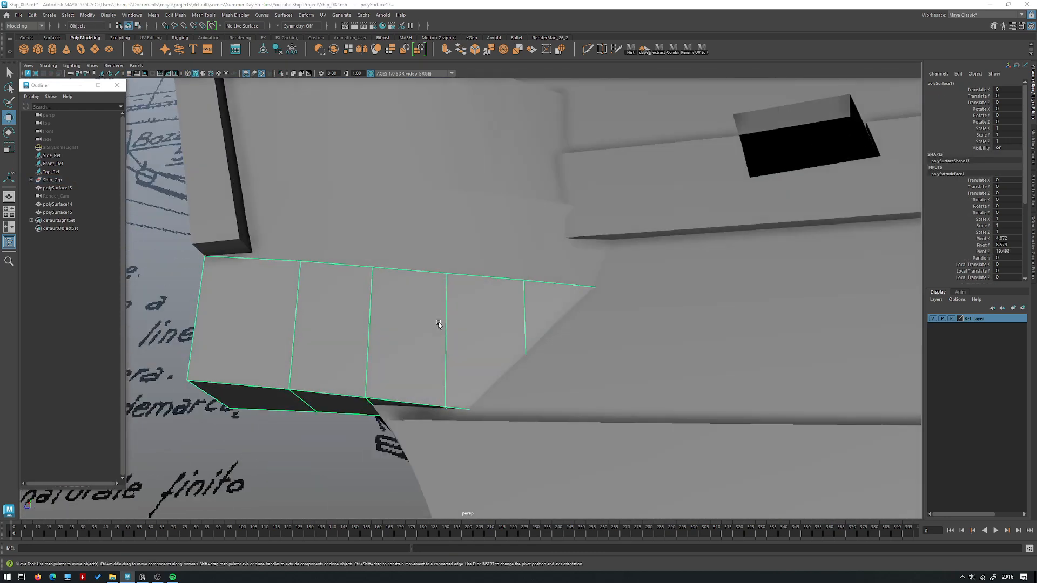
pyautogui.press('space')
pyautogui.press('space')
pyautogui.press('space')
pyautogui.keyDown('shift'); pyautogui.rightClick(677, 216); pyautogui.keyUp('shift')
pyautogui.click(632, 216)
pyautogui.press('space')
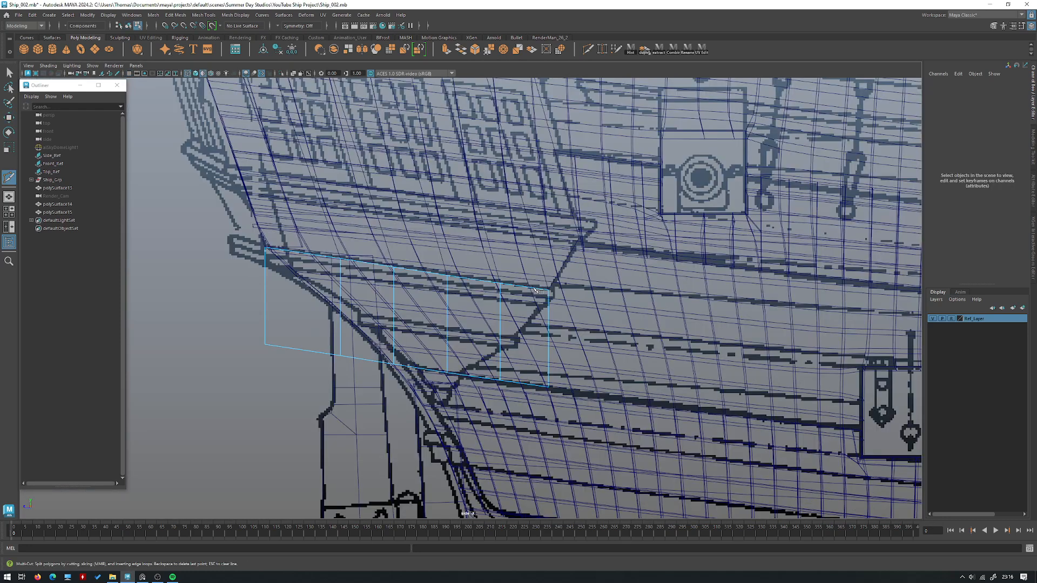
pyautogui.keyDown('alt'); pyautogui.moveTo(536, 317); pyautogui.dragTo(566, 392); pyautogui.keyUp('alt')
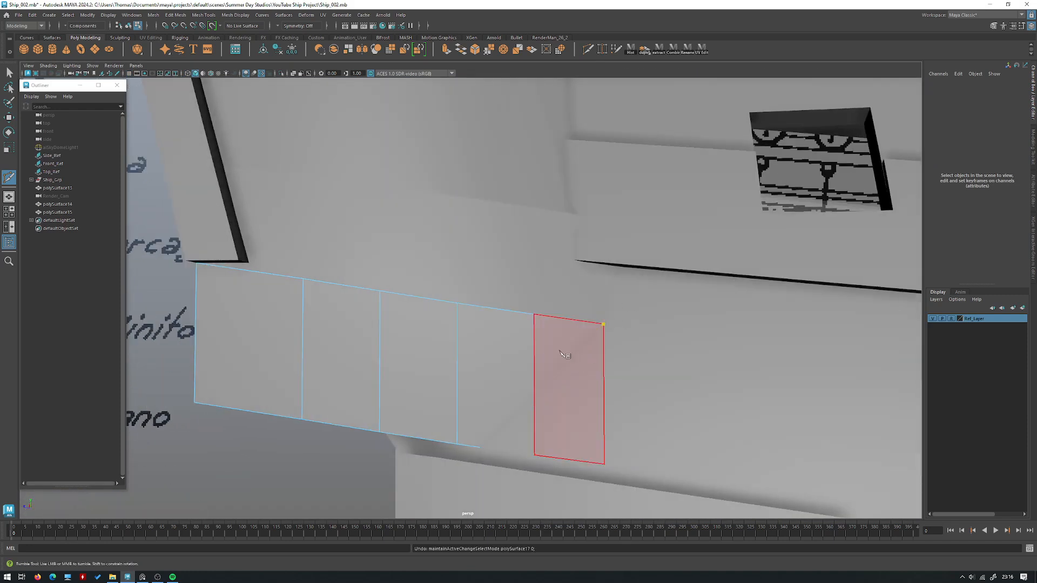
pyautogui.keyDown('alt'); pyautogui.moveTo(581, 357); pyautogui.dragTo(502, 303, button='middle'); pyautogui.keyUp('alt')
pyautogui.press('space')
pyautogui.press('space')
pyautogui.keyDown('alt'); pyautogui.moveTo(551, 399); pyautogui.dragTo(613, 413, button='right'); pyautogui.keyUp('alt')
pyautogui.click(509, 407)
pyautogui.press('space')
pyautogui.press('space')
pyautogui.keyDown('alt'); pyautogui.moveTo(565, 264); pyautogui.dragTo(392, 289); pyautogui.keyUp('alt')
pyautogui.press('w')
pyautogui.press('space')
pyautogui.press('space')
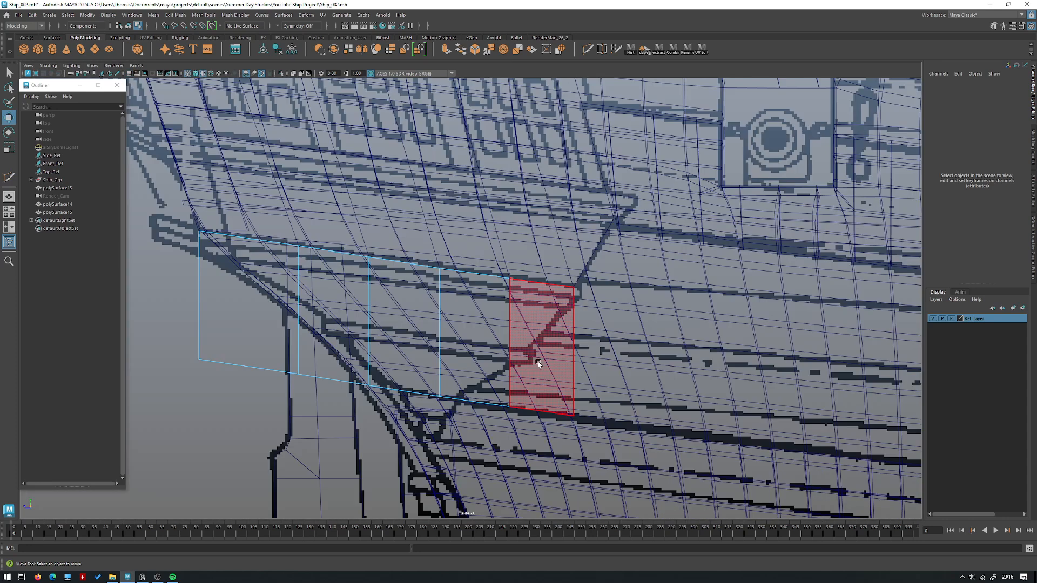
# Step: Move the three aftmost bottom vertex pairs of the lower section forward in the side view to follow the stern's sloping contour
pyautogui.moveTo(477, 324); pyautogui.dragTo(358, 340, button='right')
pyautogui.keyDown('alt'); pyautogui.moveTo(282, 333); pyautogui.dragTo(351, 335, button='middle'); pyautogui.keyUp('alt')
pyautogui.hotkey('ctrl', 'z')
pyautogui.moveTo(264, 349); pyautogui.dragTo(189, 341, button='right')
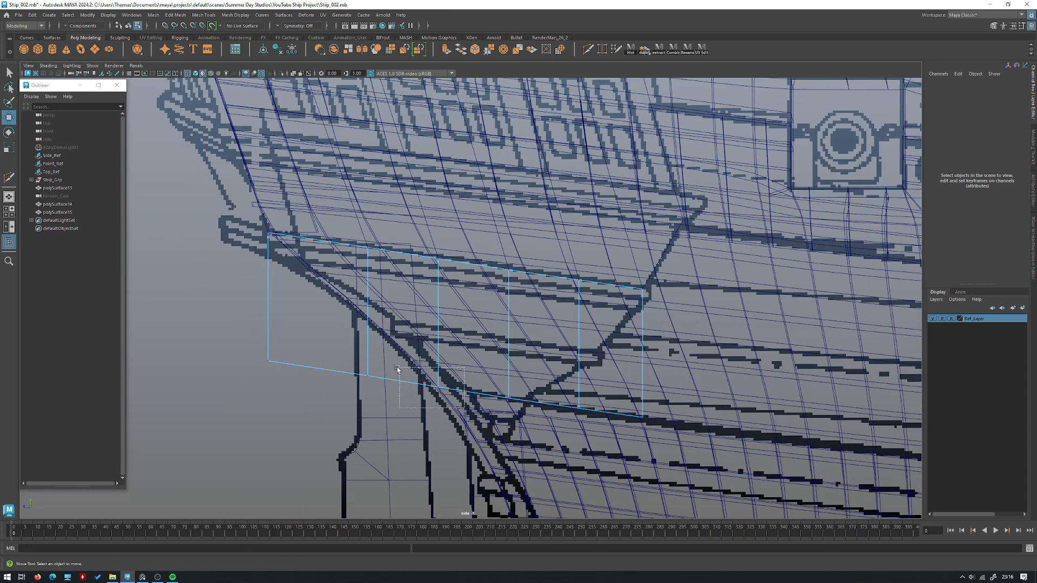
pyautogui.moveTo(397, 369); pyautogui.dragTo(407, 386)
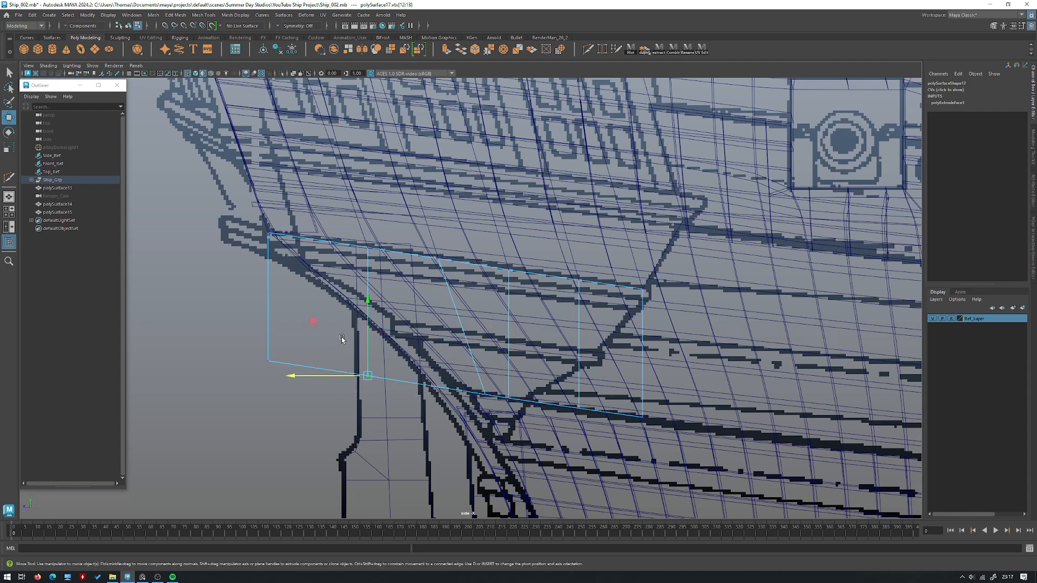
pyautogui.keyDown('ctrl'); pyautogui.keyDown('shift'); pyautogui.moveTo(345, 377); pyautogui.dragTo(442, 382); pyautogui.keyUp('shift'); pyautogui.keyUp('ctrl')
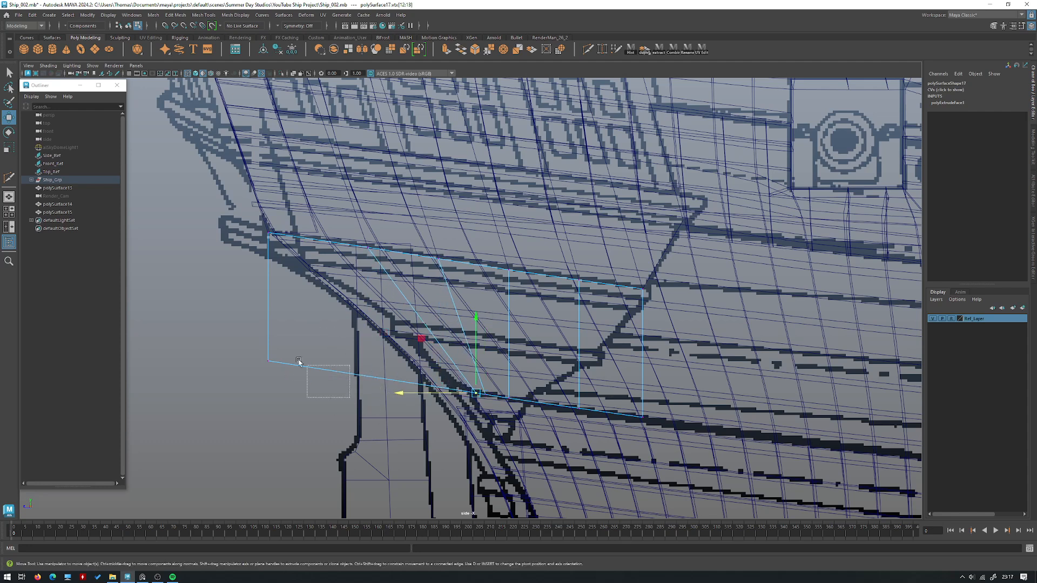
pyautogui.keyDown('ctrl'); pyautogui.keyDown('shift'); pyautogui.moveTo(257, 361); pyautogui.dragTo(334, 373); pyautogui.keyUp('shift'); pyautogui.keyUp('ctrl')
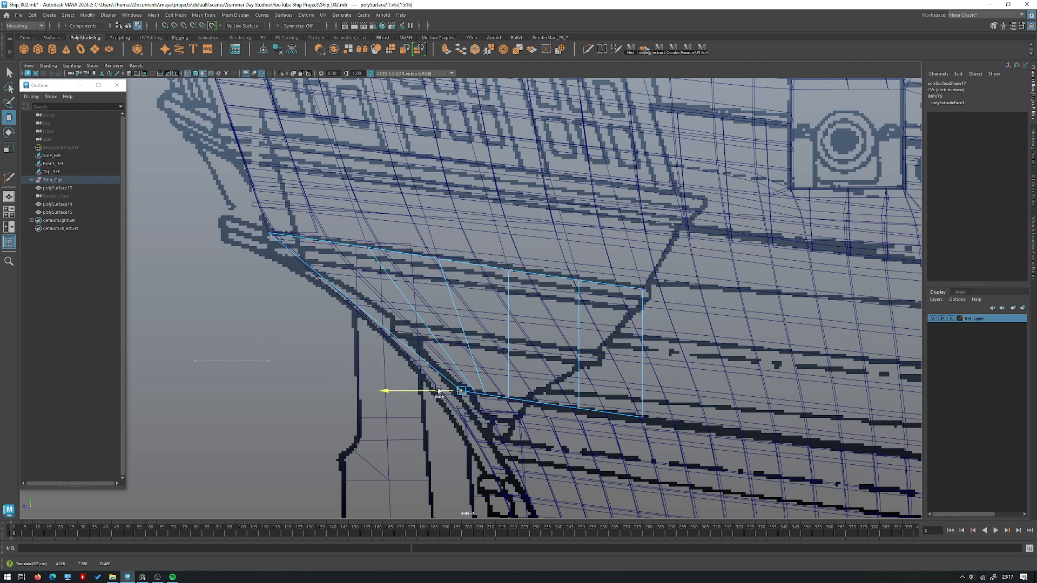
# Step: Examine how the lower section's sloping aft side fits against the hull in perspective
pyautogui.press('space')
pyautogui.press('space')
pyautogui.keyDown('alt'); pyautogui.moveTo(643, 240); pyautogui.dragTo(402, 360); pyautogui.keyUp('alt')
pyautogui.keyDown('alt'); pyautogui.moveTo(337, 354); pyautogui.dragTo(428, 356); pyautogui.keyUp('alt')
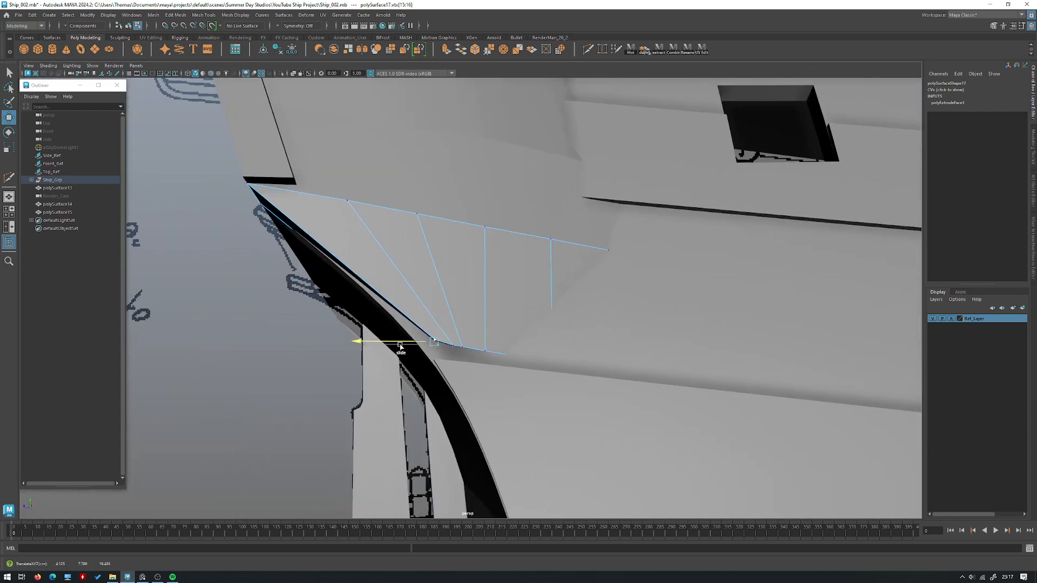
pyautogui.keyDown('alt'); pyautogui.moveTo(449, 346); pyautogui.dragTo(493, 352); pyautogui.keyUp('alt')
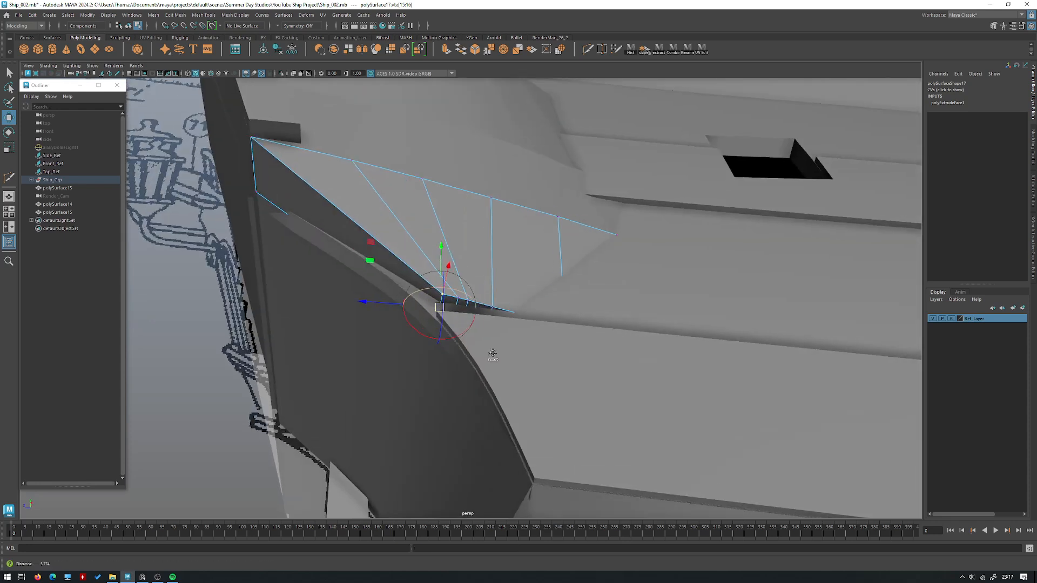
pyautogui.scroll(3, 493, 351)
pyautogui.press('4')
pyautogui.press('5')
pyautogui.keyDown('alt'); pyautogui.moveTo(440, 295); pyautogui.dragTo(219, 198); pyautogui.keyUp('alt')
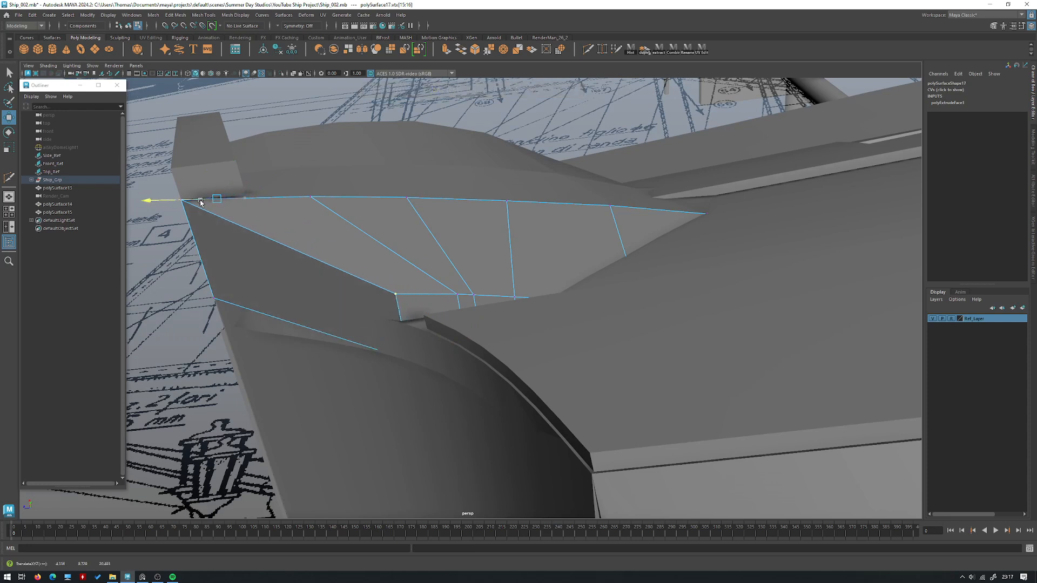
# Step: Insert an edge loop across the lower section's sloping aft face with Multi-Cut
pyautogui.keyDown('alt'); pyautogui.moveTo(216, 210); pyautogui.dragTo(316, 237); pyautogui.keyUp('alt')
pyautogui.moveTo(317, 238); pyautogui.dragTo(357, 221, button='right')
pyautogui.keyDown('alt'); pyautogui.moveTo(360, 221); pyautogui.dragTo(403, 241); pyautogui.keyUp('alt')
pyautogui.keyDown('shift'); pyautogui.moveTo(435, 248); pyautogui.dragTo(347, 254, button='right'); pyautogui.keyUp('shift')
pyautogui.keyDown('ctrl'); pyautogui.click(349, 274); pyautogui.keyUp('ctrl')
pyautogui.keyDown('alt'); pyautogui.moveTo(350, 274); pyautogui.dragTo(462, 241); pyautogui.keyUp('alt')
# Step: Reposition the aft face's new cross edge and its lower corner edge to shape the slope of the lower gallery section
pyautogui.press('w')
pyautogui.moveTo(462, 240); pyautogui.dragTo(461, 215, button='right')
pyautogui.click(391, 254)
pyautogui.keyDown('alt'); pyautogui.moveTo(391, 254); pyautogui.dragTo(543, 327); pyautogui.keyUp('alt')
pyautogui.press('d')
pyautogui.click(503, 317)
pyautogui.press('d')
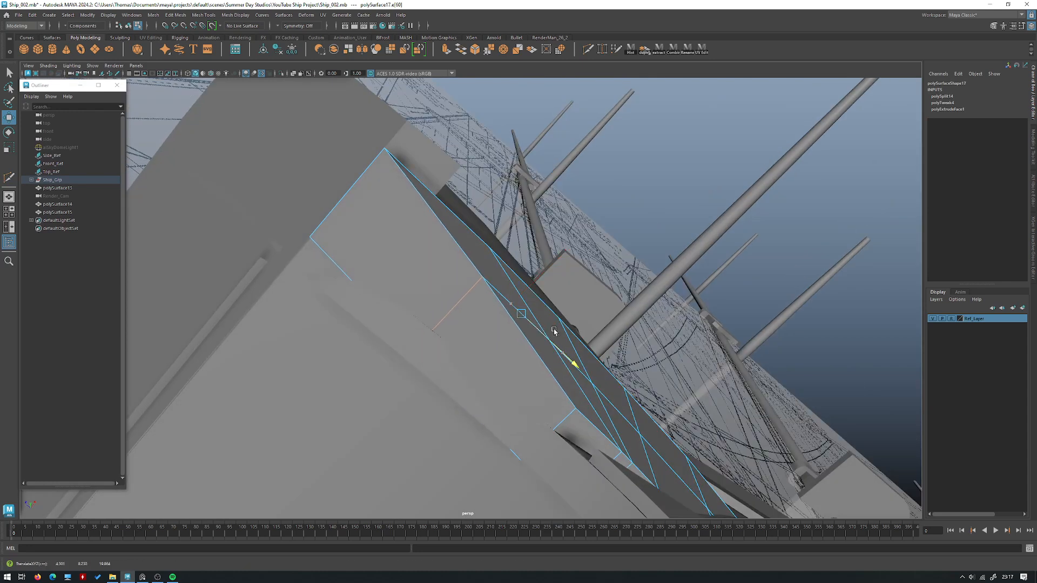
pyautogui.keyDown('alt'); pyautogui.moveTo(553, 331); pyautogui.dragTo(553, 408); pyautogui.keyUp('alt')
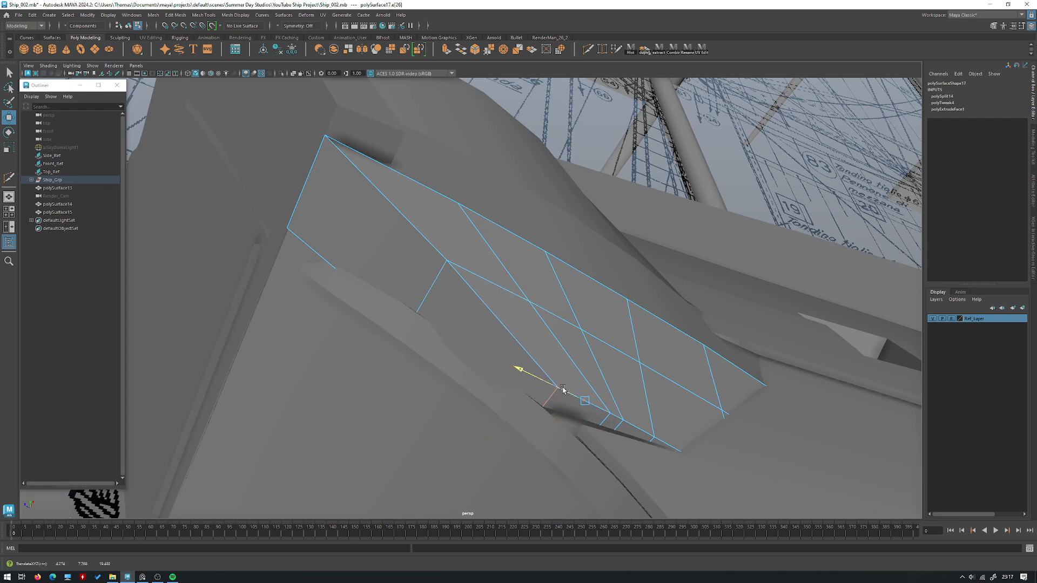
pyautogui.keyDown('alt'); pyautogui.moveTo(546, 369); pyautogui.dragTo(314, 234); pyautogui.keyUp('alt')
pyautogui.moveTo(370, 232); pyautogui.dragTo(410, 210, button='right')
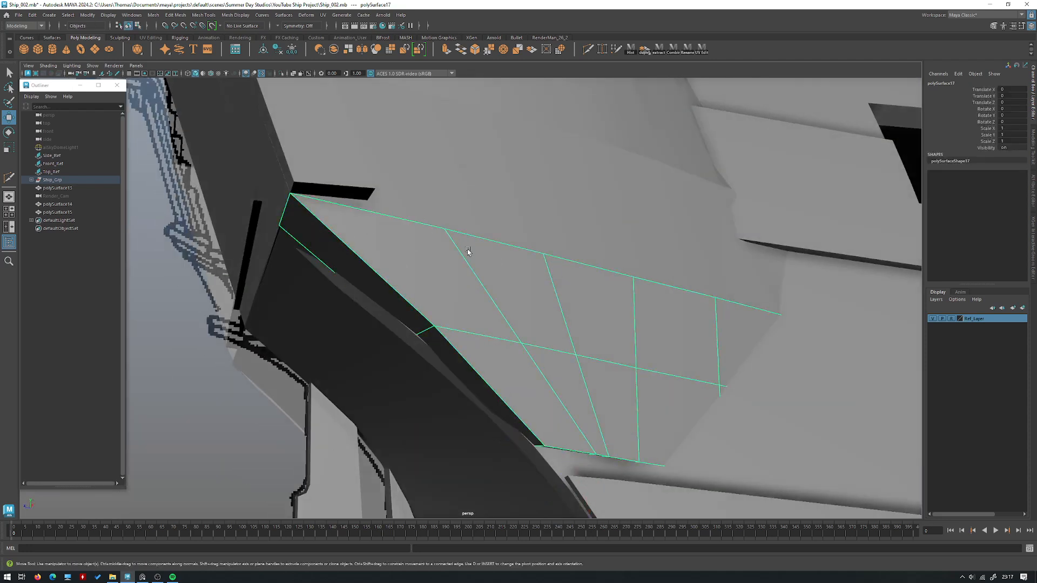
# Step: Bevel the lower corner edge of the section's sloping aft face
pyautogui.keyDown('alt'); pyautogui.moveTo(474, 260); pyautogui.dragTo(455, 269); pyautogui.keyUp('alt')
pyautogui.keyDown('alt'); pyautogui.moveTo(455, 269); pyautogui.dragTo(293, 333, button='right'); pyautogui.keyUp('alt')
pyautogui.click(294, 333)
pyautogui.keyDown('alt'); pyautogui.moveTo(432, 328); pyautogui.dragTo(386, 320); pyautogui.keyUp('alt')
pyautogui.click(467, 313)
pyautogui.keyDown('alt'); pyautogui.moveTo(470, 315); pyautogui.dragTo(598, 355); pyautogui.keyUp('alt')
pyautogui.keyDown('alt'); pyautogui.moveTo(597, 354); pyautogui.dragTo(487, 323, button='middle'); pyautogui.keyUp('alt')
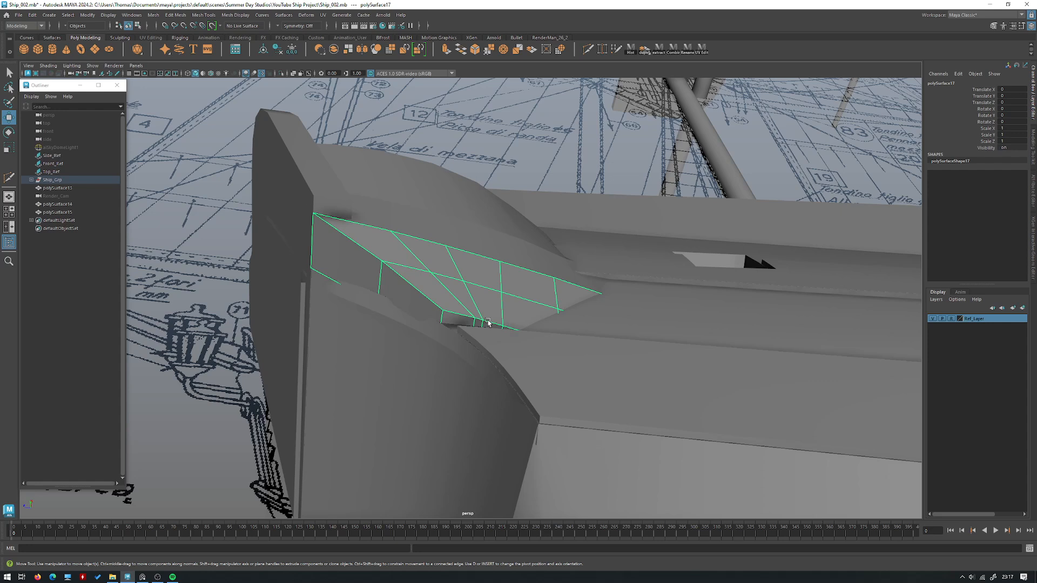
pyautogui.moveTo(463, 295)
pyautogui.keyDown('alt'); pyautogui.mouseDown()
pyautogui.moveTo(478, 343)
pyautogui.moveTo(472, 309)
pyautogui.mouseUp(); pyautogui.keyUp('alt')
pyautogui.rightClick(471, 309)
pyautogui.moveTo(471, 309); pyautogui.dragTo(472, 287, button='right')
pyautogui.keyDown('alt'); pyautogui.moveTo(471, 287); pyautogui.dragTo(439, 282); pyautogui.keyUp('alt')
pyautogui.click(423, 288)
pyautogui.keyDown('shift'); pyautogui.moveTo(439, 283); pyautogui.dragTo(495, 282, button='right'); pyautogui.keyUp('shift')
pyautogui.keyDown('alt'); pyautogui.moveTo(495, 283); pyautogui.dragTo(535, 278); pyautogui.keyUp('alt')
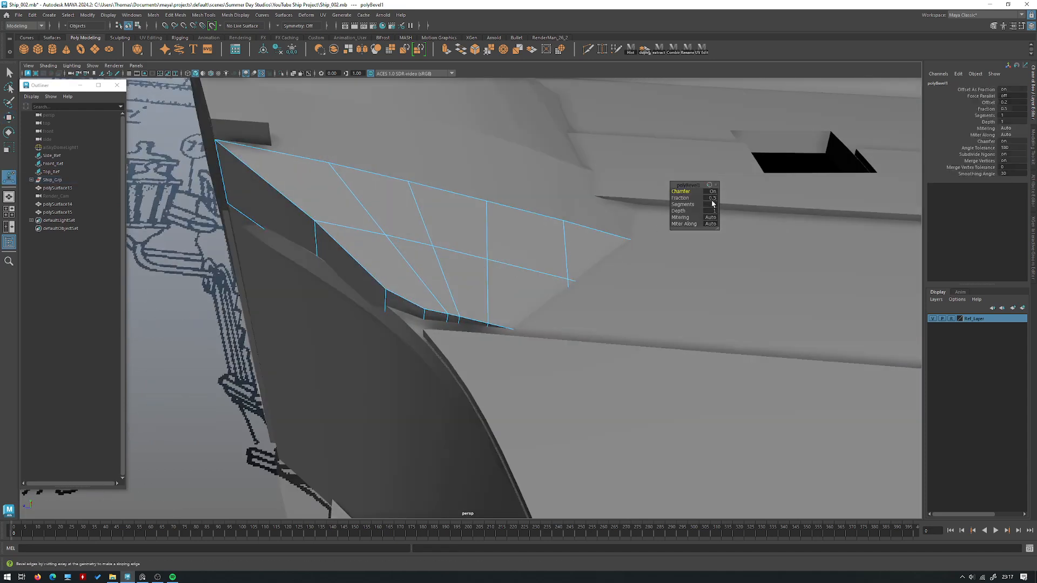
# Step: Set the corner bevel to 2 segments with a fraction of 0.62, matching the curve in the side reference
pyautogui.keyDown('alt'); pyautogui.moveTo(621, 185); pyautogui.dragTo(481, 286); pyautogui.keyUp('alt')
pyautogui.press('space')
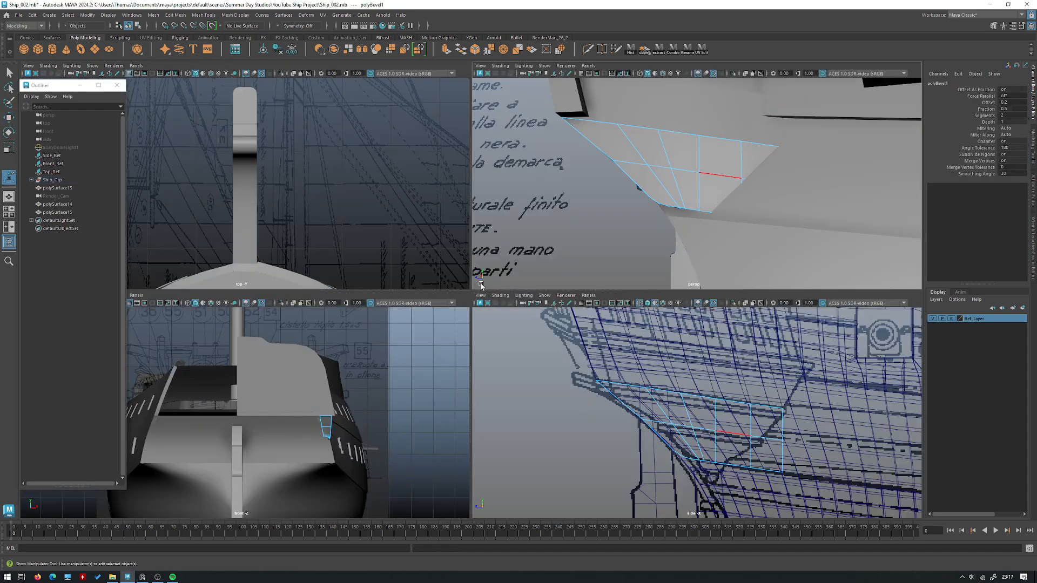
pyautogui.press('space')
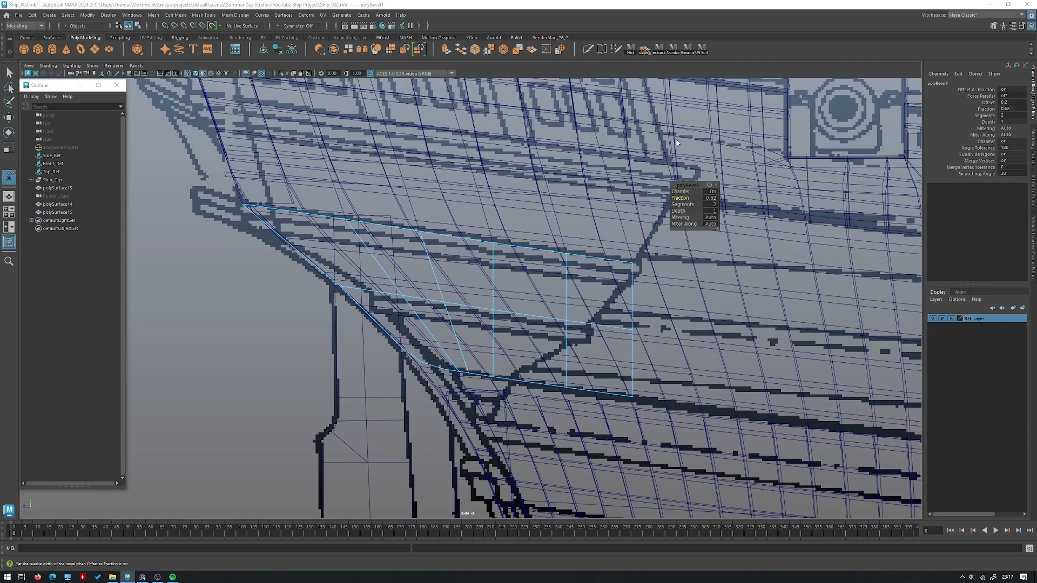
pyautogui.press('space')
pyautogui.press('space')
pyautogui.keyDown('alt'); pyautogui.moveTo(480, 221); pyautogui.dragTo(542, 199); pyautogui.keyUp('alt')
pyautogui.keyDown('alt'); pyautogui.moveTo(541, 199); pyautogui.dragTo(477, 203, button='right'); pyautogui.keyUp('alt')
pyautogui.moveTo(477, 204)
pyautogui.keyDown('alt'); pyautogui.mouseDown()
pyautogui.moveTo(407, 232)
pyautogui.moveTo(435, 261)
pyautogui.mouseUp(); pyautogui.keyUp('alt')
pyautogui.keyDown('alt'); pyautogui.moveTo(436, 261); pyautogui.dragTo(509, 306, button='right'); pyautogui.keyUp('alt')
pyautogui.press('w')
pyautogui.moveTo(467, 278); pyautogui.dragTo(506, 267, button='right')
# Step: Cut a curved edge line across the section's forward lower faces with Multi-Cut, tracing the outline in the side reference
pyautogui.press('space')
pyautogui.press('space')
pyautogui.keyDown('alt'); pyautogui.moveTo(643, 398); pyautogui.dragTo(675, 411, button='right'); pyautogui.keyUp('alt')
pyautogui.keyDown('alt'); pyautogui.moveTo(594, 376); pyautogui.dragTo(480, 344, button='middle'); pyautogui.keyUp('alt')
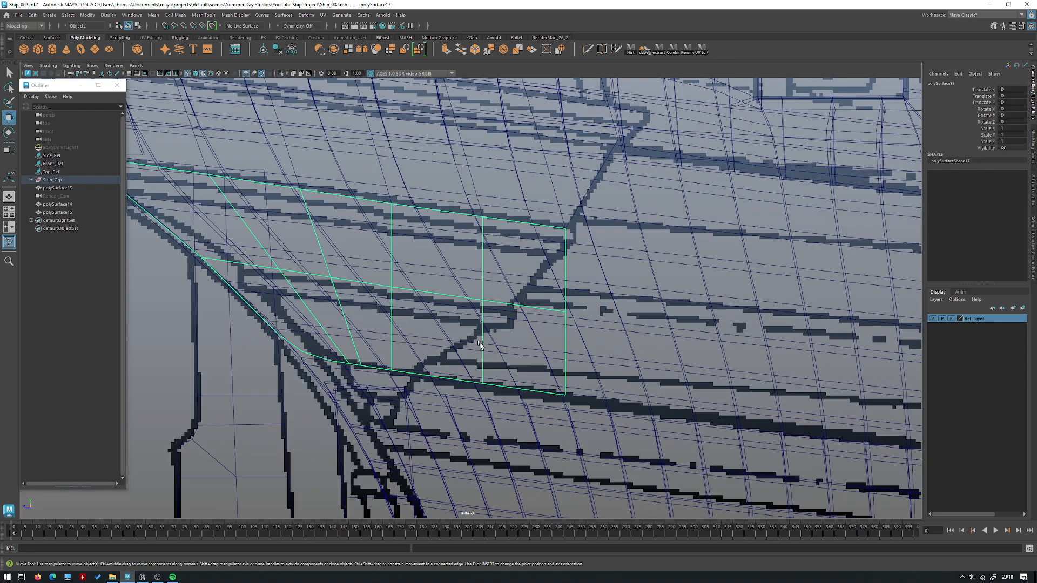
pyautogui.keyDown('shift'); pyautogui.moveTo(487, 322); pyautogui.dragTo(452, 398, button='right'); pyautogui.keyUp('shift')
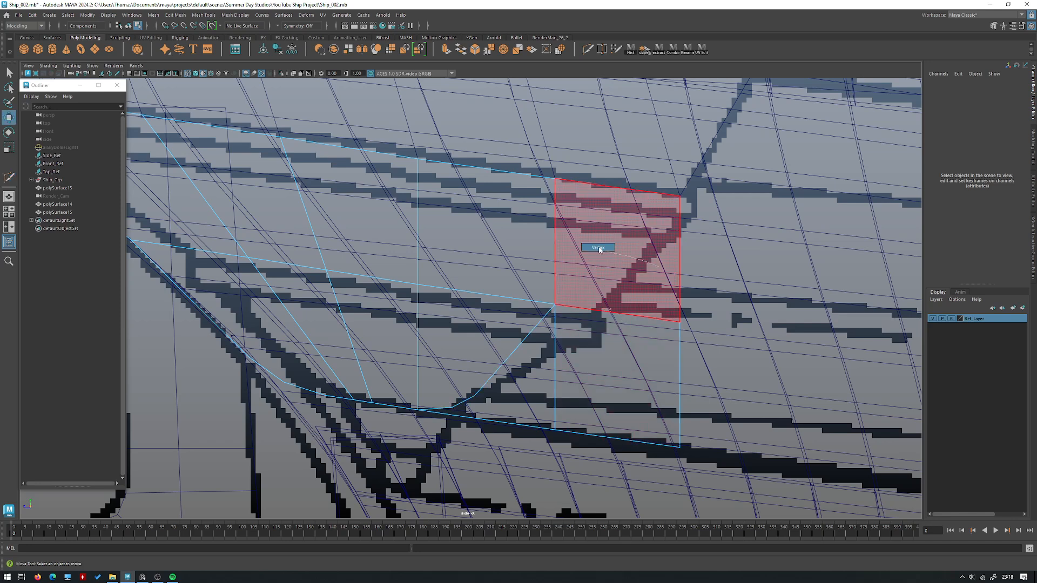
# Step: Move the vertex at the upper end of the new cut slightly forward to line up with the hull
pyautogui.moveTo(536, 284); pyautogui.dragTo(536, 283)
pyautogui.press('space')
pyautogui.press('space')
pyautogui.scroll(3, 637, 243)
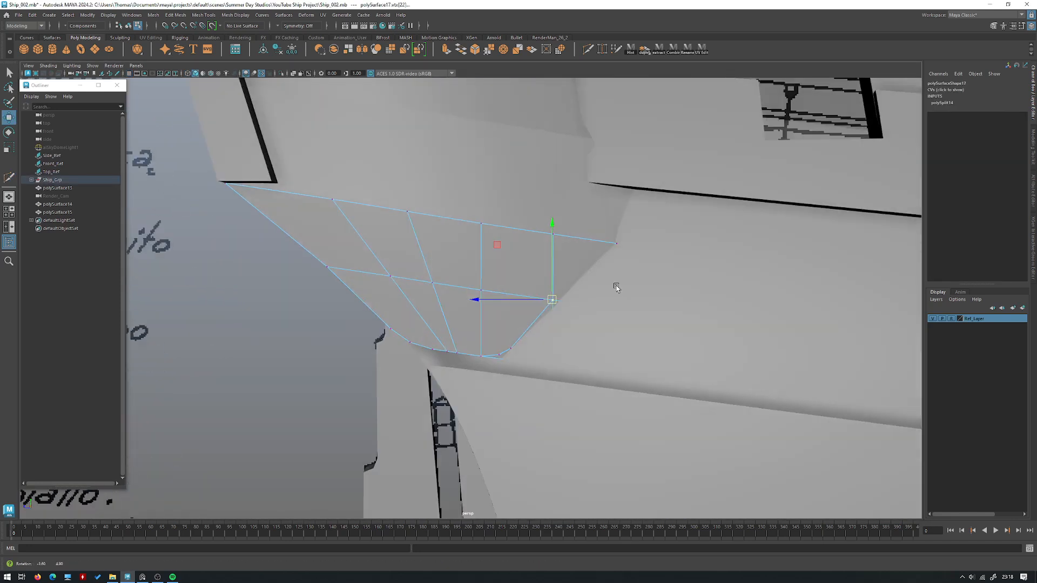
pyautogui.keyDown('alt'); pyautogui.moveTo(616, 284); pyautogui.dragTo(591, 296); pyautogui.keyUp('alt')
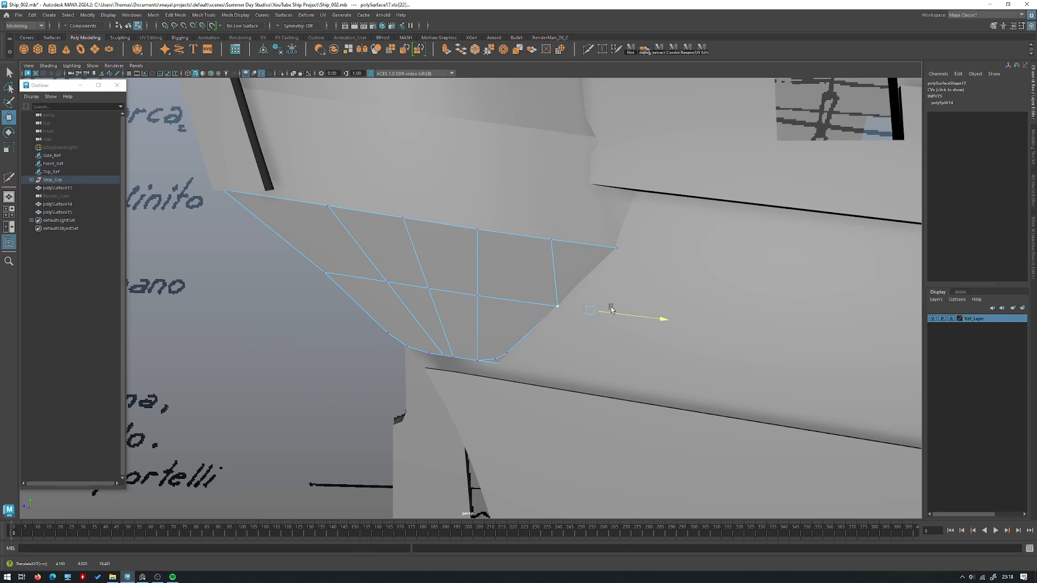
pyautogui.scroll(2, 621, 285)
pyautogui.keyDown('alt'); pyautogui.moveTo(622, 285); pyautogui.dragTo(537, 259); pyautogui.keyUp('alt')
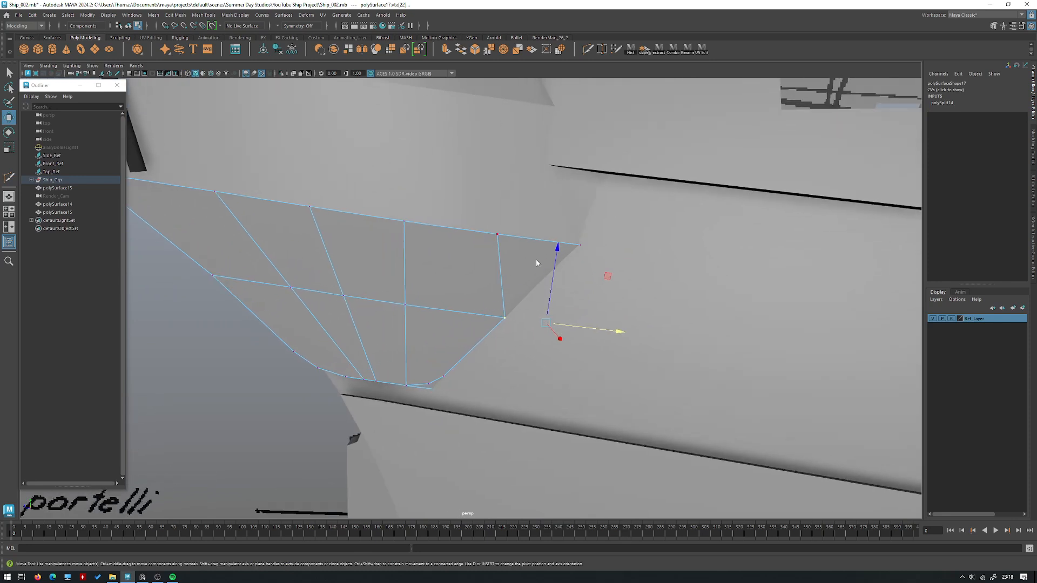
# Step: Isolate the lower section and extend the cut from that vertex up to the upper forward corner with Multi-Cut
pyautogui.moveTo(536, 259); pyautogui.dragTo(587, 241, button='right')
pyautogui.hotkey('ctrl', '1')
pyautogui.keyDown('alt'); pyautogui.moveTo(573, 251); pyautogui.dragTo(548, 264); pyautogui.keyUp('alt')
pyautogui.keyDown('shift'); pyautogui.moveTo(552, 261); pyautogui.dragTo(465, 265, button='right'); pyautogui.keyUp('shift')
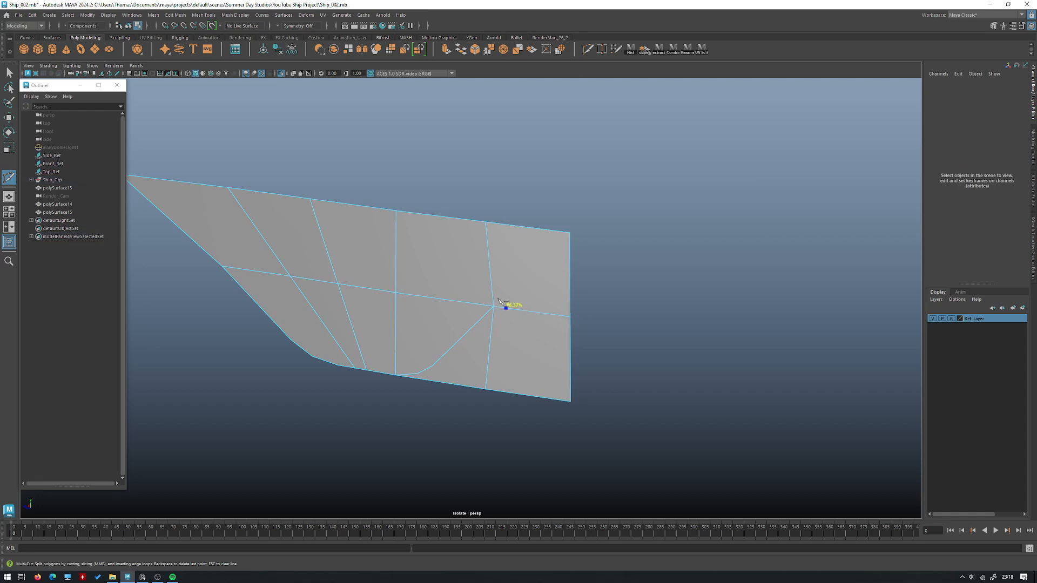
pyautogui.moveTo(632, 245)
pyautogui.keyDown('alt'); pyautogui.mouseDown()
pyautogui.moveTo(549, 215)
pyautogui.moveTo(618, 218)
pyautogui.moveTo(629, 243)
pyautogui.mouseUp(); pyautogui.keyUp('alt')
pyautogui.press('w')
# Step: Delete the outer-side faces lying forward of and below the cut line
pyautogui.moveTo(572, 229); pyautogui.dragTo(571, 252, button='right')
pyautogui.press('q')
pyautogui.click(471, 299)
pyautogui.keyDown('shift'); pyautogui.click(466, 323); pyautogui.keyUp('shift')
pyautogui.keyDown('shift'); pyautogui.click(523, 290); pyautogui.keyUp('shift')
pyautogui.keyDown('shift'); pyautogui.click(519, 325); pyautogui.keyUp('shift')
pyautogui.keyDown('shift'); pyautogui.click(537, 251); pyautogui.keyUp('shift')
pyautogui.press('Delete')
# Step: Delete the four forward faces on the section's hull side
pyautogui.keyDown('alt'); pyautogui.moveTo(534, 247); pyautogui.dragTo(537, 297); pyautogui.keyUp('alt')
pyautogui.moveTo(462, 268); pyautogui.dragTo(508, 254, button='right')
pyautogui.keyDown('alt'); pyautogui.moveTo(579, 253); pyautogui.dragTo(654, 190); pyautogui.keyUp('alt')
pyautogui.keyDown('ctrl'); pyautogui.moveTo(654, 190); pyautogui.dragTo(655, 220, button='right'); pyautogui.keyUp('ctrl')
pyautogui.keyDown('alt'); pyautogui.moveTo(655, 220); pyautogui.dragTo(469, 303); pyautogui.keyUp('alt')
pyautogui.click(465, 307)
pyautogui.keyDown('shift'); pyautogui.click(537, 304); pyautogui.keyUp('shift')
pyautogui.keyDown('shift'); pyautogui.click(543, 262); pyautogui.keyUp('shift')
pyautogui.keyDown('shift'); pyautogui.click(463, 264); pyautogui.keyUp('shift')
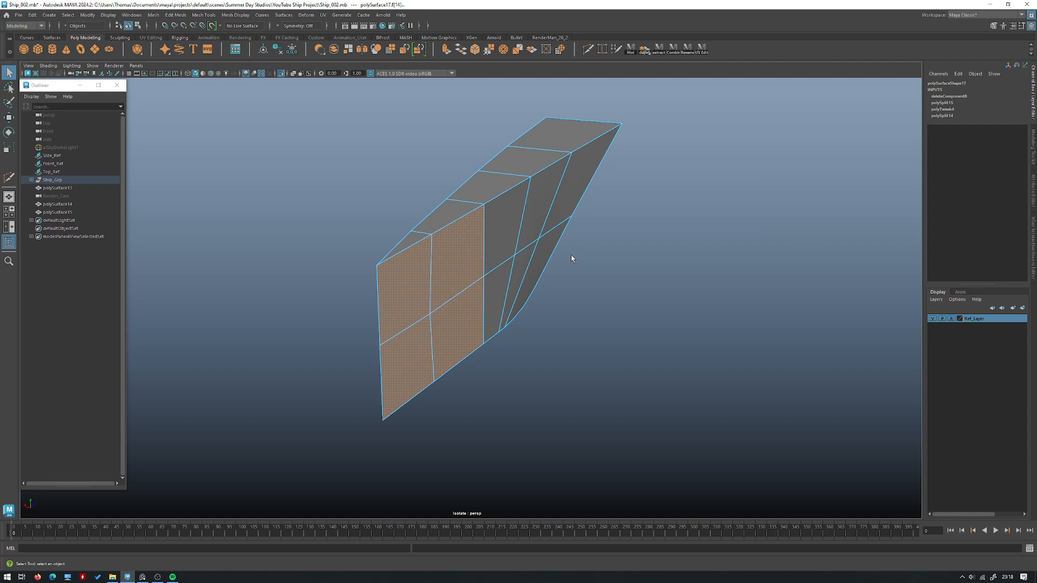
pyautogui.press('Delete')
# Step: Extrude the outer panel's sloping forward border edges sideways towards the hull to form a closing strip
pyautogui.keyDown('alt'); pyautogui.moveTo(576, 255); pyautogui.dragTo(580, 359); pyautogui.keyUp('alt')
pyautogui.keyDown('alt'); pyautogui.moveTo(579, 359); pyautogui.dragTo(562, 381, button='right'); pyautogui.keyUp('alt')
pyautogui.keyDown('alt'); pyautogui.moveTo(551, 383); pyautogui.dragTo(526, 318); pyautogui.keyUp('alt')
pyautogui.click(448, 318)
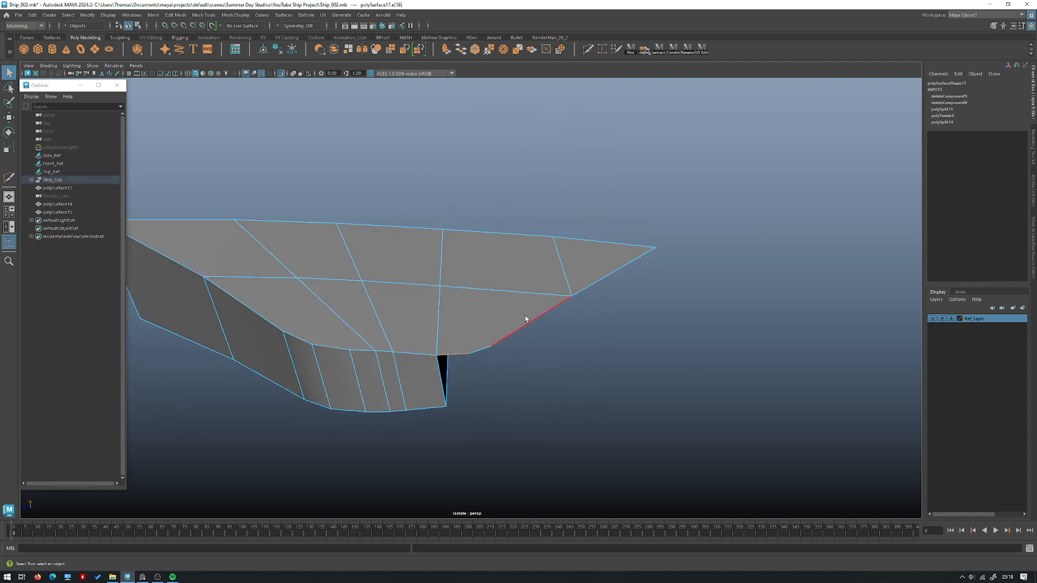
pyautogui.keyDown('alt'); pyautogui.moveTo(617, 259); pyautogui.dragTo(622, 279); pyautogui.keyUp('alt')
pyautogui.keyDown('shift'); pyautogui.moveTo(626, 279); pyautogui.dragTo(582, 276, button='right'); pyautogui.keyUp('shift')
pyautogui.press('w')
pyautogui.click(451, 260)
pyautogui.press('r')
pyautogui.moveTo(419, 234); pyautogui.dragTo(517, 302)
pyautogui.hotkey('ctrl', 'z')
pyautogui.press('w')
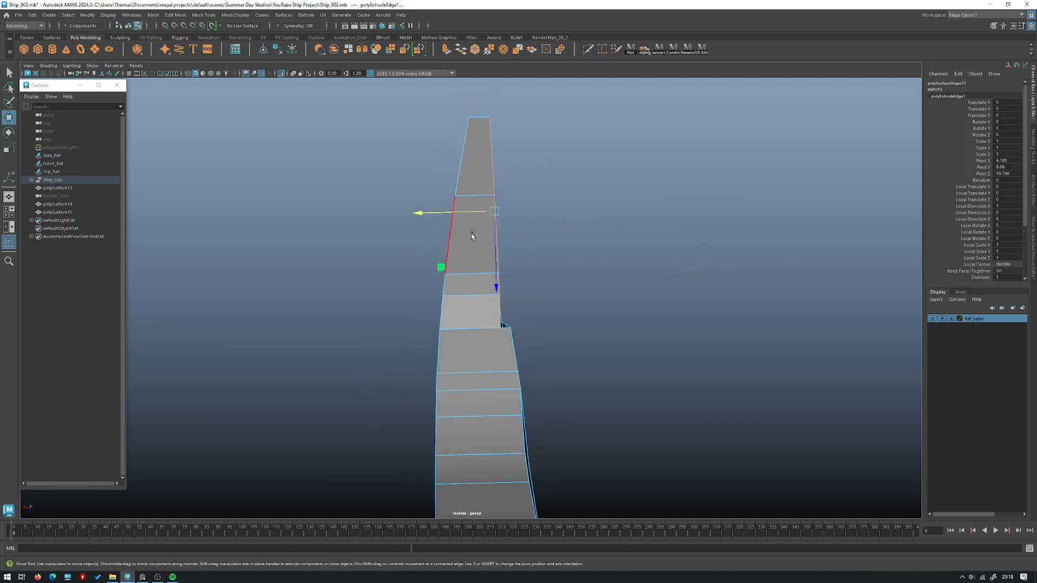
pyautogui.moveTo(463, 213); pyautogui.dragTo(544, 271)
# Step: Check the extruded strip against the hull, isolate the section again and delete its construction history
pyautogui.hotkey('ctrl', '1')
pyautogui.moveTo(543, 271); pyautogui.dragTo(564, 249, button='right')
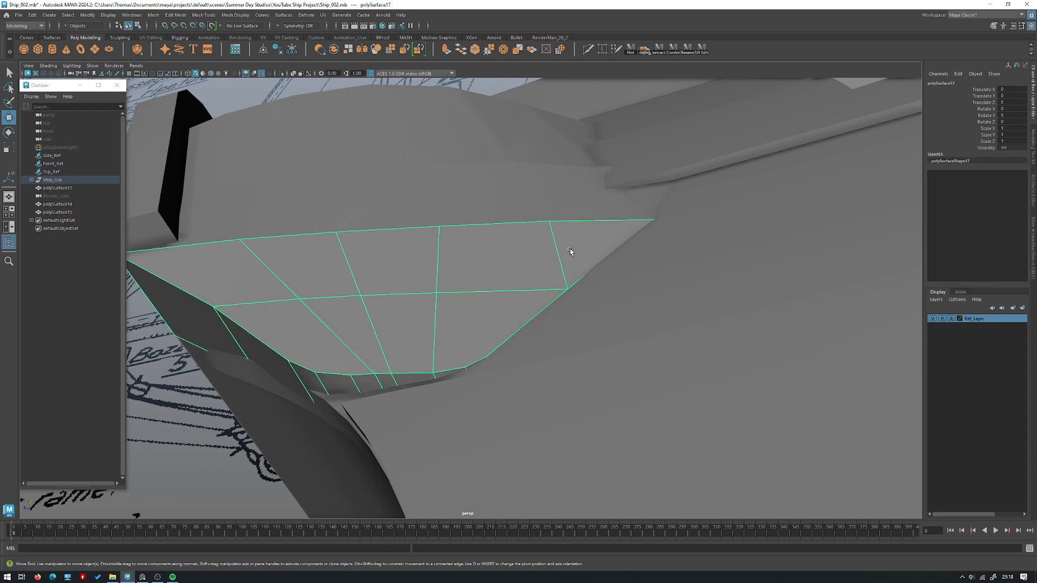
pyautogui.hotkey('ctrl', '1')
pyautogui.keyDown('alt'); pyautogui.moveTo(581, 250); pyautogui.dragTo(538, 245); pyautogui.keyUp('alt')
pyautogui.press('space')
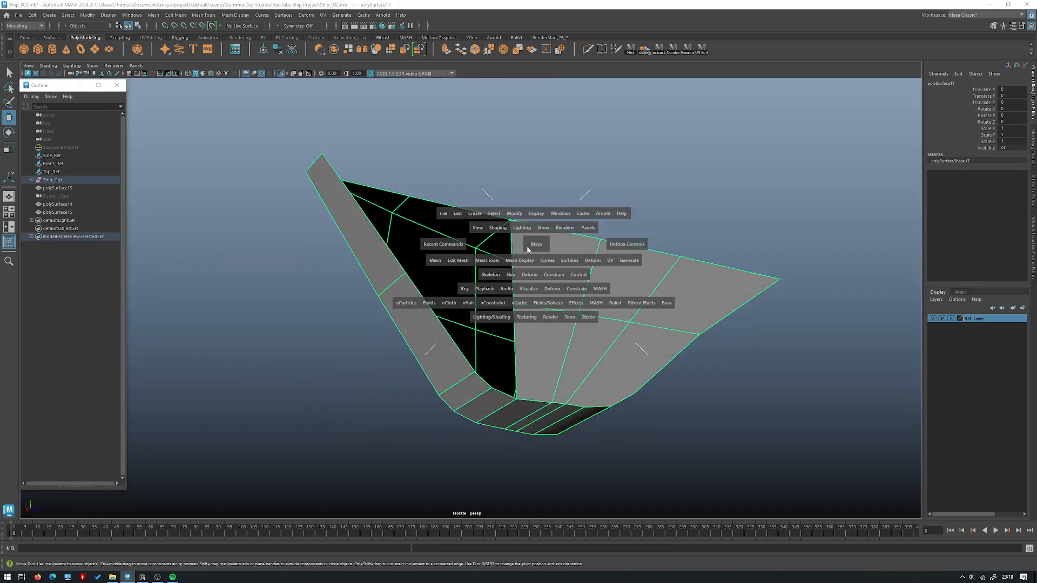
pyautogui.click(465, 262)
pyautogui.click(479, 349)
pyautogui.hotkey('alt', 'shift', 'd')
pyautogui.moveTo(571, 294)
pyautogui.keyDown('alt'); pyautogui.mouseDown()
pyautogui.moveTo(539, 326)
pyautogui.moveTo(588, 290)
pyautogui.moveTo(566, 297)
pyautogui.mouseUp(); pyautogui.keyUp('alt')
pyautogui.press('1')
pyautogui.press('q')
pyautogui.press('w')
pyautogui.moveTo(566, 297); pyautogui.dragTo(526, 305, button='right')
pyautogui.keyDown('alt'); pyautogui.moveTo(526, 305); pyautogui.dragTo(488, 266); pyautogui.keyUp('alt')
pyautogui.keyDown('shift'); pyautogui.moveTo(537, 186); pyautogui.dragTo(542, 162, button='right'); pyautogui.keyUp('shift')
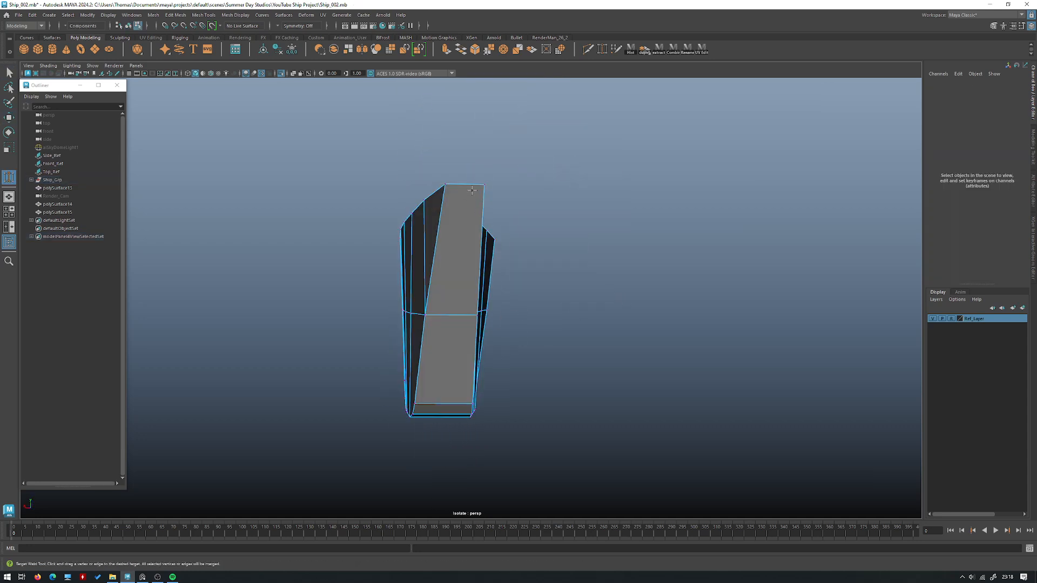
pyautogui.keyDown('alt'); pyautogui.moveTo(431, 188); pyautogui.dragTo(508, 203); pyautogui.keyUp('alt')
pyautogui.hotkey('ctrl', '1')
pyautogui.hotkey('ctrl', '1')
pyautogui.press('f')
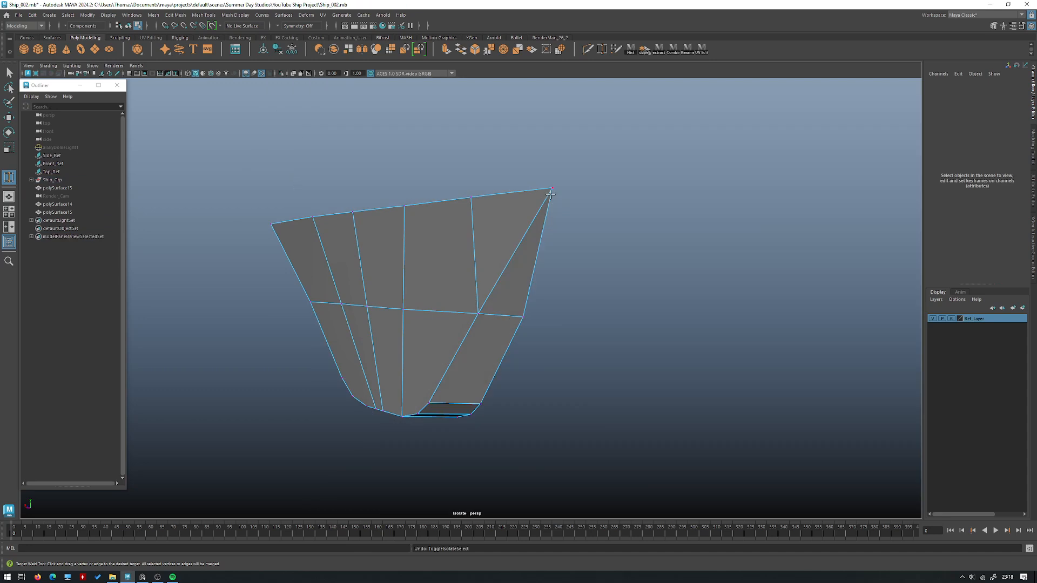
pyautogui.keyDown('alt'); pyautogui.moveTo(502, 203); pyautogui.dragTo(496, 221); pyautogui.keyUp('alt')
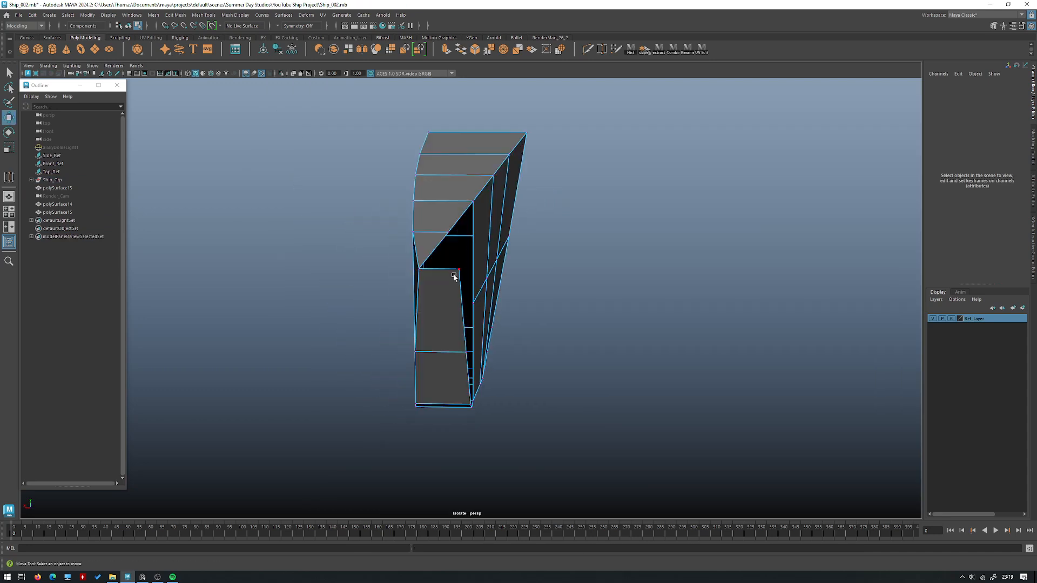
# Step: Move the extruded strip's top and middle inner vertices sideways towards the outer panel, so the strip narrows against the hull
pyautogui.click(454, 276)
pyautogui.keyDown('alt'); pyautogui.moveTo(399, 271); pyautogui.dragTo(475, 292); pyautogui.keyUp('alt')
pyautogui.hotkey('ctrl', '1')
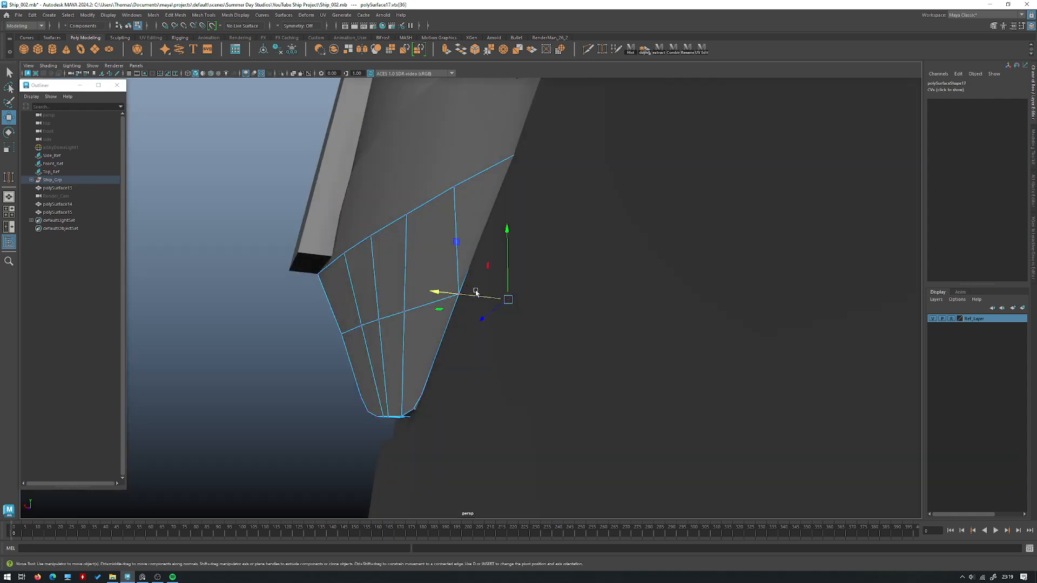
pyautogui.keyDown('alt'); pyautogui.moveTo(483, 296); pyautogui.dragTo(451, 303); pyautogui.keyUp('alt')
pyautogui.press('4')
pyautogui.click(425, 301)
pyautogui.click(426, 301)
pyautogui.moveTo(391, 297); pyautogui.dragTo(386, 297)
pyautogui.press('5')
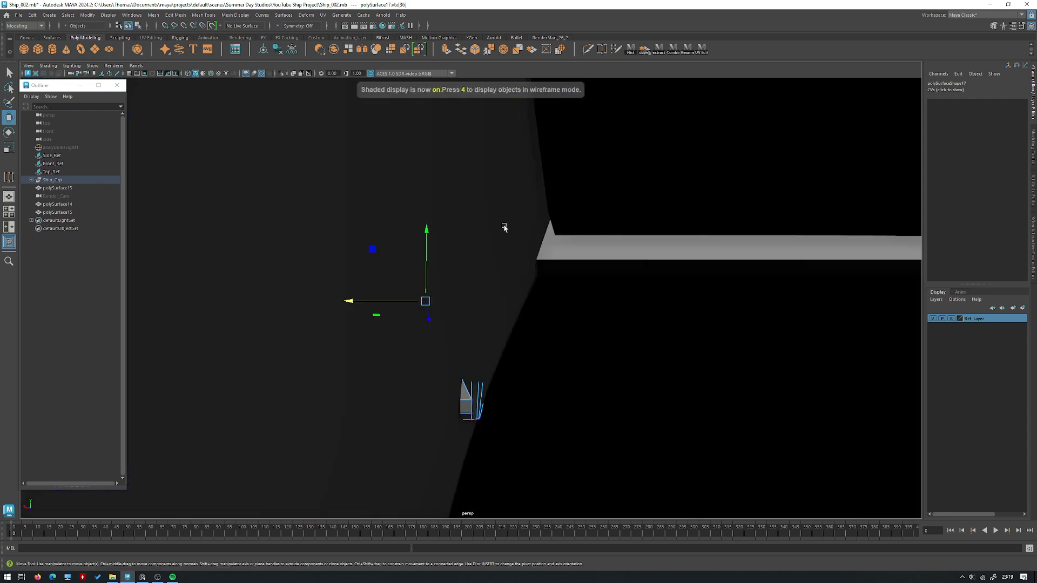
pyautogui.press('F8')
pyautogui.hotkey('ctrl', '1')
pyautogui.keyDown('alt'); pyautogui.moveTo(504, 228); pyautogui.dragTo(507, 246); pyautogui.keyUp('alt')
pyautogui.press('F9')
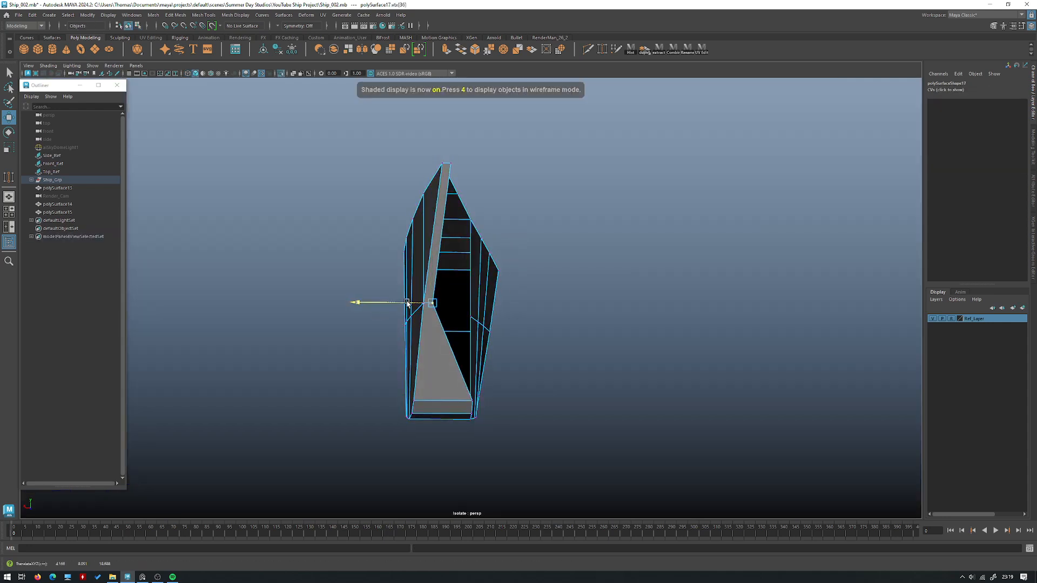
# Step: Adjust the inner vertex at the strip's lower bend sideways to line up with the bottom faces
pyautogui.keyDown('alt'); pyautogui.moveTo(463, 388); pyautogui.dragTo(463, 319); pyautogui.keyUp('alt')
pyautogui.press('q')
pyautogui.click(463, 318)
pyautogui.click(468, 314)
pyautogui.press('w')
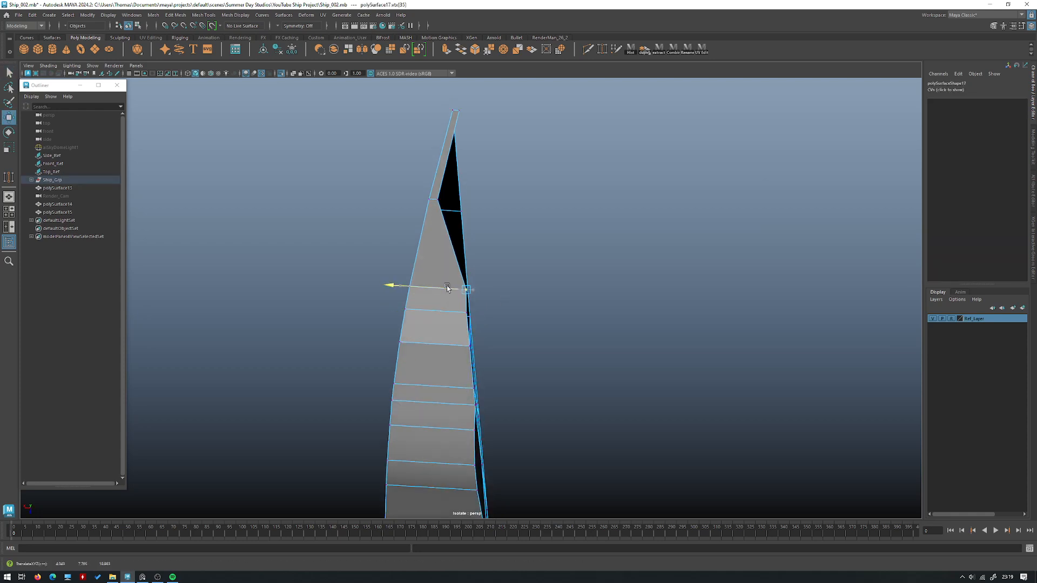
pyautogui.keyDown('alt'); pyautogui.moveTo(440, 287); pyautogui.dragTo(469, 354); pyautogui.keyUp('alt')
pyautogui.click(494, 276)
pyautogui.moveTo(494, 276)
pyautogui.keyDown('alt'); pyautogui.mouseDown()
pyautogui.moveTo(490, 231)
pyautogui.moveTo(500, 300)
pyautogui.moveTo(486, 274)
pyautogui.mouseUp(); pyautogui.keyUp('alt')
pyautogui.moveTo(605, 243); pyautogui.dragTo(612, 268, button='right')
pyautogui.click(613, 268)
pyautogui.press('q')
pyautogui.keyDown('shift'); pyautogui.click(572, 254); pyautogui.keyUp('shift')
pyautogui.keyDown('shift'); pyautogui.click(488, 270); pyautogui.keyUp('shift')
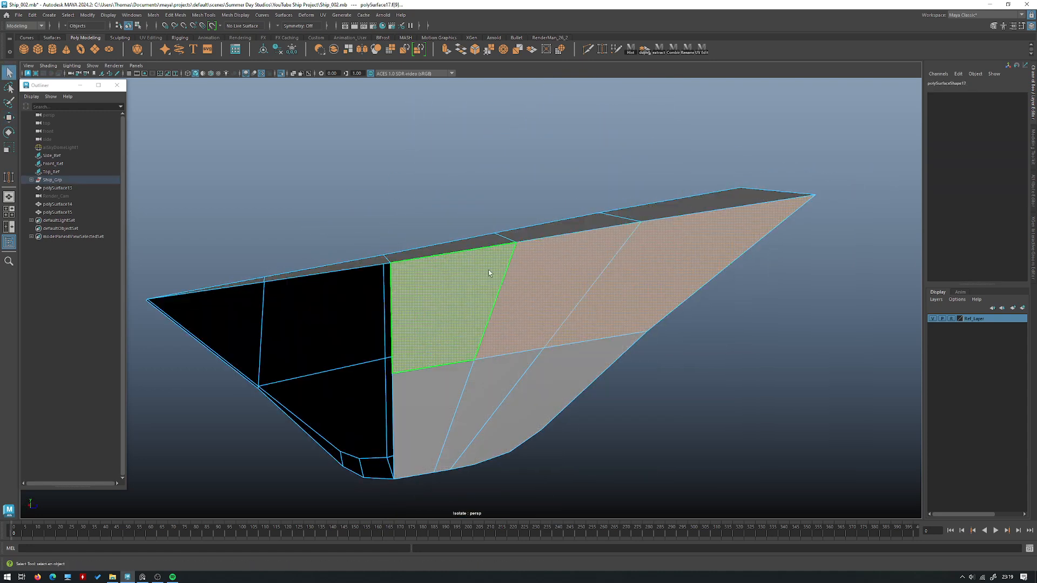
pyautogui.moveTo(486, 270); pyautogui.dragTo(476, 224, button='right')
pyautogui.doubleClick(475, 256)
pyautogui.keyDown('alt'); pyautogui.moveTo(728, 212); pyautogui.dragTo(696, 239); pyautogui.keyUp('alt')
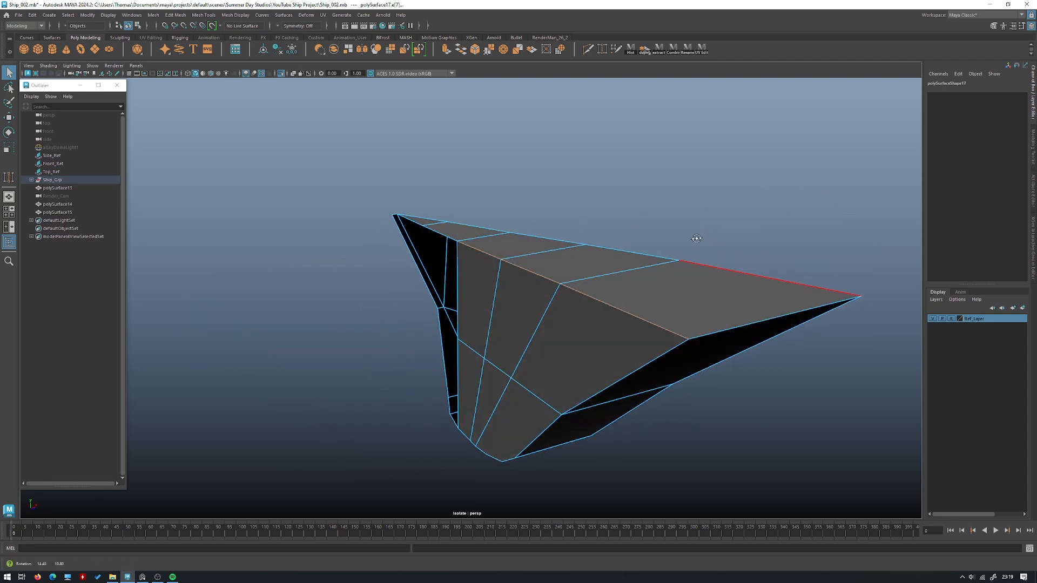
pyautogui.keyDown('alt'); pyautogui.moveTo(563, 262); pyautogui.dragTo(539, 266); pyautogui.keyUp('alt')
pyautogui.press('space')
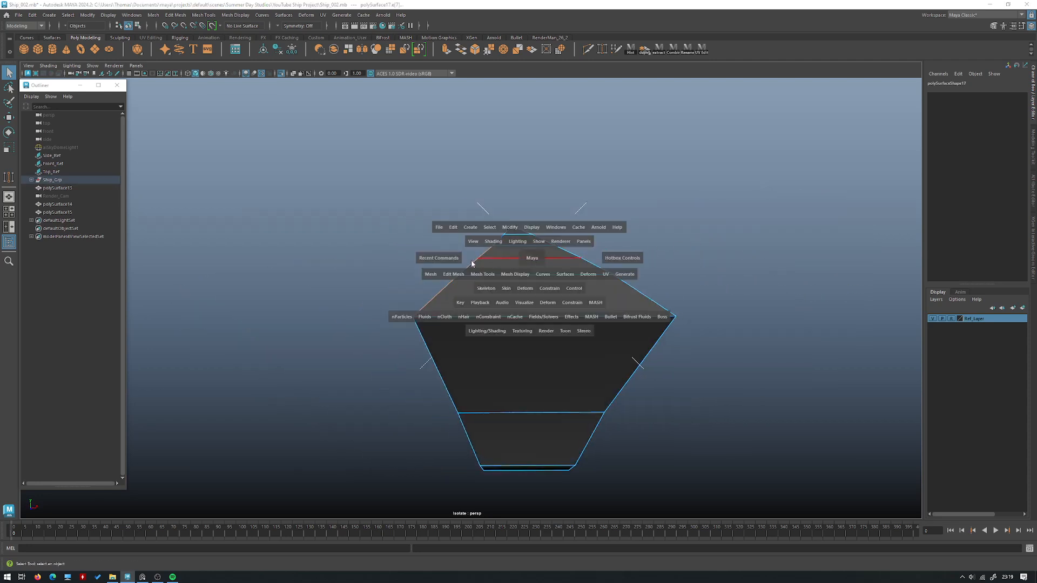
pyautogui.keyDown('alt'); pyautogui.moveTo(451, 275); pyautogui.dragTo(536, 317); pyautogui.keyUp('alt')
# Step: Weld the strip's top inner vertex onto the outer corner with Target Weld and adjust the middle inner vertex against the hull
pyautogui.keyDown('shift'); pyautogui.moveTo(578, 264); pyautogui.dragTo(576, 265, button='right'); pyautogui.keyUp('shift')
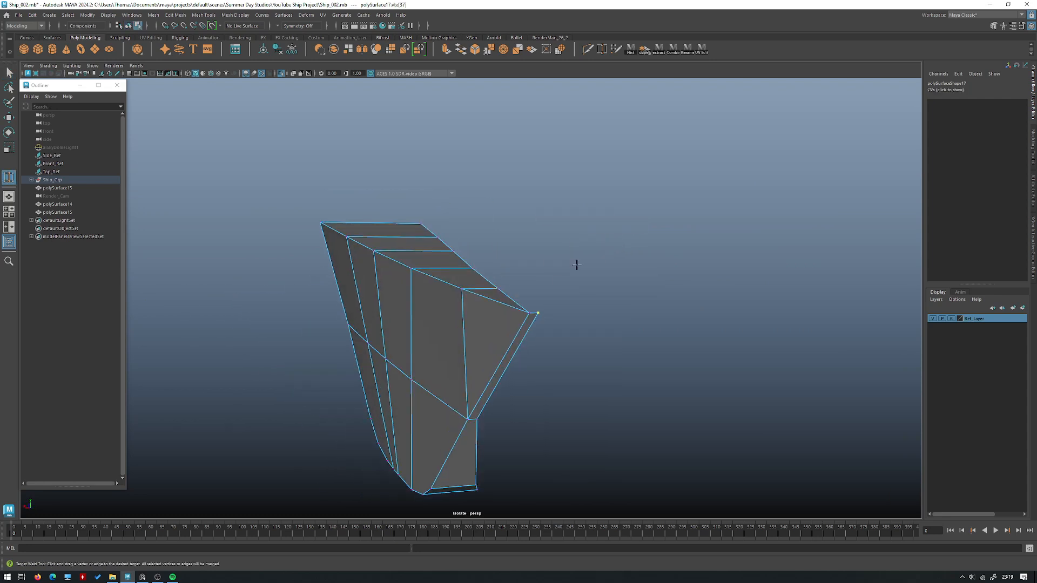
pyautogui.moveTo(538, 313); pyautogui.dragTo(528, 314)
pyautogui.keyDown('alt'); pyautogui.moveTo(522, 410); pyautogui.dragTo(468, 295); pyautogui.keyUp('alt')
pyautogui.click(436, 315)
pyautogui.hotkey('ctrl', '1')
pyautogui.hotkey('ctrl', '1')
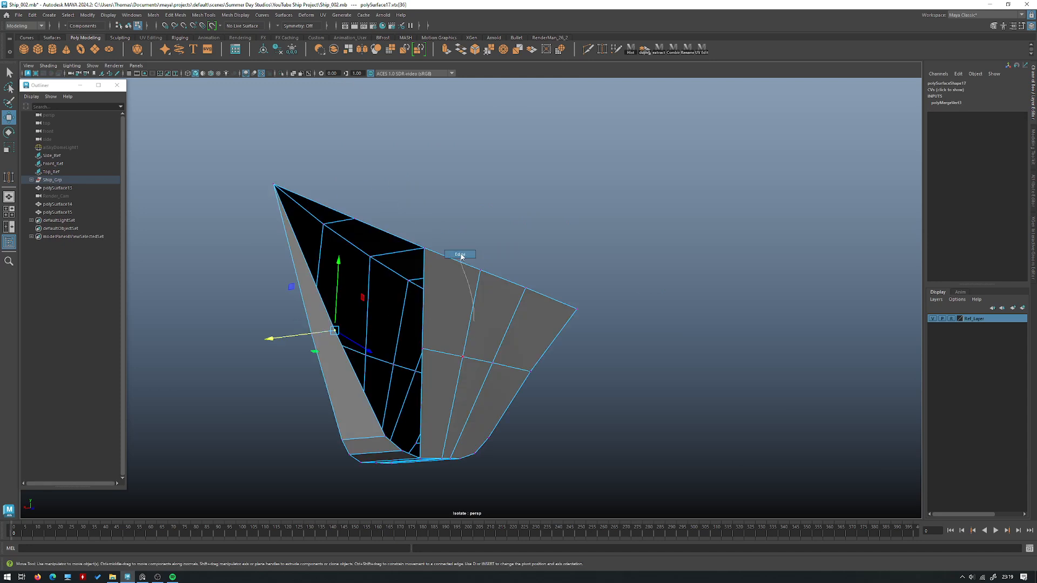
# Step: Close the section's open hull-side border with Fill Hole
pyautogui.moveTo(468, 294); pyautogui.dragTo(462, 263, button='right')
pyautogui.keyDown('alt'); pyautogui.moveTo(461, 262); pyautogui.dragTo(519, 281); pyautogui.keyUp('alt')
pyautogui.press('q')
pyautogui.click(423, 307)
pyautogui.keyDown('shift'); pyautogui.moveTo(423, 307); pyautogui.dragTo(462, 286, button='right'); pyautogui.keyUp('shift')
pyautogui.keyDown('alt'); pyautogui.moveTo(462, 286); pyautogui.dragTo(488, 319); pyautogui.keyUp('alt')
pyautogui.hotkey('ctrl', 'z')
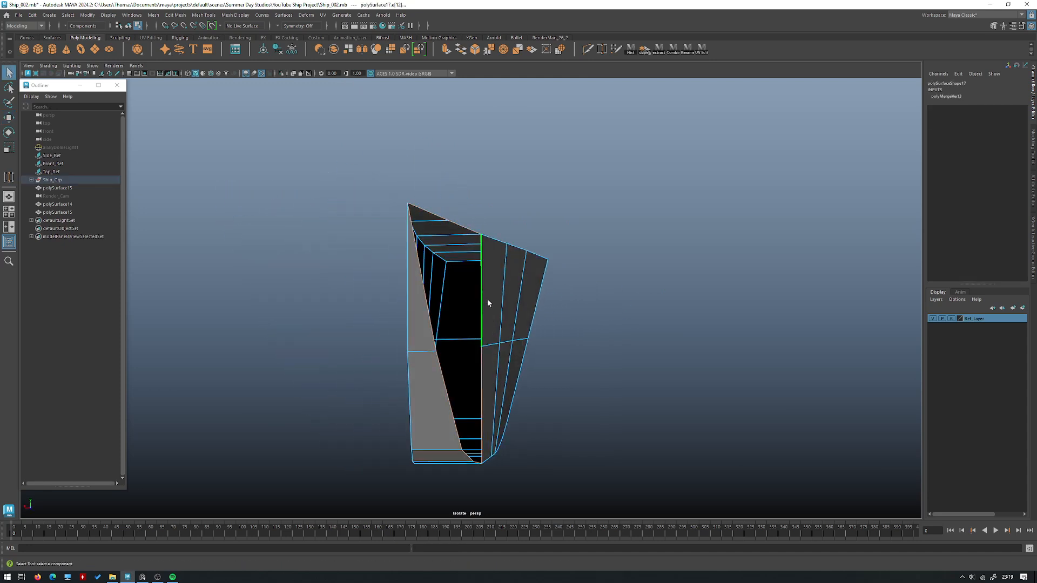
pyautogui.keyDown('shift'); pyautogui.rightClick(517, 263); pyautogui.keyUp('shift')
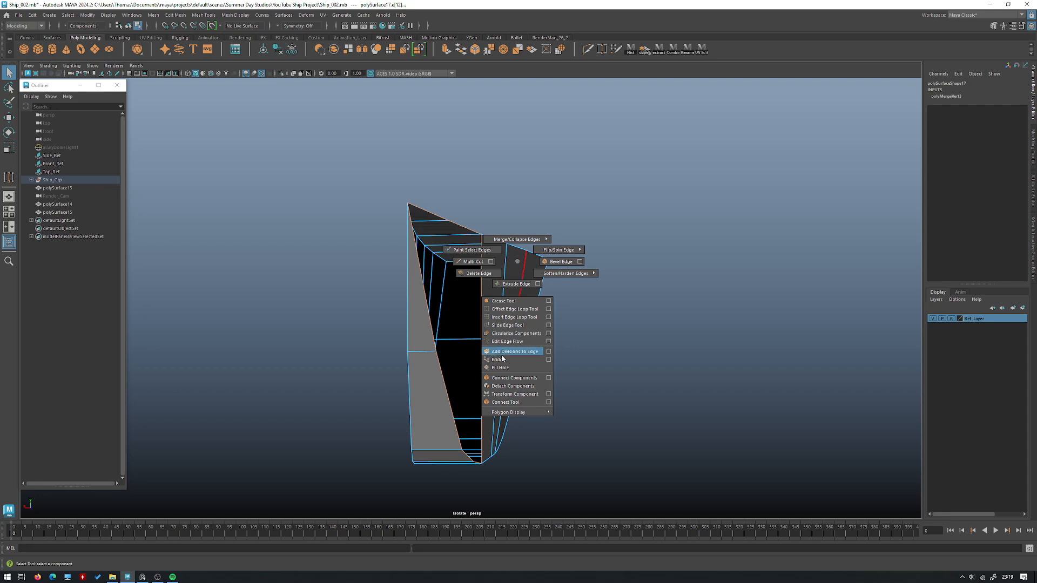
pyautogui.keyDown('shift'); pyautogui.moveTo(508, 369); pyautogui.dragTo(506, 368, button='right'); pyautogui.keyUp('shift')
# Step: Cut the filled hull-side face with Multi-Cut, continuing the middle horizontal edge to the strip's bend and joining that bend to the top edge
pyautogui.keyDown('alt'); pyautogui.moveTo(508, 368); pyautogui.dragTo(481, 327); pyautogui.keyUp('alt')
pyautogui.keyDown('shift'); pyautogui.moveTo(490, 290); pyautogui.dragTo(427, 291, button='right'); pyautogui.keyUp('shift')
pyautogui.click(417, 447)
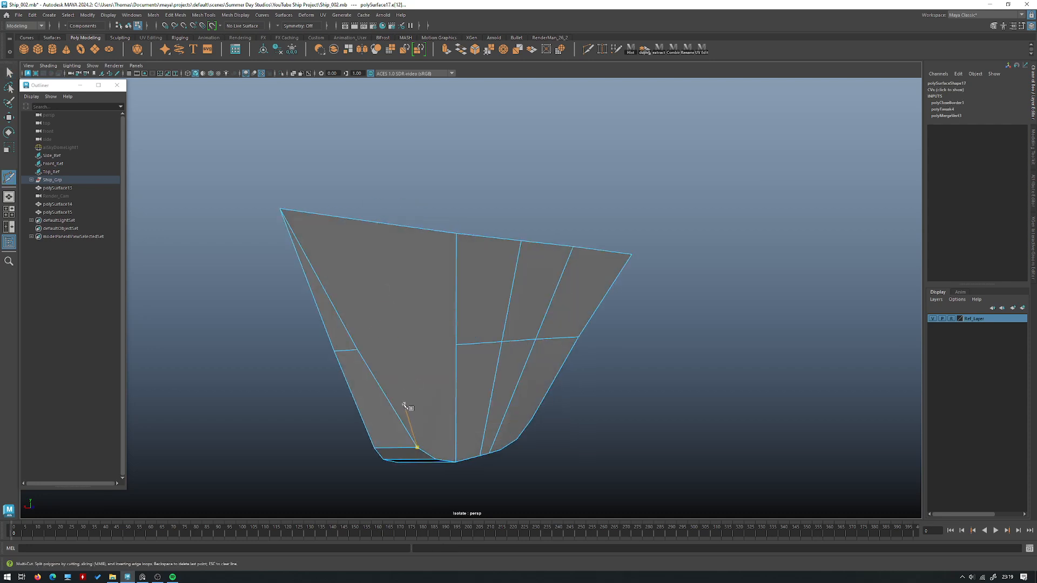
pyautogui.rightClick(469, 341)
pyautogui.keyDown('alt'); pyautogui.moveTo(470, 341); pyautogui.dragTo(387, 387); pyautogui.keyUp('alt')
pyautogui.moveTo(358, 315)
pyautogui.keyDown('alt'); pyautogui.mouseDown()
pyautogui.moveTo(393, 382)
pyautogui.moveTo(439, 369)
pyautogui.moveTo(362, 329)
pyautogui.mouseUp(); pyautogui.keyUp('alt')
pyautogui.keyDown('alt'); pyautogui.moveTo(137, 291); pyautogui.dragTo(388, 430); pyautogui.keyUp('alt')
pyautogui.keyDown('alt'); pyautogui.moveTo(287, 418); pyautogui.dragTo(449, 315); pyautogui.keyUp('alt')
pyautogui.press('w')
pyautogui.moveTo(449, 315); pyautogui.dragTo(488, 302, button='right')
# Step: Cut a second horizontal row of edges across the lower gallery section, below the middle row, with Multi-Cut
pyautogui.keyDown('alt'); pyautogui.moveTo(412, 315); pyautogui.dragTo(471, 283); pyautogui.keyUp('alt')
pyautogui.click(464, 180)
pyautogui.hotkey('ctrl', '1')
pyautogui.click(489, 344)
pyautogui.keyDown('alt'); pyautogui.moveTo(490, 346); pyautogui.dragTo(458, 329); pyautogui.keyUp('alt')
pyautogui.keyDown('alt'); pyautogui.moveTo(459, 329); pyautogui.dragTo(480, 339, button='right'); pyautogui.keyUp('alt')
pyautogui.hotkey('ctrl', '1')
pyautogui.keyDown('alt'); pyautogui.moveTo(480, 340); pyautogui.dragTo(517, 294); pyautogui.keyUp('alt')
pyautogui.keyDown('shift'); pyautogui.moveTo(516, 293); pyautogui.dragTo(432, 273, button='right'); pyautogui.keyUp('shift')
pyautogui.keyDown('alt'); pyautogui.moveTo(433, 273); pyautogui.dragTo(525, 398); pyautogui.keyUp('alt')
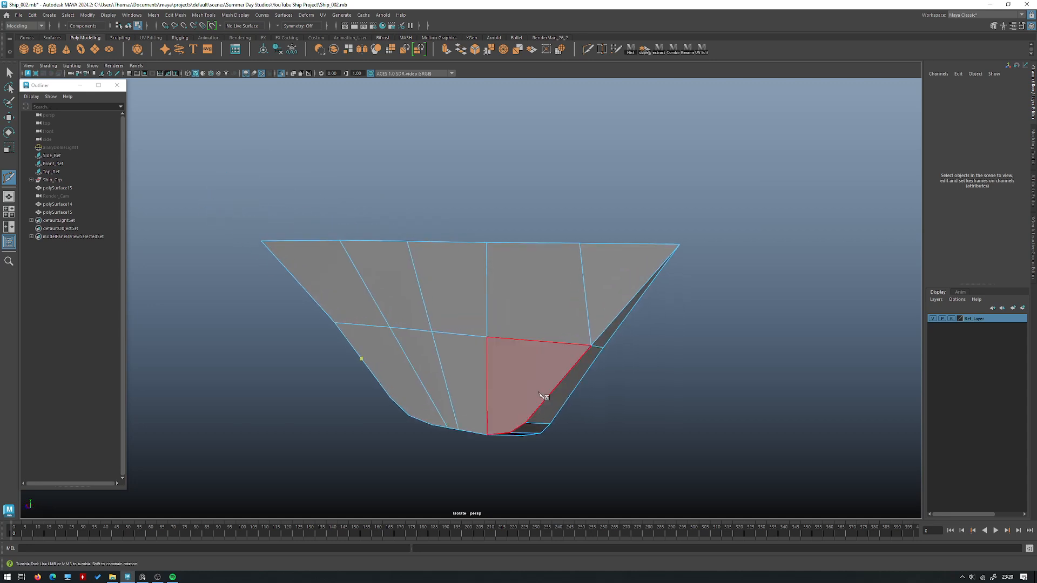
pyautogui.keyDown('alt'); pyautogui.moveTo(601, 398); pyautogui.dragTo(550, 375); pyautogui.keyUp('alt')
pyautogui.keyDown('alt'); pyautogui.moveTo(609, 345); pyautogui.dragTo(435, 338); pyautogui.keyUp('alt')
# Step: Align the pivot to the new lower row and slide the aft strip's short cross edge along it to follow the hull
pyautogui.press('w')
pyautogui.click(349, 354)
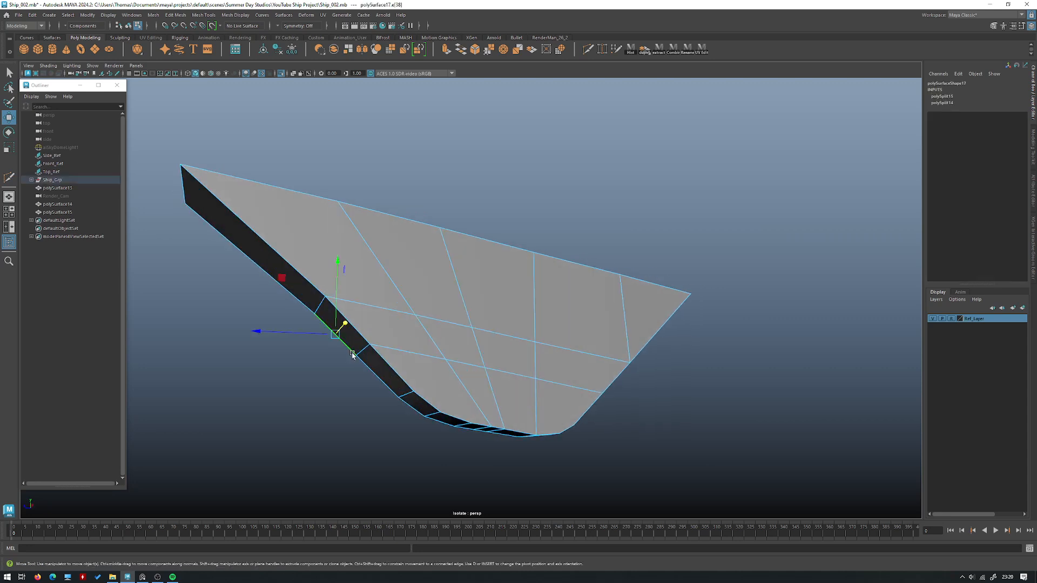
pyautogui.hotkey('ctrl', '1')
pyautogui.press('d')
pyautogui.click(408, 367)
pyautogui.keyDown('alt'); pyautogui.moveTo(408, 366); pyautogui.dragTo(425, 388); pyautogui.keyUp('alt')
pyautogui.click(409, 384)
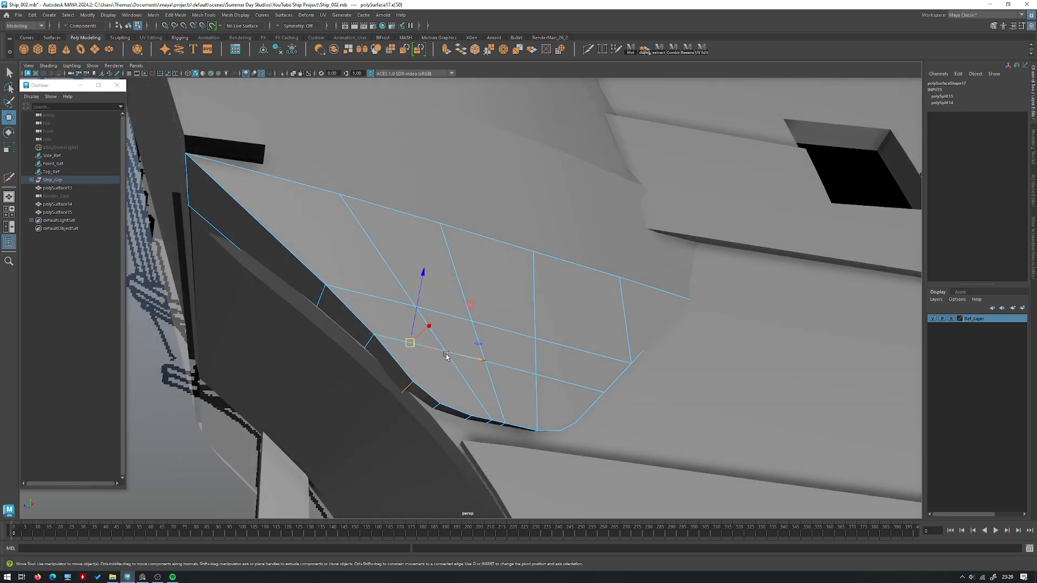
pyautogui.keyDown('alt'); pyautogui.moveTo(455, 354); pyautogui.dragTo(423, 306); pyautogui.keyUp('alt')
pyautogui.moveTo(424, 306); pyautogui.dragTo(481, 287, button='right')
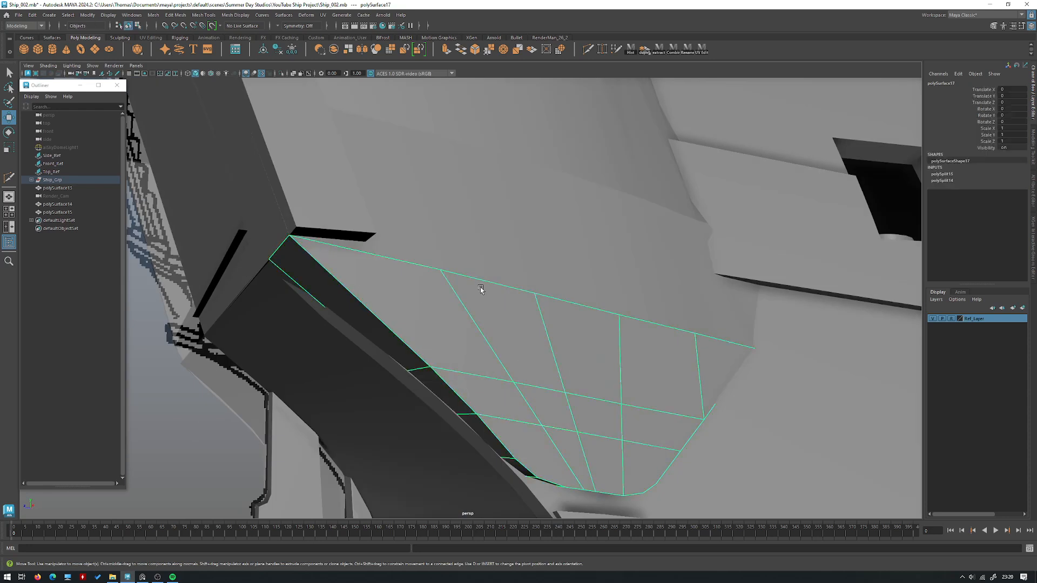
# Step: Isolate the lower gallery section and cut another horizontal row of edges across its upper part with Multi-Cut
pyautogui.keyDown('alt'); pyautogui.moveTo(481, 287); pyautogui.dragTo(527, 326); pyautogui.keyUp('alt')
pyautogui.hotkey('ctrl', '1')
pyautogui.keyDown('shift'); pyautogui.moveTo(534, 324); pyautogui.dragTo(457, 318, button='right'); pyautogui.keyUp('shift')
pyautogui.keyDown('alt'); pyautogui.moveTo(457, 318); pyautogui.dragTo(614, 315); pyautogui.keyUp('alt')
pyautogui.keyDown('alt'); pyautogui.moveTo(668, 334); pyautogui.dragTo(520, 248); pyautogui.keyUp('alt')
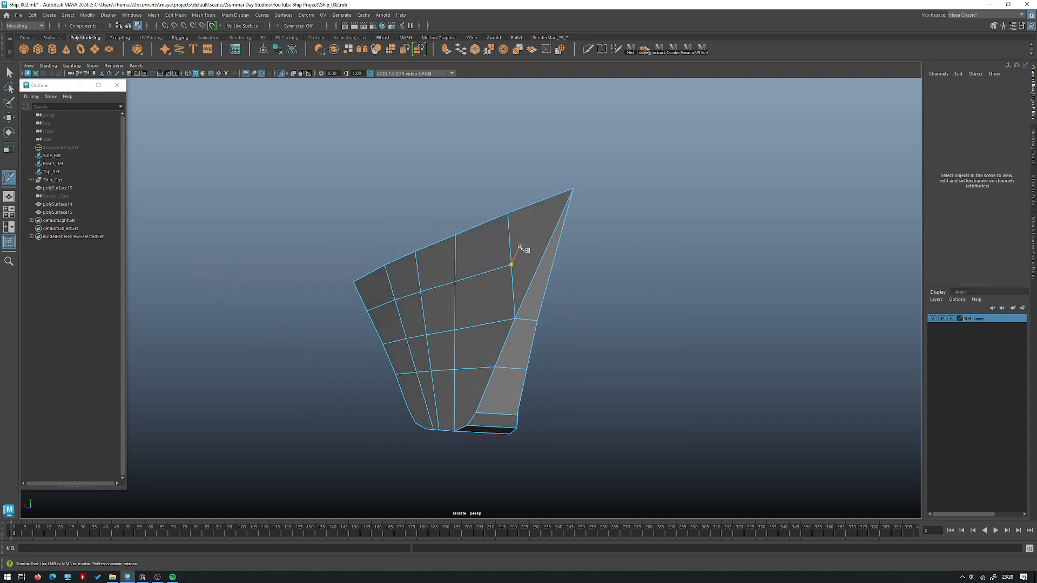
pyautogui.keyDown('alt'); pyautogui.moveTo(532, 296); pyautogui.dragTo(796, 290); pyautogui.keyUp('alt')
# Step: Select the upper row's two vertices on the aft strip and slide them along the row with an aligned pivot to round the profile
pyautogui.press('w')
pyautogui.click(542, 286)
pyautogui.press('4')
pyautogui.moveTo(319, 275)
pyautogui.mouseDown()
pyautogui.moveTo(266, 249)
pyautogui.moveTo(377, 279)
pyautogui.moveTo(416, 313)
pyautogui.moveTo(400, 275)
pyautogui.mouseUp()
pyautogui.press('5')
pyautogui.press('d')
pyautogui.press('d')
pyautogui.hotkey('ctrl', '1')
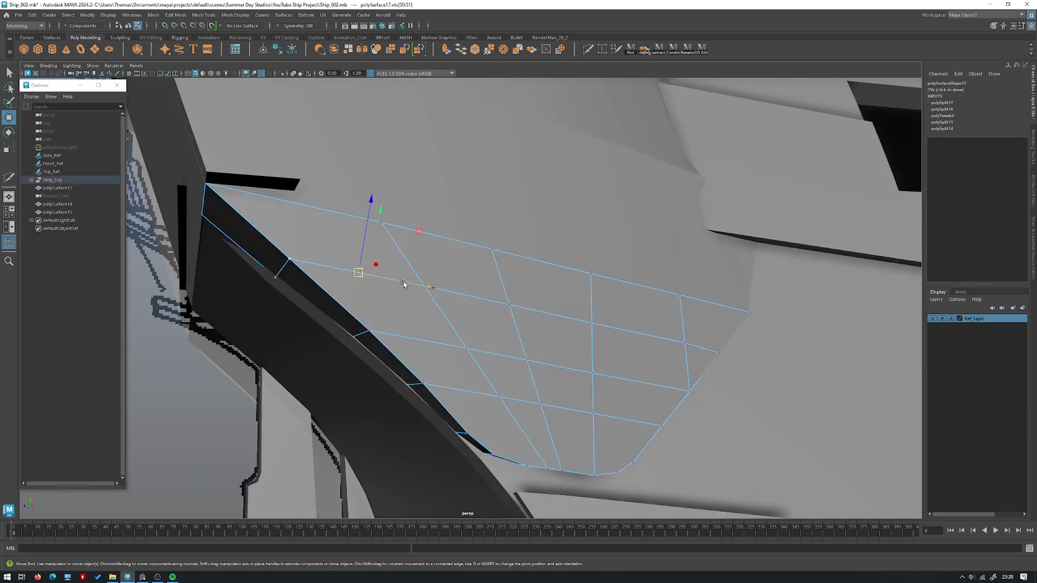
pyautogui.keyDown('alt'); pyautogui.moveTo(361, 261); pyautogui.dragTo(358, 279); pyautogui.keyUp('alt')
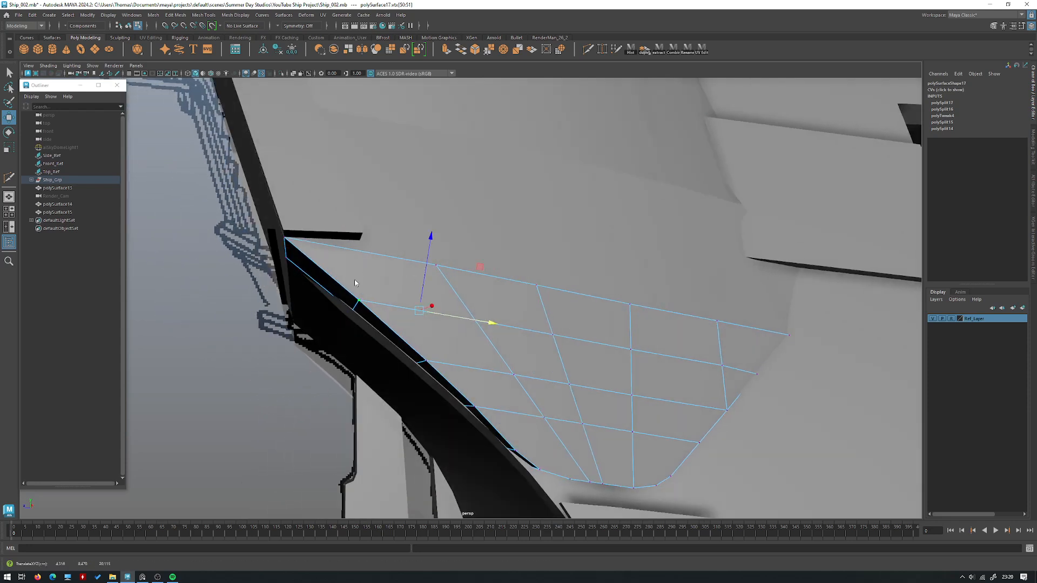
pyautogui.moveTo(354, 283); pyautogui.dragTo(415, 269, button='right')
# Step: Examine from several angles how the lower gallery section, stern panel and surrounding hull pieces fit together
pyautogui.keyDown('alt'); pyautogui.moveTo(414, 268); pyautogui.dragTo(571, 352); pyautogui.keyUp('alt')
pyautogui.click(315, 331)
pyautogui.scroll(-5, 336, 305)
pyautogui.keyDown('alt'); pyautogui.moveTo(399, 331); pyautogui.dragTo(566, 364); pyautogui.keyUp('alt')
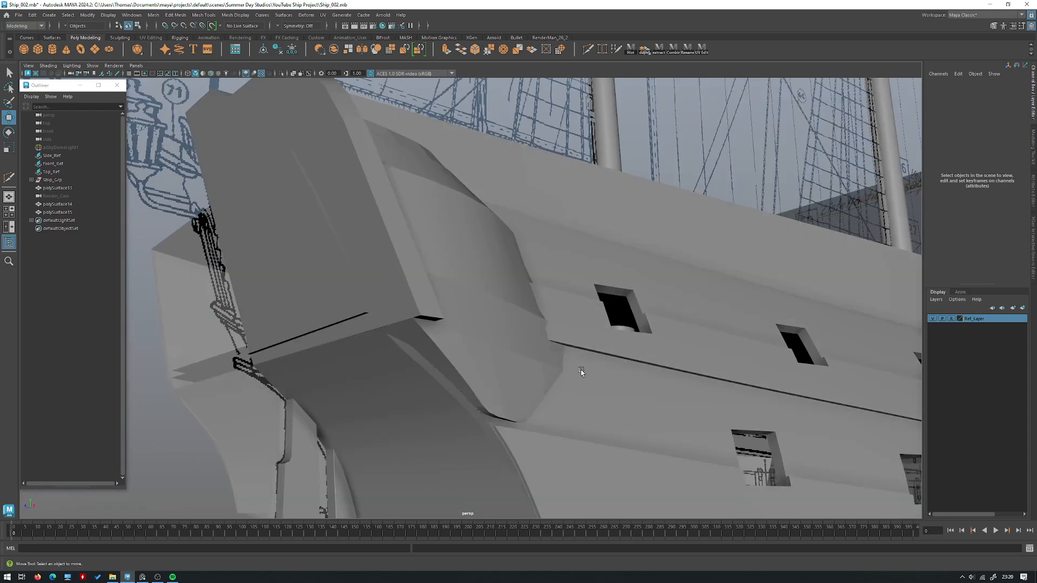
pyautogui.keyDown('alt'); pyautogui.moveTo(435, 312); pyautogui.dragTo(381, 292, button='right'); pyautogui.keyUp('alt')
pyautogui.click(381, 286)
pyautogui.click(535, 275)
pyautogui.keyDown('alt'); pyautogui.moveTo(382, 286); pyautogui.dragTo(470, 309); pyautogui.keyUp('alt')
pyautogui.click(329, 327)
pyautogui.scroll(-2, 329, 327)
pyautogui.scroll(-3, 402, 318)
pyautogui.keyDown('alt'); pyautogui.moveTo(469, 309); pyautogui.dragTo(567, 362, button='right'); pyautogui.keyUp('alt')
pyautogui.keyDown('alt'); pyautogui.moveTo(567, 362); pyautogui.dragTo(544, 375); pyautogui.keyUp('alt')
pyautogui.click(498, 276)
pyautogui.keyDown('alt'); pyautogui.moveTo(498, 276); pyautogui.dragTo(451, 281); pyautogui.keyUp('alt')
pyautogui.click(339, 279)
pyautogui.keyDown('alt'); pyautogui.moveTo(338, 279); pyautogui.dragTo(475, 270); pyautogui.keyUp('alt')
pyautogui.click(495, 260)
pyautogui.keyDown('alt'); pyautogui.moveTo(260, 308); pyautogui.dragTo(376, 304); pyautogui.keyUp('alt')
pyautogui.click(361, 304)
pyautogui.keyDown('alt'); pyautogui.moveTo(521, 303); pyautogui.dragTo(469, 296); pyautogui.keyUp('alt')
pyautogui.keyDown('alt'); pyautogui.moveTo(470, 296); pyautogui.dragTo(507, 354, button='right'); pyautogui.keyUp('alt')
pyautogui.keyDown('alt'); pyautogui.moveTo(455, 330); pyautogui.dragTo(476, 336); pyautogui.keyUp('alt')
# Step: Isolate the thin hull strip that pokes through the stern panel
pyautogui.click(408, 377)
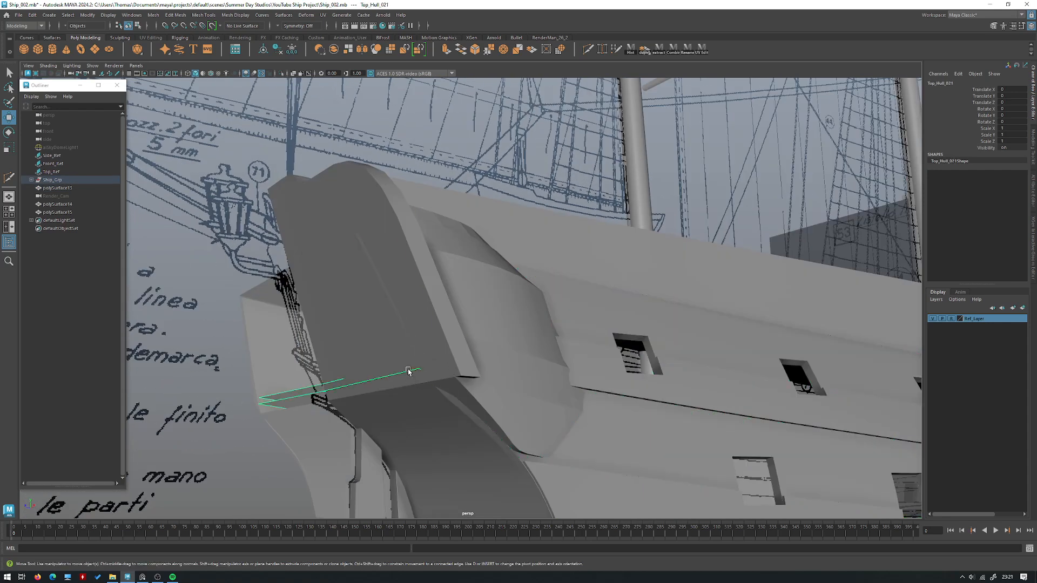
pyautogui.keyDown('alt'); pyautogui.moveTo(409, 372); pyautogui.dragTo(438, 375); pyautogui.keyUp('alt')
pyautogui.hotkey('ctrl', '1')
pyautogui.keyDown('alt'); pyautogui.moveTo(388, 399); pyautogui.dragTo(526, 313); pyautogui.keyUp('alt')
pyautogui.moveTo(527, 313); pyautogui.dragTo(474, 315, button='right')
pyautogui.keyDown('alt'); pyautogui.moveTo(429, 358); pyautogui.dragTo(495, 303); pyautogui.keyUp('alt')
pyautogui.keyDown('shift'); pyautogui.moveTo(476, 281); pyautogui.dragTo(443, 304, button='right'); pyautogui.keyUp('shift')
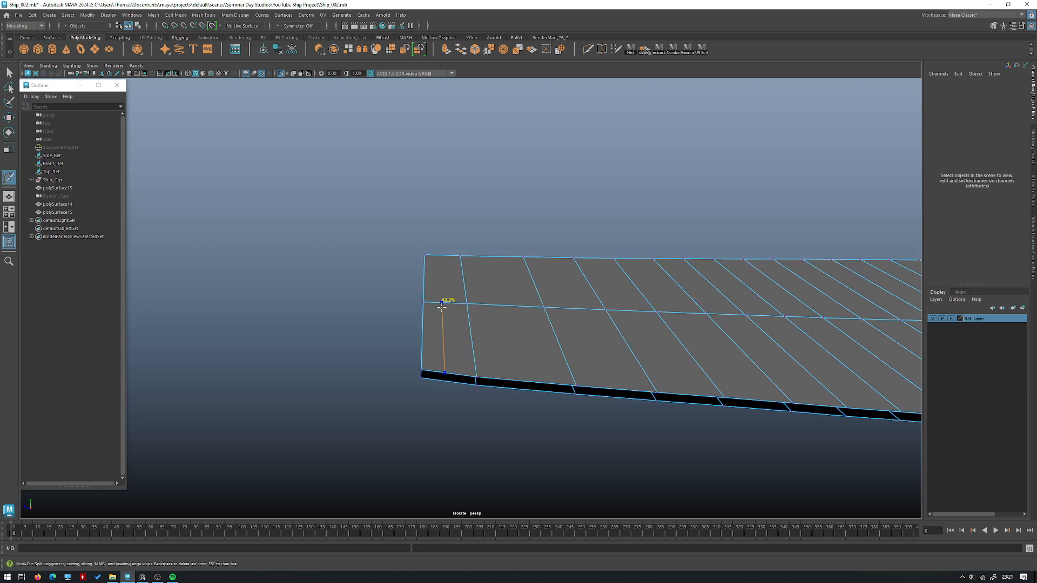
pyautogui.keyDown('alt'); pyautogui.moveTo(447, 282); pyautogui.dragTo(431, 271); pyautogui.keyUp('alt')
pyautogui.press('w')
pyautogui.moveTo(424, 276); pyautogui.dragTo(463, 264, button='right')
pyautogui.press('space')
# Step: Select the overlapping vertices at the hull strip's stern end in wireframe and merge them
pyautogui.keyDown('alt'); pyautogui.moveTo(349, 310); pyautogui.dragTo(443, 329); pyautogui.keyUp('alt')
pyautogui.keyDown('alt'); pyautogui.moveTo(486, 324); pyautogui.dragTo(581, 326, button='right'); pyautogui.keyUp('alt')
pyautogui.moveTo(378, 352); pyautogui.dragTo(329, 357, button='right')
pyautogui.press('4')
pyautogui.moveTo(328, 373); pyautogui.dragTo(297, 360)
pyautogui.moveTo(371, 335)
pyautogui.keyDown('shift'); pyautogui.mouseDown(button='right')
pyautogui.moveTo(368, 270)
pyautogui.moveTo(393, 294)
pyautogui.moveTo(462, 277)
pyautogui.mouseUp(button='right'); pyautogui.keyUp('shift')
pyautogui.press('5')
# Step: Insert an edge loop across the hull strip close to its stern end
pyautogui.keyDown('alt'); pyautogui.moveTo(463, 277); pyautogui.dragTo(424, 310); pyautogui.keyUp('alt')
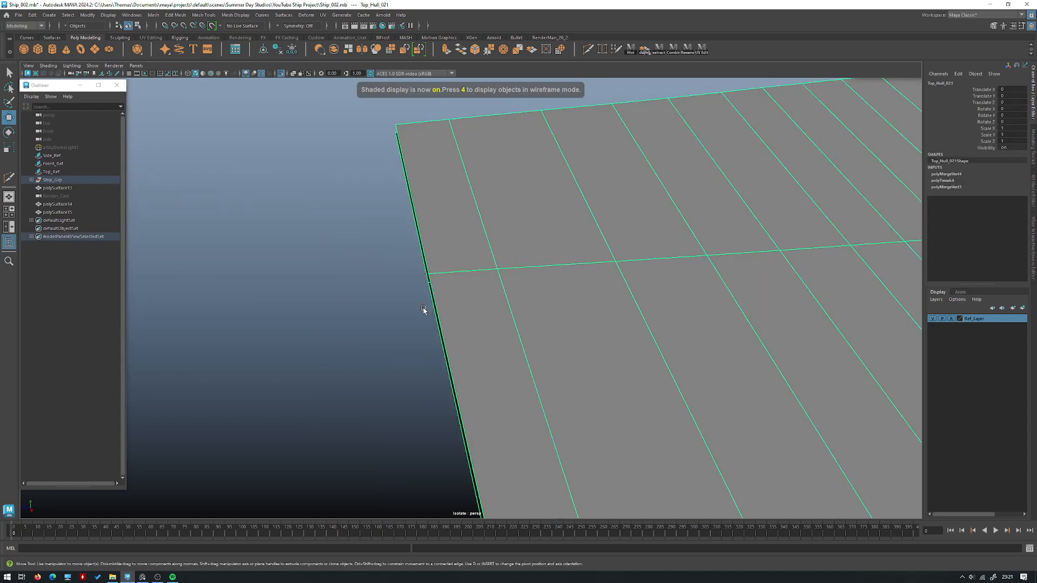
pyautogui.keyDown('shift'); pyautogui.moveTo(423, 310); pyautogui.dragTo(444, 273, button='right'); pyautogui.keyUp('shift')
pyautogui.click(445, 273)
pyautogui.moveTo(476, 326)
pyautogui.keyDown('alt'); pyautogui.mouseDown()
pyautogui.moveTo(488, 293)
pyautogui.moveTo(467, 317)
pyautogui.mouseUp(); pyautogui.keyUp('alt')
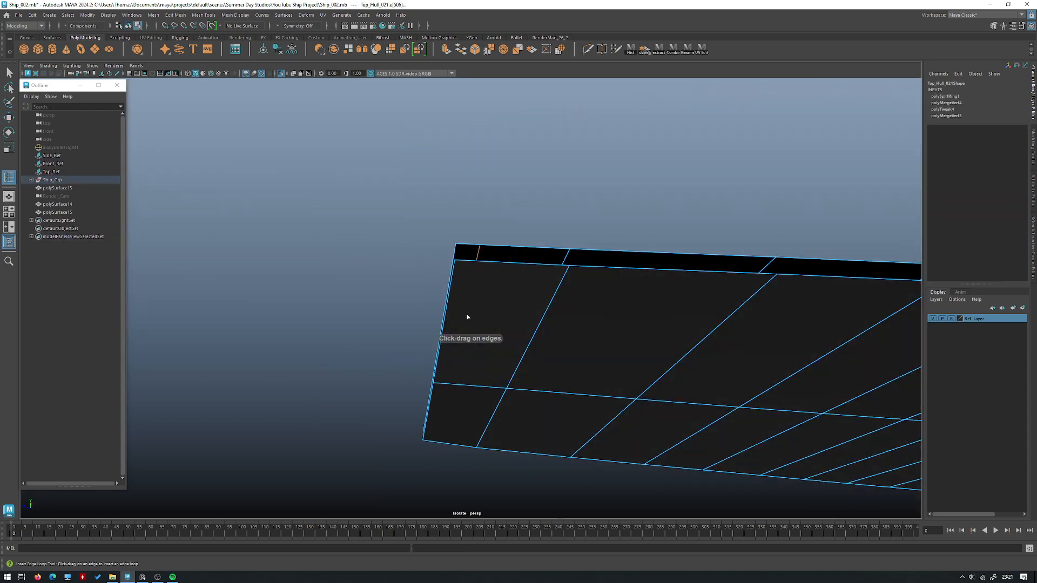
pyautogui.press('w')
# Step: Delete the hull strip's end faces beyond the new loop and return to the full ship
pyautogui.moveTo(513, 297); pyautogui.dragTo(512, 318, button='right')
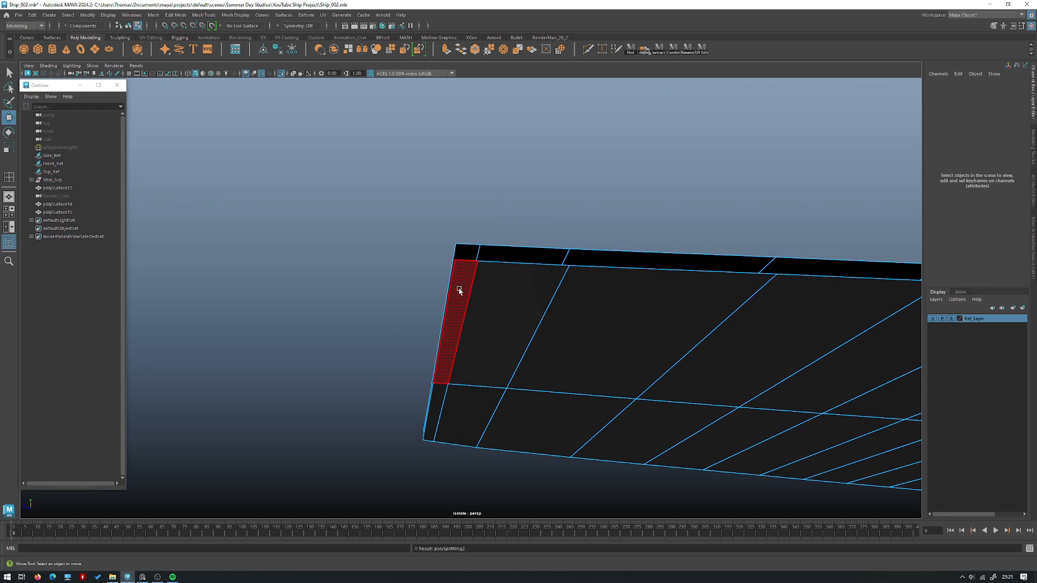
pyautogui.keyDown('alt'); pyautogui.moveTo(458, 289); pyautogui.dragTo(461, 386); pyautogui.keyUp('alt')
pyautogui.press('4')
pyautogui.scroll(-1, 477, 371)
pyautogui.click(484, 235)
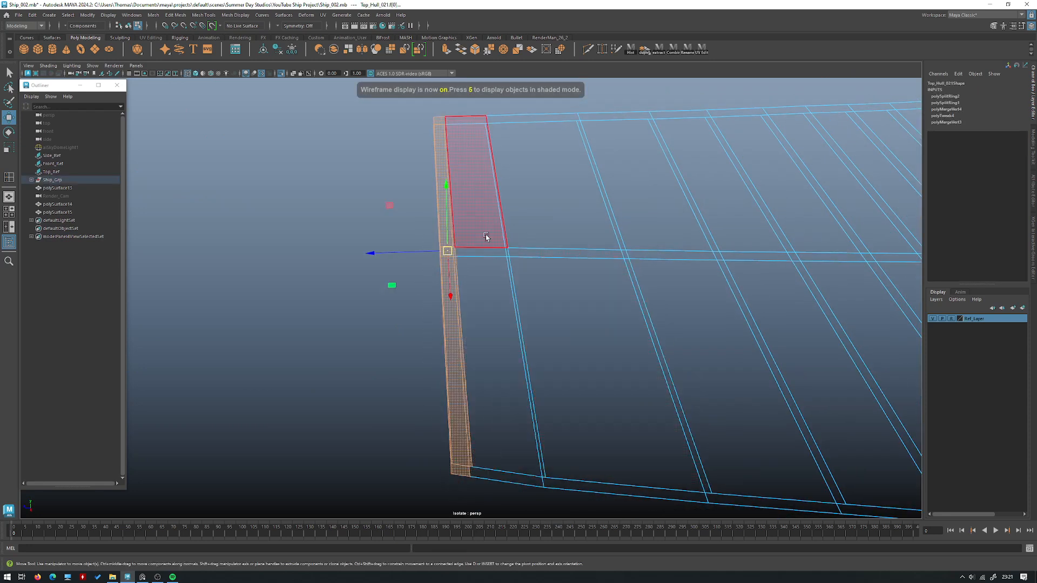
pyautogui.press('5')
pyautogui.press('F8')
pyautogui.hotkey('ctrl', '1')
pyautogui.scroll(-5, 475, 271)
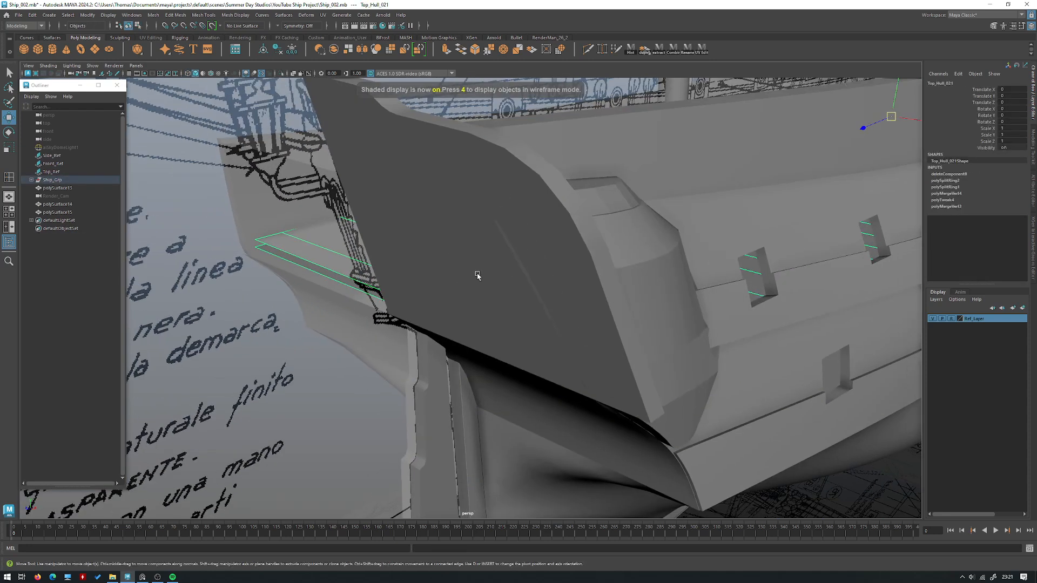
# Step: Isolate the upper hull side, select its stern-end vertices and move them forward so they no longer pierce the stern panel
pyautogui.click(502, 251)
pyautogui.click(526, 256)
pyautogui.keyDown('alt'); pyautogui.moveTo(526, 256); pyautogui.dragTo(403, 243); pyautogui.keyUp('alt')
pyautogui.scroll(-3, 451, 241)
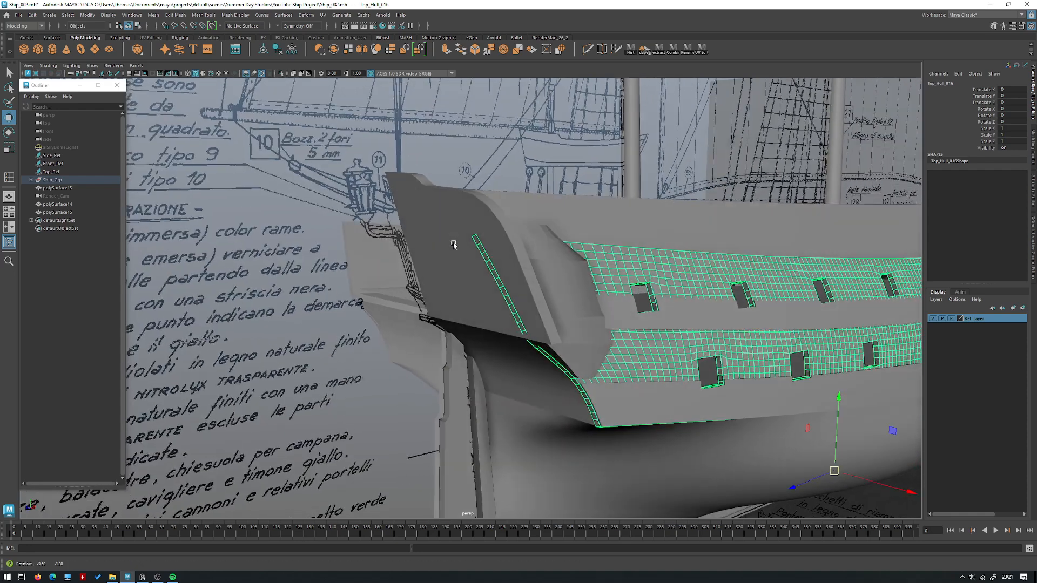
pyautogui.keyDown('alt'); pyautogui.moveTo(475, 241); pyautogui.dragTo(453, 250); pyautogui.keyUp('alt')
pyautogui.scroll(3, 497, 270)
pyautogui.hotkey('ctrl', '1')
pyautogui.scroll(3, 571, 319)
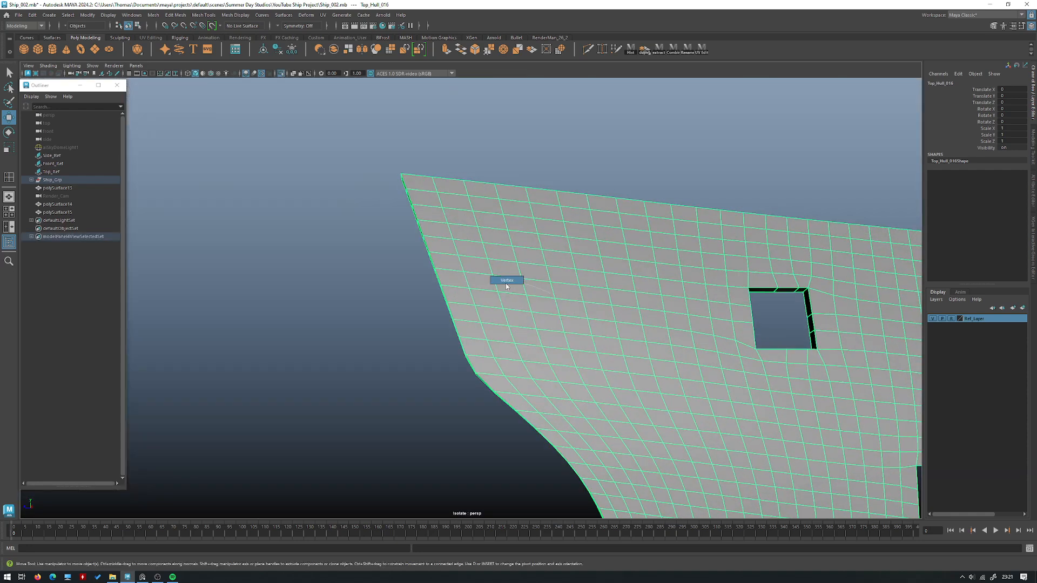
pyautogui.click(421, 377)
pyautogui.press('4')
pyautogui.keyDown('alt'); pyautogui.moveTo(430, 377); pyautogui.dragTo(425, 380, button='middle'); pyautogui.keyUp('alt')
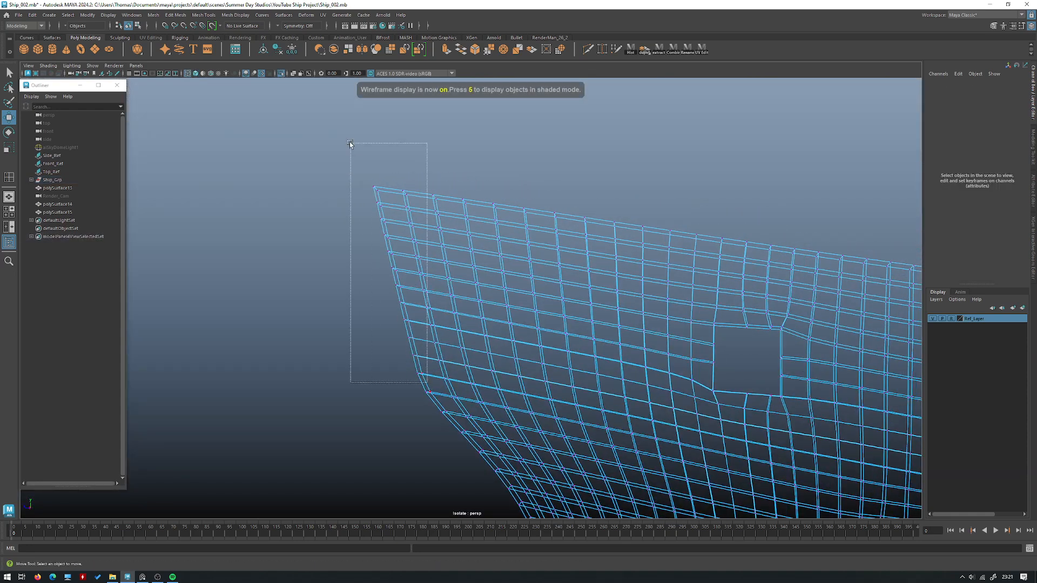
pyautogui.moveTo(354, 149); pyautogui.dragTo(353, 148)
pyautogui.keyDown('alt'); pyautogui.moveTo(400, 227); pyautogui.dragTo(444, 245); pyautogui.keyUp('alt')
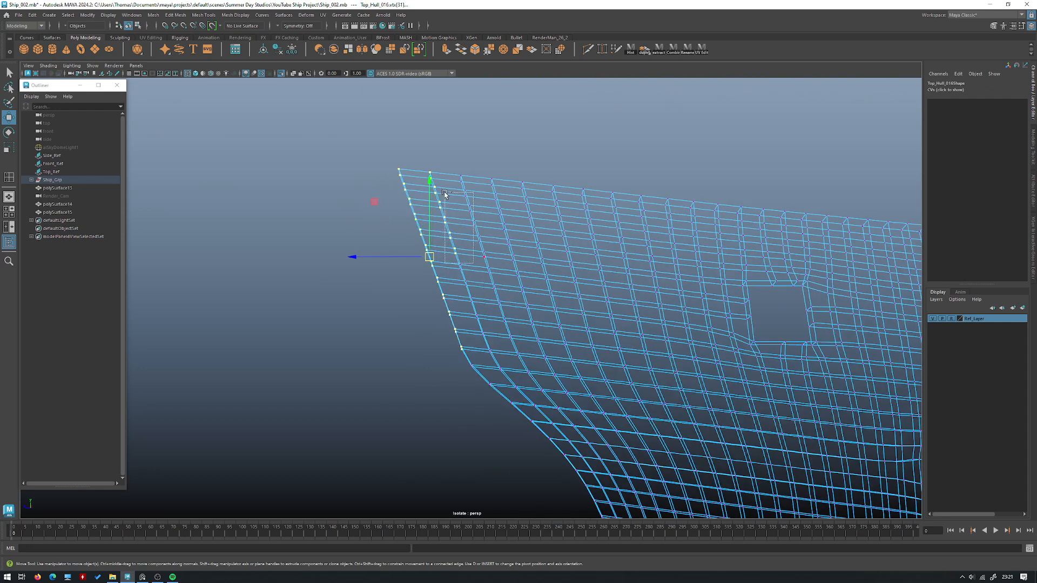
pyautogui.moveTo(447, 182)
pyautogui.keyDown('alt'); pyautogui.mouseDown()
pyautogui.moveTo(439, 184)
pyautogui.moveTo(466, 182)
pyautogui.mouseUp(); pyautogui.keyUp('alt')
pyautogui.press('5')
pyautogui.click(429, 179)
pyautogui.hotkey('ctrl', '1')
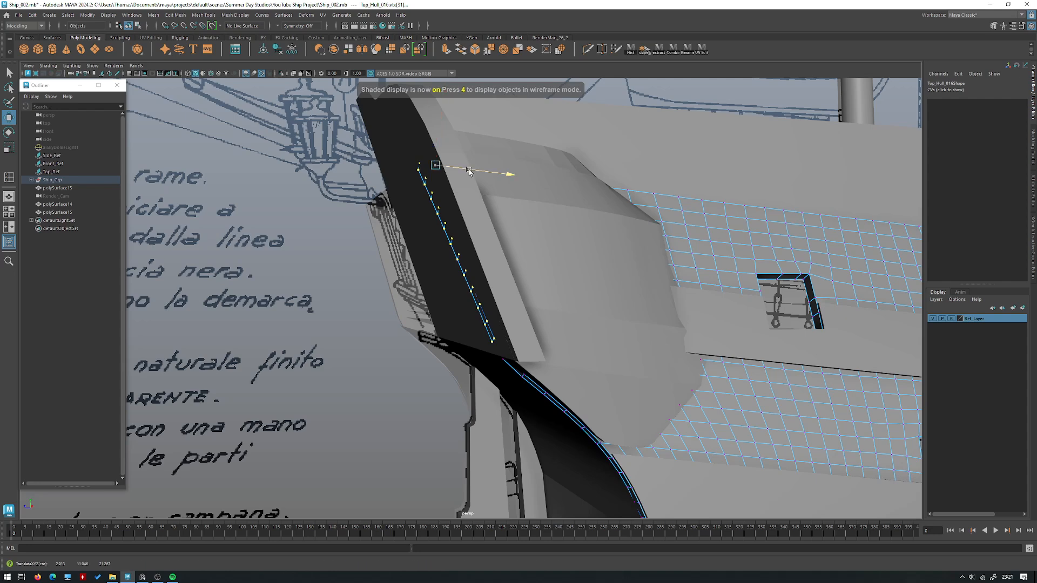
pyautogui.moveTo(440, 190); pyautogui.dragTo(480, 177, button='right')
# Step: Duplicate the stern panel and mirror the copy to the opposite side by setting Scale X to -1
pyautogui.keyDown('alt'); pyautogui.moveTo(479, 178); pyautogui.dragTo(621, 213); pyautogui.keyUp('alt')
pyautogui.click(495, 204)
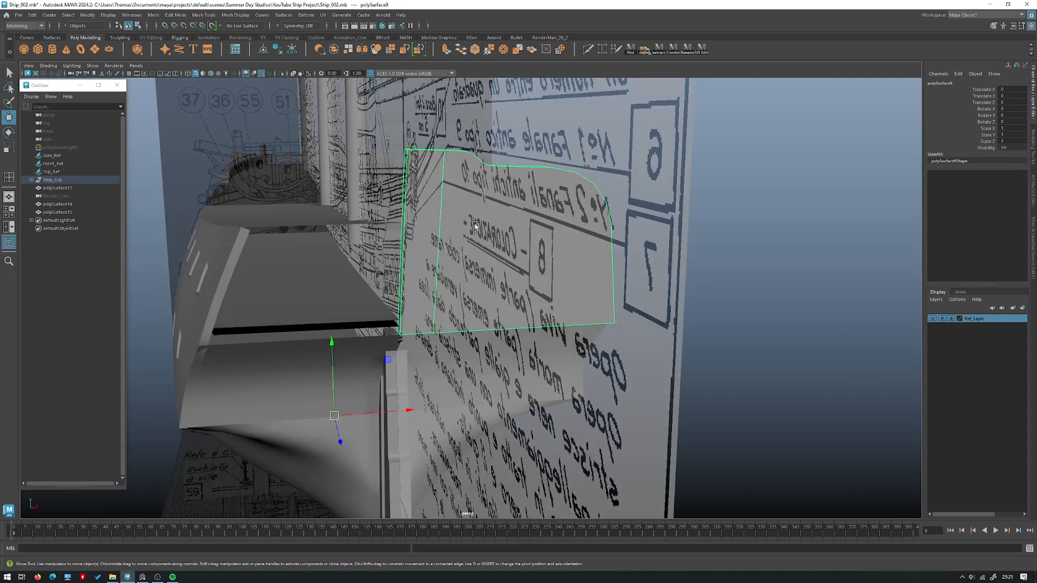
pyautogui.keyDown('alt'); pyautogui.moveTo(561, 222); pyautogui.dragTo(477, 236, button='right'); pyautogui.keyUp('alt')
pyautogui.keyDown('alt'); pyautogui.moveTo(476, 236); pyautogui.dragTo(432, 242); pyautogui.keyUp('alt')
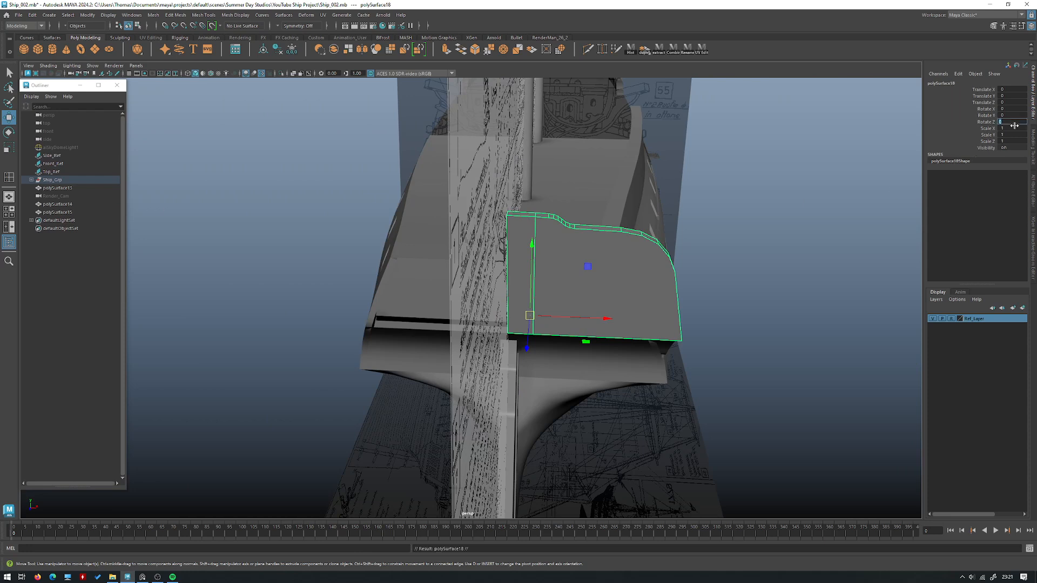
pyautogui.write('-1')
pyautogui.press('Return')
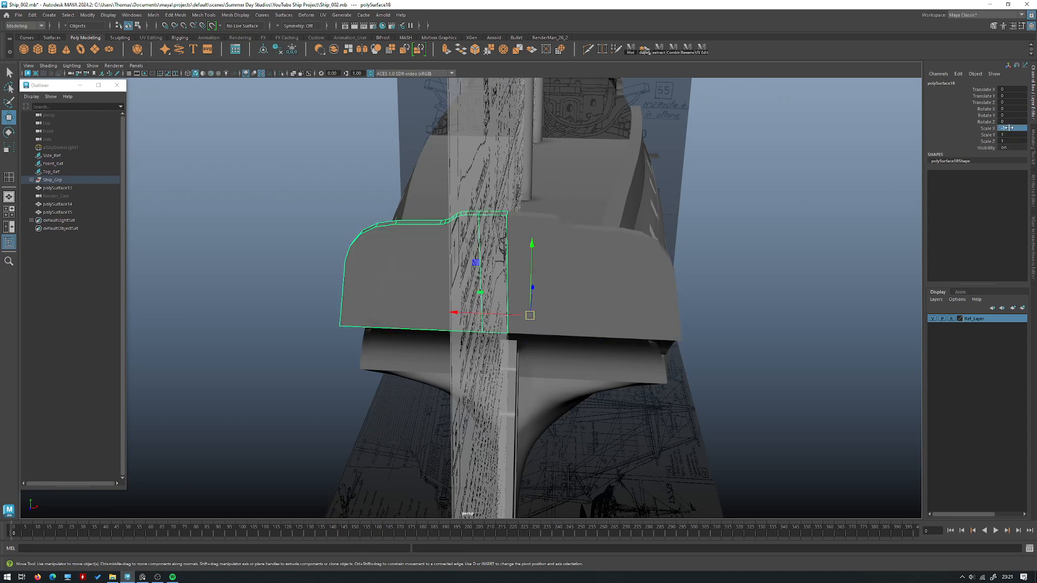
pyautogui.keyDown('shift'); pyautogui.click(586, 267); pyautogui.keyUp('shift')
pyautogui.keyDown('alt'); pyautogui.moveTo(586, 266); pyautogui.dragTo(677, 157); pyautogui.keyUp('alt')
pyautogui.click(741, 186)
# Step: Select the mirrored upper hull side's stern-end vertices, align the pivot to the stern panel and pull them in behind it
pyautogui.click(386, 354)
pyautogui.keyDown('alt'); pyautogui.moveTo(386, 354); pyautogui.dragTo(437, 299); pyautogui.keyUp('alt')
pyautogui.scroll(3, 437, 299)
pyautogui.click(279, 368)
pyautogui.keyDown('alt'); pyautogui.moveTo(279, 368); pyautogui.dragTo(438, 291); pyautogui.keyUp('alt')
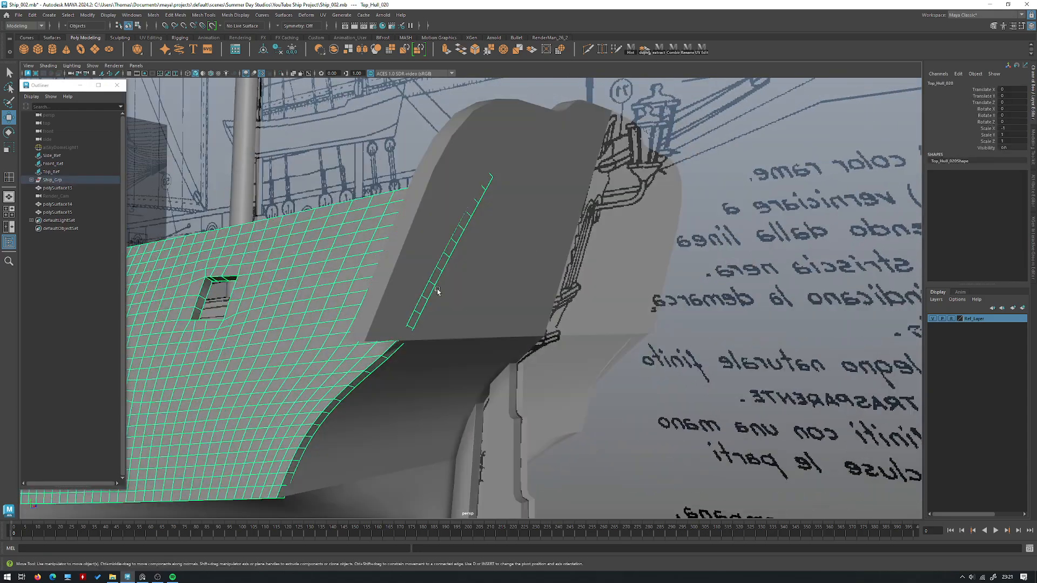
pyautogui.click(696, 161)
pyautogui.press('4')
pyautogui.keyDown('alt'); pyautogui.moveTo(515, 302); pyautogui.dragTo(630, 361); pyautogui.keyUp('alt')
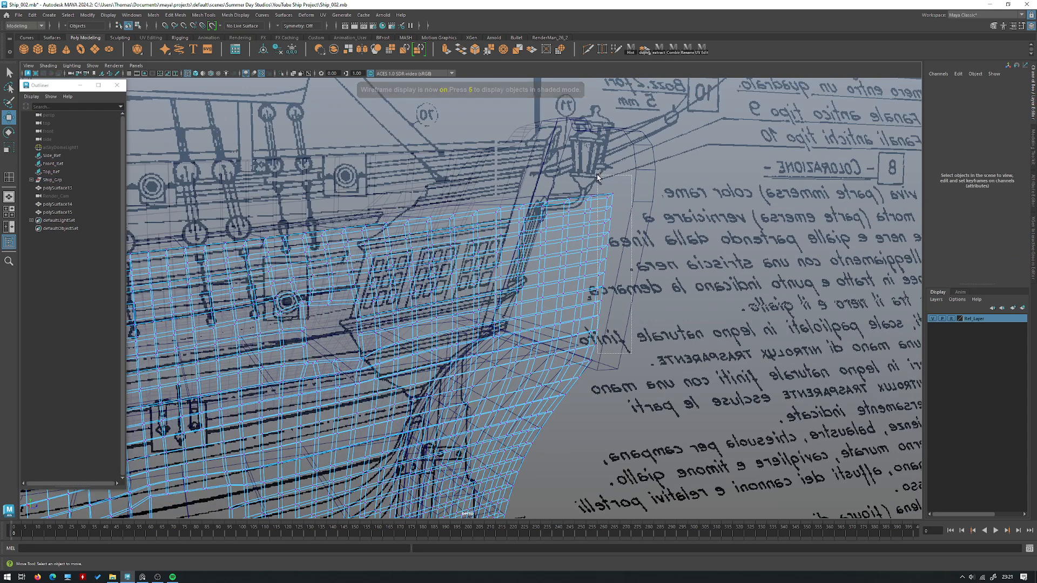
pyautogui.moveTo(594, 174); pyautogui.dragTo(593, 173)
pyautogui.moveTo(600, 302)
pyautogui.keyDown('alt'); pyautogui.mouseDown()
pyautogui.moveTo(621, 319)
pyautogui.moveTo(607, 346)
pyautogui.moveTo(599, 309)
pyautogui.mouseUp(); pyautogui.keyUp('alt')
pyautogui.moveTo(598, 309)
pyautogui.keyDown('alt'); pyautogui.mouseDown()
pyautogui.moveTo(553, 199)
pyautogui.moveTo(594, 233)
pyautogui.mouseUp(); pyautogui.keyUp('alt')
pyautogui.press('5')
pyautogui.press('w')
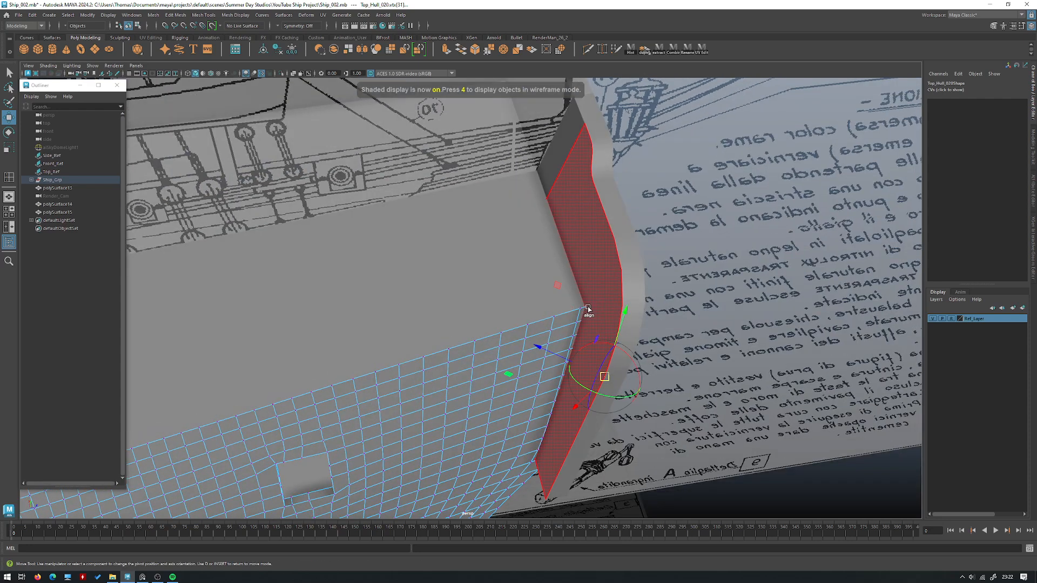
pyautogui.keyDown('alt'); pyautogui.moveTo(590, 309); pyautogui.dragTo(442, 192); pyautogui.keyUp('alt')
pyautogui.moveTo(577, 207); pyautogui.dragTo(610, 184, button='right')
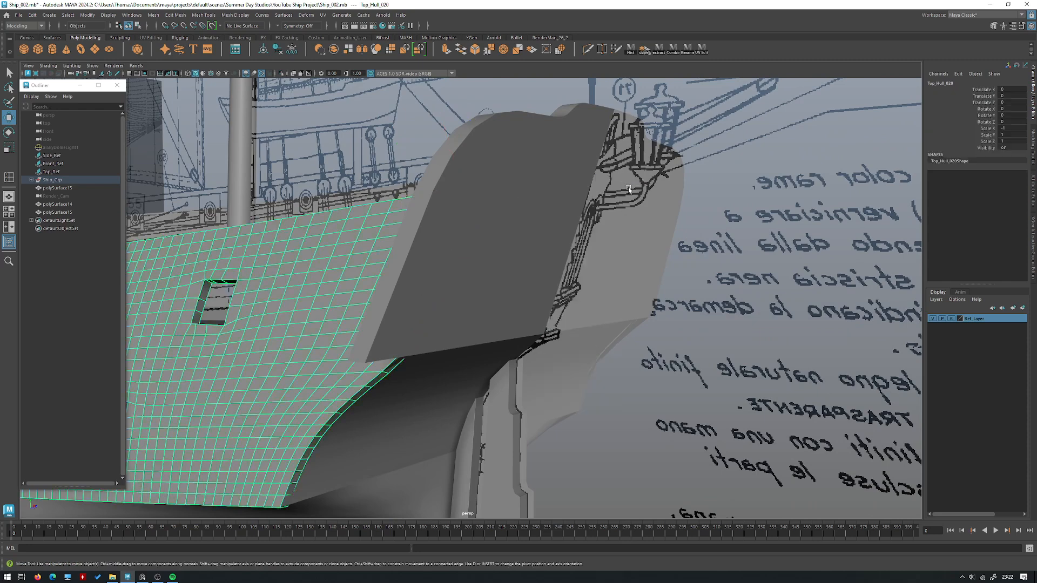
# Step: Examine the stern, mirrored panel and lower gallery section from both sides of the ship
pyautogui.keyDown('alt'); pyautogui.moveTo(610, 187); pyautogui.dragTo(464, 211); pyautogui.keyUp('alt')
pyautogui.click(769, 218)
pyautogui.keyDown('alt'); pyautogui.moveTo(768, 218); pyautogui.dragTo(606, 236); pyautogui.keyUp('alt')
pyautogui.keyDown('alt'); pyautogui.moveTo(543, 203); pyautogui.dragTo(372, 195, button='right'); pyautogui.keyUp('alt')
pyautogui.click(378, 192)
pyautogui.keyDown('alt'); pyautogui.moveTo(583, 157); pyautogui.dragTo(494, 248); pyautogui.keyUp('alt')
pyautogui.click(494, 253)
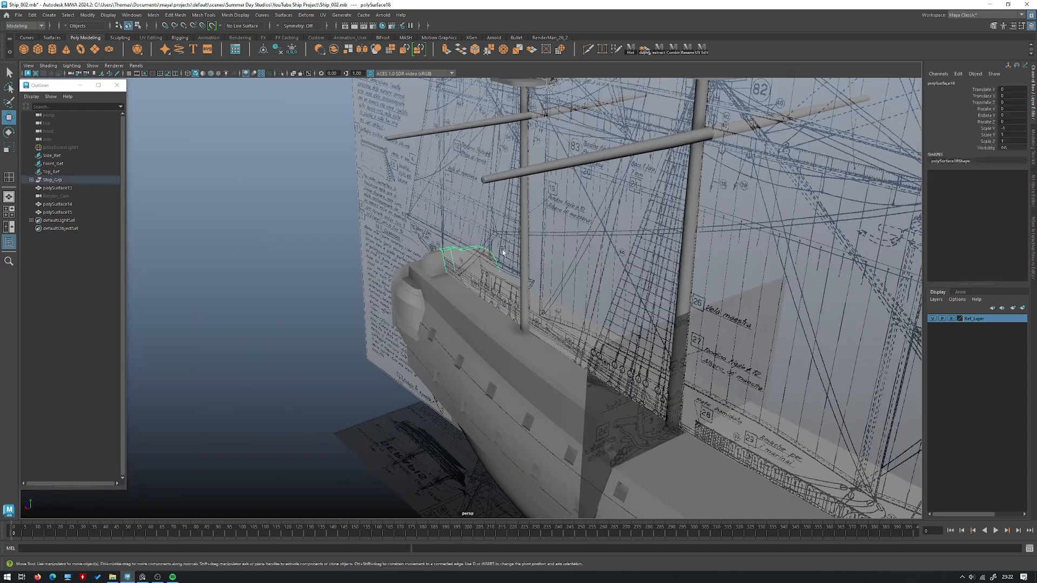
pyautogui.click(495, 222)
pyautogui.keyDown('alt'); pyautogui.moveTo(494, 220); pyautogui.dragTo(620, 340, button='right'); pyautogui.keyUp('alt')
pyautogui.keyDown('alt'); pyautogui.moveTo(621, 340); pyautogui.dragTo(767, 281); pyautogui.keyUp('alt')
pyautogui.keyDown('alt'); pyautogui.moveTo(594, 243); pyautogui.dragTo(368, 226, button='right'); pyautogui.keyUp('alt')
pyautogui.keyDown('alt'); pyautogui.moveTo(368, 226); pyautogui.dragTo(573, 346); pyautogui.keyUp('alt')
pyautogui.keyDown('alt'); pyautogui.moveTo(437, 227); pyautogui.dragTo(602, 305, button='right'); pyautogui.keyUp('alt')
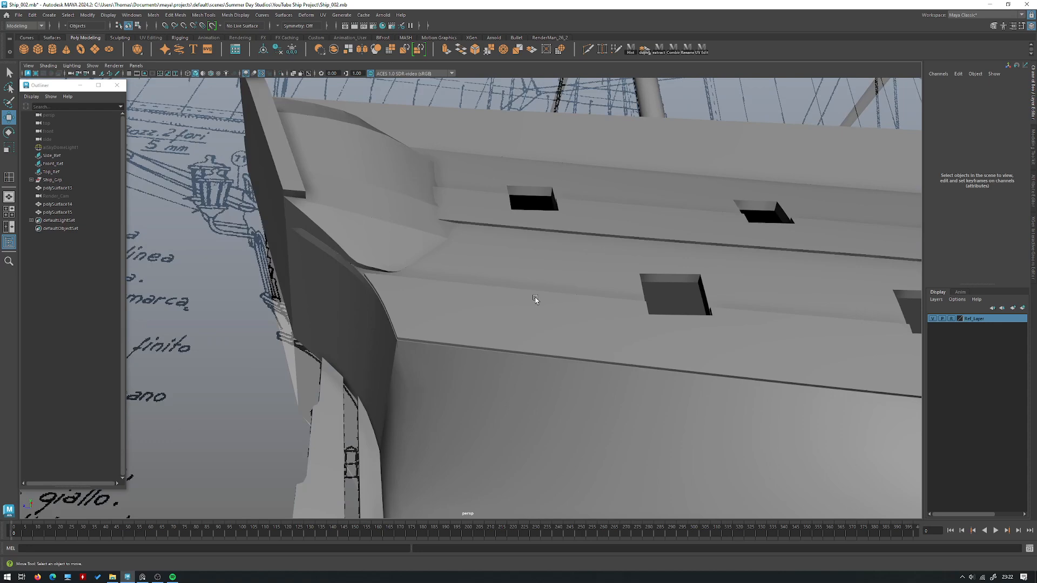
# Step: Examine the lower gallery section and neighbouring hull pieces where they meet the stern, from the side and underneath
pyautogui.keyDown('alt'); pyautogui.moveTo(602, 306); pyautogui.dragTo(565, 178); pyautogui.keyUp('alt')
pyautogui.click(601, 205)
pyautogui.scroll(4, 590, 194)
pyautogui.click(539, 219)
pyautogui.keyDown('alt'); pyautogui.moveTo(555, 242); pyautogui.dragTo(654, 283); pyautogui.keyUp('alt')
pyautogui.click(647, 310)
pyautogui.keyDown('alt'); pyautogui.moveTo(655, 283); pyautogui.dragTo(545, 265, button='middle'); pyautogui.keyUp('alt')
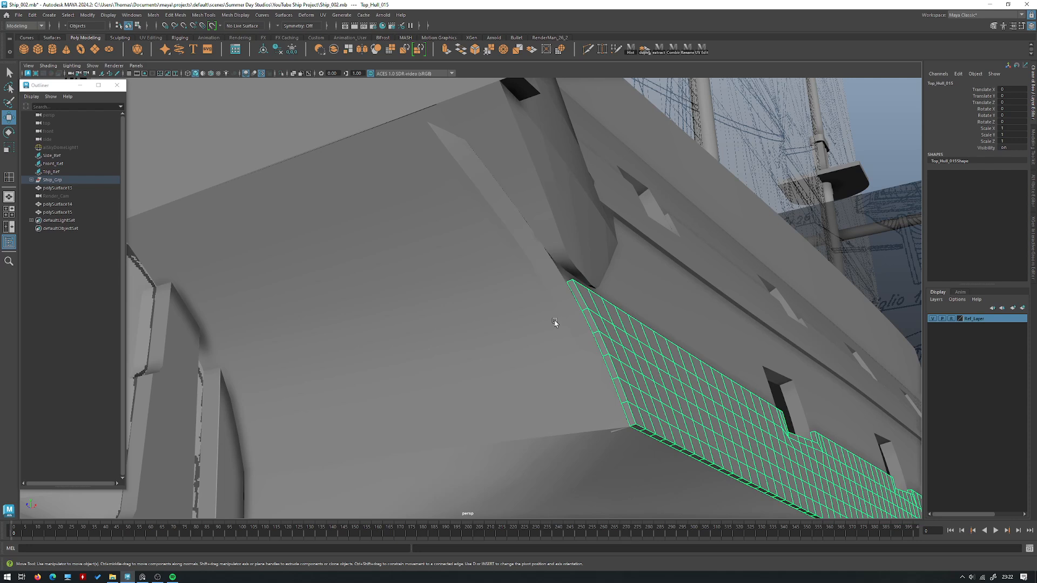
pyautogui.keyDown('alt'); pyautogui.moveTo(499, 199); pyautogui.dragTo(579, 229); pyautogui.keyUp('alt')
pyautogui.scroll(-3, 578, 229)
# Step: Slide the upper stern-edge vertices of the tapered lower gallery section outward along their edges so they clear the stern surface
pyautogui.click(696, 242)
pyautogui.keyDown('alt'); pyautogui.moveTo(696, 242); pyautogui.dragTo(561, 313); pyautogui.keyUp('alt')
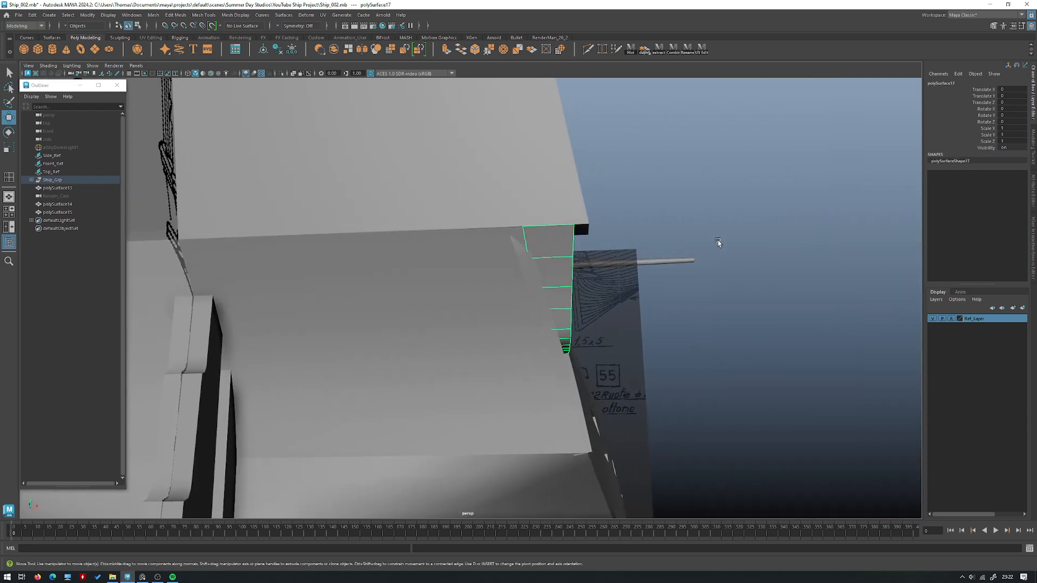
pyautogui.moveTo(704, 246); pyautogui.dragTo(647, 247, button='right')
pyautogui.keyDown('alt'); pyautogui.moveTo(627, 255); pyautogui.dragTo(576, 259, button='middle'); pyautogui.keyUp('alt')
pyautogui.keyDown('alt'); pyautogui.moveTo(576, 259); pyautogui.dragTo(610, 295, button='right'); pyautogui.keyUp('alt')
pyautogui.press('4')
pyautogui.click(493, 238)
pyautogui.press('5')
pyautogui.keyDown('ctrl'); pyautogui.keyDown('shift'); pyautogui.moveTo(517, 242); pyautogui.dragTo(519, 237); pyautogui.keyUp('shift'); pyautogui.keyUp('ctrl')
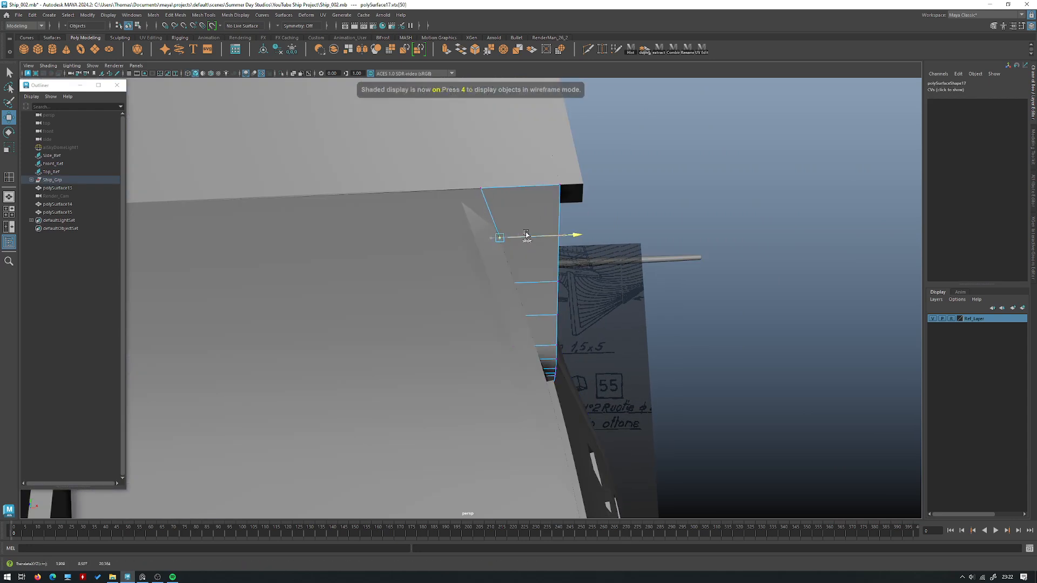
pyautogui.click(509, 283)
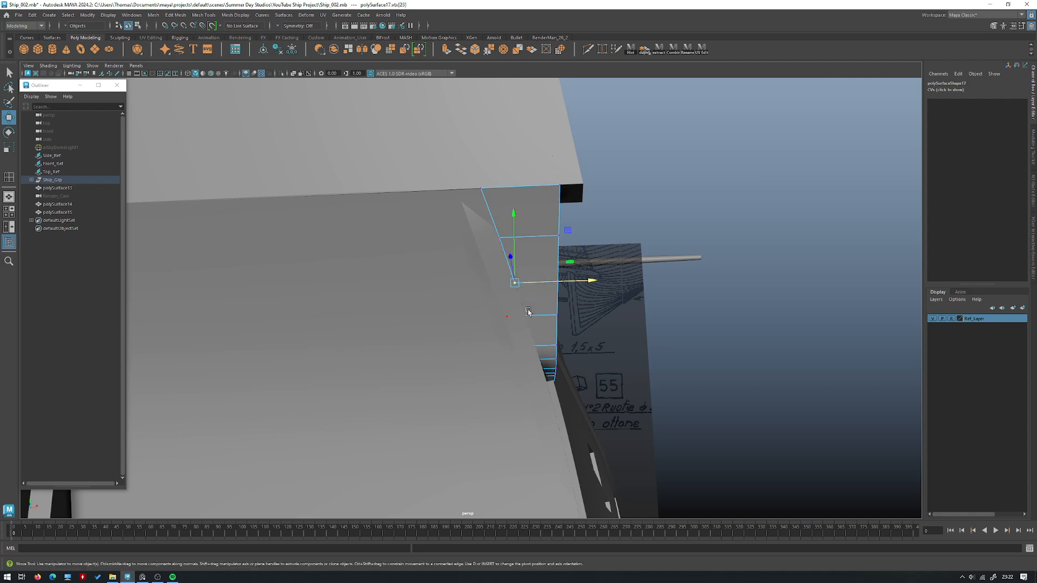
pyautogui.keyDown('ctrl'); pyautogui.keyDown('shift'); pyautogui.moveTo(536, 318); pyautogui.dragTo(547, 316); pyautogui.keyUp('shift'); pyautogui.keyUp('ctrl')
pyautogui.click(544, 348)
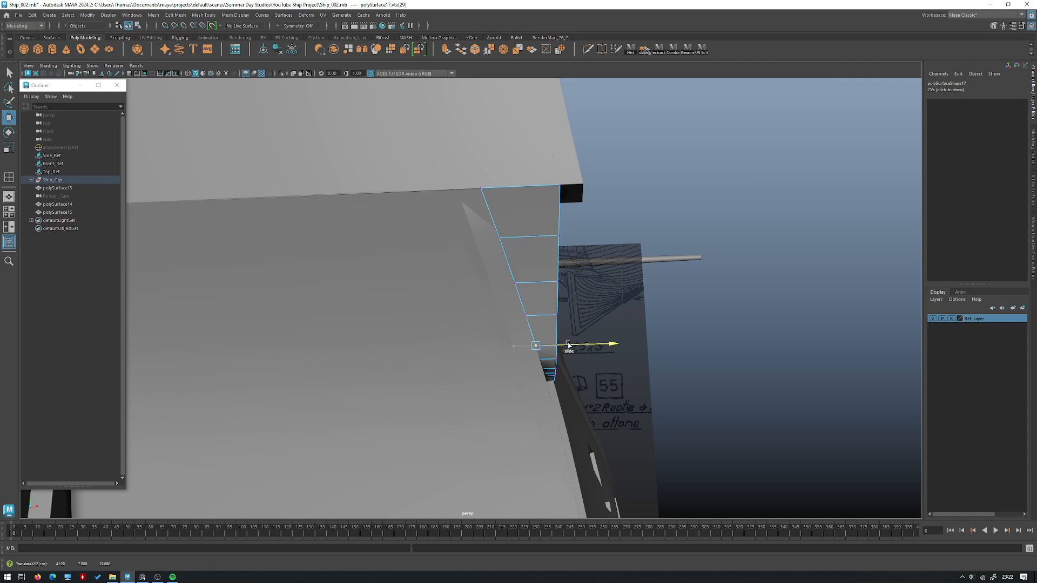
# Step: Slide the lower stern-edge vertices of the tapered gallery section outward along their edges, working down toward its tip
pyautogui.moveTo(568, 345)
pyautogui.keyDown('alt'); pyautogui.mouseDown()
pyautogui.moveTo(459, 367)
pyautogui.moveTo(472, 379)
pyautogui.moveTo(521, 368)
pyautogui.mouseUp(); pyautogui.keyUp('alt')
pyautogui.press('4')
pyautogui.click(449, 377)
pyautogui.press('5')
pyautogui.keyDown('alt'); pyautogui.moveTo(521, 368); pyautogui.dragTo(463, 377); pyautogui.keyUp('alt')
pyautogui.press('4')
pyautogui.click(330, 361)
pyautogui.press('5')
pyautogui.keyDown('ctrl'); pyautogui.keyDown('shift'); pyautogui.moveTo(369, 356); pyautogui.dragTo(381, 355); pyautogui.keyUp('shift'); pyautogui.keyUp('ctrl')
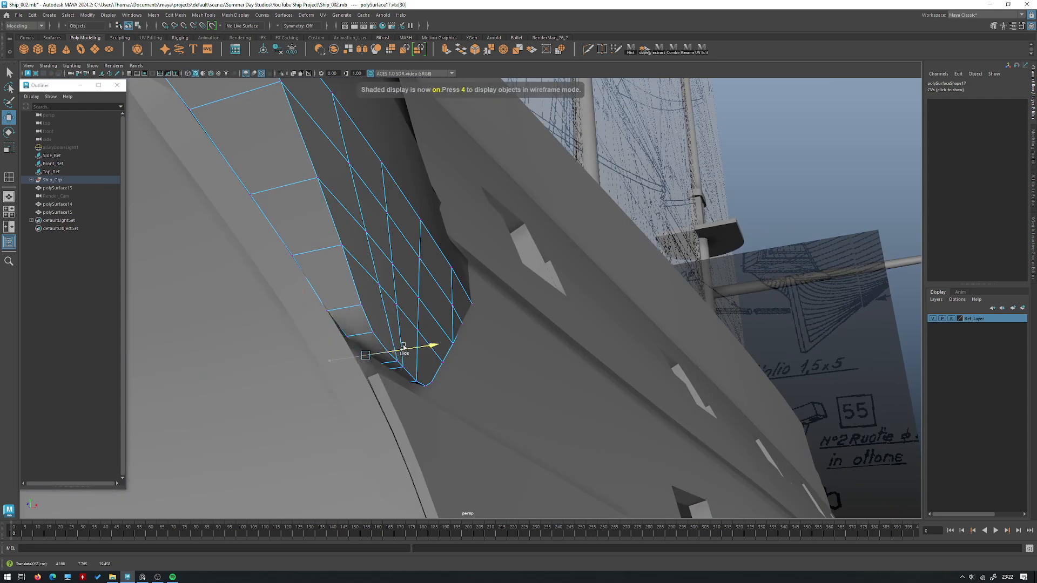
pyautogui.press('4')
pyautogui.click(363, 366)
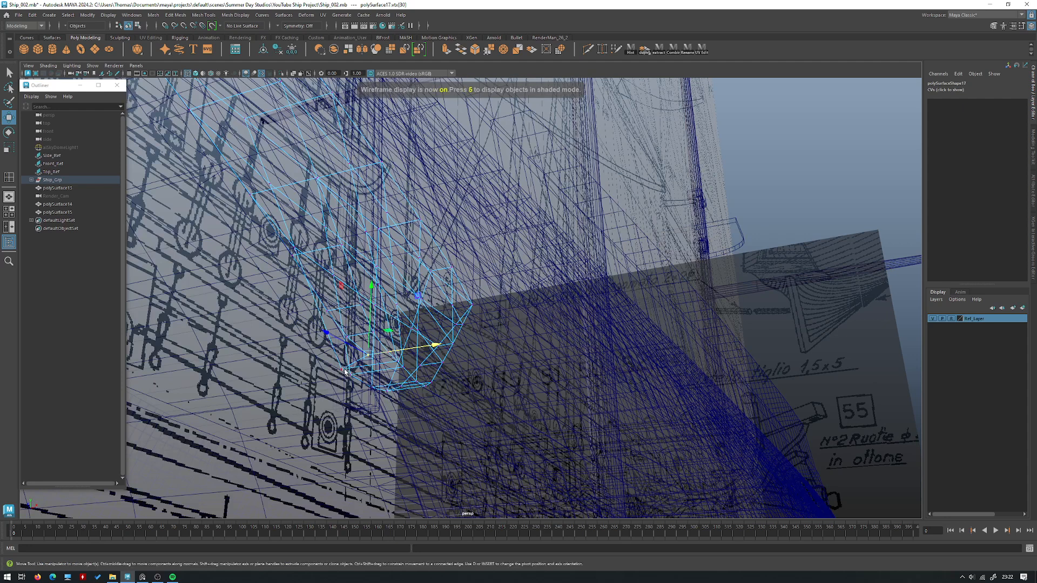
pyautogui.press('5')
pyautogui.keyDown('ctrl'); pyautogui.keyDown('shift'); pyautogui.moveTo(378, 365); pyautogui.dragTo(401, 359); pyautogui.keyUp('shift'); pyautogui.keyUp('ctrl')
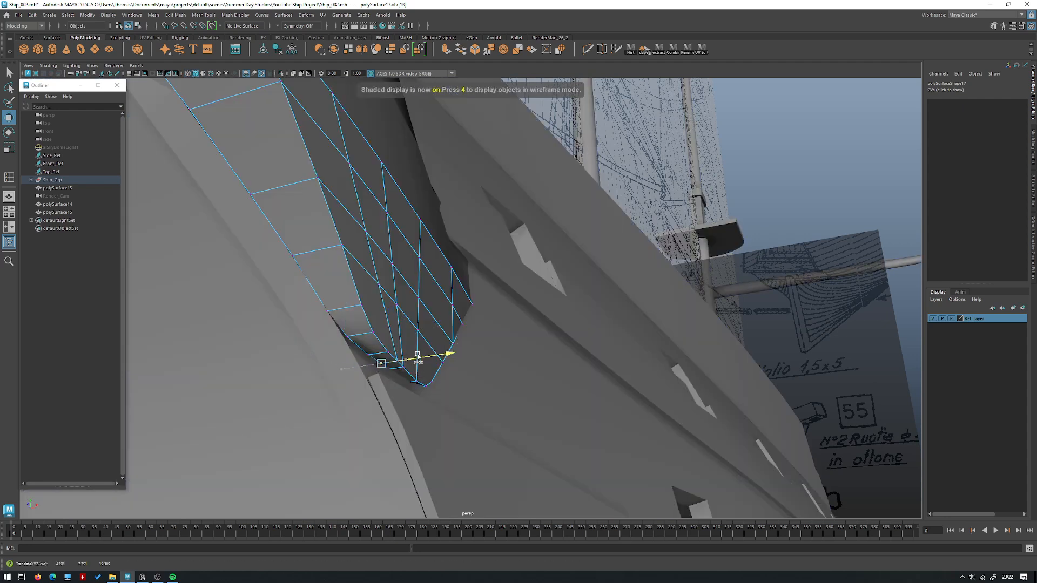
pyautogui.moveTo(416, 355)
pyautogui.keyDown('ctrl'); pyautogui.keyDown('shift'); pyautogui.mouseDown()
pyautogui.moveTo(406, 365)
pyautogui.moveTo(427, 359)
pyautogui.mouseUp(); pyautogui.keyUp('shift'); pyautogui.keyUp('ctrl')
# Step: Slide the remaining vertices at the tapered section's lower tip outward and return to object selection
pyautogui.press('4')
pyautogui.click(350, 374)
pyautogui.press('5')
pyautogui.keyDown('alt'); pyautogui.moveTo(427, 359); pyautogui.dragTo(444, 378); pyautogui.keyUp('alt')
pyautogui.press('4')
pyautogui.click(456, 335)
pyautogui.press('5')
pyautogui.keyDown('ctrl'); pyautogui.keyDown('shift'); pyautogui.moveTo(484, 333); pyautogui.dragTo(523, 325); pyautogui.keyUp('shift'); pyautogui.keyUp('ctrl')
pyautogui.keyDown('alt'); pyautogui.moveTo(593, 323); pyautogui.dragTo(416, 287); pyautogui.keyUp('alt')
pyautogui.moveTo(404, 273); pyautogui.dragTo(465, 260, button='right')
# Step: Select and isolate the hull side piece whose narrow edge strip runs down beside the stern
pyautogui.keyDown('alt'); pyautogui.moveTo(464, 260); pyautogui.dragTo(473, 244); pyautogui.keyUp('alt')
pyautogui.keyDown('alt'); pyautogui.moveTo(473, 244); pyautogui.dragTo(449, 241, button='right'); pyautogui.keyUp('alt')
pyautogui.keyDown('alt'); pyautogui.moveTo(449, 241); pyautogui.dragTo(465, 239); pyautogui.keyUp('alt')
pyautogui.click(357, 199)
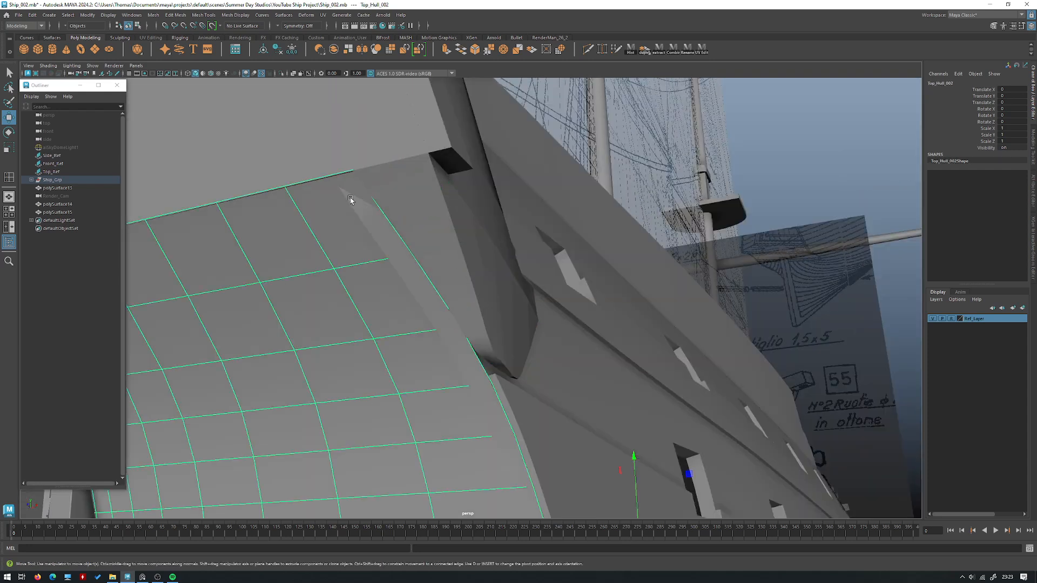
pyautogui.keyDown('alt'); pyautogui.moveTo(317, 209); pyautogui.dragTo(347, 216); pyautogui.keyUp('alt')
pyautogui.click(429, 202)
pyautogui.keyDown('alt'); pyautogui.moveTo(456, 208); pyautogui.dragTo(511, 219); pyautogui.keyUp('alt')
pyautogui.click(457, 205)
pyautogui.click(583, 252)
pyautogui.hotkey('ctrl', '1')
# Step: Reposition the vertex at the top end of the hull piece's stern strip, and end the isolation
pyautogui.keyDown('alt'); pyautogui.moveTo(297, 275); pyautogui.dragTo(367, 227); pyautogui.keyUp('alt')
pyautogui.moveTo(370, 226); pyautogui.dragTo(345, 220, button='right')
pyautogui.keyDown('alt'); pyautogui.moveTo(346, 220); pyautogui.dragTo(369, 224); pyautogui.keyUp('alt')
pyautogui.click(306, 226)
pyautogui.press('d')
pyautogui.click(325, 227)
pyautogui.hotkey('ctrl', '1')
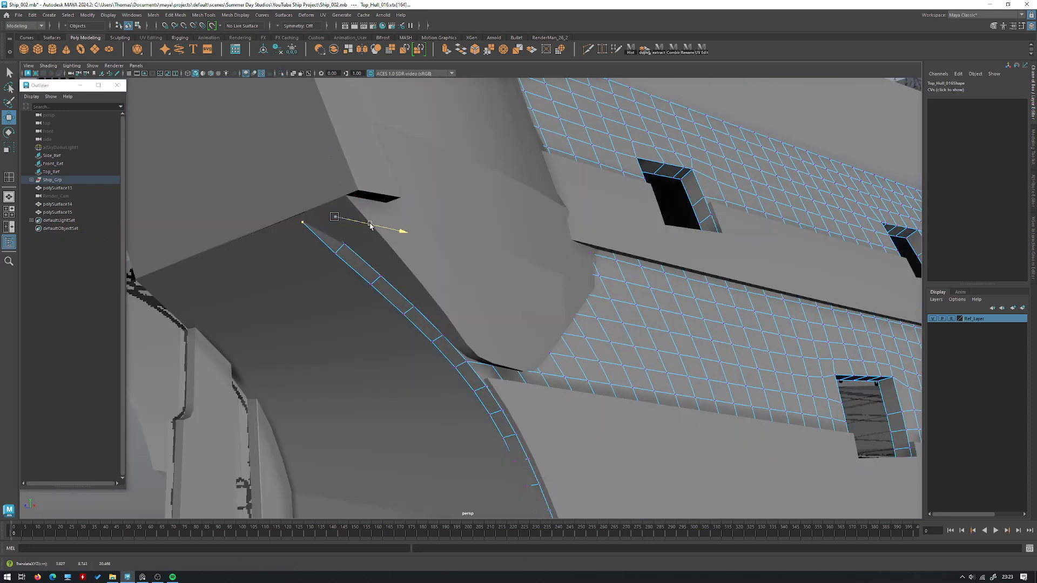
# Step: Select the vertex pair just below the stern strip's top end and adjust its alignment with Scale
pyautogui.keyDown('alt'); pyautogui.moveTo(281, 237); pyautogui.dragTo(638, 285); pyautogui.keyUp('alt')
pyautogui.click(383, 204)
pyautogui.keyDown('shift'); pyautogui.click(511, 255); pyautogui.keyUp('shift')
pyautogui.press('r')
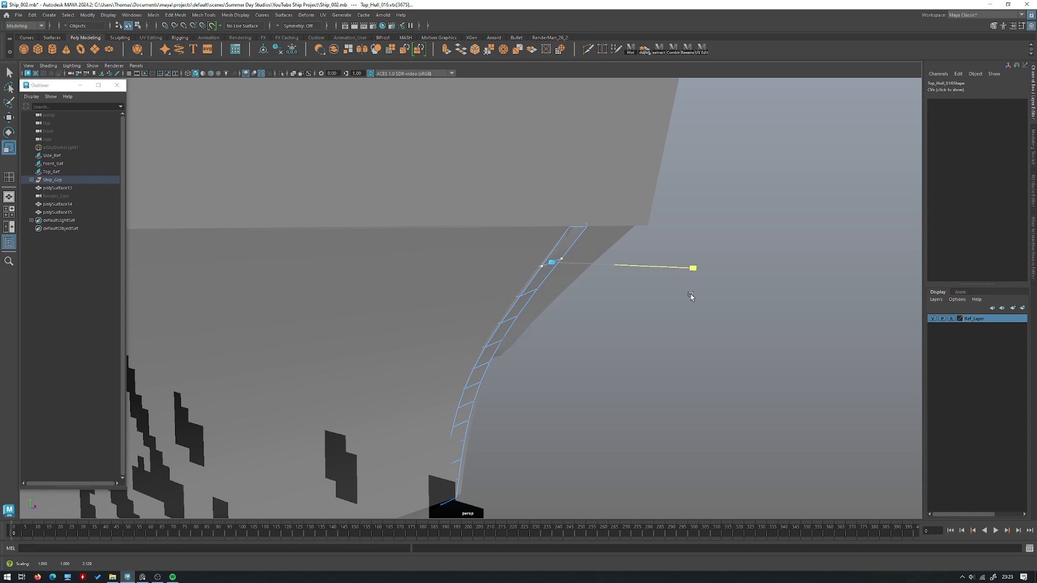
pyautogui.moveTo(748, 309); pyautogui.dragTo(748, 309)
pyautogui.keyDown('alt'); pyautogui.moveTo(748, 308); pyautogui.dragTo(615, 181); pyautogui.keyUp('alt')
pyautogui.moveTo(601, 167); pyautogui.dragTo(601, 218, button='middle')
pyautogui.press('w')
pyautogui.keyDown('alt'); pyautogui.moveTo(601, 216); pyautogui.dragTo(592, 196); pyautogui.keyUp('alt')
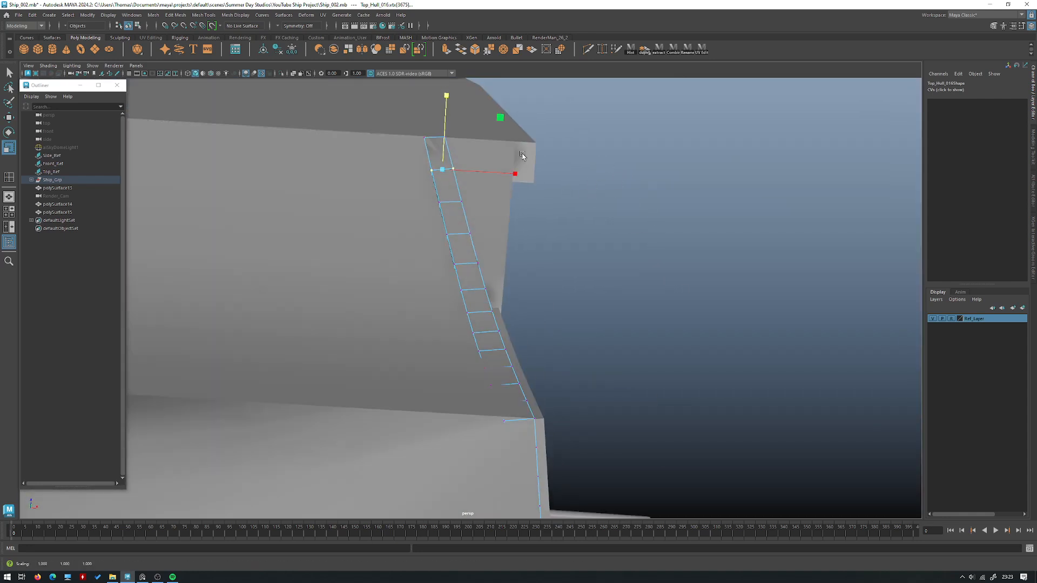
pyautogui.moveTo(426, 110); pyautogui.dragTo(593, 189)
pyautogui.press('q')
pyautogui.press('w')
pyautogui.moveTo(592, 190); pyautogui.dragTo(648, 173, button='right')
pyautogui.click(688, 207)
# Step: Isolate the hull side piece to select its stern strip's top-end vertices and flatten them vertically with Scale
pyautogui.keyDown('alt'); pyautogui.moveTo(691, 210); pyautogui.dragTo(502, 252); pyautogui.keyUp('alt')
pyautogui.click(444, 236)
pyautogui.hotkey('ctrl', '1')
pyautogui.press('f')
pyautogui.moveTo(608, 208); pyautogui.dragTo(511, 209, button='right')
pyautogui.keyDown('alt'); pyautogui.moveTo(512, 208); pyautogui.dragTo(407, 228); pyautogui.keyUp('alt')
pyautogui.press('q')
pyautogui.keyDown('shift'); pyautogui.click(389, 228); pyautogui.keyUp('shift')
pyautogui.press('w')
pyautogui.hotkey('ctrl', '1')
pyautogui.press('r')
pyautogui.moveTo(411, 182); pyautogui.dragTo(427, 330)
pyautogui.keyDown('alt'); pyautogui.moveTo(432, 236); pyautogui.dragTo(327, 265); pyautogui.keyUp('alt')
pyautogui.press('w')
pyautogui.press('4')
pyautogui.press('5')
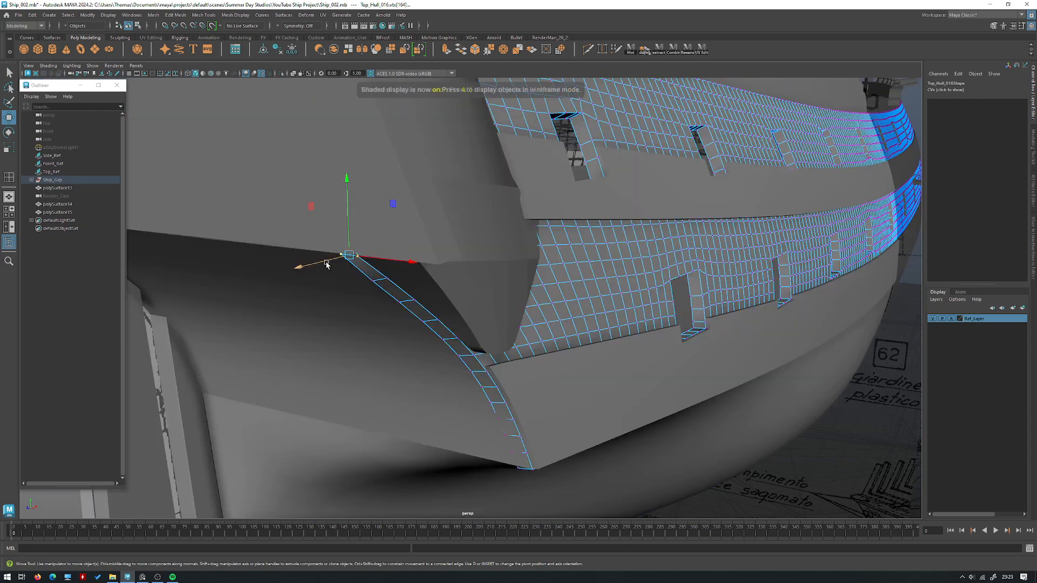
pyautogui.moveTo(339, 258); pyautogui.dragTo(378, 245, button='right')
# Step: Examine the cleaned-up stern gallery in perspective and compare its lower section with the side reference drawing
pyautogui.scroll(-3, 479, 296)
pyautogui.click(870, 424)
pyautogui.moveTo(869, 423)
pyautogui.keyDown('alt'); pyautogui.mouseDown()
pyautogui.moveTo(658, 385)
pyautogui.moveTo(613, 361)
pyautogui.moveTo(650, 358)
pyautogui.moveTo(647, 344)
pyautogui.moveTo(442, 293)
pyautogui.mouseUp(); pyautogui.keyUp('alt')
pyautogui.scroll(8, 443, 292)
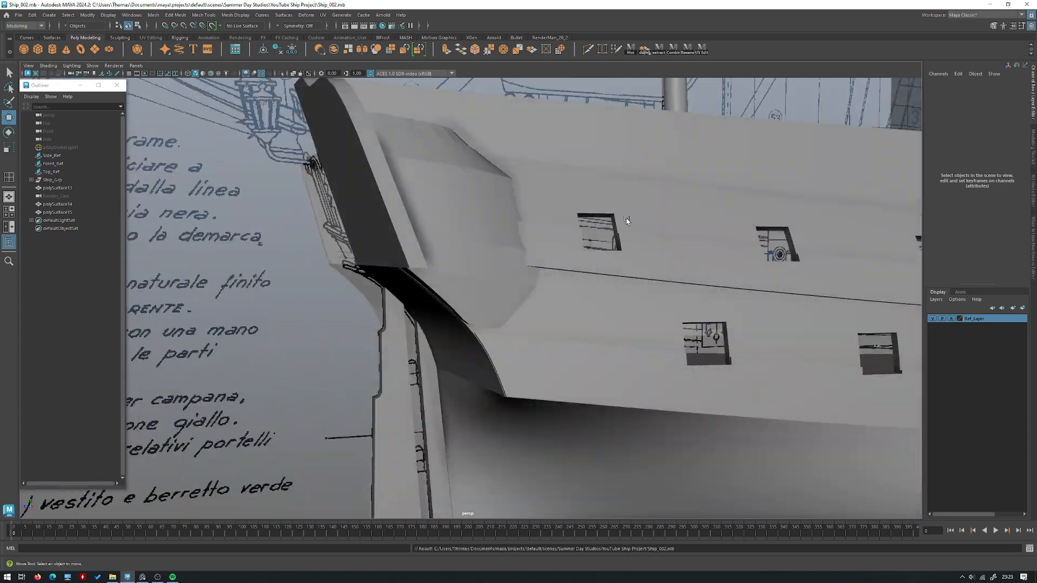
pyautogui.scroll(-2, 449, 240)
pyautogui.moveTo(449, 241)
pyautogui.keyDown('alt'); pyautogui.mouseDown()
pyautogui.moveTo(465, 247)
pyautogui.moveTo(446, 250)
pyautogui.mouseUp(); pyautogui.keyUp('alt')
pyautogui.keyDown('alt'); pyautogui.moveTo(446, 250); pyautogui.dragTo(563, 321, button='right'); pyautogui.keyUp('alt')
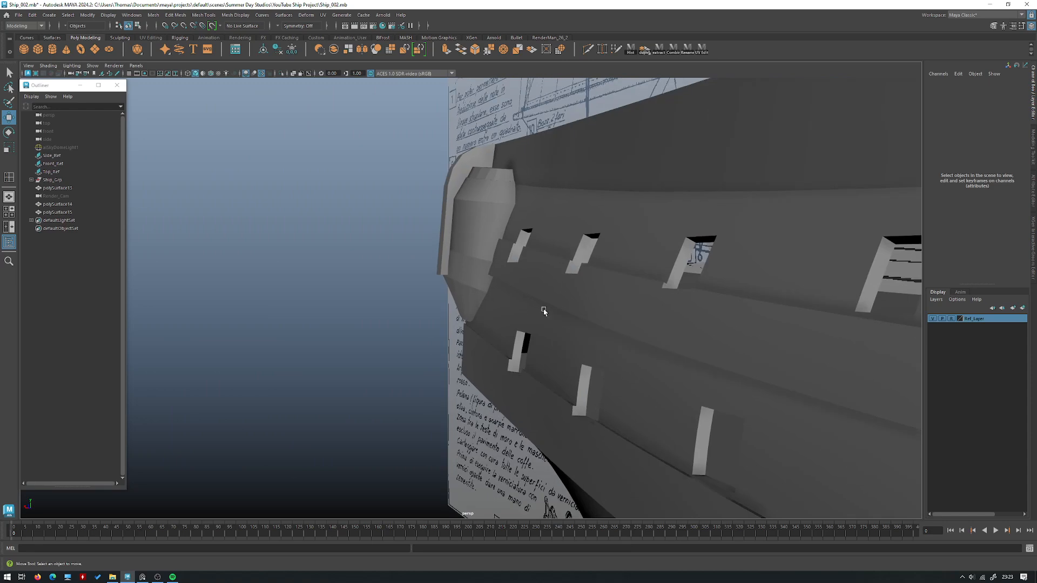
pyautogui.press('space')
pyautogui.press('space')
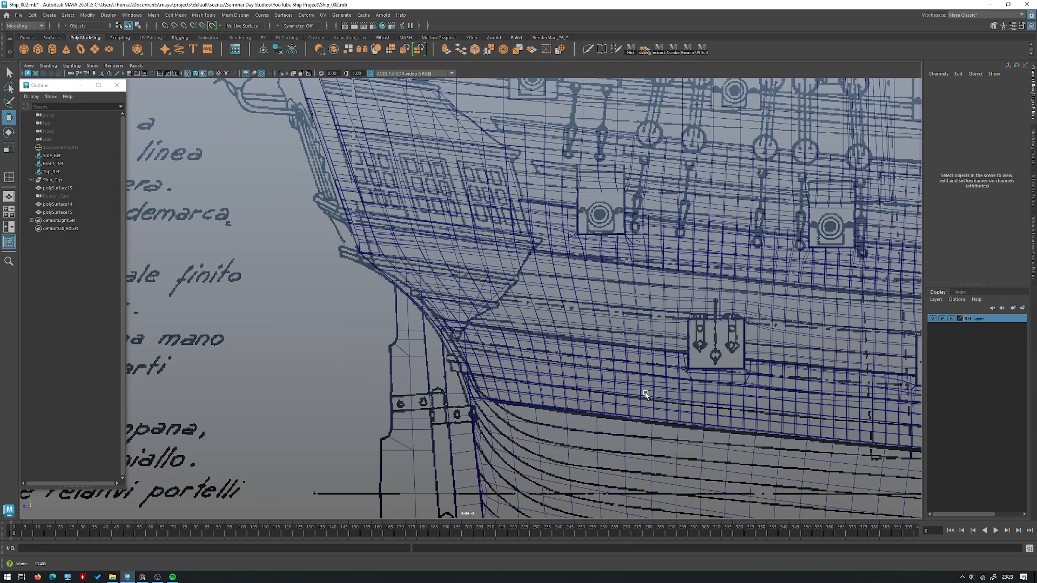
pyautogui.scroll(8, 656, 393)
pyautogui.scroll(-3, 648, 404)
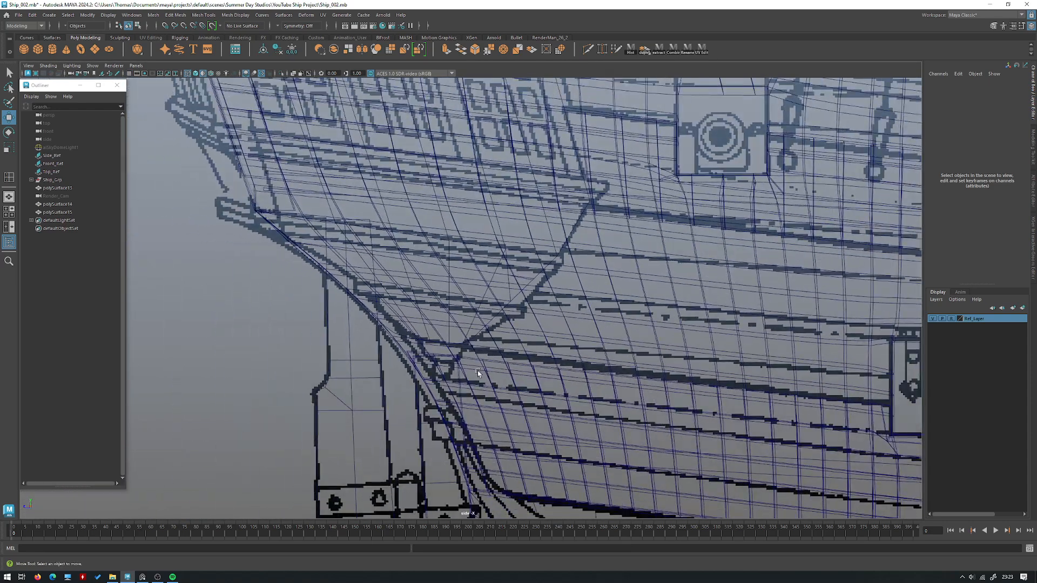
pyautogui.click(458, 360)
pyautogui.click(447, 339)
pyautogui.click(482, 316)
pyautogui.click(497, 315)
pyautogui.moveTo(527, 301)
pyautogui.keyDown('alt'); pyautogui.mouseDown(button='right')
pyautogui.moveTo(701, 414)
pyautogui.moveTo(720, 382)
pyautogui.mouseUp(button='right'); pyautogui.keyUp('alt')
# Step: Save the scene and select the gallery band directly above the tapered lower section
pyautogui.press('space')
pyautogui.press('q')
pyautogui.hotkey('ctrl', 's')
pyautogui.moveTo(535, 292)
pyautogui.mouseDown()
pyautogui.moveTo(531, 249)
pyautogui.moveTo(444, 277)
pyautogui.mouseUp()
pyautogui.press('w')
pyautogui.click(444, 278)
pyautogui.moveTo(444, 278)
pyautogui.keyDown('alt'); pyautogui.mouseDown(button='right')
pyautogui.moveTo(467, 228)
pyautogui.moveTo(539, 229)
pyautogui.moveTo(465, 281)
pyautogui.mouseUp(button='right'); pyautogui.keyUp('alt')
pyautogui.click(468, 228)
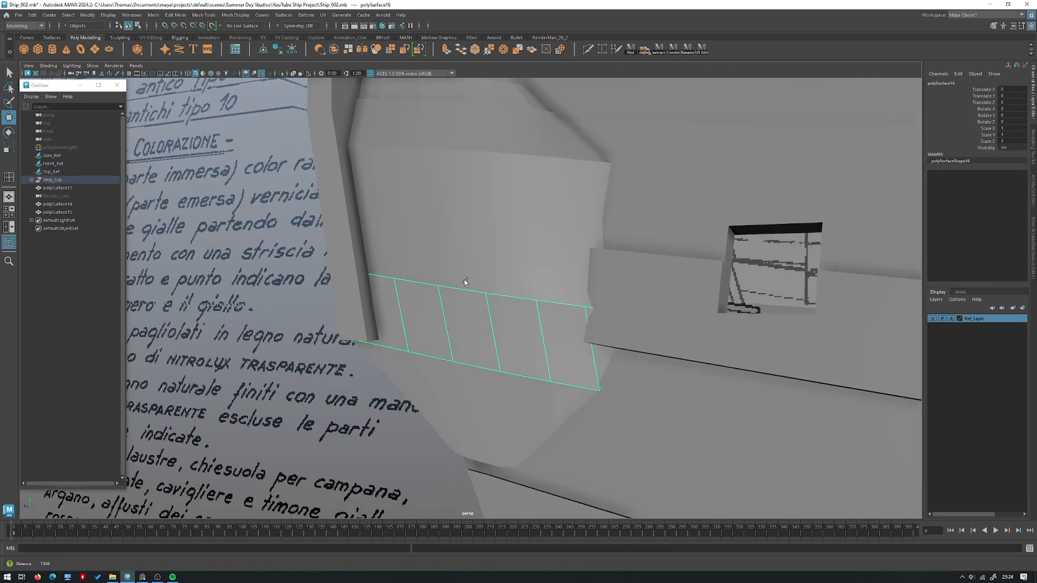
# Step: Compare the selected gallery band in perspective with its trim lines on the side reference drawing
pyautogui.scroll(-3, 470, 280)
pyautogui.scroll(-3, 469, 281)
pyautogui.press('space')
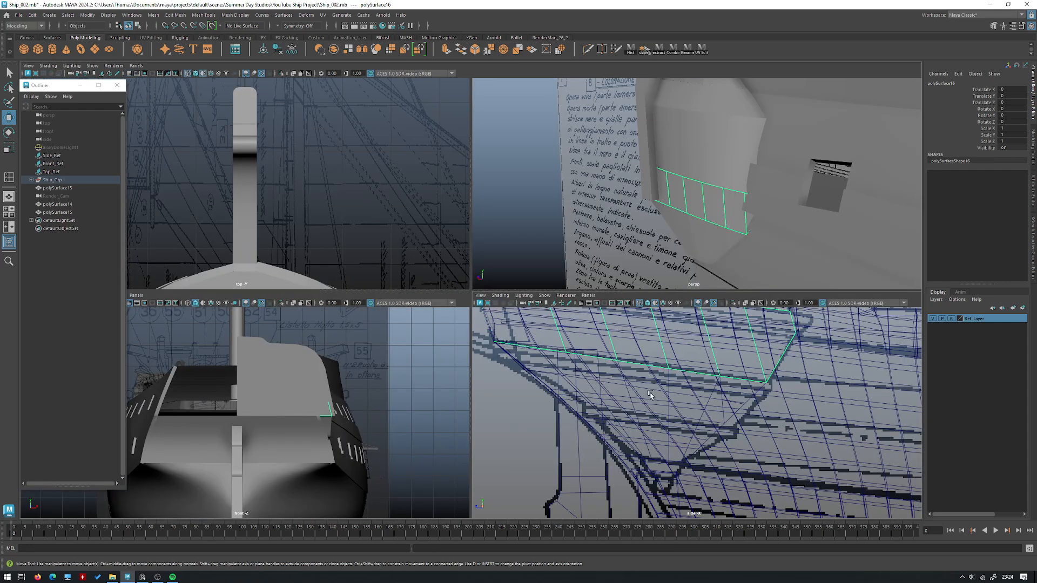
pyautogui.press('space')
pyautogui.scroll(3, 633, 393)
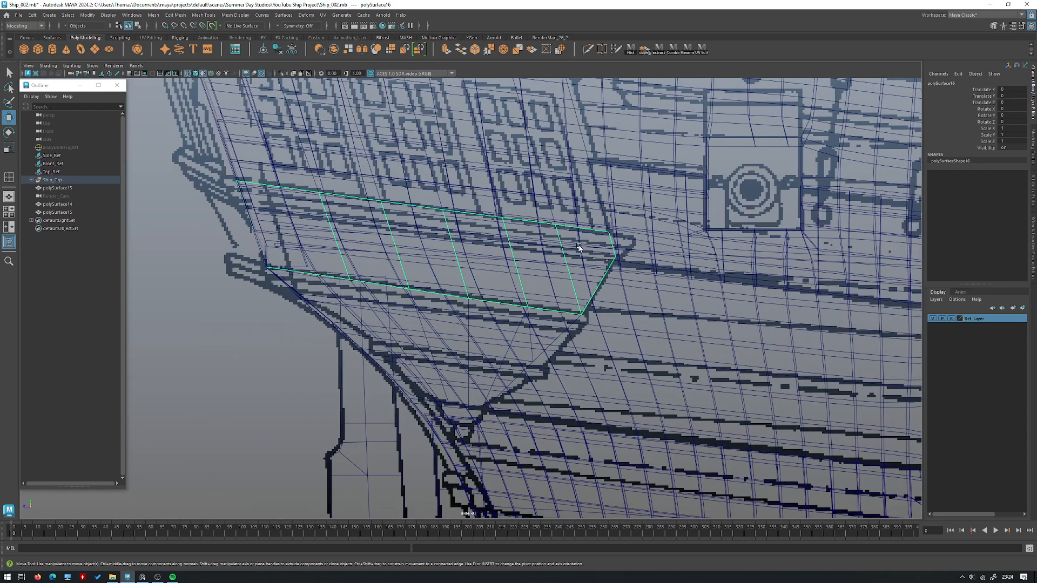
pyautogui.press('space')
pyautogui.press('space')
pyautogui.scroll(5, 557, 254)
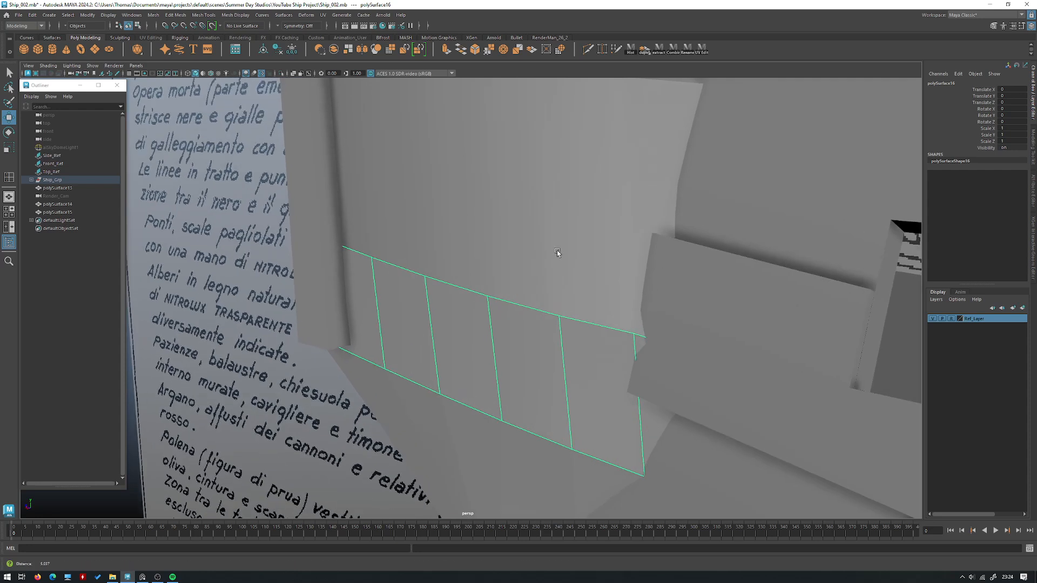
pyautogui.scroll(-2, 556, 260)
pyautogui.press('space')
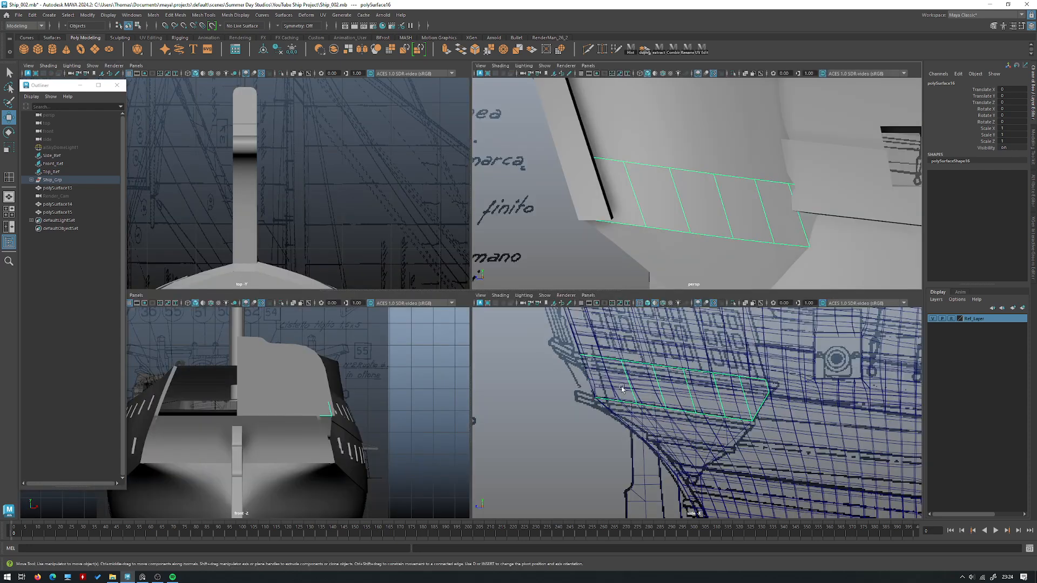
pyautogui.press('space')
# Step: Isolate the gallery band together with the Side_Ref image plane in the side view
pyautogui.press('h')
pyautogui.keyDown('alt'); pyautogui.moveTo(626, 255); pyautogui.dragTo(625, 307, button='middle'); pyautogui.keyUp('alt')
pyautogui.press('h')
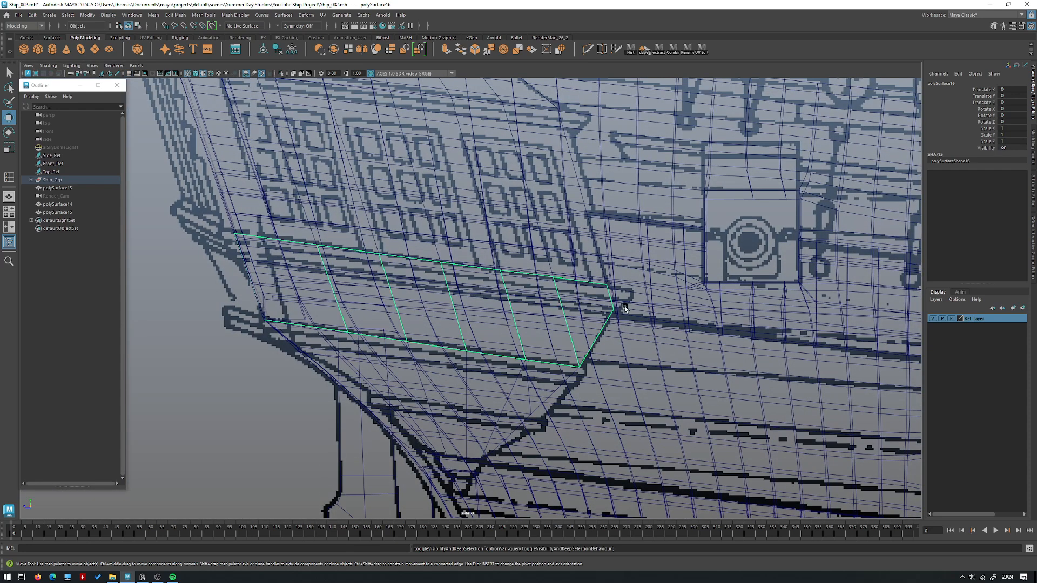
pyautogui.keyDown('ctrl'); pyautogui.click(54, 155); pyautogui.keyUp('ctrl')
pyautogui.hotkey('ctrl', '1')
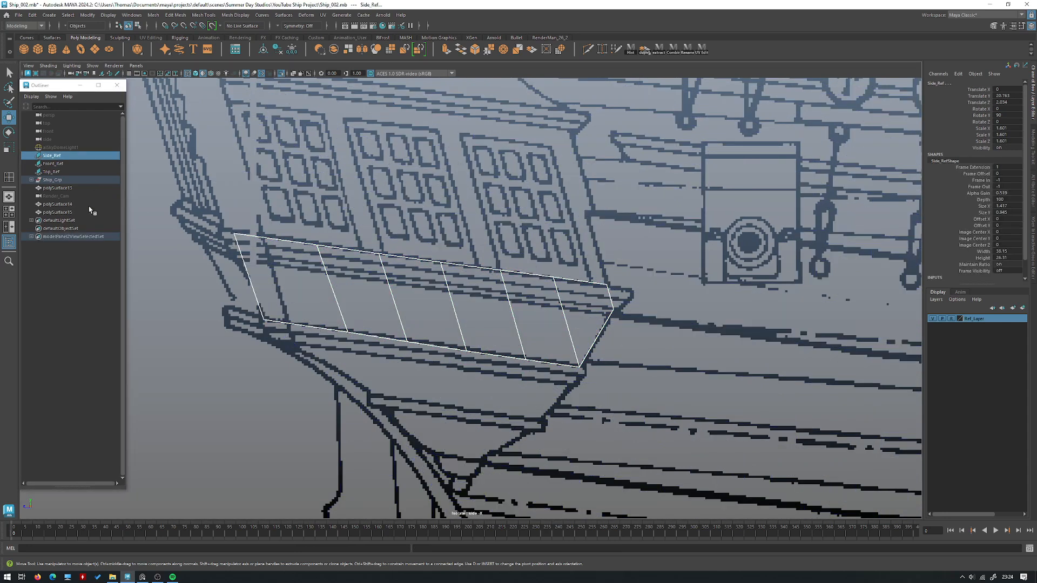
# Step: Try to insert a lengthwise edge loop in the gallery band along the trim line of the reference drawing
pyautogui.click(510, 271)
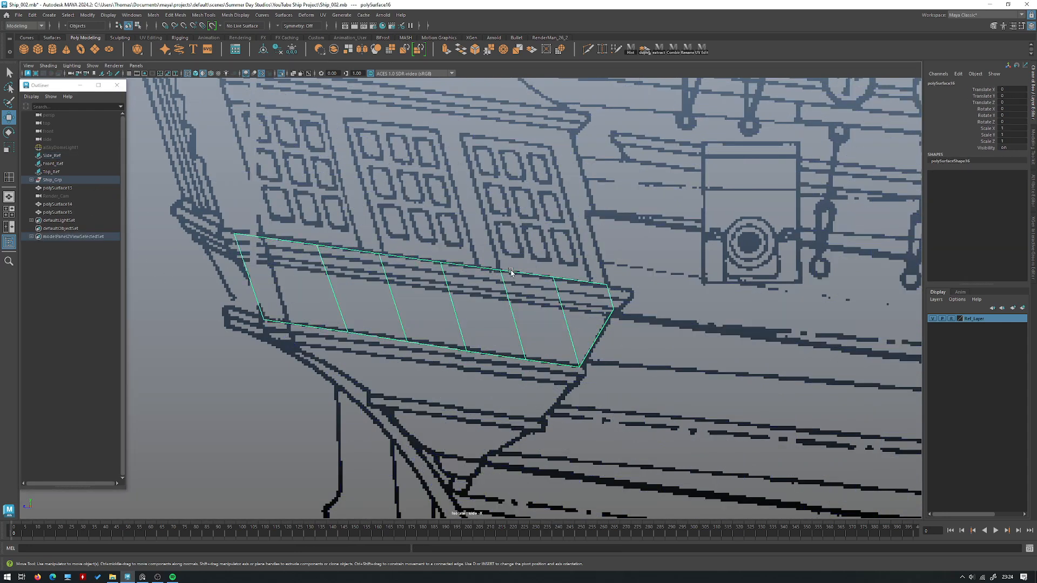
pyautogui.keyDown('alt'); pyautogui.moveTo(456, 265); pyautogui.dragTo(492, 272, button='middle'); pyautogui.keyUp('alt')
pyautogui.keyDown('alt'); pyautogui.moveTo(493, 272); pyautogui.dragTo(536, 310, button='right'); pyautogui.keyUp('alt')
pyautogui.keyDown('shift'); pyautogui.moveTo(444, 272); pyautogui.dragTo(514, 292, button='right'); pyautogui.keyUp('shift')
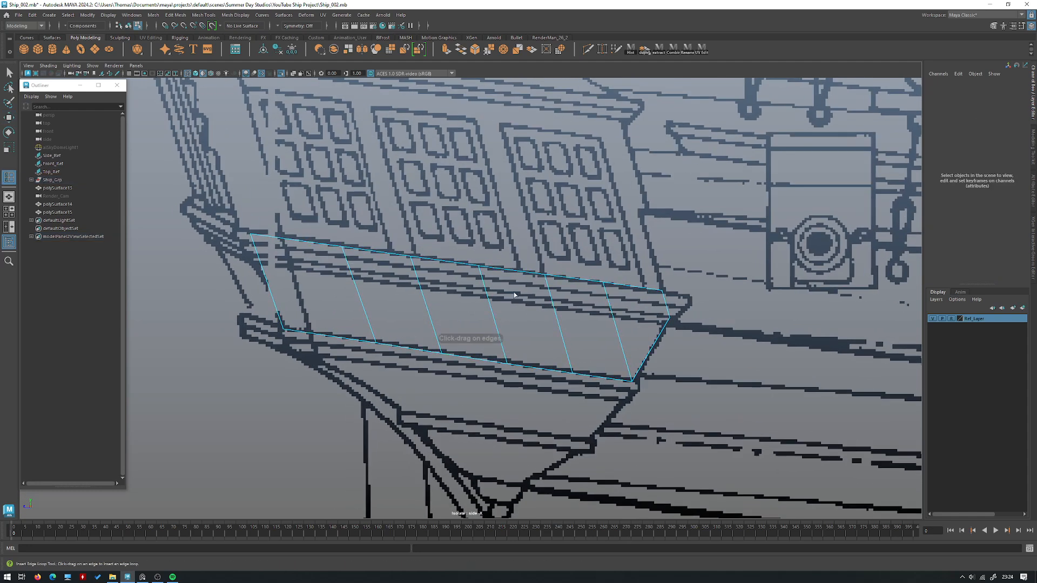
pyautogui.click(555, 309)
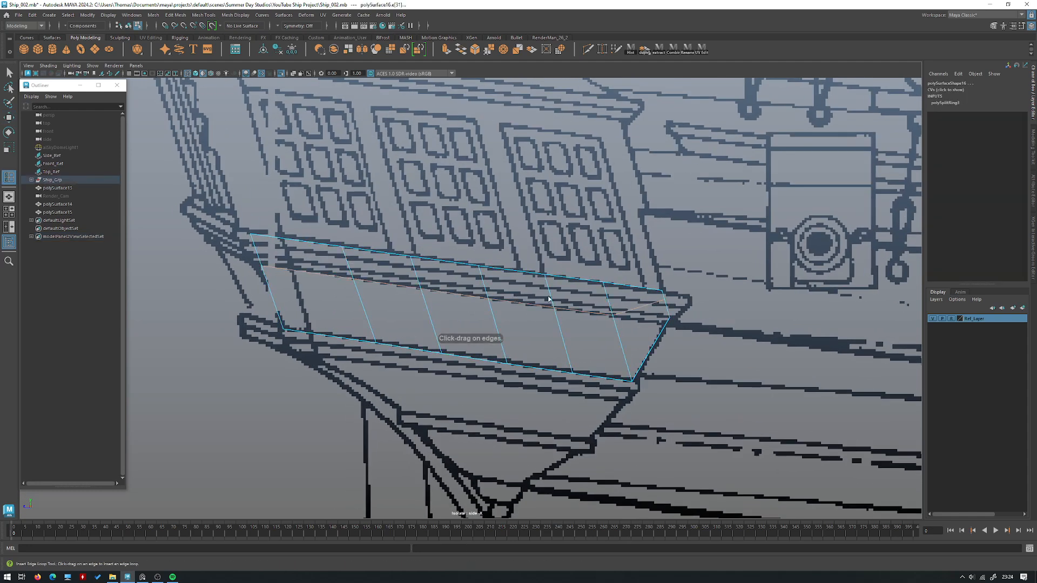
pyautogui.hotkey('ctrl', 'z')
pyautogui.moveTo(488, 286); pyautogui.dragTo(510, 261, button='right')
pyautogui.press('w')
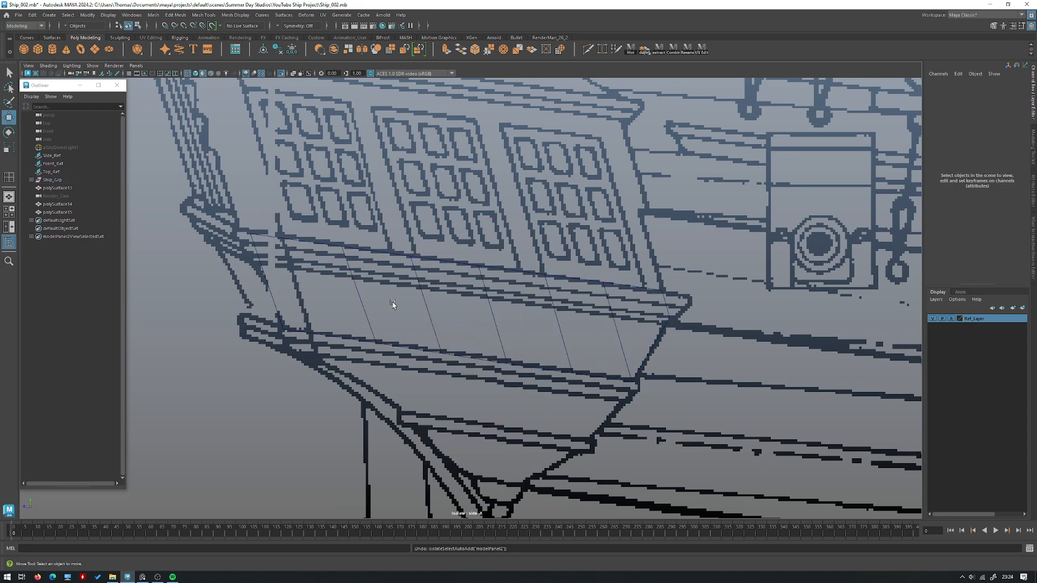
# Step: Duplicate the gallery band, move the copy out of Ship_Grp and isolate it with Side_Ref
pyautogui.click(414, 293)
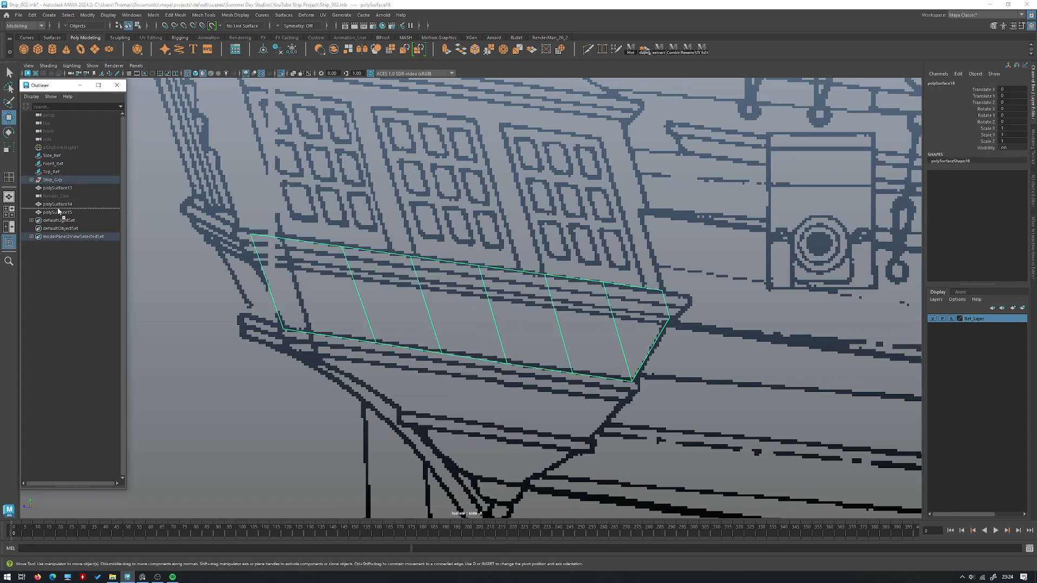
pyautogui.moveTo(66, 218); pyautogui.dragTo(67, 213, button='middle')
pyautogui.click(72, 221)
pyautogui.keyDown('ctrl'); pyautogui.click(52, 155); pyautogui.keyUp('ctrl')
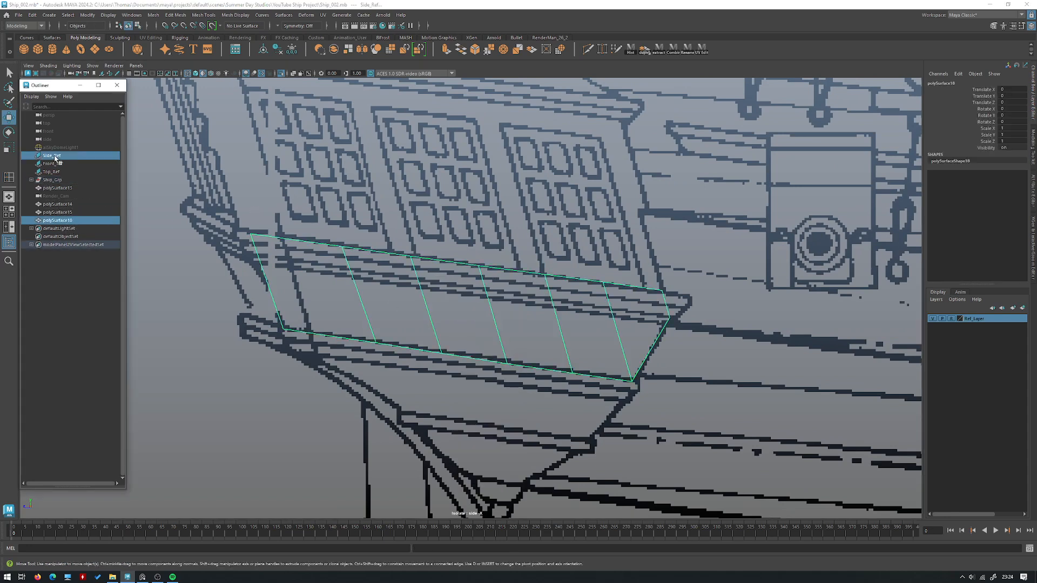
pyautogui.click(346, 254)
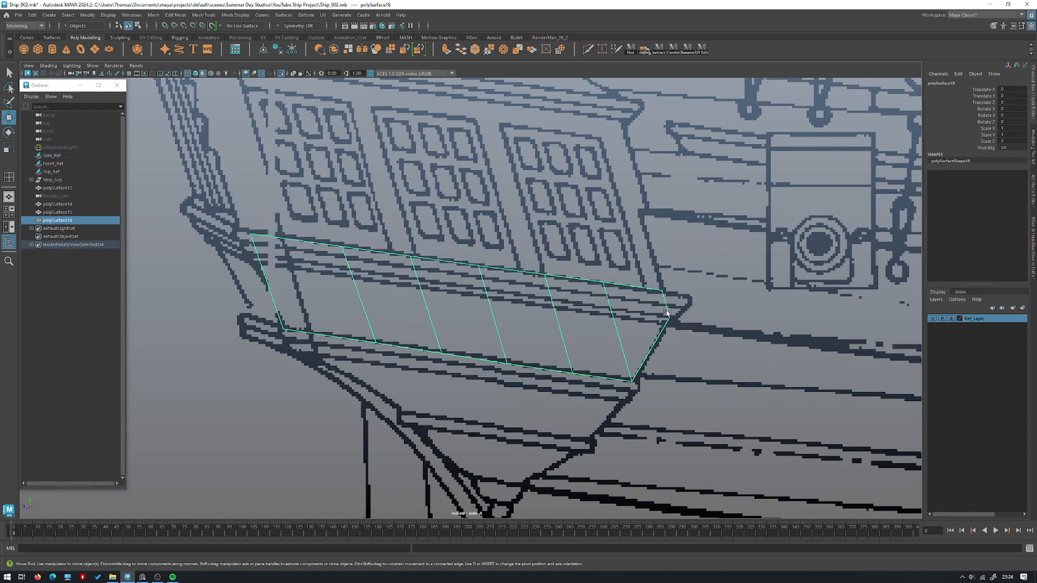
# Step: Insert a lengthwise edge loop along the reference's lower trim line on the copied band and delete its slanted forward-end edge
pyautogui.press('y')
pyautogui.moveTo(614, 316); pyautogui.dragTo(614, 316)
pyautogui.press('q')
pyautogui.press('w')
pyautogui.moveTo(652, 307); pyautogui.dragTo(653, 283, button='right')
pyautogui.click(642, 306)
pyautogui.hotkey('ctrl', 'Delete')
pyautogui.keyDown('alt'); pyautogui.moveTo(577, 337); pyautogui.dragTo(697, 323, button='right'); pyautogui.keyUp('alt')
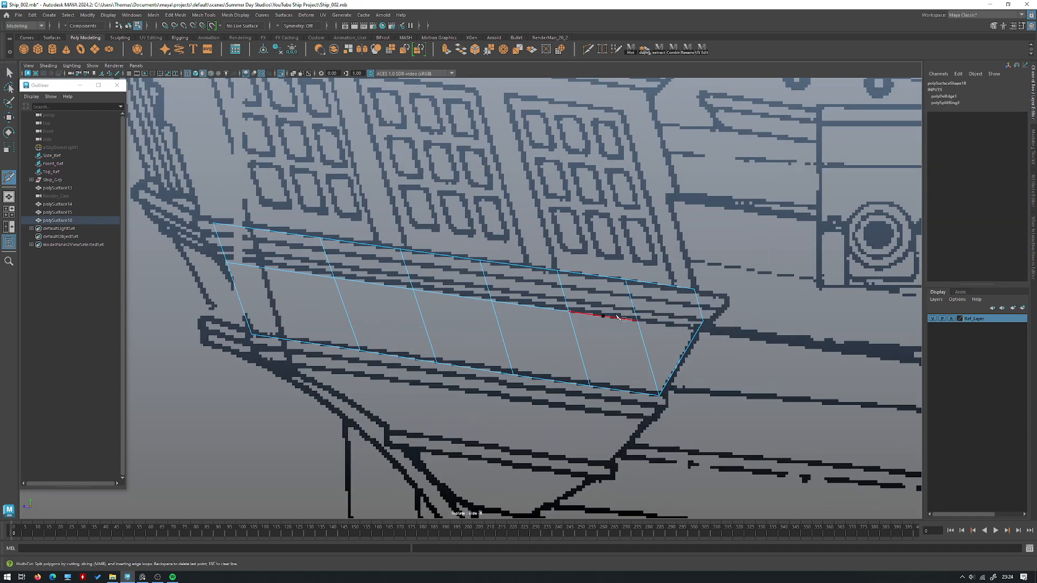
# Step: Cut across the copied band's forward end, delete the extra corner vertex and remove the faces below the trim line
pyautogui.click(699, 330)
pyautogui.rightClick(699, 329)
pyautogui.press('w')
pyautogui.moveTo(690, 290); pyautogui.dragTo(663, 323, button='right')
pyautogui.click(703, 320)
pyautogui.press('Delete')
pyautogui.press('q')
pyautogui.click(662, 341)
pyautogui.keyDown('shift'); pyautogui.doubleClick(618, 343); pyautogui.keyUp('shift')
pyautogui.press('Delete')
# Step: Isolate the copied band in perspective and delete its leftover lower part and the surplus forward-end section
pyautogui.moveTo(594, 302); pyautogui.dragTo(594, 280, button='right')
pyautogui.press('space')
pyautogui.press('space')
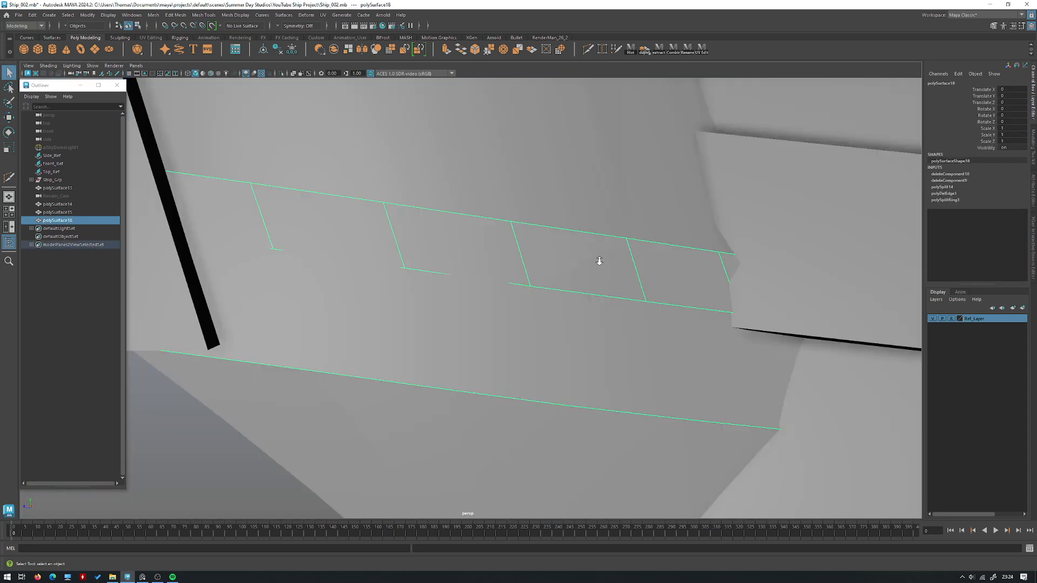
pyautogui.hotkey('ctrl', '1')
pyautogui.press('f')
pyautogui.moveTo(630, 226); pyautogui.dragTo(631, 265, button='right')
pyautogui.keyDown('alt'); pyautogui.moveTo(631, 265); pyautogui.dragTo(637, 416); pyautogui.keyUp('alt')
pyautogui.moveTo(732, 438); pyautogui.dragTo(324, 333)
pyautogui.press('Delete')
pyautogui.keyDown('alt'); pyautogui.moveTo(465, 273); pyautogui.dragTo(483, 273); pyautogui.keyUp('alt')
pyautogui.click(607, 236)
pyautogui.press('Delete')
pyautogui.hotkey('ctrl', '1')
pyautogui.keyDown('alt'); pyautogui.moveTo(593, 239); pyautogui.dragTo(551, 288); pyautogui.keyUp('alt')
pyautogui.moveTo(544, 303); pyautogui.dragTo(585, 282, button='right')
# Step: Move the strip's aft-end vertices forward near the stern rim, freeze its transformations and save the scene
pyautogui.keyDown('alt'); pyautogui.moveTo(578, 283); pyautogui.dragTo(546, 294); pyautogui.keyUp('alt')
pyautogui.keyDown('alt'); pyautogui.moveTo(475, 287); pyautogui.dragTo(481, 275); pyautogui.keyUp('alt')
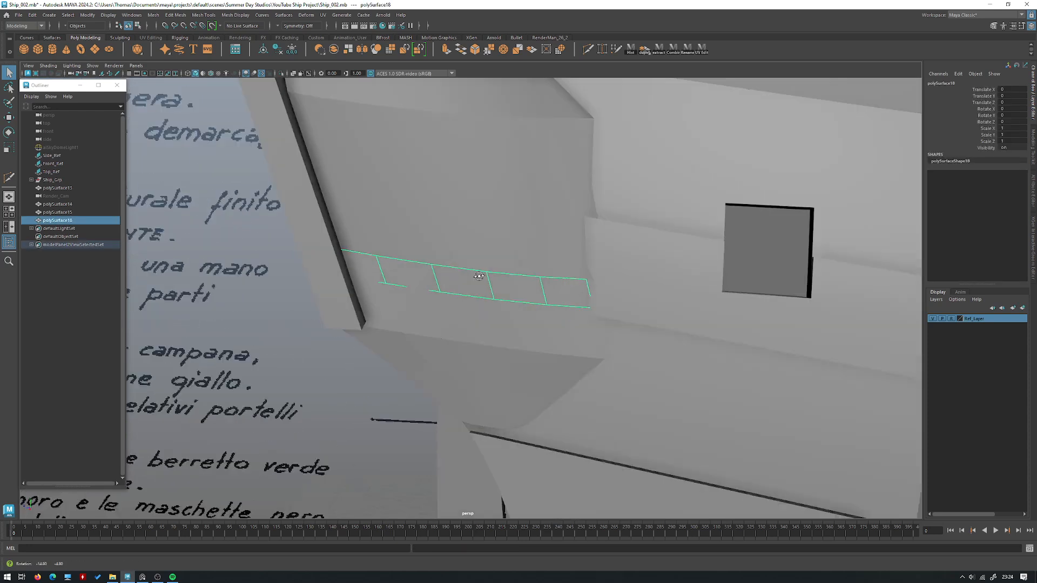
pyautogui.hotkey('ctrl', '1')
pyautogui.moveTo(411, 215); pyautogui.dragTo(378, 215, button='right')
pyautogui.keyDown('alt'); pyautogui.moveTo(346, 229); pyautogui.dragTo(385, 250, button='middle'); pyautogui.keyUp('alt')
pyautogui.keyDown('alt'); pyautogui.moveTo(385, 251); pyautogui.dragTo(443, 366, button='right'); pyautogui.keyUp('alt')
pyautogui.moveTo(342, 356); pyautogui.dragTo(361, 293)
pyautogui.hotkey('ctrl', '1')
pyautogui.press('w')
pyautogui.moveTo(455, 292); pyautogui.dragTo(491, 283, button='right')
pyautogui.hotkey('ctrl', 's')
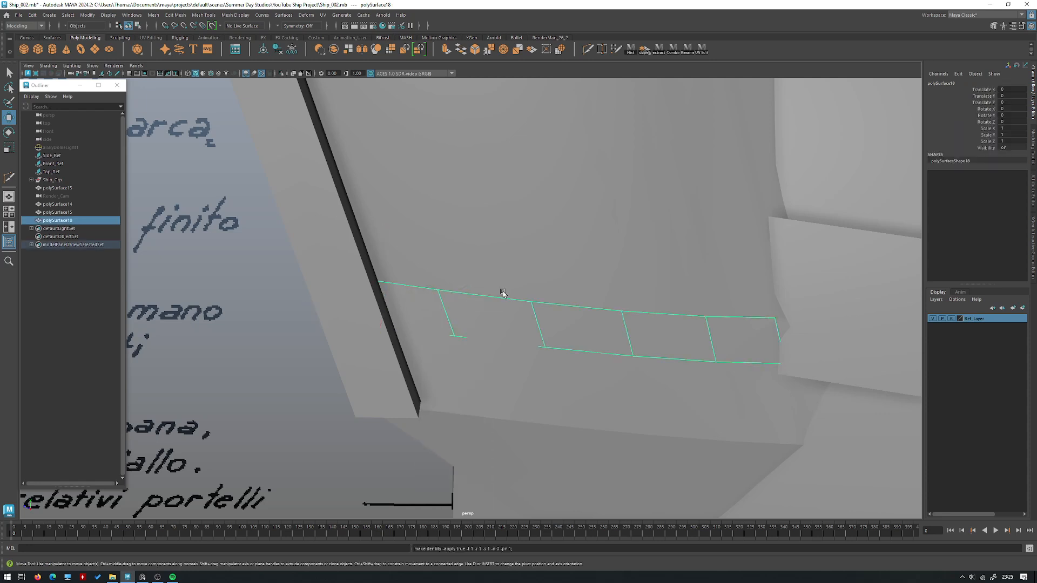
# Step: Insert two lengthwise edge loops in the strip along the trim lines of the side reference drawing
pyautogui.keyDown('alt'); pyautogui.moveTo(490, 283); pyautogui.dragTo(442, 286); pyautogui.keyUp('alt')
pyautogui.press('space')
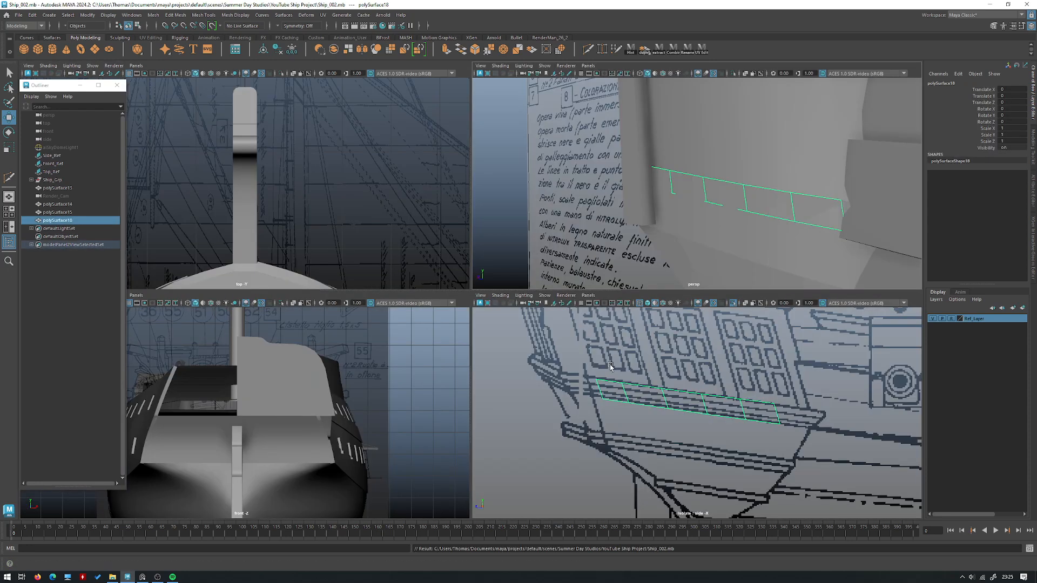
pyautogui.press('space')
pyautogui.keyDown('alt'); pyautogui.moveTo(637, 308); pyautogui.dragTo(642, 311, button='right'); pyautogui.keyUp('alt')
pyautogui.press('g')
pyautogui.click(643, 312)
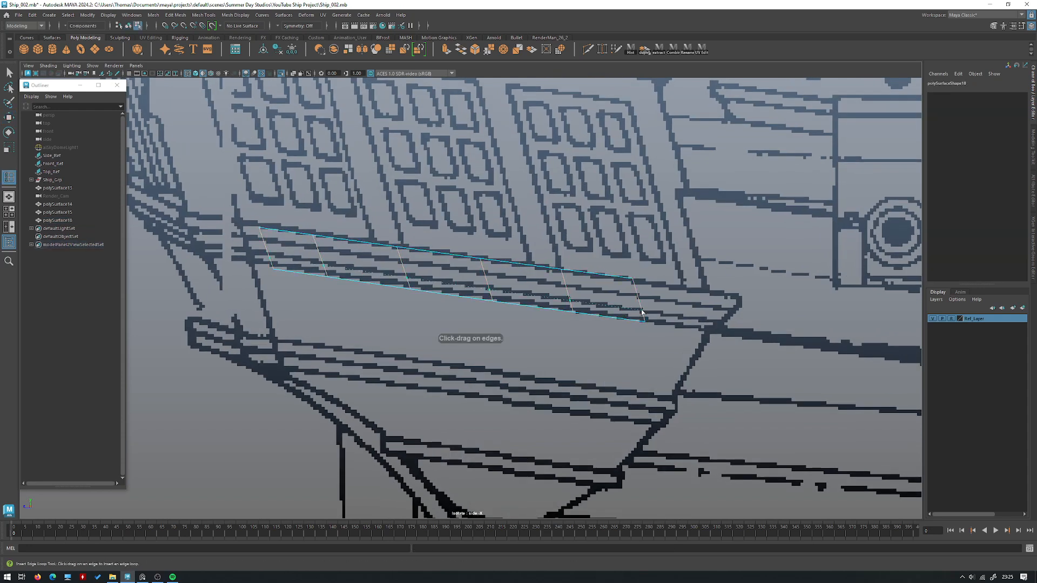
pyautogui.click(637, 297)
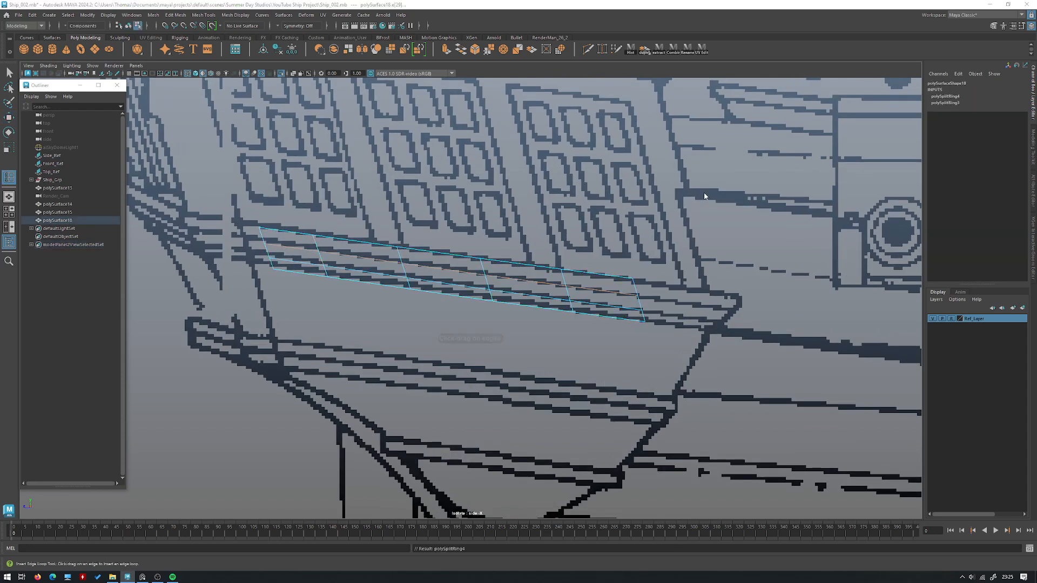
# Step: Extrude all of the strip's faces and move them slightly outward from the gallery wall
pyautogui.press('space')
pyautogui.press('space')
pyautogui.press('w')
pyautogui.keyDown('alt'); pyautogui.moveTo(551, 216); pyautogui.dragTo(322, 241); pyautogui.keyUp('alt')
pyautogui.moveTo(334, 219); pyautogui.dragTo(357, 200, button='right')
pyautogui.keyDown('alt'); pyautogui.moveTo(351, 242); pyautogui.dragTo(318, 193); pyautogui.keyUp('alt')
pyautogui.keyDown('shift'); pyautogui.moveTo(318, 196); pyautogui.dragTo(320, 218, button='right'); pyautogui.keyUp('shift')
pyautogui.keyDown('alt'); pyautogui.moveTo(359, 237); pyautogui.dragTo(454, 405); pyautogui.keyUp('alt')
pyautogui.press('w')
pyautogui.moveTo(435, 332); pyautogui.dragTo(429, 334)
pyautogui.press('space')
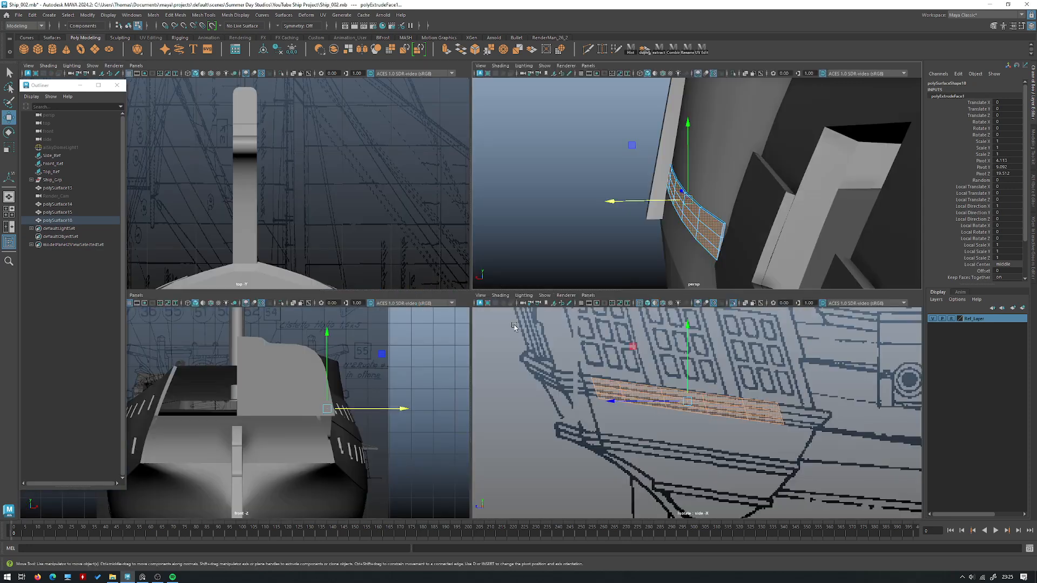
pyautogui.press('space')
pyautogui.keyDown('alt'); pyautogui.moveTo(605, 365); pyautogui.dragTo(580, 340); pyautogui.keyUp('alt')
pyautogui.press('space')
pyautogui.press('space')
pyautogui.keyDown('alt'); pyautogui.moveTo(569, 269); pyautogui.dragTo(583, 300); pyautogui.keyUp('alt')
# Step: Leave out the strip's bottom row and extrude the upper two face rows farther outward
pyautogui.press('q')
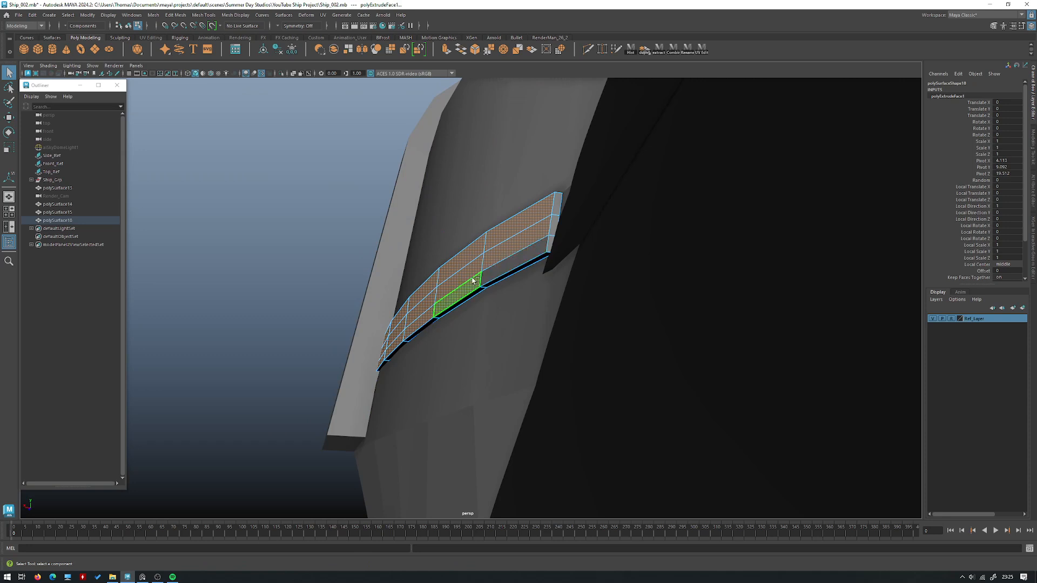
pyautogui.keyDown('alt'); pyautogui.moveTo(518, 259); pyautogui.dragTo(485, 297); pyautogui.keyUp('alt')
pyautogui.hotkey('ctrl', 'e')
pyautogui.press('w')
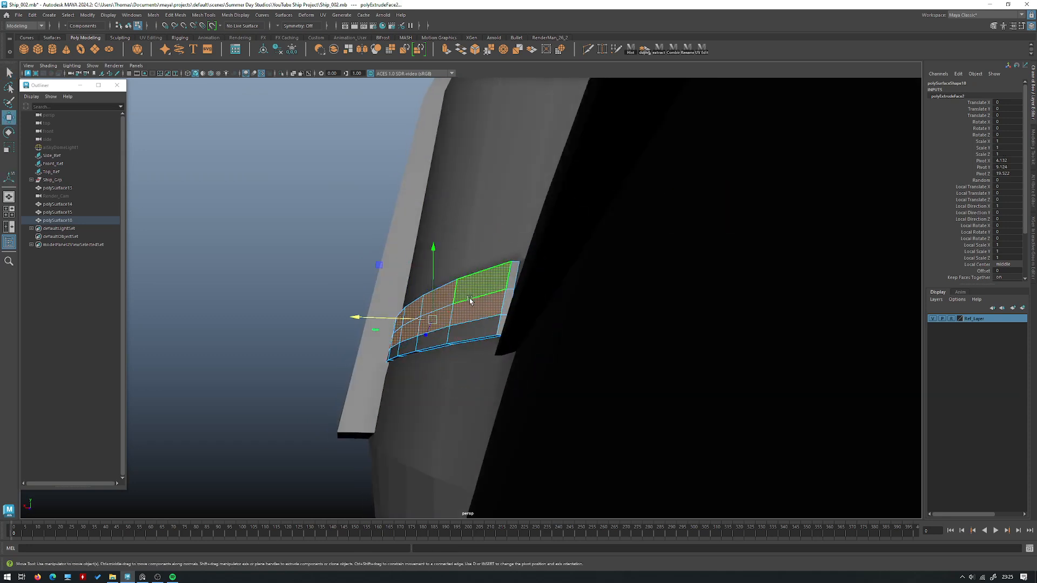
pyautogui.moveTo(403, 317); pyautogui.dragTo(399, 318)
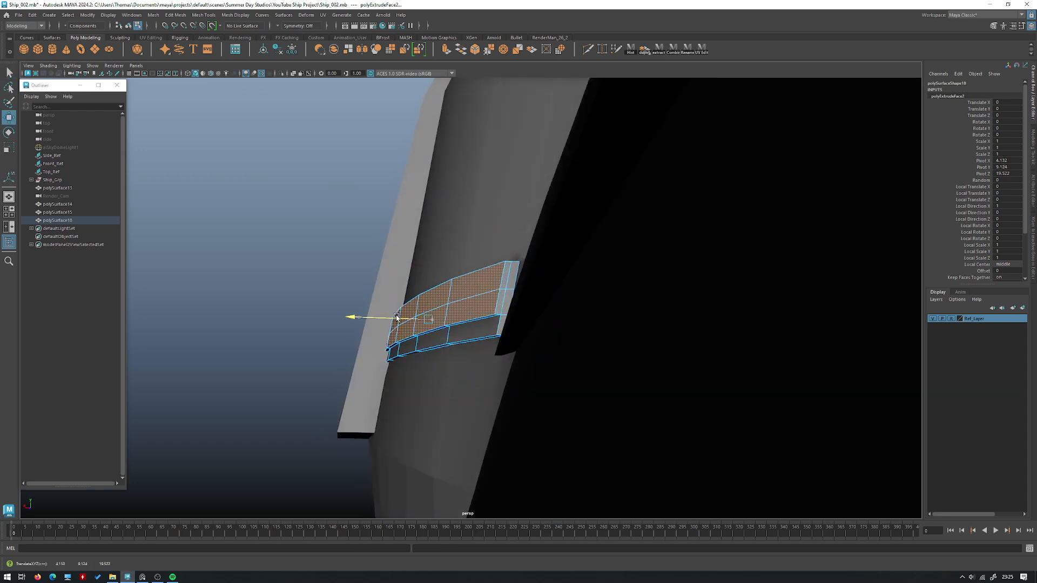
pyautogui.press('q')
pyautogui.press('w')
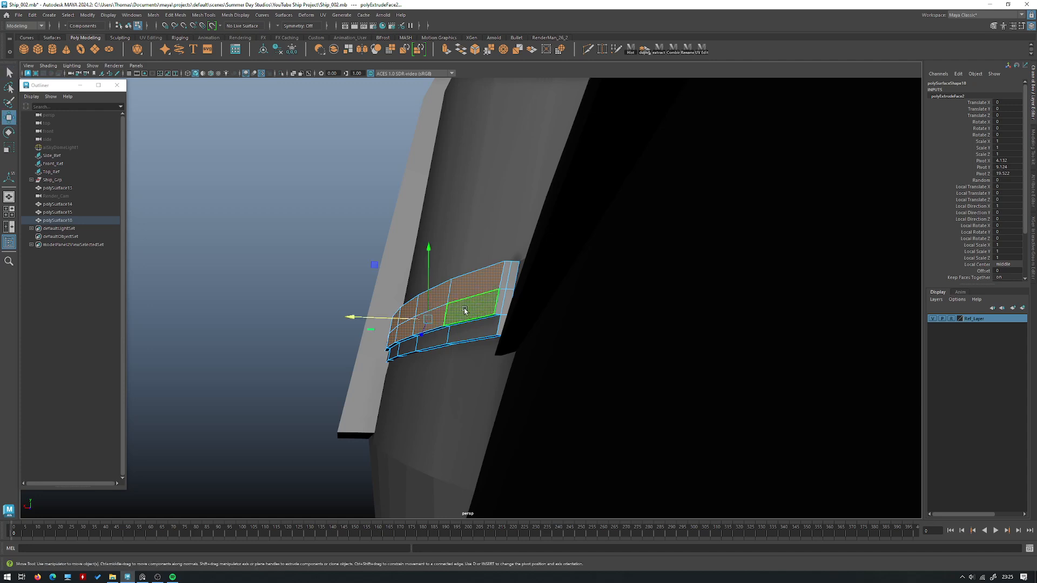
# Step: Extrude only the top face row outward as the third moulding step, return to object selection and save the scene
pyautogui.keyDown('ctrl'); pyautogui.click(465, 311); pyautogui.keyUp('ctrl')
pyautogui.hotkey('ctrl', 'e')
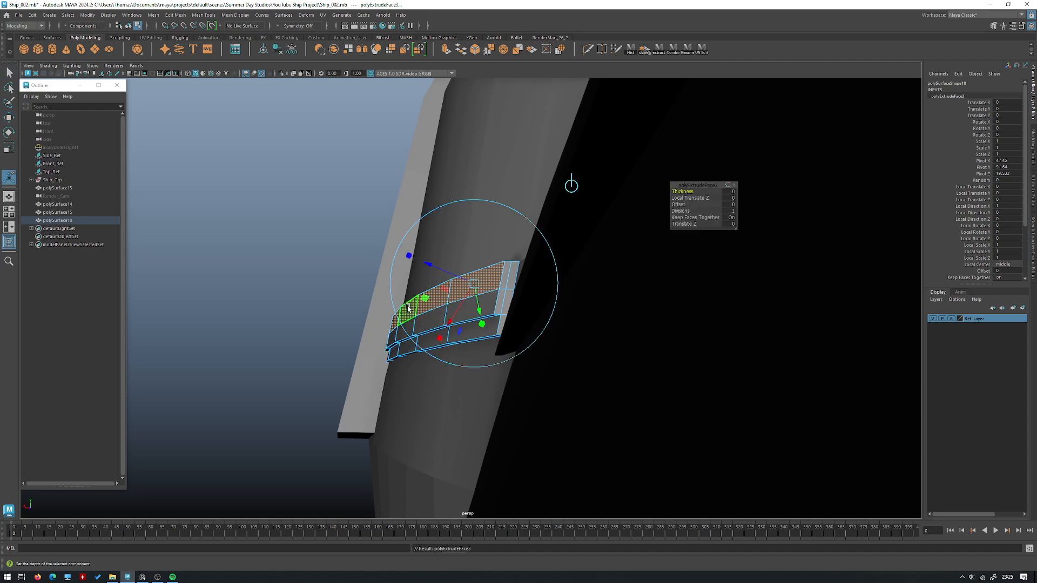
pyautogui.press('w')
pyautogui.moveTo(402, 312); pyautogui.dragTo(397, 312)
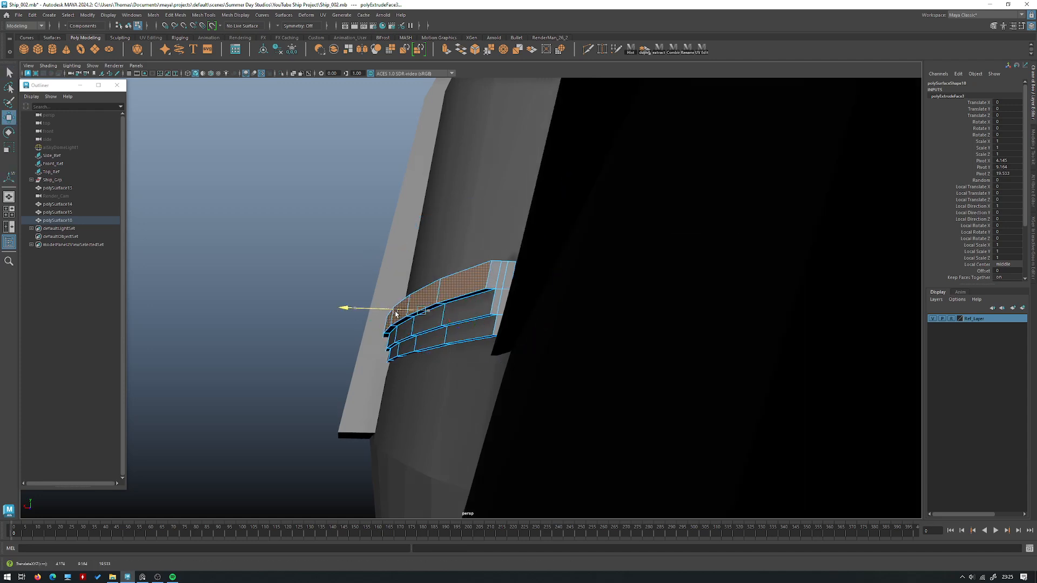
pyautogui.press('f')
pyautogui.press('F8')
pyautogui.click(399, 281)
pyautogui.keyDown('alt'); pyautogui.moveTo(378, 266); pyautogui.dragTo(439, 314); pyautogui.keyUp('alt')
pyautogui.hotkey('ctrl', 's')
# Step: Reorient the move axis for the moulding's forward-end vertices and extend that end into the hull plank
pyautogui.keyDown('alt'); pyautogui.moveTo(456, 263); pyautogui.dragTo(557, 261); pyautogui.keyUp('alt')
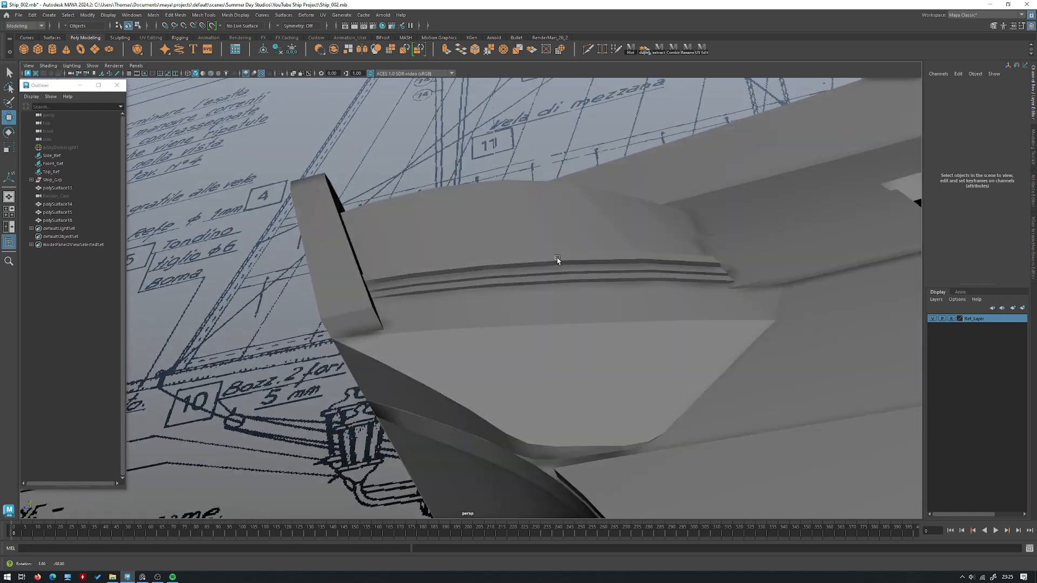
pyautogui.keyDown('alt'); pyautogui.moveTo(557, 261); pyautogui.dragTo(303, 243, button='right'); pyautogui.keyUp('alt')
pyautogui.keyDown('alt'); pyautogui.moveTo(303, 243); pyautogui.dragTo(446, 301); pyautogui.keyUp('alt')
pyautogui.keyDown('alt'); pyautogui.moveTo(447, 301); pyautogui.dragTo(857, 383, button='right'); pyautogui.keyUp('alt')
pyautogui.click(600, 328)
pyautogui.press('f')
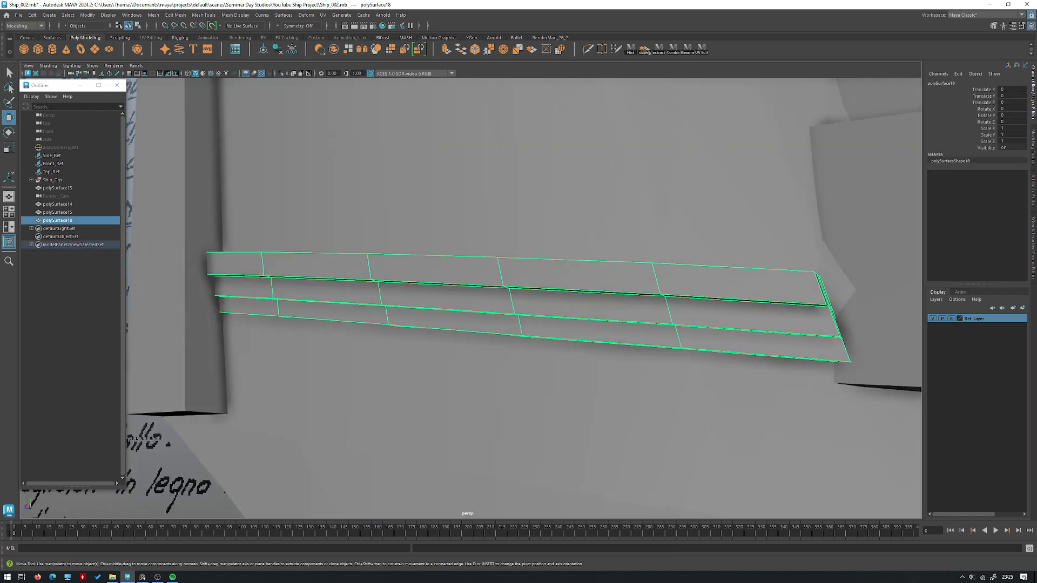
pyautogui.keyDown('alt'); pyautogui.moveTo(243, 216); pyautogui.dragTo(441, 321); pyautogui.keyUp('alt')
pyautogui.hotkey('ctrl', '1')
pyautogui.moveTo(582, 291); pyautogui.dragTo(513, 269, button='right')
pyautogui.keyDown('alt'); pyautogui.moveTo(532, 351); pyautogui.dragTo(542, 377); pyautogui.keyUp('alt')
pyautogui.moveTo(580, 477); pyautogui.dragTo(259, 252)
pyautogui.hotkey('ctrl', '1')
pyautogui.press('d')
pyautogui.click(410, 297)
pyautogui.press('d')
pyautogui.scroll(-4, 414, 303)
pyautogui.moveTo(414, 301); pyautogui.dragTo(448, 278, button='right')
pyautogui.keyDown('alt'); pyautogui.moveTo(448, 278); pyautogui.dragTo(269, 275); pyautogui.keyUp('alt')
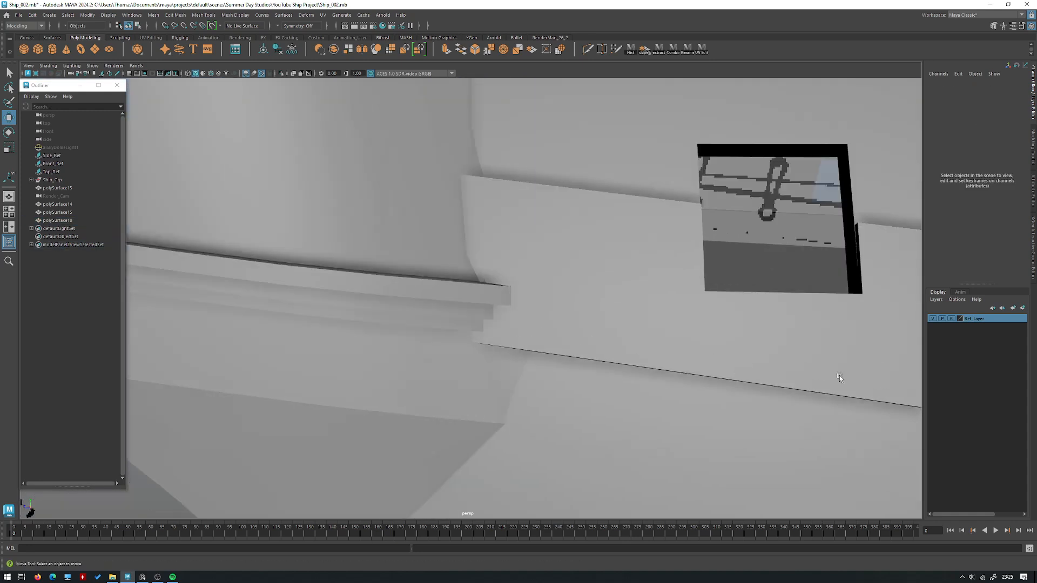
# Step: Cut edges with Multi-Cut around all three moulding steps where their forward ends meet the hull plank
pyautogui.keyDown('alt'); pyautogui.moveTo(838, 377); pyautogui.dragTo(632, 311); pyautogui.keyUp('alt')
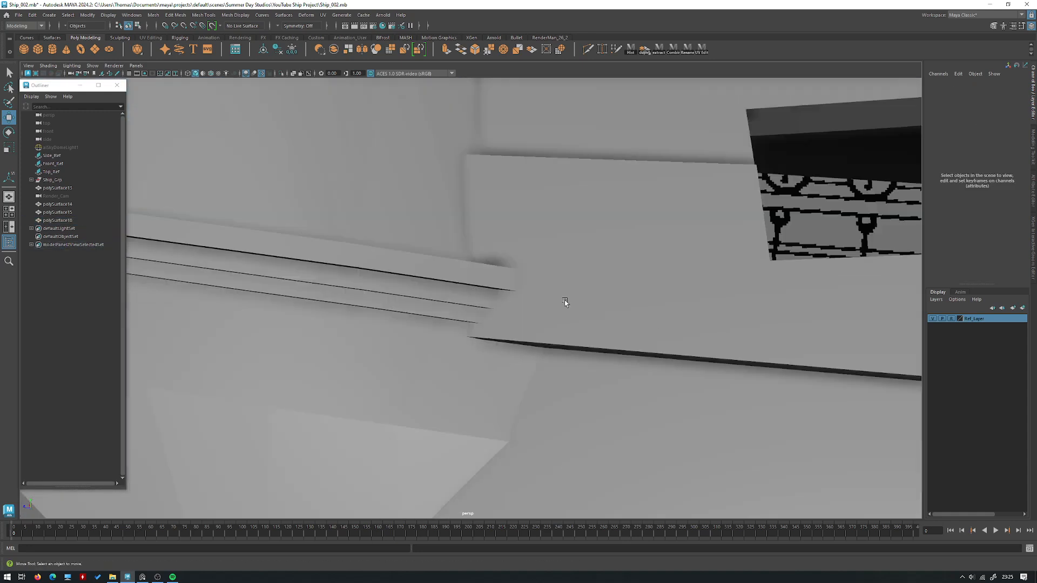
pyautogui.moveTo(497, 314)
pyautogui.keyDown('alt'); pyautogui.mouseDown()
pyautogui.moveTo(482, 309)
pyautogui.moveTo(491, 303)
pyautogui.moveTo(417, 316)
pyautogui.moveTo(520, 342)
pyautogui.moveTo(503, 312)
pyautogui.mouseUp(); pyautogui.keyUp('alt')
pyautogui.click(459, 279)
pyautogui.scroll(4, 490, 303)
pyautogui.press('4')
pyautogui.press('5')
pyautogui.keyDown('shift'); pyautogui.moveTo(490, 234); pyautogui.dragTo(423, 237, button='right'); pyautogui.keyUp('shift')
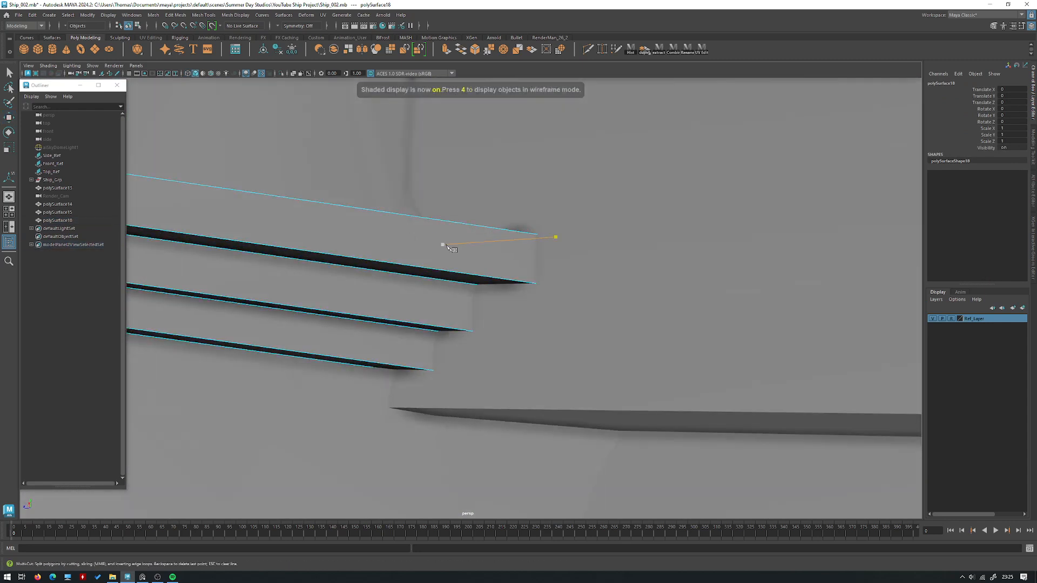
pyautogui.keyDown('alt'); pyautogui.moveTo(422, 238); pyautogui.dragTo(453, 226); pyautogui.keyUp('alt')
pyautogui.keyDown('alt'); pyautogui.moveTo(454, 227); pyautogui.dragTo(461, 280, button='middle'); pyautogui.keyUp('alt')
pyautogui.keyDown('alt'); pyautogui.moveTo(464, 282); pyautogui.dragTo(469, 295); pyautogui.keyUp('alt')
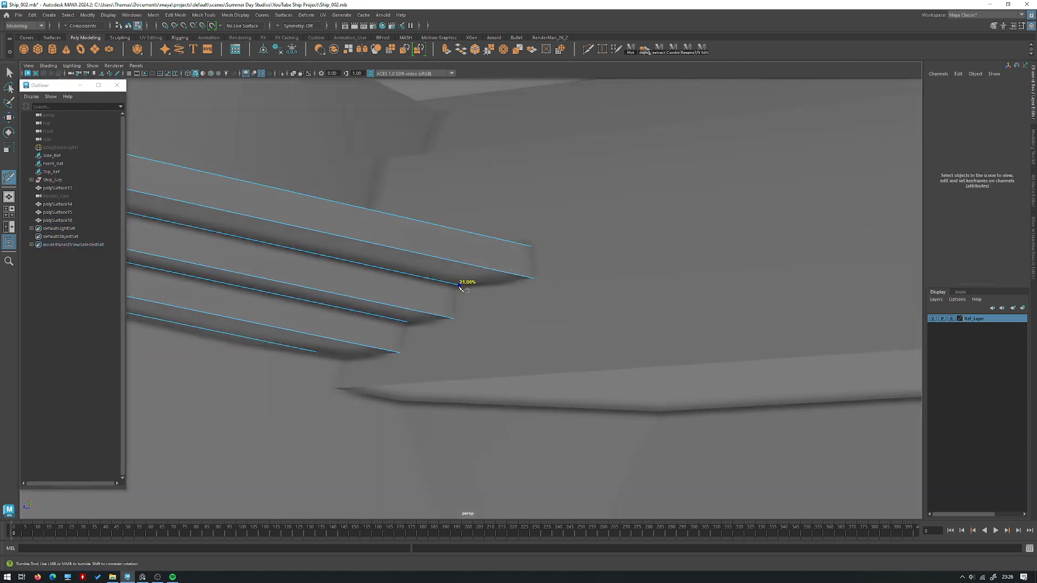
pyautogui.click(535, 279)
pyautogui.keyDown('alt'); pyautogui.moveTo(536, 280); pyautogui.dragTo(421, 314); pyautogui.keyUp('alt')
pyautogui.click(528, 278)
pyautogui.hotkey('ctrl', 'z')
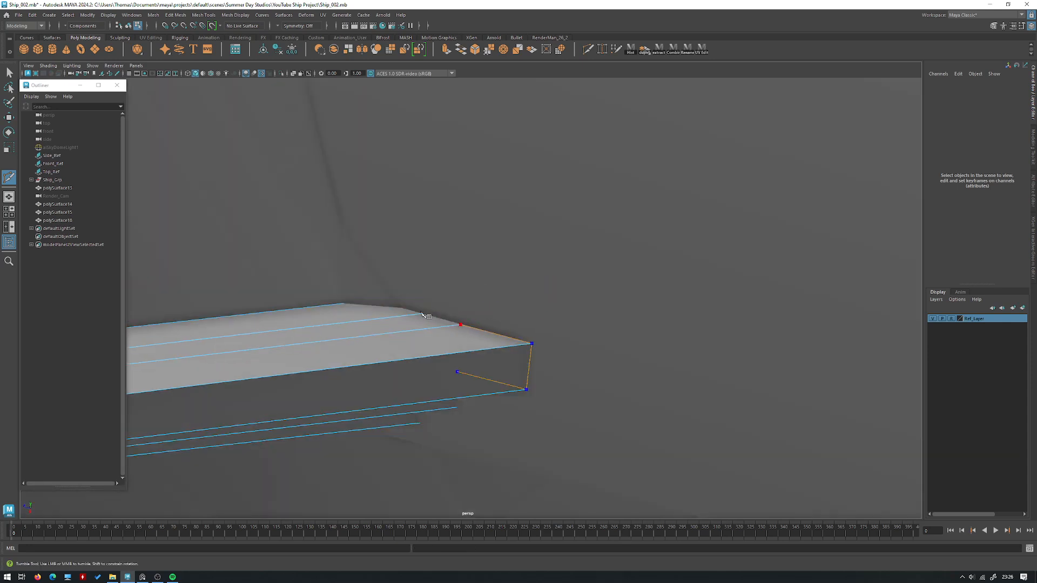
pyautogui.keyDown('alt'); pyautogui.moveTo(357, 306); pyautogui.dragTo(345, 326); pyautogui.keyUp('alt')
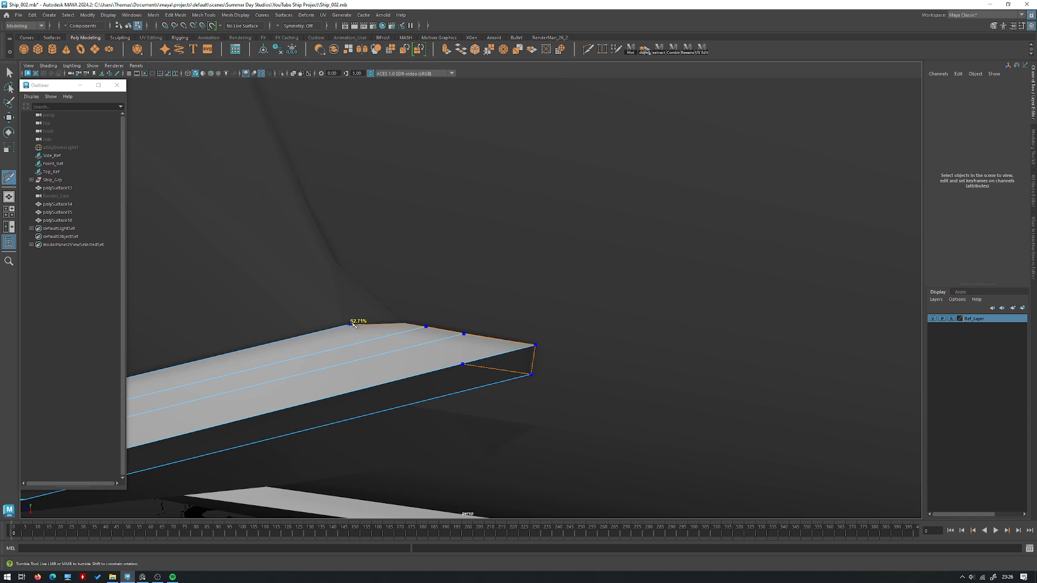
pyautogui.keyDown('alt'); pyautogui.moveTo(356, 321); pyautogui.dragTo(411, 307); pyautogui.keyUp('alt')
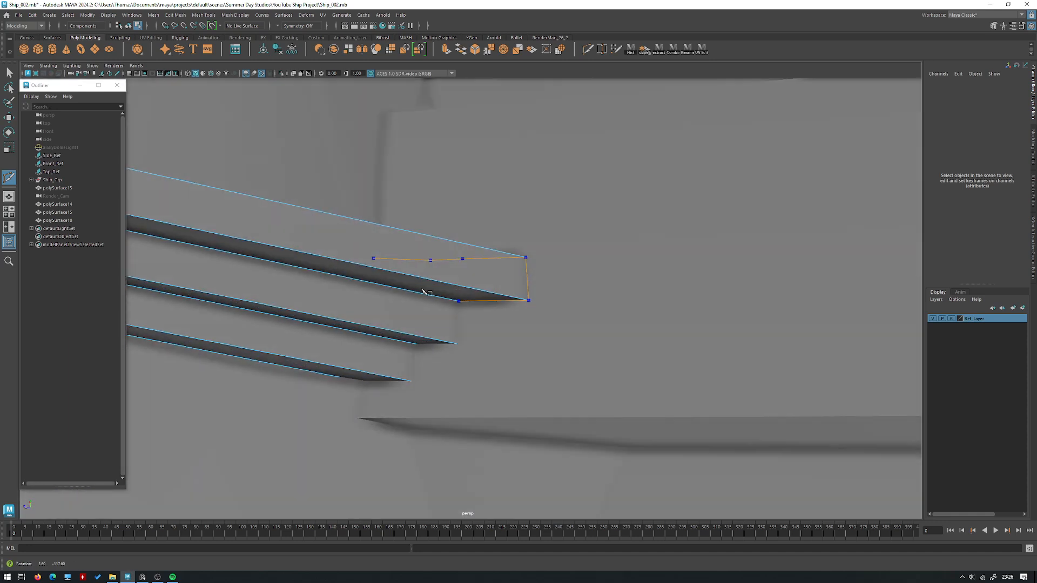
pyautogui.click(456, 331)
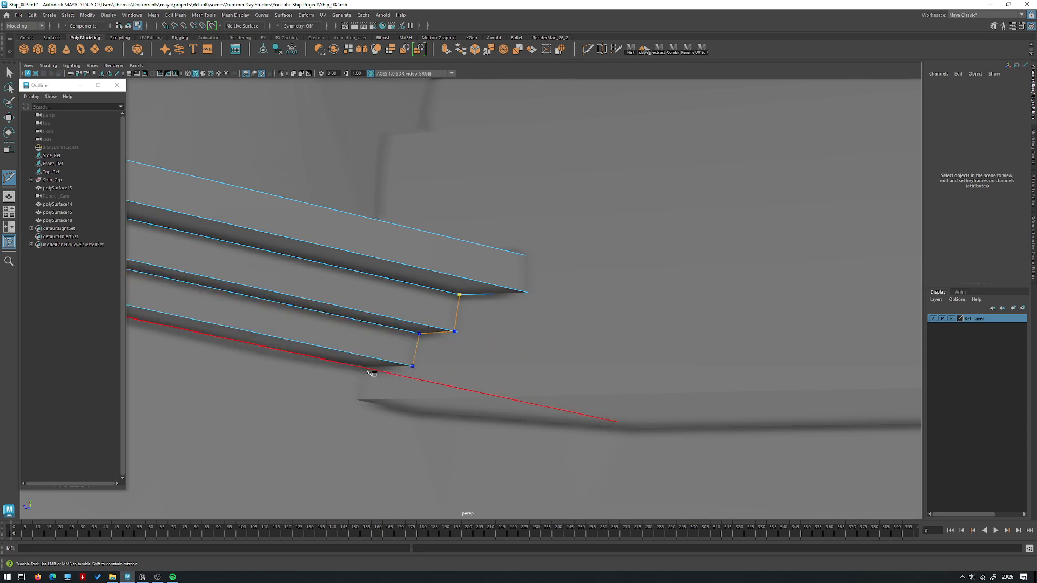
pyautogui.moveTo(371, 277); pyautogui.dragTo(449, 255, button='right')
# Step: Isolate the moulding and delete the faces beyond the new cut at its forward end
pyautogui.hotkey('ctrl', '1')
pyautogui.keyDown('alt'); pyautogui.moveTo(448, 254); pyautogui.dragTo(345, 292); pyautogui.keyUp('alt')
pyautogui.hotkey('ctrl', 'shift', 'x')
pyautogui.click(580, 261)
pyautogui.keyDown('alt'); pyautogui.moveTo(580, 262); pyautogui.dragTo(583, 442); pyautogui.keyUp('alt')
pyautogui.keyDown('alt'); pyautogui.moveTo(529, 331); pyautogui.dragTo(510, 368); pyautogui.keyUp('alt')
pyautogui.press('w')
pyautogui.moveTo(529, 192); pyautogui.dragTo(530, 219, button='right')
pyautogui.press('4')
pyautogui.moveTo(530, 227)
pyautogui.keyDown('alt'); pyautogui.mouseDown()
pyautogui.moveTo(479, 314)
pyautogui.moveTo(459, 273)
pyautogui.moveTo(517, 334)
pyautogui.moveTo(466, 308)
pyautogui.moveTo(520, 322)
pyautogui.moveTo(526, 288)
pyautogui.mouseUp(); pyautogui.keyUp('alt')
pyautogui.press('5')
pyautogui.click(395, 283)
pyautogui.keyDown('shift'); pyautogui.doubleClick(430, 301); pyautogui.keyUp('shift')
pyautogui.press('Delete')
pyautogui.doubleClick(533, 329)
pyautogui.press('Delete')
# Step: Fill the open border at the moulding's forward end with a stepped end face
pyautogui.press('F10')
pyautogui.doubleClick(500, 286)
pyautogui.press('g')
# Step: Cut the stepped end face between the profile's inner corners and its back edge, and divide it vertically
pyautogui.keyDown('shift'); pyautogui.moveTo(525, 287); pyautogui.dragTo(484, 289, button='right'); pyautogui.keyUp('shift')
pyautogui.click(524, 353)
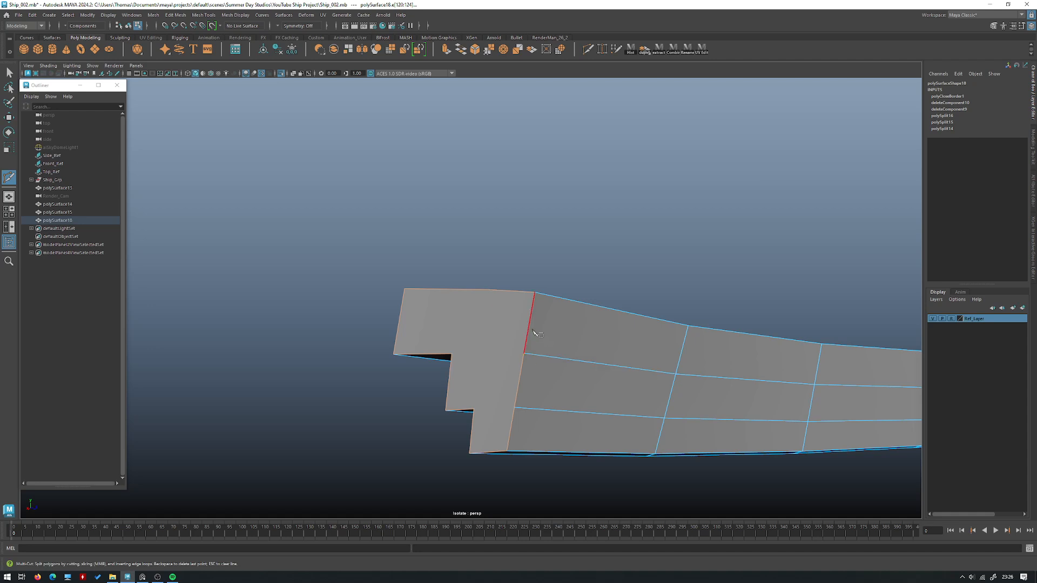
pyautogui.click(451, 355)
pyautogui.rightClick(453, 354)
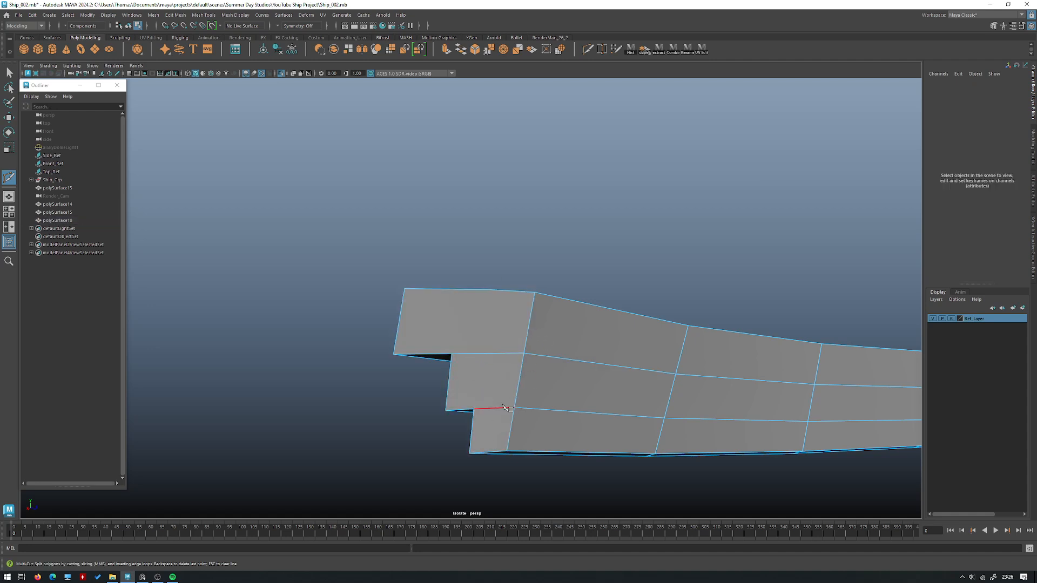
pyautogui.keyDown('alt'); pyautogui.moveTo(503, 406); pyautogui.dragTo(478, 355); pyautogui.keyUp('alt')
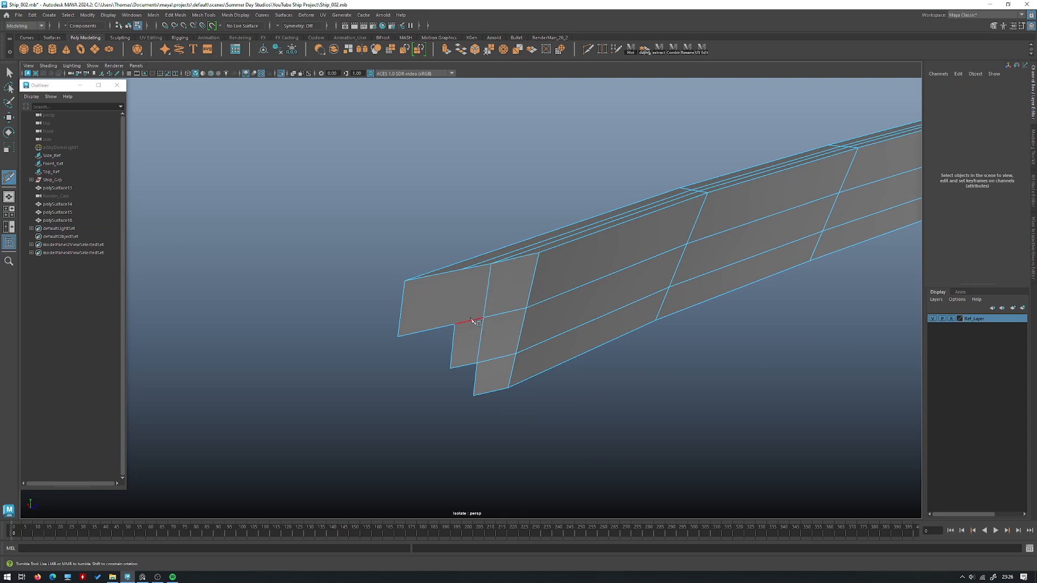
pyautogui.keyDown('alt'); pyautogui.moveTo(550, 261); pyautogui.dragTo(465, 290); pyautogui.keyUp('alt')
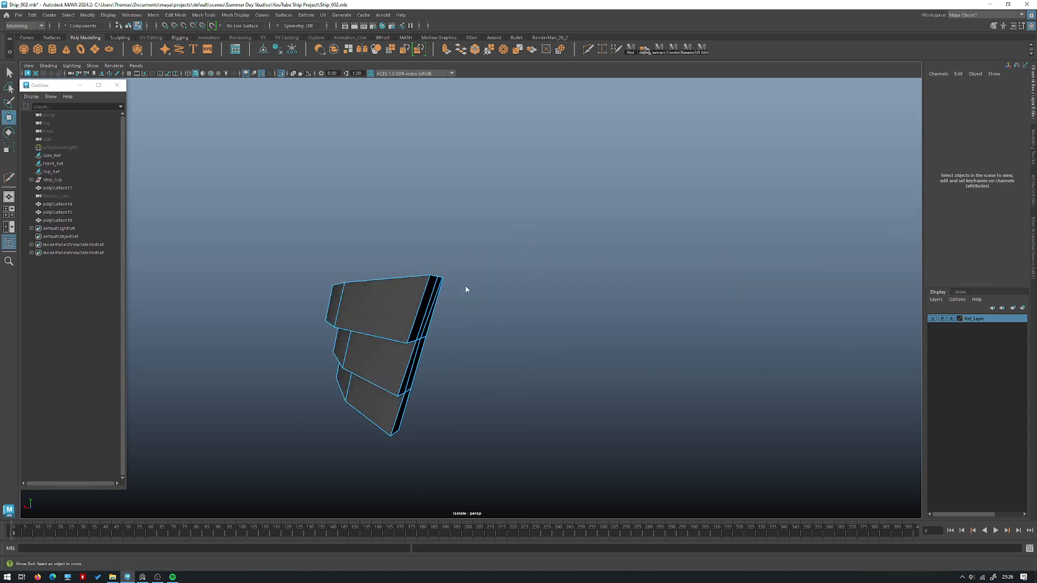
# Step: Examine the finished stepped moulding's forward end and its fit against the surrounding stern gallery and hull
pyautogui.moveTo(465, 289); pyautogui.dragTo(493, 285, button='right')
pyautogui.hotkey('ctrl', '1')
pyautogui.keyDown('alt'); pyautogui.moveTo(493, 284); pyautogui.dragTo(446, 273); pyautogui.keyUp('alt')
pyautogui.keyDown('alt'); pyautogui.moveTo(447, 273); pyautogui.dragTo(333, 264, button='right'); pyautogui.keyUp('alt')
pyautogui.keyDown('alt'); pyautogui.moveTo(333, 264); pyautogui.dragTo(423, 357); pyautogui.keyUp('alt')
pyautogui.keyDown('alt'); pyautogui.moveTo(424, 356); pyautogui.dragTo(526, 323, button='middle'); pyautogui.keyUp('alt')
pyautogui.keyDown('alt'); pyautogui.moveTo(527, 324); pyautogui.dragTo(550, 331, button='right'); pyautogui.keyUp('alt')
pyautogui.keyDown('alt'); pyautogui.moveTo(550, 332); pyautogui.dragTo(511, 286); pyautogui.keyUp('alt')
pyautogui.hotkey('ctrl', '1')
pyautogui.hotkey('ctrl', '1')
pyautogui.keyDown('alt'); pyautogui.moveTo(408, 280); pyautogui.dragTo(482, 417); pyautogui.keyUp('alt')
pyautogui.click(251, 323)
pyautogui.click(485, 246)
pyautogui.keyDown('alt'); pyautogui.moveTo(485, 246); pyautogui.dragTo(389, 289); pyautogui.keyUp('alt')
pyautogui.click(475, 378)
pyautogui.press('f')
pyautogui.scroll(-5, 303, 340)
pyautogui.click(316, 360)
pyautogui.click(399, 248)
pyautogui.keyDown('alt'); pyautogui.moveTo(399, 245); pyautogui.dragTo(480, 268, button='middle'); pyautogui.keyUp('alt')
pyautogui.keyDown('alt'); pyautogui.moveTo(480, 269); pyautogui.dragTo(599, 432, button='right'); pyautogui.keyUp('alt')
# Step: Duplicate the stern gallery's window panel surface, polySurface13
pyautogui.click(204, 239)
pyautogui.press('space')
pyautogui.press('space')
pyautogui.scroll(4, 561, 324)
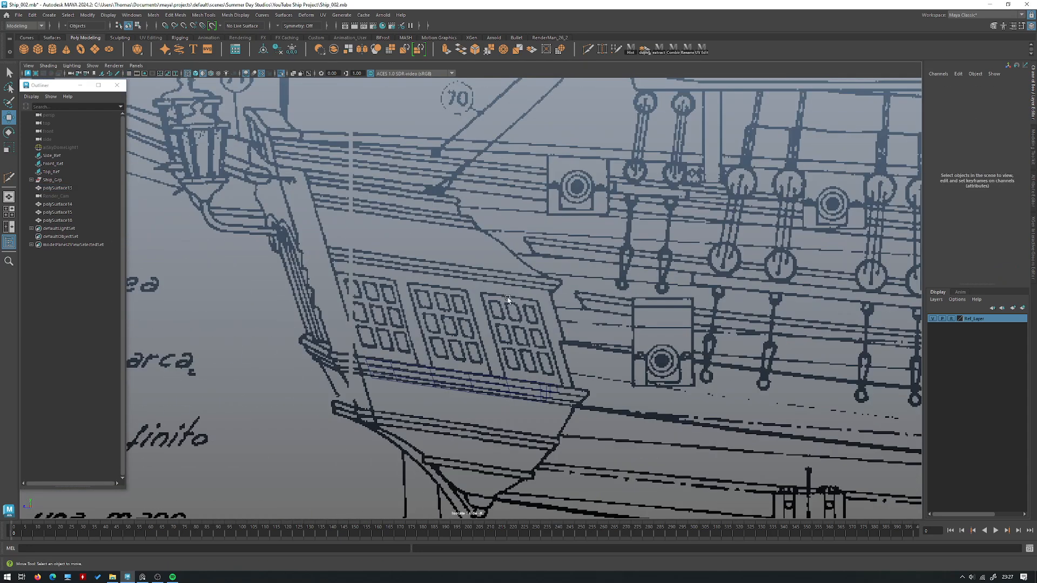
pyautogui.hotkey('ctrl', '1')
pyautogui.scroll(4, 508, 300)
pyautogui.click(436, 255)
pyautogui.keyDown('alt'); pyautogui.moveTo(411, 231); pyautogui.dragTo(424, 238, button='middle'); pyautogui.keyUp('alt')
pyautogui.scroll(1, 424, 237)
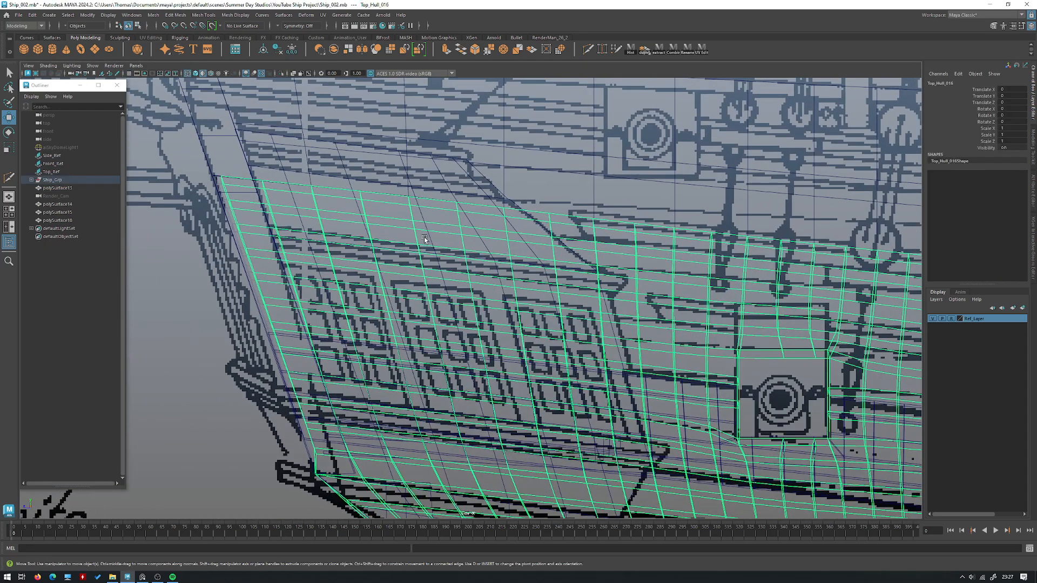
pyautogui.click(420, 219)
pyautogui.keyDown('alt'); pyautogui.moveTo(423, 212); pyautogui.dragTo(512, 269, button='right'); pyautogui.keyUp('alt')
pyautogui.click(599, 296)
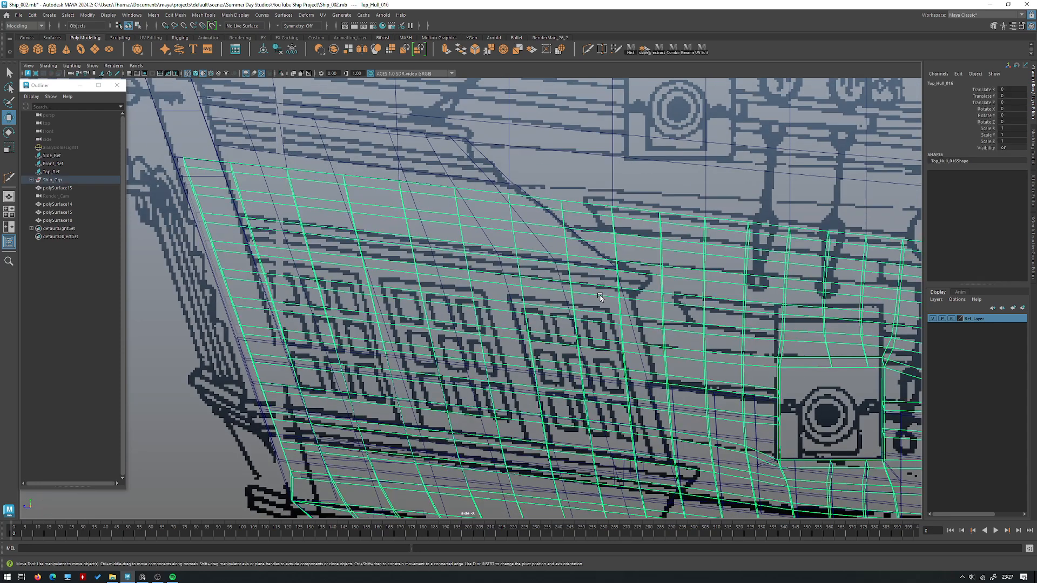
pyautogui.click(629, 306)
pyautogui.keyDown('alt'); pyautogui.moveTo(628, 306); pyautogui.dragTo(650, 312, button='middle'); pyautogui.keyUp('alt')
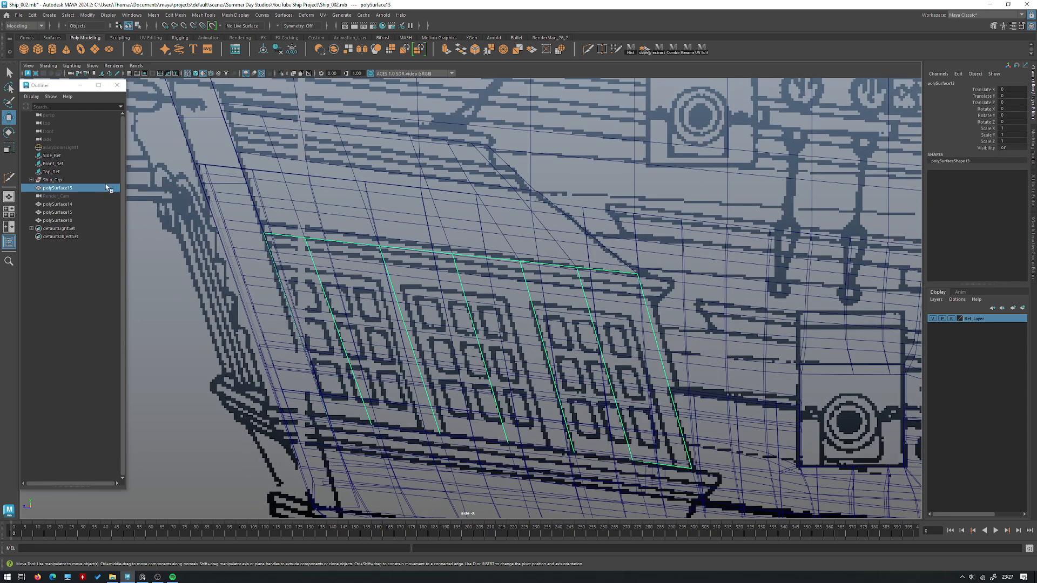
pyautogui.hotkey('ctrl', 'd')
# Step: Isolate the duplicated window panel together with the Side_Ref image
pyautogui.rightClick(64, 229)
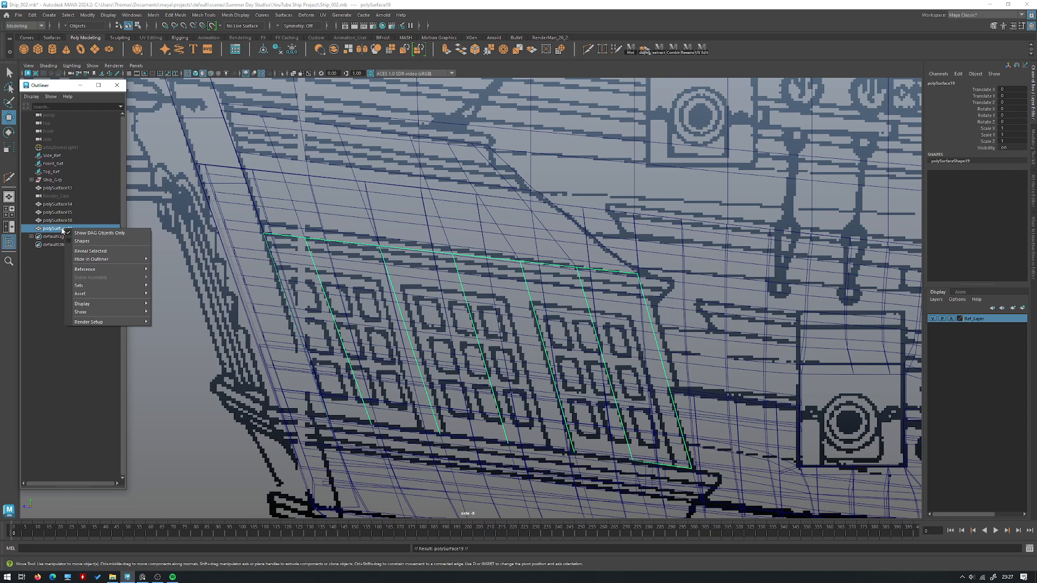
pyautogui.click(62, 229)
pyautogui.keyDown('ctrl'); pyautogui.click(61, 157); pyautogui.keyUp('ctrl')
pyautogui.hotkey('ctrl', '1')
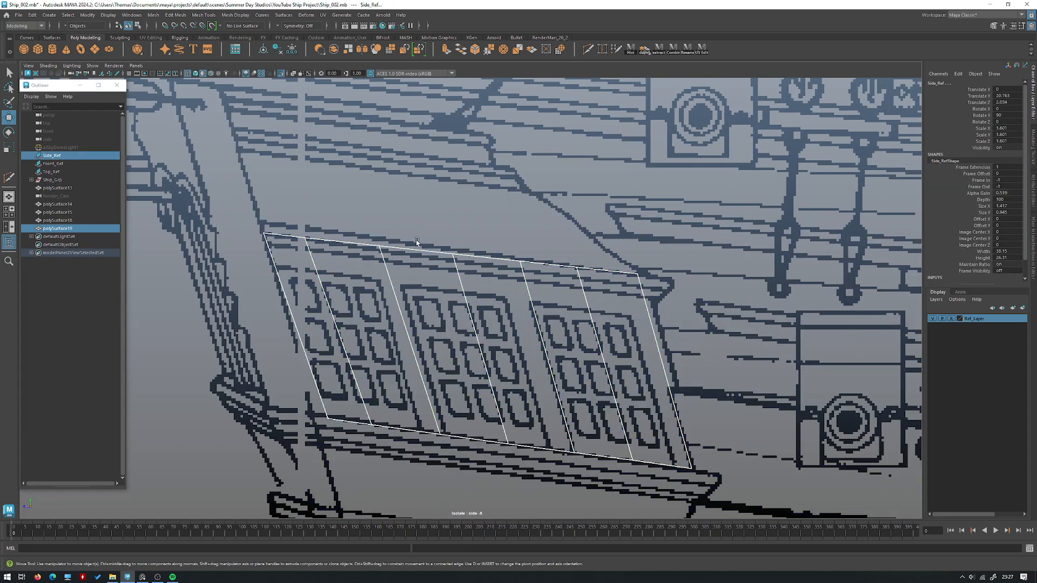
# Step: Insert a lengthwise edge loop near the copied panel's top, along the lower line of the trim in the side reference
pyautogui.click(409, 248)
pyautogui.keyDown('alt'); pyautogui.moveTo(409, 248); pyautogui.dragTo(502, 274, button='right'); pyautogui.keyUp('alt')
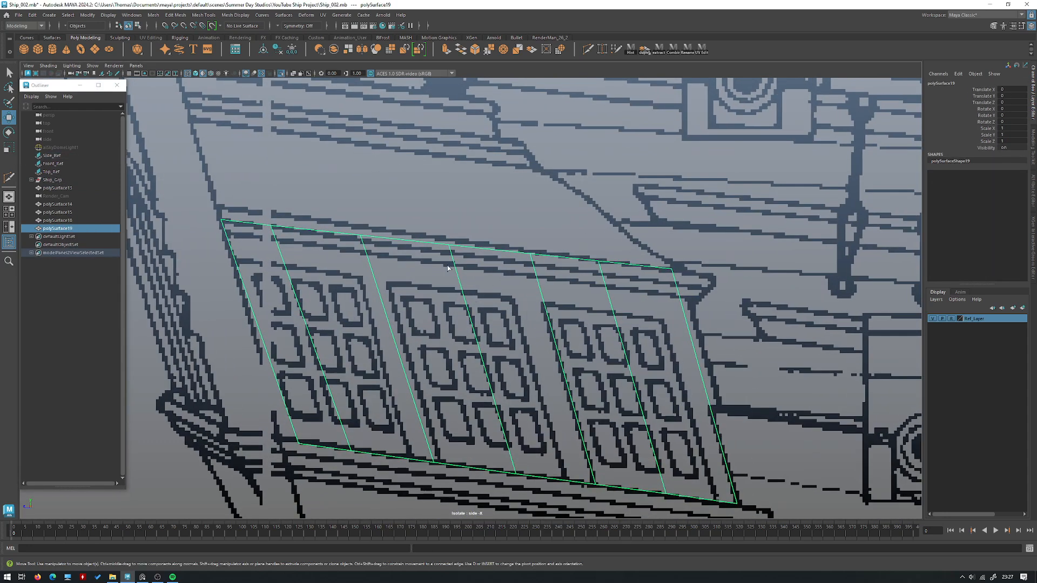
pyautogui.press('g')
pyautogui.moveTo(458, 266); pyautogui.dragTo(454, 270)
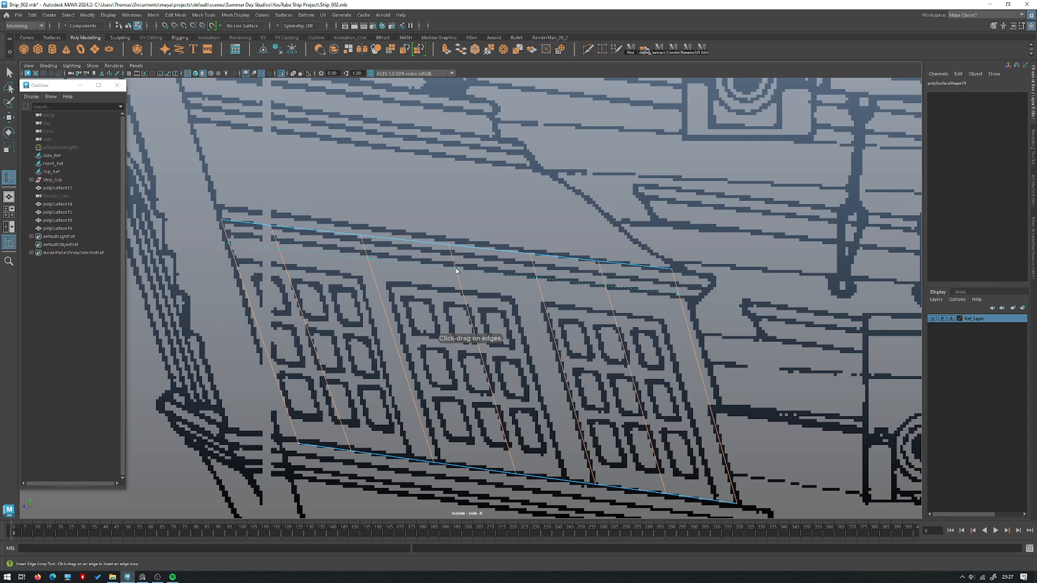
pyautogui.moveTo(454, 270); pyautogui.dragTo(336, 245)
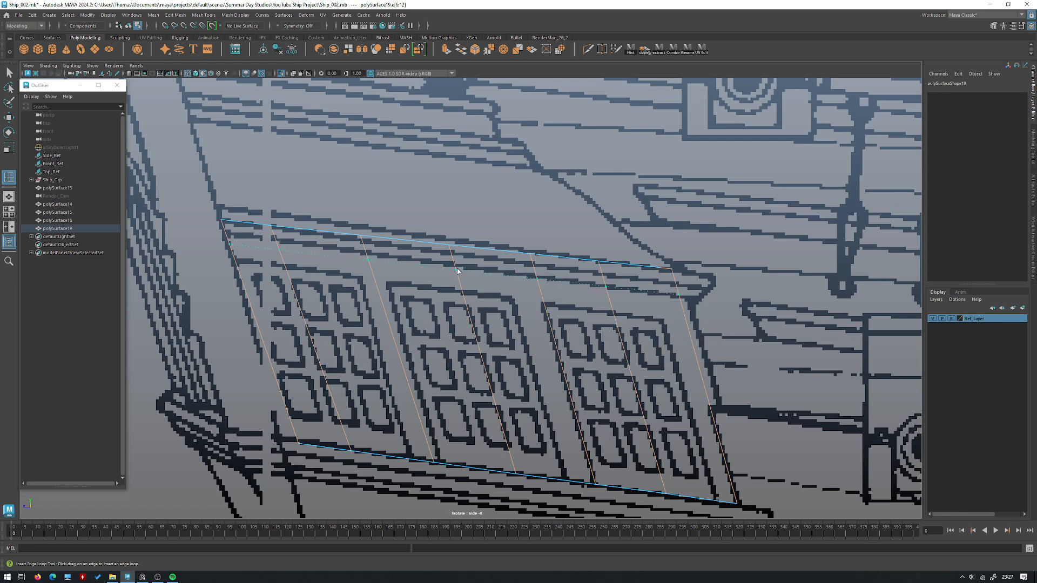
pyautogui.moveTo(457, 271); pyautogui.dragTo(457, 271)
pyautogui.press('w')
pyautogui.moveTo(475, 248); pyautogui.dragTo(534, 230, button='right')
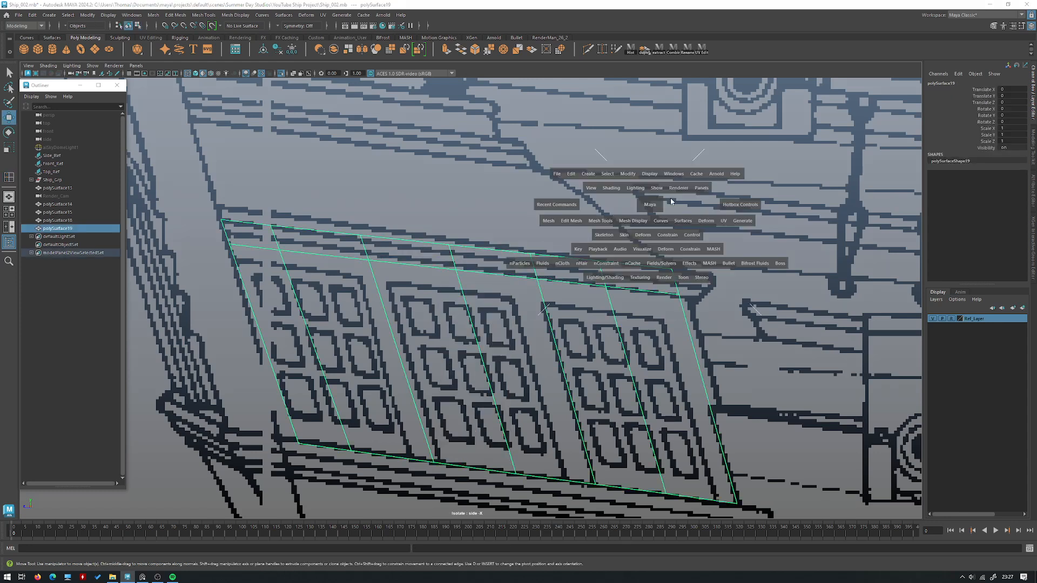
# Step: Isolate the copied panel and delete everything below the new edge loop, leaving only the narrow top band
pyautogui.press('space')
pyautogui.press('space')
pyautogui.keyDown('alt'); pyautogui.moveTo(508, 235); pyautogui.dragTo(622, 194); pyautogui.keyUp('alt')
pyautogui.hotkey('ctrl', '1')
pyautogui.moveTo(623, 194); pyautogui.dragTo(607, 257, button='right')
pyautogui.keyDown('alt'); pyautogui.moveTo(607, 257); pyautogui.dragTo(631, 264); pyautogui.keyUp('alt')
pyautogui.moveTo(669, 475); pyautogui.dragTo(140, 324)
pyautogui.press('Delete')
pyautogui.moveTo(532, 187); pyautogui.dragTo(536, 181, button='right')
pyautogui.keyDown('alt'); pyautogui.moveTo(536, 180); pyautogui.dragTo(629, 210); pyautogui.keyUp('alt')
pyautogui.moveTo(630, 211); pyautogui.dragTo(578, 250, button='right')
pyautogui.press('q')
pyautogui.moveTo(578, 250); pyautogui.dragTo(319, 209)
pyautogui.press('Delete')
pyautogui.moveTo(319, 208); pyautogui.dragTo(415, 160, button='right')
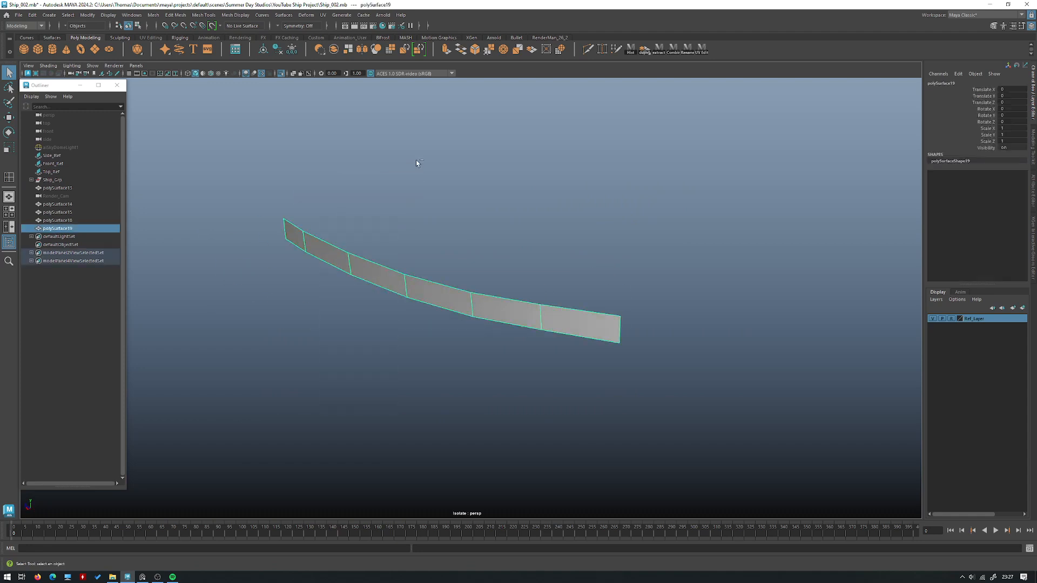
# Step: Split the band lengthwise through its middle with a Multi-Cut edge loop
pyautogui.hotkey('ctrl', '1')
pyautogui.press('space')
pyautogui.press('space')
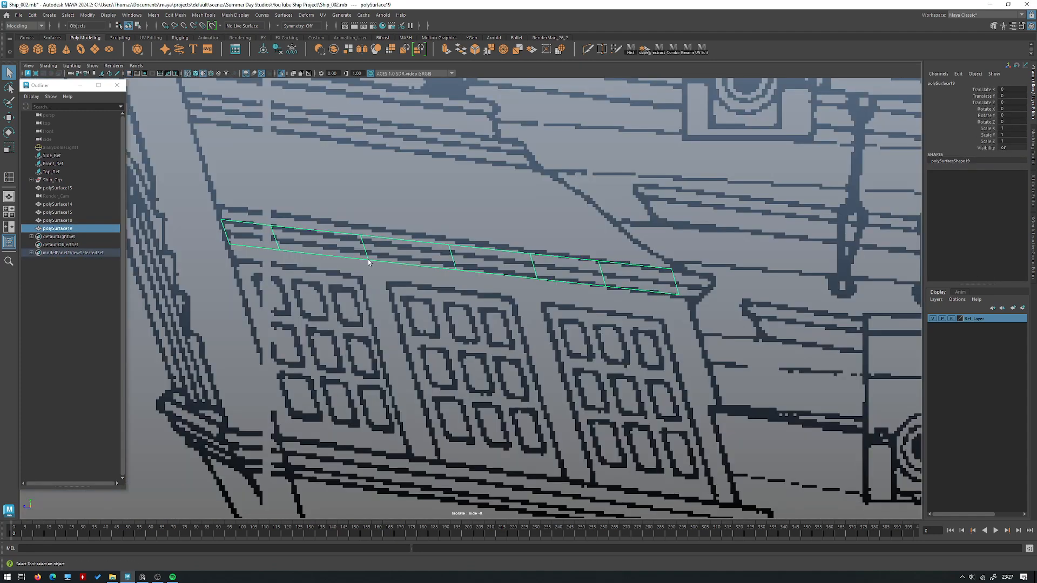
pyautogui.keyDown('shift'); pyautogui.moveTo(506, 257); pyautogui.dragTo(549, 240, button='right'); pyautogui.keyUp('shift')
pyautogui.keyDown('ctrl'); pyautogui.middleClick(453, 257); pyautogui.keyUp('ctrl')
pyautogui.press('w')
# Step: Extrude the band to give it thickness and extrude its upper row of faces further outward as a step
pyautogui.press('space')
pyautogui.press('space')
pyautogui.keyDown('alt'); pyautogui.moveTo(549, 240); pyautogui.dragTo(666, 274); pyautogui.keyUp('alt')
pyautogui.press('w')
pyautogui.press('q')
pyautogui.click(637, 267)
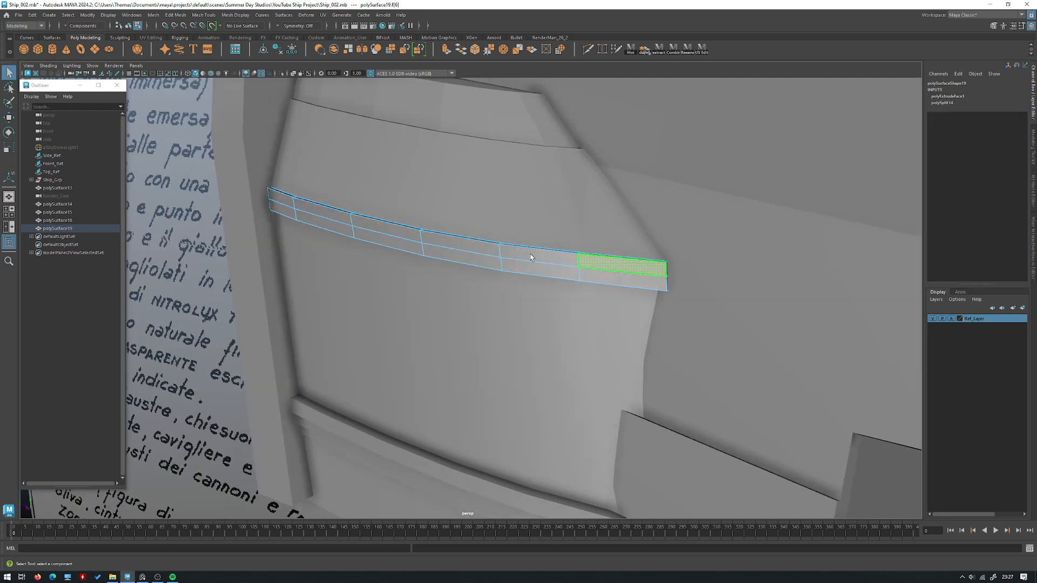
pyautogui.keyDown('shift'); pyautogui.doubleClick(309, 208); pyautogui.keyUp('shift')
pyautogui.hotkey('ctrl', 'e')
pyautogui.keyDown('alt'); pyautogui.moveTo(767, 173); pyautogui.dragTo(640, 129); pyautogui.keyUp('alt')
pyautogui.press('w')
pyautogui.moveTo(465, 254)
pyautogui.keyDown('alt'); pyautogui.mouseDown()
pyautogui.moveTo(437, 246)
pyautogui.moveTo(468, 266)
pyautogui.mouseUp(); pyautogui.keyUp('alt')
pyautogui.moveTo(458, 255); pyautogui.dragTo(500, 242, button='right')
# Step: Examine how the new upper moulding sits on the stern gallery and hull from several angles
pyautogui.keyDown('alt'); pyautogui.moveTo(499, 241); pyautogui.dragTo(516, 271); pyautogui.keyUp('alt')
pyautogui.keyDown('alt'); pyautogui.moveTo(516, 271); pyautogui.dragTo(407, 301, button='right'); pyautogui.keyUp('alt')
pyautogui.hotkey('alt', 'd')
pyautogui.keyDown('alt'); pyautogui.moveTo(407, 301); pyautogui.dragTo(355, 301); pyautogui.keyUp('alt')
pyautogui.keyDown('alt'); pyautogui.moveTo(354, 300); pyautogui.dragTo(340, 293, button='right'); pyautogui.keyUp('alt')
pyautogui.keyDown('alt'); pyautogui.moveTo(340, 294); pyautogui.dragTo(487, 300); pyautogui.keyUp('alt')
pyautogui.keyDown('alt'); pyautogui.moveTo(487, 299); pyautogui.dragTo(588, 330, button='right'); pyautogui.keyUp('alt')
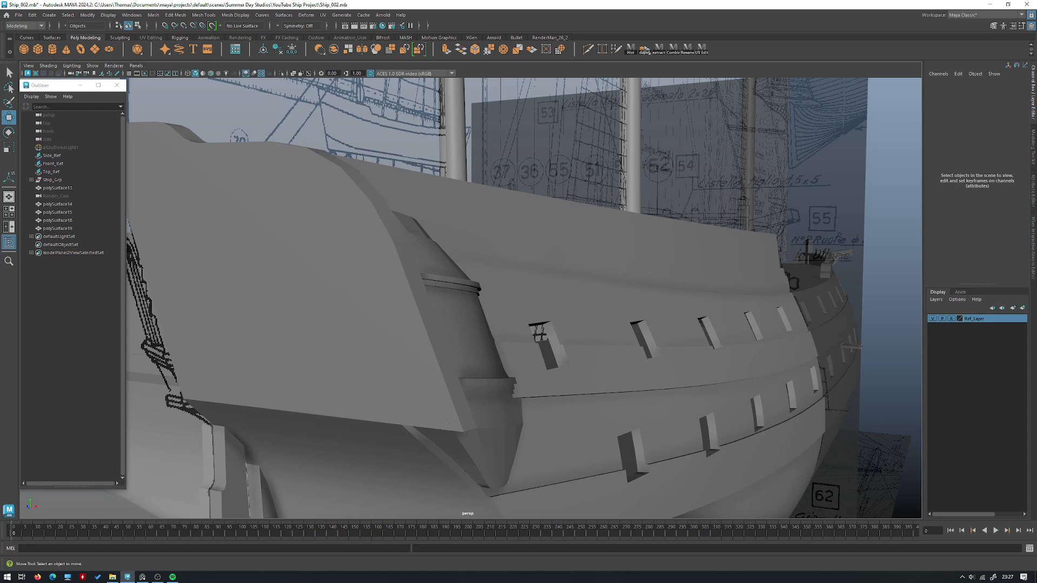
pyautogui.keyDown('alt'); pyautogui.moveTo(488, 231); pyautogui.dragTo(547, 289); pyautogui.keyUp('alt')
pyautogui.keyDown('alt'); pyautogui.moveTo(547, 290); pyautogui.dragTo(533, 291, button='right'); pyautogui.keyUp('alt')
# Step: Align the move axis to the moulding's length and slide its forward-end vertices forward to extend it toward the hull
pyautogui.click(532, 287)
pyautogui.press('space')
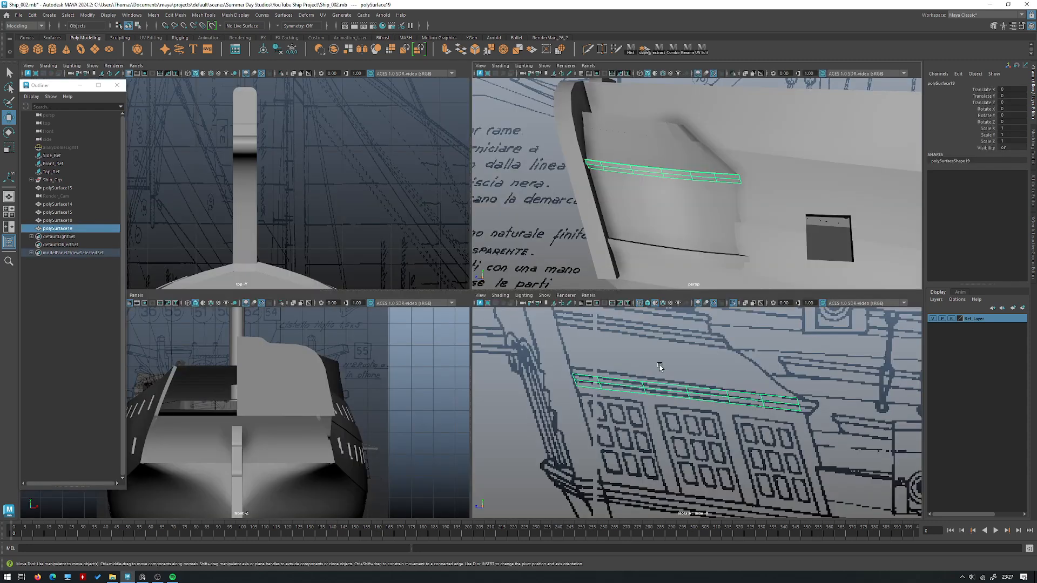
pyautogui.press('space')
pyautogui.keyDown('alt'); pyautogui.moveTo(643, 218); pyautogui.dragTo(670, 275); pyautogui.keyUp('alt')
pyautogui.keyDown('alt'); pyautogui.moveTo(670, 275); pyautogui.dragTo(697, 324, button='right'); pyautogui.keyUp('alt')
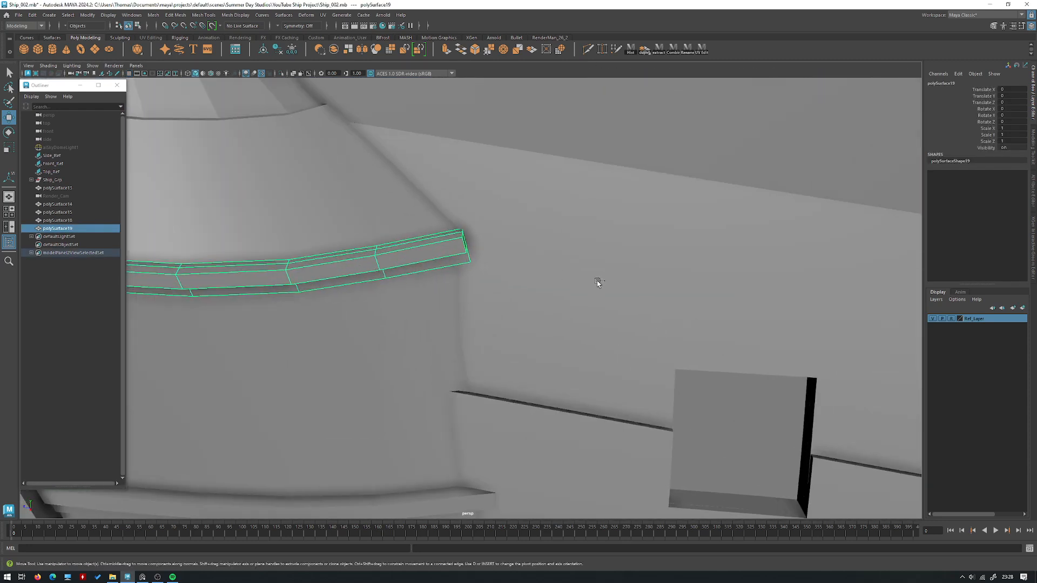
pyautogui.hotkey('ctrl', '1')
pyautogui.moveTo(567, 241); pyautogui.dragTo(513, 241, button='right')
pyautogui.moveTo(535, 316); pyautogui.dragTo(439, 182)
pyautogui.press('d')
pyautogui.press('d')
pyautogui.click(419, 231)
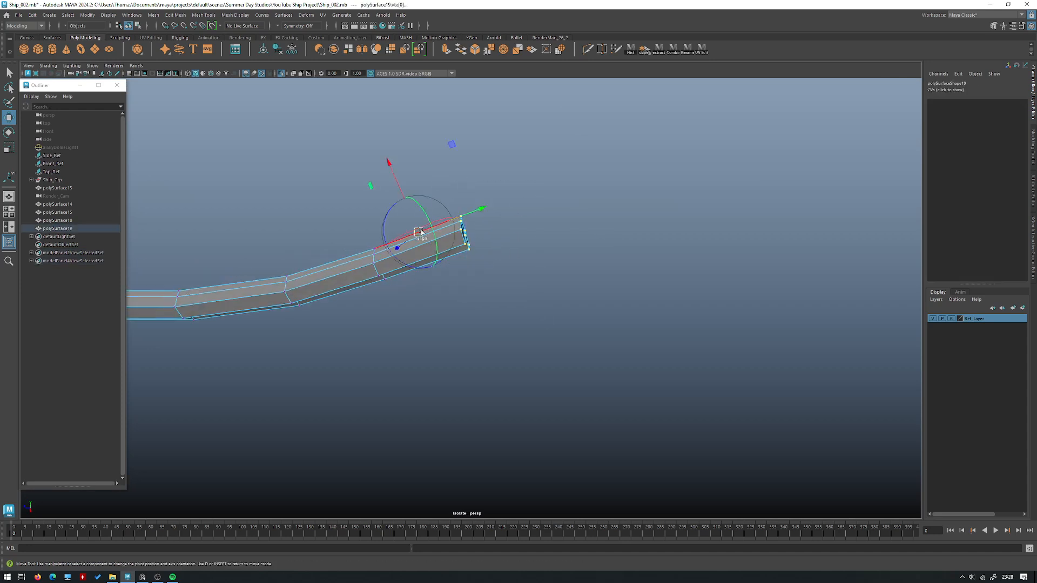
pyautogui.hotkey('ctrl', '1')
pyautogui.moveTo(465, 215); pyautogui.dragTo(487, 205)
pyautogui.press('space')
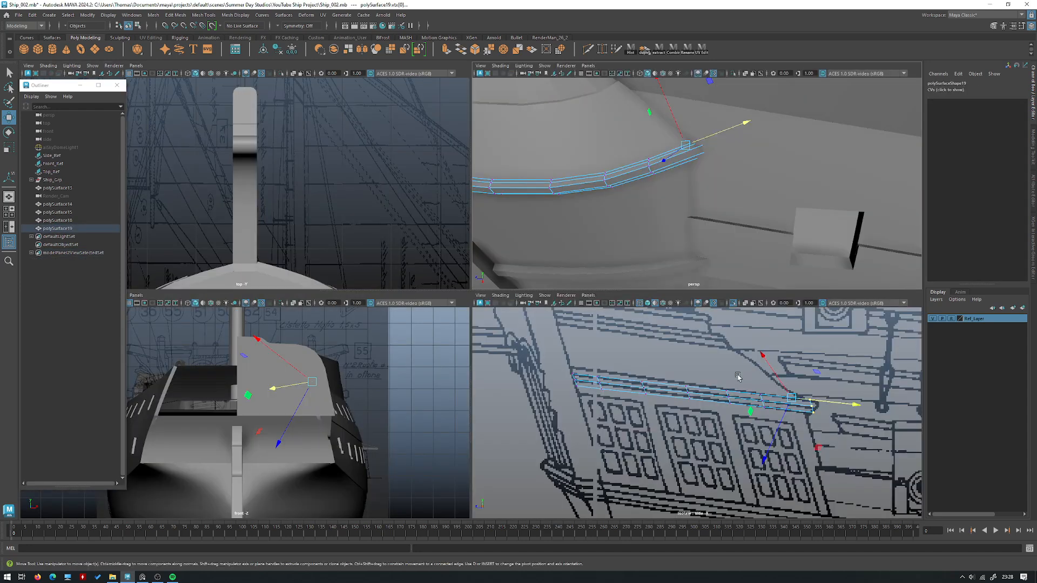
pyautogui.press('space')
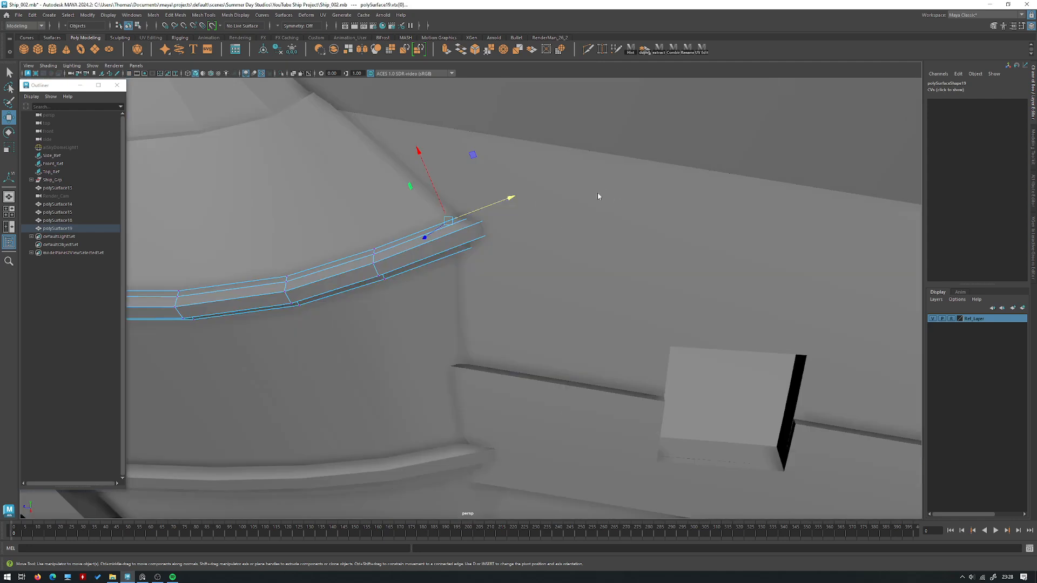
# Step: Select both front face rows of the isolated moulding and shift them sideways to adjust its projection from the gallery
pyautogui.press('F8')
pyautogui.hotkey('ctrl', '1')
pyautogui.rightClick(679, 177)
pyautogui.moveTo(679, 177); pyautogui.dragTo(678, 197, button='right')
pyautogui.keyDown('alt'); pyautogui.moveTo(670, 270); pyautogui.dragTo(617, 234); pyautogui.keyUp('alt')
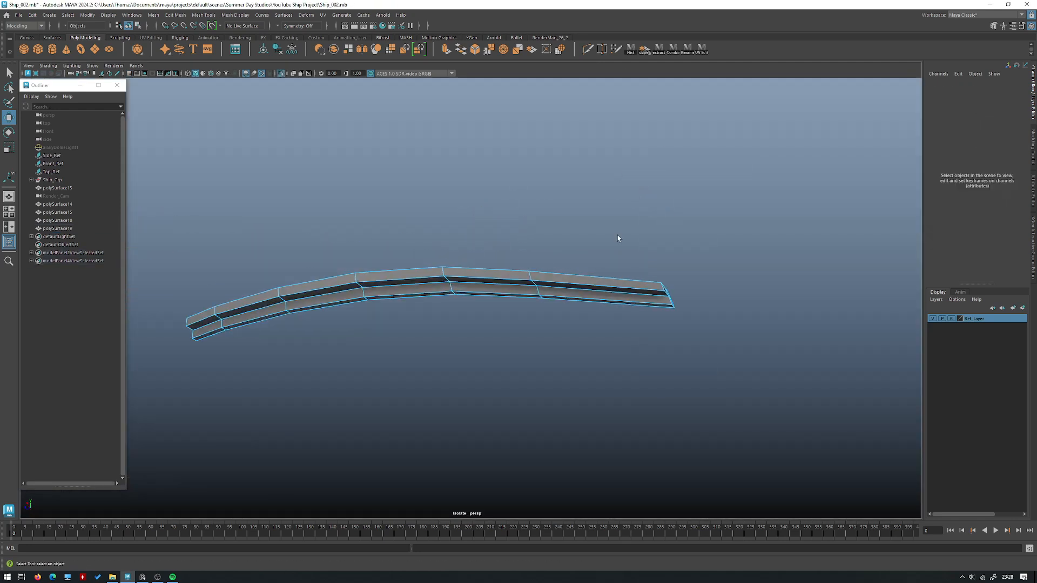
pyautogui.press('q')
pyautogui.click(578, 293)
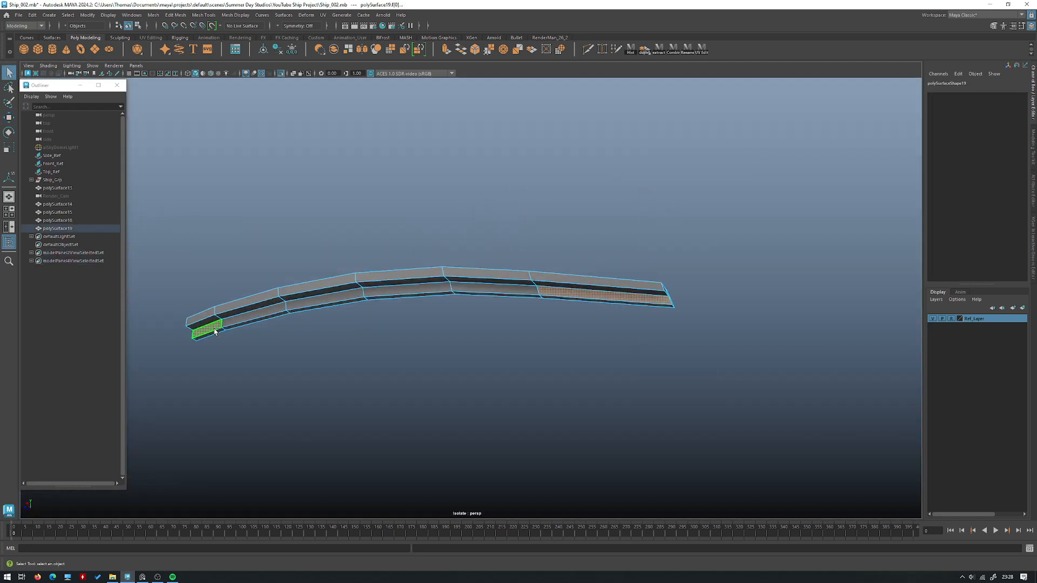
pyautogui.keyDown('shift'); pyautogui.doubleClick(613, 294); pyautogui.keyUp('shift')
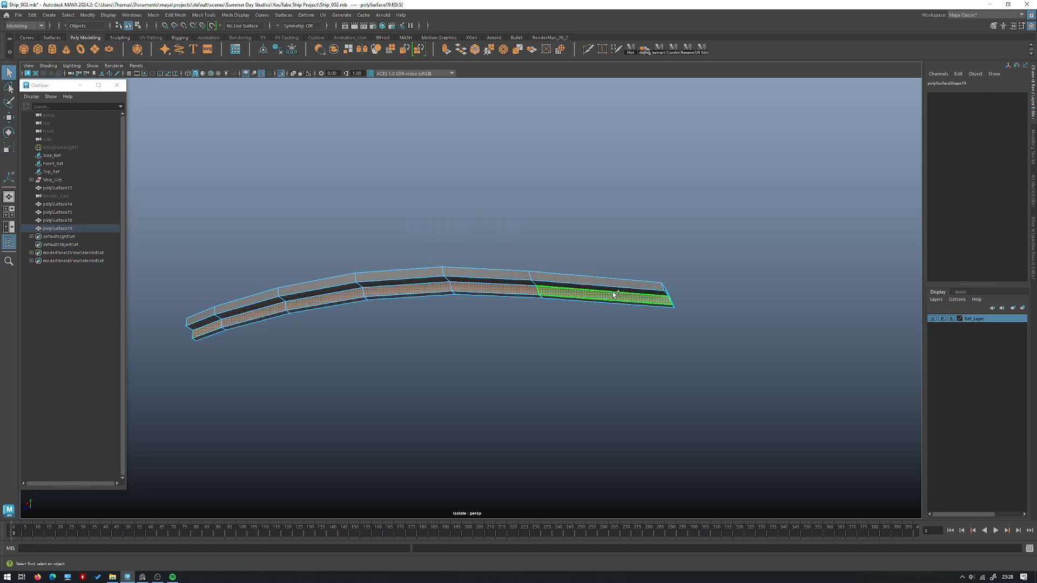
pyautogui.keyDown('shift'); pyautogui.doubleClick(193, 311); pyautogui.keyUp('shift')
pyautogui.keyDown('alt'); pyautogui.moveTo(281, 276); pyautogui.dragTo(476, 233); pyautogui.keyUp('alt')
pyautogui.press('w')
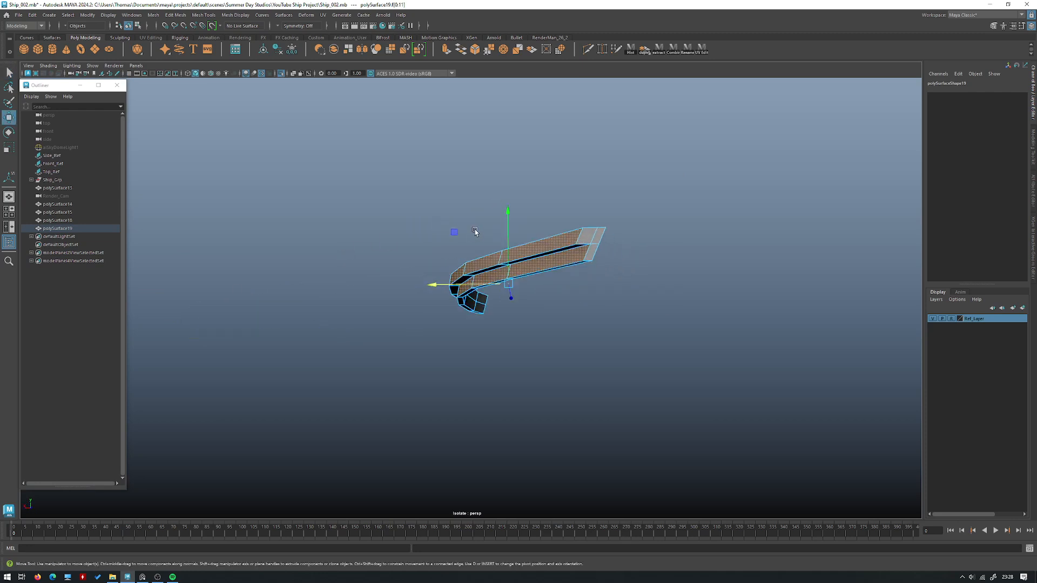
pyautogui.hotkey('ctrl', '1')
pyautogui.press('space')
pyautogui.press('space')
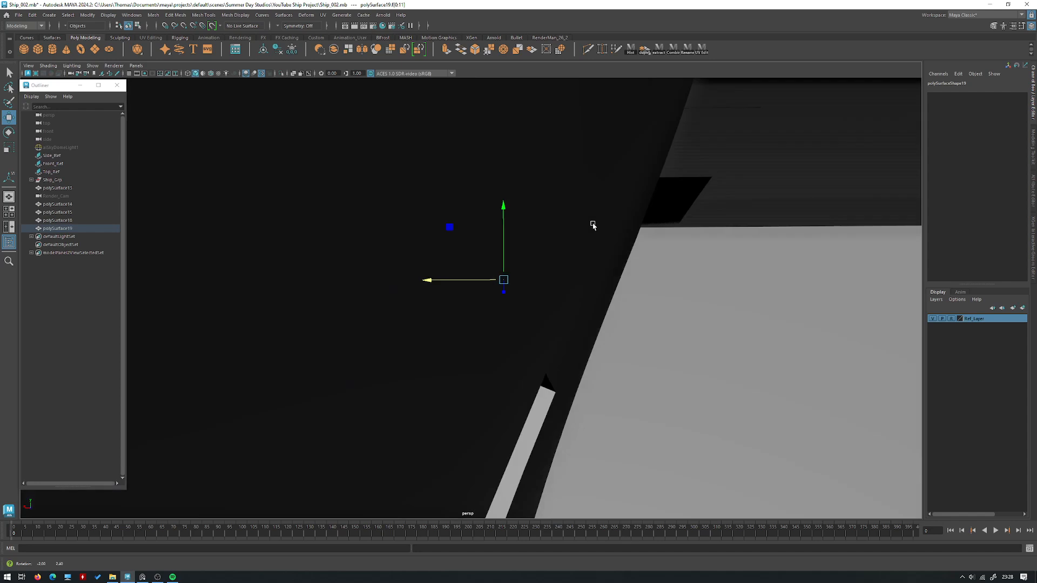
# Step: Move the upper row of front faces sideways to adjust the upper step's projection over the lower one
pyautogui.press('f')
pyautogui.press('q')
pyautogui.click(585, 250)
pyautogui.keyDown('alt'); pyautogui.moveTo(585, 250); pyautogui.dragTo(477, 274); pyautogui.keyUp('alt')
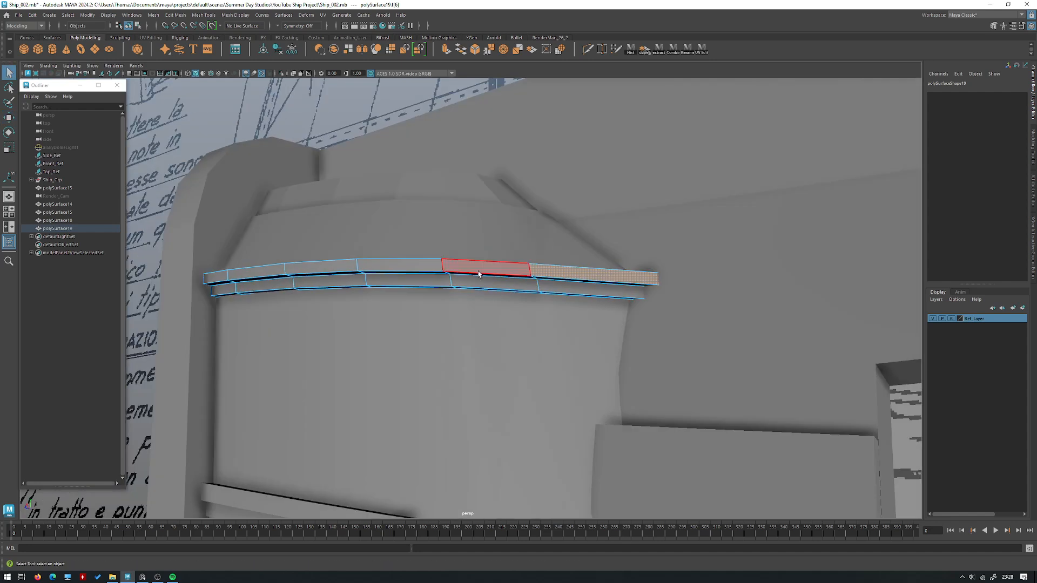
pyautogui.keyDown('shift'); pyautogui.doubleClick(210, 279); pyautogui.keyUp('shift')
pyautogui.press('w')
pyautogui.keyDown('alt'); pyautogui.moveTo(211, 279); pyautogui.dragTo(411, 305); pyautogui.keyUp('alt')
pyautogui.moveTo(445, 264); pyautogui.dragTo(481, 252, button='right')
# Step: Isolate the upper moulding together with the hull plank at its forward end
pyautogui.keyDown('alt'); pyautogui.moveTo(481, 252); pyautogui.dragTo(654, 262); pyautogui.keyUp('alt')
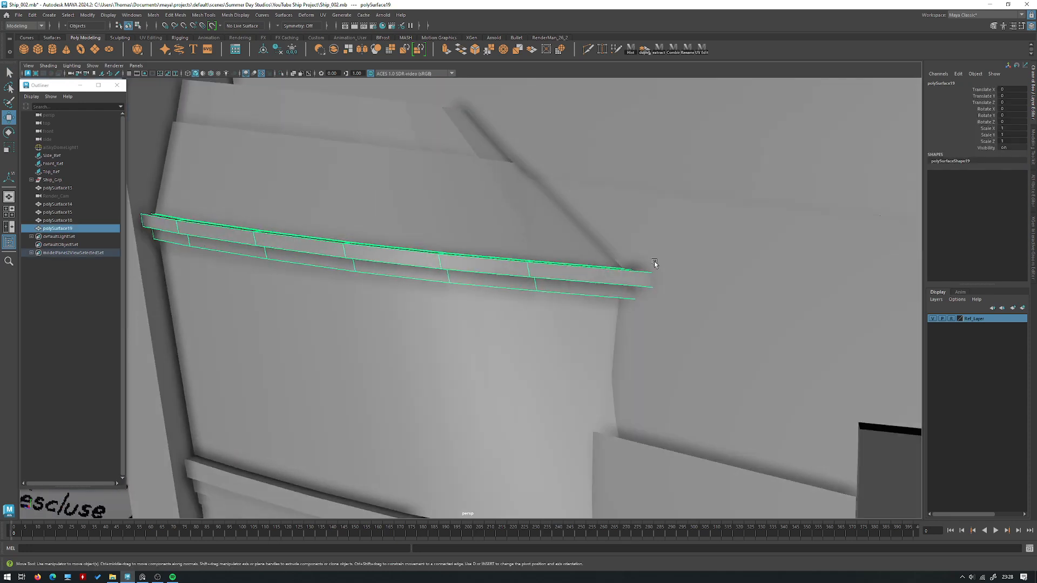
pyautogui.keyDown('alt'); pyautogui.moveTo(655, 263); pyautogui.dragTo(754, 321, button='right'); pyautogui.keyUp('alt')
pyautogui.keyDown('alt'); pyautogui.moveTo(753, 321); pyautogui.dragTo(620, 323, button='middle'); pyautogui.keyUp('alt')
pyautogui.keyDown('shift'); pyautogui.click(619, 323); pyautogui.keyUp('shift')
pyautogui.keyDown('alt'); pyautogui.moveTo(620, 323); pyautogui.dragTo(627, 313); pyautogui.keyUp('alt')
pyautogui.hotkey('ctrl', '1')
pyautogui.click(679, 279)
pyautogui.keyDown('alt'); pyautogui.moveTo(682, 280); pyautogui.dragTo(539, 313, button='middle'); pyautogui.keyUp('alt')
pyautogui.keyDown('alt'); pyautogui.moveTo(539, 314); pyautogui.dragTo(578, 339, button='right'); pyautogui.keyUp('alt')
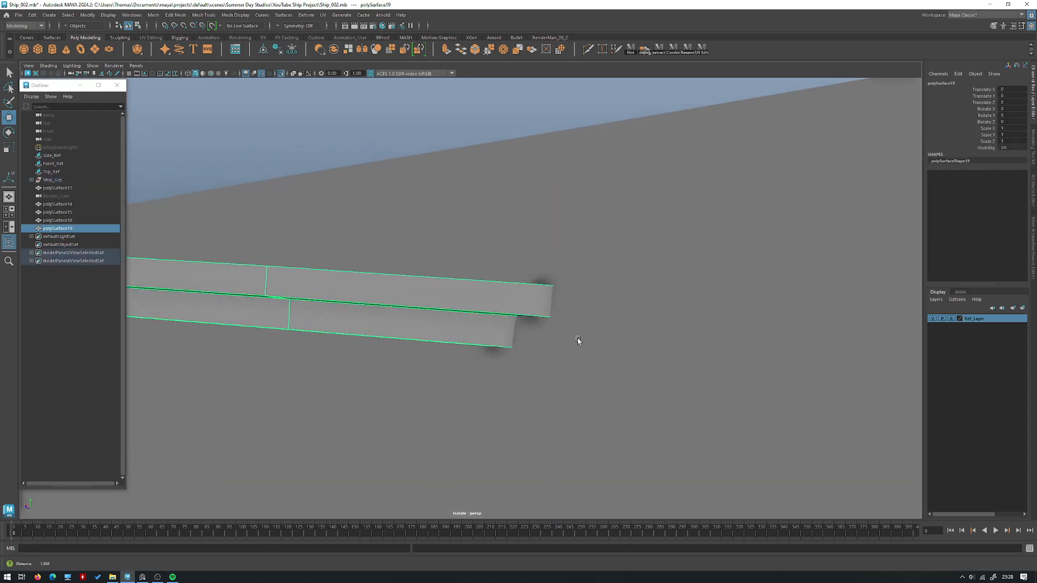
pyautogui.keyDown('alt'); pyautogui.moveTo(578, 339); pyautogui.dragTo(516, 326); pyautogui.keyUp('alt')
# Step: Cut edges with Multi-Cut around both moulding steps where their forward ends meet the hull plank
pyautogui.keyDown('shift'); pyautogui.moveTo(516, 322); pyautogui.dragTo(453, 327, button='right'); pyautogui.keyUp('shift')
pyautogui.keyDown('alt'); pyautogui.moveTo(454, 327); pyautogui.dragTo(474, 375, button='right'); pyautogui.keyUp('alt')
pyautogui.keyDown('alt'); pyautogui.moveTo(475, 374); pyautogui.dragTo(538, 318); pyautogui.keyUp('alt')
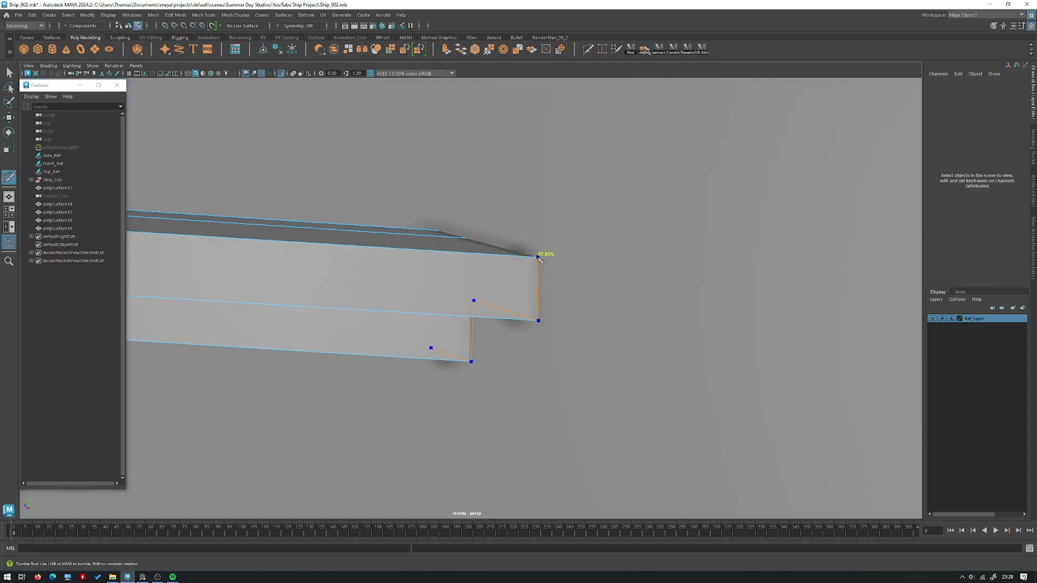
pyautogui.click(538, 257)
pyautogui.keyDown('alt'); pyautogui.moveTo(509, 241); pyautogui.dragTo(465, 268); pyautogui.keyUp('alt')
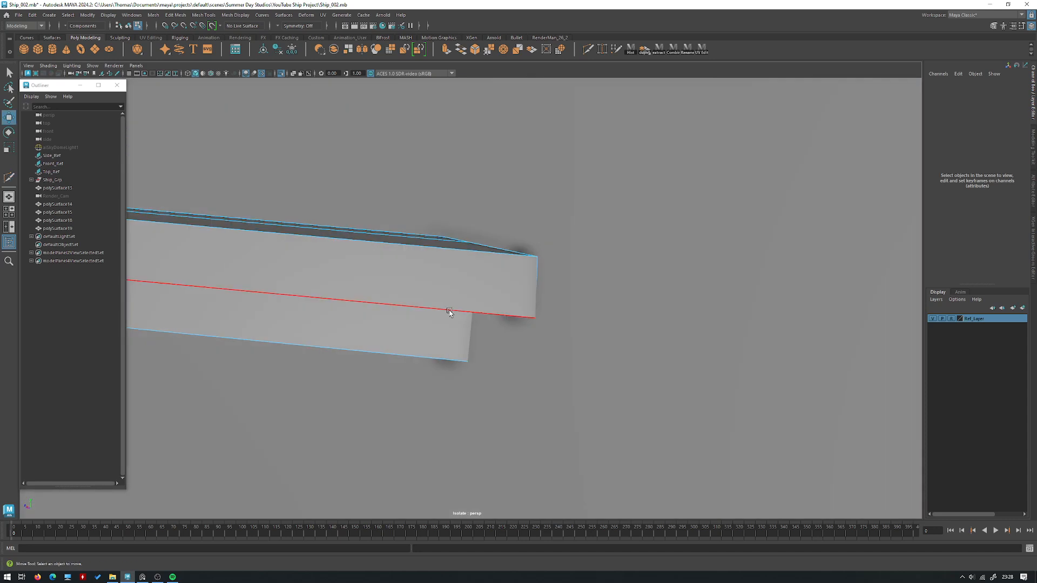
# Step: Delete the upper moulding's faces beyond the new cut at its forward end, working in wireframe display
pyautogui.moveTo(417, 281); pyautogui.dragTo(419, 296, button='right')
pyautogui.moveTo(419, 297); pyautogui.dragTo(419, 302, button='right')
pyautogui.press('4')
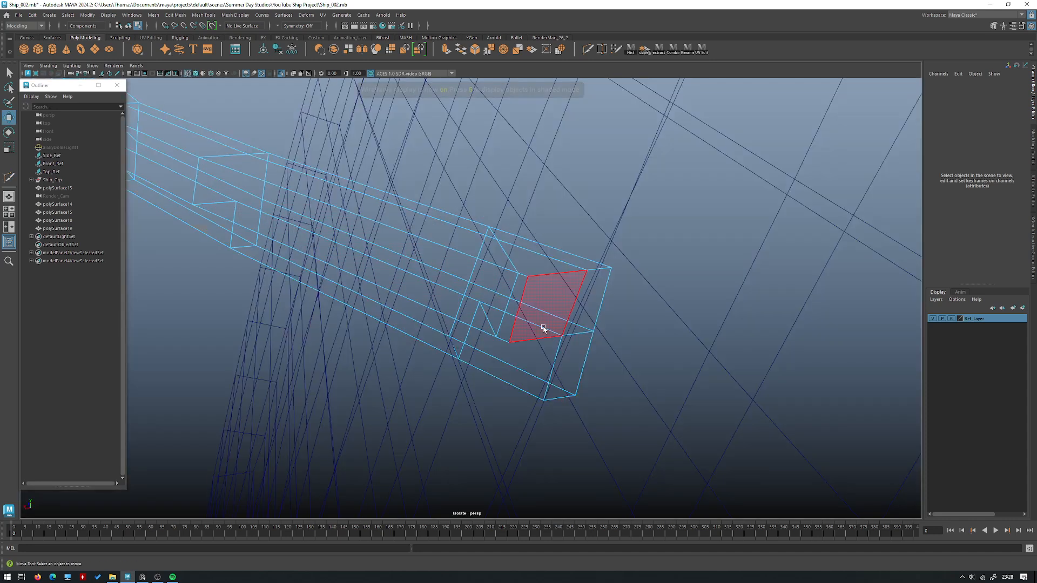
pyautogui.keyDown('alt'); pyautogui.moveTo(544, 329); pyautogui.dragTo(584, 385); pyautogui.keyUp('alt')
pyautogui.moveTo(546, 225); pyautogui.dragTo(529, 206)
pyautogui.press('Delete')
pyautogui.click(518, 303)
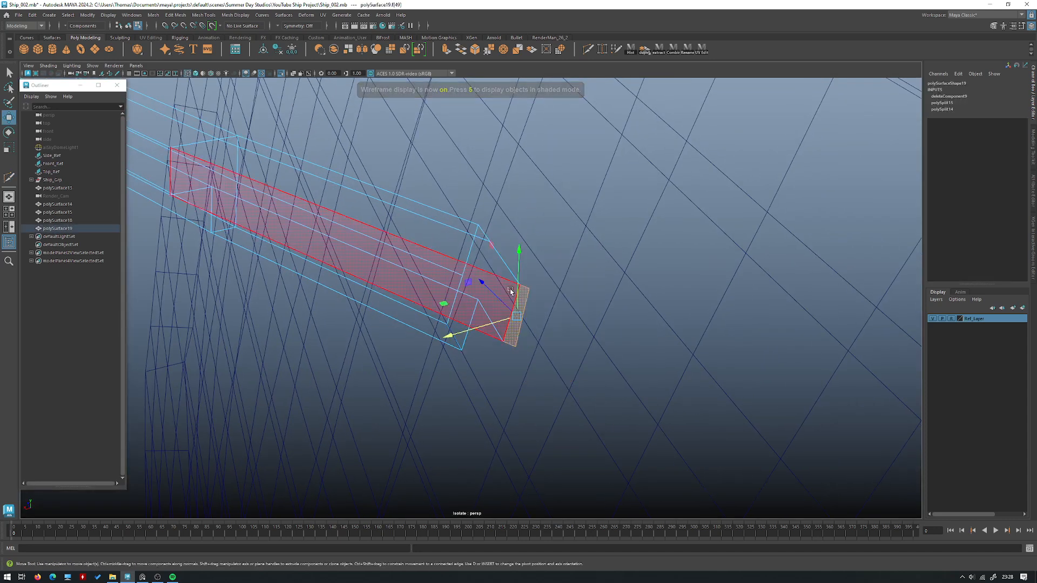
pyautogui.press('Delete')
pyautogui.press('5')
# Step: Isolate the upper moulding and fill the open border at its forward end with an end face
pyautogui.moveTo(444, 241); pyautogui.dragTo(484, 227, button='right')
pyautogui.hotkey('ctrl', '1')
pyautogui.keyDown('alt'); pyautogui.moveTo(483, 227); pyautogui.dragTo(518, 245); pyautogui.keyUp('alt')
pyautogui.hotkey('ctrl', '1')
pyautogui.moveTo(519, 247); pyautogui.dragTo(519, 229, button='right')
pyautogui.keyDown('alt'); pyautogui.moveTo(519, 232); pyautogui.dragTo(539, 286); pyautogui.keyUp('alt')
pyautogui.doubleClick(486, 250)
pyautogui.keyDown('shift'); pyautogui.moveTo(484, 258); pyautogui.dragTo(502, 252, button='right'); pyautogui.keyUp('shift')
# Step: Cut an edge across the upper moulding's end face from its inner corner to the opposite side, and bring back the full scene
pyautogui.press('y')
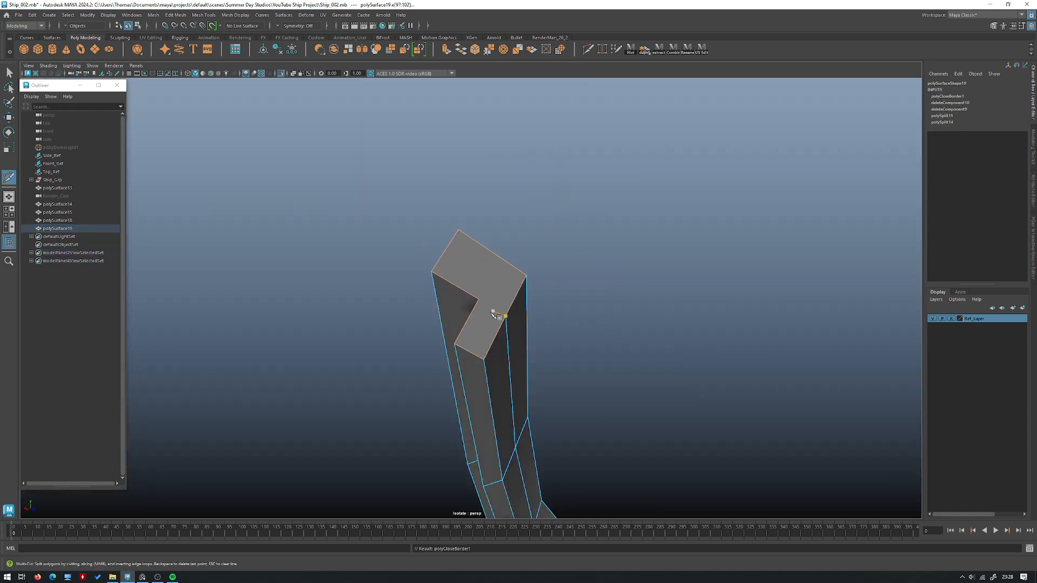
pyautogui.press('Return')
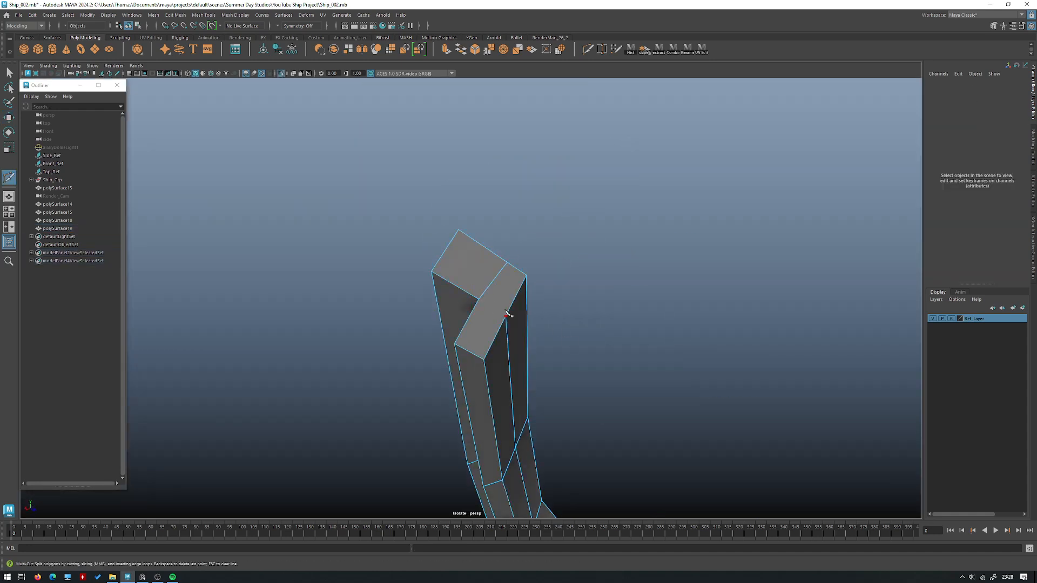
pyautogui.keyDown('alt'); pyautogui.moveTo(489, 320); pyautogui.dragTo(535, 331); pyautogui.keyUp('alt')
pyautogui.press('w')
pyautogui.moveTo(498, 275); pyautogui.dragTo(548, 253, button='right')
pyautogui.click(587, 185)
pyautogui.hotkey('ctrl', '1')
pyautogui.keyDown('alt'); pyautogui.moveTo(587, 185); pyautogui.dragTo(287, 244, button='right'); pyautogui.keyUp('alt')
pyautogui.keyDown('alt'); pyautogui.moveTo(287, 244); pyautogui.dragTo(464, 257); pyautogui.keyUp('alt')
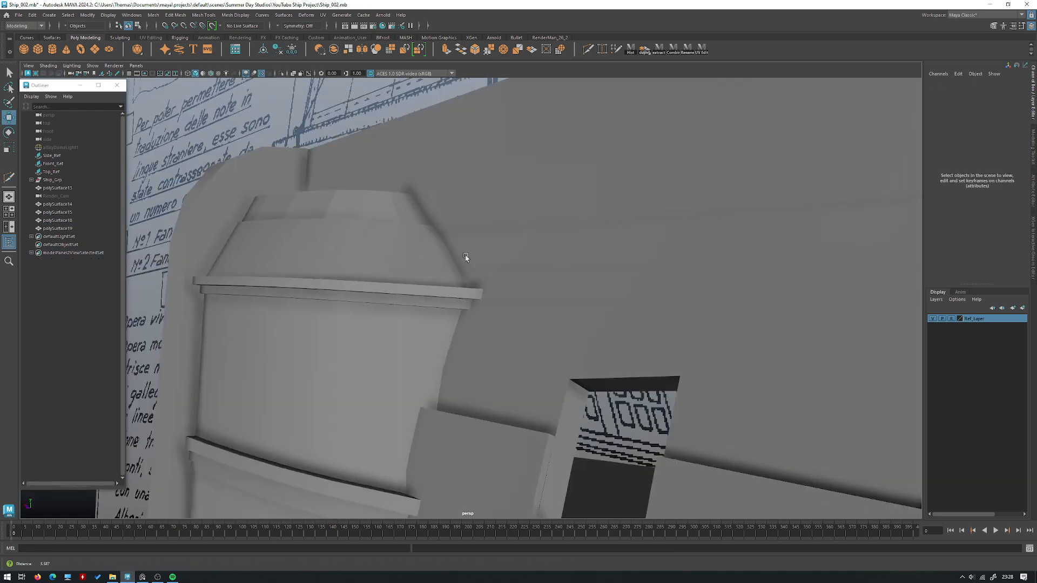
# Step: Select the lower moulding and compare it with the side reference drawing
pyautogui.keyDown('alt'); pyautogui.moveTo(465, 257); pyautogui.dragTo(439, 359, button='right'); pyautogui.keyUp('alt')
pyautogui.keyDown('alt'); pyautogui.moveTo(439, 359); pyautogui.dragTo(448, 322); pyautogui.keyUp('alt')
pyautogui.click(448, 323)
pyautogui.press('space')
pyautogui.click(660, 435)
pyautogui.moveTo(660, 434)
pyautogui.keyDown('alt'); pyautogui.mouseDown(button='right')
pyautogui.moveTo(572, 372)
pyautogui.moveTo(758, 418)
pyautogui.mouseUp(button='right'); pyautogui.keyUp('alt')
pyautogui.hotkey('ctrl', '1')
pyautogui.moveTo(478, 311); pyautogui.dragTo(540, 265, button='right')
pyautogui.press('space')
pyautogui.press('space')
pyautogui.moveTo(567, 243)
pyautogui.keyDown('alt'); pyautogui.mouseDown()
pyautogui.moveTo(421, 296)
pyautogui.moveTo(521, 300)
pyautogui.moveTo(498, 286)
pyautogui.mouseUp(); pyautogui.keyUp('alt')
pyautogui.press('space')
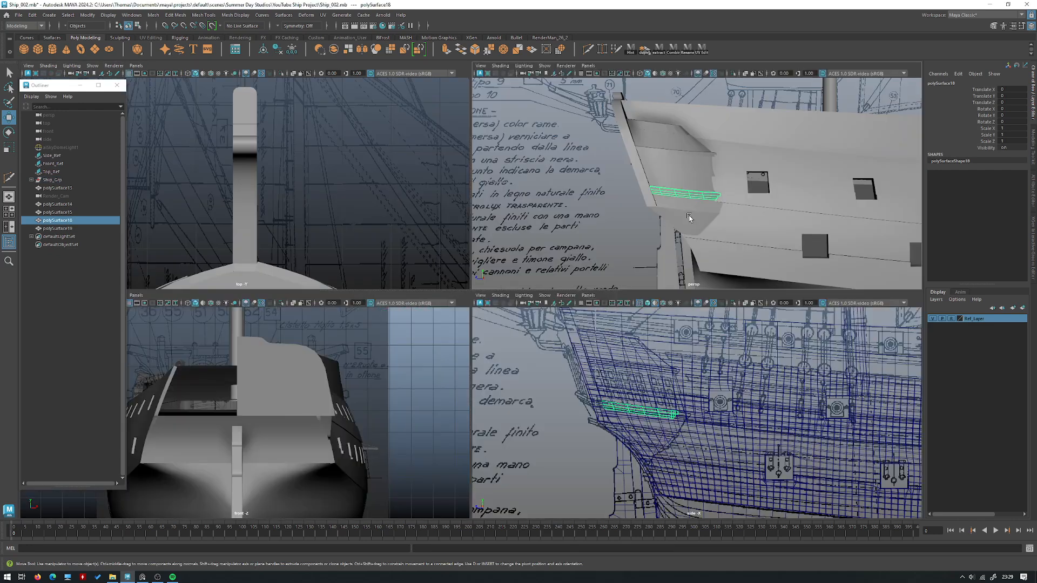
pyautogui.press('space')
pyautogui.press('space')
pyautogui.keyDown('alt'); pyautogui.moveTo(632, 184); pyautogui.dragTo(446, 311); pyautogui.keyUp('alt')
pyautogui.press('space')
# Step: Save the scene and isolate the lower three-step moulding
pyautogui.hotkey('ctrl', 's')
pyautogui.press('f')
pyautogui.keyDown('alt'); pyautogui.moveTo(724, 364); pyautogui.dragTo(798, 361); pyautogui.keyUp('alt')
pyautogui.hotkey('ctrl', '1')
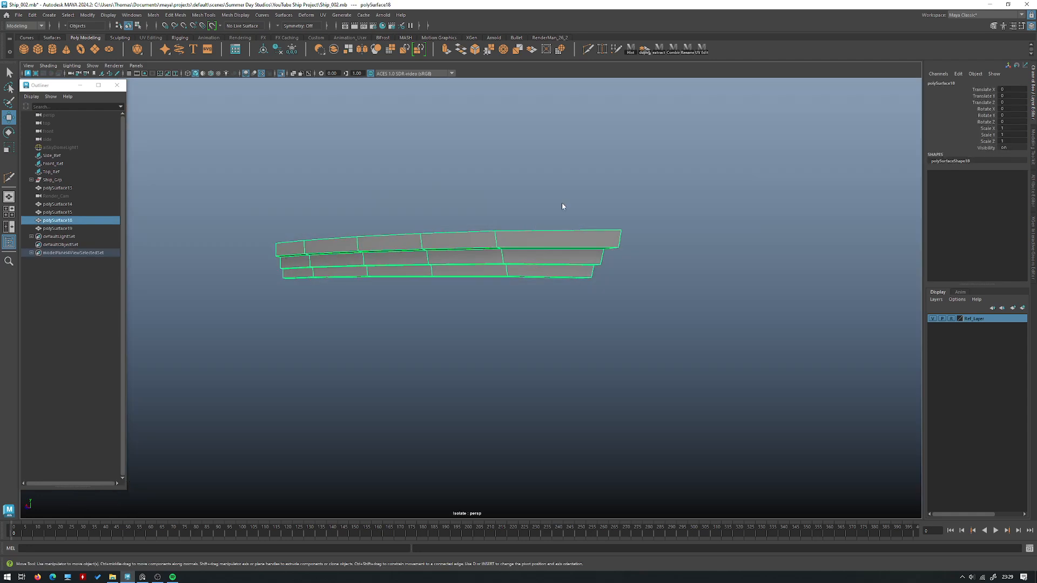
pyautogui.moveTo(562, 203); pyautogui.dragTo(561, 238, button='right')
pyautogui.keyDown('alt'); pyautogui.moveTo(561, 238); pyautogui.dragTo(572, 221); pyautogui.keyUp('alt')
pyautogui.click(567, 222)
pyautogui.hotkey('ctrl', '1')
pyautogui.hotkey('ctrl', 'z')
pyautogui.keyDown('alt'); pyautogui.moveTo(513, 270); pyautogui.dragTo(491, 290); pyautogui.keyUp('alt')
pyautogui.keyDown('alt'); pyautogui.moveTo(491, 289); pyautogui.dragTo(642, 384, button='right'); pyautogui.keyUp('alt')
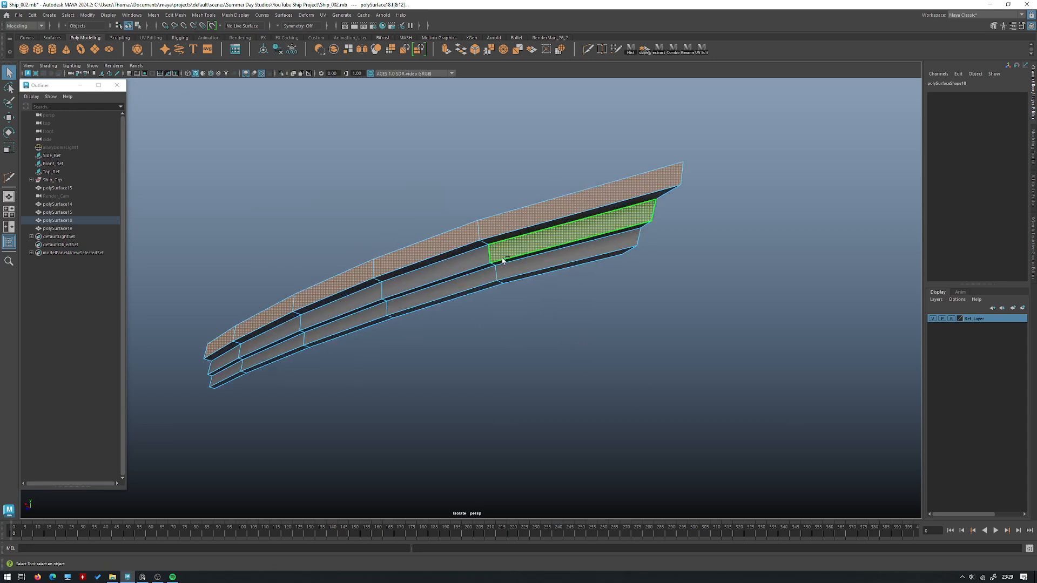
pyautogui.click(227, 357)
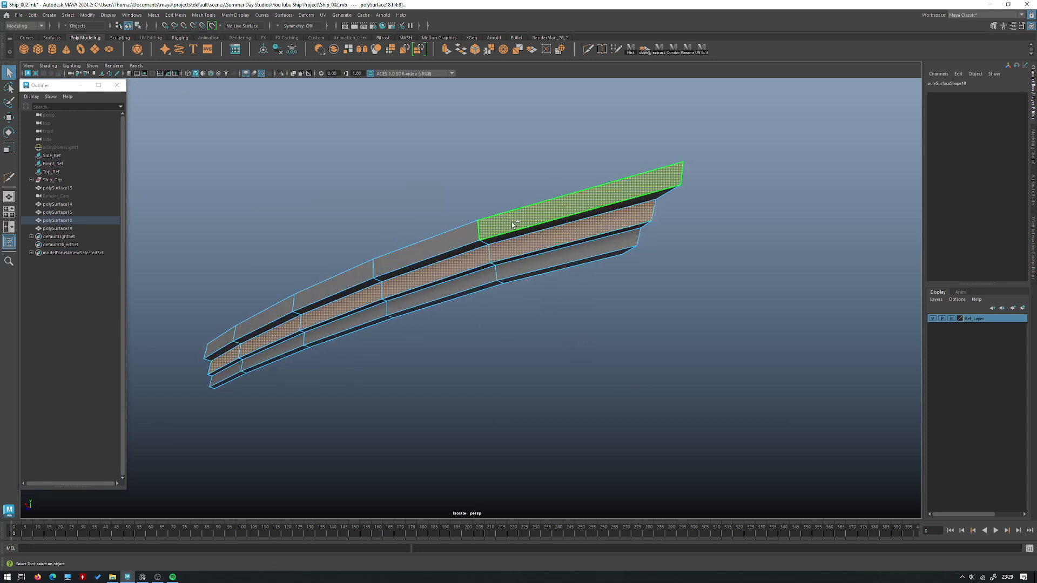
pyautogui.keyDown('shift'); pyautogui.doubleClick(545, 265); pyautogui.keyUp('shift')
pyautogui.keyDown('alt'); pyautogui.moveTo(544, 264); pyautogui.dragTo(530, 301); pyautogui.keyUp('alt')
pyautogui.press('w')
# Step: Bring back the full scene and adjust the front faces of the lower moulding's top step along X
pyautogui.hotkey('ctrl', '1')
pyautogui.keyDown('alt'); pyautogui.moveTo(378, 316); pyautogui.dragTo(412, 309); pyautogui.keyUp('alt')
pyautogui.click(560, 322)
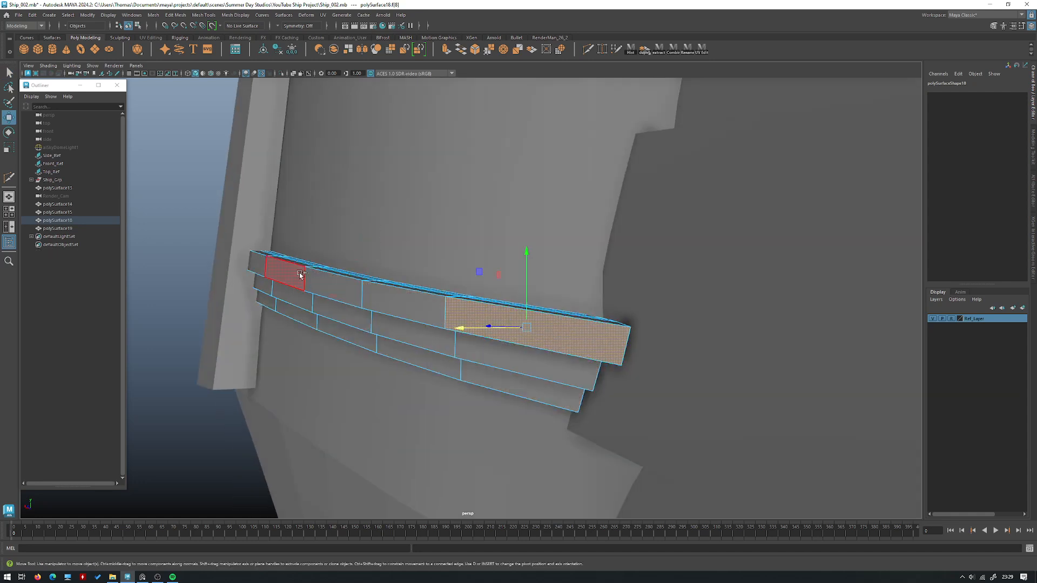
pyautogui.keyDown('alt'); pyautogui.moveTo(264, 265); pyautogui.dragTo(348, 296); pyautogui.keyUp('alt')
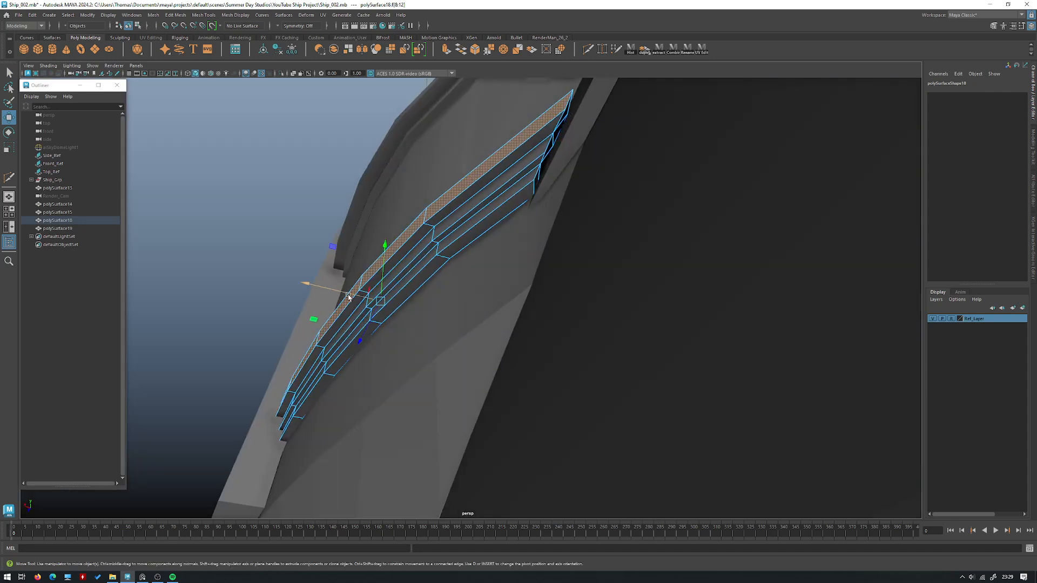
pyautogui.click(384, 250)
pyautogui.keyDown('alt'); pyautogui.moveTo(384, 250); pyautogui.dragTo(396, 243); pyautogui.keyUp('alt')
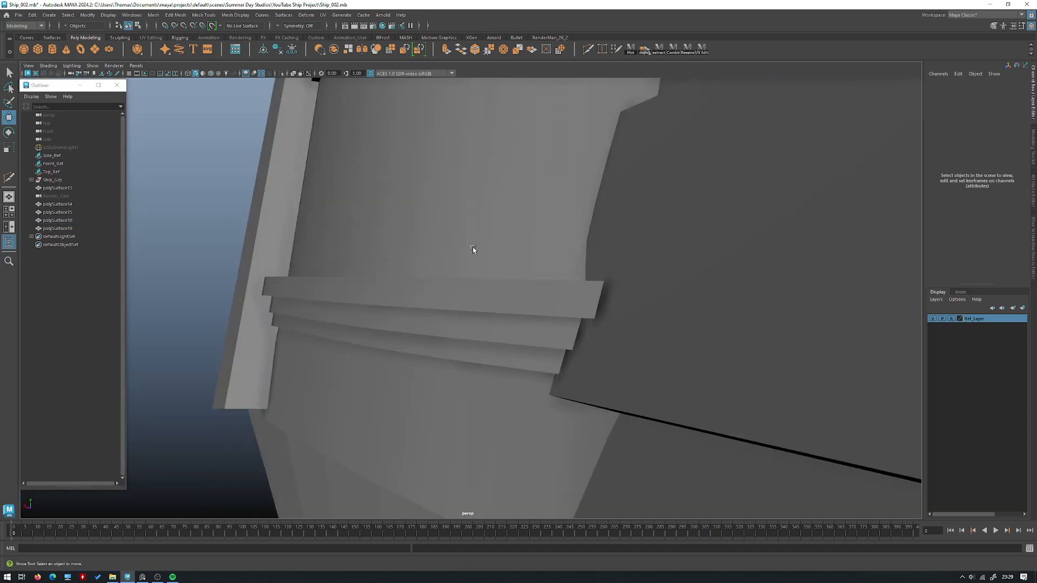
# Step: Isolate the lower moulding together with the hull plank at its forward end
pyautogui.scroll(-5, 396, 243)
pyautogui.keyDown('alt'); pyautogui.moveTo(456, 286); pyautogui.dragTo(555, 291); pyautogui.keyUp('alt')
pyautogui.keyDown('alt'); pyautogui.moveTo(556, 291); pyautogui.dragTo(493, 295, button='right'); pyautogui.keyUp('alt')
pyautogui.keyDown('alt'); pyautogui.moveTo(493, 295); pyautogui.dragTo(607, 330); pyautogui.keyUp('alt')
pyautogui.keyDown('alt'); pyautogui.moveTo(607, 330); pyautogui.dragTo(699, 345, button='right'); pyautogui.keyUp('alt')
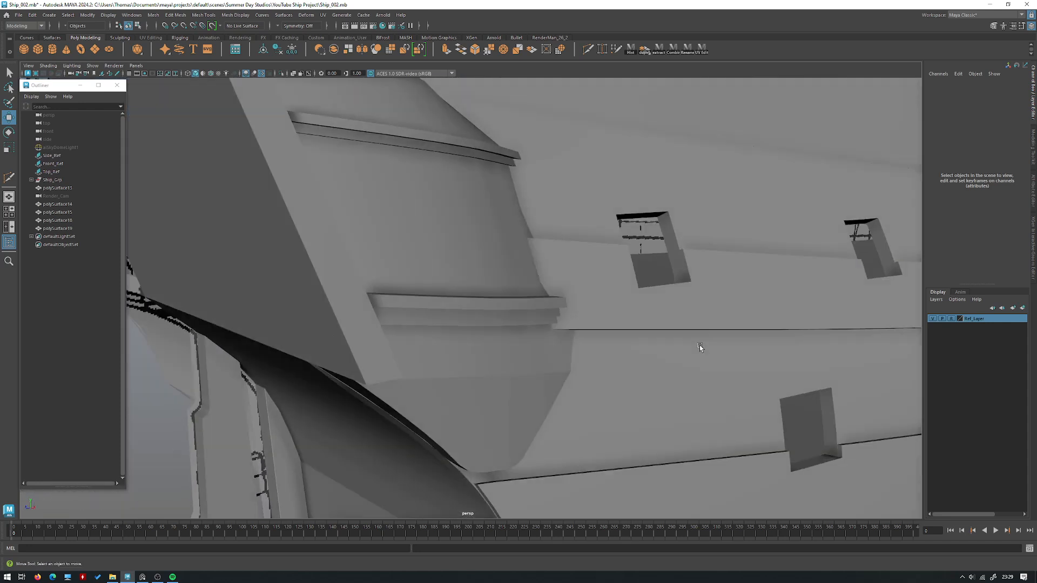
pyautogui.click(612, 301)
pyautogui.keyDown('shift'); pyautogui.click(560, 313); pyautogui.keyUp('shift')
pyautogui.hotkey('ctrl', '1')
pyautogui.click(562, 313)
pyautogui.keyDown('alt'); pyautogui.moveTo(562, 313); pyautogui.dragTo(607, 329); pyautogui.keyUp('alt')
pyautogui.keyDown('alt'); pyautogui.moveTo(607, 329); pyautogui.dragTo(729, 277, button='right'); pyautogui.keyUp('alt')
pyautogui.keyDown('alt'); pyautogui.moveTo(729, 277); pyautogui.dragTo(430, 303, button='middle'); pyautogui.keyUp('alt')
# Step: Shift the long edges of the lower moulding's forward segment along their own direction so the steps meet the hull plank
pyautogui.moveTo(412, 303); pyautogui.dragTo(412, 275, button='right')
pyautogui.click(428, 294)
pyautogui.press('f')
pyautogui.scroll(-3, 478, 287)
pyautogui.scroll(-3, 478, 287)
pyautogui.press('d')
pyautogui.click(435, 295)
pyautogui.keyDown('alt'); pyautogui.moveTo(435, 295); pyautogui.dragTo(378, 272); pyautogui.keyUp('alt')
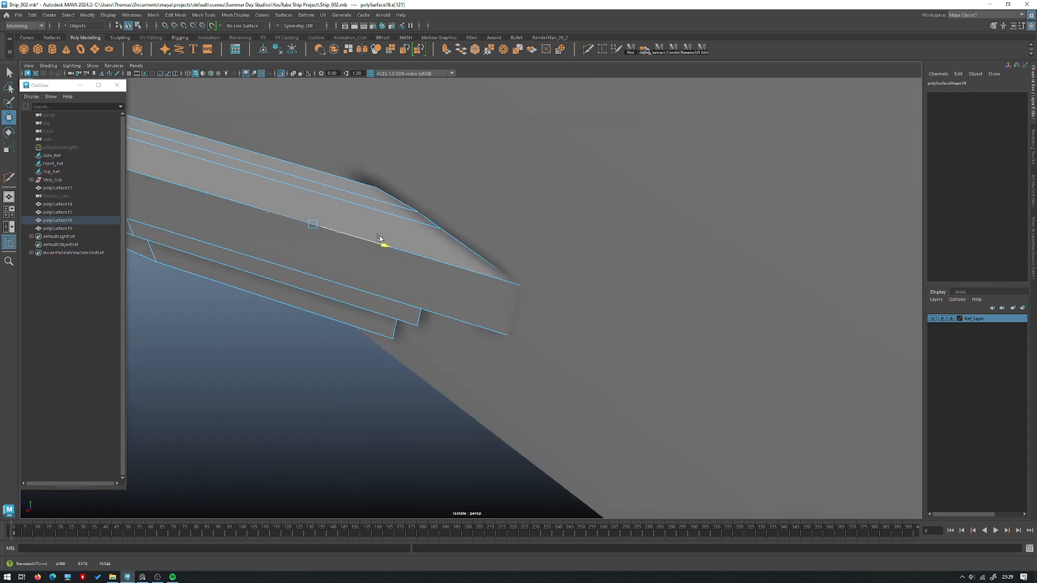
pyautogui.keyDown('alt'); pyautogui.moveTo(401, 249); pyautogui.dragTo(270, 316); pyautogui.keyUp('alt')
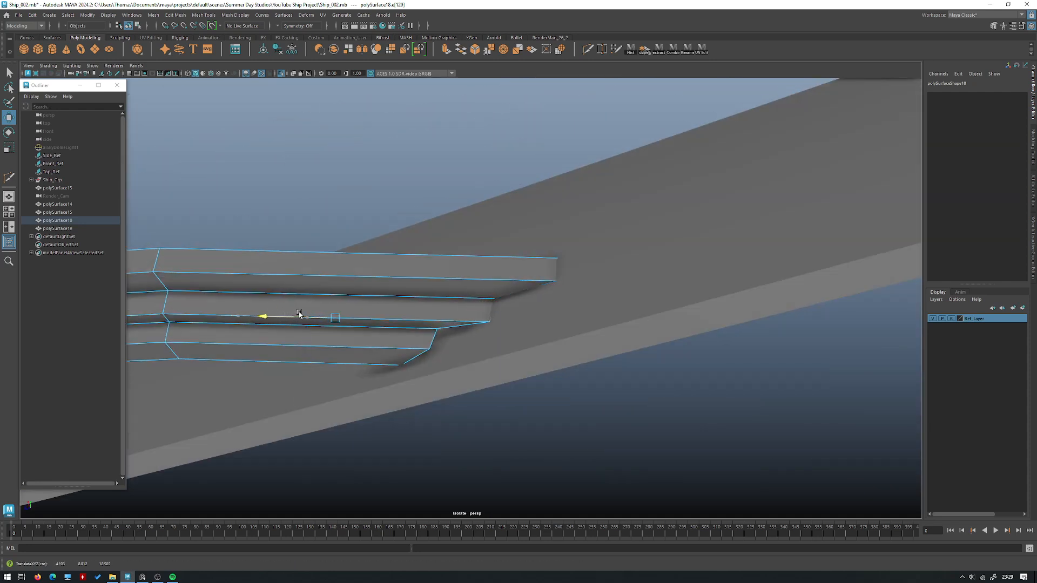
pyautogui.keyDown('alt'); pyautogui.moveTo(305, 345); pyautogui.dragTo(292, 337); pyautogui.keyUp('alt')
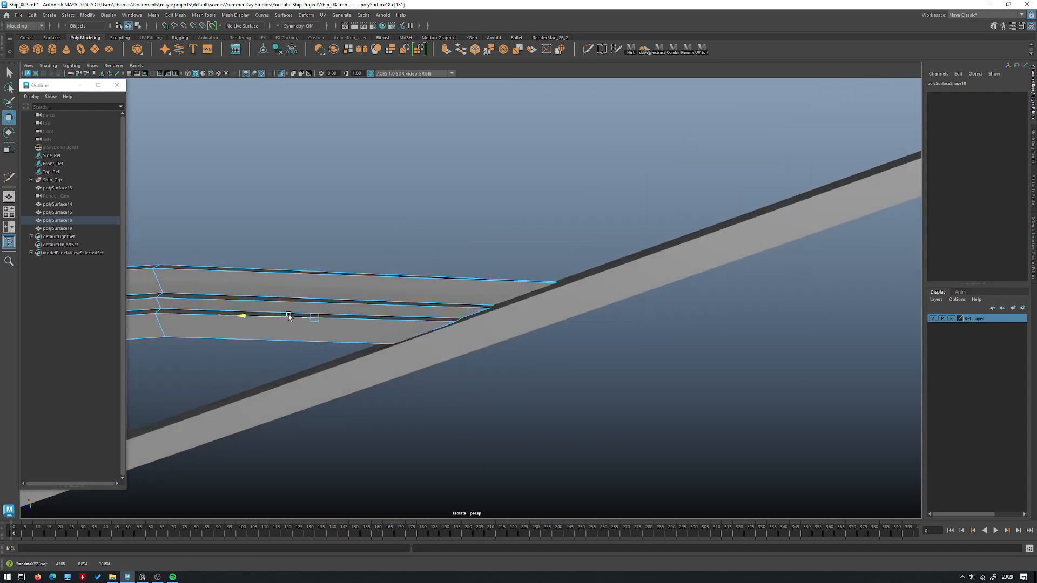
pyautogui.keyDown('alt'); pyautogui.moveTo(385, 279); pyautogui.dragTo(455, 272); pyautogui.keyUp('alt')
pyautogui.moveTo(455, 272); pyautogui.dragTo(490, 254, button='right')
# Step: Bring back the full scene and examine both mouldings around the stern gallery
pyautogui.hotkey('ctrl', '1')
pyautogui.hotkey('ctrl', '1')
pyautogui.keyDown('alt'); pyautogui.moveTo(490, 253); pyautogui.dragTo(575, 329); pyautogui.keyUp('alt')
pyautogui.hotkey('ctrl', '1')
pyautogui.keyDown('alt'); pyautogui.moveTo(575, 329); pyautogui.dragTo(177, 436, button='right'); pyautogui.keyUp('alt')
pyautogui.click(177, 436)
pyautogui.keyDown('alt'); pyautogui.moveTo(439, 258); pyautogui.dragTo(486, 394, button='middle'); pyautogui.keyUp('alt')
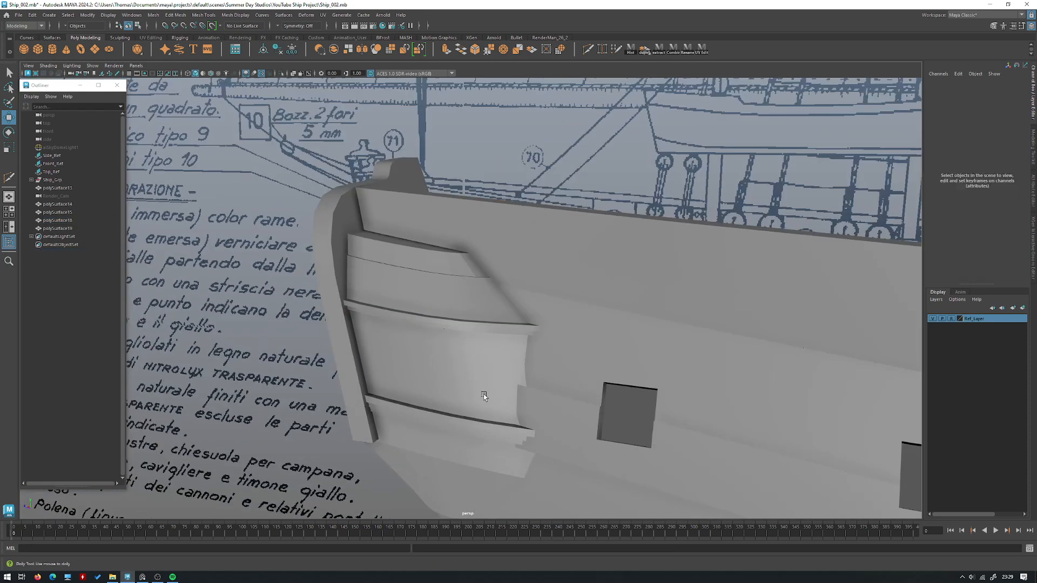
pyautogui.scroll(3, 486, 393)
pyautogui.click(467, 301)
pyautogui.keyDown('alt'); pyautogui.moveTo(467, 301); pyautogui.dragTo(498, 284); pyautogui.keyUp('alt')
pyautogui.keyDown('alt'); pyautogui.moveTo(498, 284); pyautogui.dragTo(269, 240, button='right'); pyautogui.keyUp('alt')
pyautogui.click(268, 240)
pyautogui.keyDown('alt'); pyautogui.moveTo(269, 240); pyautogui.dragTo(383, 363); pyautogui.keyUp('alt')
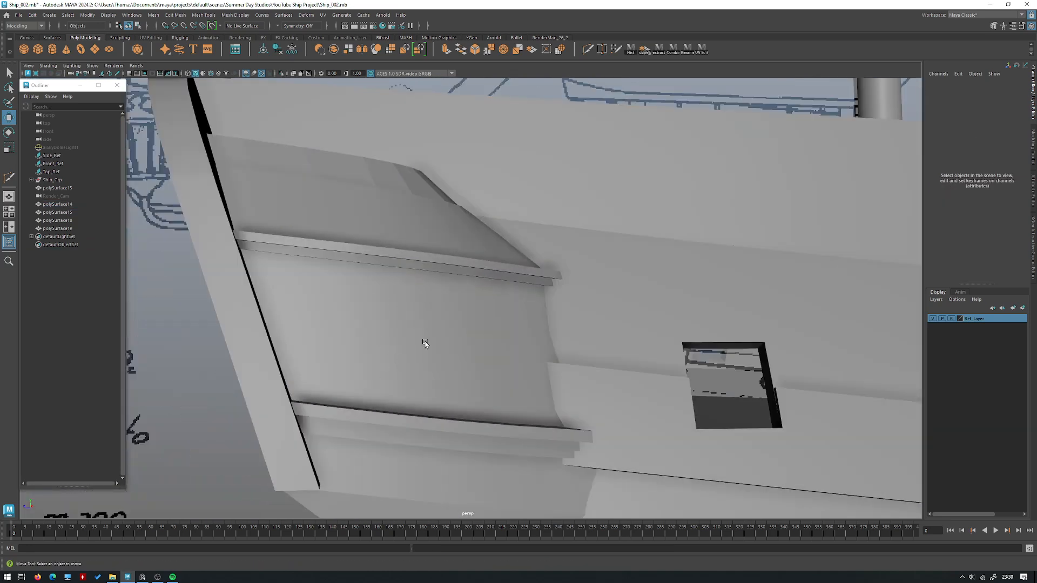
pyautogui.keyDown('alt'); pyautogui.moveTo(434, 338); pyautogui.dragTo(430, 268); pyautogui.keyUp('alt')
pyautogui.keyDown('alt'); pyautogui.moveTo(434, 406); pyautogui.dragTo(506, 296); pyautogui.keyUp('alt')
# Step: Save the scene and look over the whole ship against the reference drawings
pyautogui.hotkey('ctrl', 's')
pyautogui.keyDown('alt'); pyautogui.moveTo(505, 296); pyautogui.dragTo(524, 358, button='right'); pyautogui.keyUp('alt')
pyautogui.keyDown('alt'); pyautogui.moveTo(523, 359); pyautogui.dragTo(356, 323); pyautogui.keyUp('alt')
pyautogui.keyDown('alt'); pyautogui.moveTo(356, 324); pyautogui.dragTo(526, 366, button='right'); pyautogui.keyUp('alt')
pyautogui.keyDown('alt'); pyautogui.moveTo(525, 366); pyautogui.dragTo(513, 302); pyautogui.keyUp('alt')
pyautogui.keyDown('alt'); pyautogui.moveTo(513, 303); pyautogui.dragTo(477, 348, button='right'); pyautogui.keyUp('alt')
pyautogui.keyDown('alt'); pyautogui.moveTo(477, 347); pyautogui.dragTo(562, 372); pyautogui.keyUp('alt')
pyautogui.keyDown('alt'); pyautogui.moveTo(562, 372); pyautogui.dragTo(574, 293, button='right'); pyautogui.keyUp('alt')
pyautogui.keyDown('alt'); pyautogui.moveTo(574, 293); pyautogui.dragTo(593, 315); pyautogui.keyUp('alt')
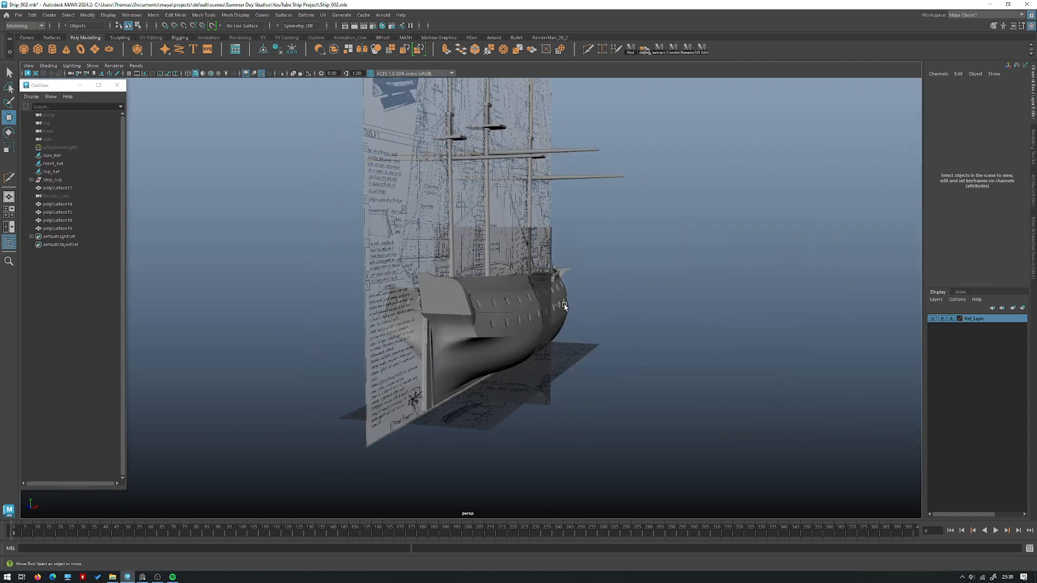
pyautogui.keyDown('alt'); pyautogui.moveTo(592, 315); pyautogui.dragTo(576, 333, button='right'); pyautogui.keyUp('alt')
pyautogui.keyDown('alt'); pyautogui.moveTo(576, 333); pyautogui.dragTo(439, 254); pyautogui.keyUp('alt')
# Step: Duplicate the gallery's uppermost panel and show the copy over the side reference drawing
pyautogui.click(438, 254)
pyautogui.press('f')
pyautogui.keyDown('alt'); pyautogui.moveTo(481, 257); pyautogui.dragTo(459, 254, button='right'); pyautogui.keyUp('alt')
pyautogui.keyDown('alt'); pyautogui.moveTo(459, 254); pyautogui.dragTo(498, 260); pyautogui.keyUp('alt')
pyautogui.keyDown('alt'); pyautogui.moveTo(469, 244); pyautogui.dragTo(576, 347, button='right'); pyautogui.keyUp('alt')
pyautogui.press('space')
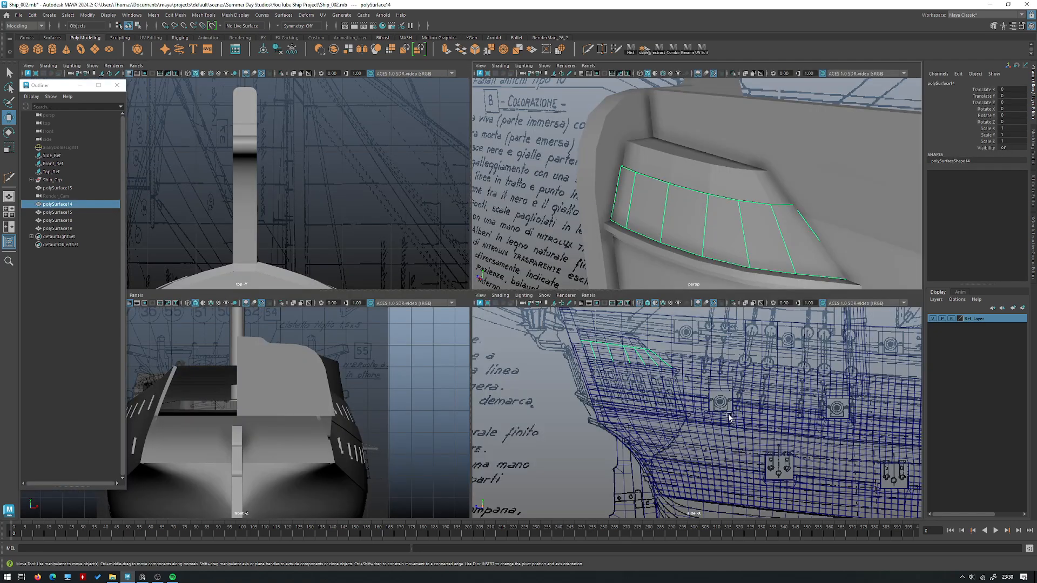
pyautogui.press('space')
pyautogui.scroll(10, 529, 262)
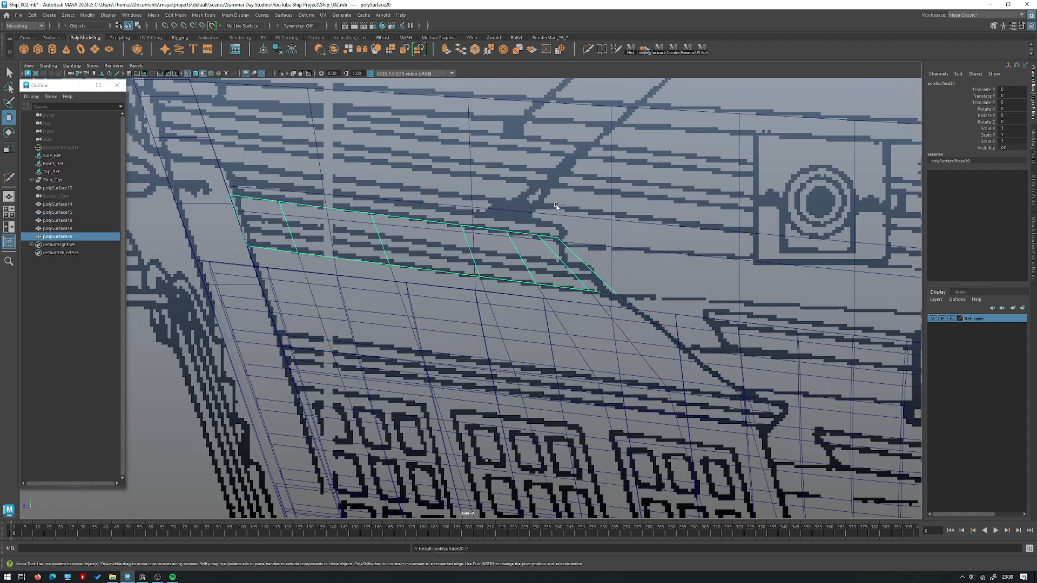
# Step: Isolate the copied panel and delete all its faces except the outer front strip
pyautogui.press('space')
pyautogui.press('space')
pyautogui.keyDown('alt'); pyautogui.moveTo(599, 211); pyautogui.dragTo(614, 229); pyautogui.keyUp('alt')
pyautogui.hotkey('ctrl', '1')
pyautogui.keyDown('ctrl'); pyautogui.moveTo(615, 229); pyautogui.dragTo(602, 249, button='right'); pyautogui.keyUp('ctrl')
pyautogui.press('q')
pyautogui.click(542, 282)
pyautogui.keyDown('alt'); pyautogui.moveTo(603, 250); pyautogui.dragTo(561, 305); pyautogui.keyUp('alt')
pyautogui.click(615, 289)
pyautogui.keyDown('shift'); pyautogui.doubleClick(296, 250); pyautogui.keyUp('shift')
pyautogui.press('space')
pyautogui.click(475, 239)
pyautogui.click(497, 293)
pyautogui.press('Delete')
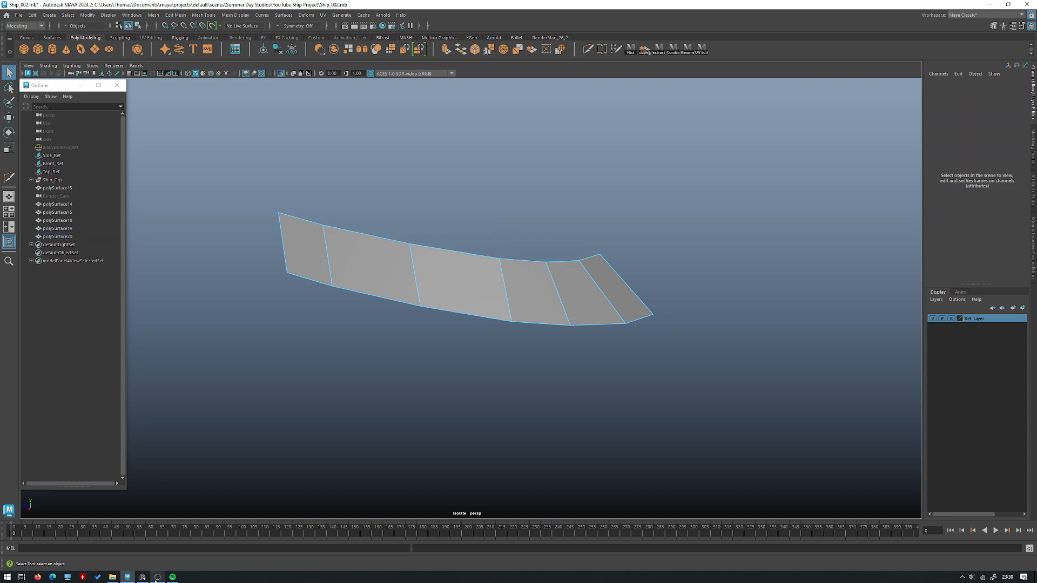
pyautogui.press('F8')
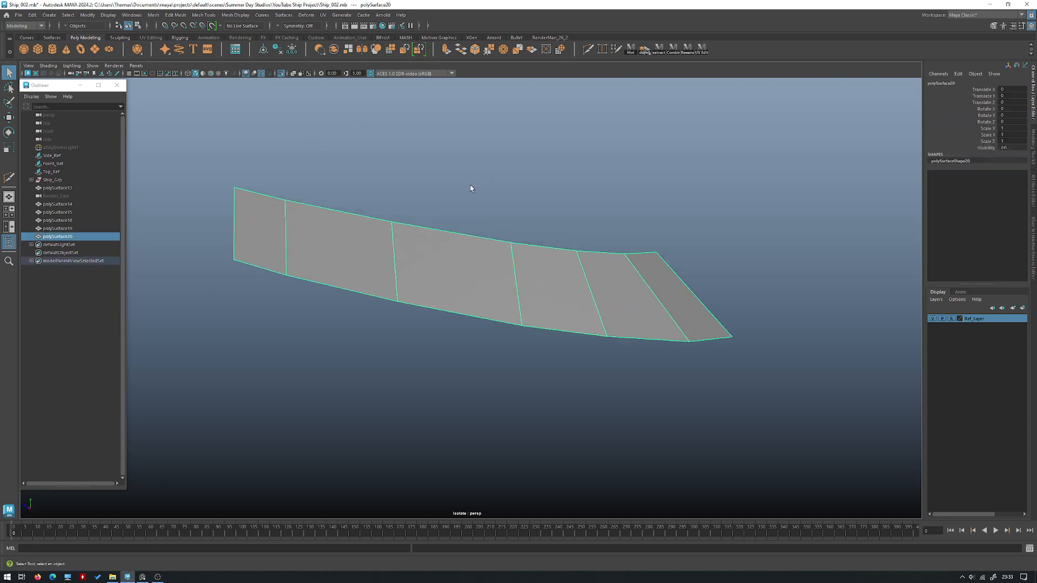
# Step: Insert an edge loop along the copied strip at the reference's trim line in side view, and delete the face row above it
pyautogui.hotkey('ctrl', '1')
pyautogui.keyDown('alt'); pyautogui.moveTo(501, 182); pyautogui.dragTo(509, 222); pyautogui.keyUp('alt')
pyautogui.press('space')
pyautogui.press('space')
pyautogui.keyDown('alt'); pyautogui.moveTo(481, 185); pyautogui.dragTo(584, 274, button='right'); pyautogui.keyUp('alt')
pyautogui.keyDown('alt'); pyautogui.moveTo(585, 273); pyautogui.dragTo(740, 393, button='middle'); pyautogui.keyUp('alt')
pyautogui.keyDown('shift'); pyautogui.moveTo(740, 393); pyautogui.dragTo(565, 273, button='right'); pyautogui.keyUp('shift')
pyautogui.moveTo(565, 273); pyautogui.dragTo(563, 281)
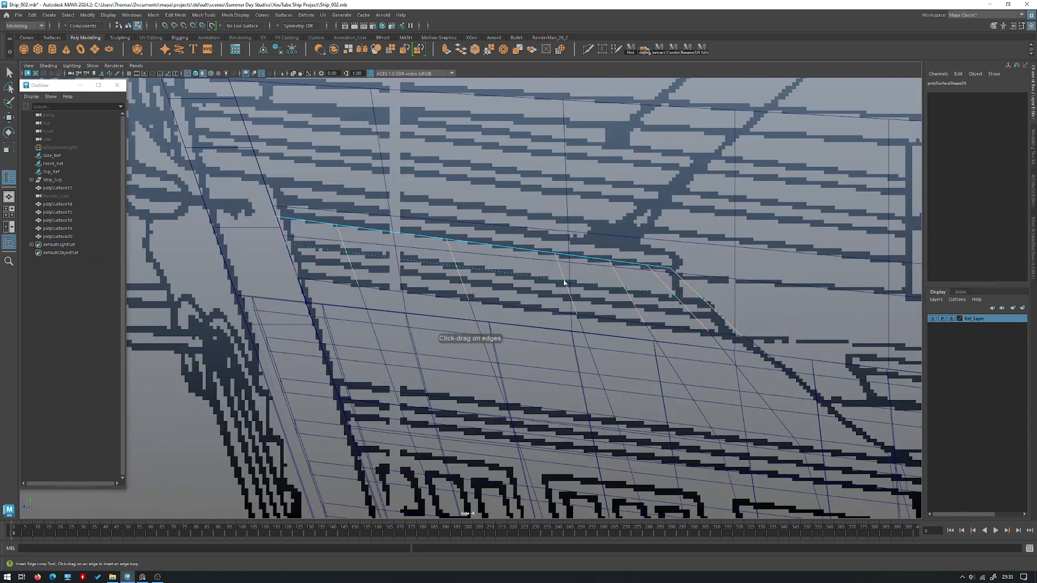
pyautogui.moveTo(568, 278); pyautogui.dragTo(592, 270, button='right')
pyautogui.click(535, 260)
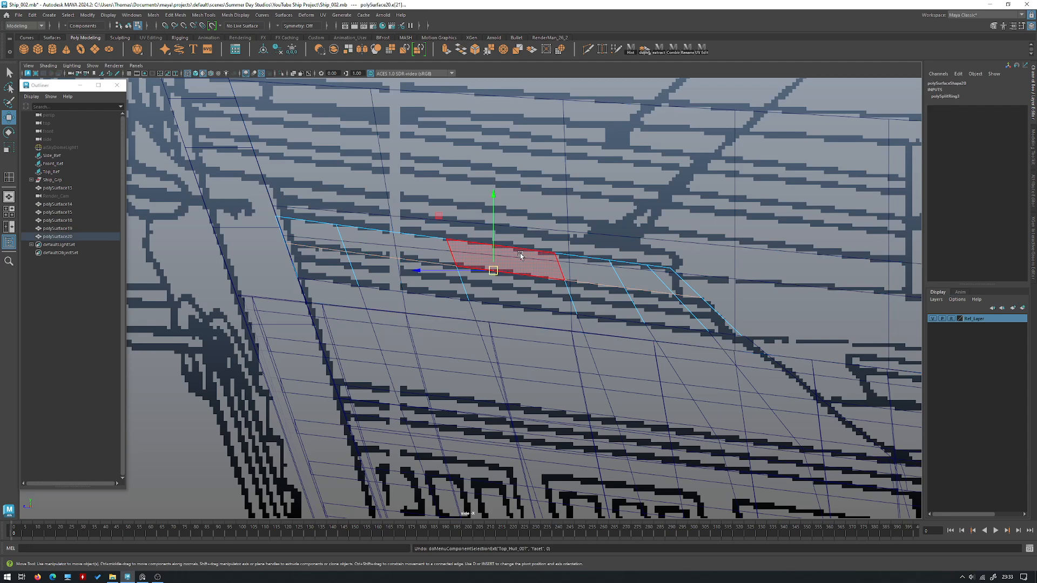
pyautogui.press('Delete')
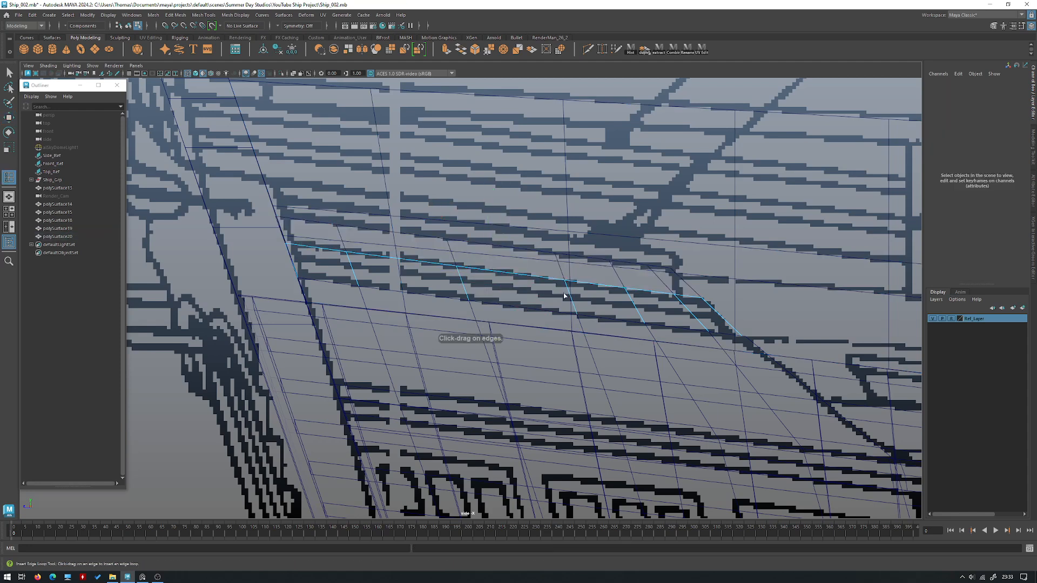
# Step: Insert a second edge loop along the remaining strip, following the trim line in the side reference
pyautogui.moveTo(569, 300); pyautogui.dragTo(571, 297)
pyautogui.press('space')
pyautogui.press('space')
# Step: Extrude the faces of the copied strip and move them outward along X to give the new moulding thickness
pyautogui.moveTo(592, 173); pyautogui.dragTo(631, 162, button='right')
pyautogui.keyDown('alt'); pyautogui.moveTo(630, 162); pyautogui.dragTo(574, 231); pyautogui.keyUp('alt')
pyautogui.hotkey('ctrl', 'z')
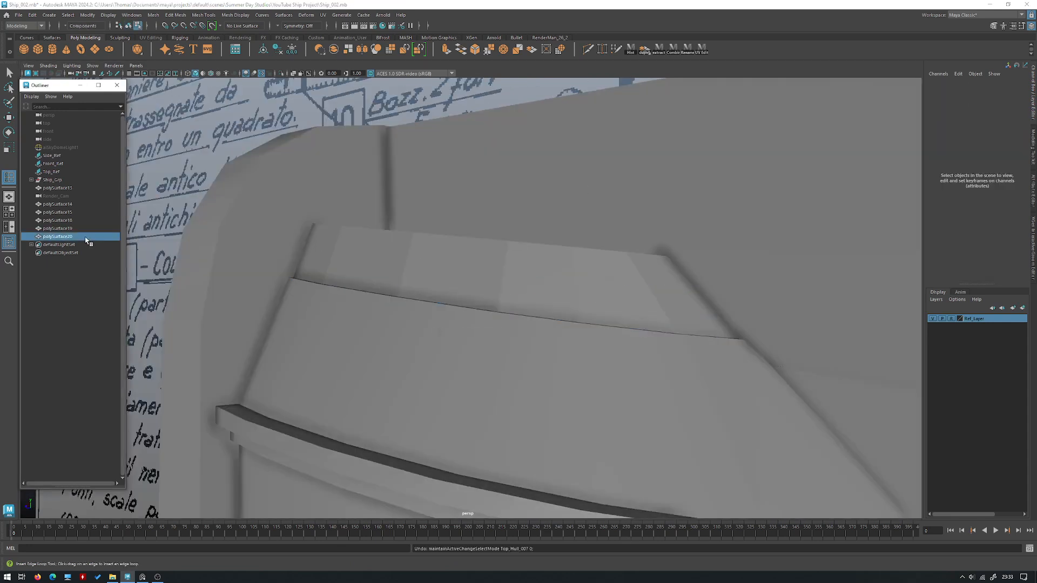
pyautogui.keyDown('shift'); pyautogui.moveTo(419, 208); pyautogui.dragTo(451, 254, button='right'); pyautogui.keyUp('shift')
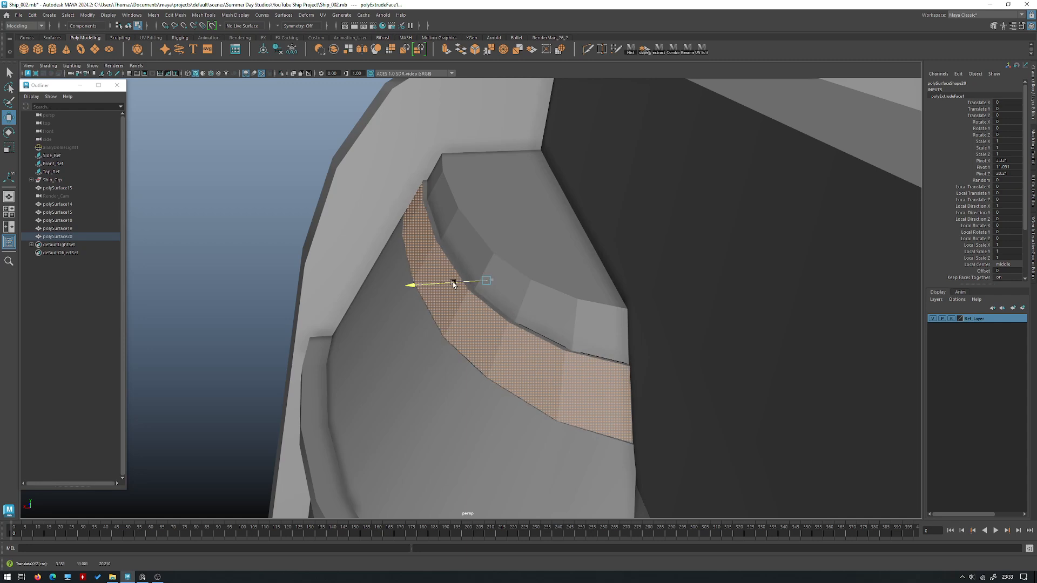
pyautogui.keyDown('alt'); pyautogui.moveTo(450, 284); pyautogui.dragTo(448, 308); pyautogui.keyUp('alt')
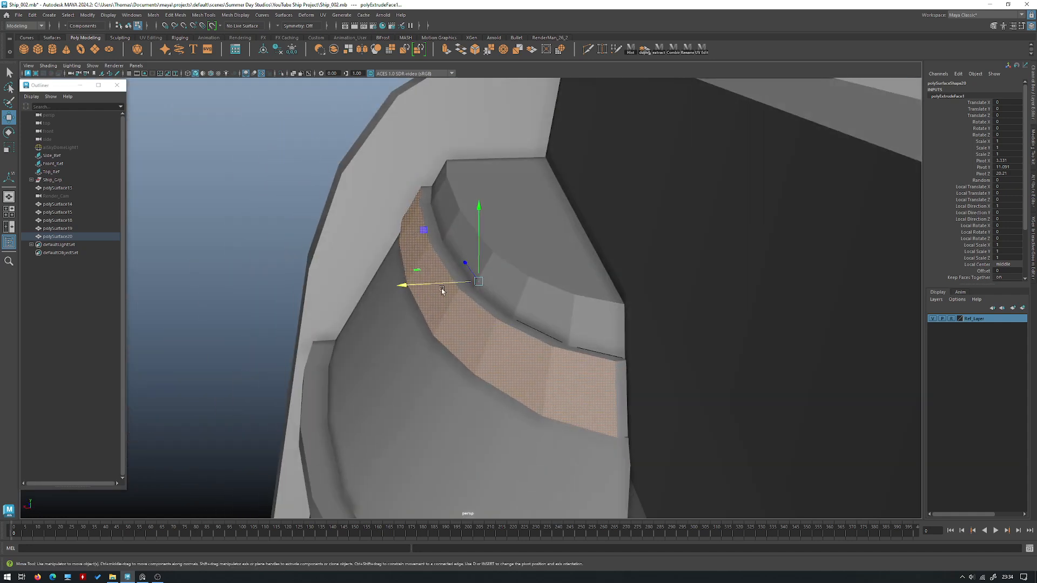
pyautogui.moveTo(469, 241); pyautogui.dragTo(491, 234, button='right')
# Step: Extrude the upper face row of the copied strip again and move it outward to form the moulding's second step
pyautogui.hotkey('ctrl', '1')
pyautogui.keyDown('alt'); pyautogui.moveTo(481, 233); pyautogui.dragTo(381, 216); pyautogui.keyUp('alt')
pyautogui.press('q')
pyautogui.click(351, 240)
pyautogui.keyDown('shift'); pyautogui.doubleClick(653, 320); pyautogui.keyUp('shift')
pyautogui.keyDown('alt'); pyautogui.moveTo(653, 320); pyautogui.dragTo(641, 308); pyautogui.keyUp('alt')
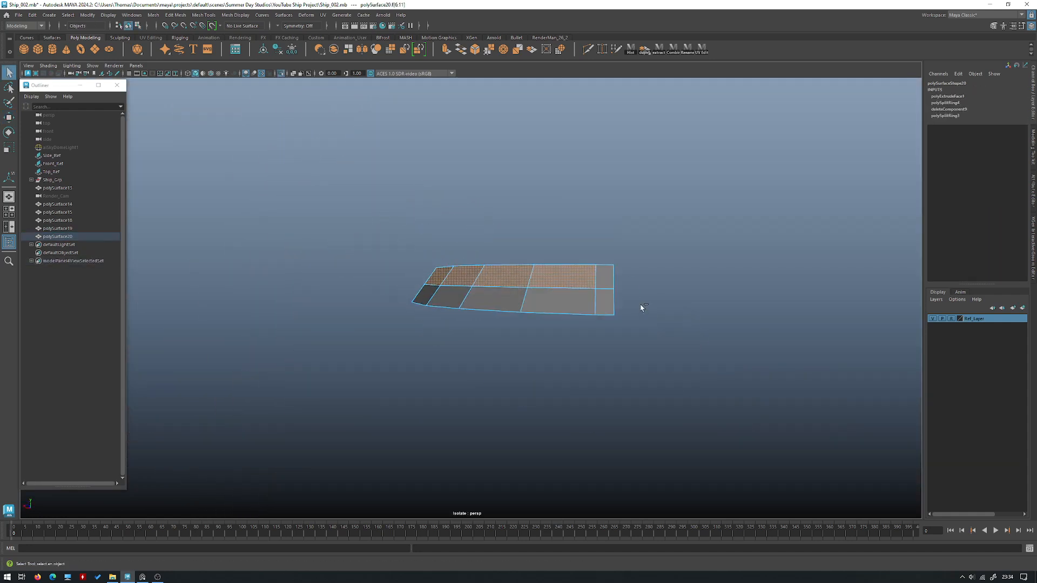
pyautogui.hotkey('ctrl', '1')
pyautogui.press('space')
pyautogui.press('space')
pyautogui.press('space')
pyautogui.press('space')
pyautogui.keyDown('shift'); pyautogui.moveTo(595, 209); pyautogui.dragTo(592, 230, button='right'); pyautogui.keyUp('shift')
pyautogui.keyDown('alt'); pyautogui.moveTo(592, 230); pyautogui.dragTo(490, 274); pyautogui.keyUp('alt')
pyautogui.press('w')
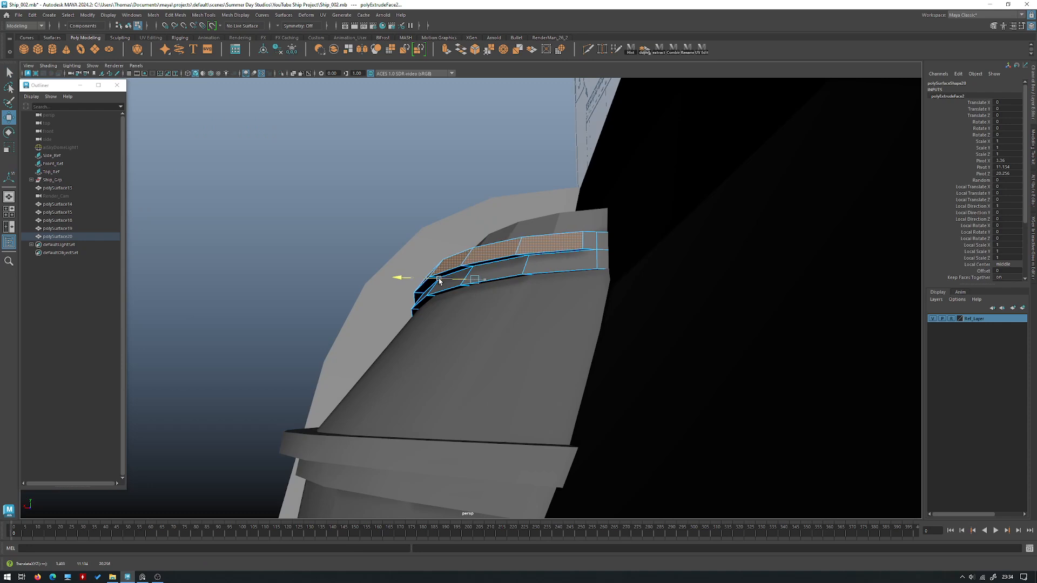
pyautogui.keyDown('alt'); pyautogui.moveTo(439, 281); pyautogui.dragTo(499, 279); pyautogui.keyUp('alt')
# Step: Select the vertices at the moulding's hull-side end in isolation, realign the move axis, and slide them towards the hull
pyautogui.moveTo(485, 265); pyautogui.dragTo(489, 262, button='right')
pyautogui.moveTo(489, 262)
pyautogui.keyDown('alt'); pyautogui.mouseDown()
pyautogui.moveTo(481, 219)
pyautogui.moveTo(488, 257)
pyautogui.mouseUp(); pyautogui.keyUp('alt')
pyautogui.keyDown('alt'); pyautogui.moveTo(488, 257); pyautogui.dragTo(580, 291, button='right'); pyautogui.keyUp('alt')
pyautogui.keyDown('alt'); pyautogui.moveTo(581, 291); pyautogui.dragTo(548, 333); pyautogui.keyUp('alt')
pyautogui.keyDown('alt'); pyautogui.moveTo(548, 333); pyautogui.dragTo(507, 296, button='right'); pyautogui.keyUp('alt')
pyautogui.click(507, 297)
pyautogui.keyDown('alt'); pyautogui.moveTo(507, 296); pyautogui.dragTo(540, 299); pyautogui.keyUp('alt')
pyautogui.keyDown('alt'); pyautogui.moveTo(540, 300); pyautogui.dragTo(645, 359, button='right'); pyautogui.keyUp('alt')
pyautogui.keyDown('alt'); pyautogui.moveTo(646, 359); pyautogui.dragTo(530, 292, button='middle'); pyautogui.keyUp('alt')
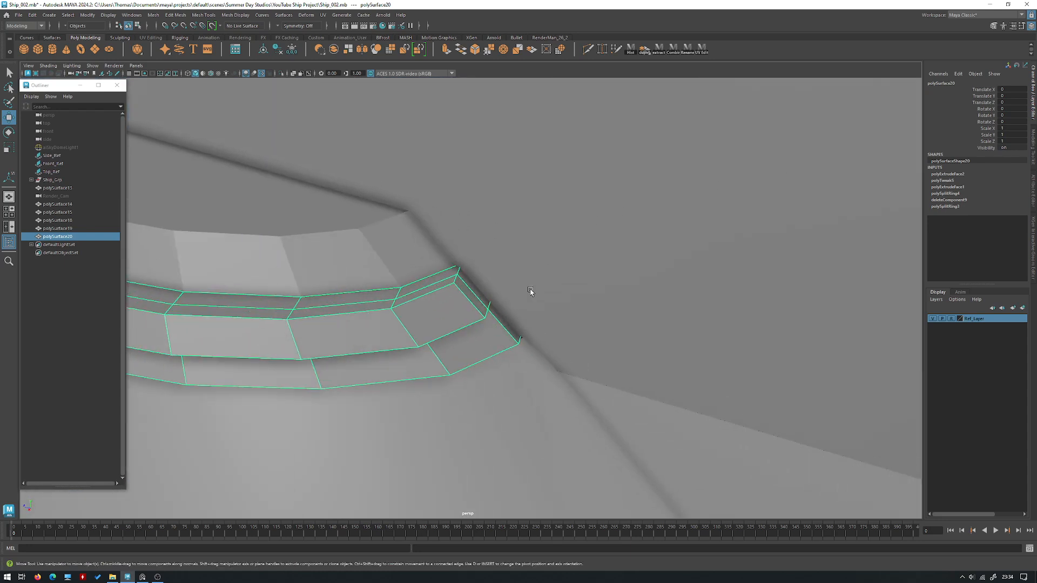
pyautogui.keyDown('alt'); pyautogui.moveTo(450, 299); pyautogui.dragTo(524, 326); pyautogui.keyUp('alt')
pyautogui.hotkey('ctrl', '1')
pyautogui.moveTo(619, 276); pyautogui.dragTo(546, 291, button='right')
pyautogui.moveTo(584, 317); pyautogui.dragTo(450, 258)
pyautogui.press('d')
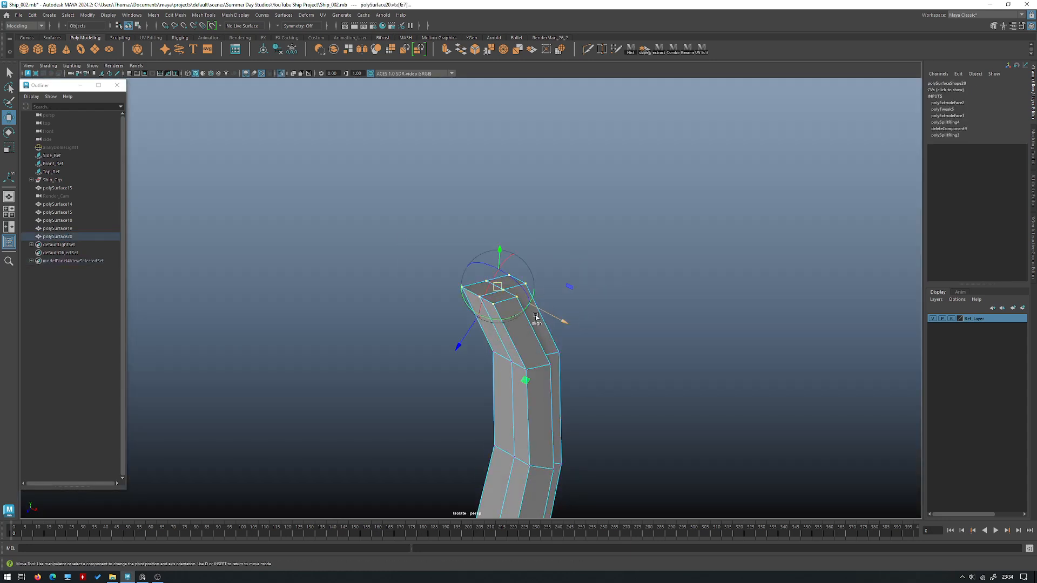
pyautogui.hotkey('ctrl', '1')
pyautogui.moveTo(530, 322); pyautogui.dragTo(529, 319)
pyautogui.moveTo(529, 319)
pyautogui.keyDown('alt'); pyautogui.mouseDown()
pyautogui.moveTo(460, 284)
pyautogui.moveTo(463, 264)
pyautogui.moveTo(522, 288)
pyautogui.moveTo(527, 313)
pyautogui.mouseUp(); pyautogui.keyUp('alt')
# Step: Reselect the moulding's end vertices in isolation and adjust their position against the surrounding hull
pyautogui.moveTo(500, 315); pyautogui.dragTo(535, 282, button='right')
pyautogui.hotkey('ctrl', '1')
pyautogui.moveTo(610, 239); pyautogui.dragTo(573, 241, button='right')
pyautogui.keyDown('alt'); pyautogui.moveTo(609, 249); pyautogui.dragTo(597, 292); pyautogui.keyUp('alt')
pyautogui.moveTo(601, 297); pyautogui.dragTo(351, 189)
pyautogui.keyDown('alt'); pyautogui.moveTo(378, 216); pyautogui.dragTo(444, 284); pyautogui.keyUp('alt')
pyautogui.hotkey('ctrl', '1')
pyautogui.moveTo(444, 284); pyautogui.dragTo(481, 274, button='right')
pyautogui.keyDown('alt'); pyautogui.moveTo(481, 273); pyautogui.dragTo(495, 295); pyautogui.keyUp('alt')
# Step: Reposition the individual back corner vertices near the moulding's end, comparing wireframe and shaded display for the fit
pyautogui.click(465, 272)
pyautogui.press('4')
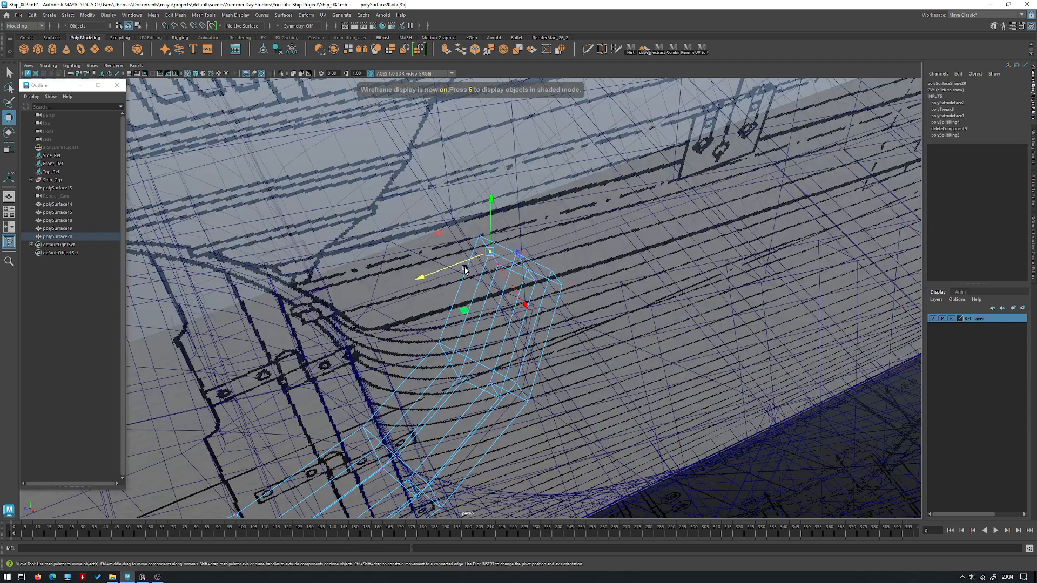
pyautogui.press('5')
pyautogui.press('4')
pyautogui.keyDown('alt'); pyautogui.moveTo(478, 243); pyautogui.dragTo(500, 261); pyautogui.keyUp('alt')
pyautogui.press('5')
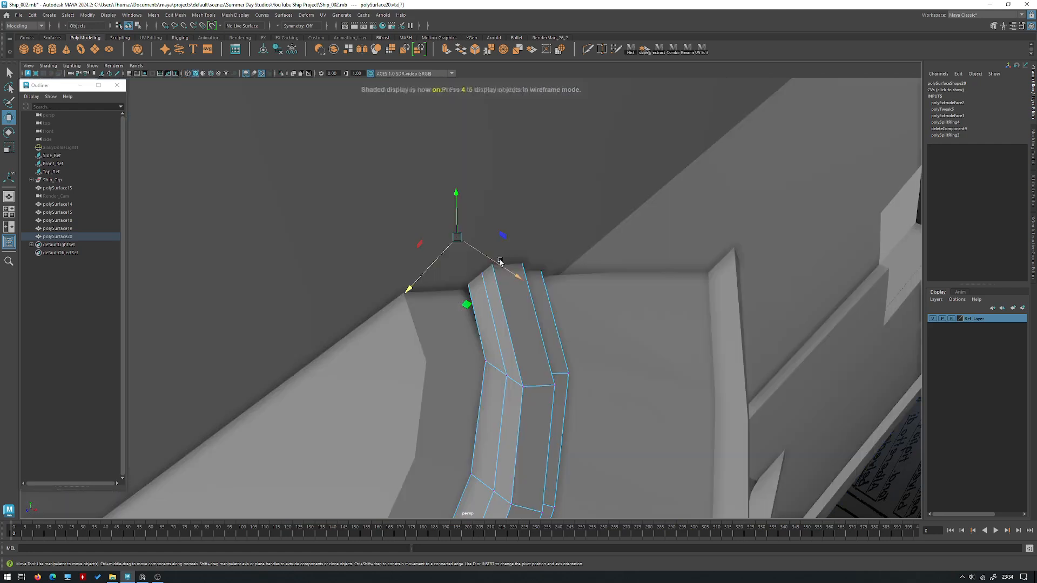
pyautogui.press('4')
pyautogui.press('5')
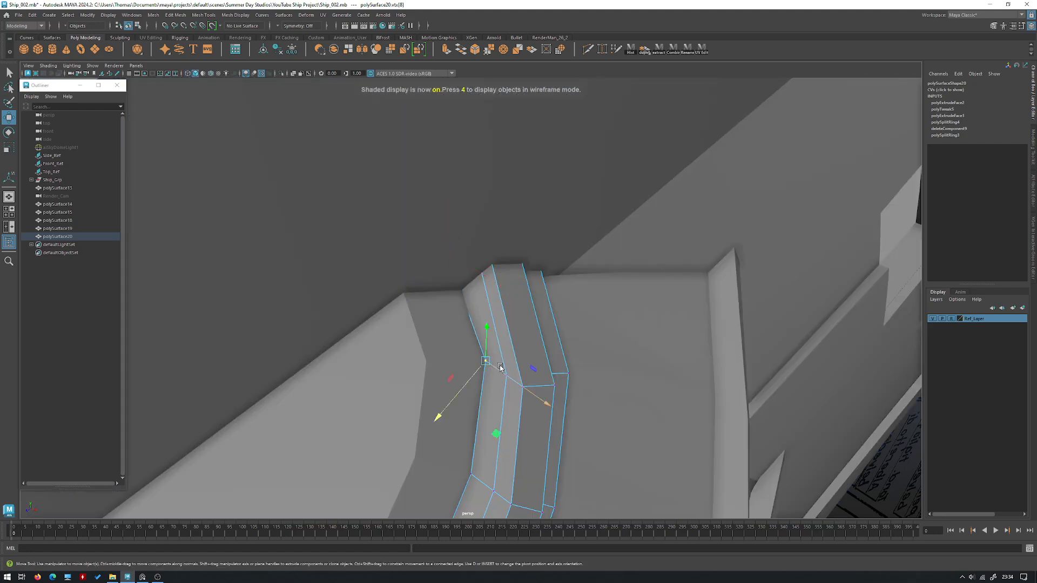
pyautogui.moveTo(506, 315); pyautogui.dragTo(547, 303, button='right')
# Step: Check the moulding against the uppermost panel from below and move its crosswise edge near the hull end to refine the curve
pyautogui.keyDown('alt'); pyautogui.moveTo(540, 302); pyautogui.dragTo(302, 259, button='right'); pyautogui.keyUp('alt')
pyautogui.click(791, 405)
pyautogui.keyDown('alt'); pyautogui.moveTo(790, 405); pyautogui.dragTo(459, 324); pyautogui.keyUp('alt')
pyautogui.keyDown('alt'); pyautogui.moveTo(459, 324); pyautogui.dragTo(766, 406, button='right'); pyautogui.keyUp('alt')
pyautogui.keyDown('alt'); pyautogui.moveTo(767, 406); pyautogui.dragTo(532, 344); pyautogui.keyUp('alt')
pyautogui.keyDown('alt'); pyautogui.moveTo(532, 344); pyautogui.dragTo(491, 319, button='right'); pyautogui.keyUp('alt')
pyautogui.click(410, 303)
pyautogui.keyDown('alt'); pyautogui.moveTo(410, 303); pyautogui.dragTo(433, 291); pyautogui.keyUp('alt')
pyautogui.keyDown('alt'); pyautogui.moveTo(432, 291); pyautogui.dragTo(444, 291, button='right'); pyautogui.keyUp('alt')
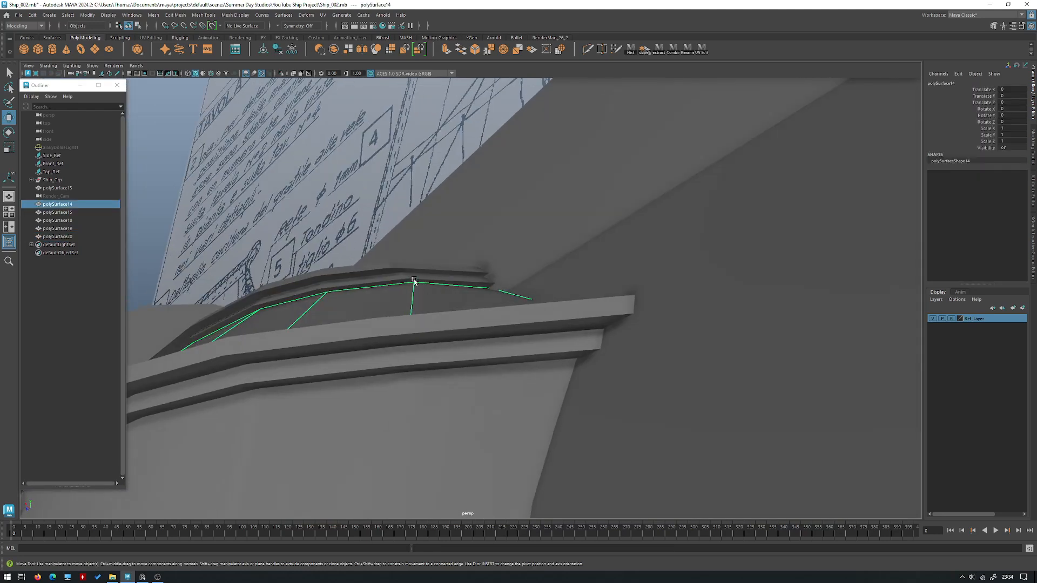
pyautogui.moveTo(380, 141); pyautogui.dragTo(381, 135, button='right')
pyautogui.keyDown('alt'); pyautogui.moveTo(384, 221); pyautogui.dragTo(404, 240); pyautogui.keyUp('alt')
pyautogui.press('q')
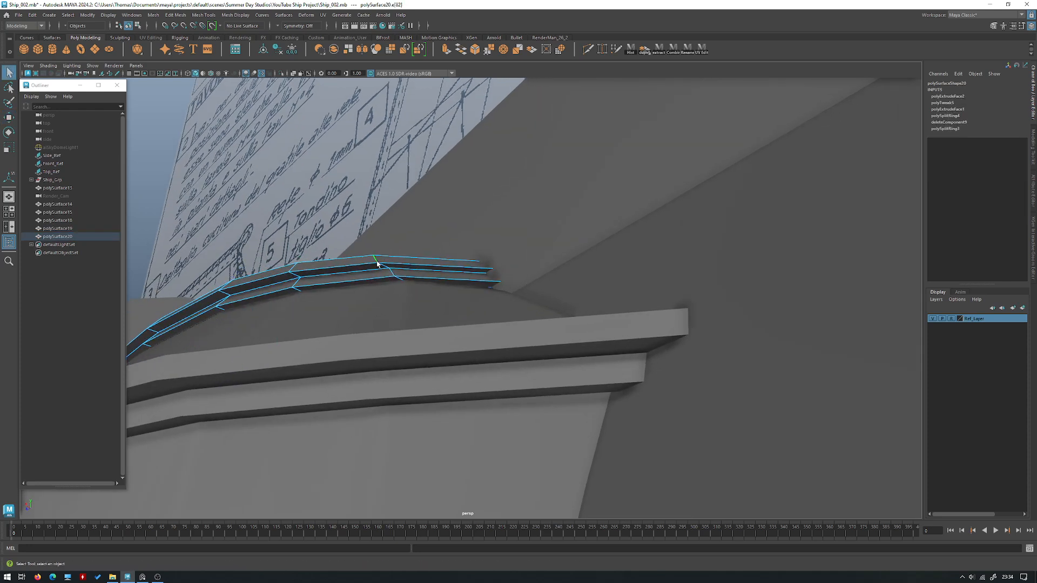
pyautogui.keyDown('alt'); pyautogui.moveTo(338, 203); pyautogui.dragTo(331, 259); pyautogui.keyUp('alt')
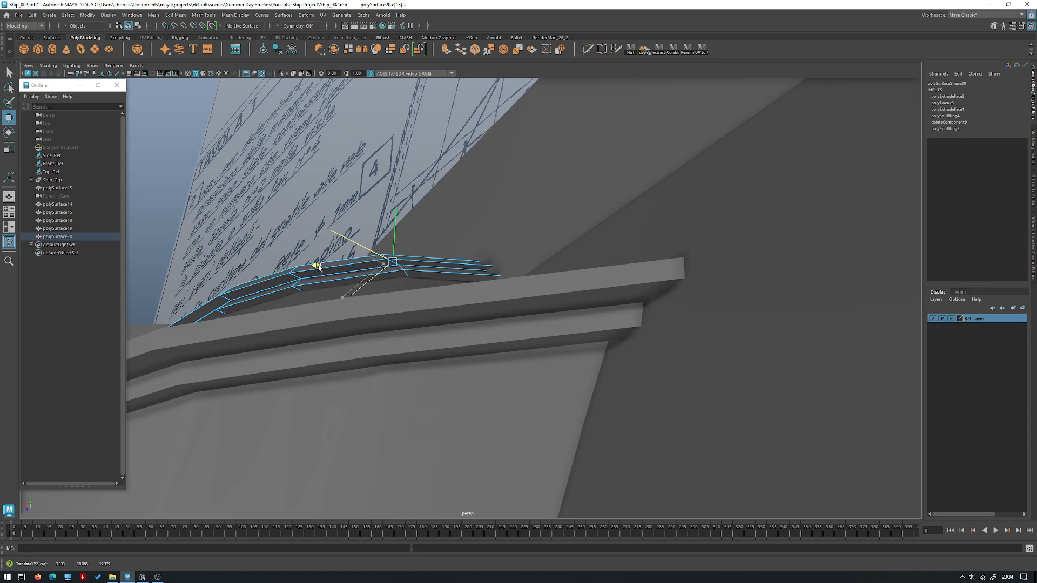
pyautogui.moveTo(335, 169); pyautogui.dragTo(373, 154, button='right')
pyautogui.click(476, 150)
# Step: Hide the reference layer and frame the gallery's tall middle panel
pyautogui.keyDown('alt'); pyautogui.moveTo(477, 150); pyautogui.dragTo(447, 259); pyautogui.keyUp('alt')
pyautogui.keyDown('alt'); pyautogui.moveTo(447, 260); pyautogui.dragTo(285, 242, button='right'); pyautogui.keyUp('alt')
pyautogui.keyDown('alt'); pyautogui.moveTo(508, 226); pyautogui.dragTo(532, 288); pyautogui.keyUp('alt')
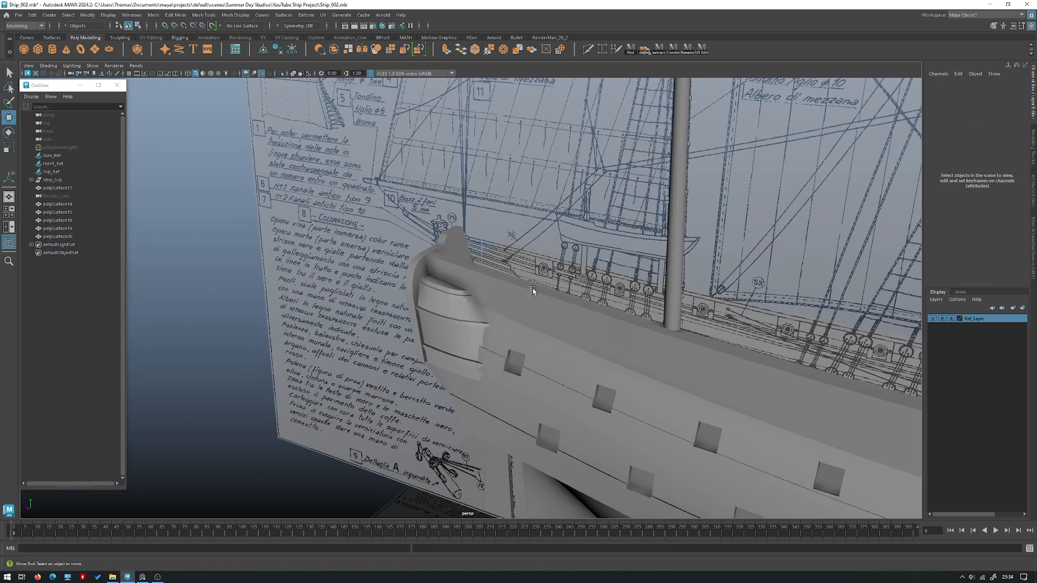
pyautogui.keyDown('alt'); pyautogui.moveTo(655, 354); pyautogui.dragTo(493, 296, button='middle'); pyautogui.keyUp('alt')
pyautogui.keyDown('alt'); pyautogui.moveTo(493, 297); pyautogui.dragTo(416, 289); pyautogui.keyUp('alt')
pyautogui.click(932, 318)
pyautogui.click(416, 290)
pyautogui.press('f')
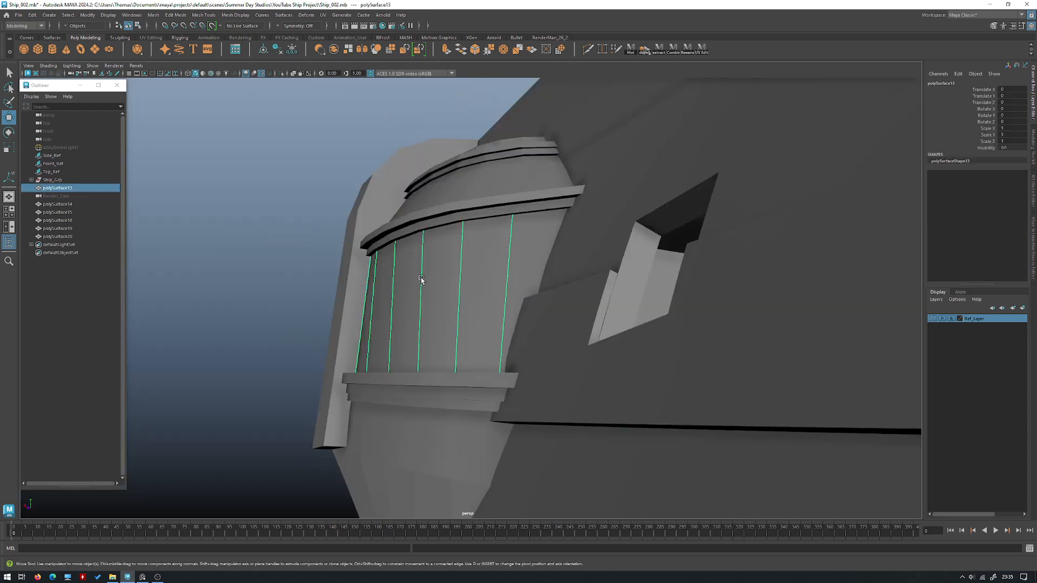
# Step: Examine the stern gallery's mouldings and panels on the hull from several angles and distances
pyautogui.click(249, 238)
pyautogui.keyDown('alt'); pyautogui.moveTo(248, 239); pyautogui.dragTo(162, 243, button='right'); pyautogui.keyUp('alt')
pyautogui.keyDown('alt'); pyautogui.moveTo(468, 289); pyautogui.dragTo(530, 326); pyautogui.keyUp('alt')
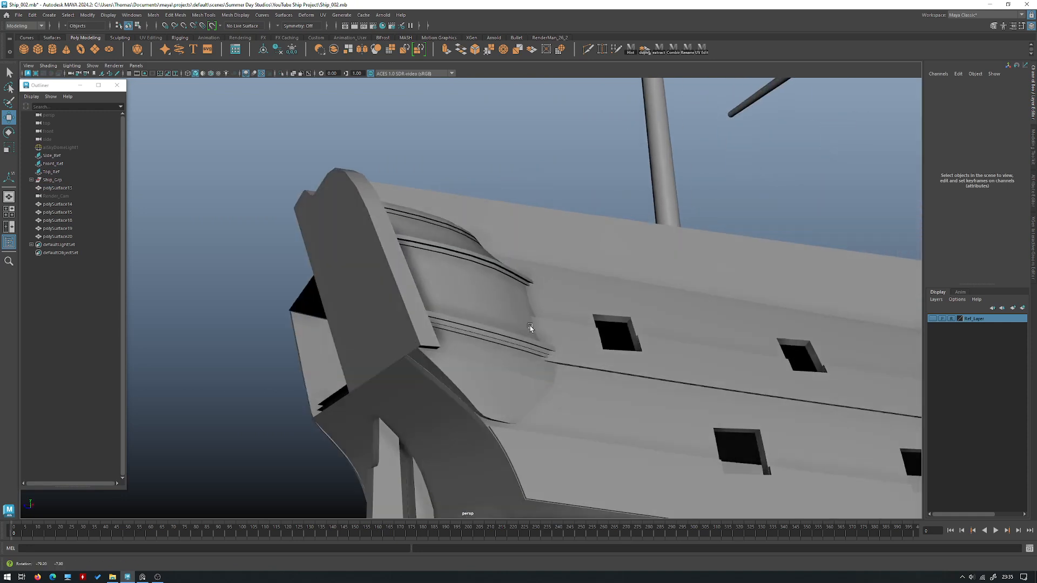
pyautogui.keyDown('alt'); pyautogui.moveTo(530, 325); pyautogui.dragTo(448, 295, button='right'); pyautogui.keyUp('alt')
pyautogui.keyDown('alt'); pyautogui.moveTo(449, 296); pyautogui.dragTo(457, 332); pyautogui.keyUp('alt')
pyautogui.scroll(-8, 495, 273)
pyautogui.keyDown('alt'); pyautogui.moveTo(493, 273); pyautogui.dragTo(477, 277); pyautogui.keyUp('alt')
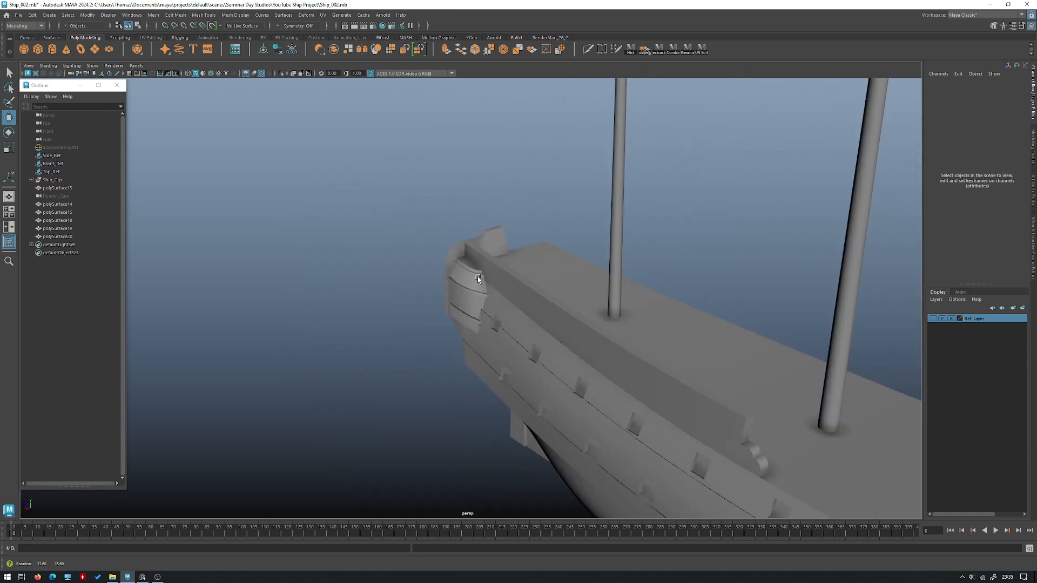
pyautogui.keyDown('alt'); pyautogui.moveTo(478, 276); pyautogui.dragTo(623, 306, button='right'); pyautogui.keyUp('alt')
pyautogui.keyDown('alt'); pyautogui.moveTo(624, 306); pyautogui.dragTo(494, 225); pyautogui.keyUp('alt')
pyautogui.keyDown('alt'); pyautogui.moveTo(494, 225); pyautogui.dragTo(95, 201, button='middle'); pyautogui.keyUp('alt')
pyautogui.keyDown('alt'); pyautogui.moveTo(911, 316); pyautogui.dragTo(554, 293, button='middle'); pyautogui.keyUp('alt')
pyautogui.keyDown('alt'); pyautogui.moveTo(460, 258); pyautogui.dragTo(907, 278, button='middle'); pyautogui.keyUp('alt')
pyautogui.keyDown('alt'); pyautogui.moveTo(179, 254); pyautogui.dragTo(556, 267, button='middle'); pyautogui.keyUp('alt')
pyautogui.keyDown('alt'); pyautogui.moveTo(556, 267); pyautogui.dragTo(667, 302, button='right'); pyautogui.keyUp('alt')
pyautogui.keyDown('alt'); pyautogui.moveTo(667, 302); pyautogui.dragTo(476, 323, button='middle'); pyautogui.keyUp('alt')
pyautogui.keyDown('alt'); pyautogui.moveTo(476, 323); pyautogui.dragTo(436, 283); pyautogui.keyUp('alt')
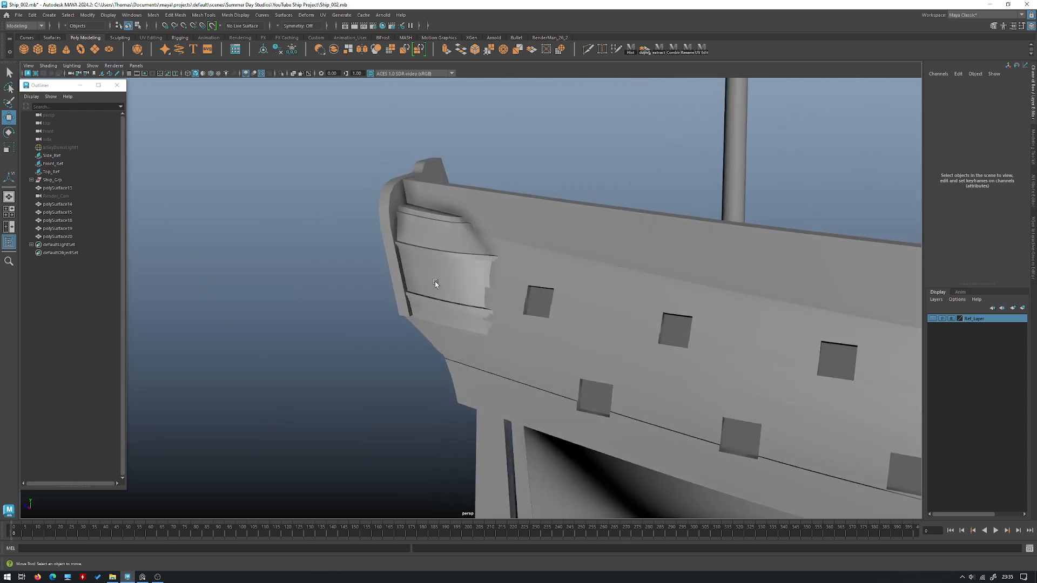
pyautogui.keyDown('alt'); pyautogui.moveTo(413, 200); pyautogui.dragTo(441, 273); pyautogui.keyUp('alt')
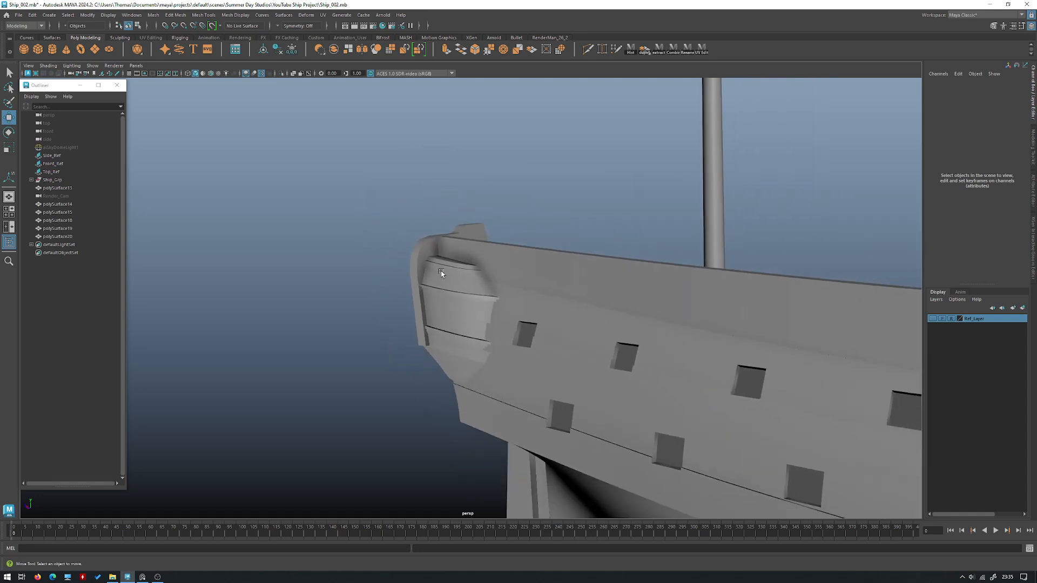
# Step: Save the ship scene while reviewing the finished stern gallery mouldings
pyautogui.keyDown('alt'); pyautogui.moveTo(471, 245); pyautogui.dragTo(512, 274); pyautogui.keyUp('alt')
pyautogui.keyDown('alt'); pyautogui.moveTo(512, 274); pyautogui.dragTo(537, 324, button='right'); pyautogui.keyUp('alt')
pyautogui.hotkey('ctrl', 's')
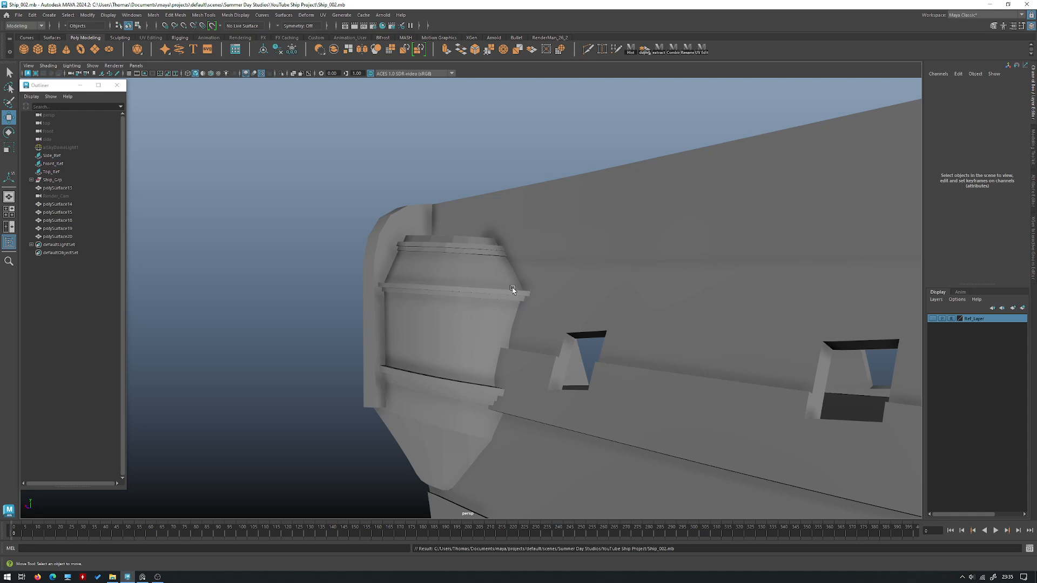
pyautogui.keyDown('alt'); pyautogui.moveTo(463, 233); pyautogui.dragTo(430, 320); pyautogui.keyUp('alt')
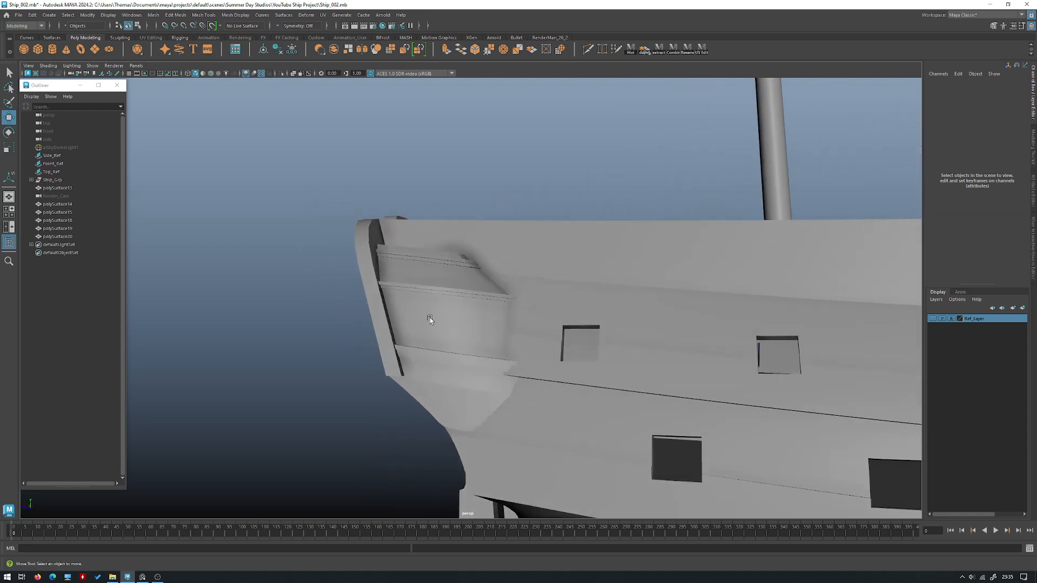
pyautogui.click(430, 320)
pyautogui.keyDown('alt'); pyautogui.moveTo(562, 277); pyautogui.dragTo(340, 255); pyautogui.keyUp('alt')
pyautogui.click(303, 258)
pyautogui.hotkey('ctrl', 's')
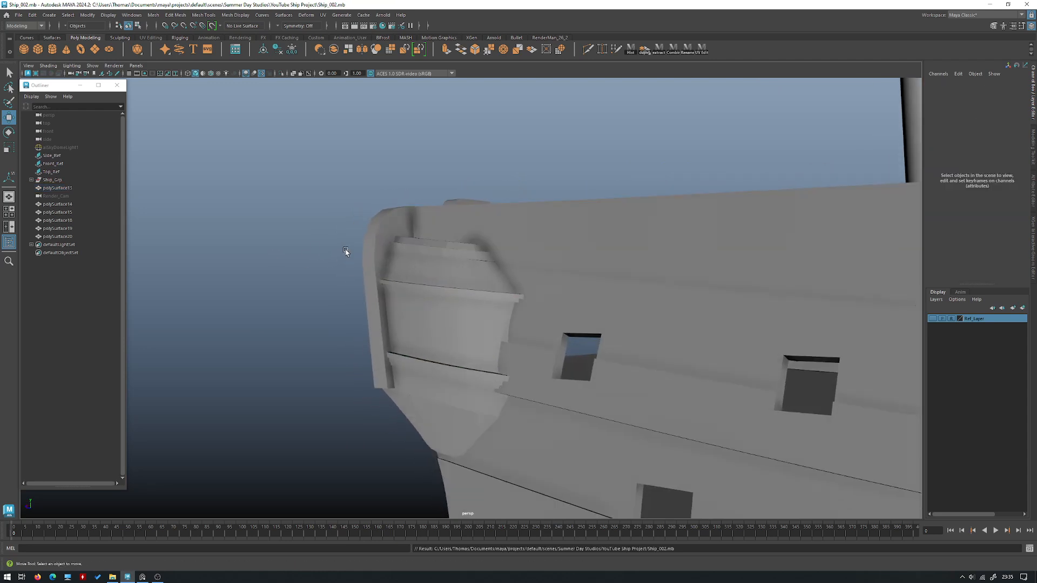
pyautogui.keyDown('alt'); pyautogui.moveTo(300, 360); pyautogui.dragTo(277, 375); pyautogui.keyUp('alt')
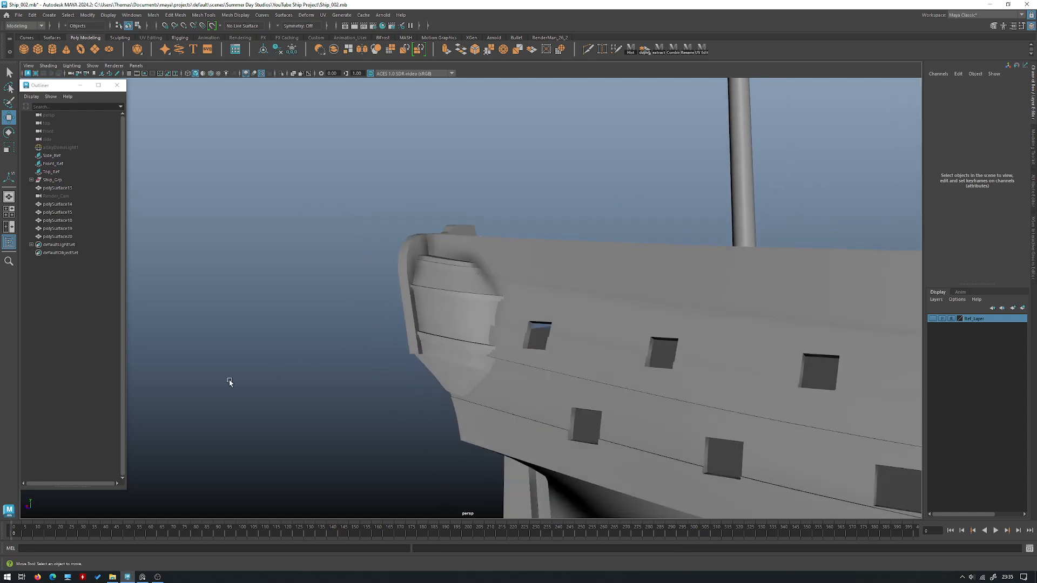